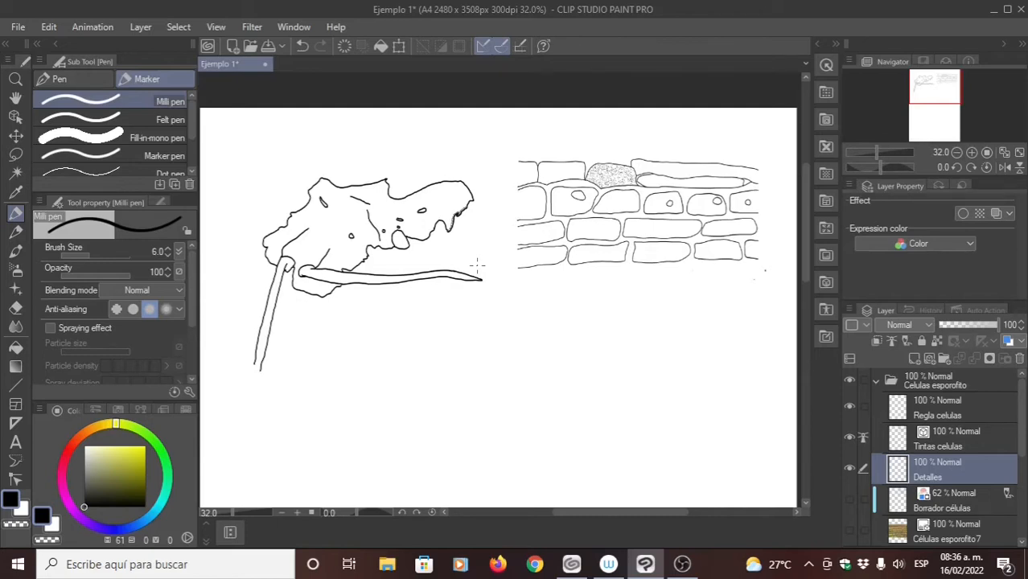
# - Collapse the Celulas esporofito and Anthocero folders and hide and reshow each one to check which drawing it holds
pyautogui.click(876, 381)
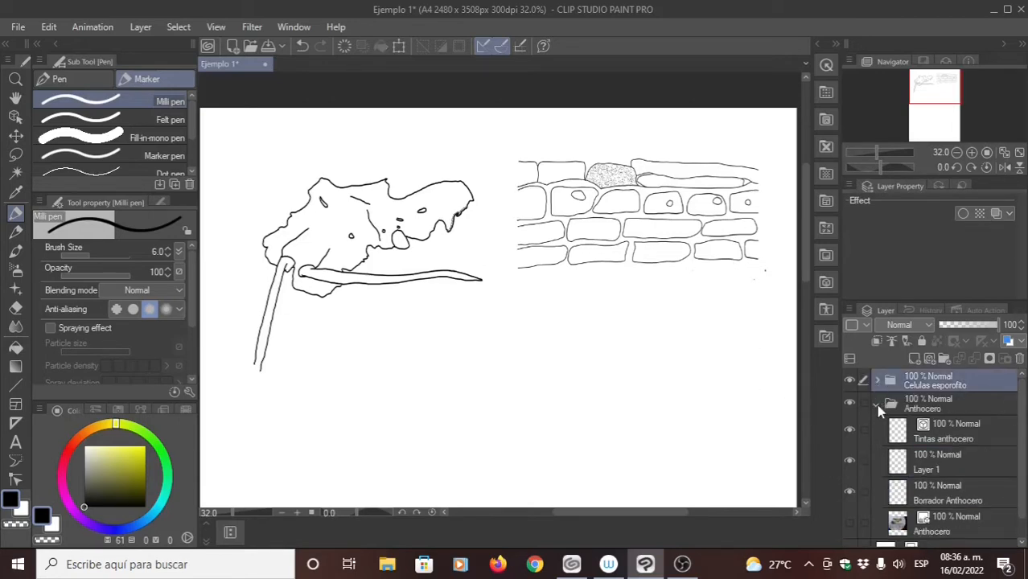
pyautogui.click(879, 405)
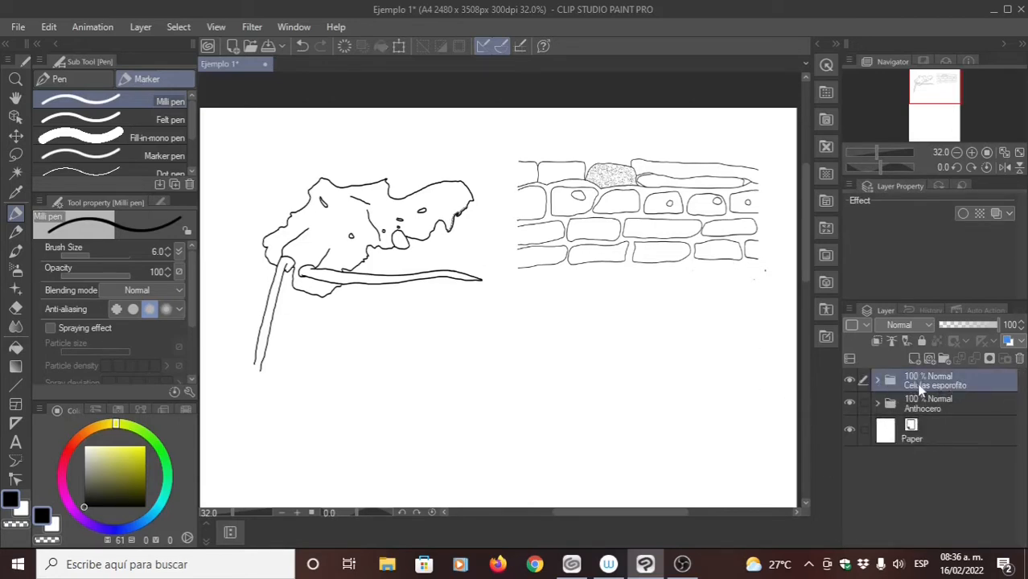
pyautogui.click(851, 382)
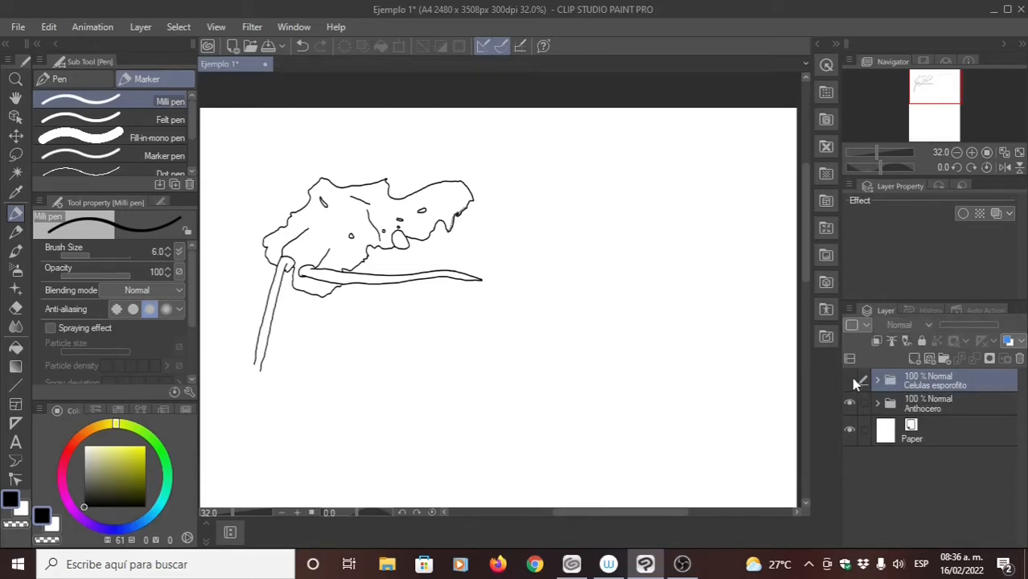
pyautogui.click(850, 381)
pyautogui.click(851, 402)
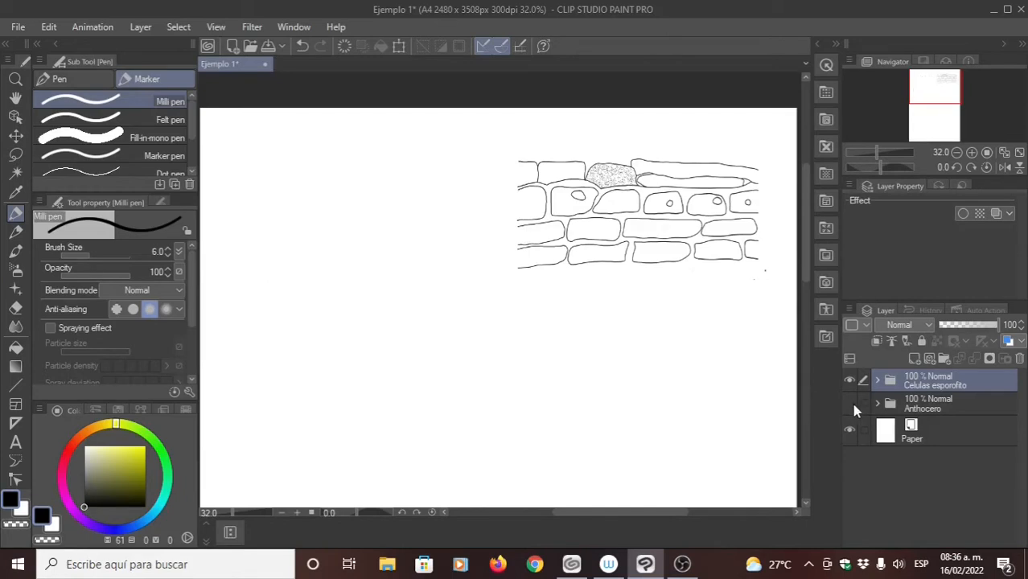
pyautogui.click(851, 403)
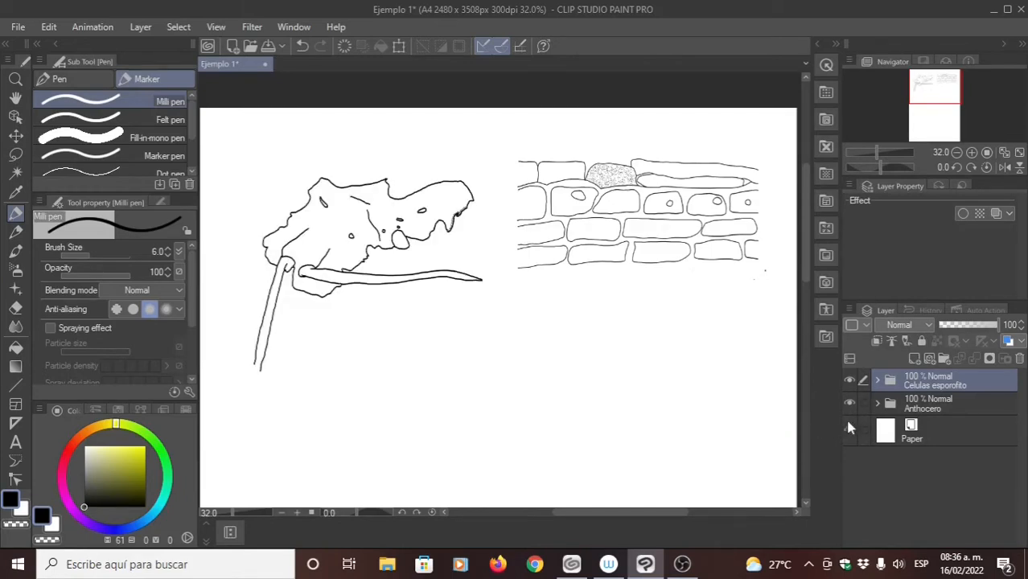
# - Expand both layer folders and show the Células esporofito7 reference photo behind the inked cells
pyautogui.click(877, 403)
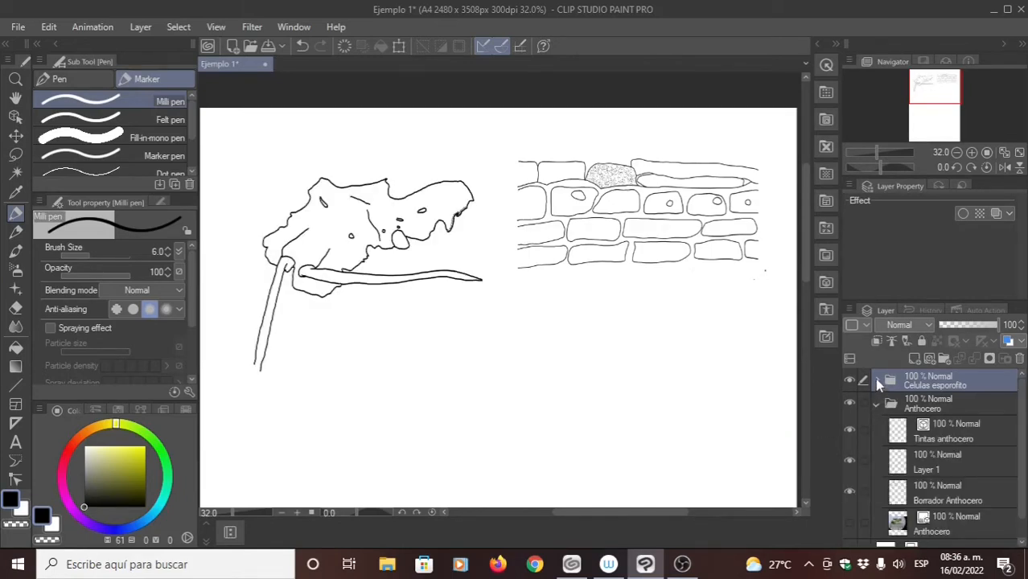
pyautogui.click(877, 381)
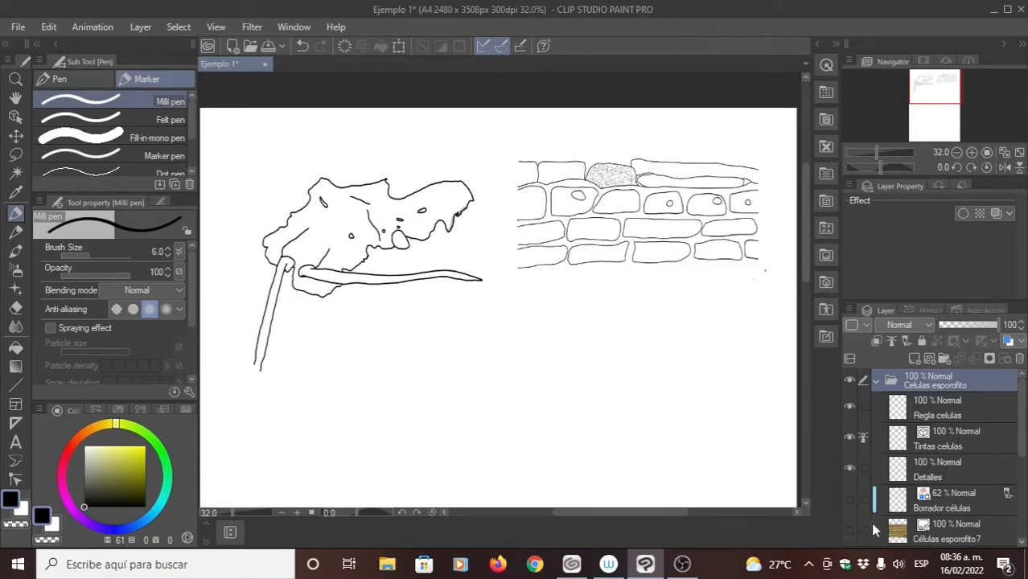
pyautogui.click(851, 528)
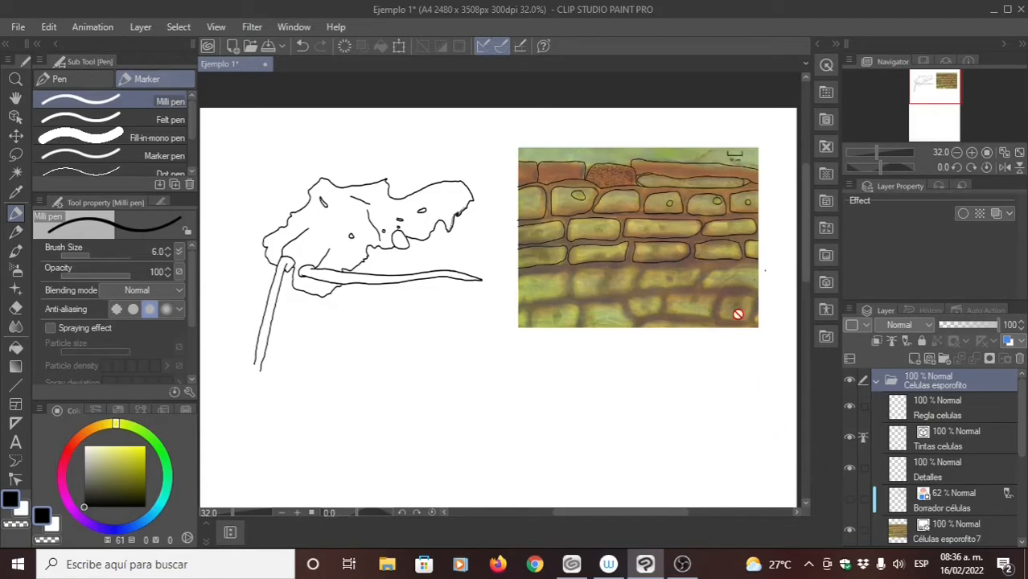
# - Review the Células esporofito7, Tintas celulas and Regla celulas layers and preview the Borrador células sketch over the photo
pyautogui.click(946, 531)
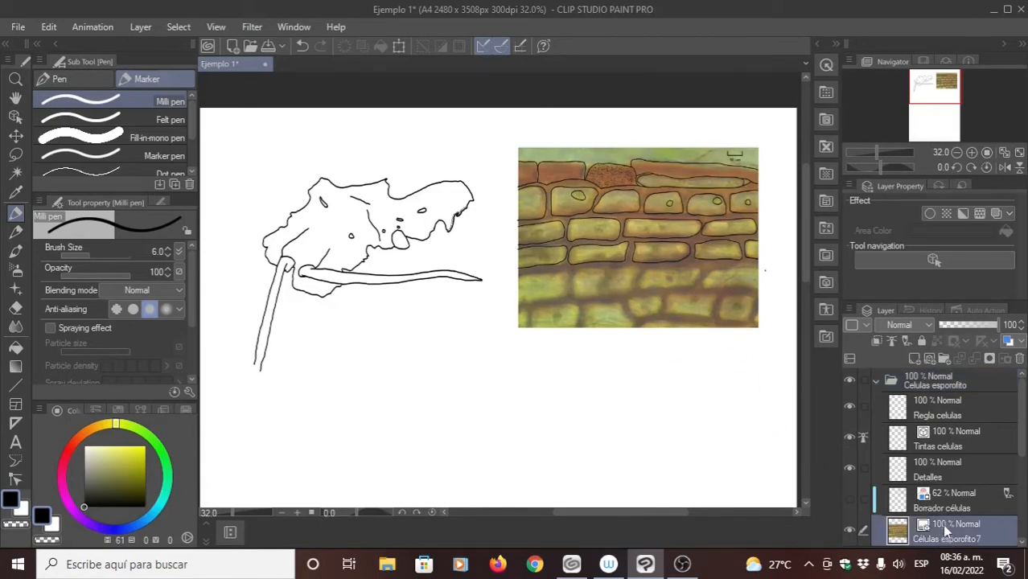
pyautogui.click(948, 434)
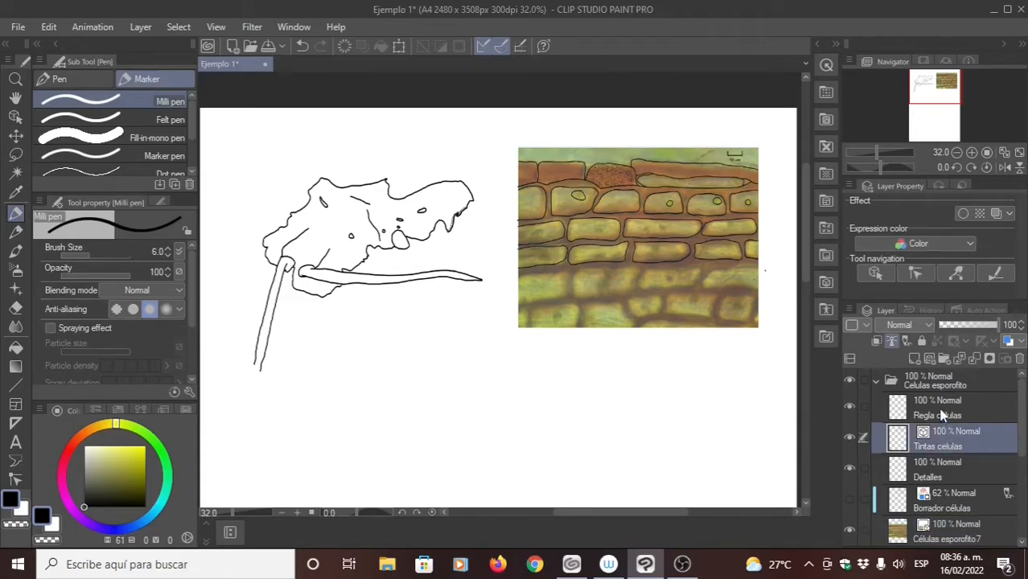
pyautogui.click(946, 415)
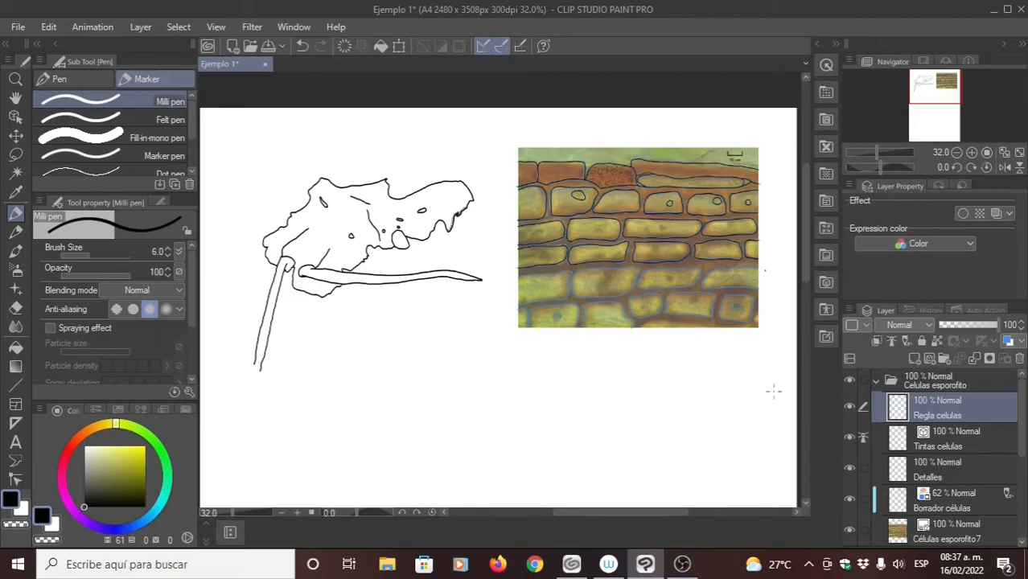
pyautogui.click(850, 500)
# - Hide the Detalles layer and make the Tintas celulas vector layer active
pyautogui.click(920, 484)
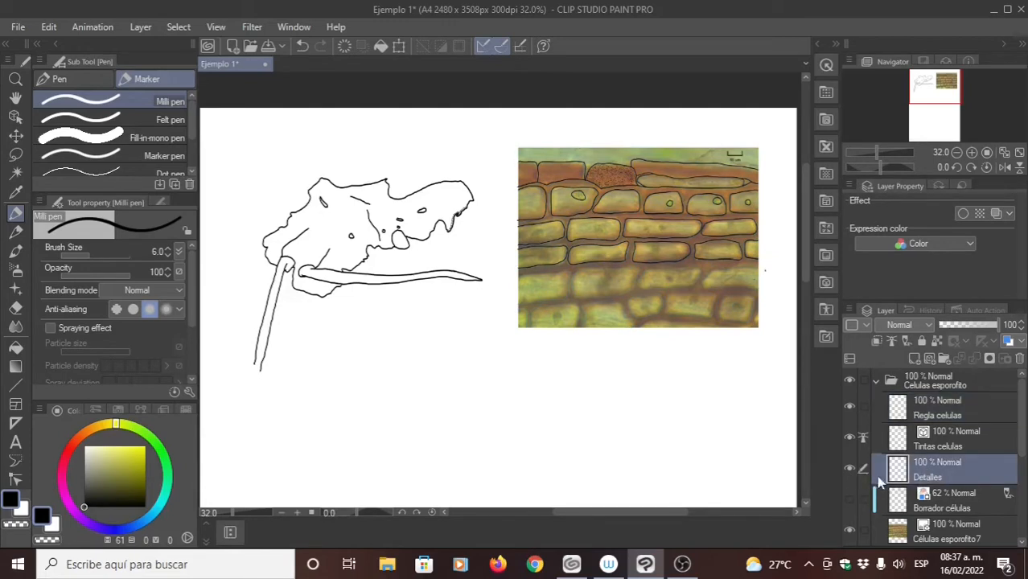
pyautogui.click(850, 473)
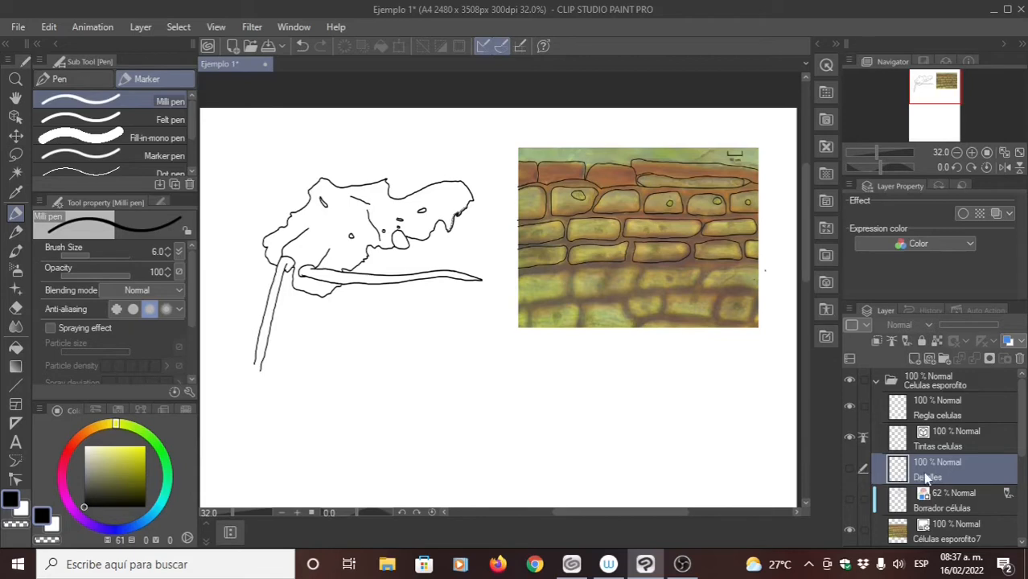
pyautogui.click(934, 433)
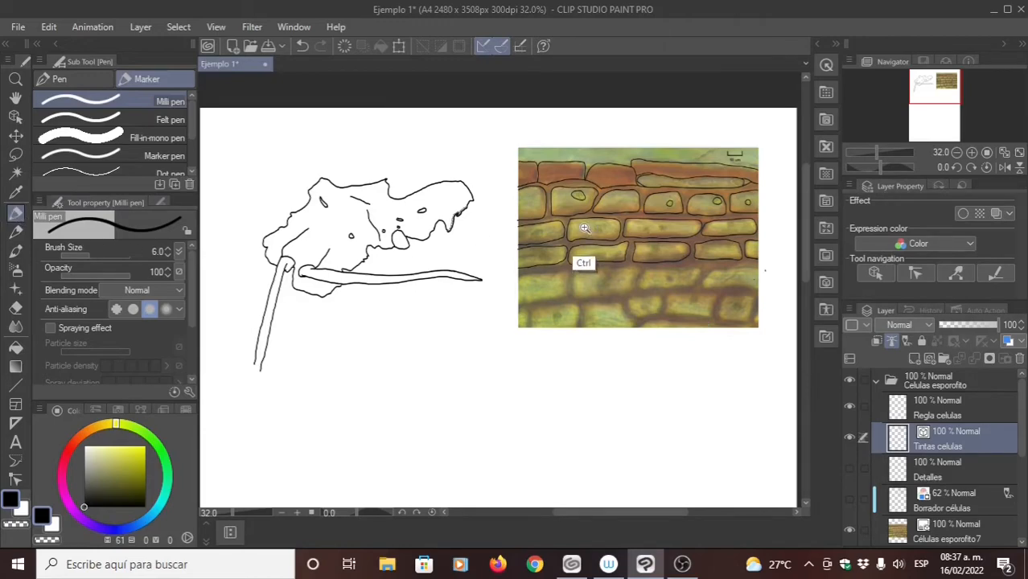
# - Examine the control points on the inked cell outlines up close with the Control point tool
pyautogui.moveTo(585, 229); pyautogui.dragTo(659, 191)
pyautogui.moveTo(595, 232); pyautogui.dragTo(833, 429)
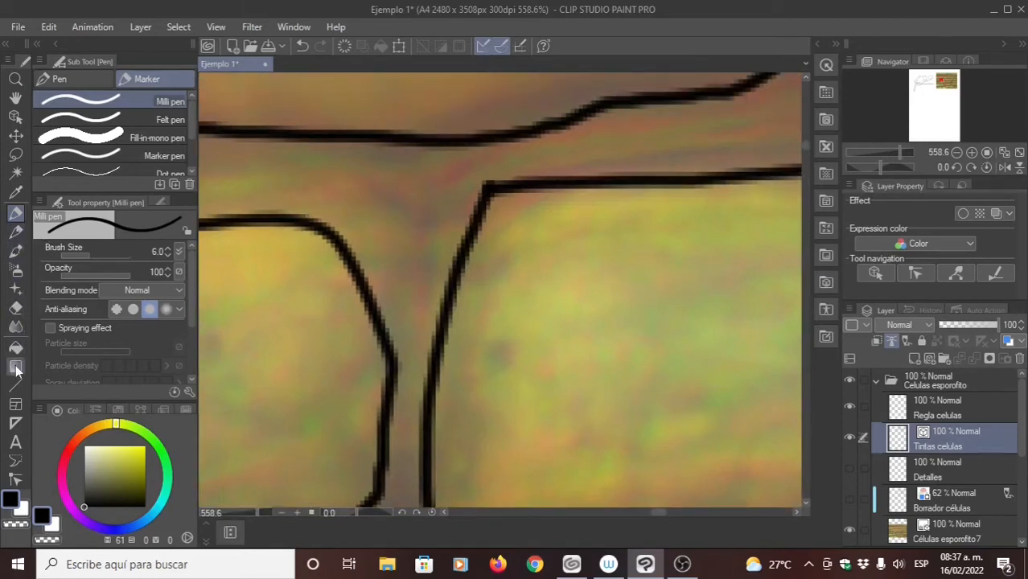
pyautogui.click(15, 479)
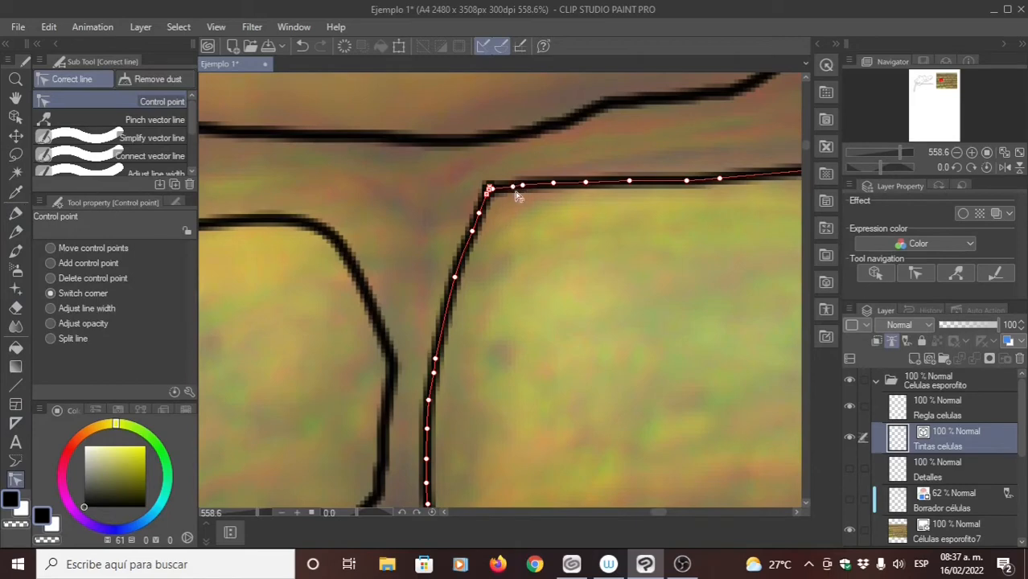
pyautogui.moveTo(326, 243); pyautogui.dragTo(416, 214)
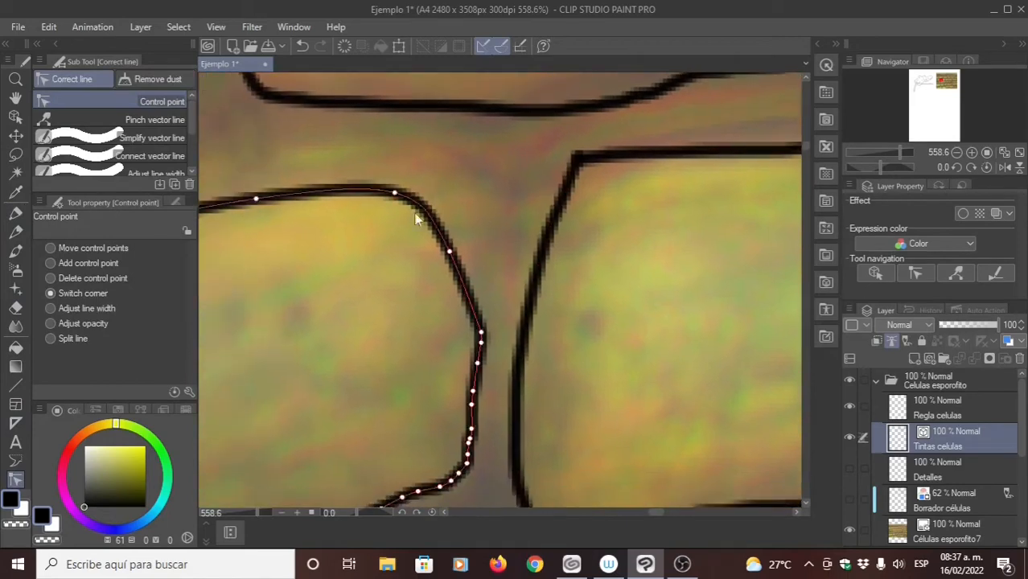
pyautogui.moveTo(265, 292); pyautogui.dragTo(408, 230)
pyautogui.moveTo(211, 292); pyautogui.dragTo(370, 246)
pyautogui.moveTo(302, 258); pyautogui.dragTo(443, 269)
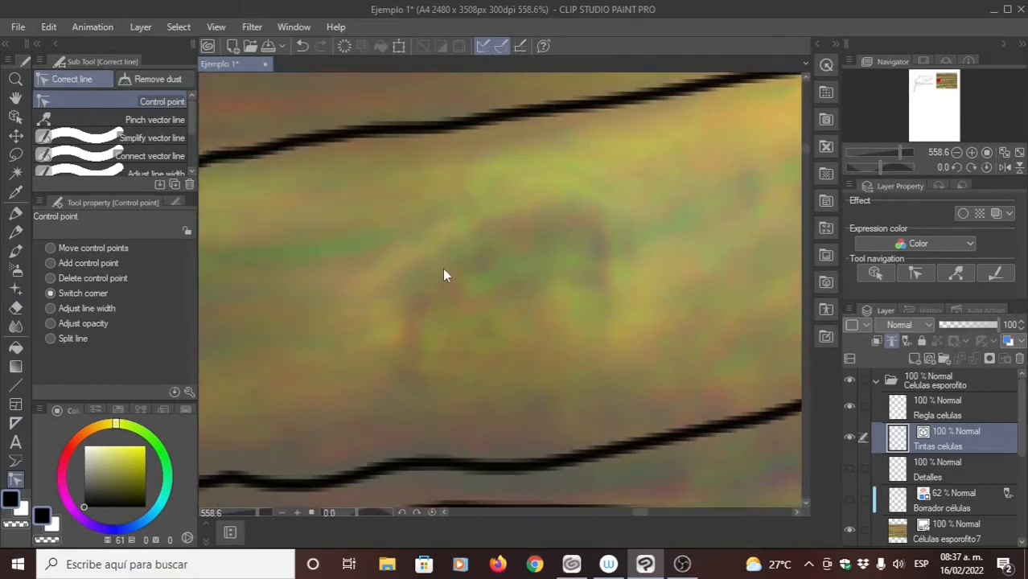
# - Set the Control point tool to move control points and inspect the outline of a cell at the photo's left edge
pyautogui.scroll(-3, 442, 274)
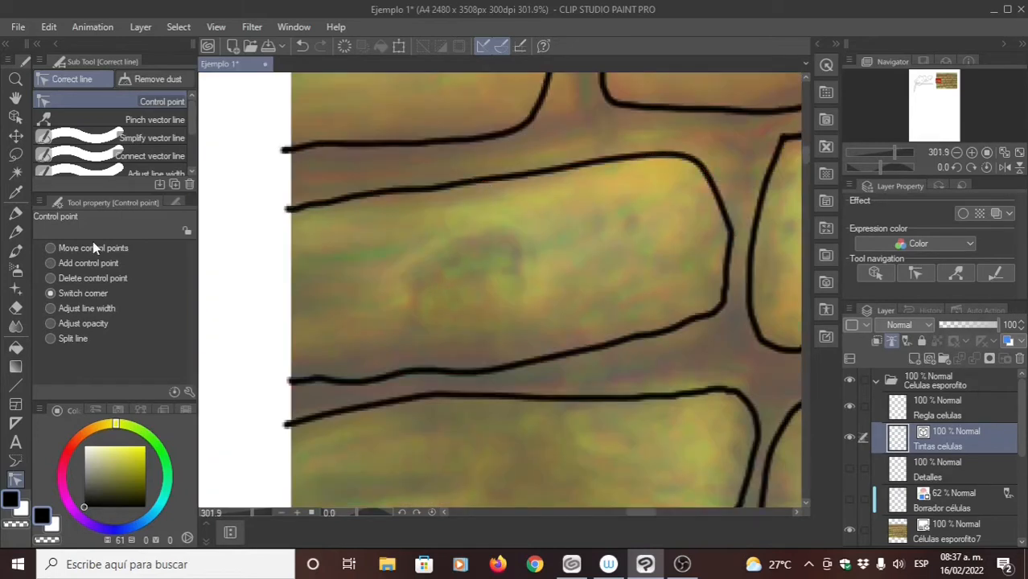
pyautogui.click(50, 248)
pyautogui.moveTo(473, 177)
pyautogui.mouseDown()
pyautogui.moveTo(475, 156)
pyautogui.moveTo(480, 184)
pyautogui.mouseUp()
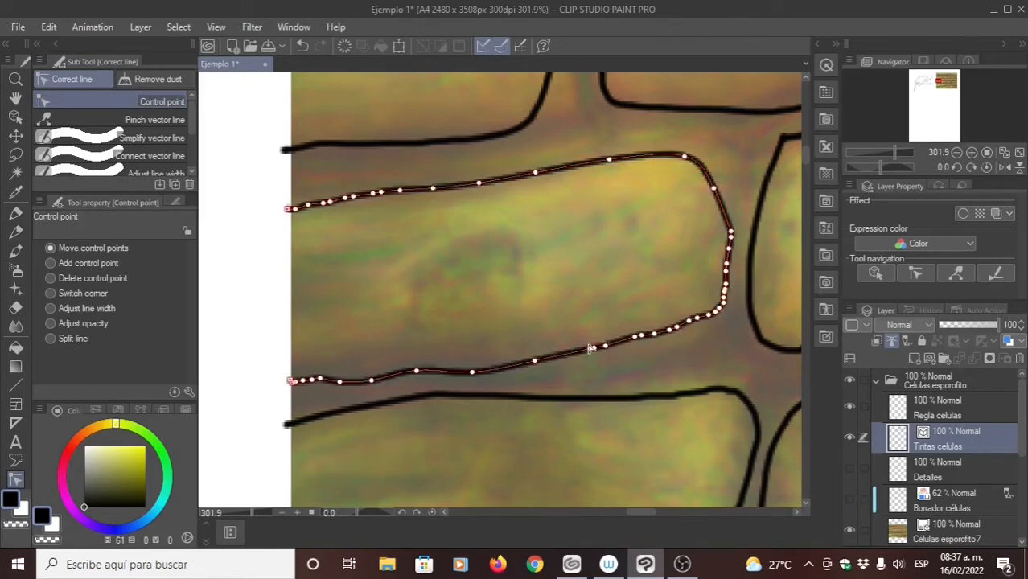
pyautogui.scroll(-5, 531, 281)
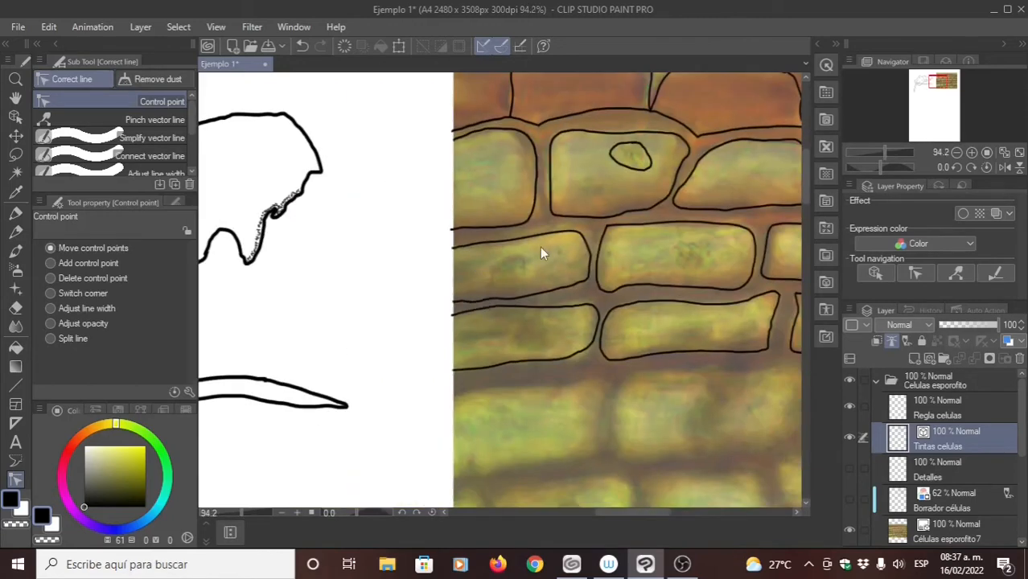
pyautogui.moveTo(702, 229); pyautogui.dragTo(440, 299)
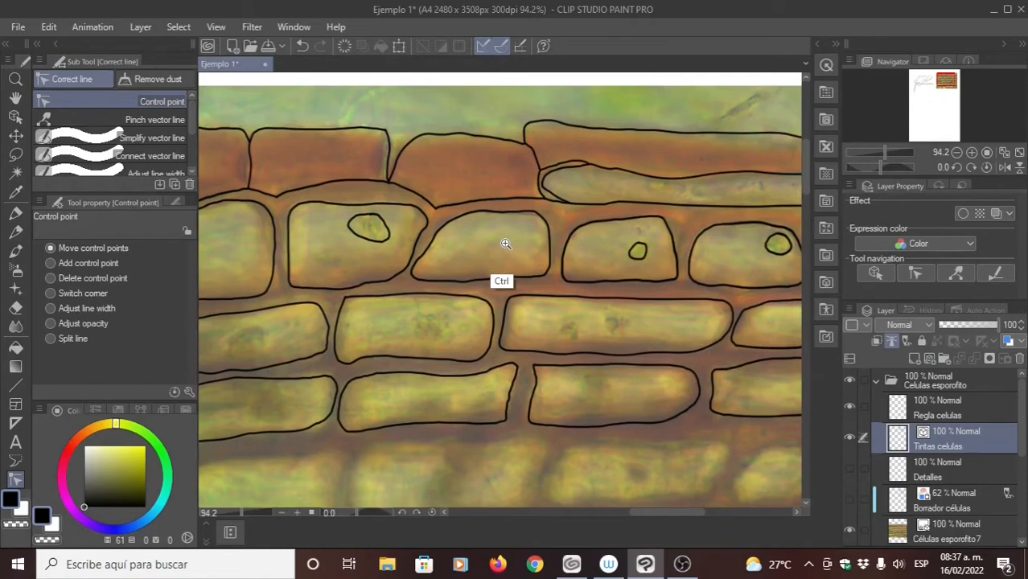
pyautogui.scroll(-2, 506, 244)
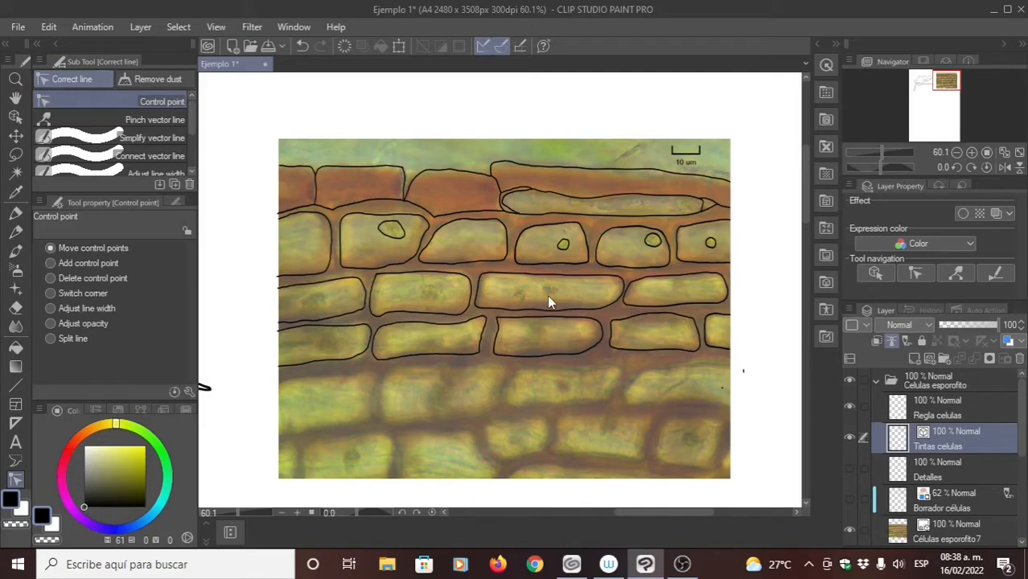
# - Outline the cell at the photo's right edge, just below the inked rows, with the Milli pen at brush size 4
pyautogui.moveTo(539, 295); pyautogui.dragTo(546, 293)
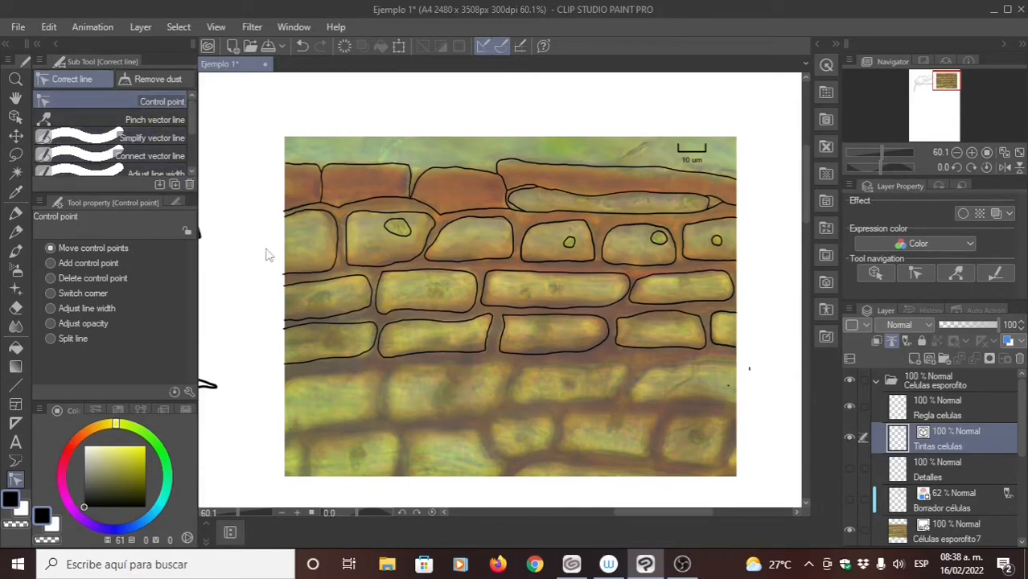
pyautogui.moveTo(524, 366); pyautogui.dragTo(479, 304)
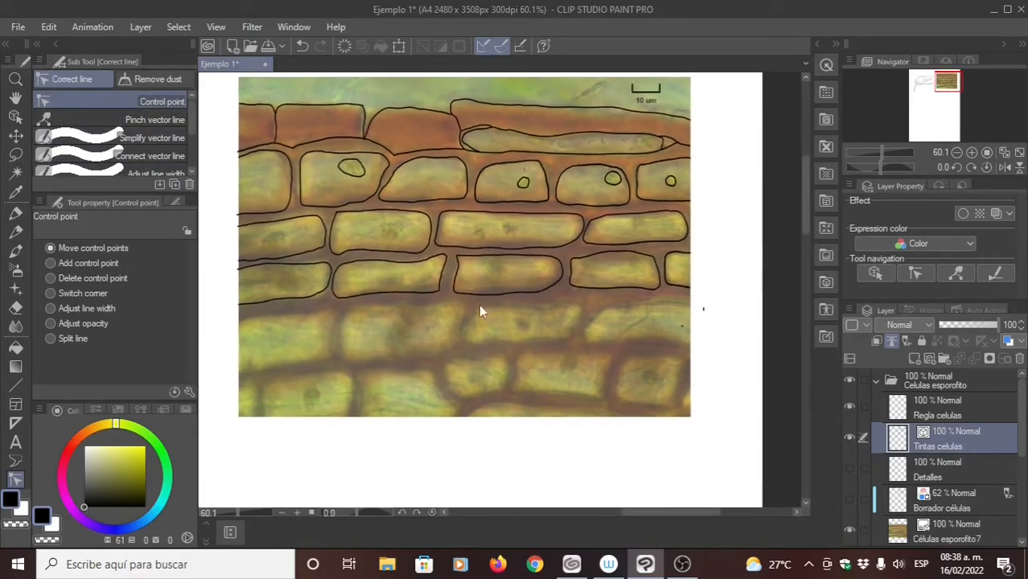
pyautogui.click(15, 213)
pyautogui.moveTo(560, 301); pyautogui.dragTo(515, 268)
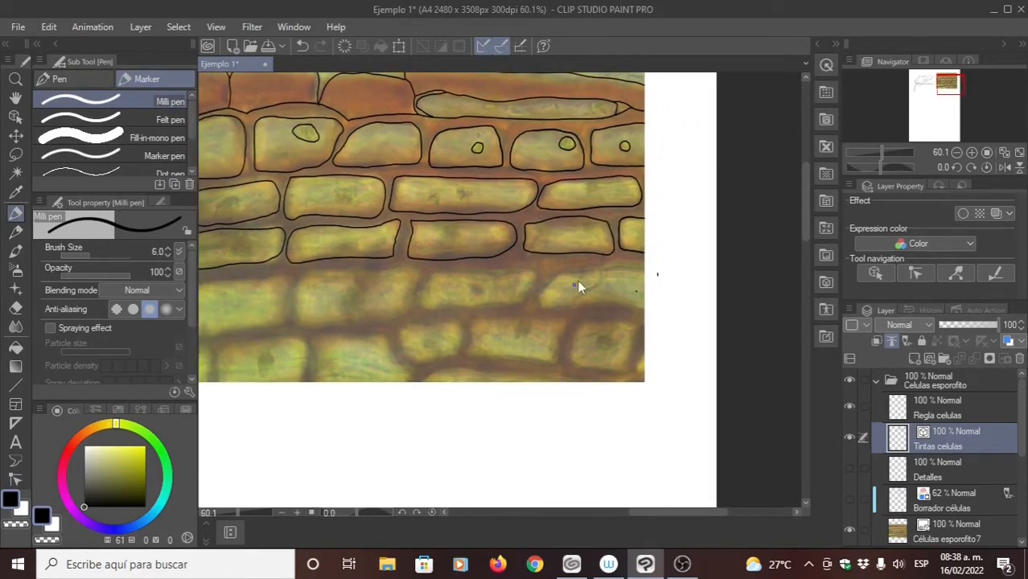
pyautogui.scroll(5, 580, 287)
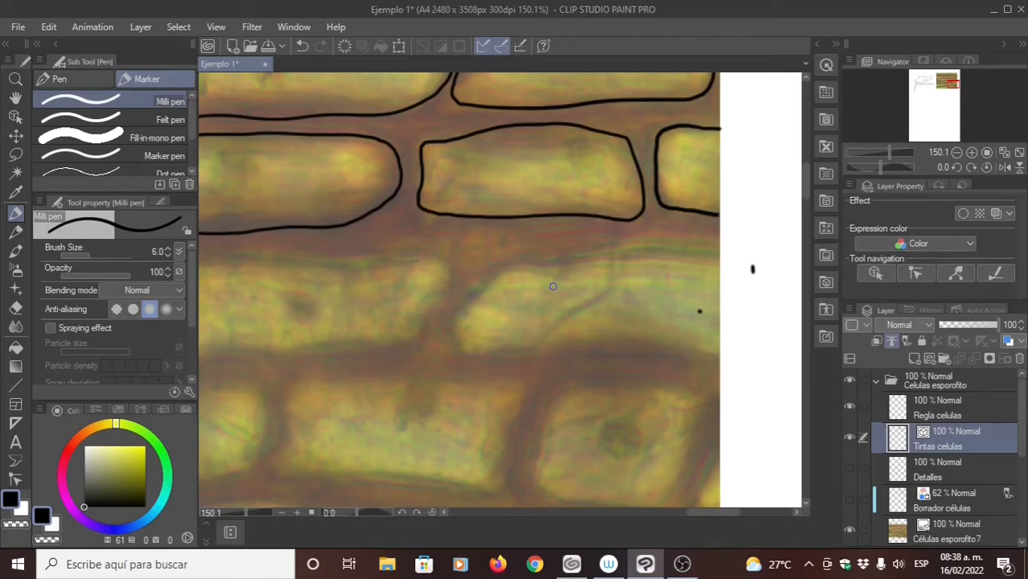
pyautogui.moveTo(764, 293)
pyautogui.mouseDown()
pyautogui.moveTo(597, 291)
pyautogui.moveTo(557, 306)
pyautogui.moveTo(495, 369)
pyautogui.moveTo(527, 389)
pyautogui.moveTo(564, 392)
pyautogui.mouseUp()
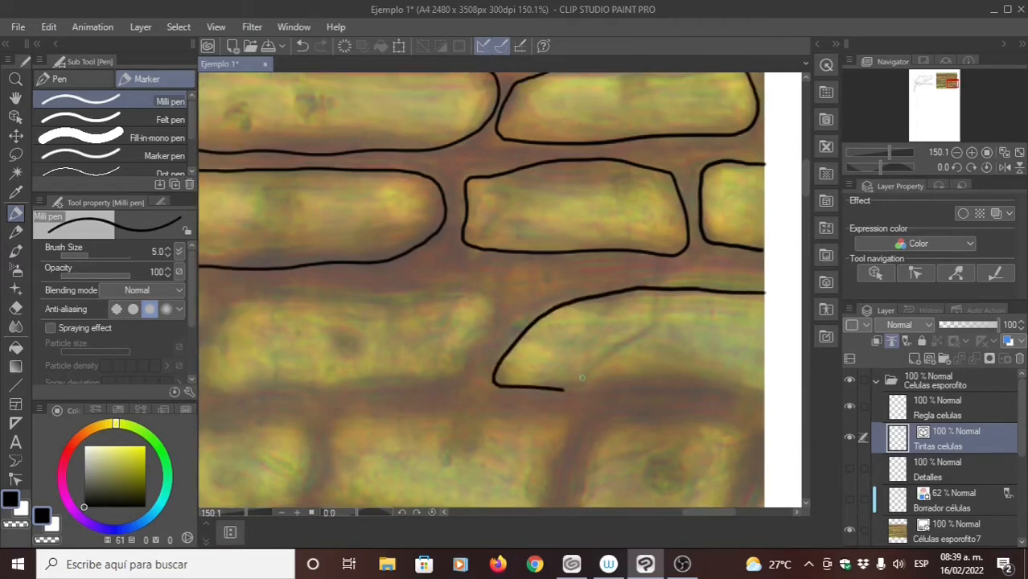
pyautogui.hotkey('ctrl', 'z')
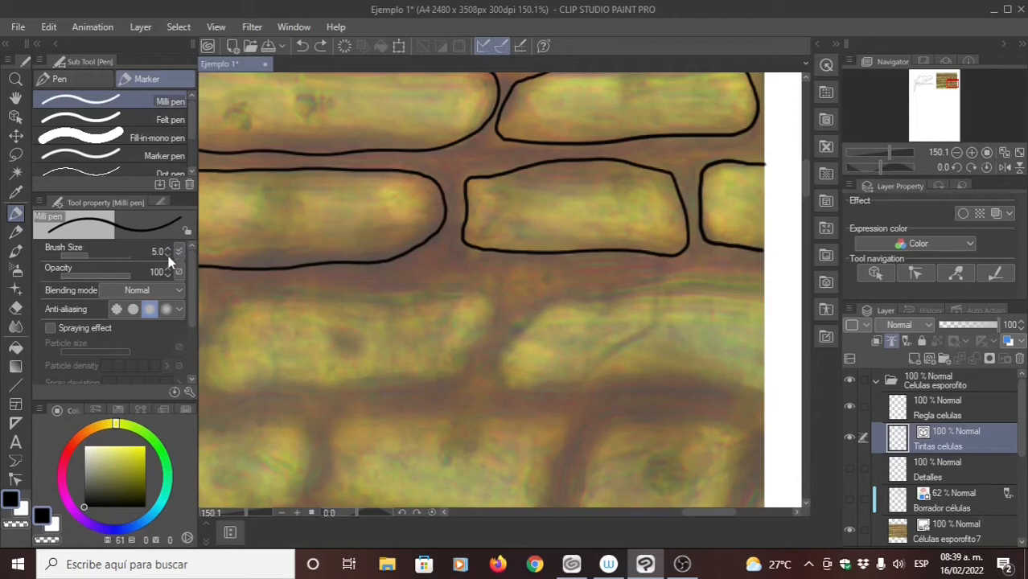
pyautogui.click(167, 255)
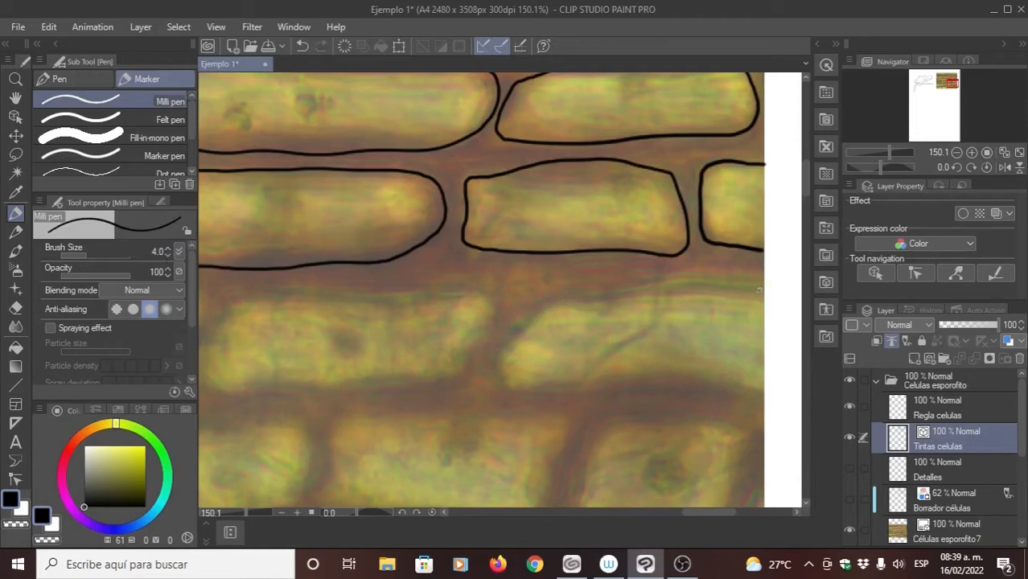
pyautogui.moveTo(765, 289)
pyautogui.mouseDown()
pyautogui.moveTo(582, 298)
pyautogui.moveTo(527, 325)
pyautogui.moveTo(504, 358)
pyautogui.moveTo(518, 384)
pyautogui.moveTo(763, 396)
pyautogui.mouseUp()
# - Trace a closed outline around the neighbouring cell to the left in the same row, redoing the first stroke
pyautogui.moveTo(433, 272)
pyautogui.mouseDown()
pyautogui.moveTo(528, 283)
pyautogui.moveTo(615, 264)
pyautogui.moveTo(618, 243)
pyautogui.mouseUp()
pyautogui.moveTo(679, 272)
pyautogui.mouseDown()
pyautogui.moveTo(652, 329)
pyautogui.moveTo(620, 345)
pyautogui.moveTo(431, 356)
pyautogui.mouseUp()
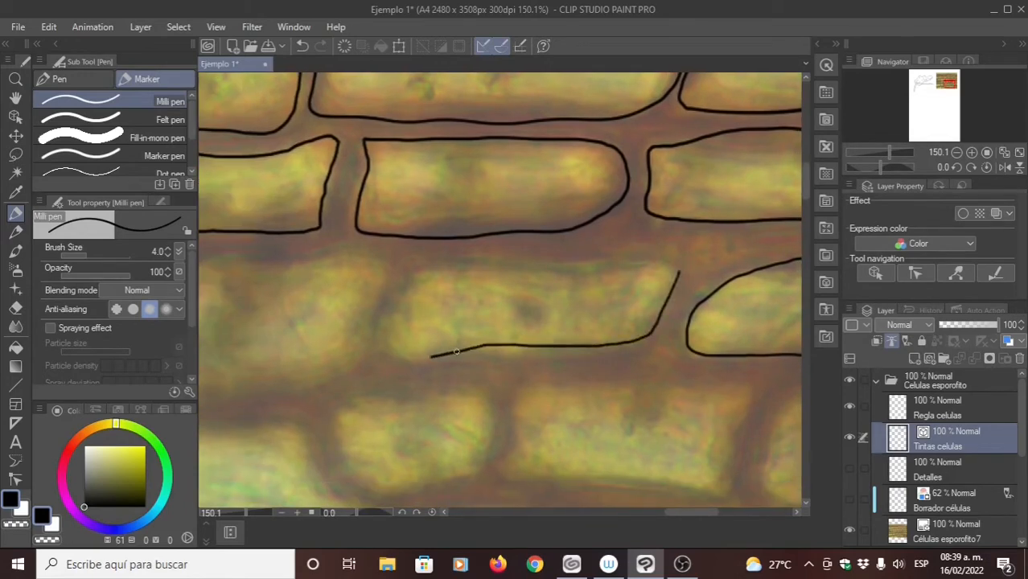
pyautogui.hotkey('ctrl', 'z')
pyautogui.moveTo(676, 276)
pyautogui.mouseDown()
pyautogui.moveTo(635, 347)
pyautogui.moveTo(422, 361)
pyautogui.moveTo(388, 353)
pyautogui.moveTo(381, 339)
pyautogui.moveTo(400, 292)
pyautogui.moveTo(425, 269)
pyautogui.moveTo(665, 268)
pyautogui.mouseUp()
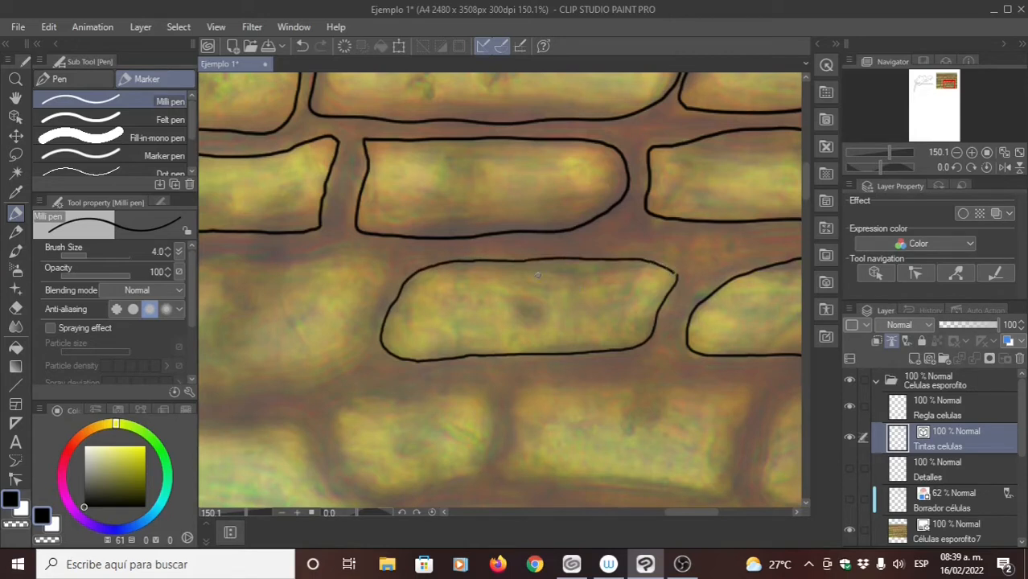
# - Close the gap at the cell outline's upper-right corner by moving its end control point, and join the ends with Connect vector line
pyautogui.click(15, 480)
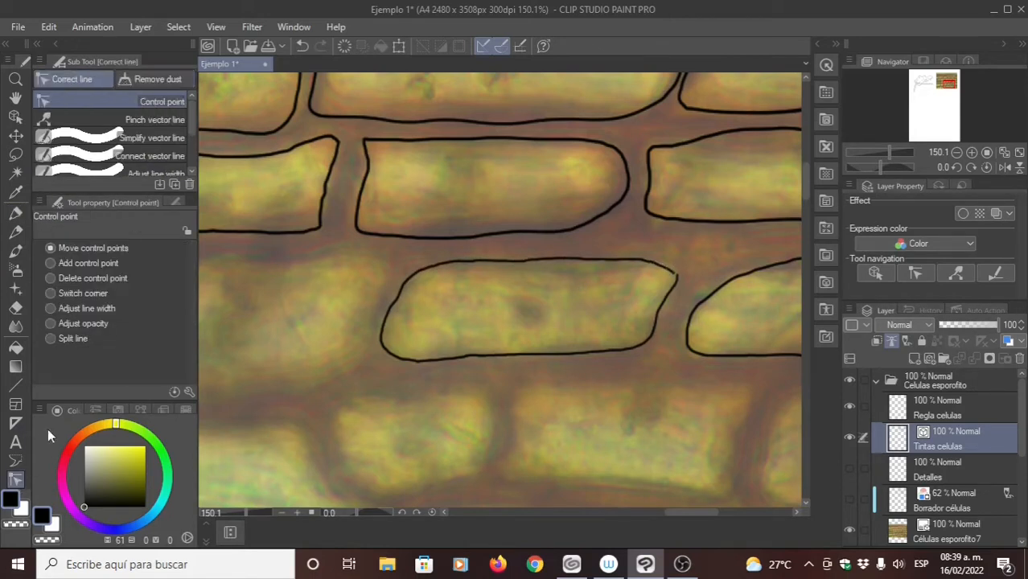
pyautogui.click(155, 140)
pyautogui.moveTo(570, 259); pyautogui.dragTo(494, 262)
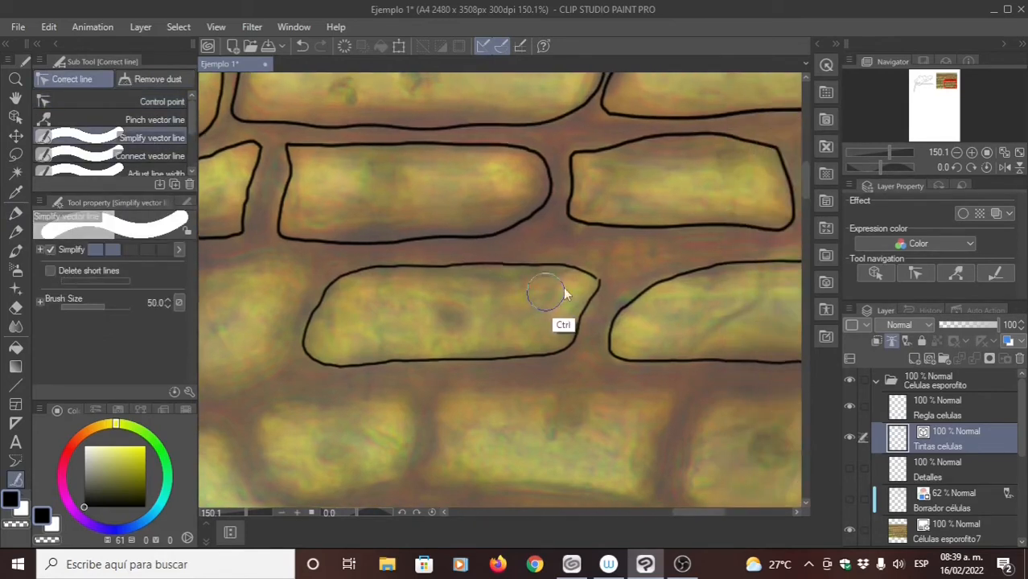
pyautogui.moveTo(551, 286); pyautogui.dragTo(600, 274)
pyautogui.moveTo(607, 262)
pyautogui.mouseDown()
pyautogui.moveTo(576, 258)
pyautogui.moveTo(649, 282)
pyautogui.moveTo(644, 248)
pyautogui.mouseUp()
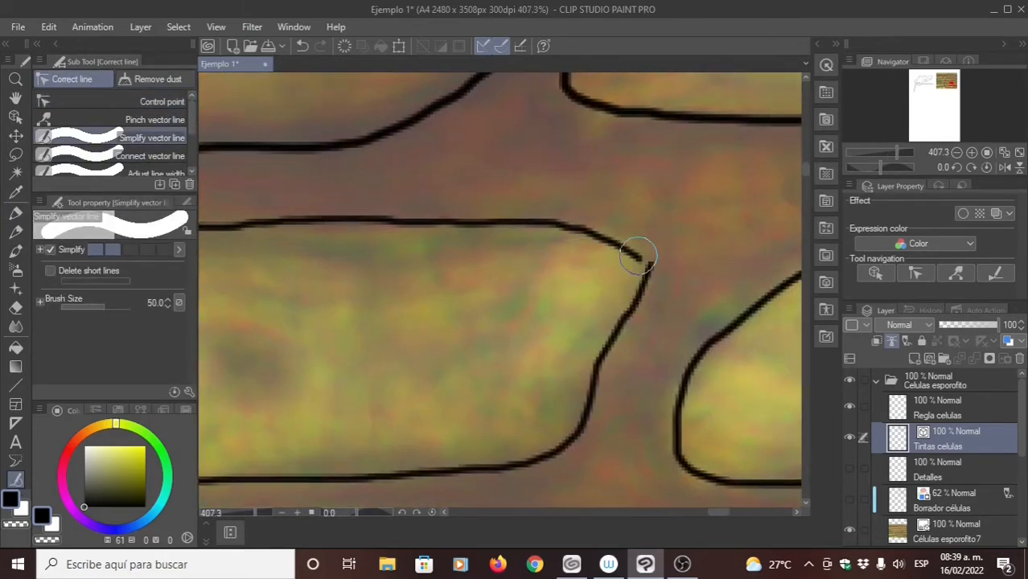
pyautogui.click(15, 214)
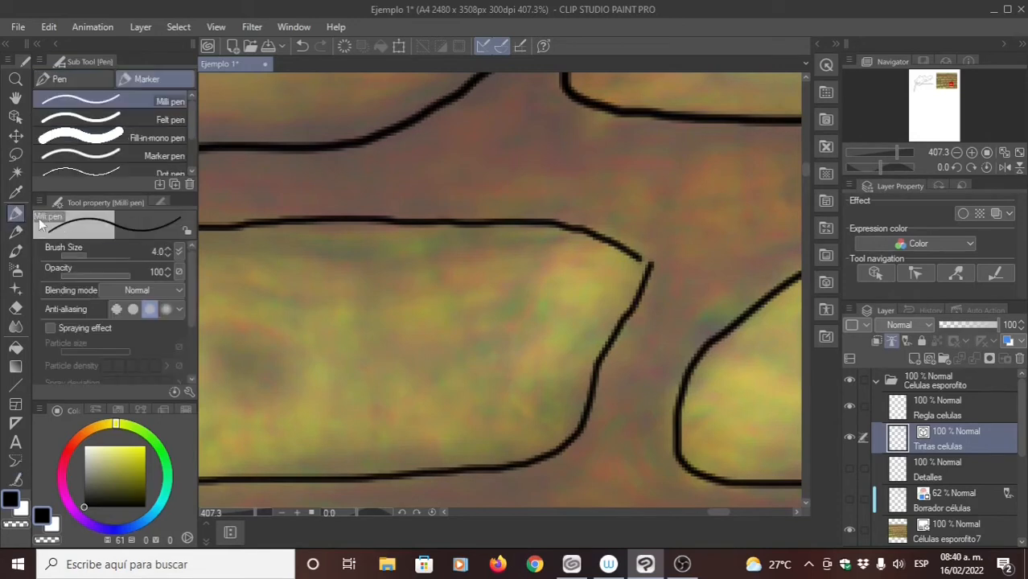
pyautogui.click(15, 480)
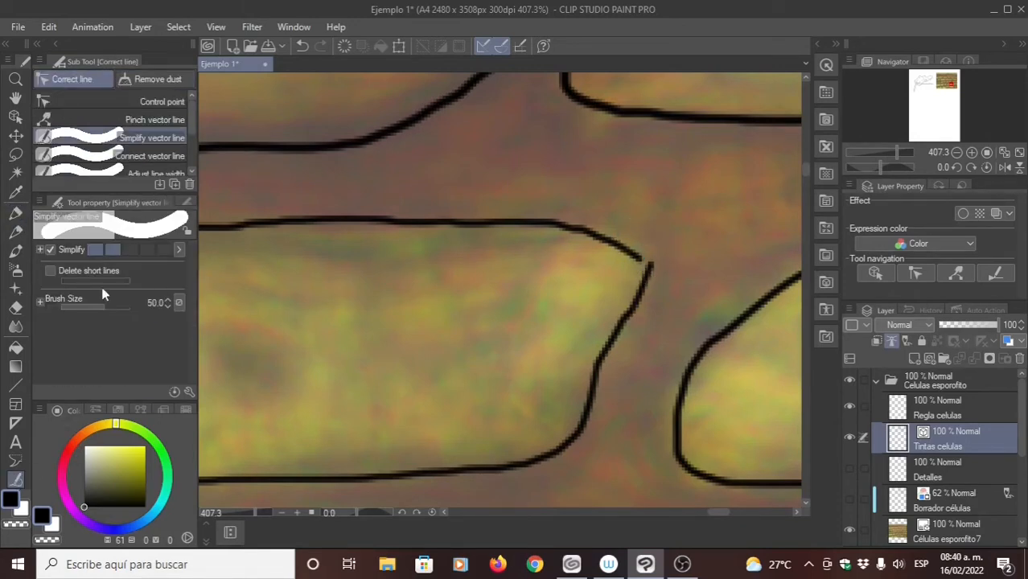
pyautogui.click(109, 102)
pyautogui.moveTo(646, 263)
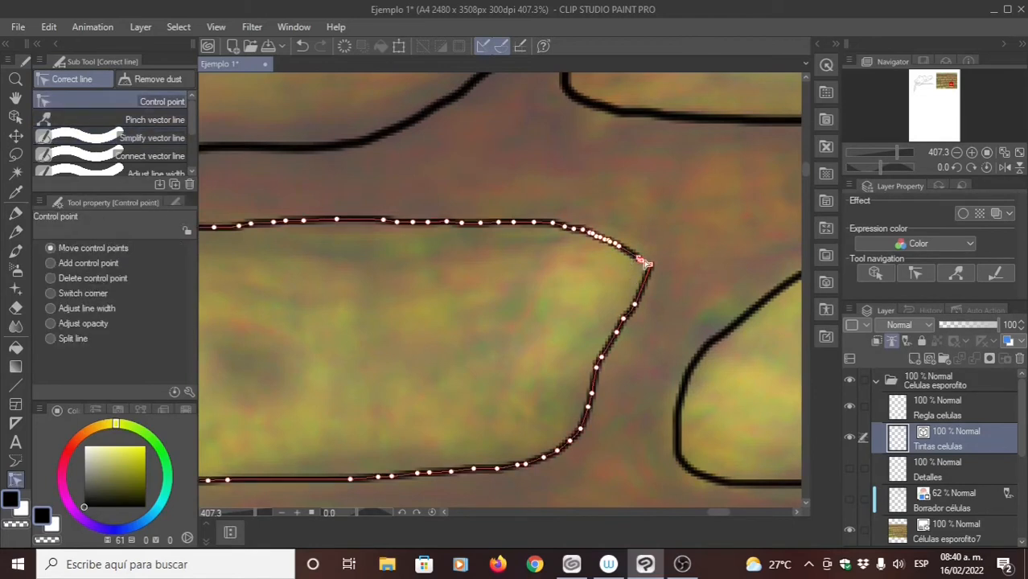
pyautogui.moveTo(652, 263); pyautogui.dragTo(643, 263)
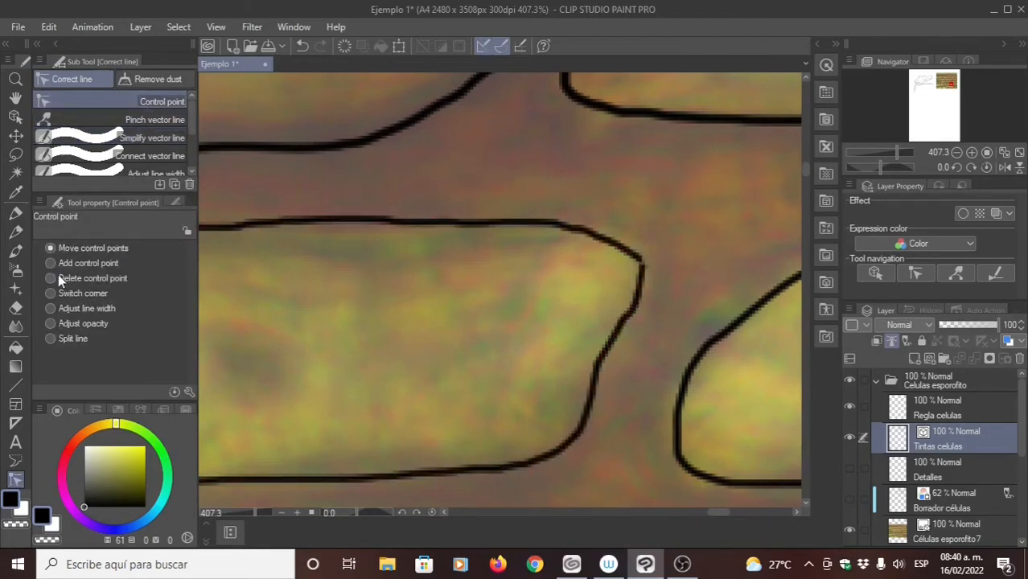
pyautogui.click(157, 164)
pyautogui.moveTo(631, 245); pyautogui.dragTo(634, 272)
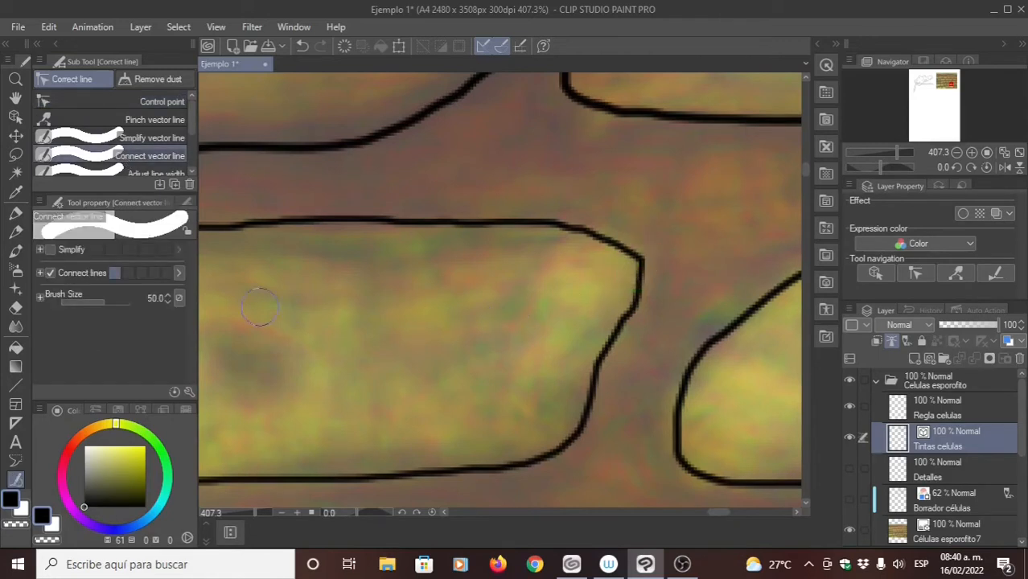
# - Trace an outline around the large cell to the left in the same row with the Milli pen, redoing the stroke along its lower edge
pyautogui.click(15, 215)
pyautogui.moveTo(363, 299); pyautogui.dragTo(687, 242)
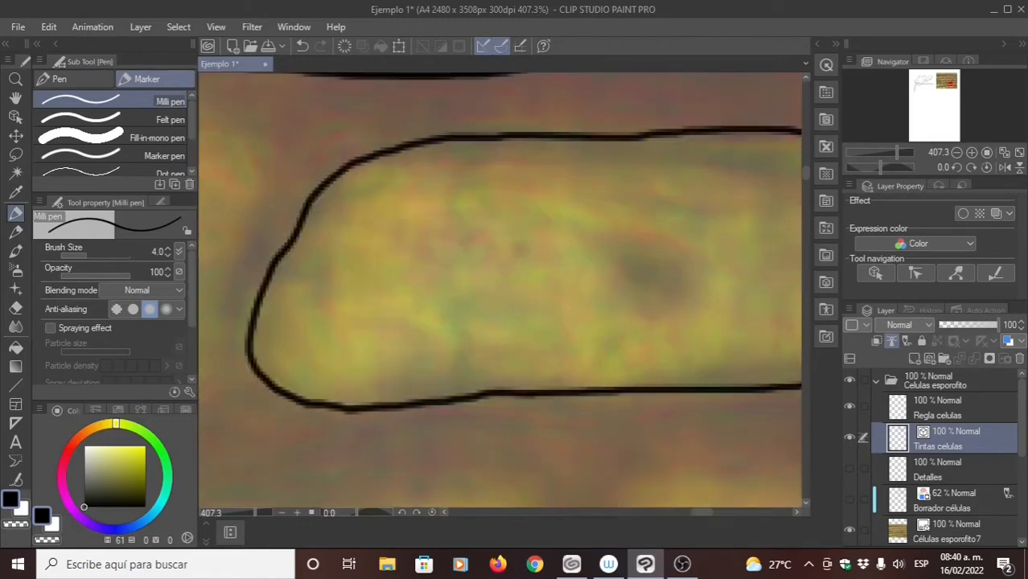
pyautogui.scroll(-2, 444, 259)
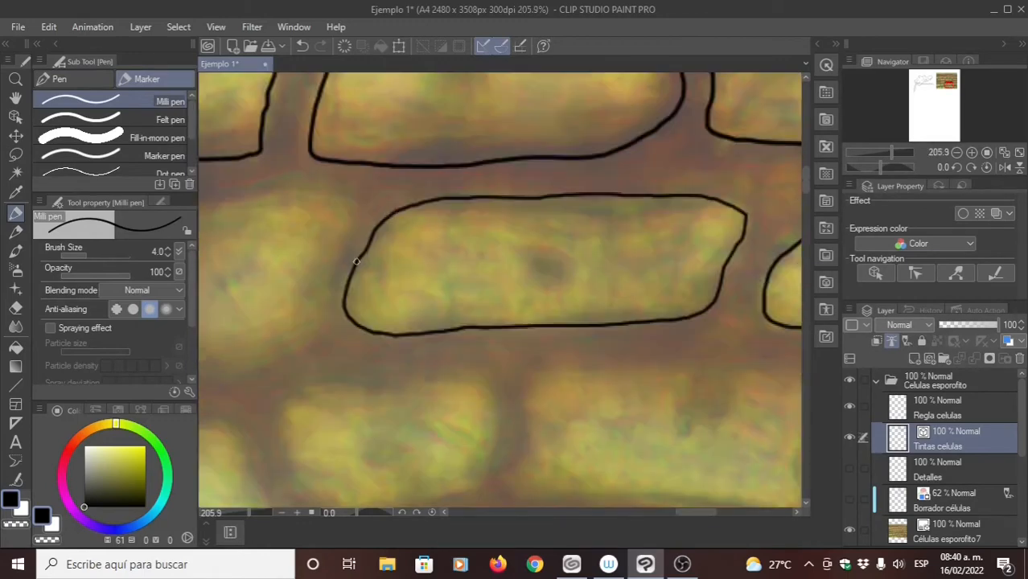
pyautogui.moveTo(356, 261); pyautogui.dragTo(539, 229)
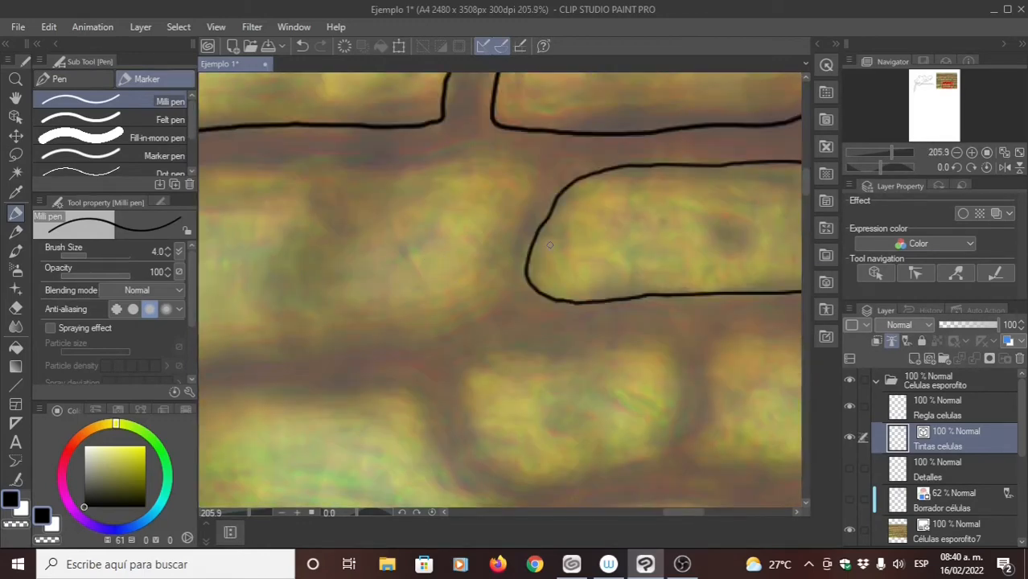
pyautogui.moveTo(478, 245); pyautogui.dragTo(620, 229)
pyautogui.moveTo(642, 178)
pyautogui.mouseDown()
pyautogui.moveTo(679, 163)
pyautogui.moveTo(696, 205)
pyautogui.mouseUp()
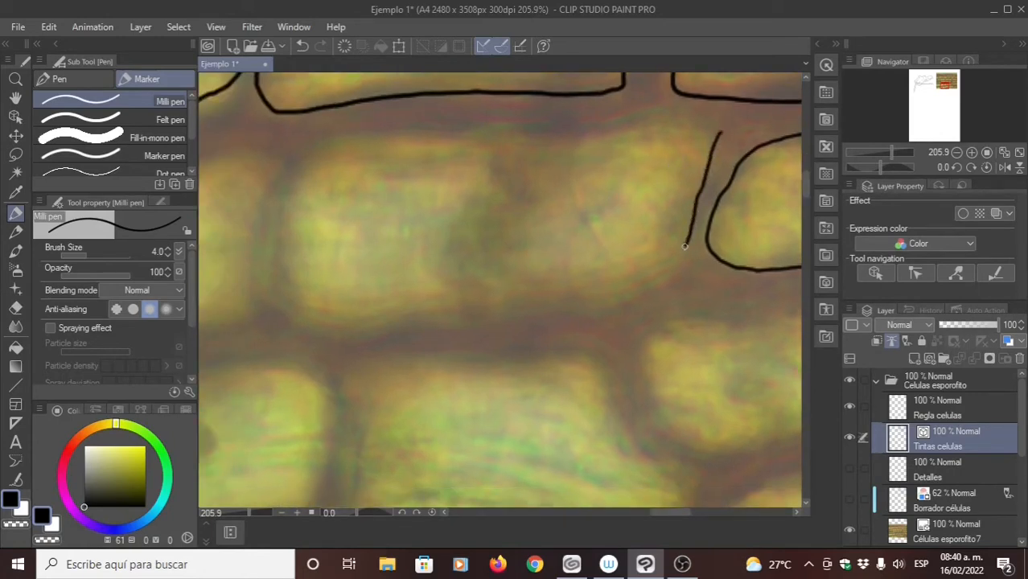
pyautogui.moveTo(642, 282)
pyautogui.mouseDown()
pyautogui.moveTo(506, 312)
pyautogui.moveTo(294, 320)
pyautogui.mouseUp()
pyautogui.hotkey('ctrl', 'z')
pyautogui.moveTo(712, 145)
pyautogui.mouseDown()
pyautogui.moveTo(672, 260)
pyautogui.moveTo(600, 303)
pyautogui.moveTo(349, 335)
pyautogui.moveTo(303, 336)
pyautogui.moveTo(271, 315)
pyautogui.moveTo(263, 291)
pyautogui.moveTo(280, 200)
pyautogui.moveTo(325, 140)
pyautogui.moveTo(419, 123)
pyautogui.moveTo(589, 127)
pyautogui.mouseUp()
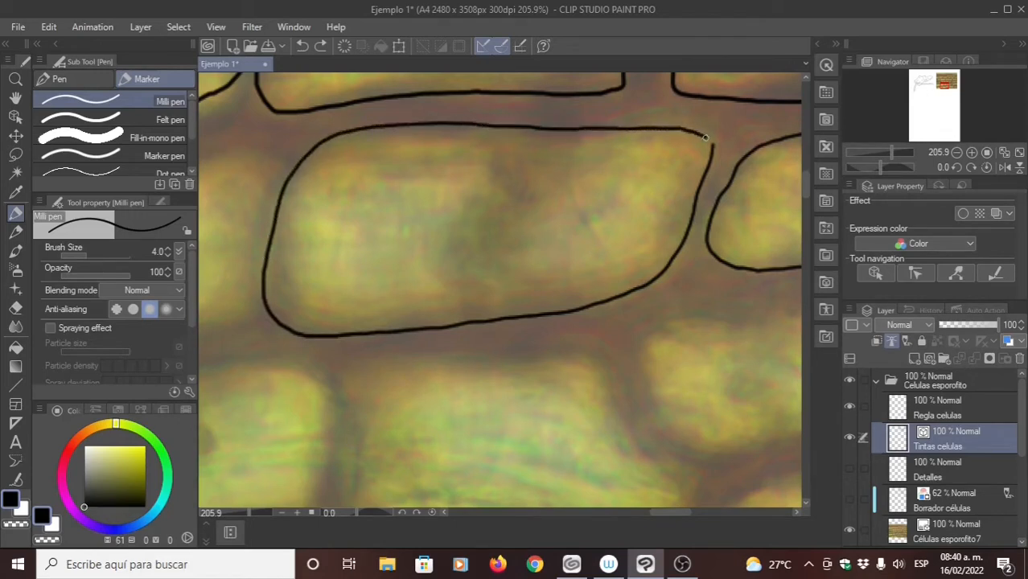
# - Outline the cell cut off by the photo's left edge in the same row, leaving it open at the edge
pyautogui.moveTo(340, 233)
pyautogui.mouseDown()
pyautogui.moveTo(467, 231)
pyautogui.moveTo(348, 244)
pyautogui.moveTo(404, 217)
pyautogui.moveTo(522, 201)
pyautogui.mouseUp()
pyautogui.moveTo(388, 239); pyautogui.dragTo(604, 224)
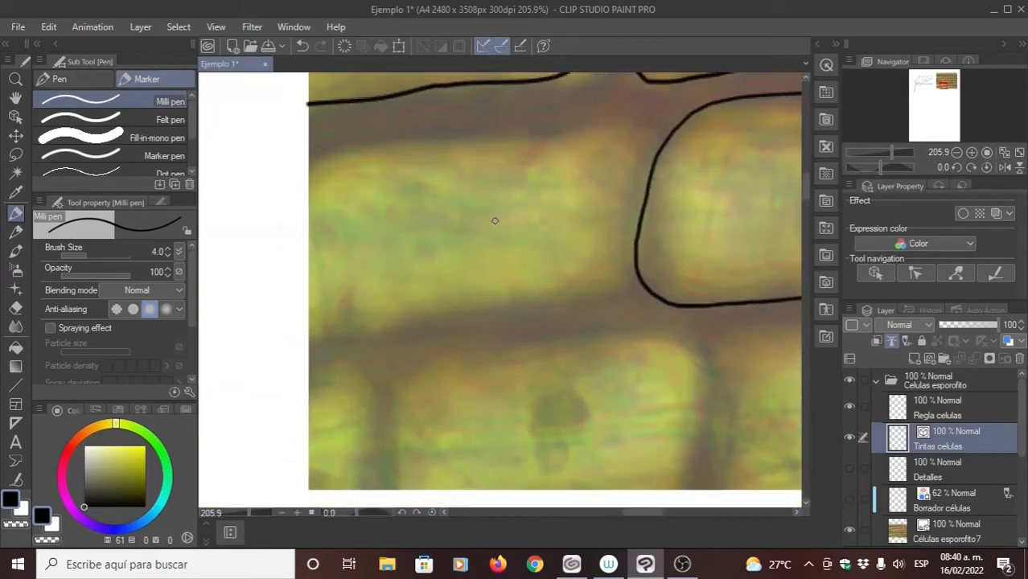
pyautogui.moveTo(304, 341)
pyautogui.mouseDown()
pyautogui.moveTo(603, 291)
pyautogui.moveTo(621, 251)
pyautogui.moveTo(620, 204)
pyautogui.mouseUp()
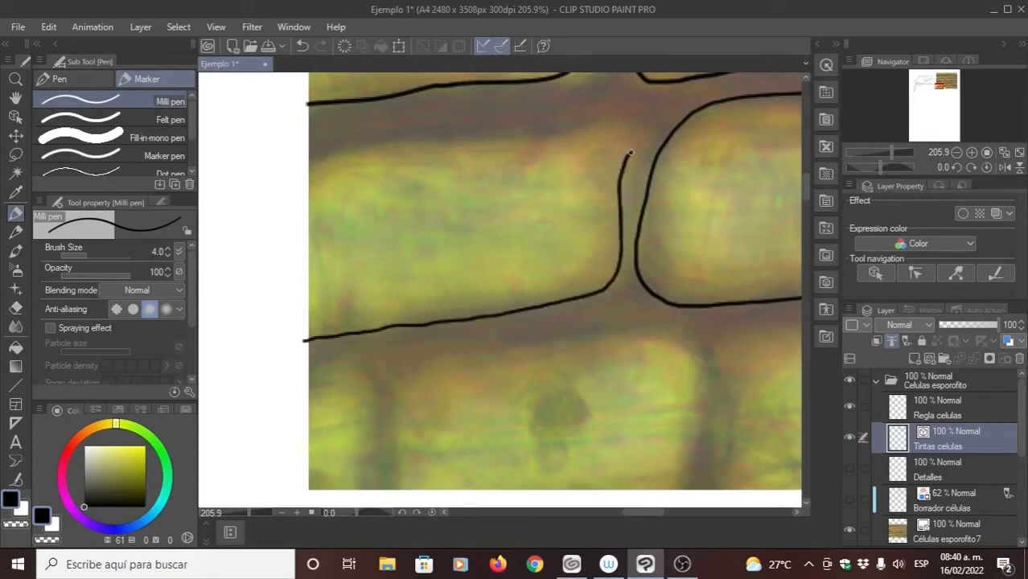
pyautogui.moveTo(639, 128); pyautogui.dragTo(331, 159)
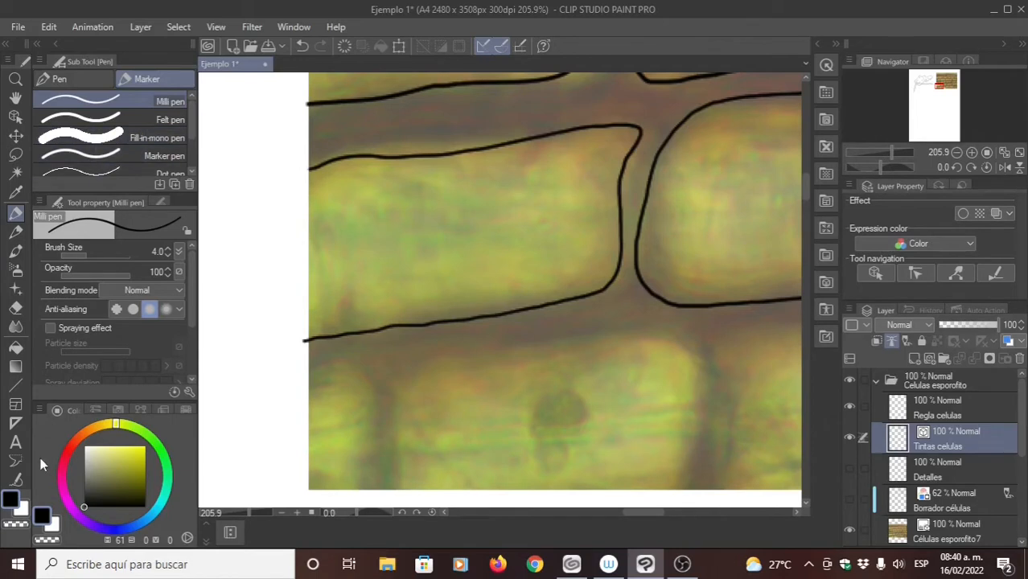
# - Simplify the upper and lower lines of the left-edge cell outline with the Simplify vector line tool
pyautogui.click(16, 481)
pyautogui.click(137, 138)
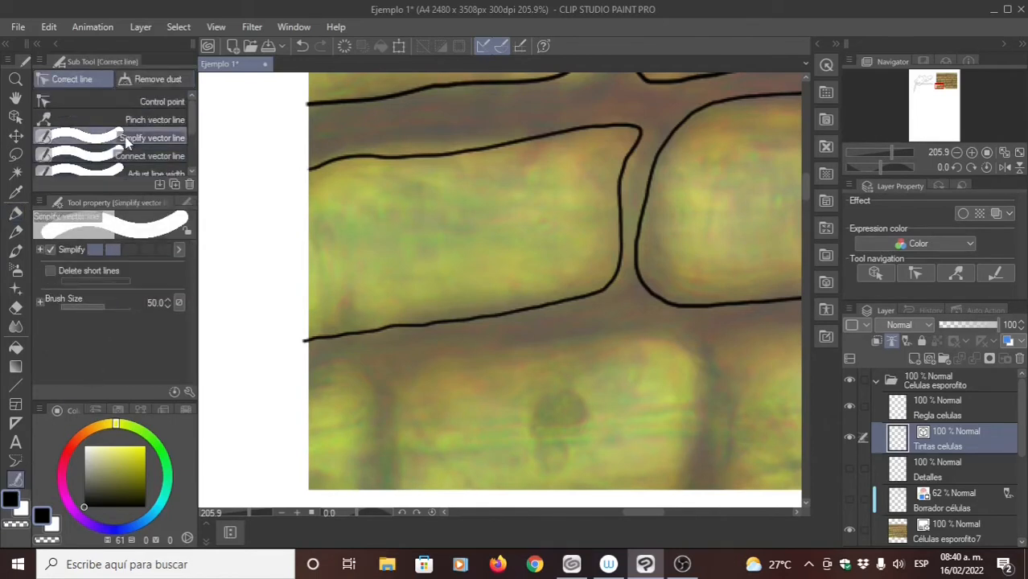
pyautogui.moveTo(274, 339); pyautogui.dragTo(573, 295)
pyautogui.moveTo(282, 169)
pyautogui.mouseDown()
pyautogui.moveTo(430, 166)
pyautogui.moveTo(547, 138)
pyautogui.mouseUp()
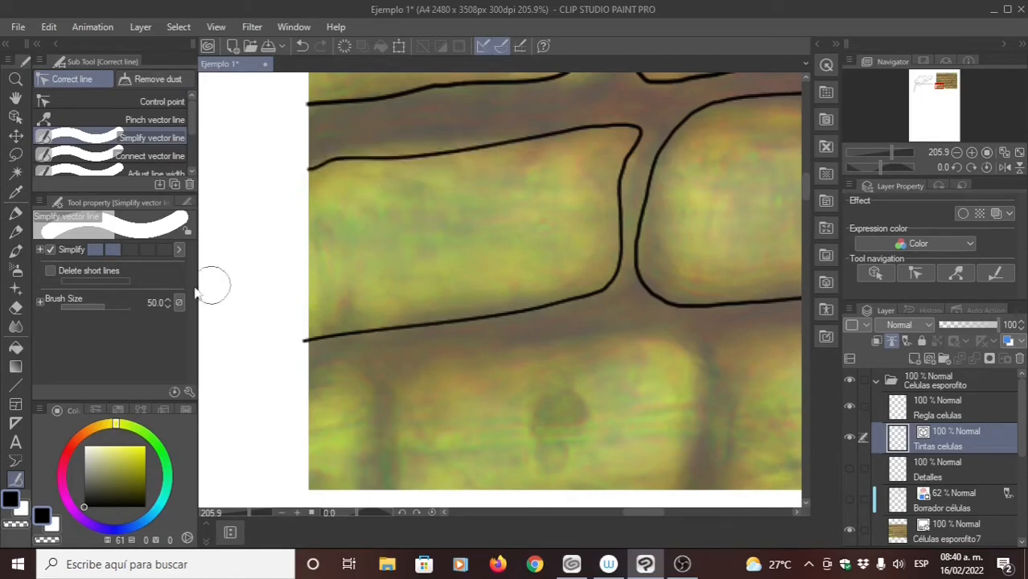
# - Move control points along the upper and lower lines of the left-edge cell to reshape them into smooth curves
pyautogui.click(144, 101)
pyautogui.moveTo(423, 157); pyautogui.dragTo(425, 145)
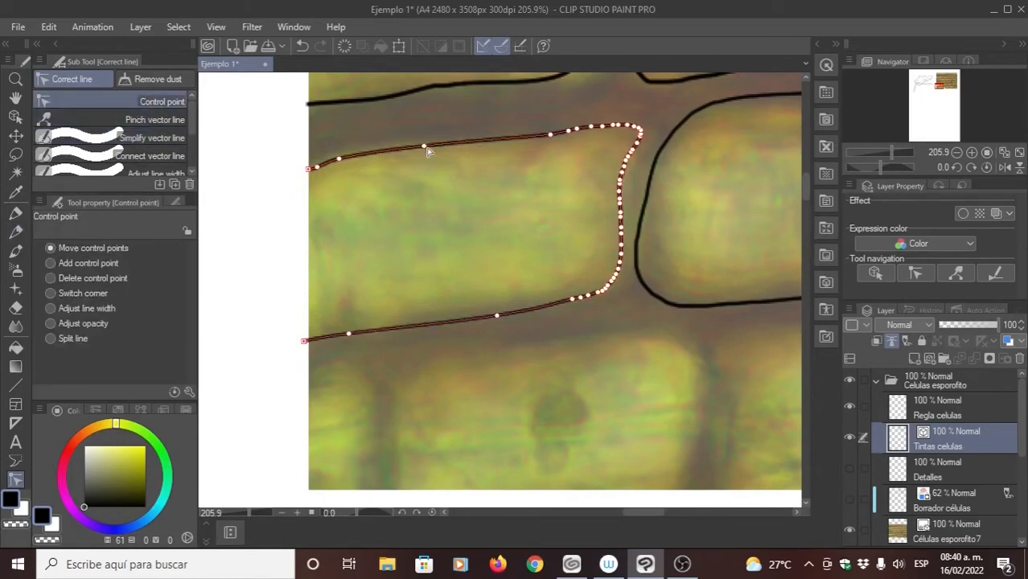
pyautogui.moveTo(551, 135); pyautogui.dragTo(507, 139)
pyautogui.moveTo(339, 159); pyautogui.dragTo(366, 154)
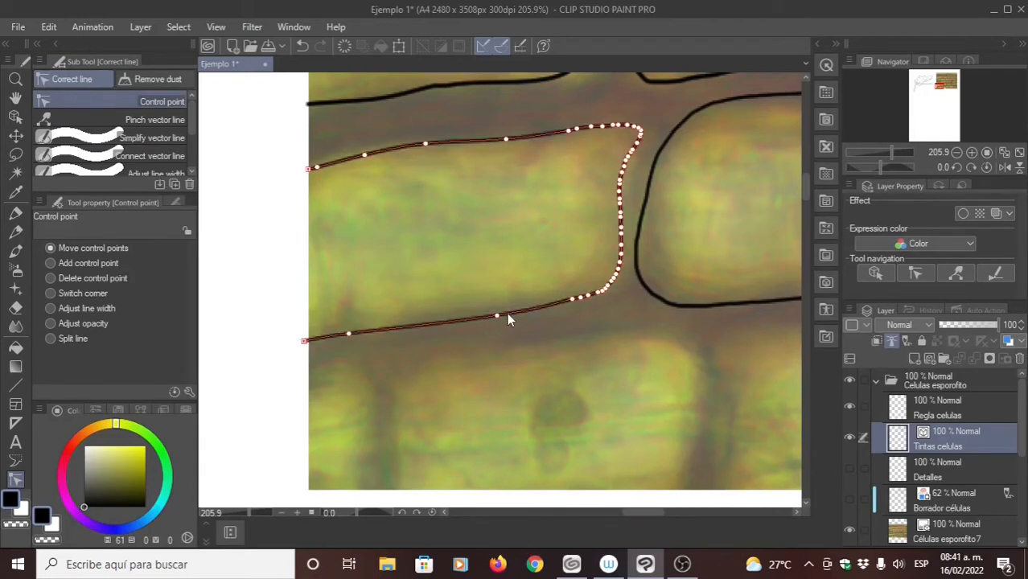
pyautogui.moveTo(497, 315); pyautogui.dragTo(431, 312)
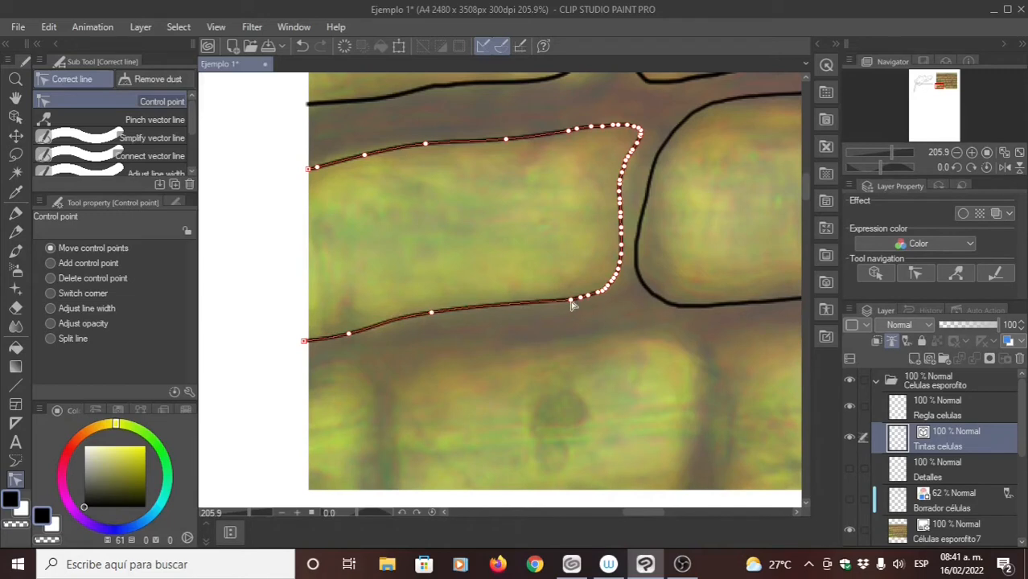
pyautogui.moveTo(571, 302); pyautogui.dragTo(500, 299)
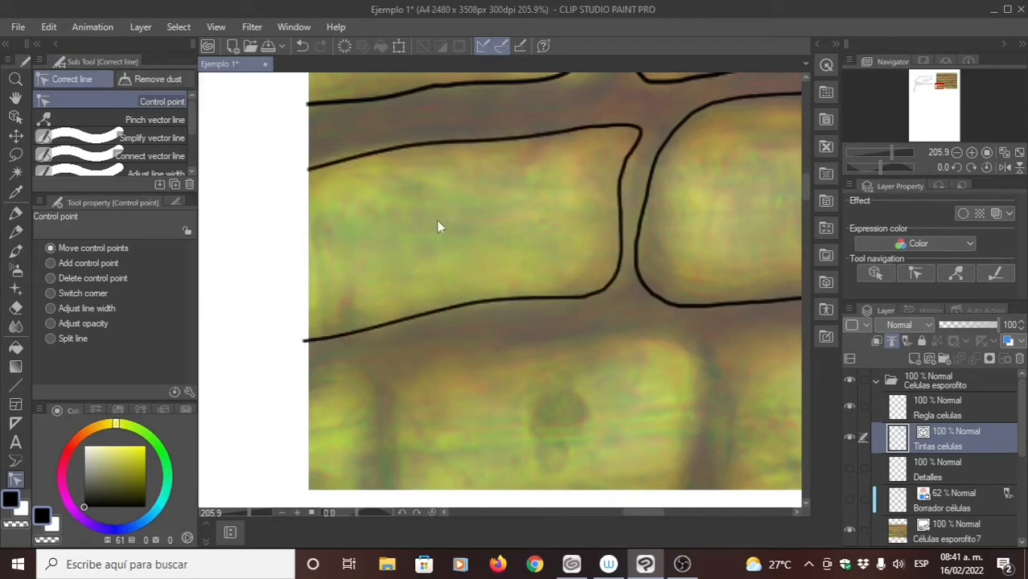
# - Ink the partial cell in the photo's lower-left corner with the Milli pen
pyautogui.moveTo(523, 243); pyautogui.dragTo(409, 224)
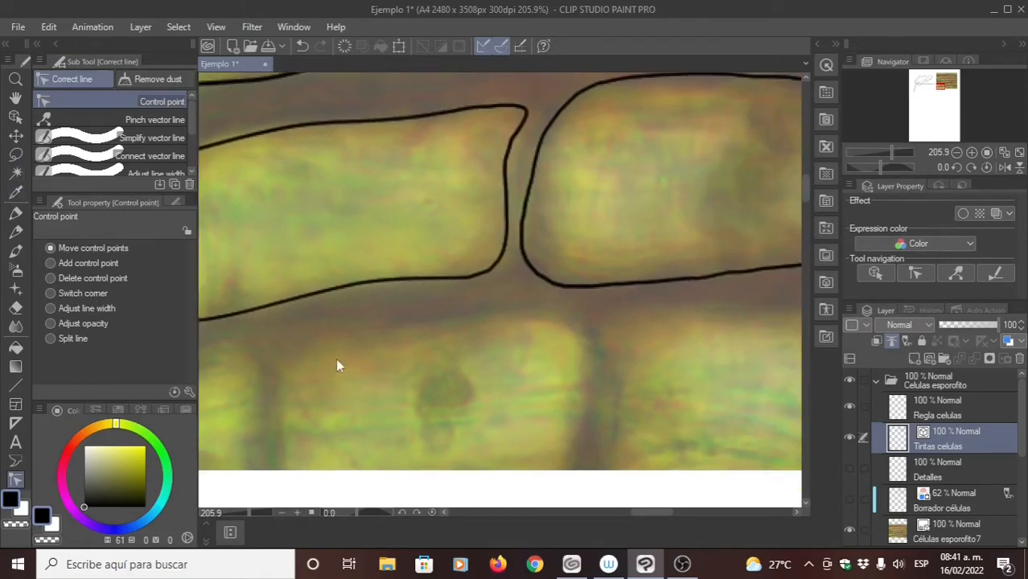
pyautogui.press('p')
pyautogui.moveTo(404, 324); pyautogui.dragTo(486, 285)
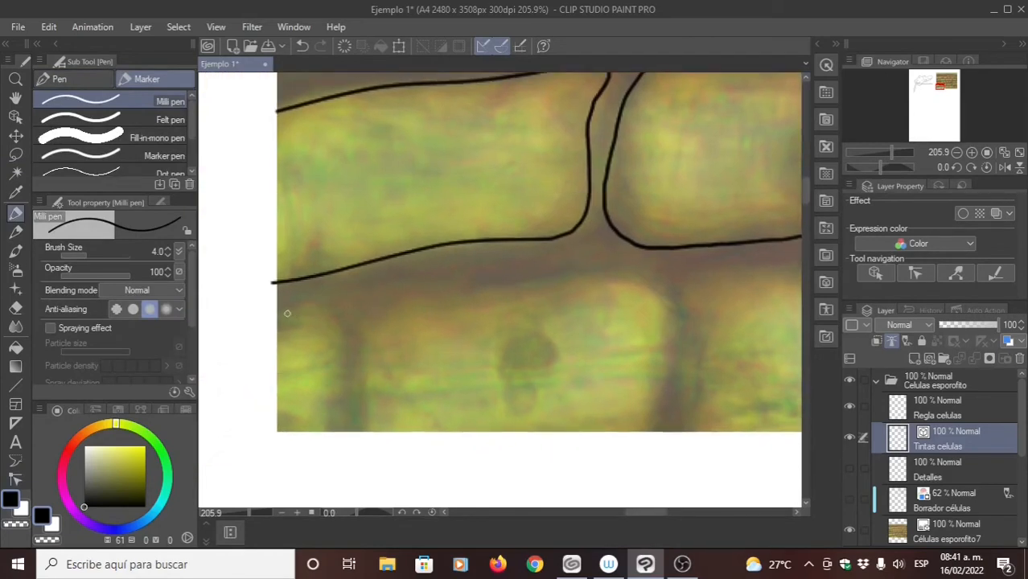
pyautogui.moveTo(339, 313); pyautogui.dragTo(345, 365)
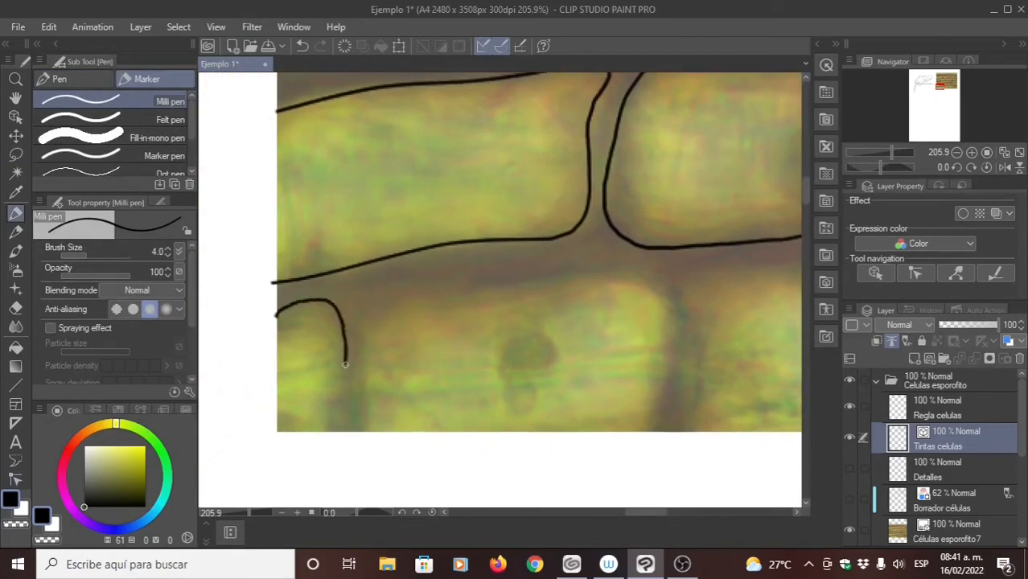
# - Outline the next two partial cells to the right along the photo's bottom edge, leaving them open at the bottom
pyautogui.moveTo(402, 381); pyautogui.dragTo(352, 363)
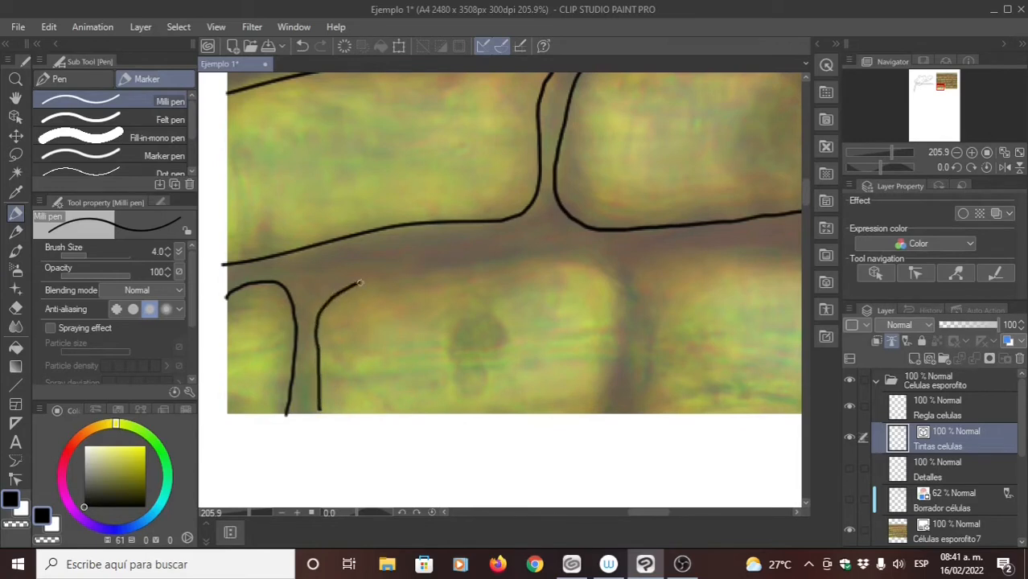
pyautogui.moveTo(360, 284)
pyautogui.mouseDown()
pyautogui.moveTo(530, 256)
pyautogui.moveTo(594, 261)
pyautogui.moveTo(615, 310)
pyautogui.moveTo(602, 409)
pyautogui.moveTo(593, 364)
pyautogui.moveTo(497, 341)
pyautogui.moveTo(456, 284)
pyautogui.moveTo(374, 291)
pyautogui.moveTo(396, 306)
pyautogui.mouseUp()
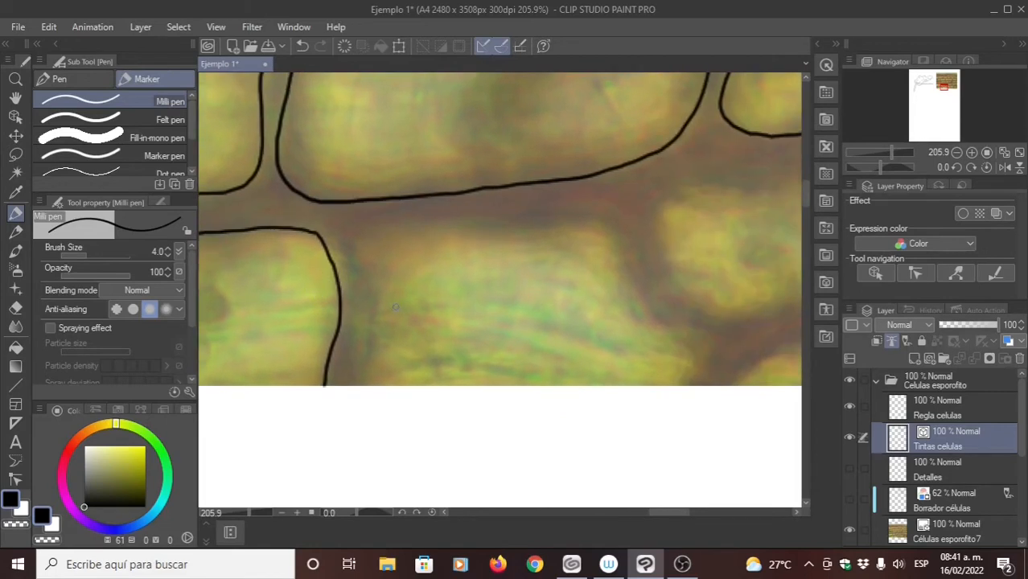
pyautogui.moveTo(358, 383); pyautogui.dragTo(372, 319)
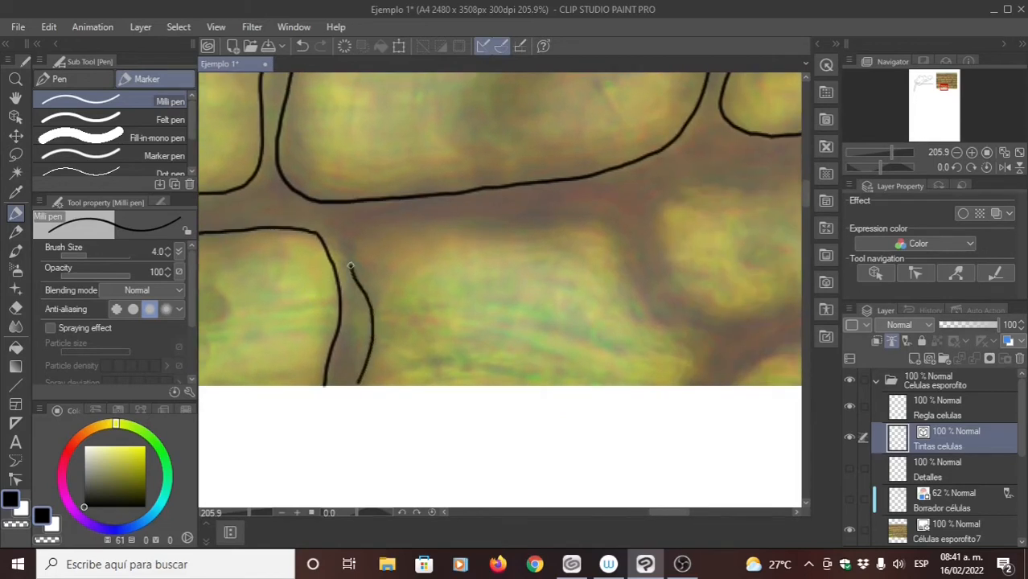
pyautogui.moveTo(379, 228)
pyautogui.mouseDown()
pyautogui.moveTo(591, 226)
pyautogui.moveTo(620, 242)
pyautogui.moveTo(659, 320)
pyautogui.mouseUp()
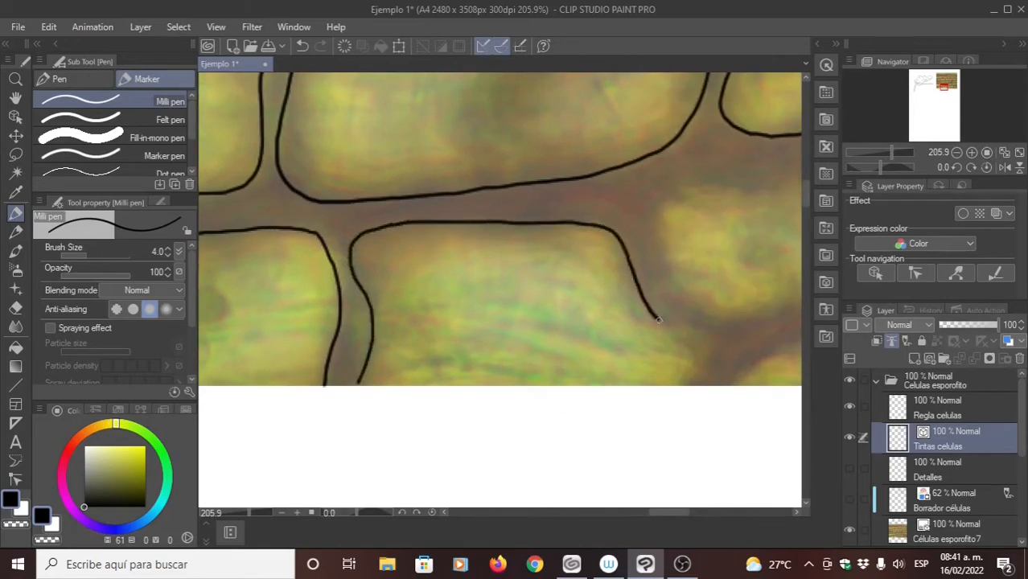
# - Trace a closed outline around the small cell to the right of the last partial bottom-edge cell
pyautogui.moveTo(570, 269); pyautogui.dragTo(341, 280)
pyautogui.moveTo(621, 187)
pyautogui.mouseDown()
pyautogui.moveTo(468, 195)
pyautogui.moveTo(435, 207)
pyautogui.moveTo(427, 231)
pyautogui.moveTo(464, 305)
pyautogui.moveTo(493, 322)
pyautogui.moveTo(538, 320)
pyautogui.moveTo(639, 290)
pyautogui.moveTo(652, 252)
pyautogui.moveTo(639, 191)
pyautogui.mouseUp()
pyautogui.moveTo(609, 249); pyautogui.dragTo(505, 245)
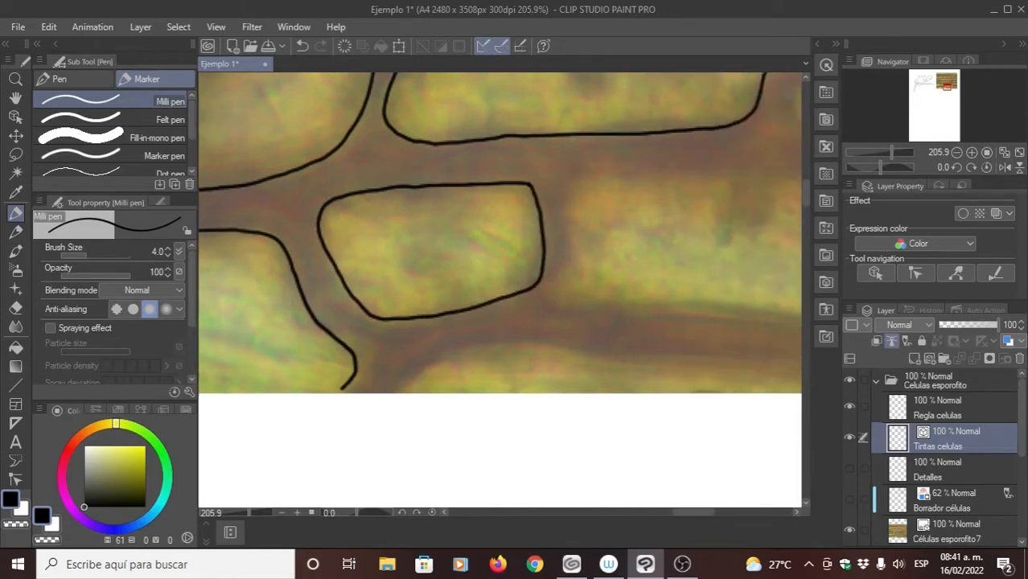
# - Trace a closed outline around the wider cell to the right of the small one, following its slanted right side
pyautogui.moveTo(643, 225)
pyautogui.mouseDown()
pyautogui.moveTo(480, 212)
pyautogui.moveTo(508, 231)
pyautogui.mouseUp()
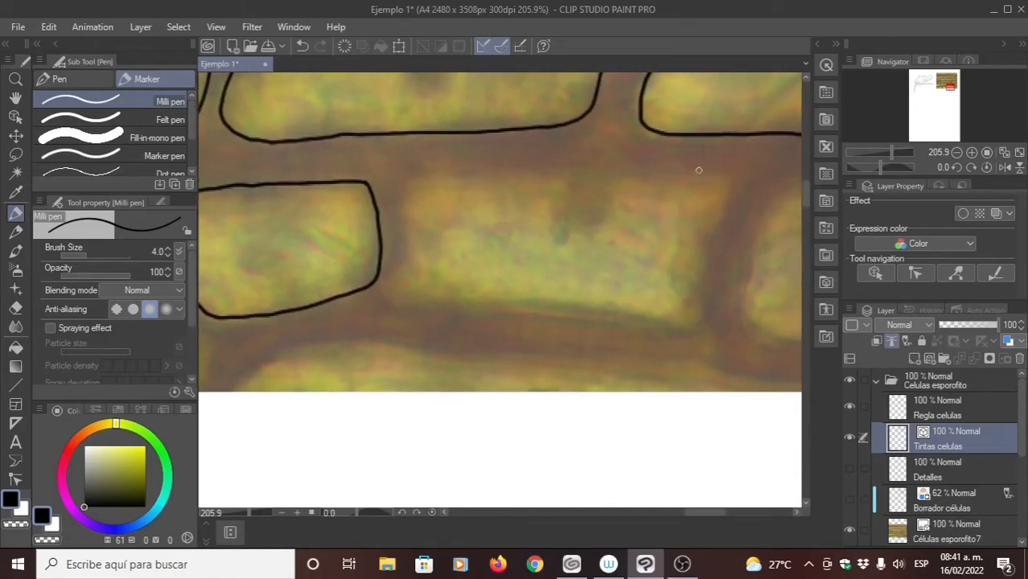
pyautogui.moveTo(737, 178)
pyautogui.mouseDown()
pyautogui.moveTo(517, 158)
pyautogui.moveTo(426, 163)
pyautogui.moveTo(402, 242)
pyautogui.mouseUp()
pyautogui.moveTo(400, 293)
pyautogui.mouseDown()
pyautogui.moveTo(531, 296)
pyautogui.moveTo(652, 326)
pyautogui.moveTo(700, 299)
pyautogui.moveTo(705, 248)
pyautogui.mouseUp()
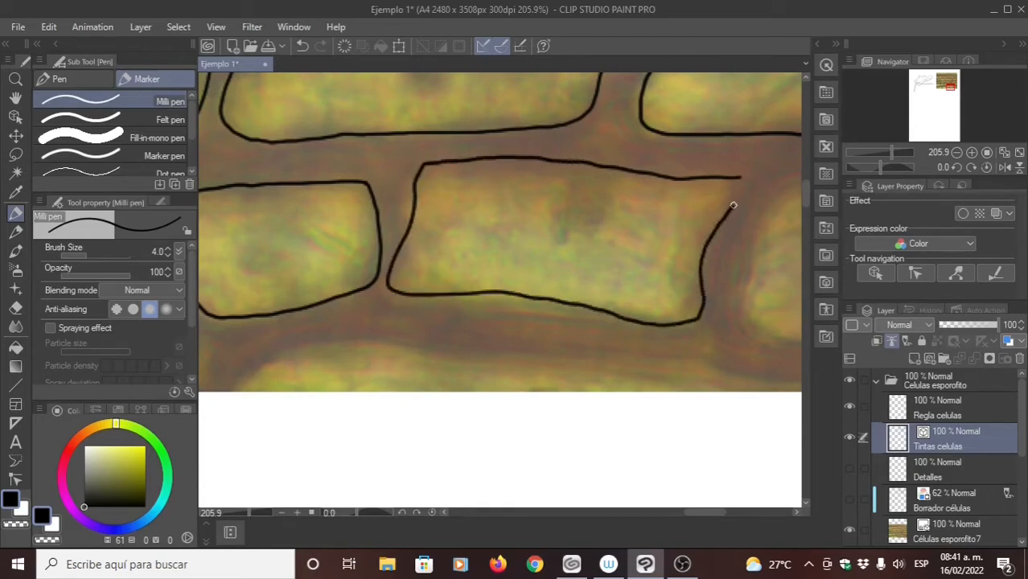
# - Trace a closed outline around the rounded, four-sided cell near the photo's lower-right corner with the Milli pen
pyautogui.hscroll(5, 511, 239)
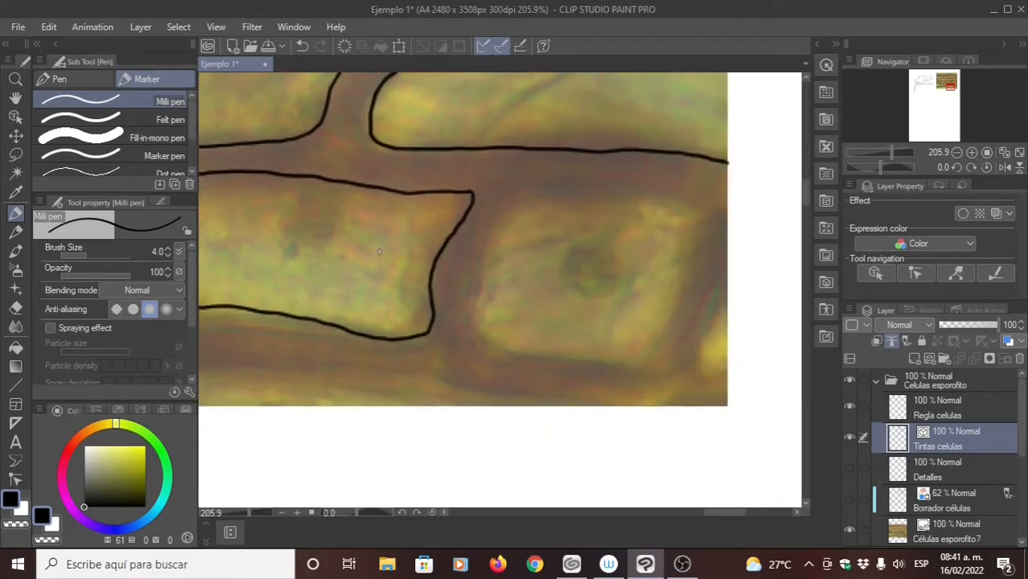
pyautogui.moveTo(631, 224); pyautogui.dragTo(608, 307)
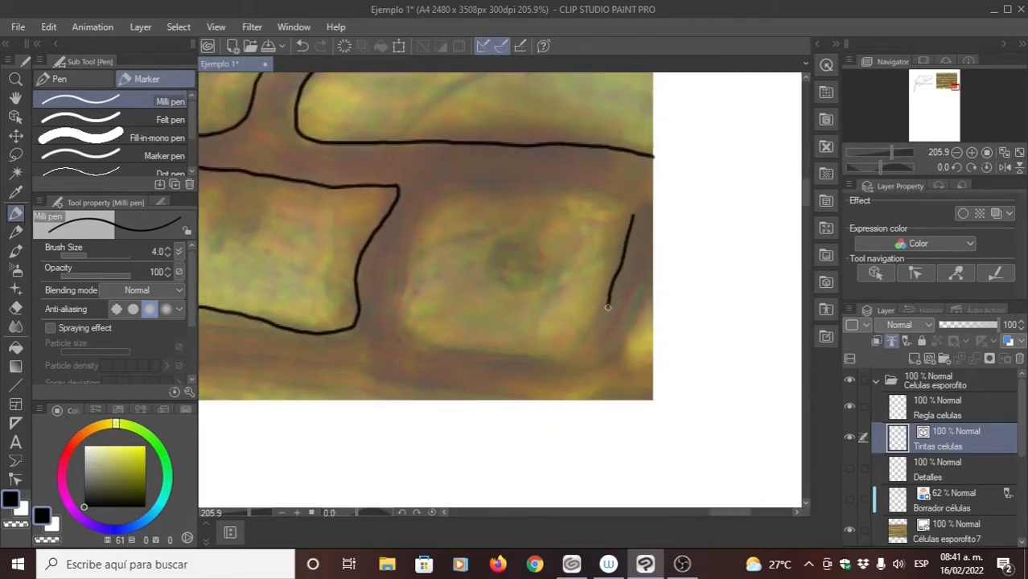
pyautogui.moveTo(584, 349)
pyautogui.mouseDown()
pyautogui.moveTo(492, 354)
pyautogui.moveTo(413, 338)
pyautogui.moveTo(401, 274)
pyautogui.mouseUp()
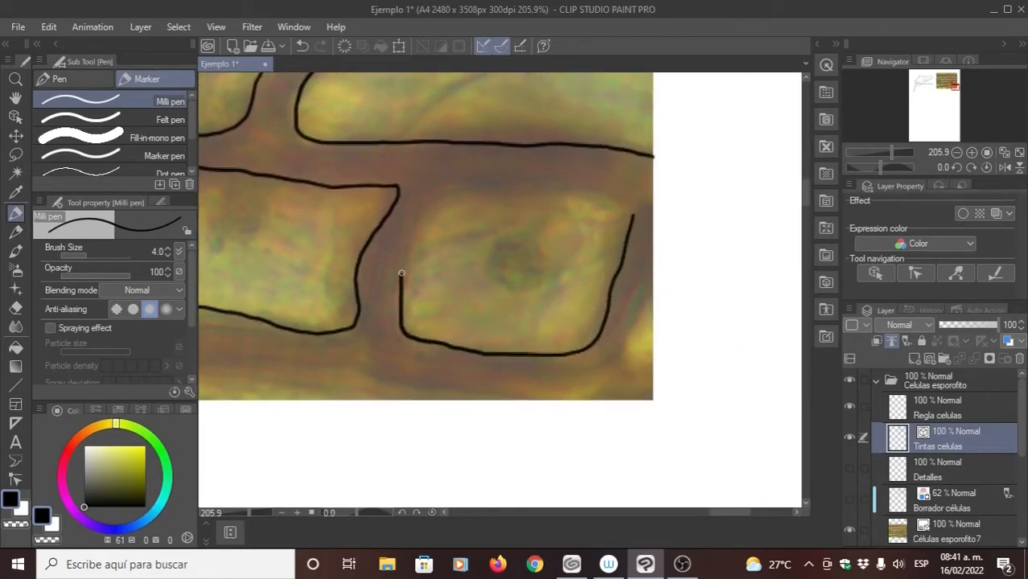
pyautogui.moveTo(455, 192); pyautogui.dragTo(628, 205)
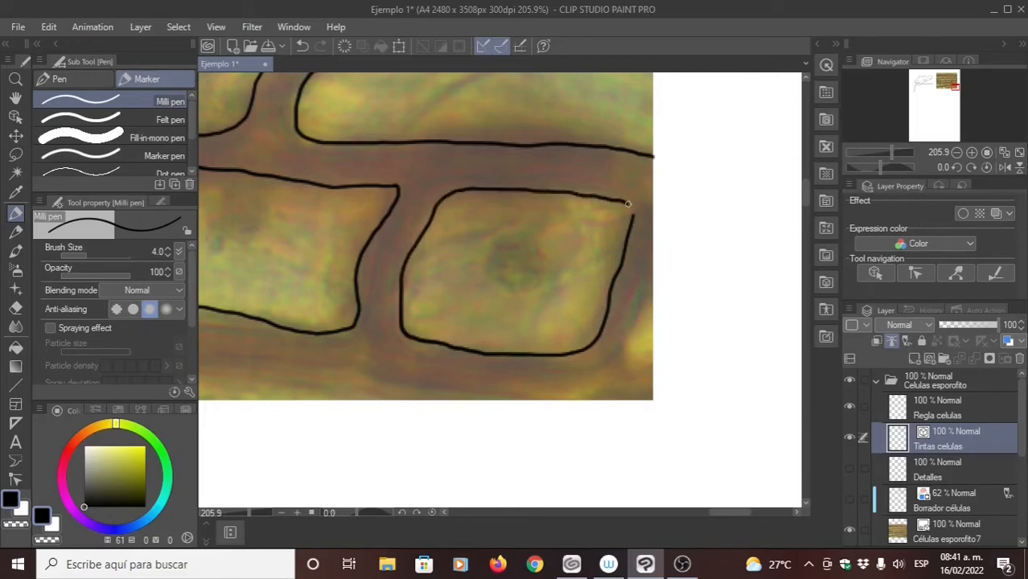
pyautogui.moveTo(397, 282)
pyautogui.mouseDown()
pyautogui.moveTo(507, 263)
pyautogui.moveTo(483, 235)
pyautogui.moveTo(510, 226)
pyautogui.mouseUp()
pyautogui.scroll(-2, 539, 248)
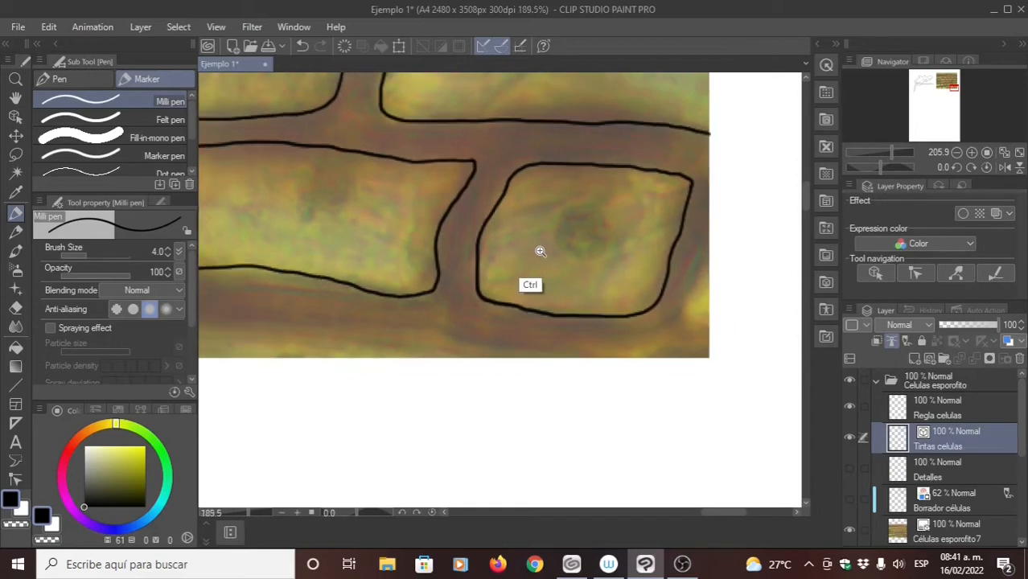
# - Smooth the upper edge of the lower-right corner cell and the long edges of the wide cell beside it with Simplify vector line
pyautogui.click(16, 479)
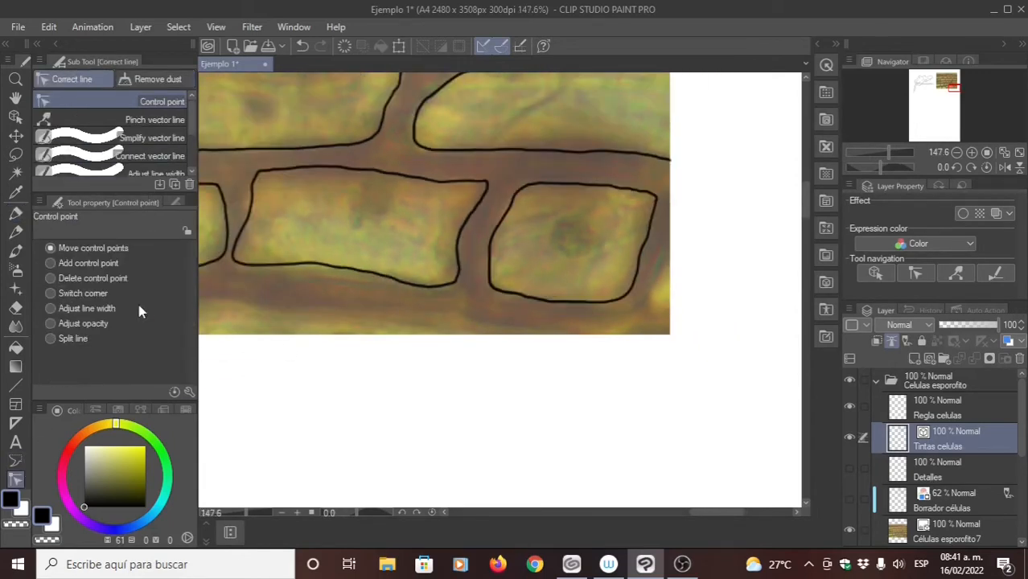
pyautogui.click(152, 138)
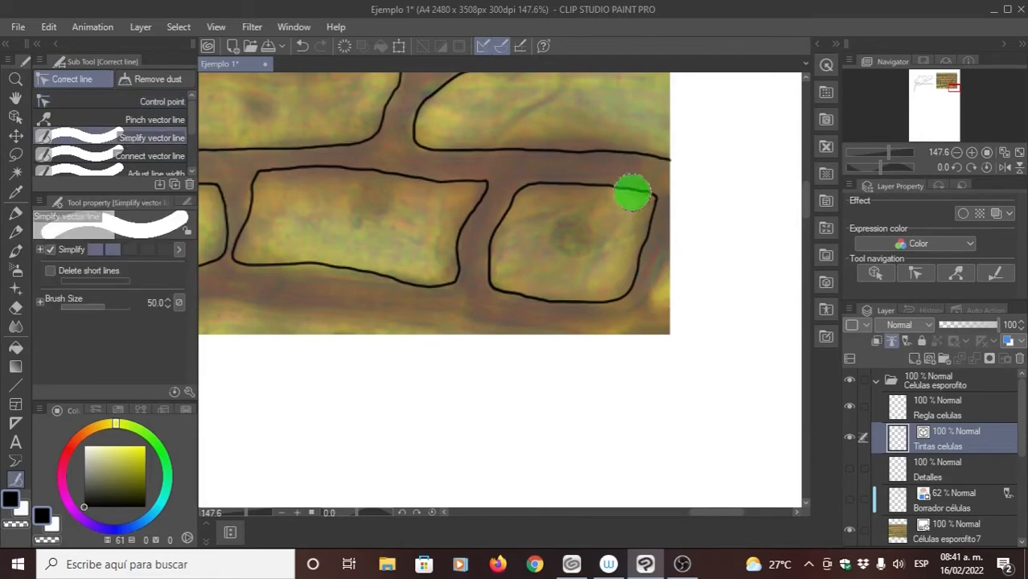
pyautogui.moveTo(632, 193); pyautogui.dragTo(591, 186)
pyautogui.moveTo(464, 267); pyautogui.dragTo(493, 273)
pyautogui.moveTo(446, 189); pyautogui.dragTo(343, 180)
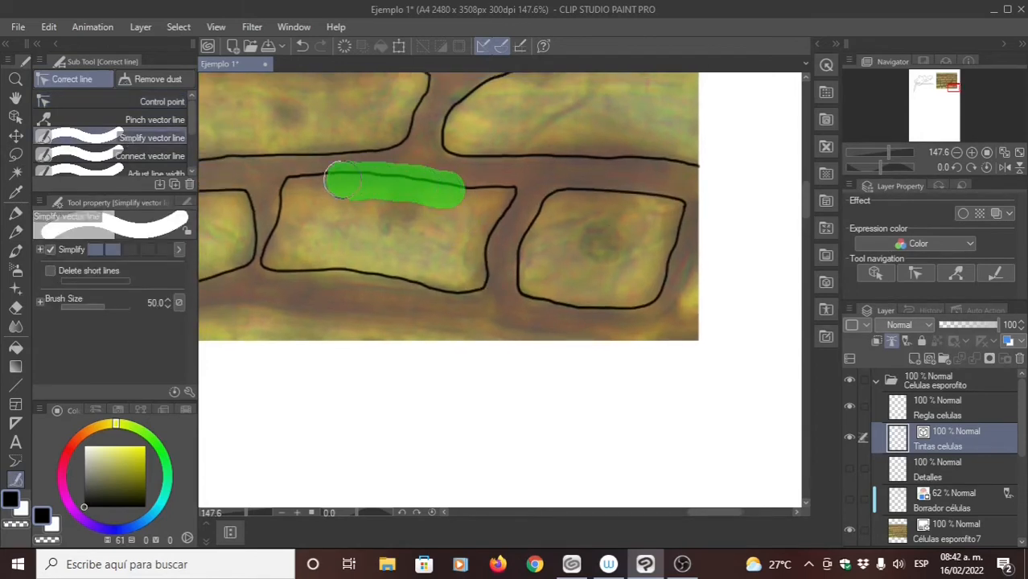
pyautogui.moveTo(502, 281); pyautogui.dragTo(358, 266)
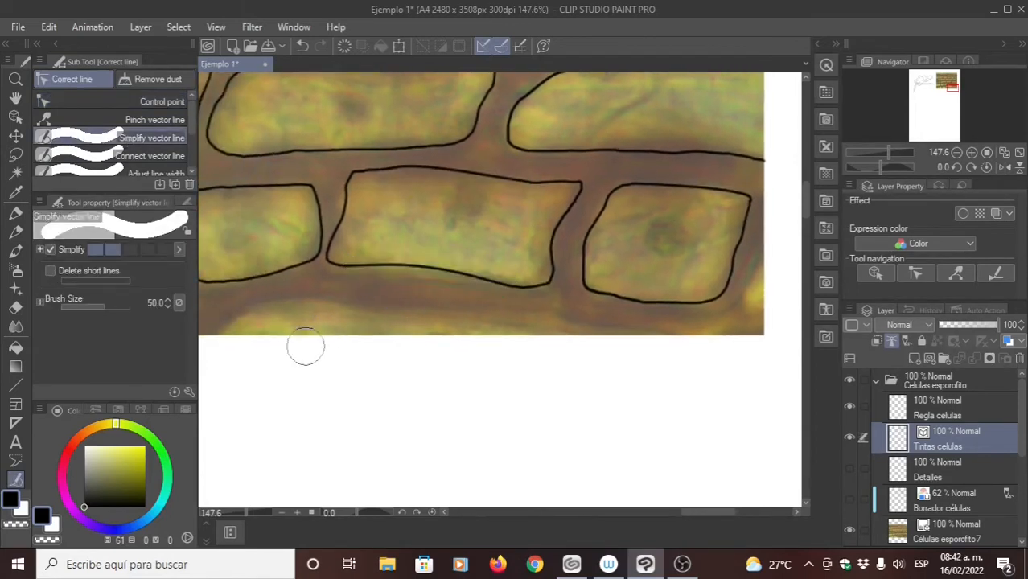
# - Reshape the wide cell's lower and upper edges by moving their middle control points to follow the photo more closely
pyautogui.click(15, 212)
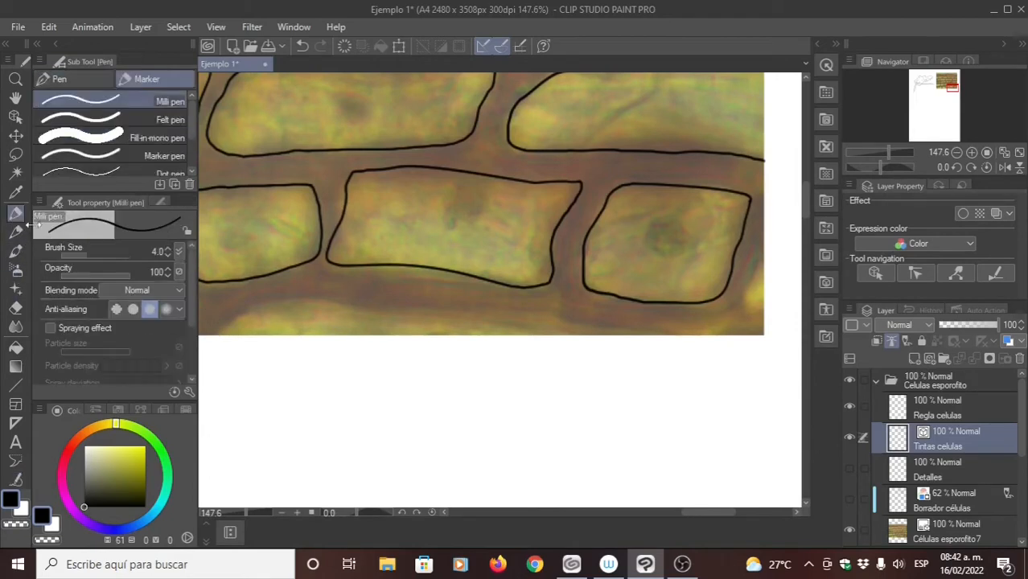
pyautogui.click(16, 478)
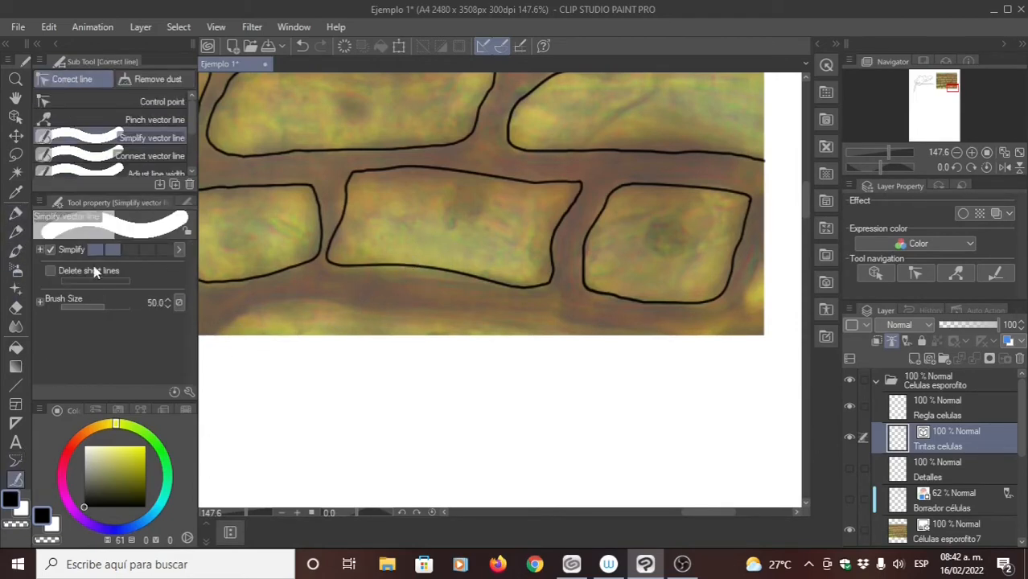
pyautogui.click(105, 101)
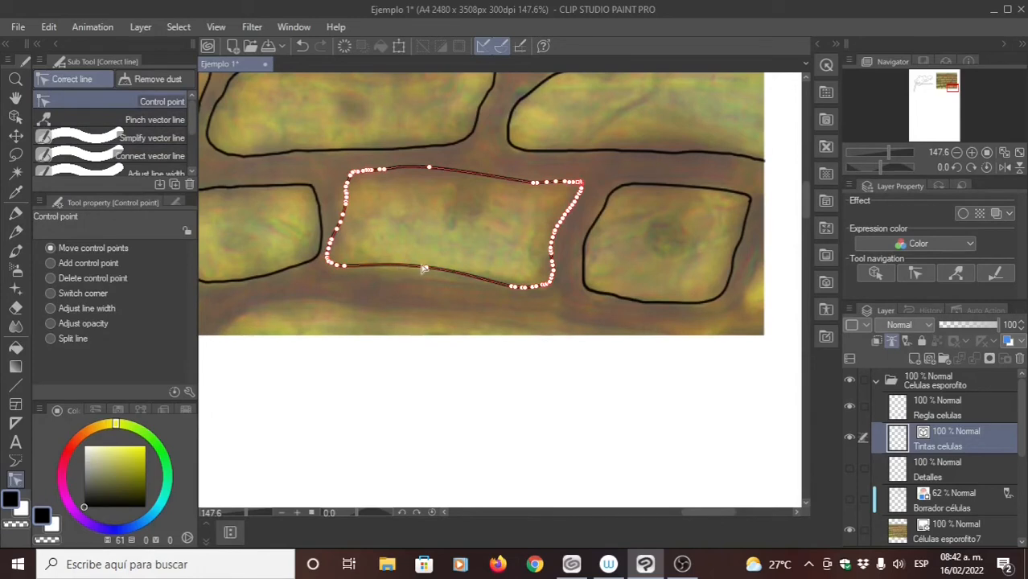
pyautogui.moveTo(426, 270); pyautogui.dragTo(385, 275)
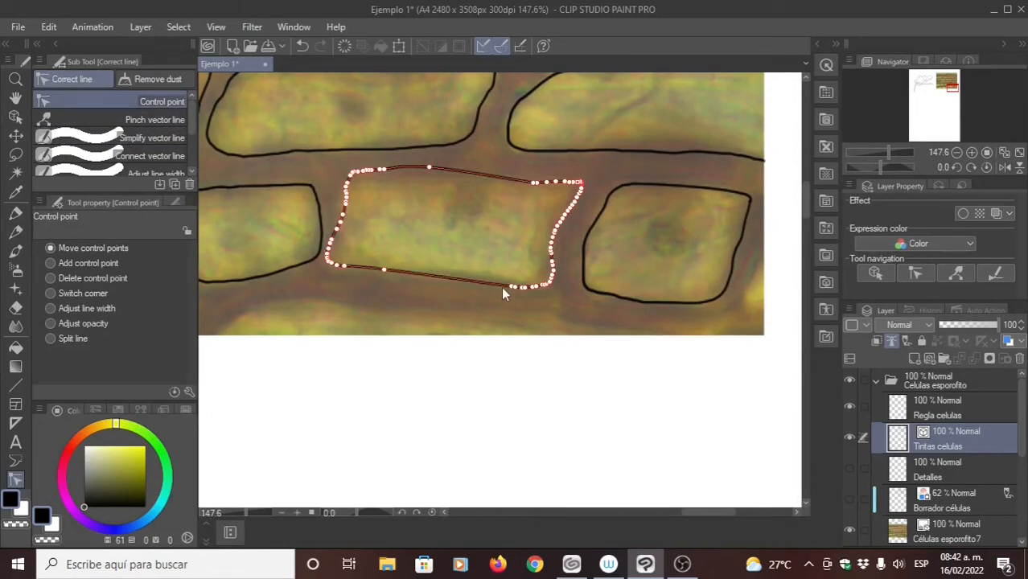
pyautogui.moveTo(506, 287); pyautogui.dragTo(465, 278)
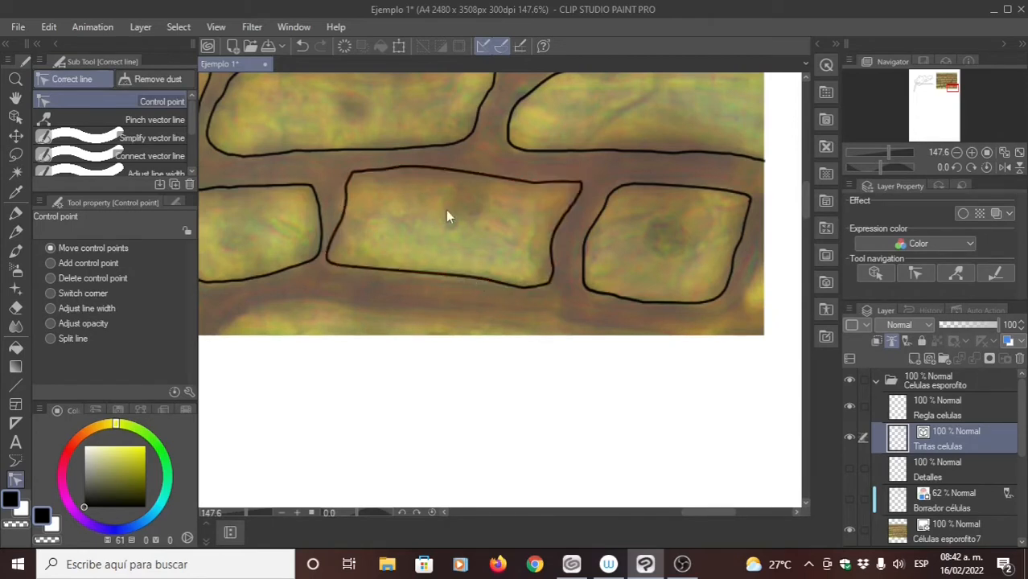
pyautogui.moveTo(429, 168); pyautogui.dragTo(465, 178)
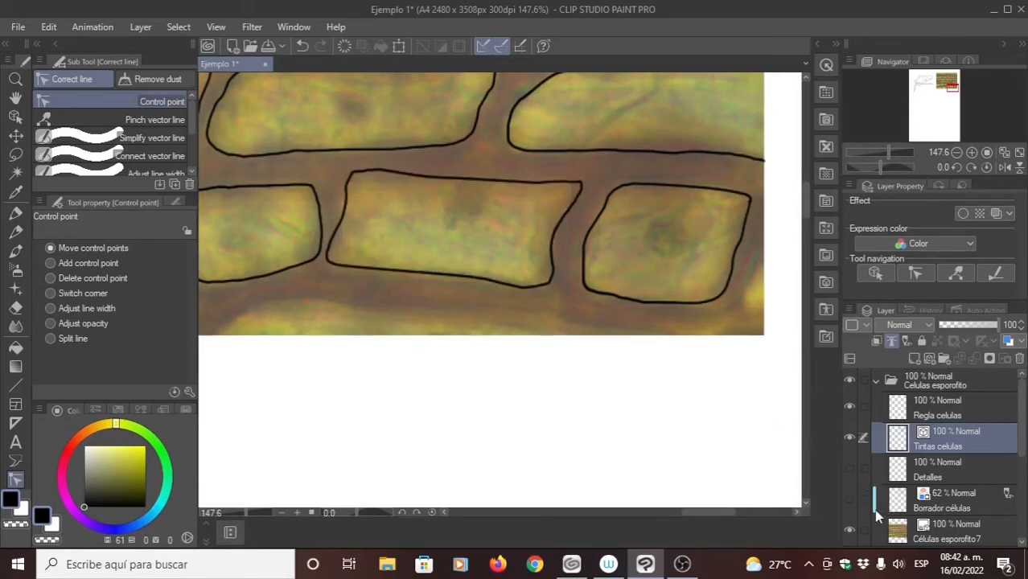
# - Show the Borrador células draft layer and compare the inked outlines with the sketch across the lower and upper cell rows
pyautogui.click(849, 498)
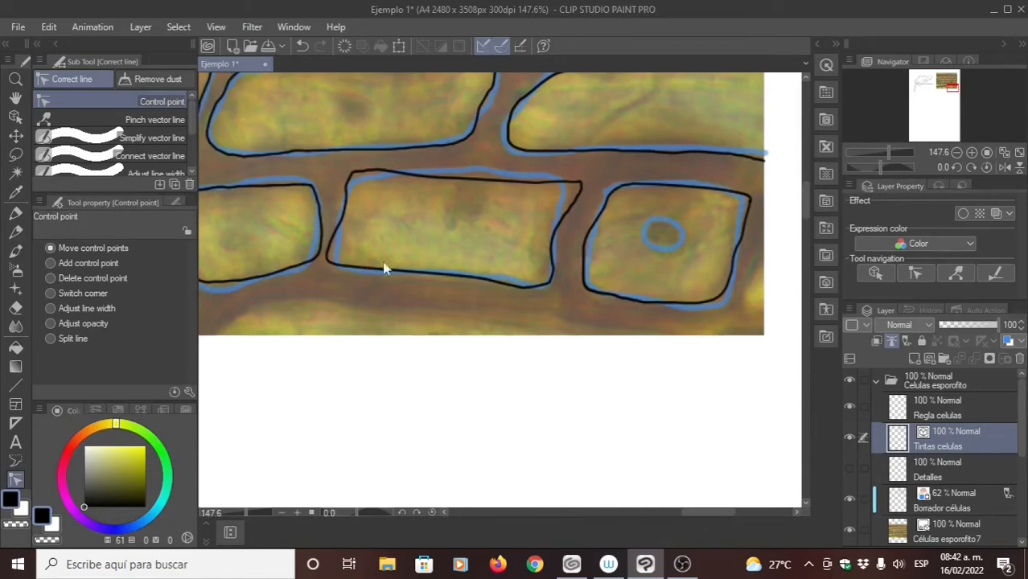
pyautogui.moveTo(358, 281); pyautogui.dragTo(406, 308)
pyautogui.moveTo(456, 242); pyautogui.dragTo(560, 250)
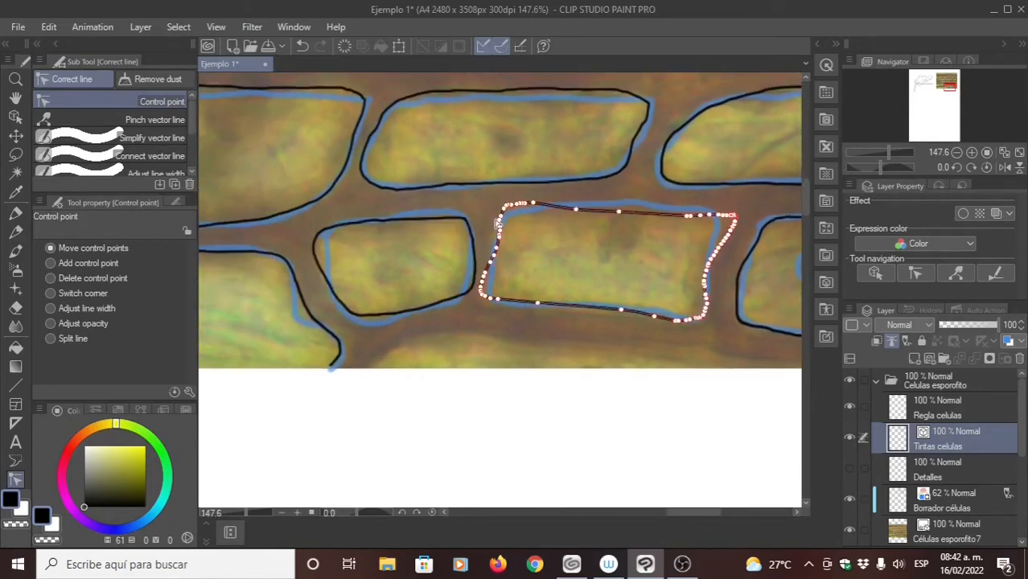
pyautogui.moveTo(538, 144); pyautogui.dragTo(512, 207)
pyautogui.moveTo(484, 140); pyautogui.dragTo(483, 270)
pyautogui.moveTo(525, 444); pyautogui.dragTo(516, 315)
pyautogui.moveTo(566, 423); pyautogui.dragTo(475, 306)
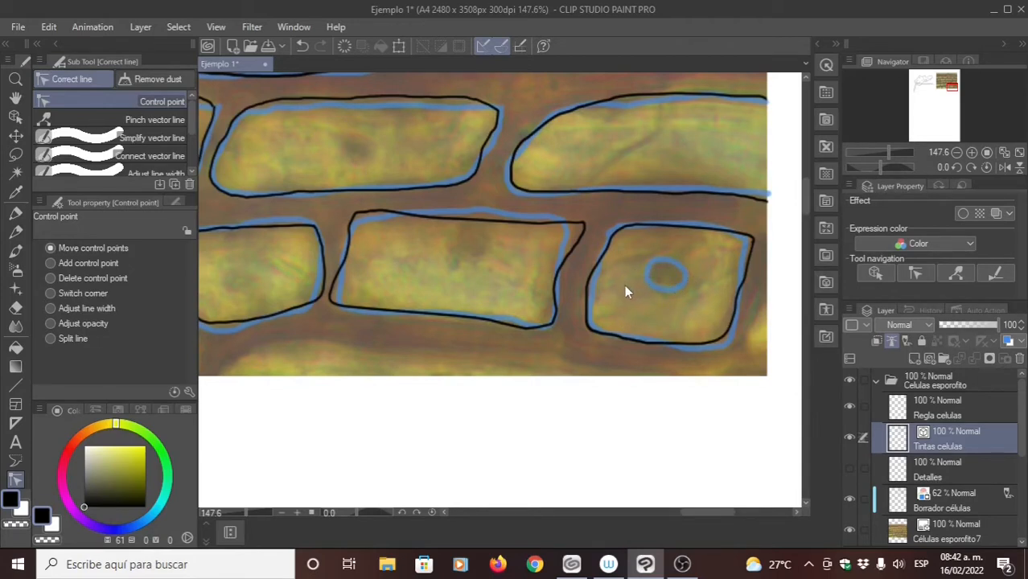
pyautogui.scroll(5, 552, 260)
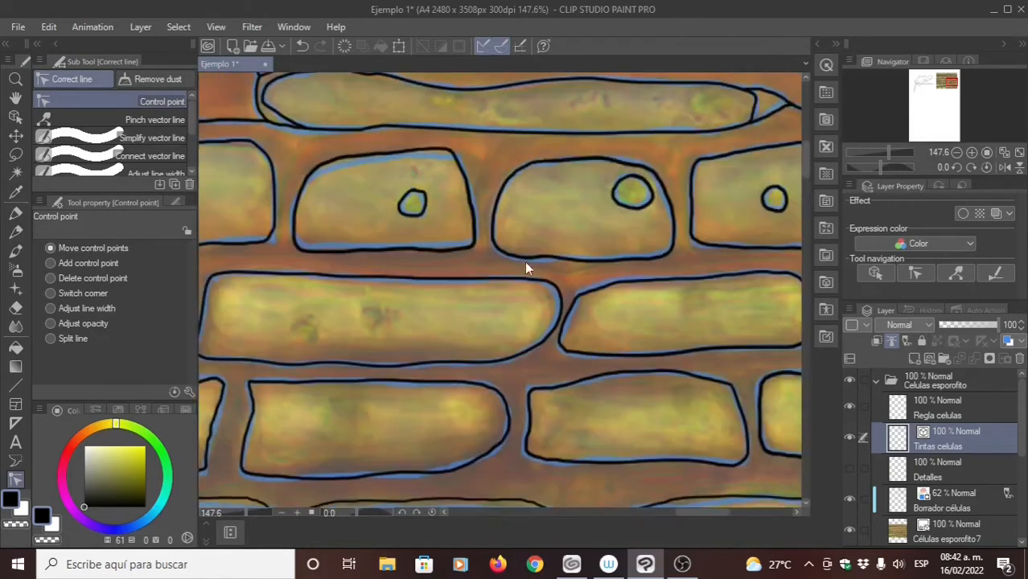
pyautogui.moveTo(779, 205); pyautogui.dragTo(700, 177)
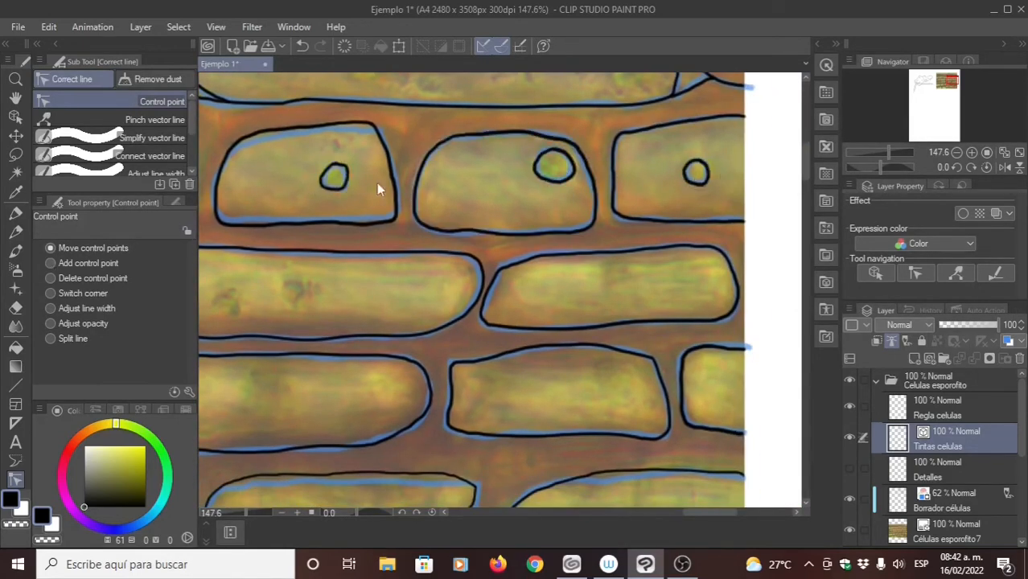
pyautogui.scroll(-2, 386, 366)
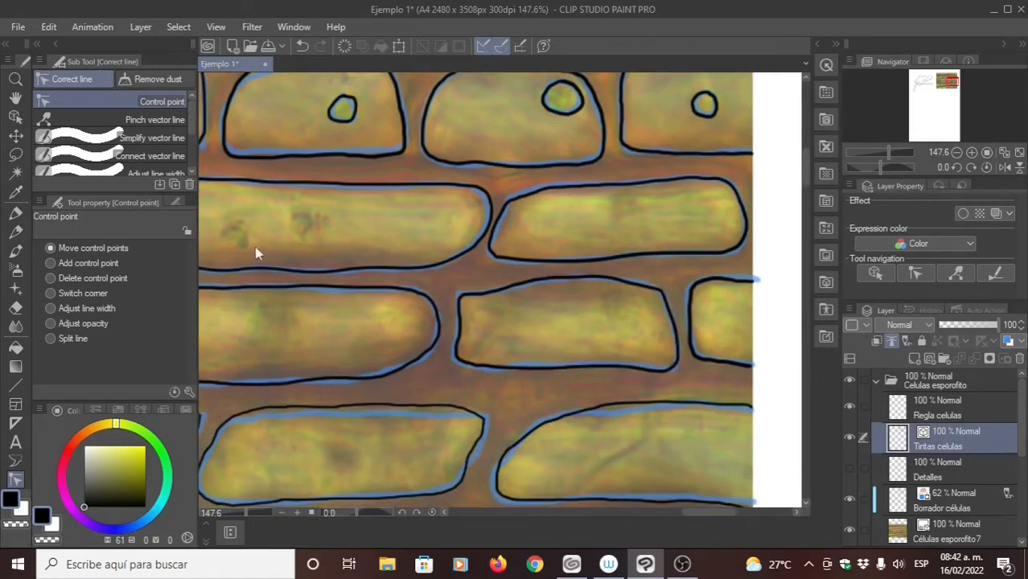
pyautogui.moveTo(270, 222); pyautogui.dragTo(234, 291)
# - Set the vector eraser to Whole line and erase the inked nuclei of the three rightmost cells in the second row
pyautogui.click(15, 309)
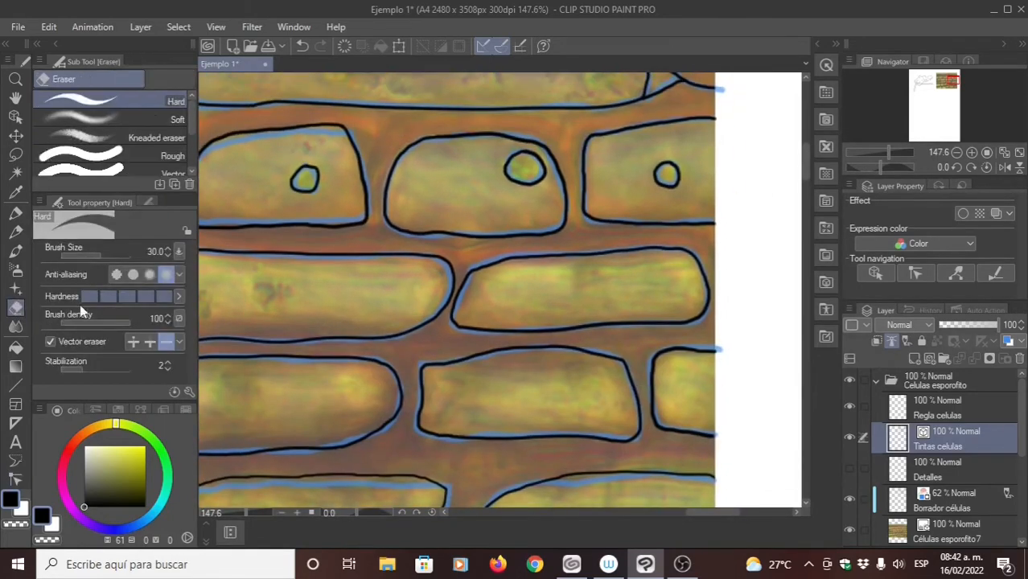
pyautogui.click(167, 343)
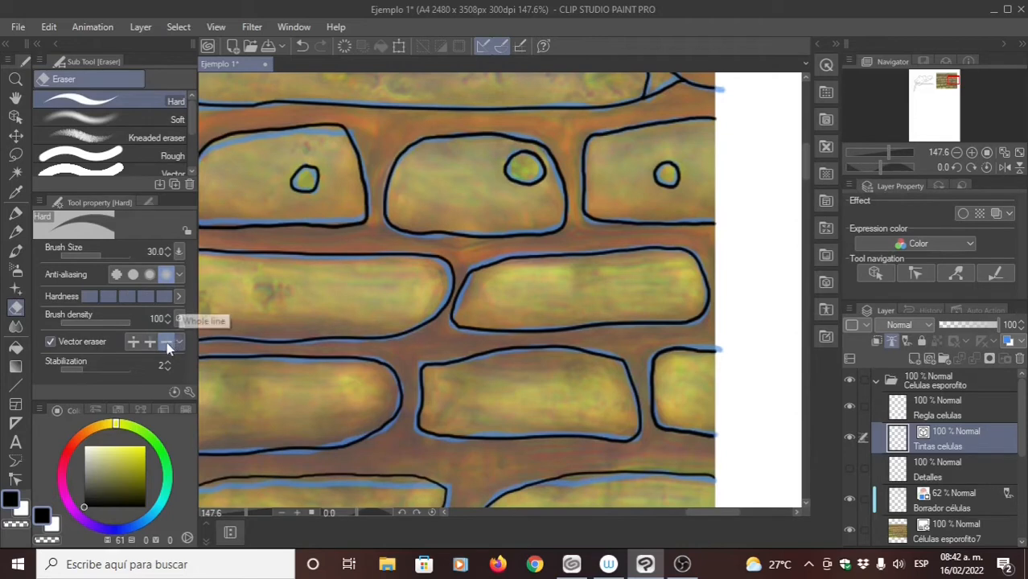
pyautogui.click(302, 179)
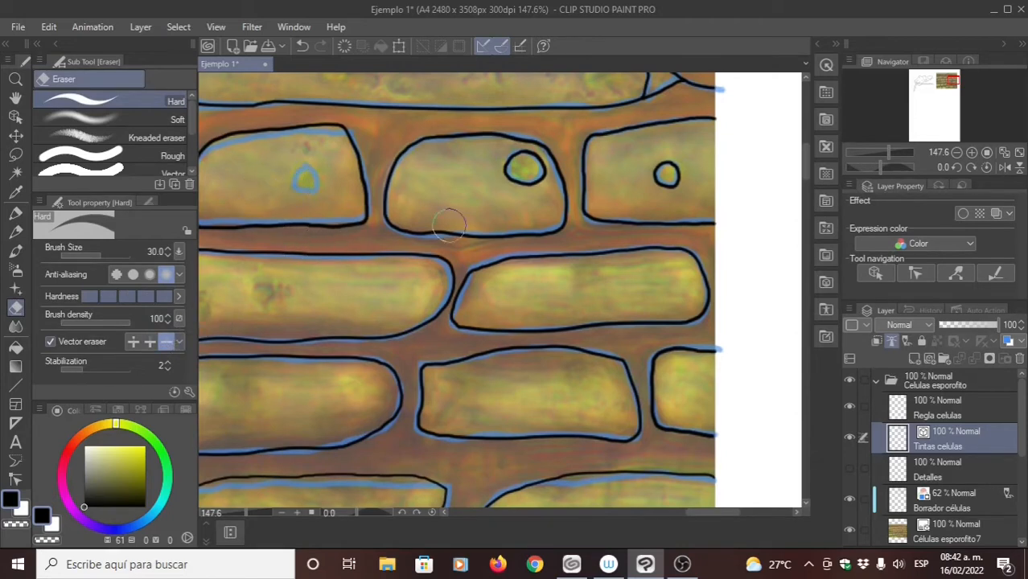
pyautogui.click(522, 171)
pyautogui.hscroll(3, 521, 171)
pyautogui.click(537, 171)
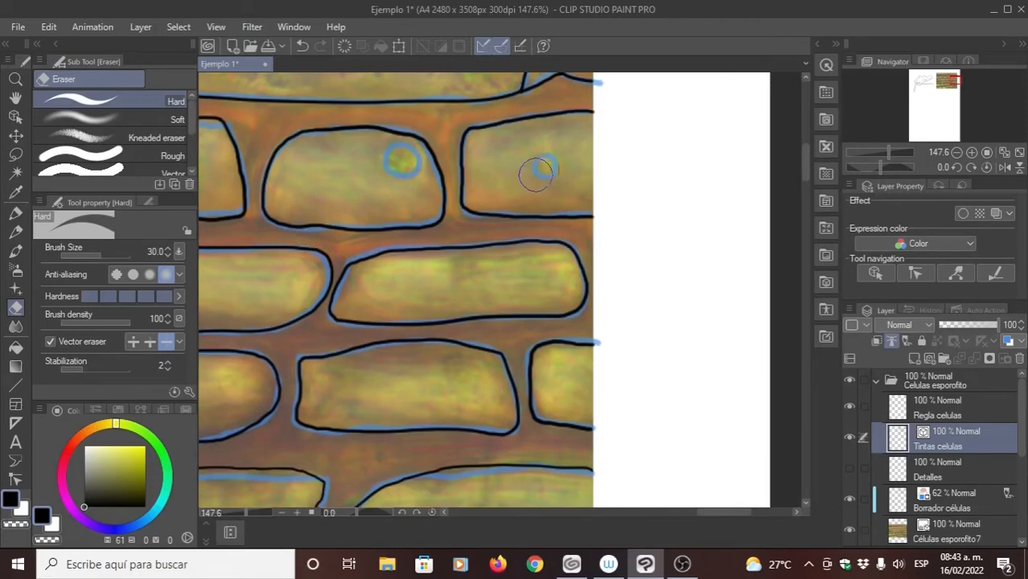
# - Ink the long curved upper edge of the partial cell at the photo's bottom edge, below the wide cell, with the Milli pen
pyautogui.moveTo(449, 149); pyautogui.dragTo(516, 245)
pyautogui.moveTo(367, 282); pyautogui.dragTo(499, 254)
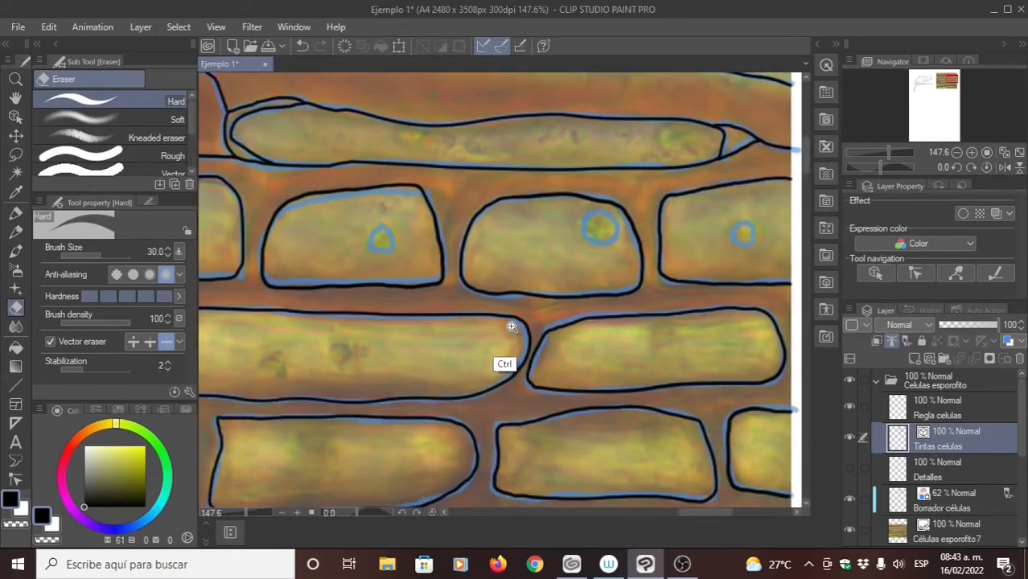
pyautogui.scroll(-6, 511, 328)
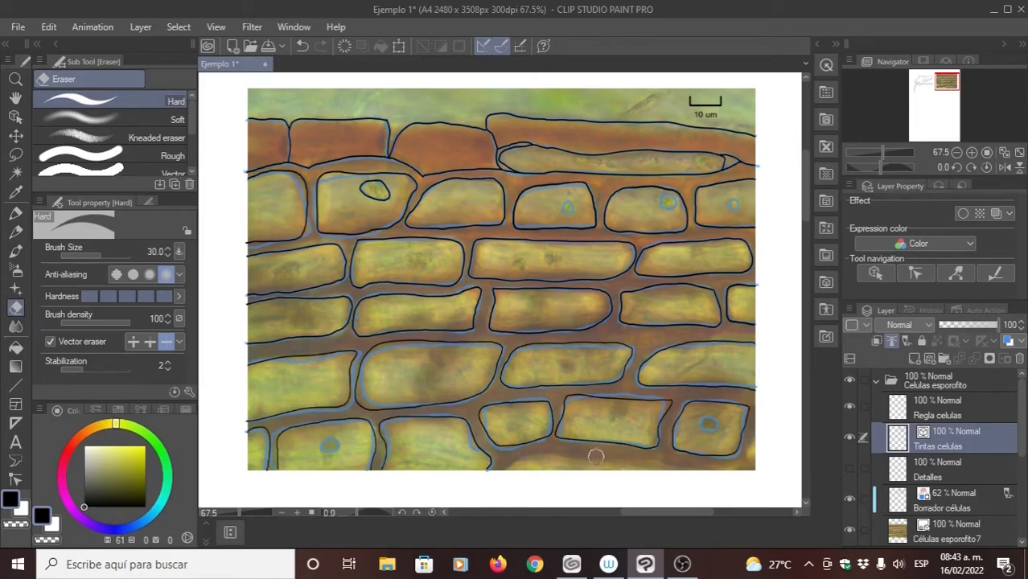
pyautogui.press('p')
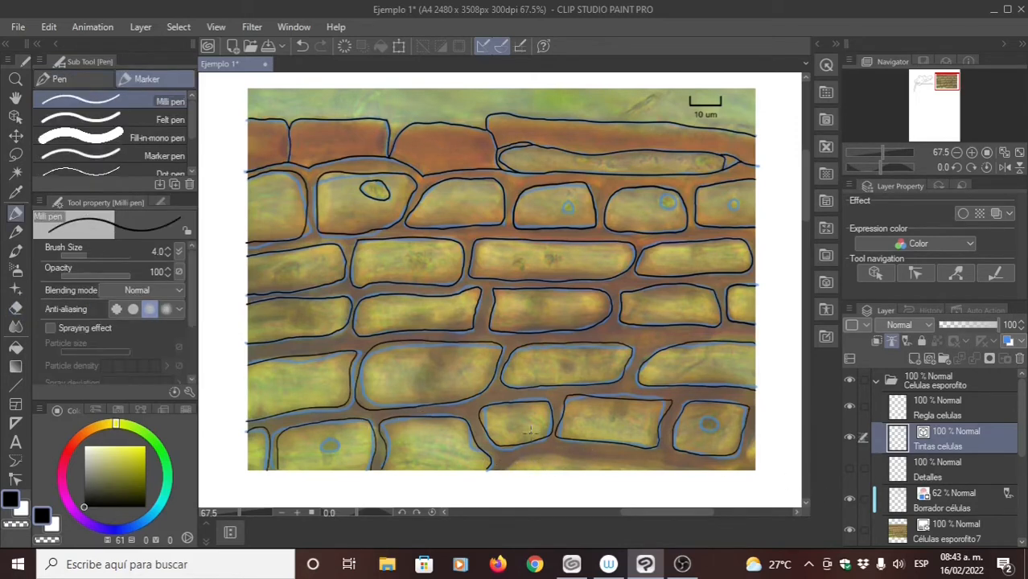
pyautogui.scroll(3, 471, 425)
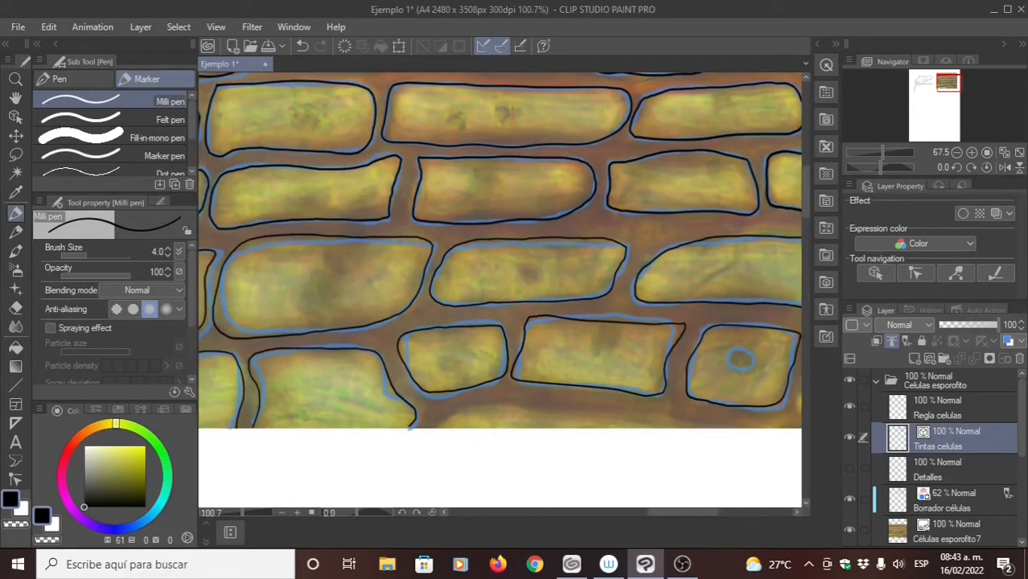
pyautogui.scroll(3, 404, 420)
pyautogui.moveTo(381, 420)
pyautogui.mouseDown()
pyautogui.moveTo(440, 392)
pyautogui.moveTo(406, 400)
pyautogui.moveTo(429, 388)
pyautogui.moveTo(456, 385)
pyautogui.moveTo(767, 418)
pyautogui.mouseUp()
pyautogui.hotkey('ctrl', 'z')
pyautogui.moveTo(448, 390); pyautogui.dragTo(422, 380)
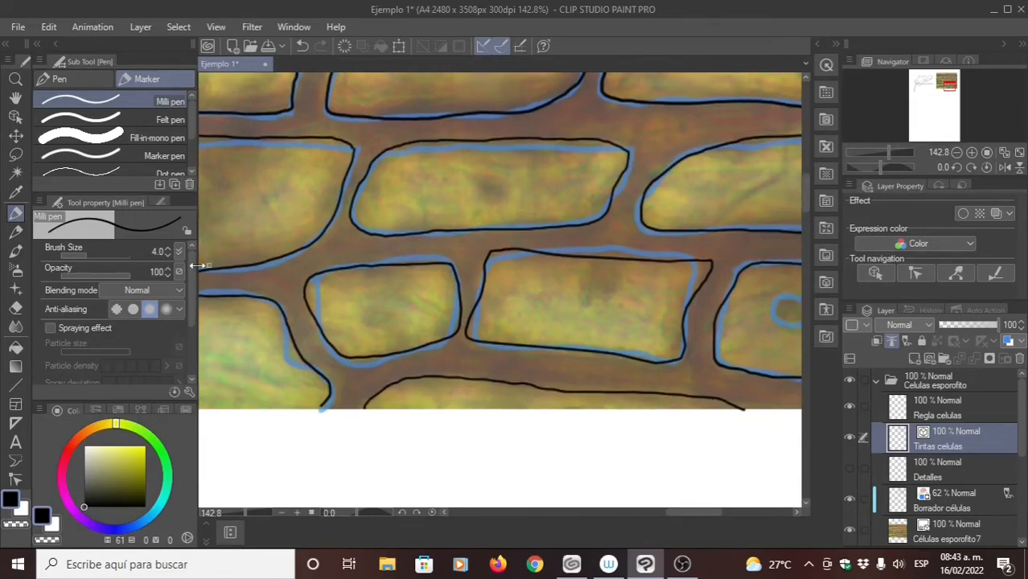
# - Smooth the bottom partial cell's long curved edge with Simplify vector line, and return to the Milli pen
pyautogui.click(16, 481)
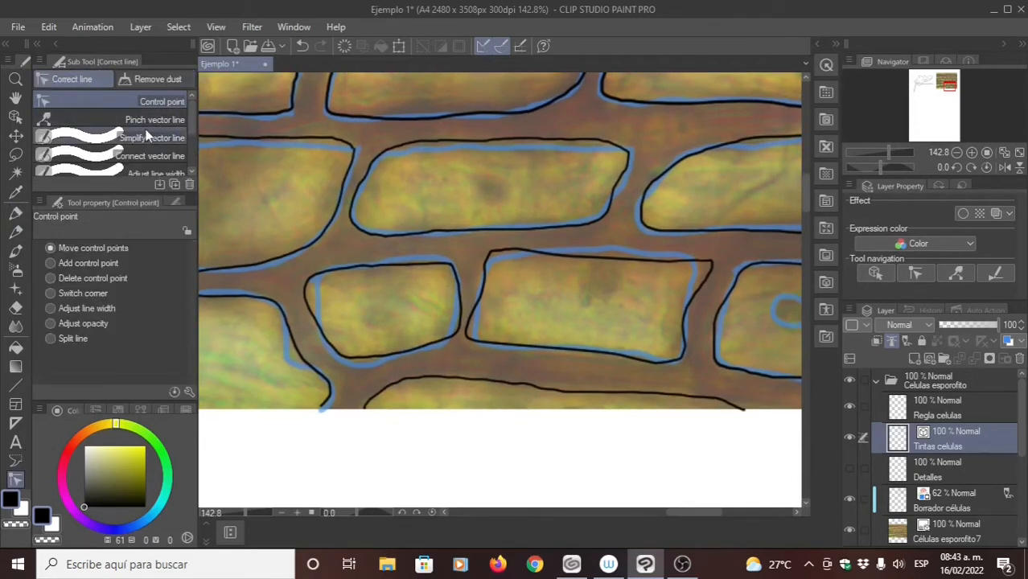
pyautogui.click(148, 138)
pyautogui.scroll(-3, 400, 317)
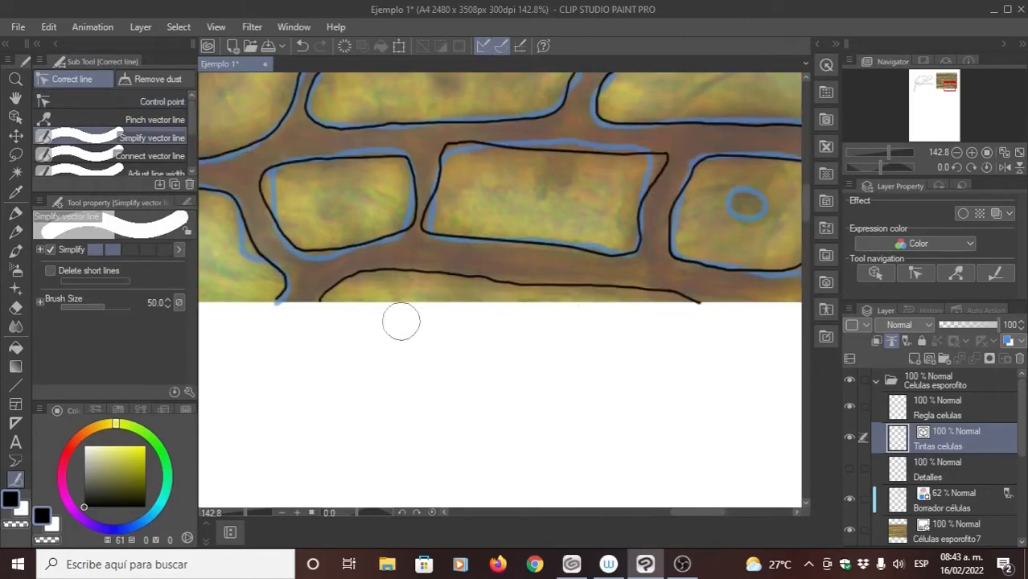
pyautogui.moveTo(326, 299)
pyautogui.mouseDown()
pyautogui.moveTo(375, 275)
pyautogui.moveTo(461, 275)
pyautogui.moveTo(621, 288)
pyautogui.moveTo(700, 302)
pyautogui.mouseUp()
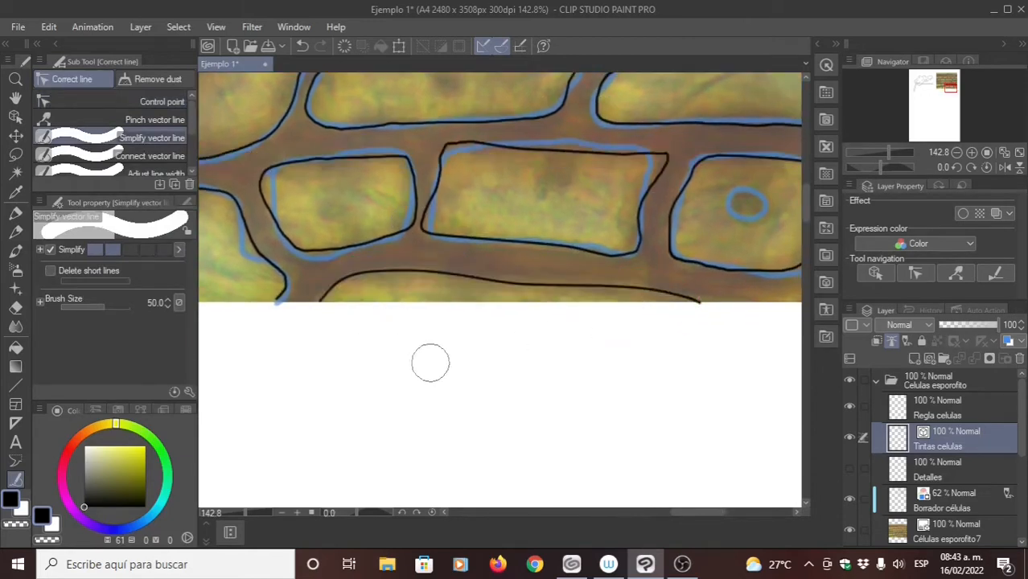
pyautogui.press('p')
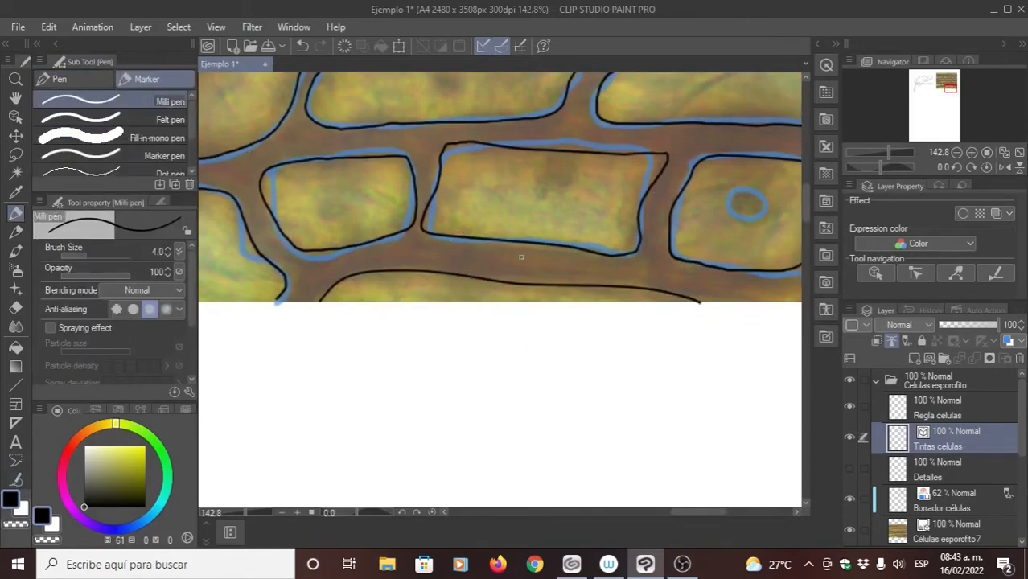
pyautogui.scroll(-3, 564, 195)
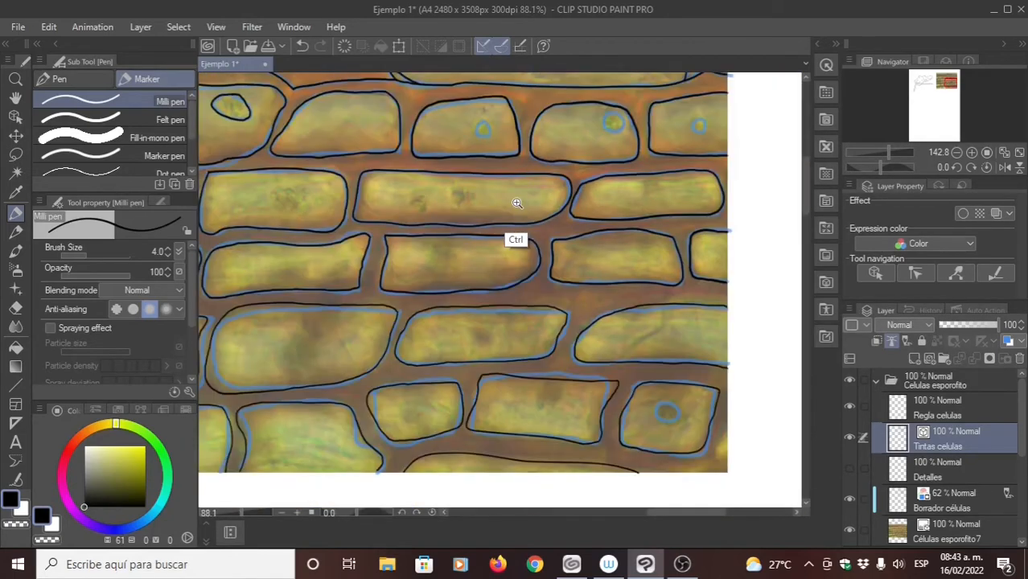
# - Erase the inked nucleus of the second-row cell below the top row's plain brown cells, and return to the Milli pen
pyautogui.moveTo(516, 203); pyautogui.dragTo(503, 204)
pyautogui.moveTo(502, 204); pyautogui.dragTo(548, 294)
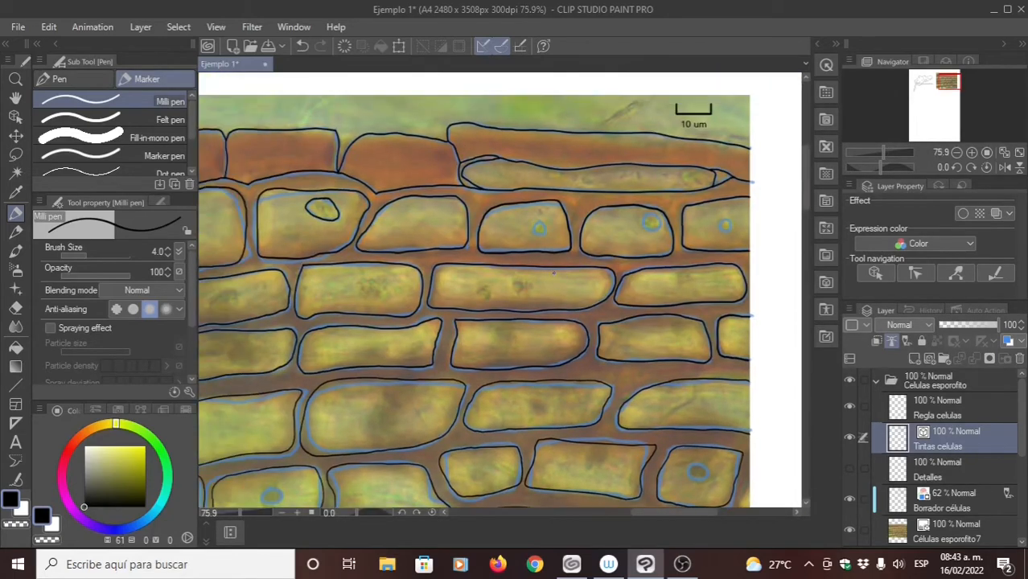
pyautogui.press('e')
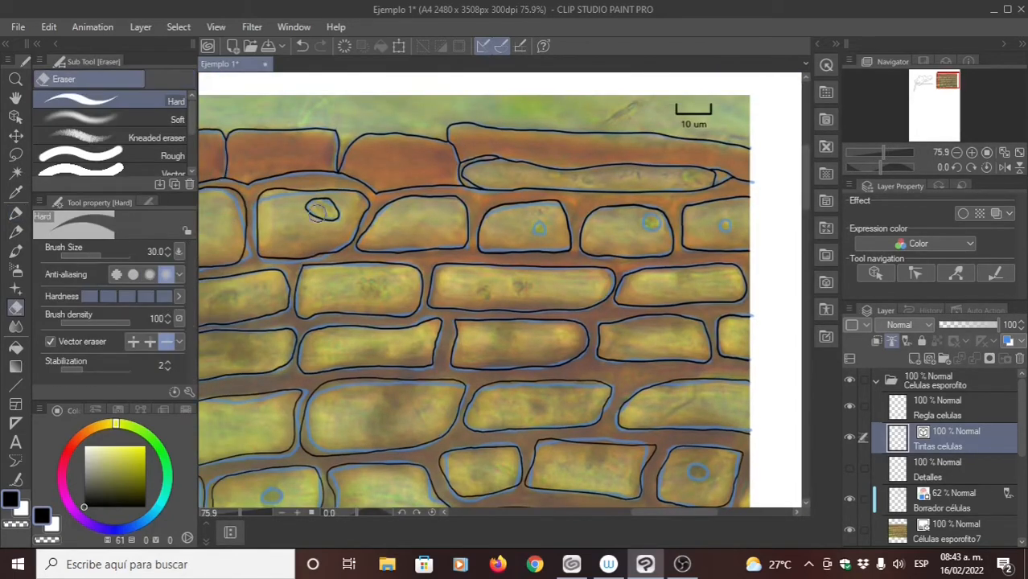
pyautogui.click(317, 213)
pyautogui.press('p')
# - Review the inked outlines against the photo and blue draft across all cell rows, from the scale bar to the photo's lower edge
pyautogui.moveTo(402, 314); pyautogui.dragTo(437, 359)
pyautogui.moveTo(416, 290); pyautogui.dragTo(439, 307)
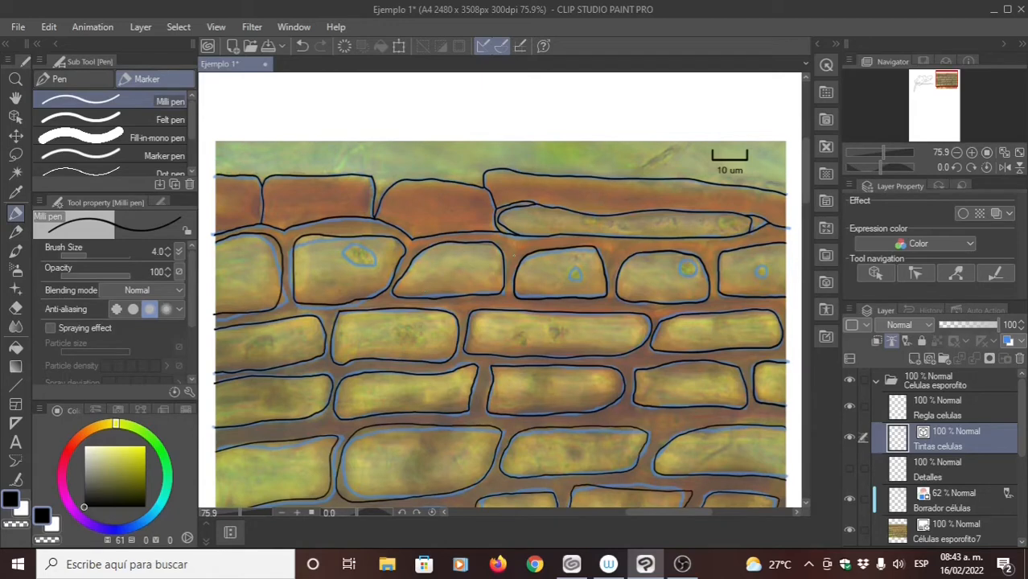
pyautogui.moveTo(489, 308); pyautogui.dragTo(484, 253)
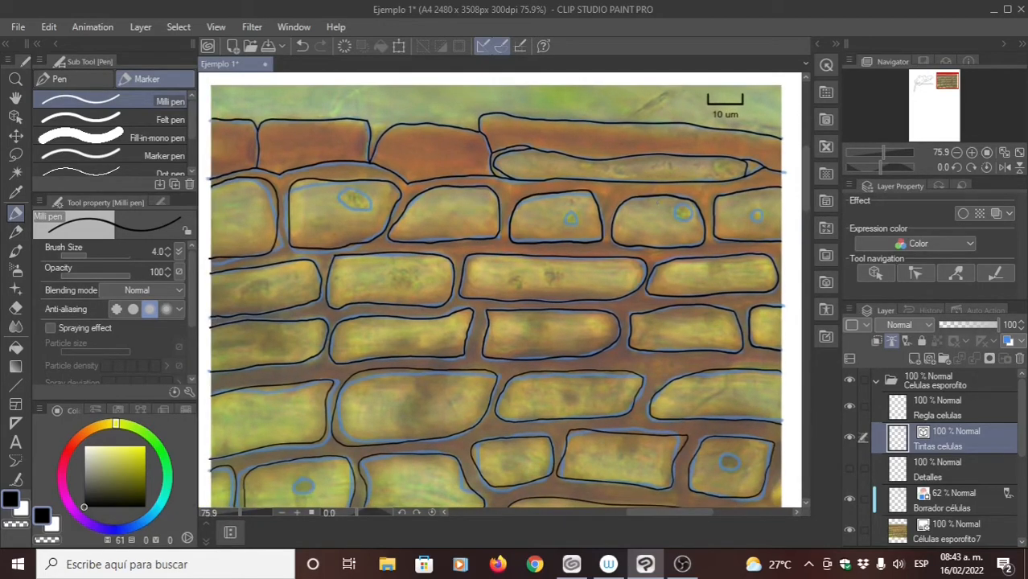
pyautogui.moveTo(480, 176); pyautogui.dragTo(494, 186)
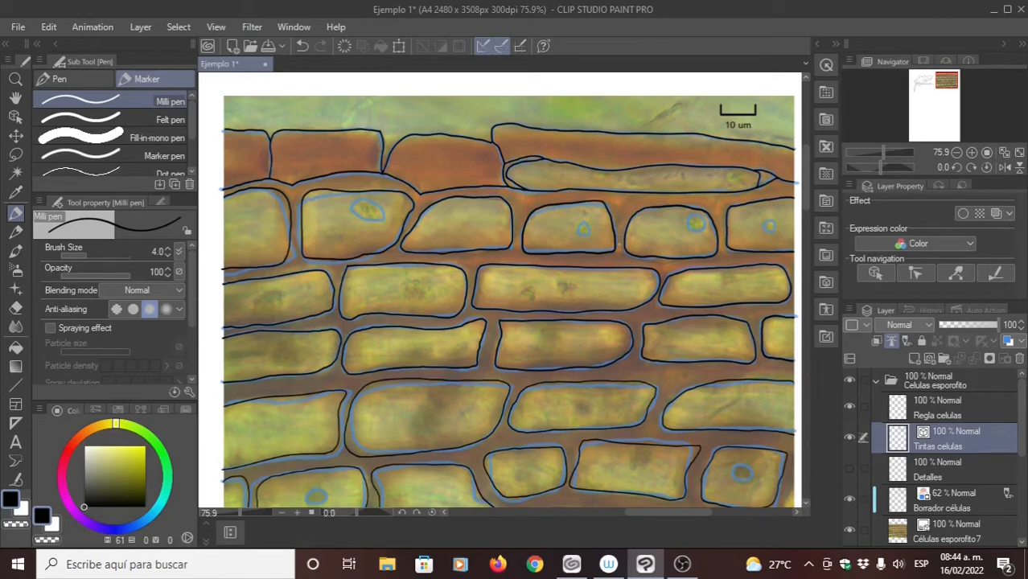
pyautogui.moveTo(625, 430); pyautogui.dragTo(641, 337)
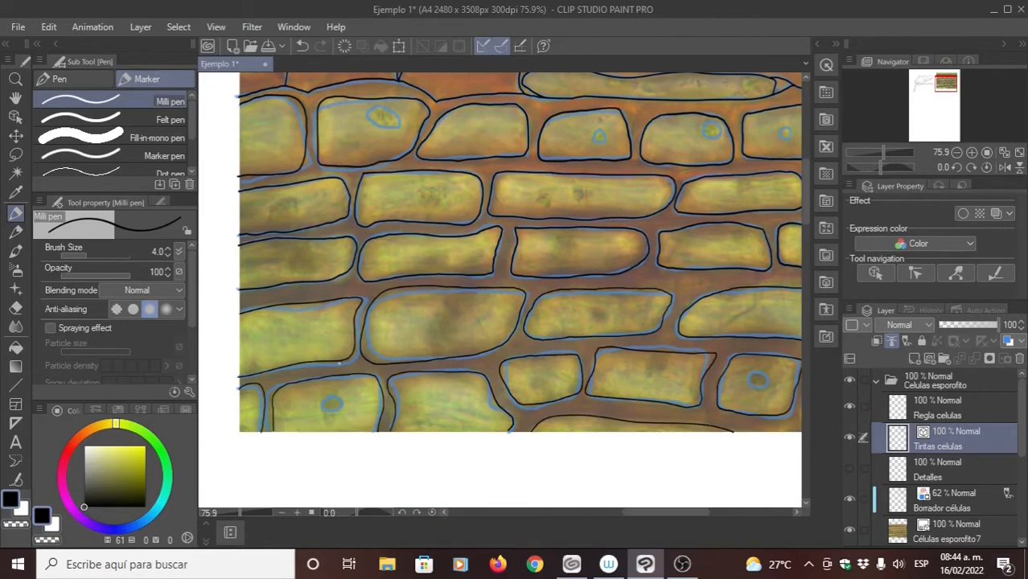
pyautogui.moveTo(429, 356); pyautogui.dragTo(424, 405)
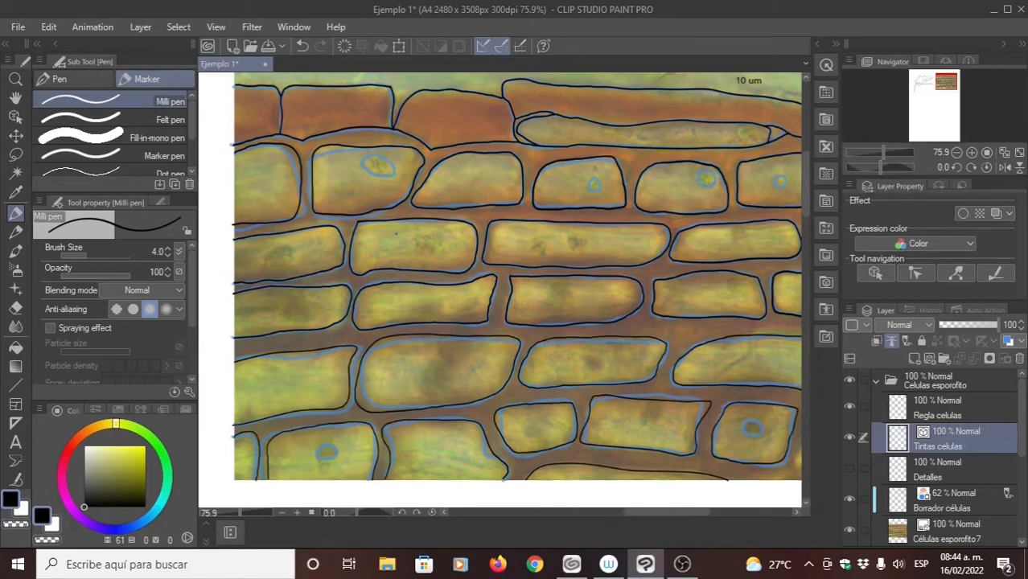
pyautogui.moveTo(396, 233)
pyautogui.mouseDown()
pyautogui.moveTo(396, 272)
pyautogui.moveTo(333, 272)
pyautogui.mouseUp()
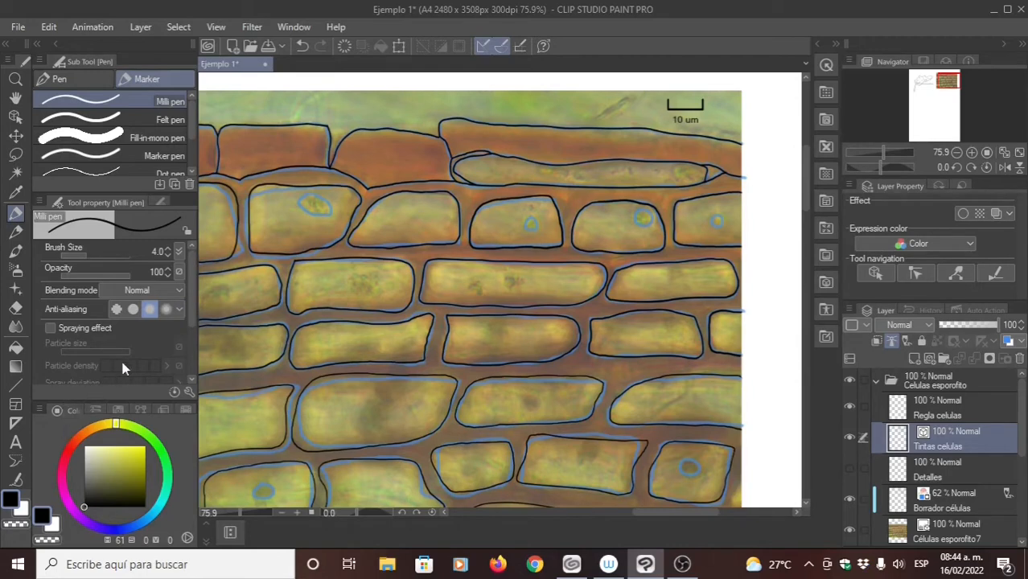
pyautogui.moveTo(335, 190); pyautogui.dragTo(353, 198)
pyautogui.moveTo(423, 217)
pyautogui.mouseDown()
pyautogui.moveTo(449, 228)
pyautogui.moveTo(430, 207)
pyautogui.moveTo(440, 204)
pyautogui.moveTo(420, 208)
pyautogui.mouseUp()
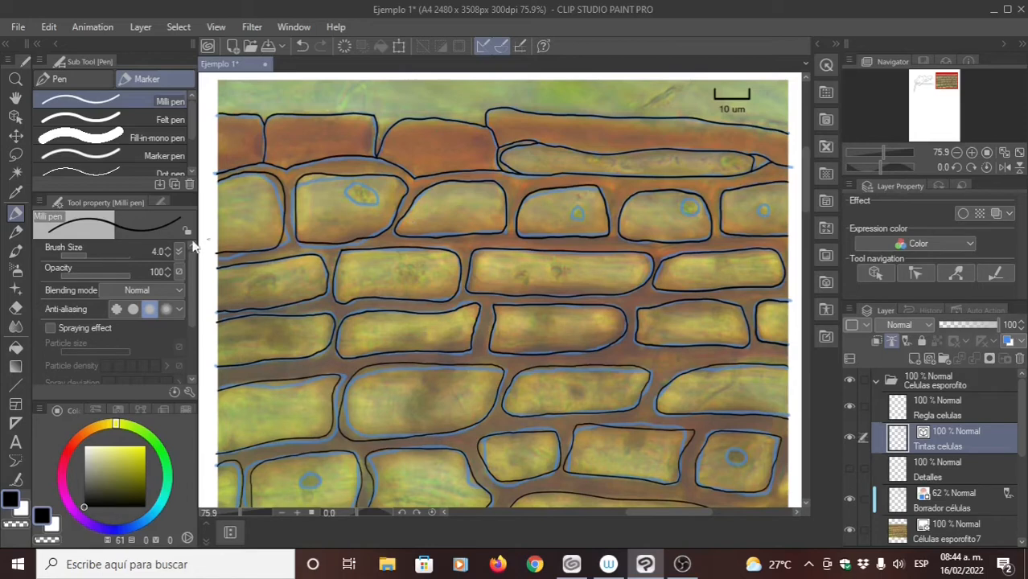
# - Make Detalles the active layer, hide the reference photo and the Borrador células draft, and choose the Fill tool
pyautogui.click(14, 350)
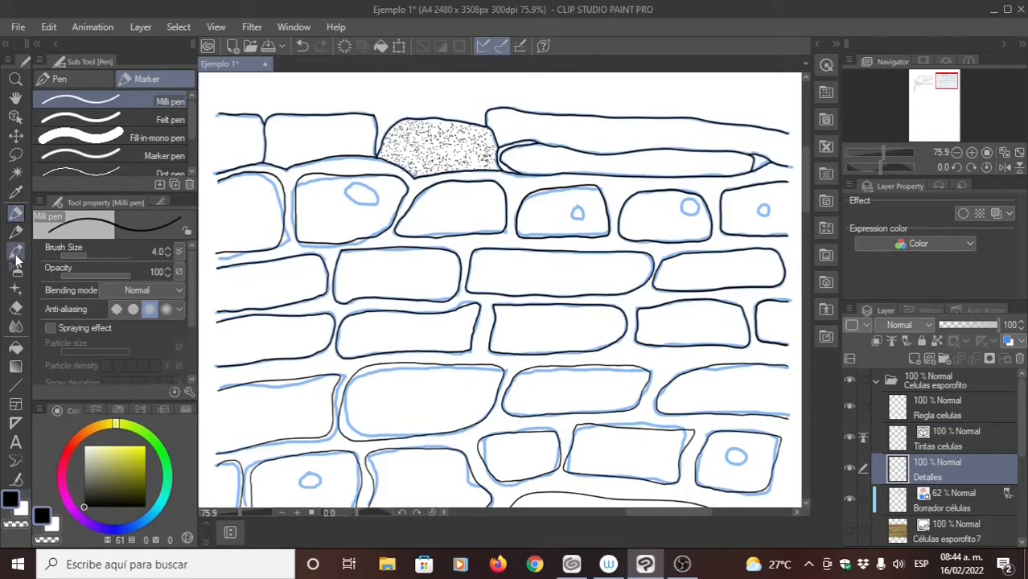
pyautogui.click(21, 346)
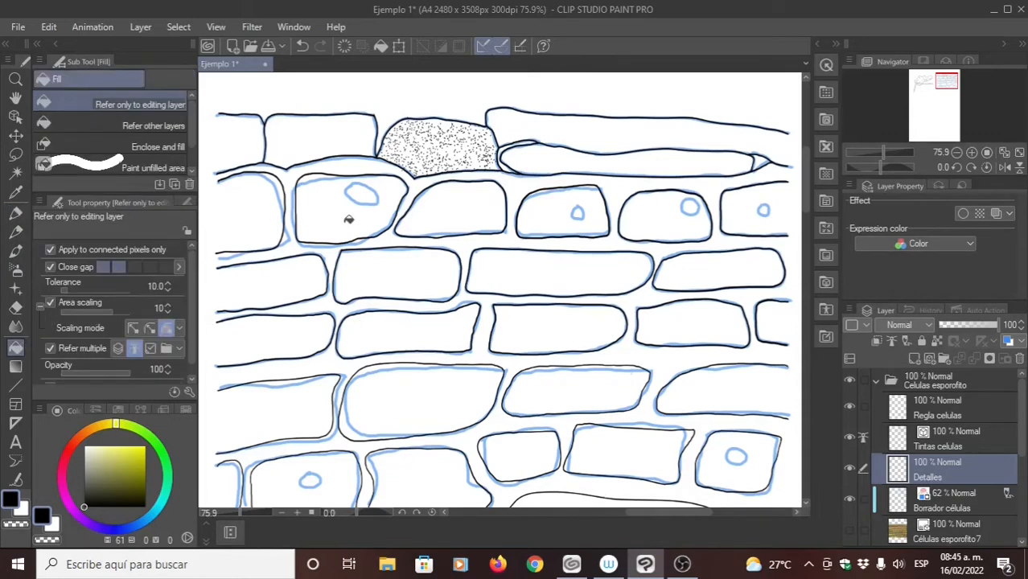
pyautogui.click(851, 501)
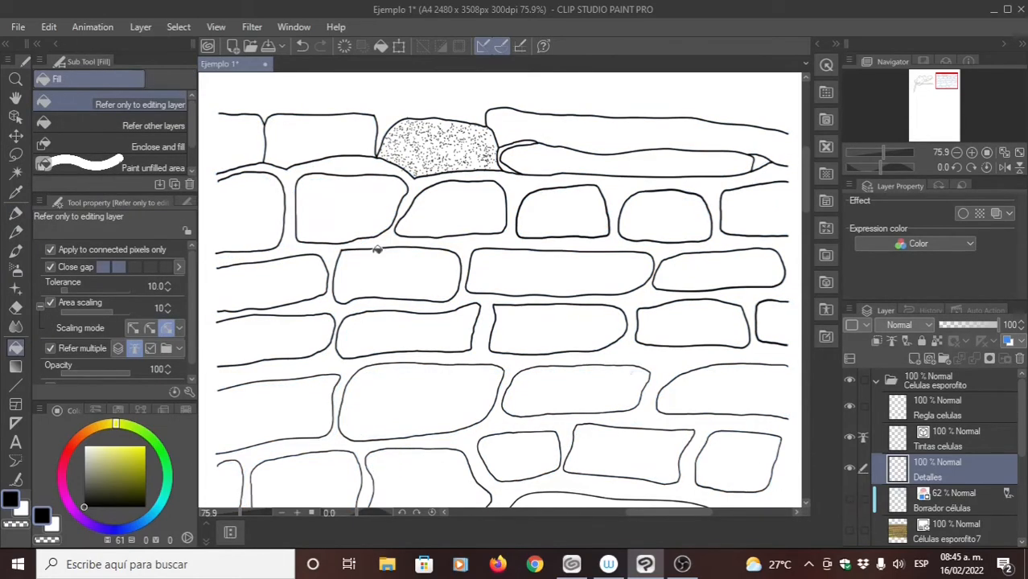
# - Fill the top-row cell beside the stippled one with black at 30% opacity, in place of a full-opacity fill
pyautogui.click(331, 133)
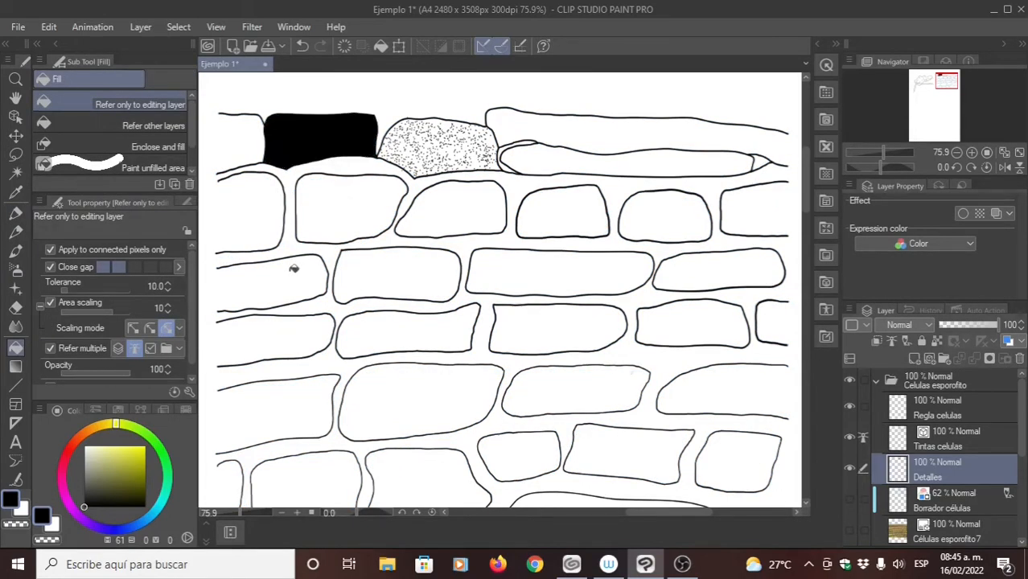
pyautogui.hotkey('ctrl', 'z')
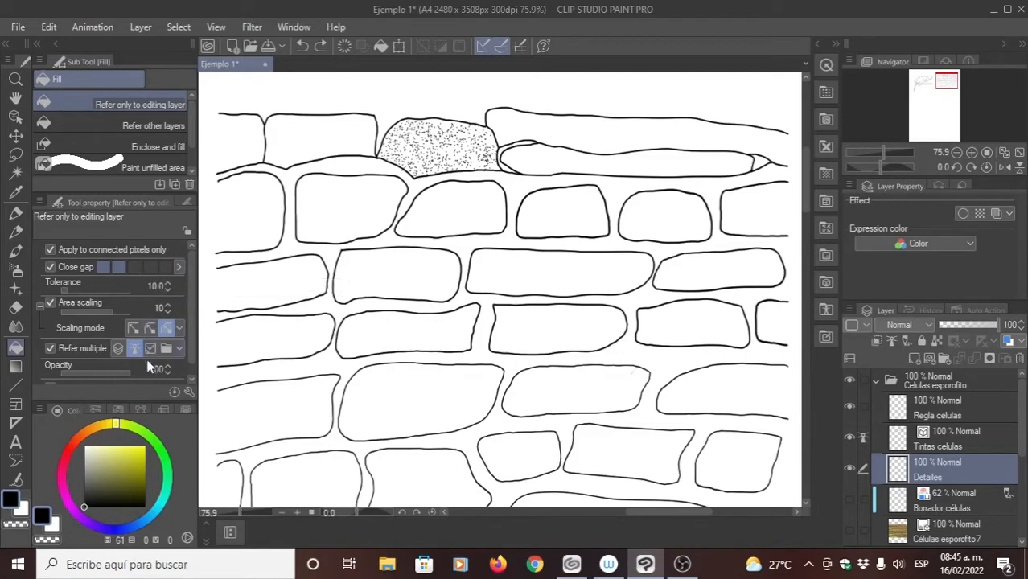
pyautogui.moveTo(129, 373); pyautogui.dragTo(104, 373)
pyautogui.click(330, 128)
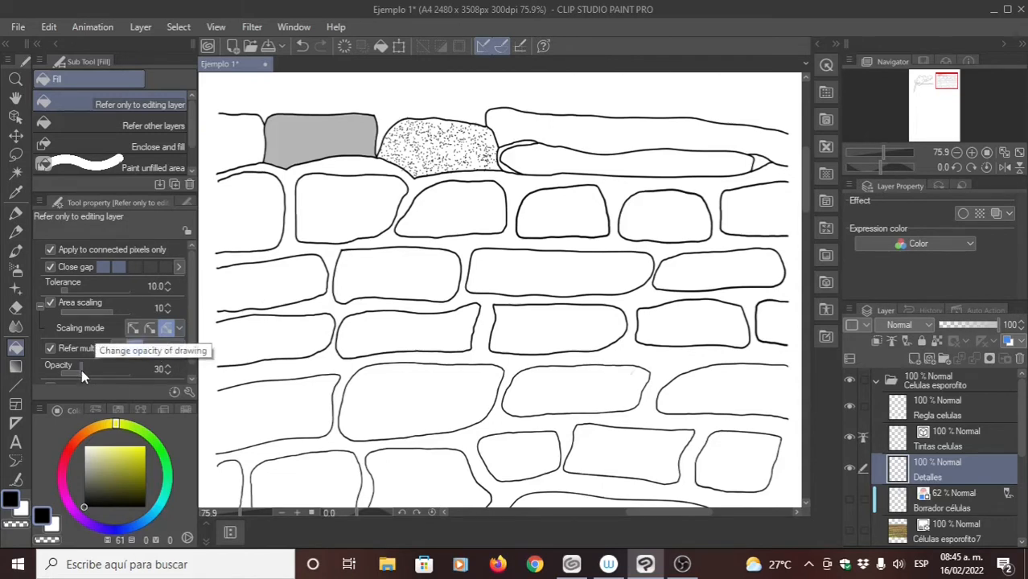
# - Try filling the wall space between the cells and the long narrow upper cell on Detalles at 73% opacity
pyautogui.moveTo(83, 370); pyautogui.dragTo(113, 373)
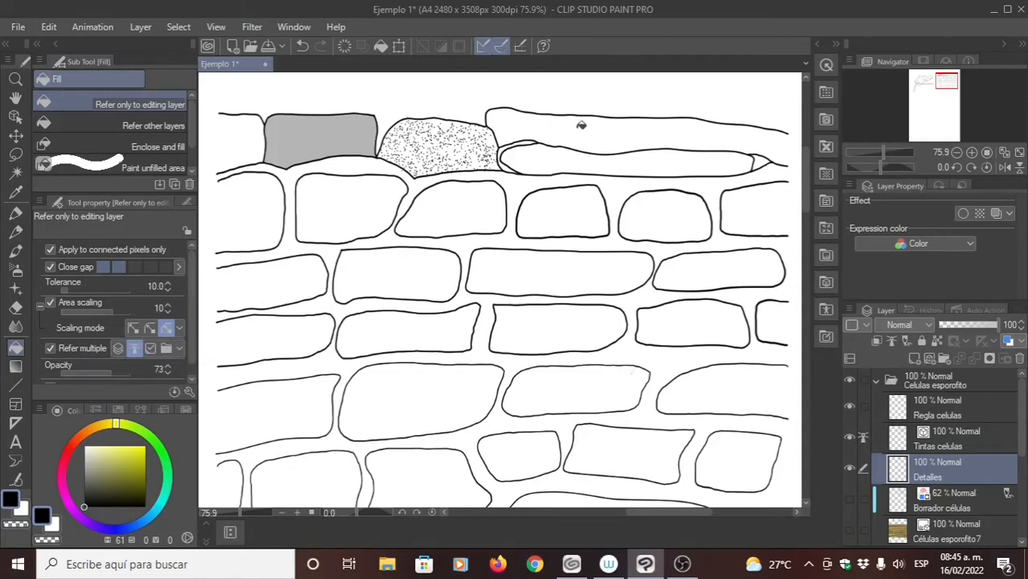
pyautogui.click(471, 246)
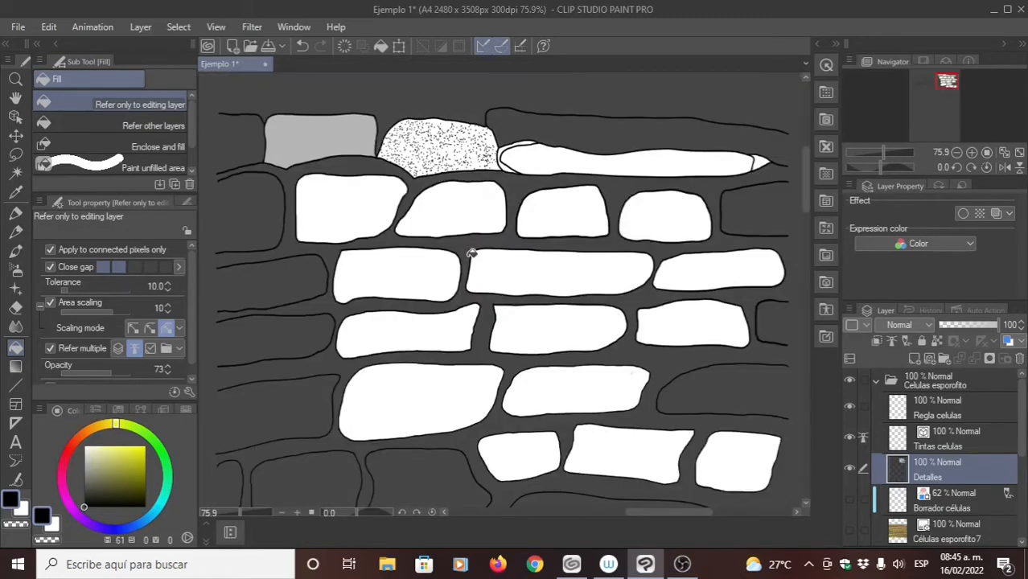
pyautogui.hotkey('ctrl', 'z')
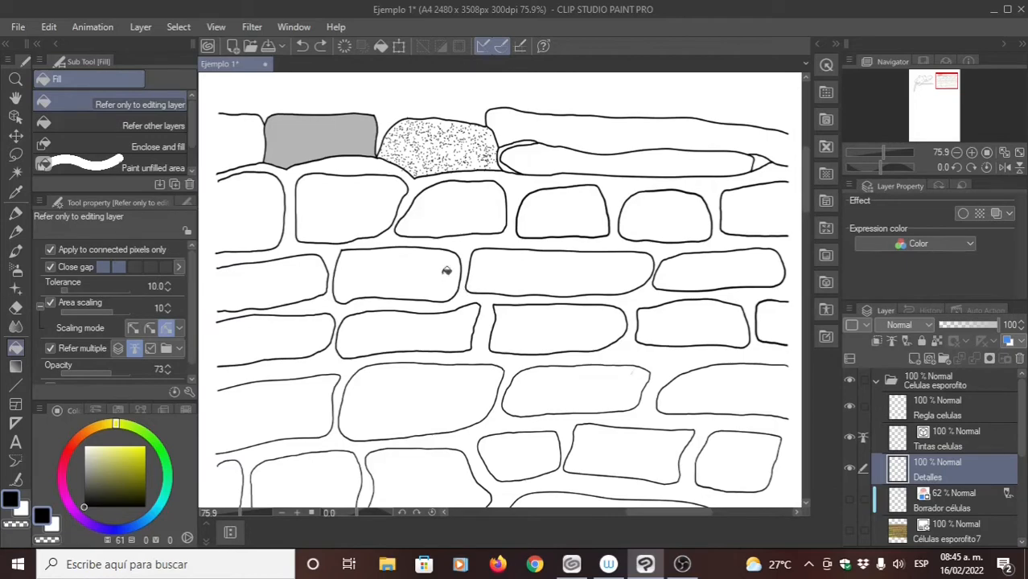
pyautogui.scroll(-1, 448, 257)
pyautogui.click(578, 157)
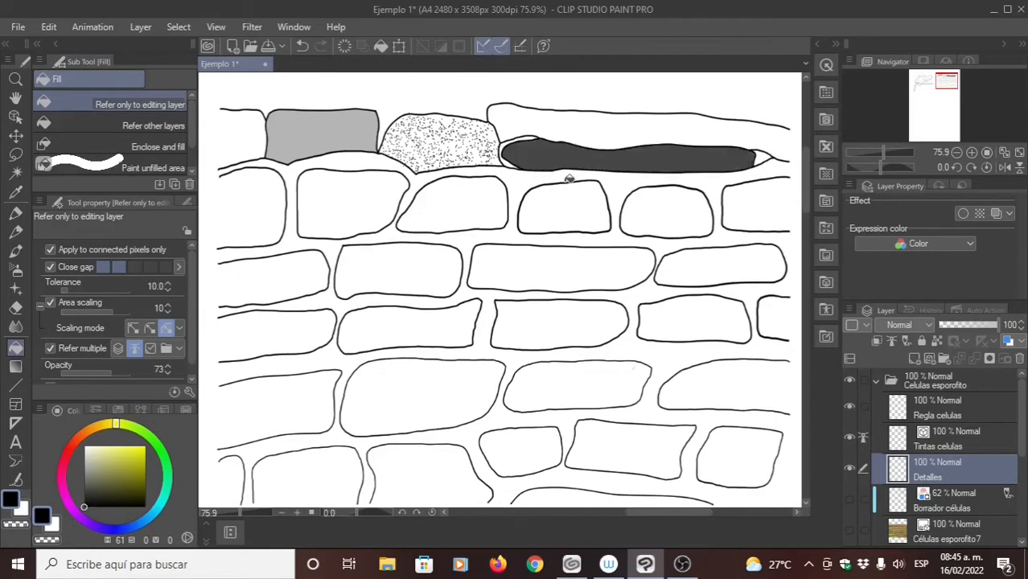
pyautogui.hotkey('ctrl', 'z')
# - Examine the cell outlines along the drawing's side and lower edges for open contours that would let a fill leak
pyautogui.hscroll(3, 509, 195)
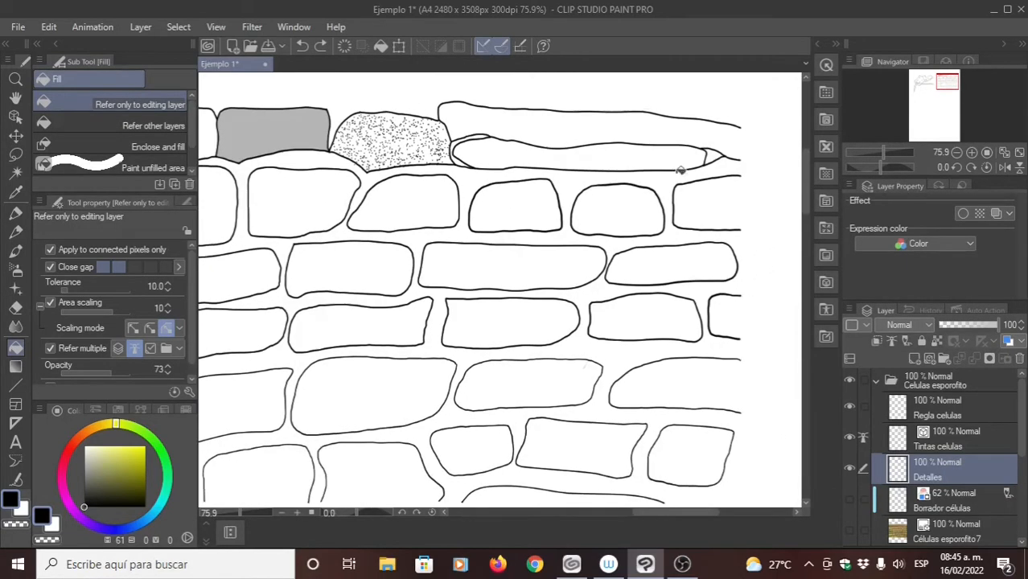
pyautogui.moveTo(700, 405); pyautogui.dragTo(696, 339)
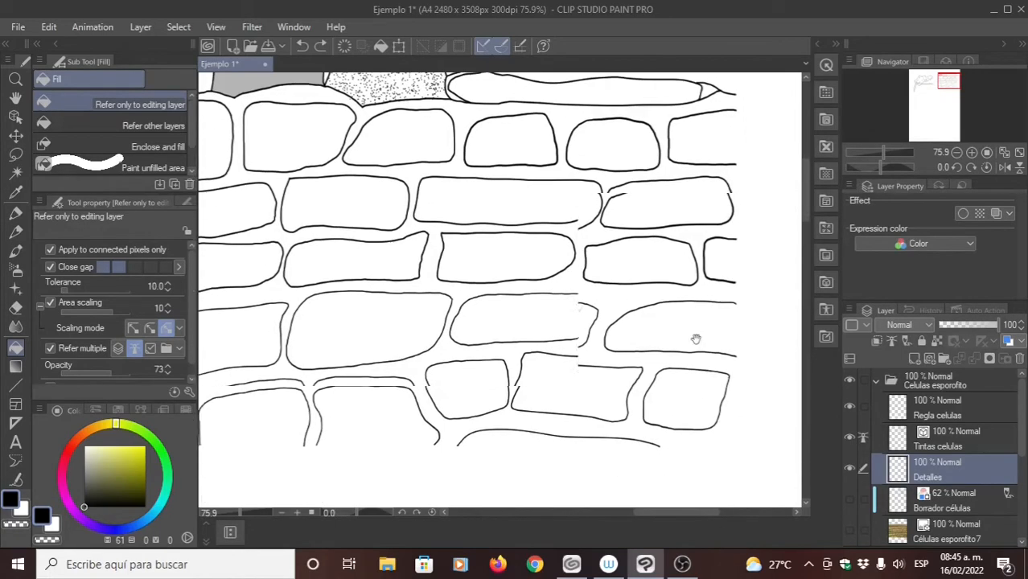
pyautogui.moveTo(541, 363)
pyautogui.mouseDown()
pyautogui.moveTo(579, 329)
pyautogui.moveTo(608, 342)
pyautogui.moveTo(591, 397)
pyautogui.mouseUp()
pyautogui.moveTo(391, 219); pyautogui.dragTo(463, 243)
pyautogui.moveTo(381, 113); pyautogui.dragTo(402, 180)
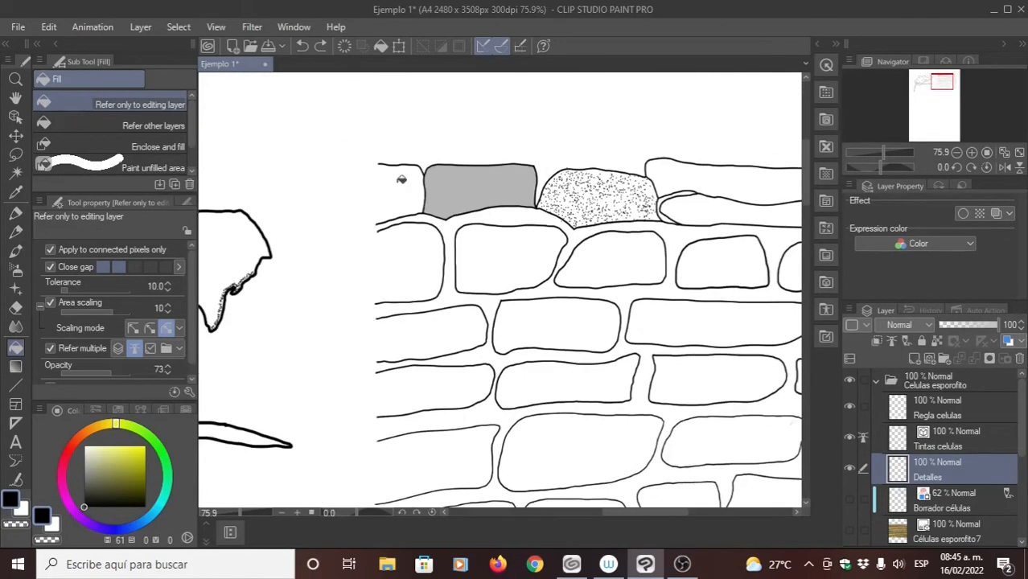
pyautogui.moveTo(385, 426); pyautogui.dragTo(402, 191)
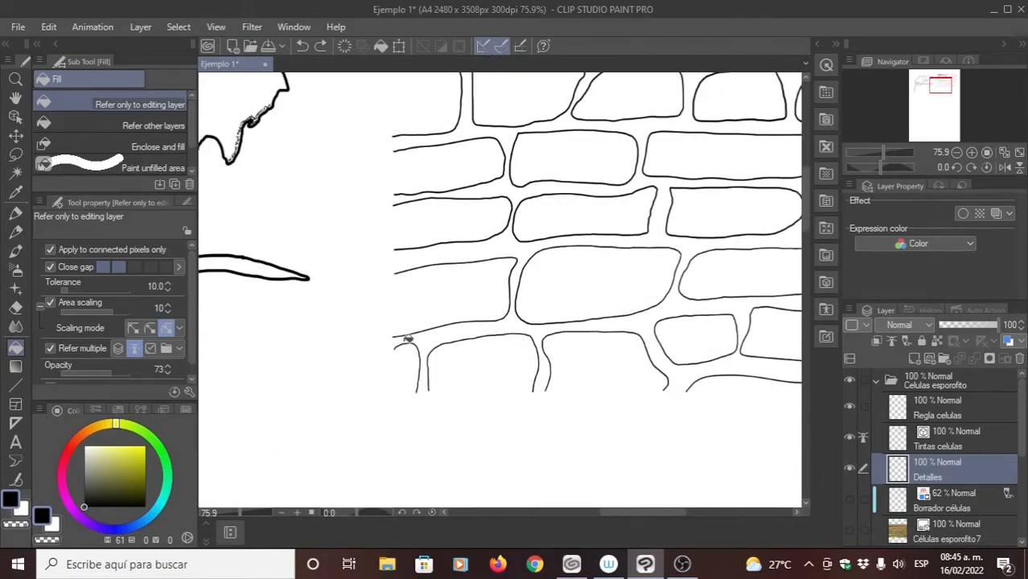
pyautogui.moveTo(730, 402); pyautogui.dragTo(418, 371)
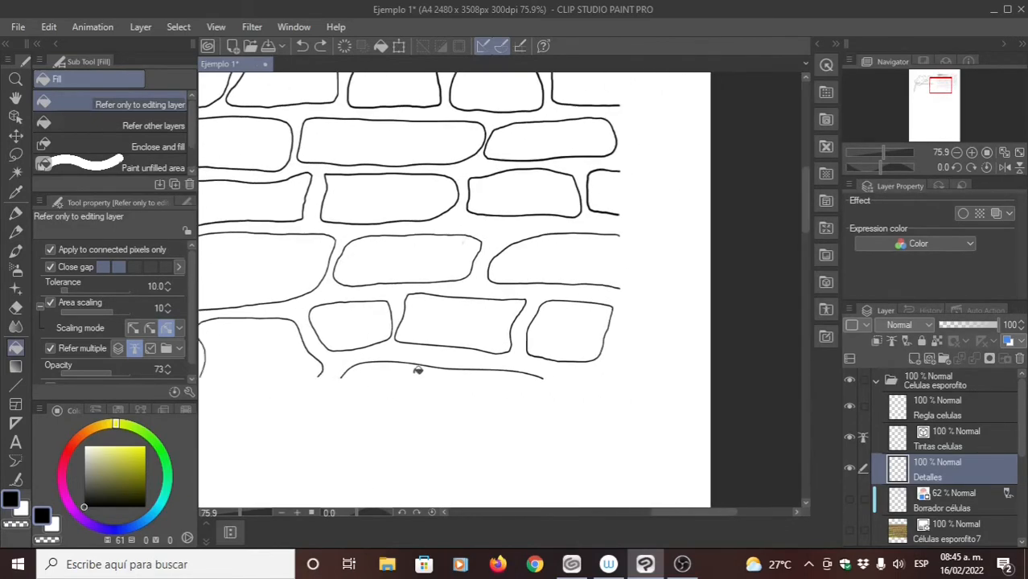
pyautogui.moveTo(568, 344)
pyautogui.mouseDown()
pyautogui.moveTo(587, 353)
pyautogui.moveTo(609, 426)
pyautogui.mouseUp()
pyautogui.moveTo(573, 275); pyautogui.dragTo(596, 315)
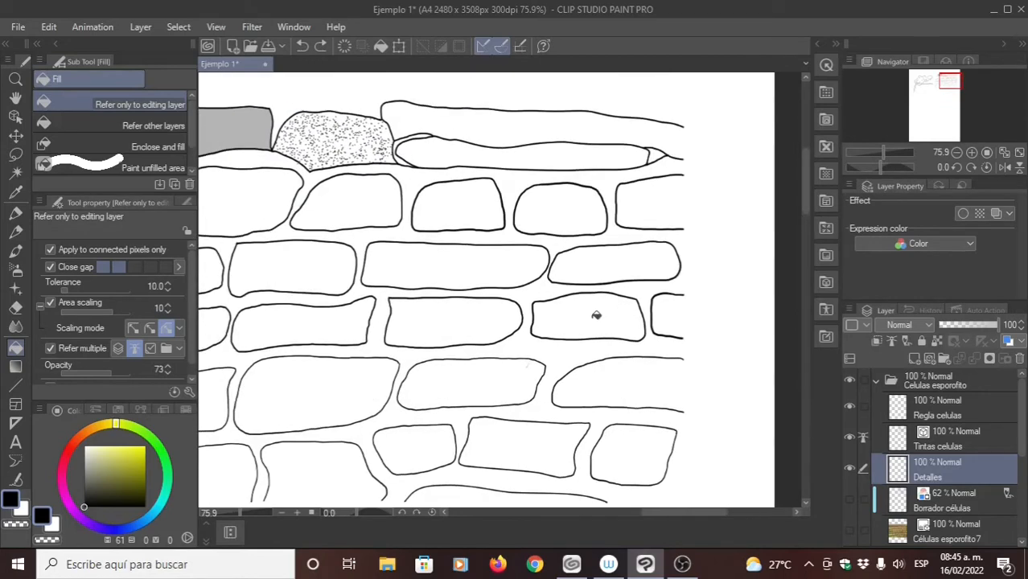
# - Try filling the rightmost cell of the third row and the wall space between the first two second-row cells
pyautogui.click(601, 268)
pyautogui.hotkey('ctrl', 'z')
pyautogui.moveTo(529, 258); pyautogui.dragTo(586, 244)
pyautogui.moveTo(484, 210); pyautogui.dragTo(561, 212)
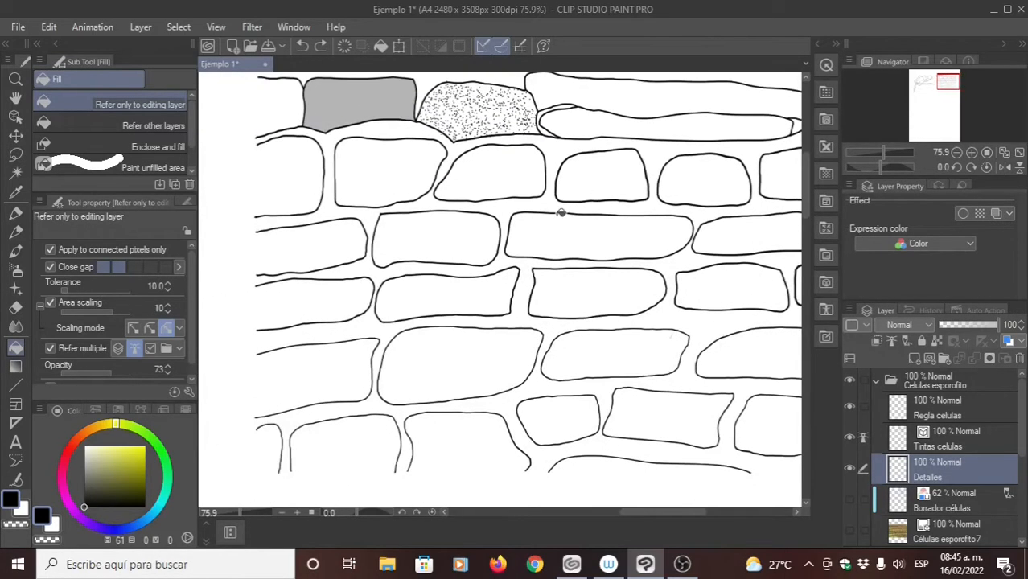
pyautogui.click(327, 206)
pyautogui.hotkey('ctrl', 'z')
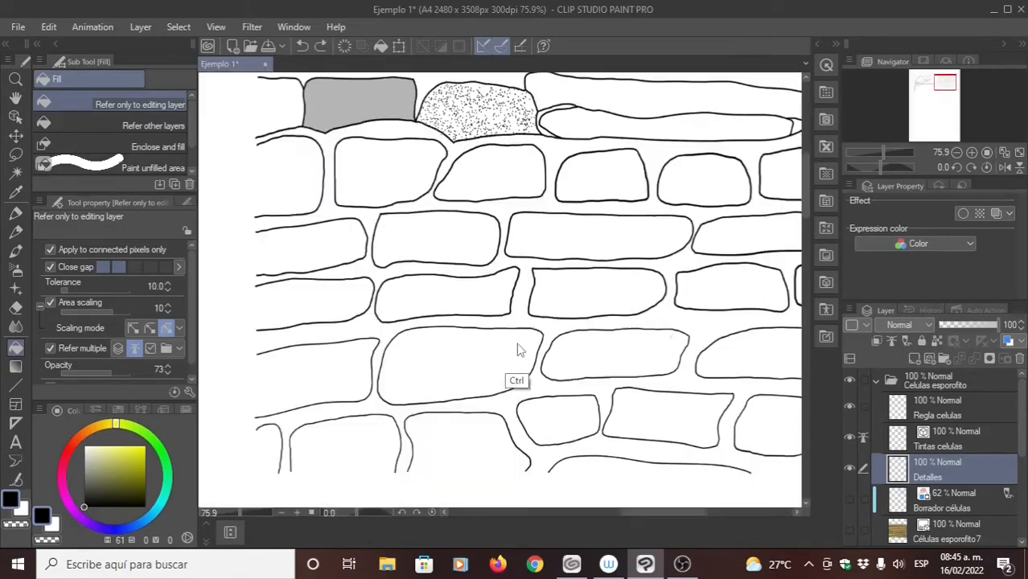
# - Close the open cells along the drawing's left edge with a straight vertical size 4 Milli pen line spanning all rows, on Detalles
pyautogui.moveTo(508, 309); pyautogui.dragTo(448, 285)
pyautogui.moveTo(520, 270); pyautogui.dragTo(522, 337)
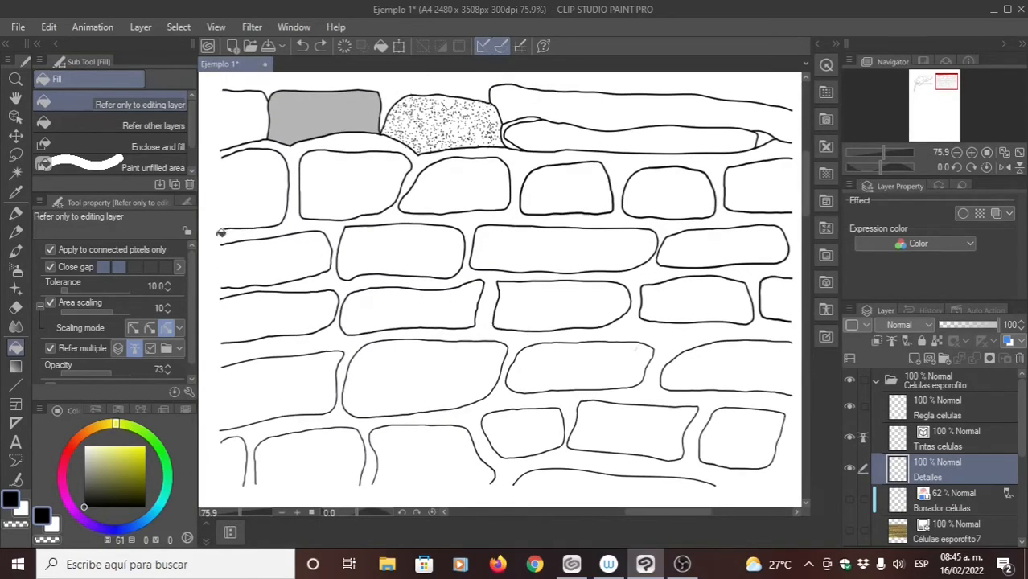
pyautogui.moveTo(418, 318); pyautogui.dragTo(426, 304)
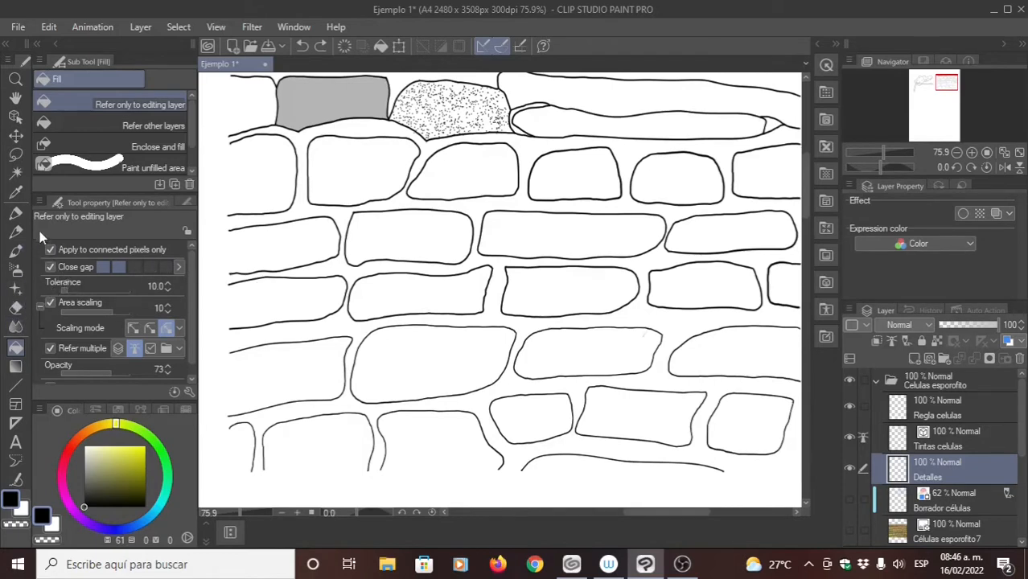
pyautogui.click(13, 214)
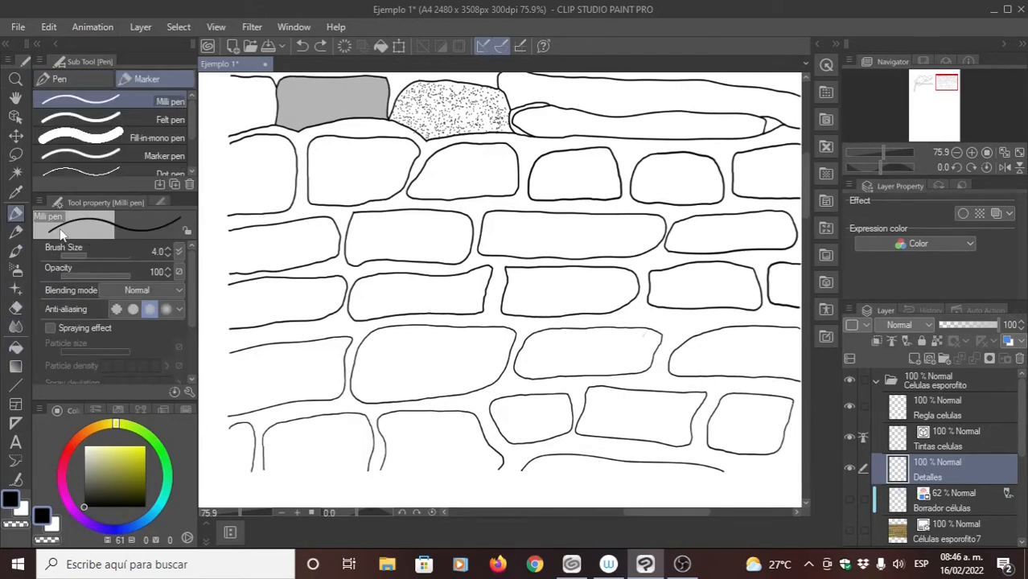
pyautogui.rightClick(142, 254)
pyautogui.rightClick(161, 270)
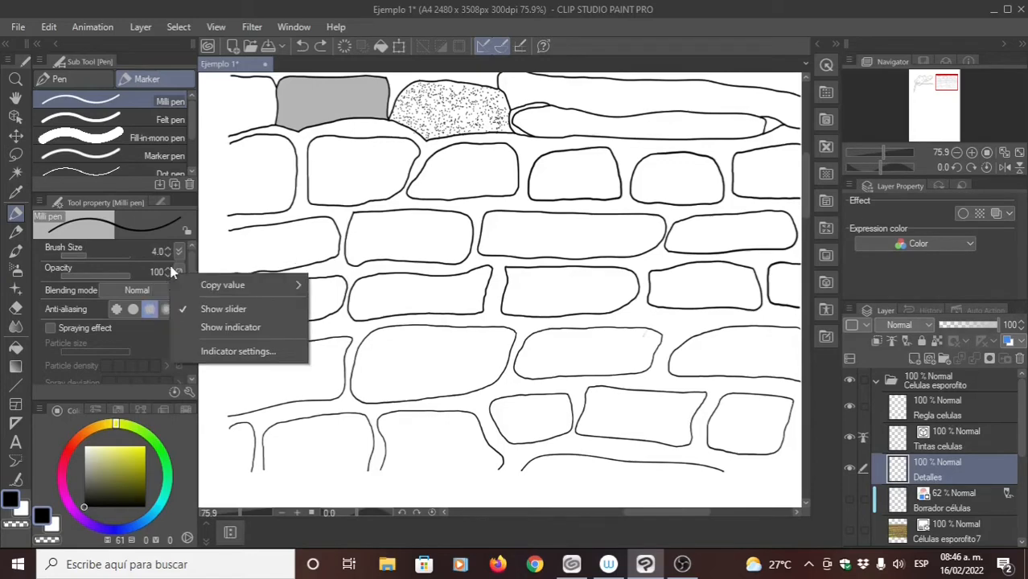
pyautogui.click(219, 211)
pyautogui.moveTo(284, 217); pyautogui.dragTo(327, 258)
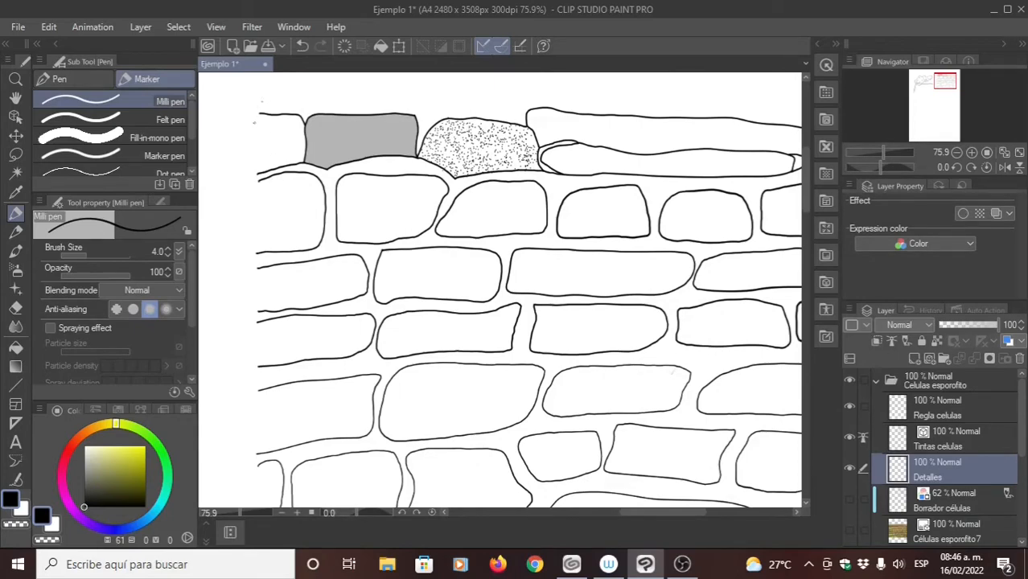
pyautogui.scroll(-3, 255, 272)
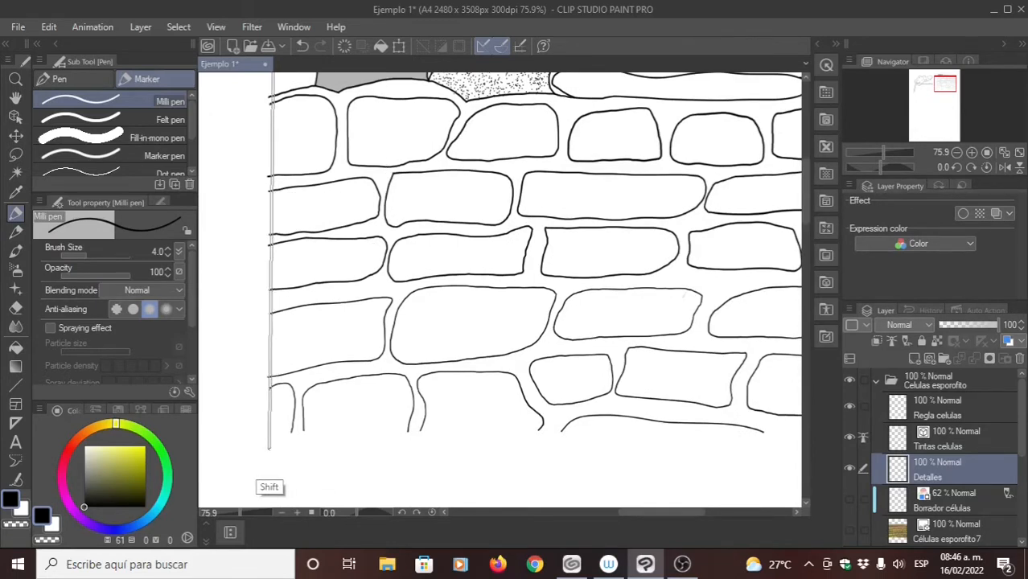
pyautogui.keyDown('shift'); pyautogui.click(270, 455); pyautogui.keyUp('shift')
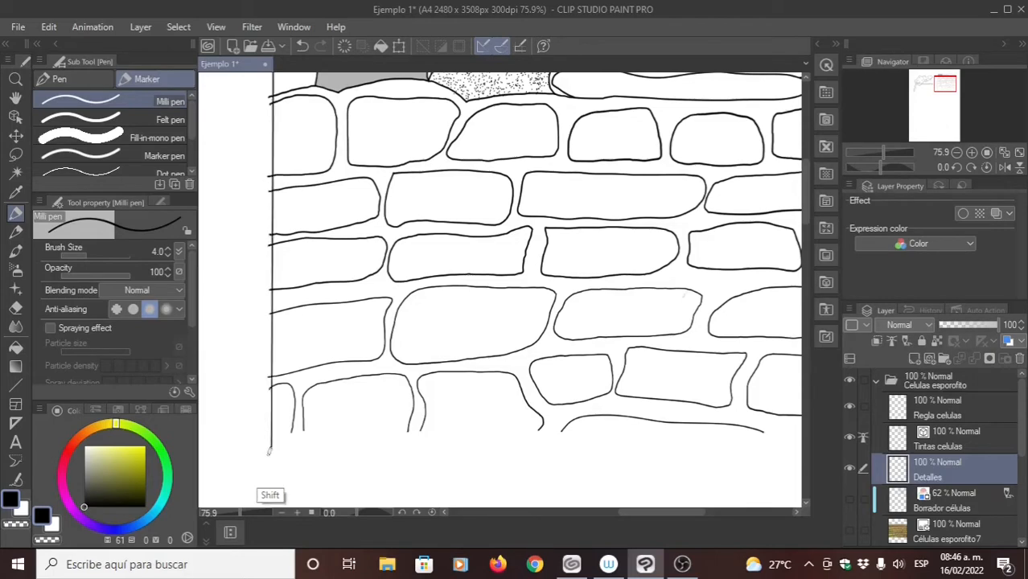
pyautogui.scroll(5, 270, 455)
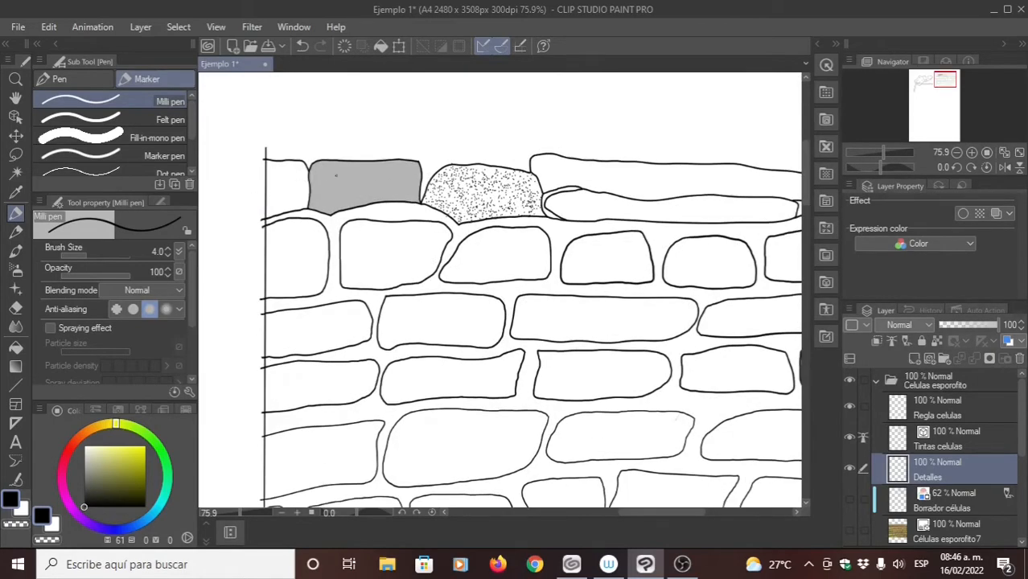
# - Draw a straight size 4 Milli pen line beneath the lowest row of cells on Detalles, spanning the drawing's full width
pyautogui.scroll(1, 290, 190)
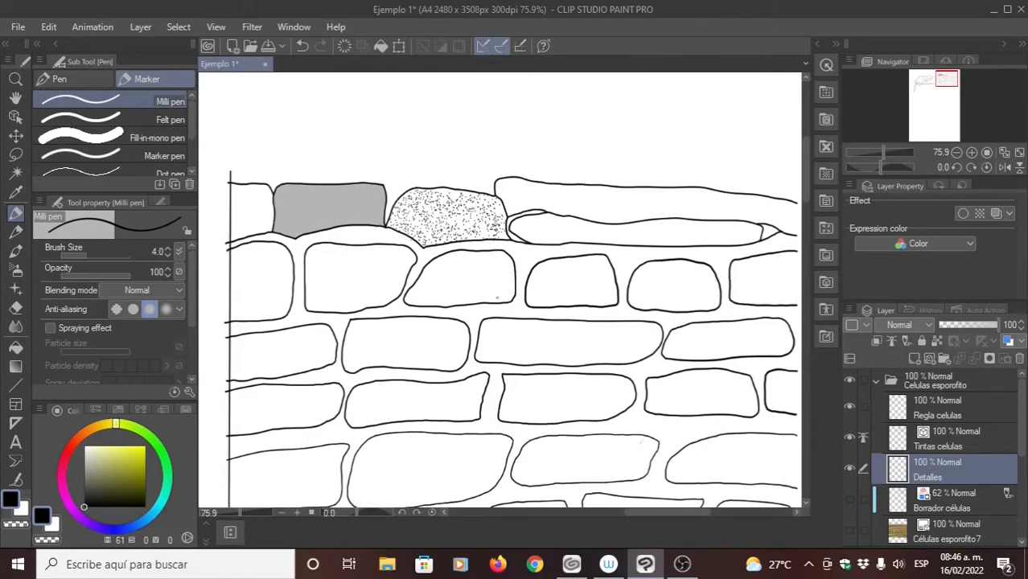
pyautogui.click(850, 533)
pyautogui.click(846, 531)
pyautogui.scroll(-15, 362, 204)
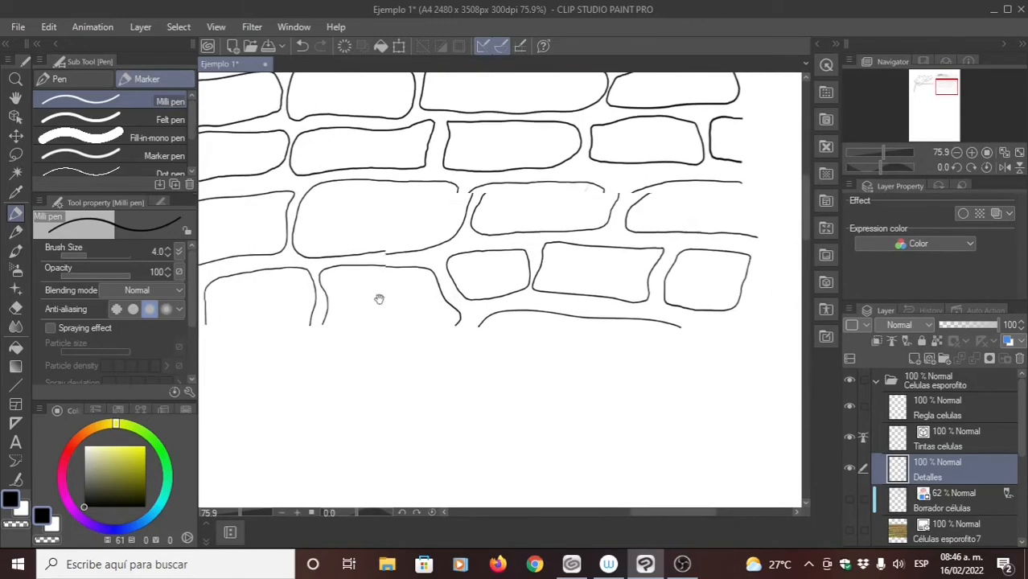
pyautogui.moveTo(379, 299)
pyautogui.mouseDown()
pyautogui.moveTo(327, 306)
pyautogui.moveTo(460, 340)
pyautogui.moveTo(429, 324)
pyautogui.mouseUp()
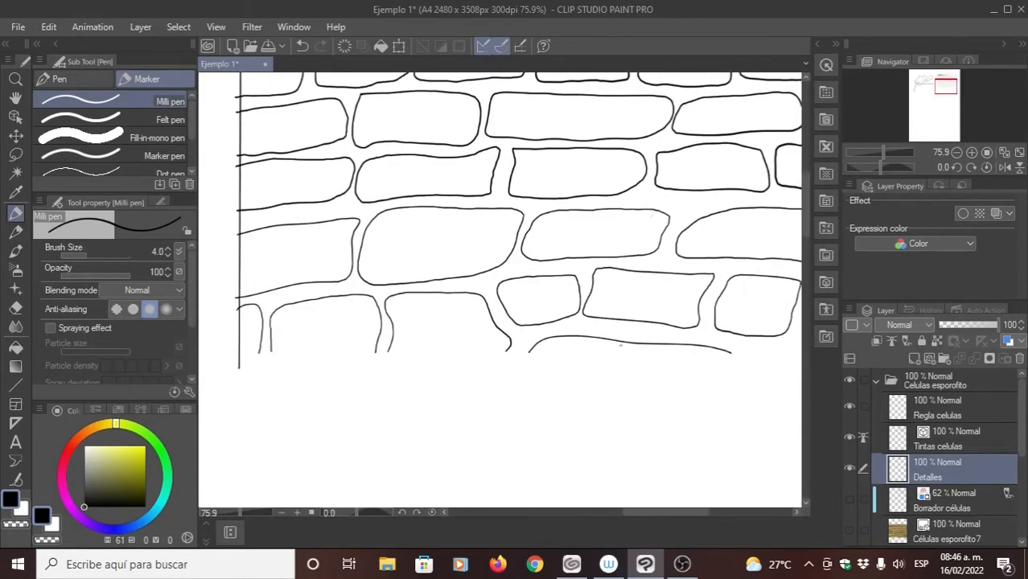
pyautogui.moveTo(735, 363); pyautogui.dragTo(630, 346)
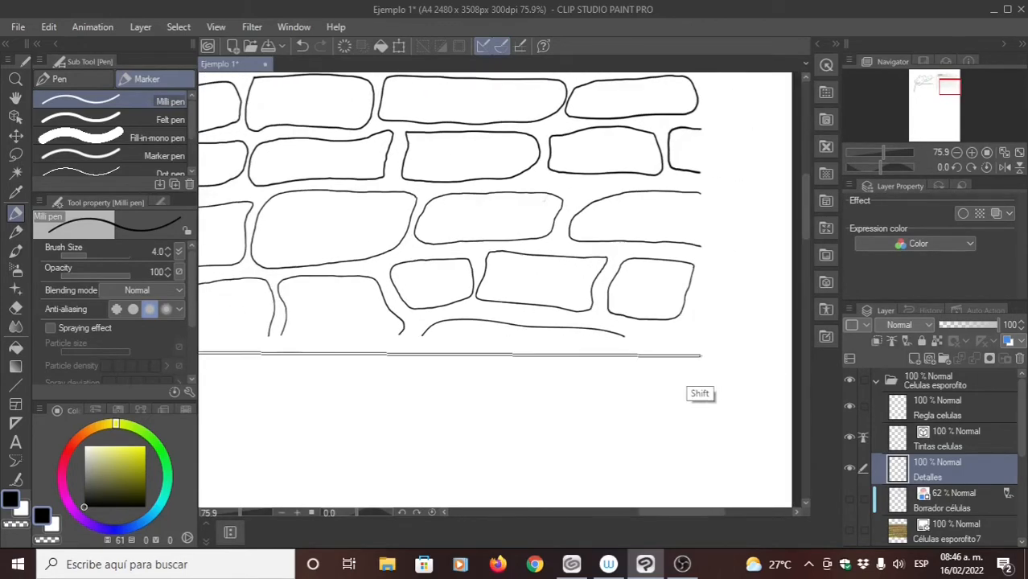
pyautogui.keyDown('shift'); pyautogui.click(700, 355); pyautogui.keyUp('shift')
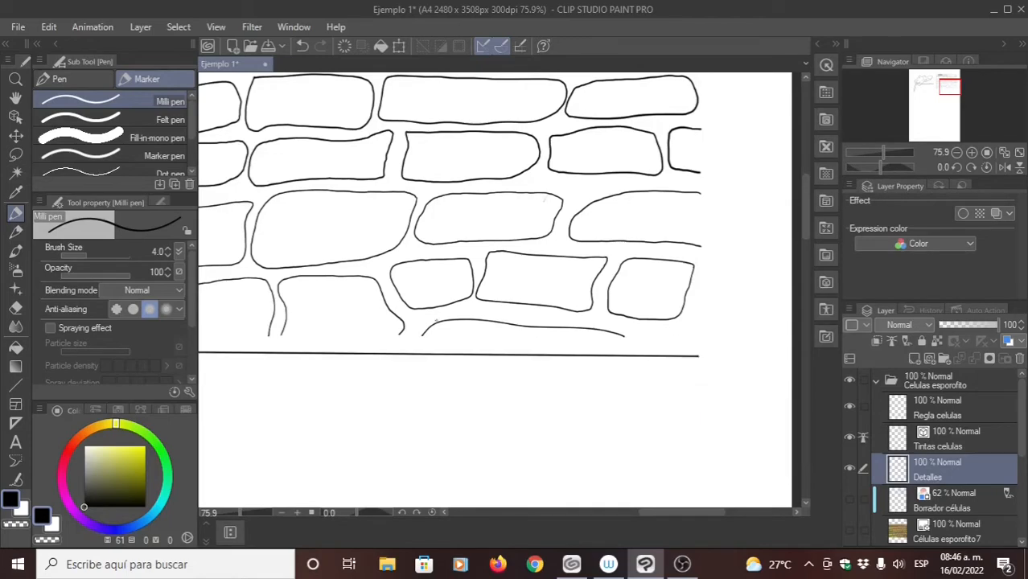
# - Close the open cells along the drawing's right edge with a straight vertical Milli pen line on Detalles
pyautogui.moveTo(437, 321); pyautogui.dragTo(412, 409)
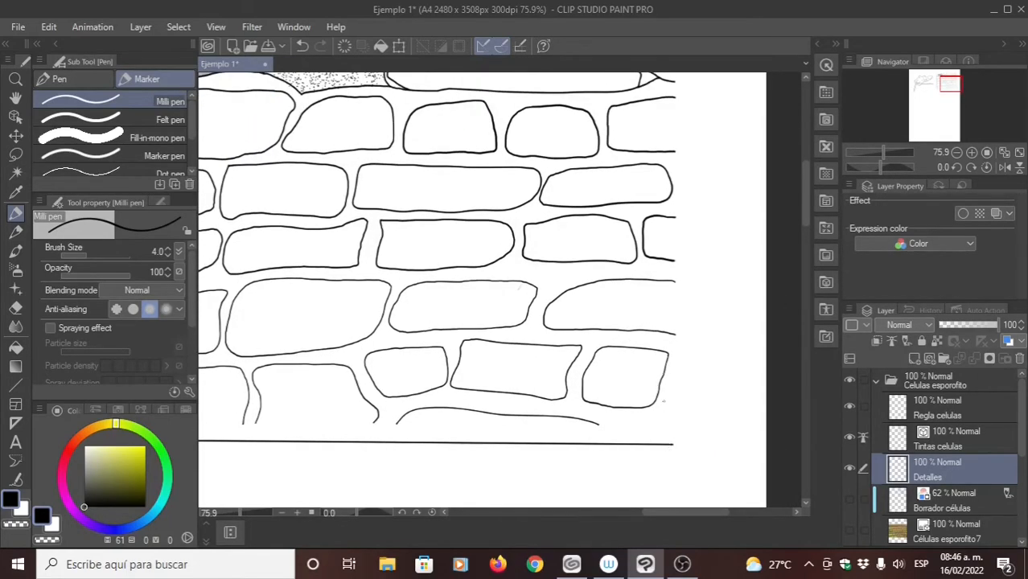
pyautogui.moveTo(660, 182); pyautogui.dragTo(652, 266)
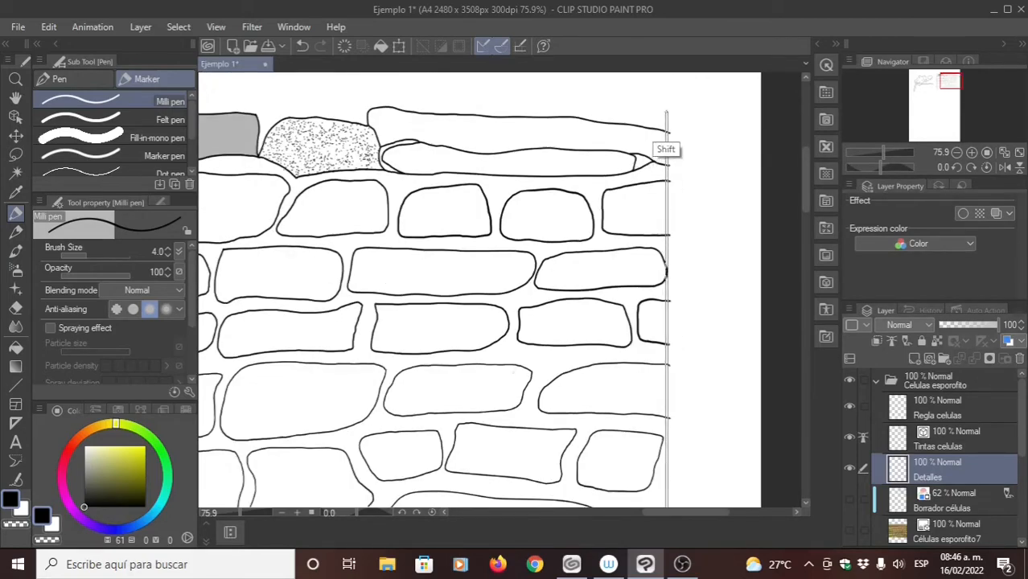
pyautogui.keyDown('shift'); pyautogui.click(666, 113); pyautogui.keyUp('shift')
# - Complete the frame on Detalles with a straight Milli pen line above the top row of cells
pyautogui.moveTo(250, 77)
pyautogui.mouseDown()
pyautogui.moveTo(427, 151)
pyautogui.moveTo(529, 173)
pyautogui.mouseUp()
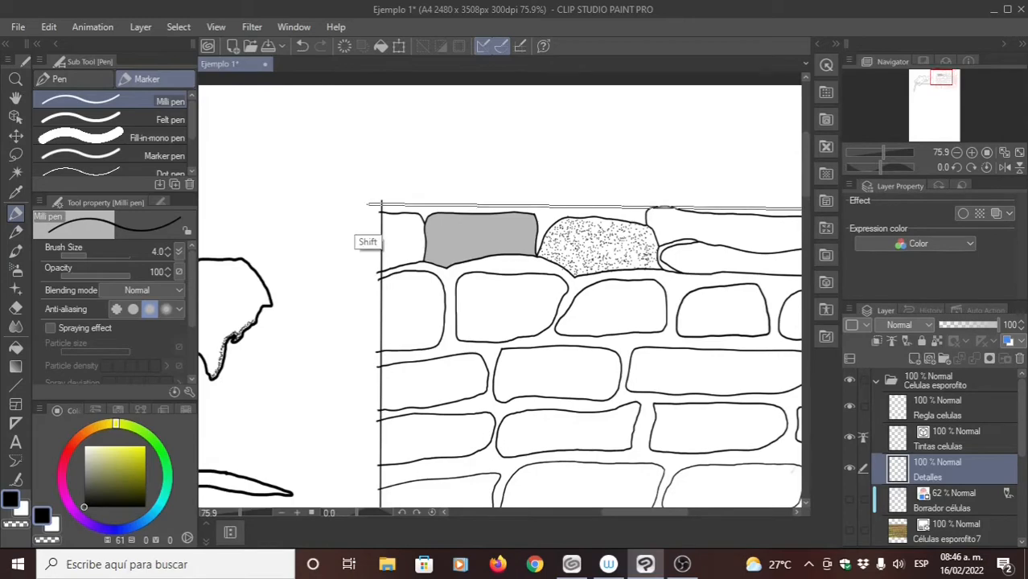
pyautogui.keyDown('shift'); pyautogui.click(369, 204); pyautogui.keyUp('shift')
pyautogui.moveTo(419, 247); pyautogui.dragTo(347, 203)
pyautogui.moveTo(563, 351)
pyautogui.mouseDown()
pyautogui.moveTo(596, 222)
pyautogui.moveTo(487, 210)
pyautogui.mouseUp()
pyautogui.moveTo(570, 209); pyautogui.dragTo(490, 241)
pyautogui.moveTo(490, 288); pyautogui.dragTo(476, 318)
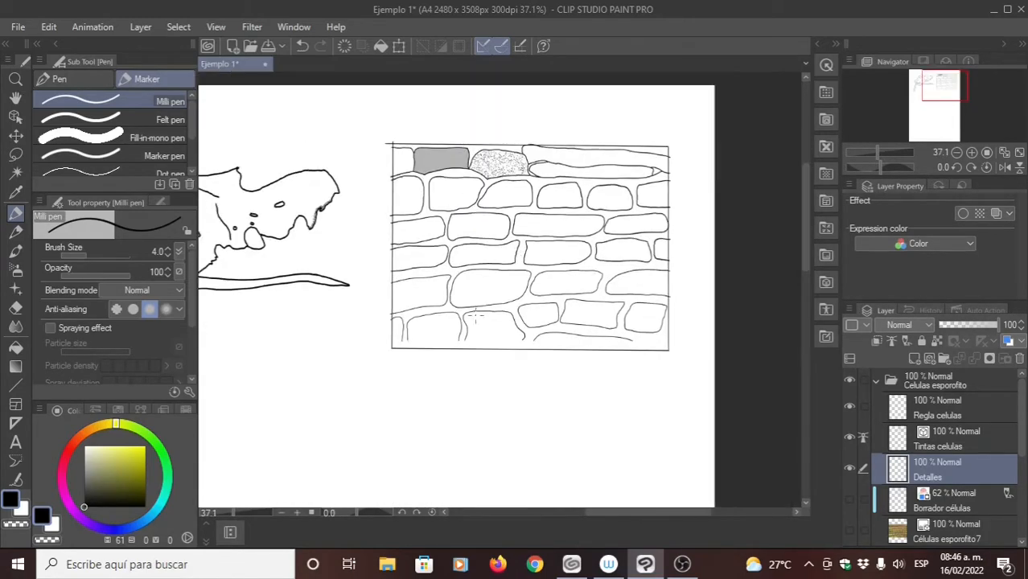
# - Set the Fill tool's opacity to 24 and fill the wall space between the cells on Detalles
pyautogui.click(15, 307)
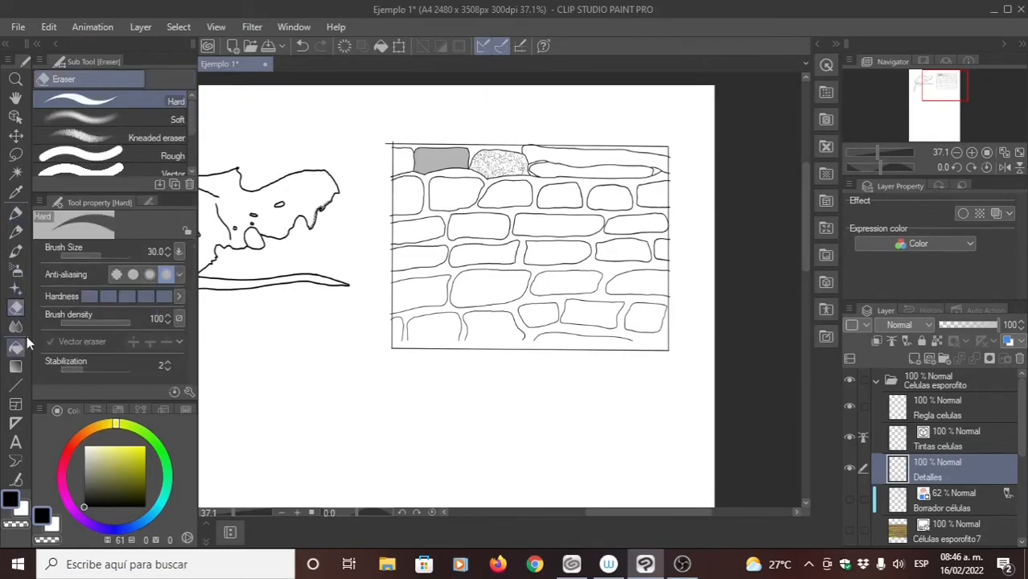
pyautogui.click(16, 347)
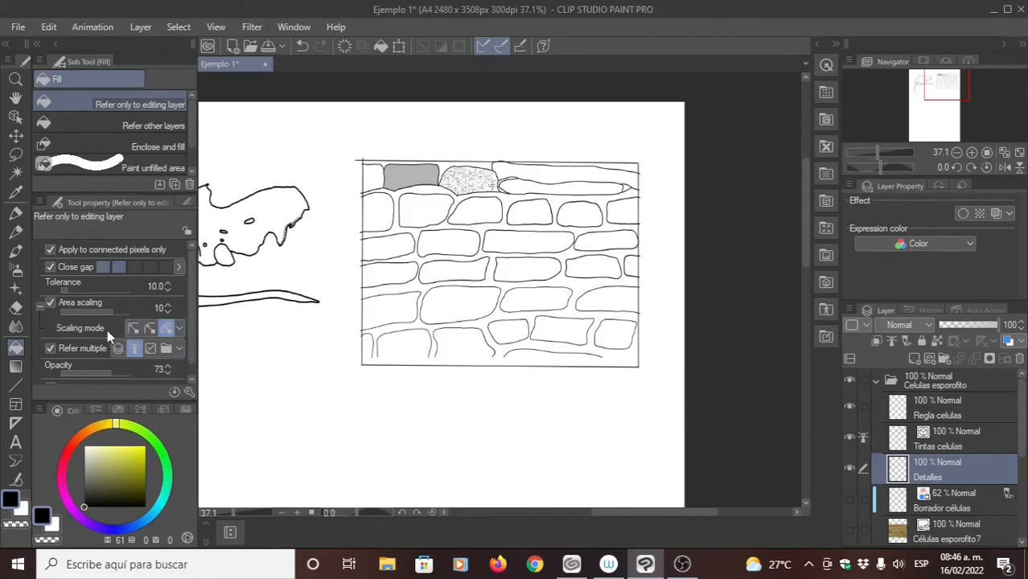
pyautogui.moveTo(109, 372); pyautogui.dragTo(78, 372)
pyautogui.click(494, 278)
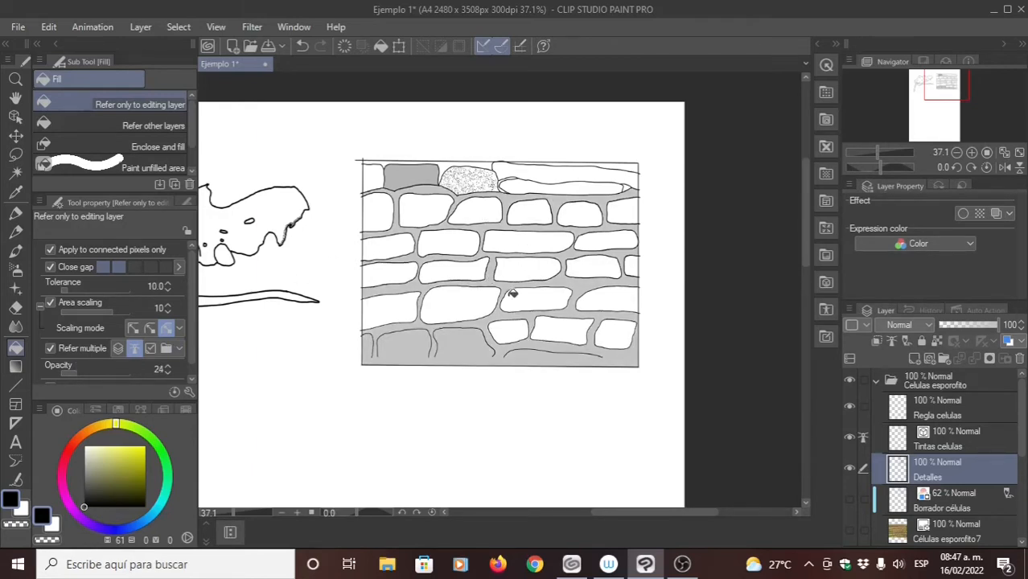
# - Undo the wall fill and the straight frame lines drawn on Detalles
pyautogui.click(15, 216)
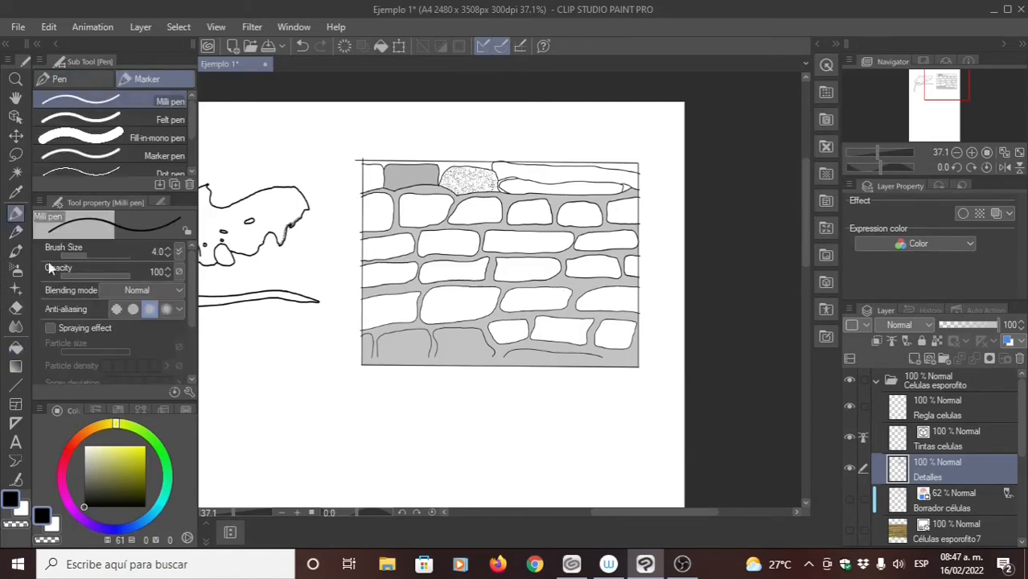
pyautogui.click(15, 307)
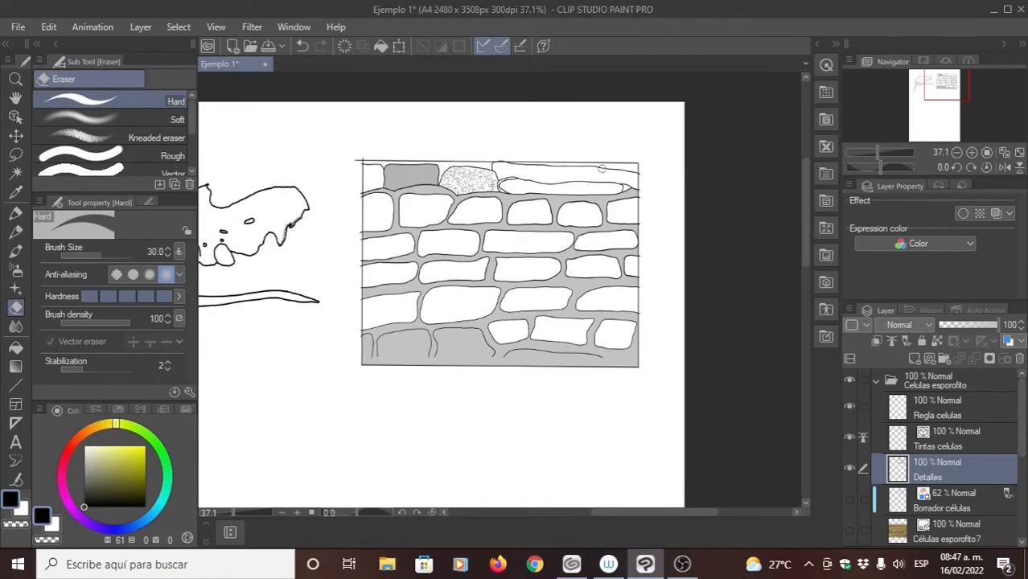
pyautogui.scroll(3, 620, 147)
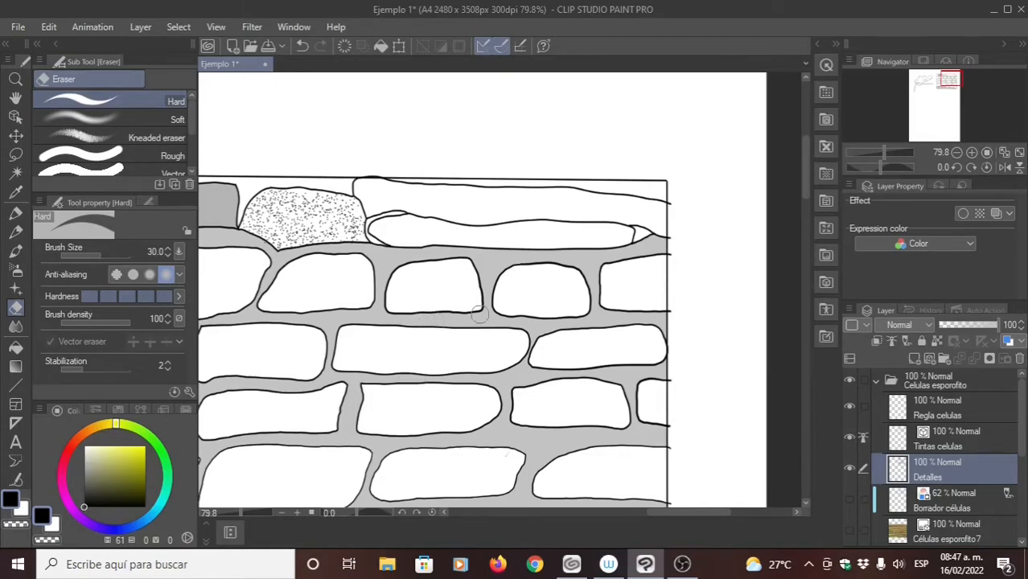
pyautogui.moveTo(473, 322); pyautogui.dragTo(527, 287)
pyautogui.hotkey('ctrl', 'z')
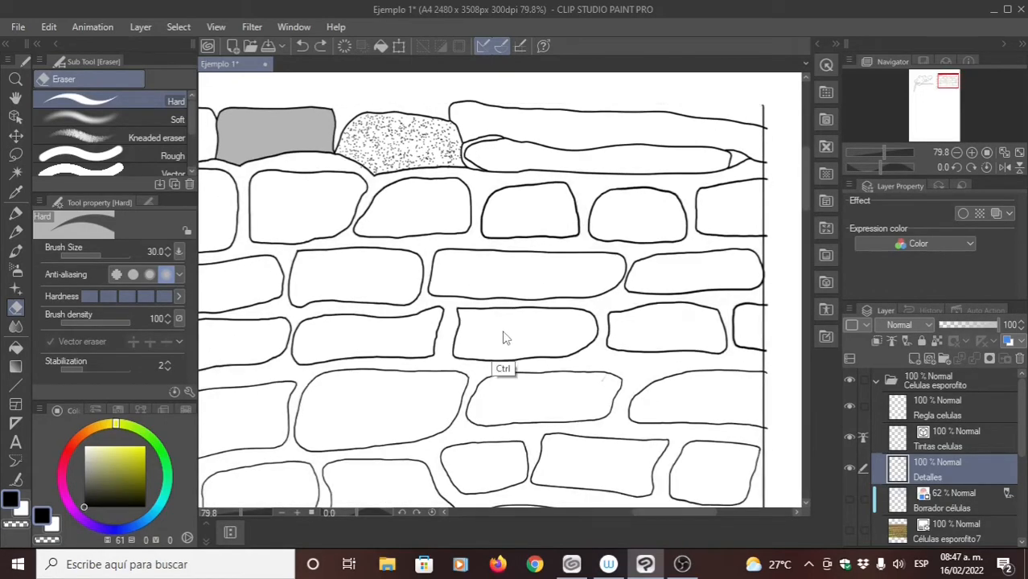
pyautogui.moveTo(483, 335); pyautogui.dragTo(556, 289)
pyautogui.hotkey('ctrl', 'z')
pyautogui.moveTo(525, 327); pyautogui.dragTo(505, 352)
# - Draw a straight vertical size 4 Milli pen line along the cells' left edge on the Tintas celulas layer
pyautogui.click(918, 440)
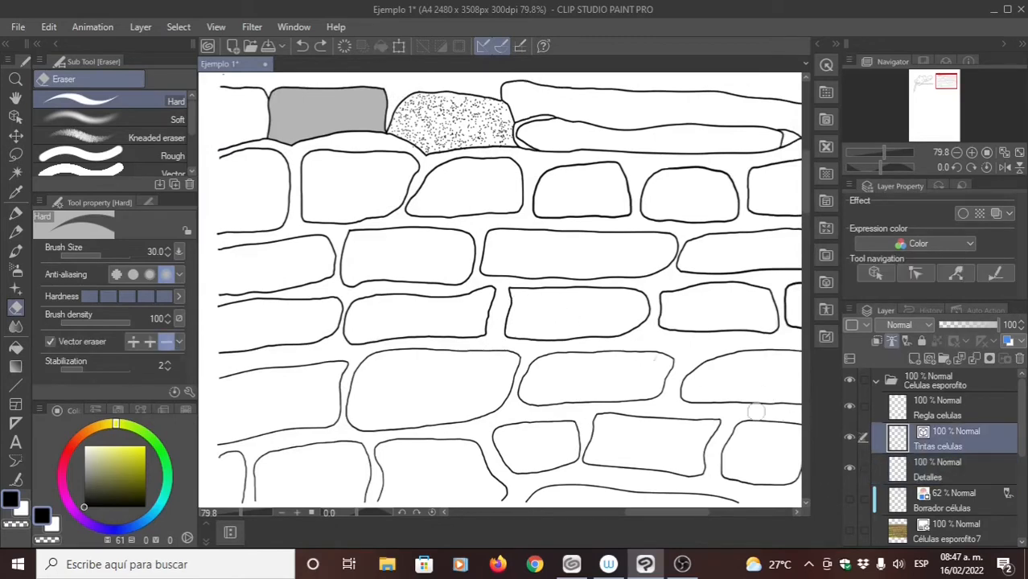
pyautogui.moveTo(474, 306); pyautogui.dragTo(570, 329)
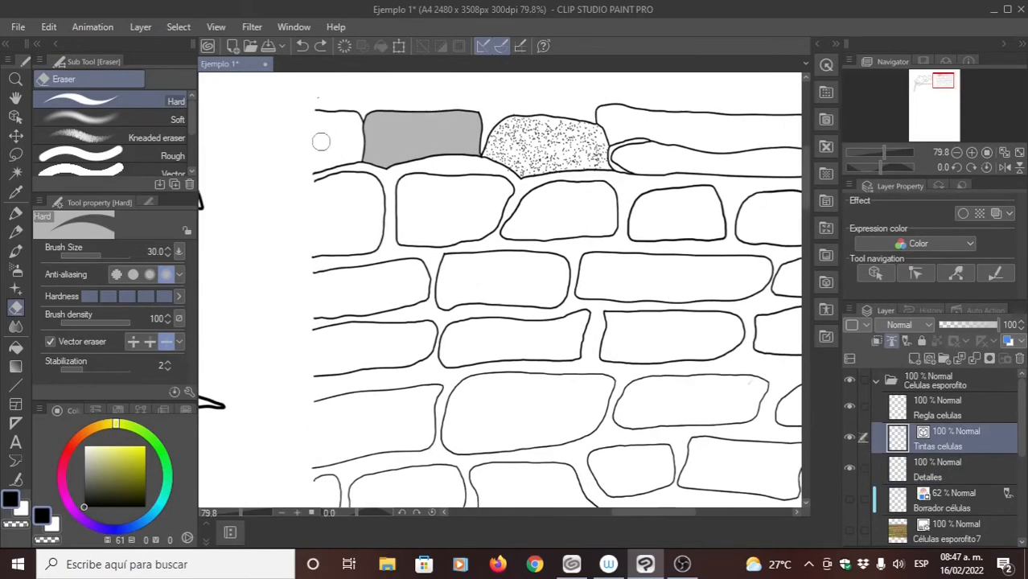
pyautogui.press('p')
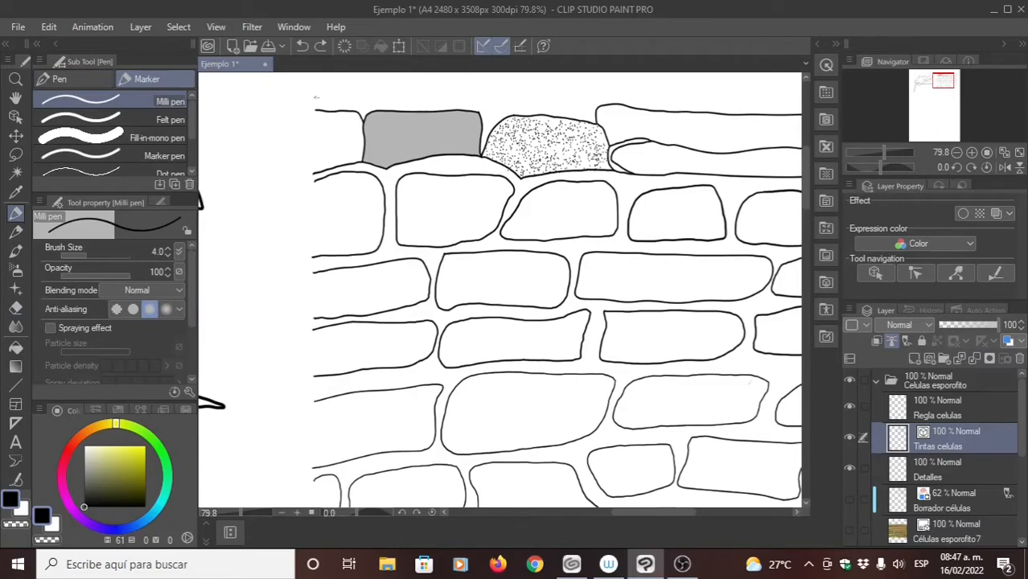
pyautogui.moveTo(331, 432); pyautogui.dragTo(334, 243)
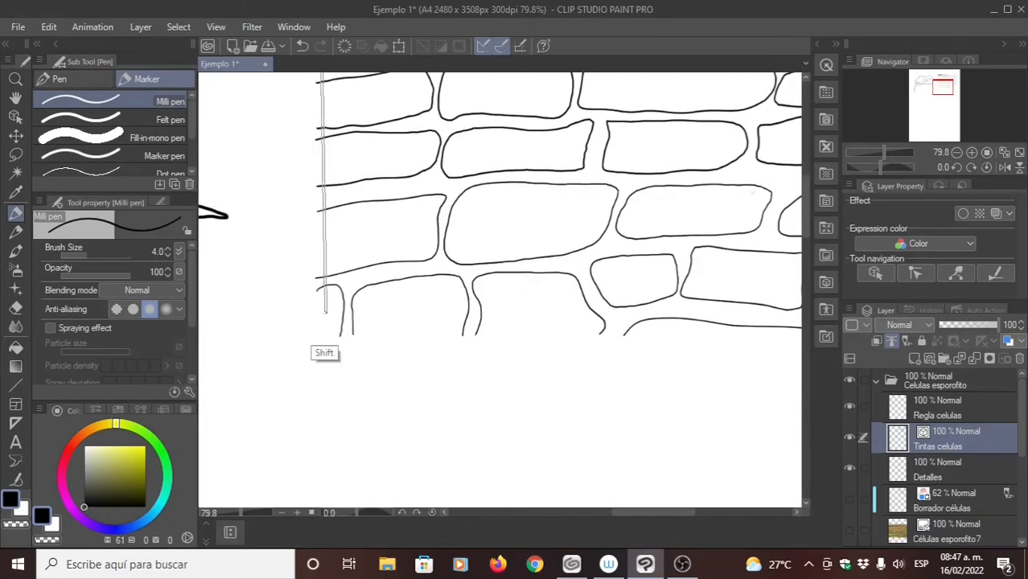
pyautogui.keyDown('shift'); pyautogui.click(319, 347); pyautogui.keyUp('shift')
# - Continue the frame on Tintas celulas with straight Milli pen lines below the lowest row and up the cells' right edge
pyautogui.moveTo(740, 278); pyautogui.dragTo(470, 237)
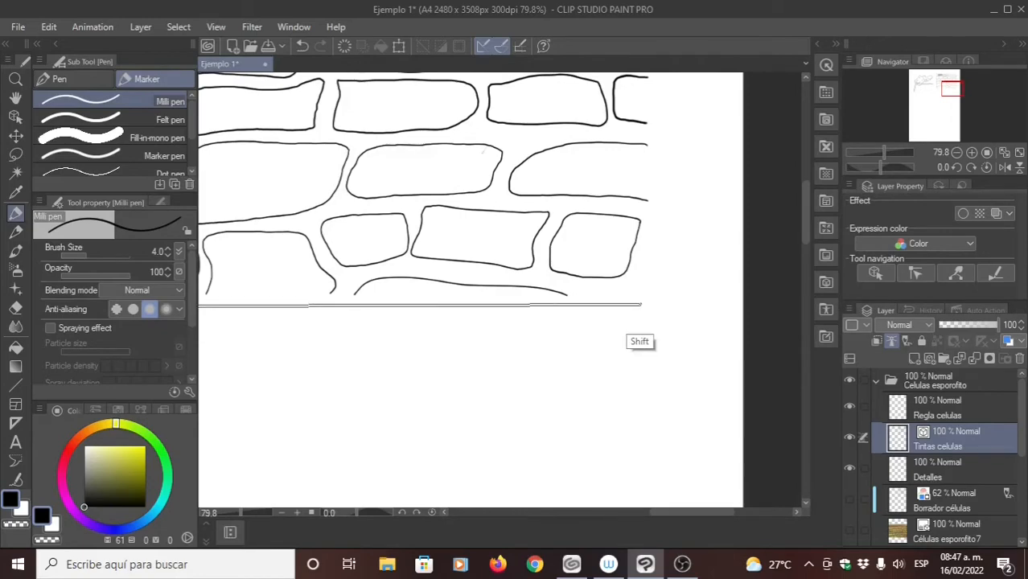
pyautogui.keyDown('shift'); pyautogui.click(646, 305); pyautogui.keyUp('shift')
pyautogui.moveTo(644, 241); pyautogui.dragTo(618, 480)
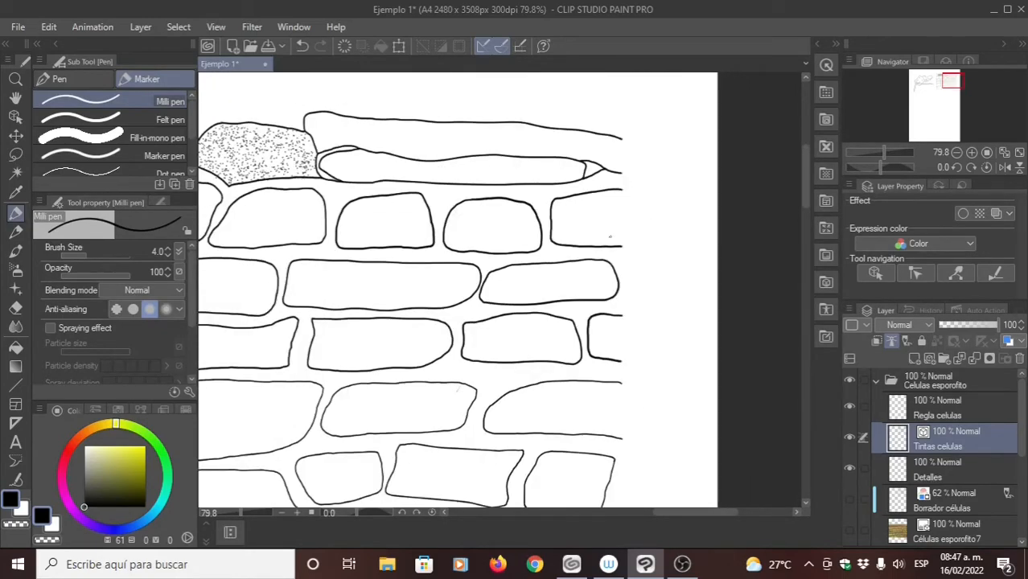
pyautogui.keyDown('shift'); pyautogui.click(602, 115); pyautogui.keyUp('shift')
# - Close the frame on Tintas celulas with a straight Milli pen line above the top row of cells
pyautogui.moveTo(403, 157); pyautogui.dragTo(763, 218)
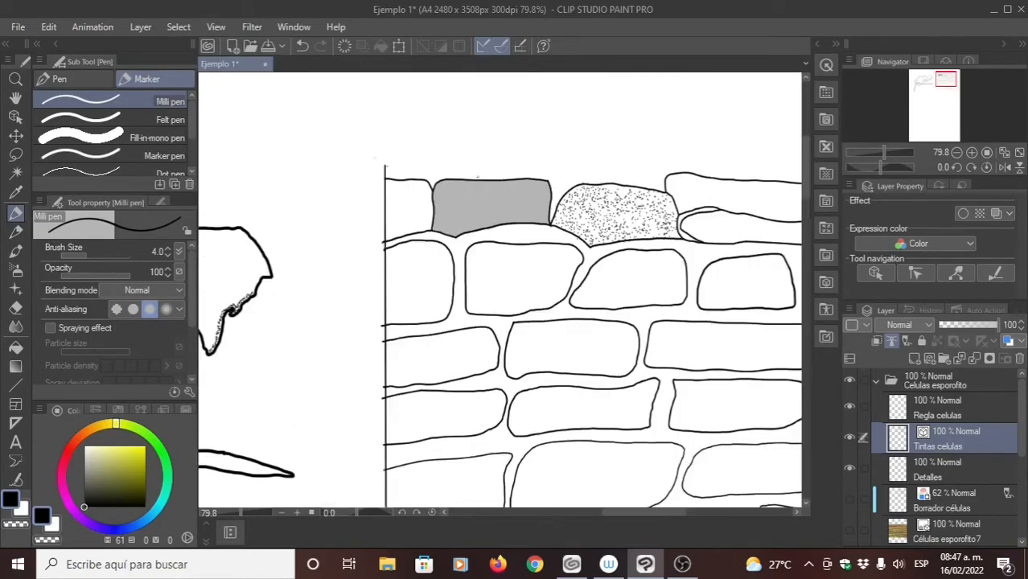
pyautogui.keyDown('shift'); pyautogui.click(385, 170); pyautogui.keyUp('shift')
pyautogui.moveTo(385, 170); pyautogui.dragTo(314, 121)
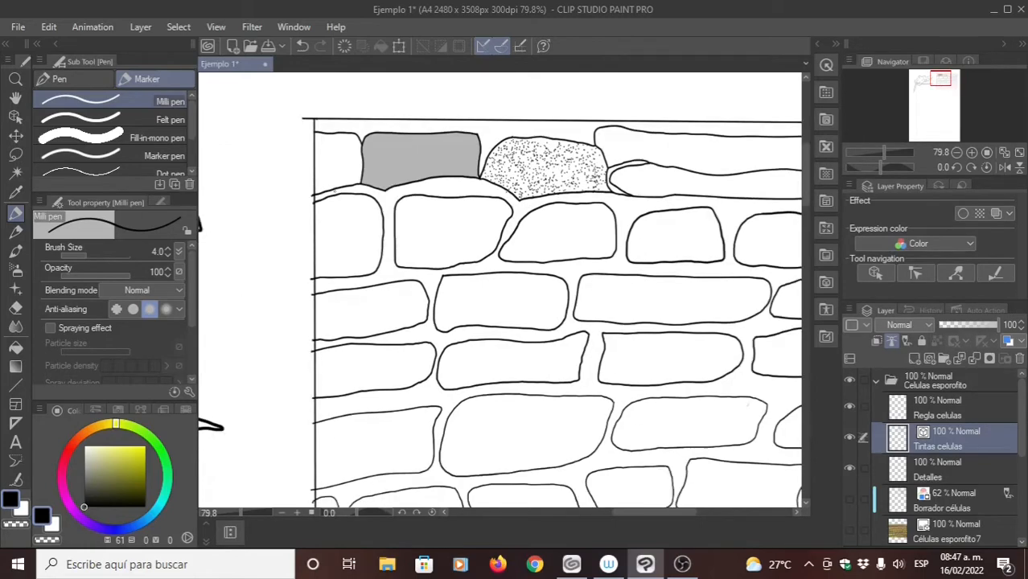
pyautogui.scroll(-3, 437, 181)
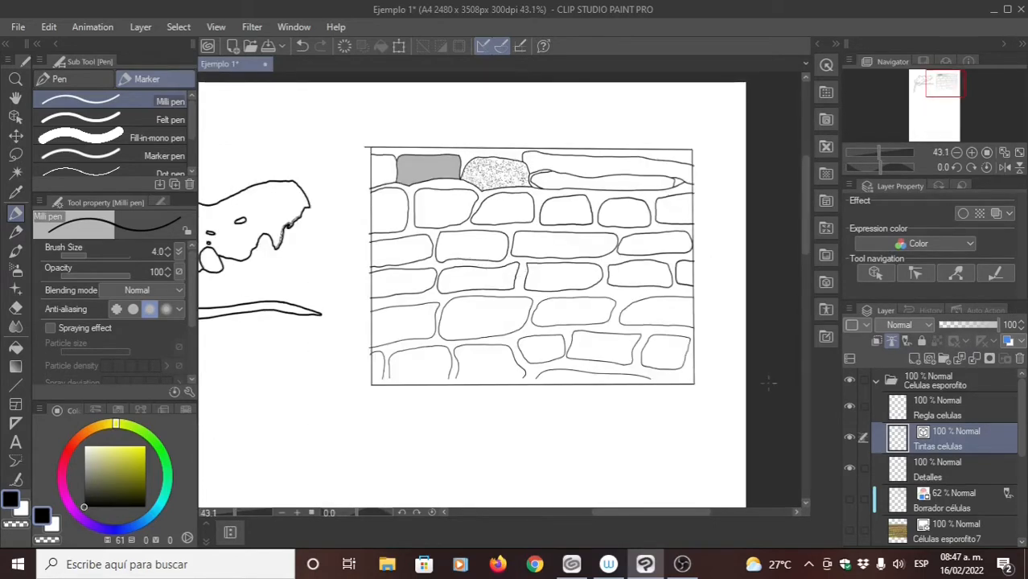
# - Fill the wall space between the cells on Detalles at 24% opacity
pyautogui.click(938, 467)
pyautogui.click(16, 347)
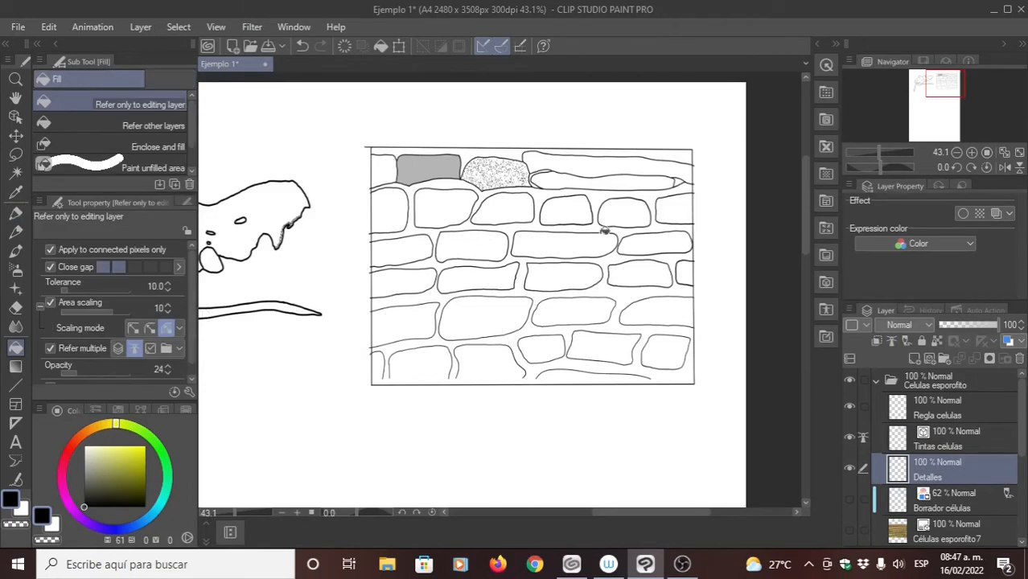
pyautogui.click(599, 227)
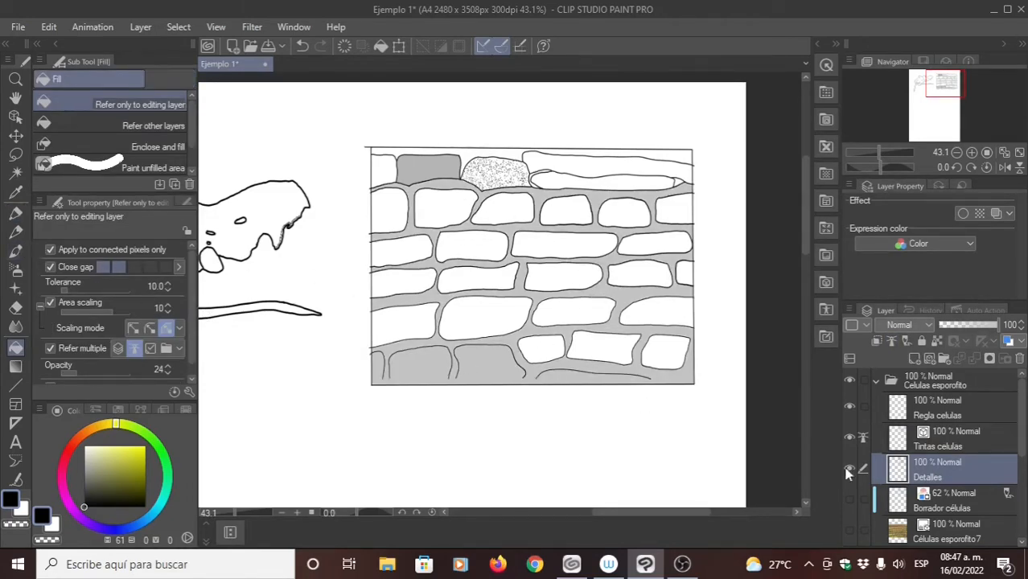
# - Remove the four straight frame lines around the cells from Tintas celulas with the Hard vector eraser
pyautogui.click(922, 441)
pyautogui.press('e')
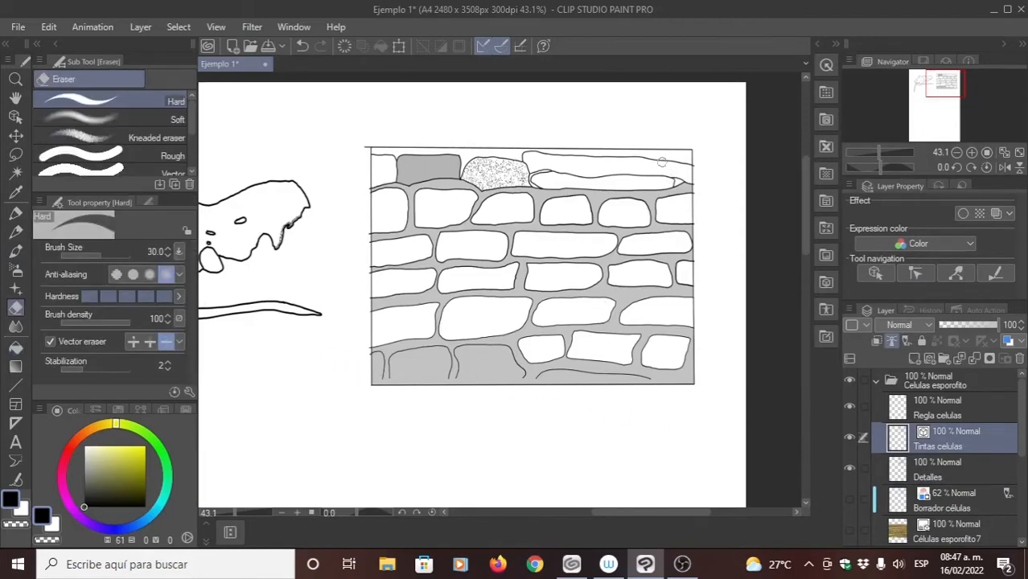
pyautogui.click(682, 149)
pyautogui.click(691, 160)
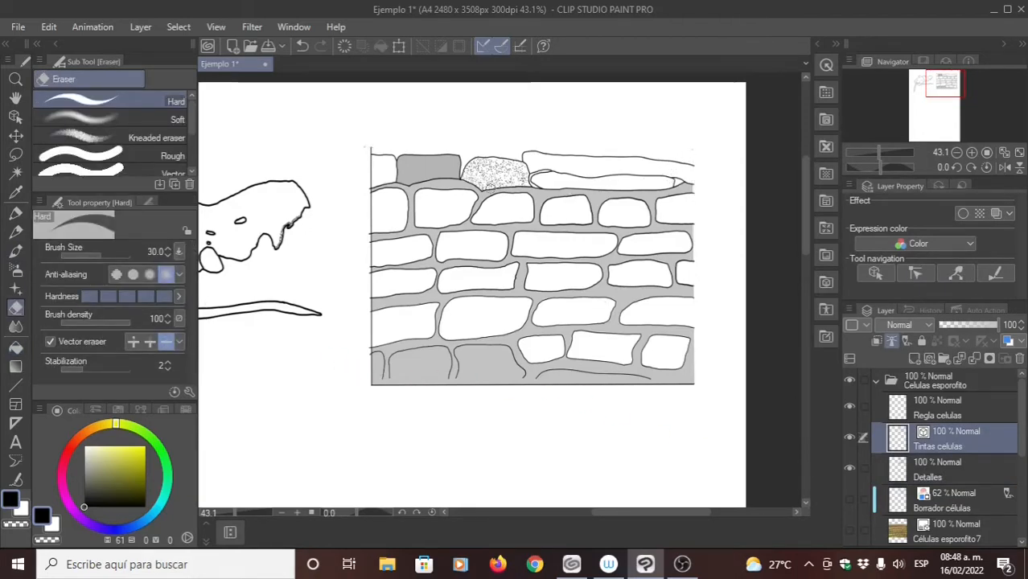
pyautogui.click(372, 150)
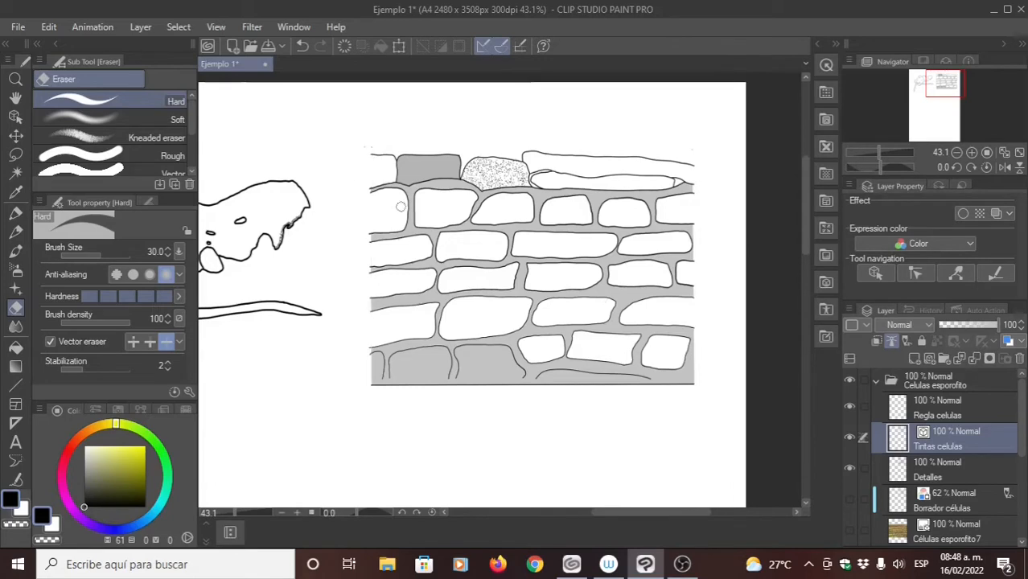
pyautogui.click(678, 394)
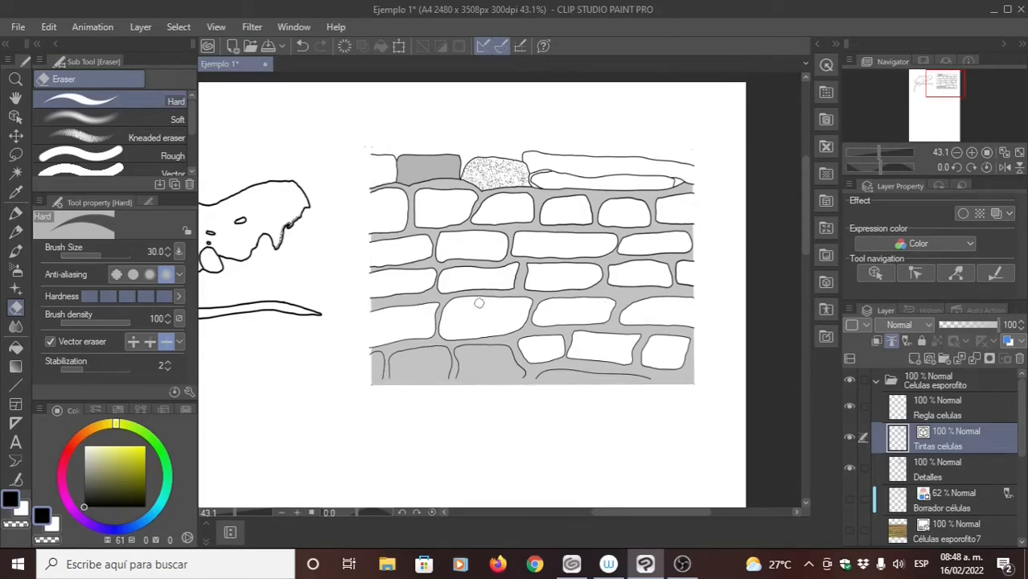
# - Erase the gray fill from the left and lower cells on the Detalles layer with the Hard eraser at size 30
pyautogui.click(924, 470)
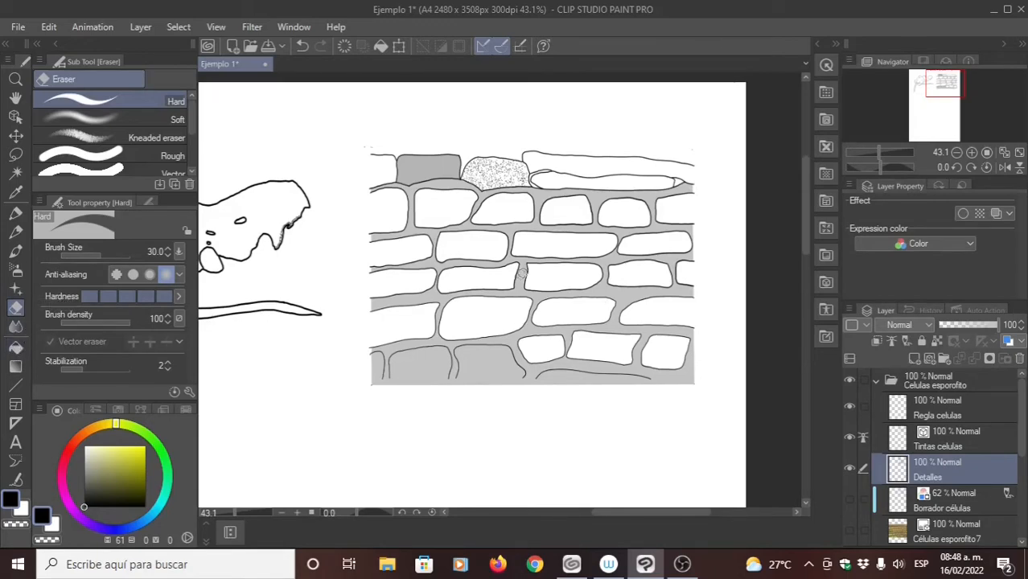
pyautogui.scroll(-2, 483, 326)
pyautogui.scroll(-1, 456, 322)
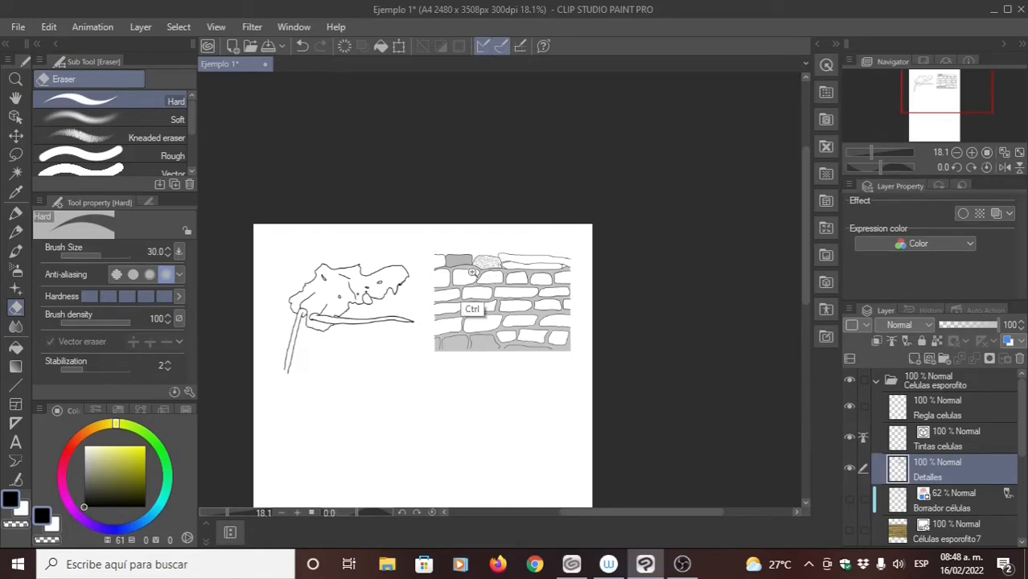
pyautogui.scroll(3, 473, 272)
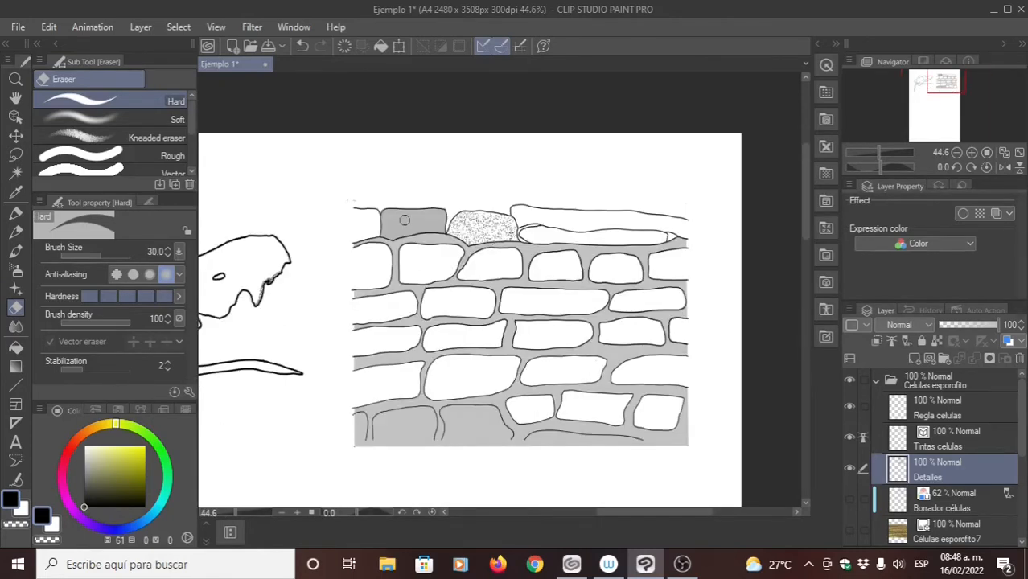
pyautogui.moveTo(405, 220)
pyautogui.mouseDown()
pyautogui.moveTo(378, 290)
pyautogui.moveTo(430, 207)
pyautogui.moveTo(344, 369)
pyautogui.mouseUp()
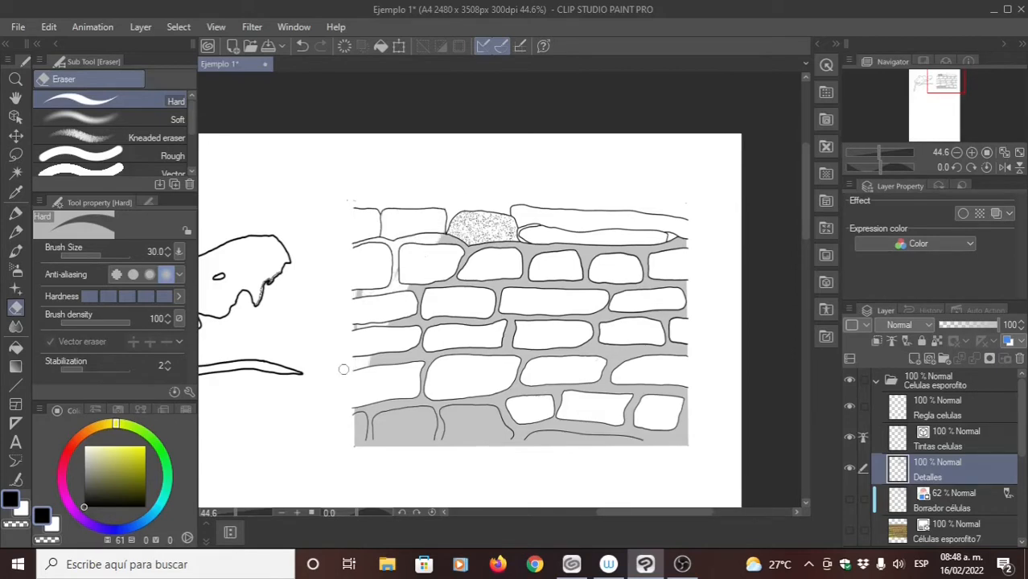
pyautogui.moveTo(344, 369)
pyautogui.mouseDown()
pyautogui.moveTo(684, 441)
pyautogui.moveTo(725, 385)
pyautogui.moveTo(406, 412)
pyautogui.mouseUp()
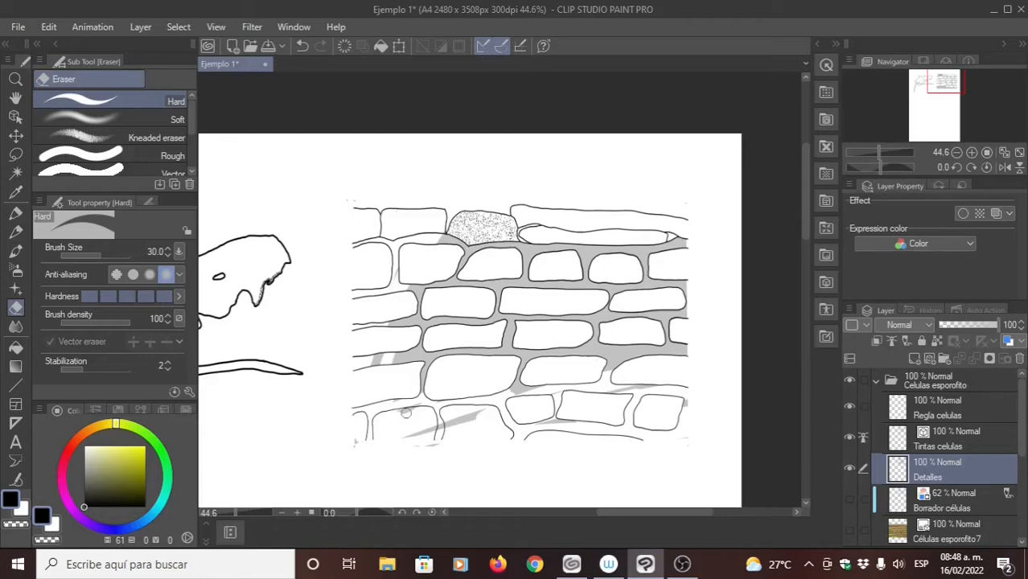
pyautogui.moveTo(406, 413); pyautogui.dragTo(394, 342)
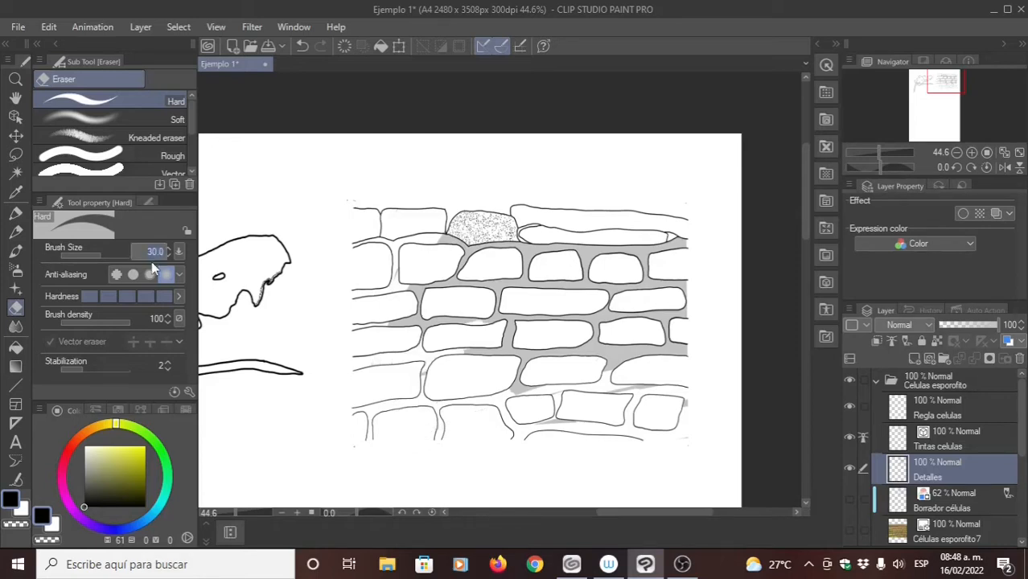
# - Set the Hard eraser's size to 60 and erase the remaining gray fill between the cells on Detalles
pyautogui.write('60')
pyautogui.press('Return')
pyautogui.moveTo(666, 287)
pyautogui.mouseDown()
pyautogui.moveTo(686, 367)
pyautogui.moveTo(618, 386)
pyautogui.moveTo(544, 380)
pyautogui.mouseUp()
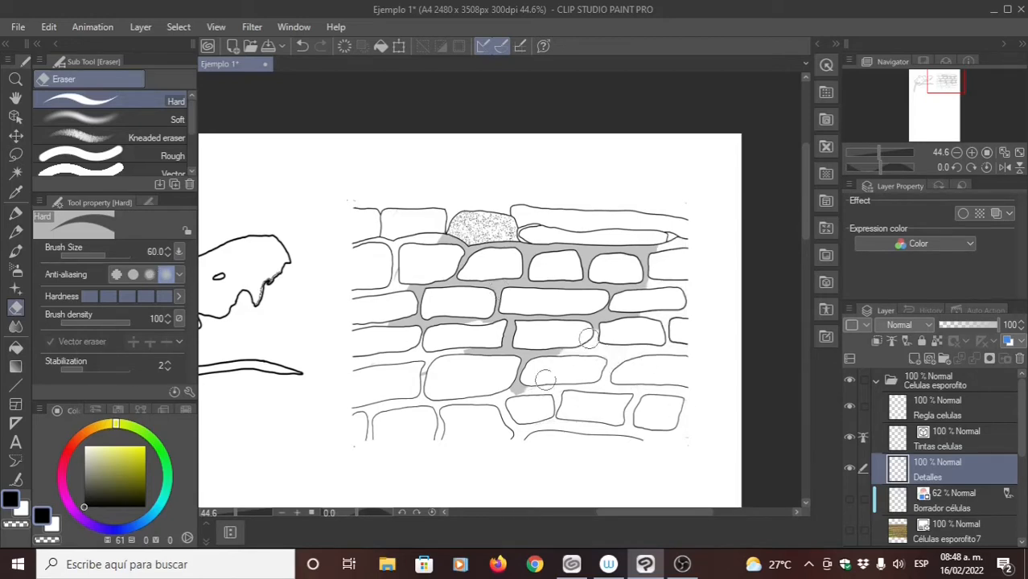
pyautogui.moveTo(545, 380)
pyautogui.mouseDown()
pyautogui.moveTo(635, 261)
pyautogui.moveTo(661, 250)
pyautogui.moveTo(551, 278)
pyautogui.moveTo(447, 266)
pyautogui.moveTo(473, 246)
pyautogui.moveTo(516, 251)
pyautogui.mouseUp()
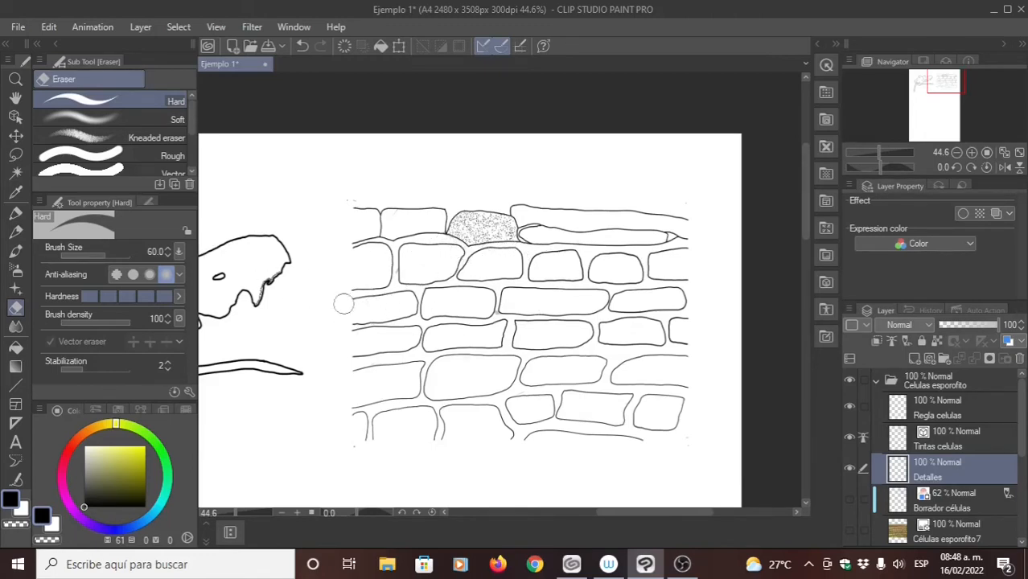
# - Set the Hard eraser's brush size to 30
pyautogui.write('1')
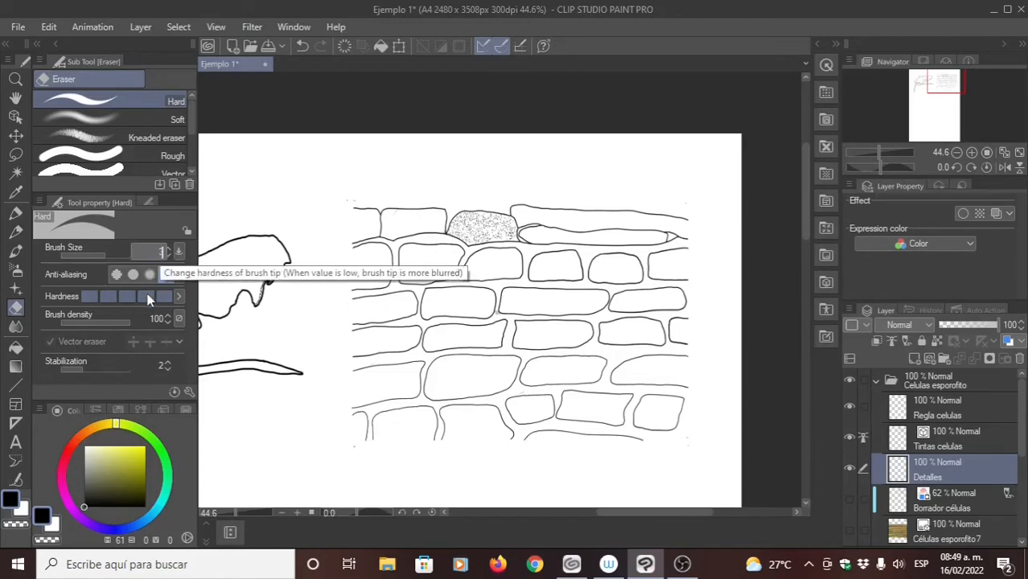
pyautogui.press('Return')
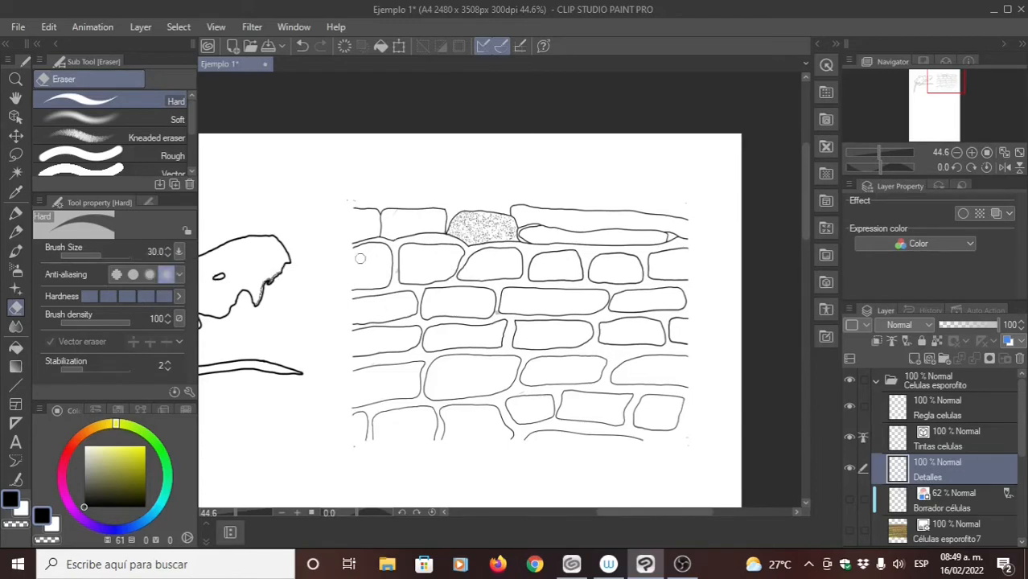
pyautogui.moveTo(442, 233); pyautogui.dragTo(404, 254)
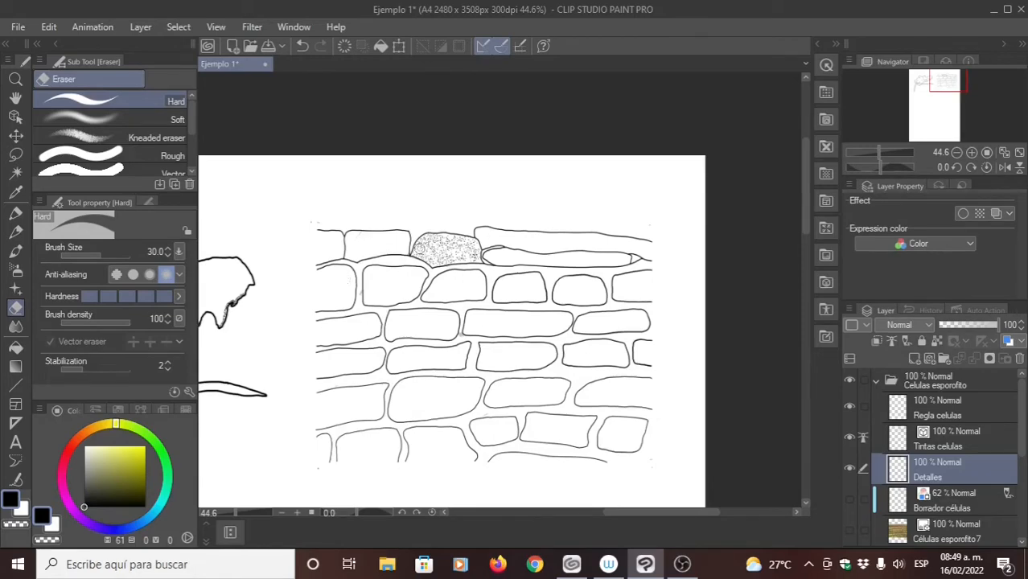
pyautogui.scroll(4, 442, 257)
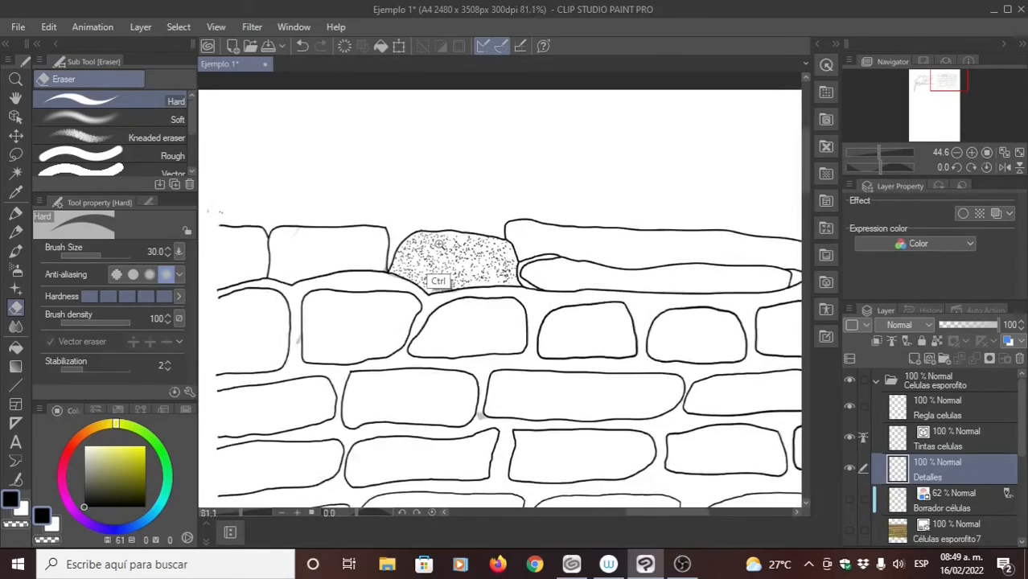
pyautogui.moveTo(456, 256)
pyautogui.mouseDown()
pyautogui.moveTo(446, 269)
pyautogui.moveTo(490, 279)
pyautogui.moveTo(438, 267)
pyautogui.mouseUp()
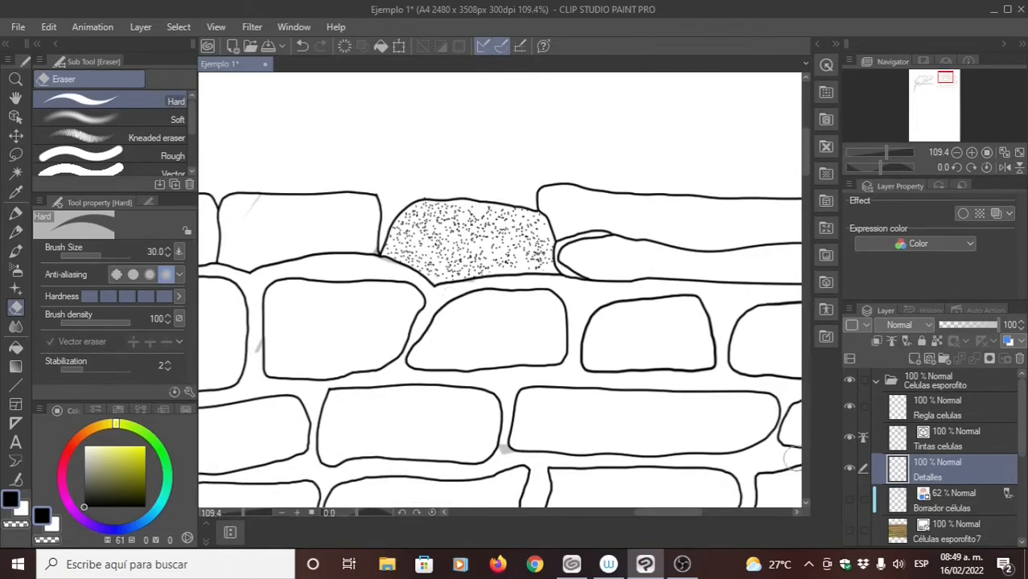
# - Show the Células esporofito7 reference photo beneath the inked cells and select the Milli pen for detailing
pyautogui.click(850, 530)
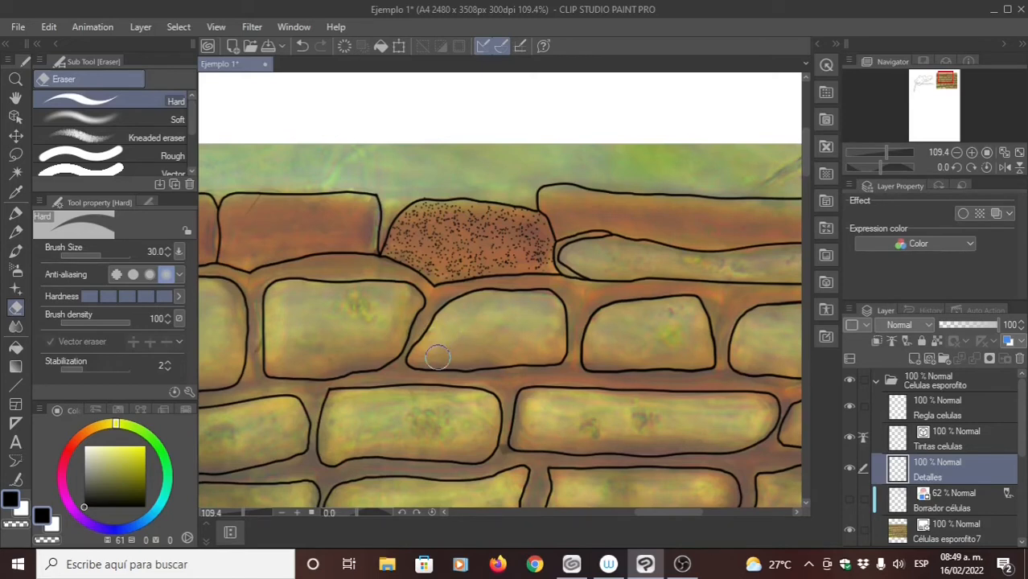
pyautogui.click(16, 212)
pyautogui.moveTo(410, 284); pyautogui.dragTo(435, 292)
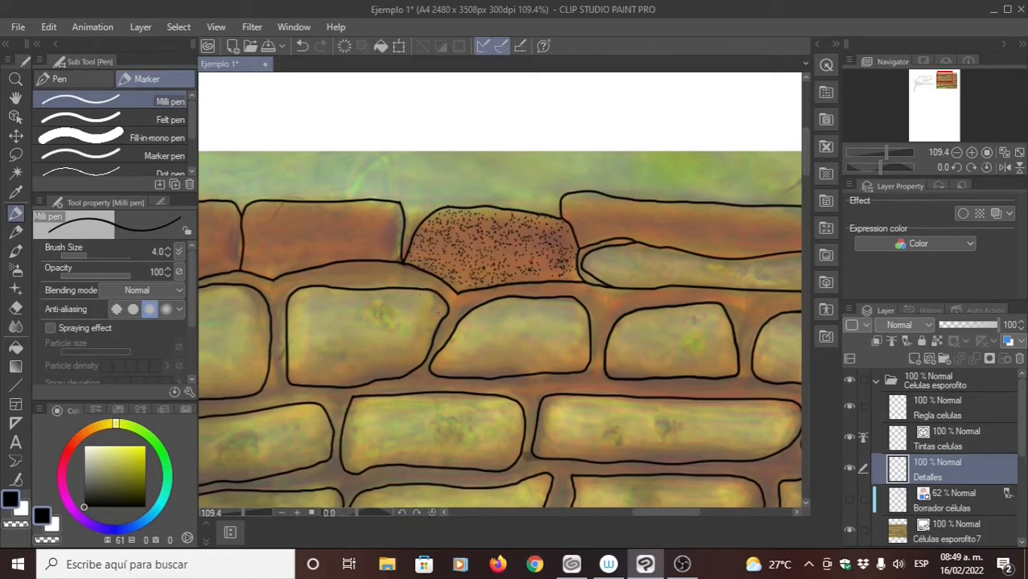
pyautogui.scroll(-6, 477, 274)
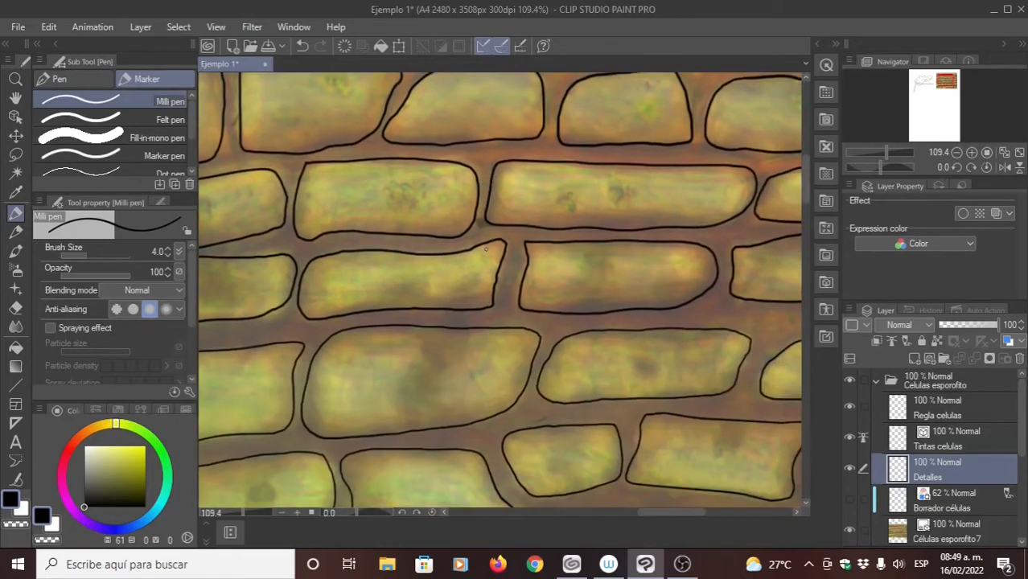
pyautogui.scroll(5, 418, 231)
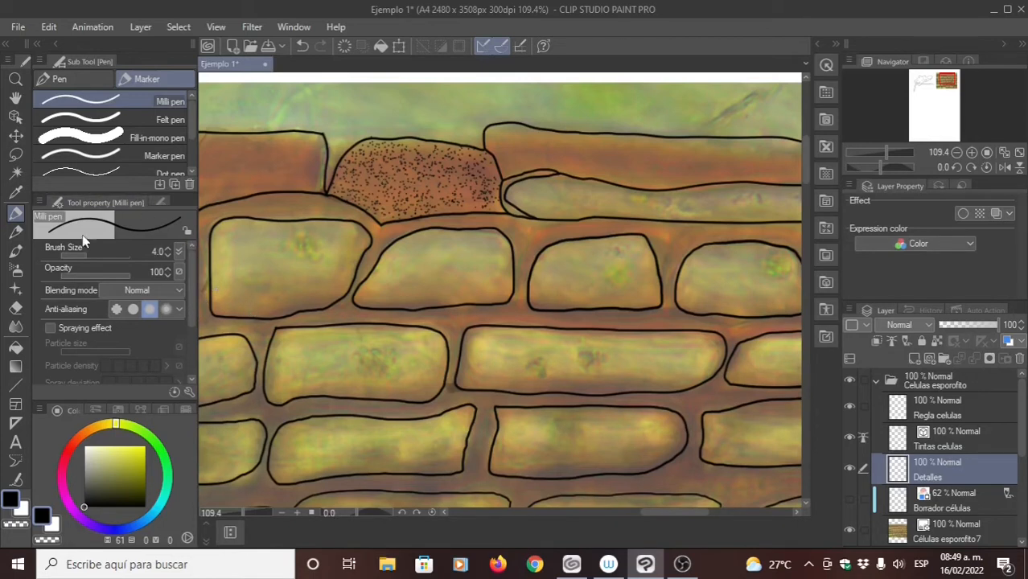
# - Try stippling dots down the right inner edge of the brown cell left of the dotted one with the Milli pen at size 2
pyautogui.click(164, 256)
pyautogui.click(168, 256)
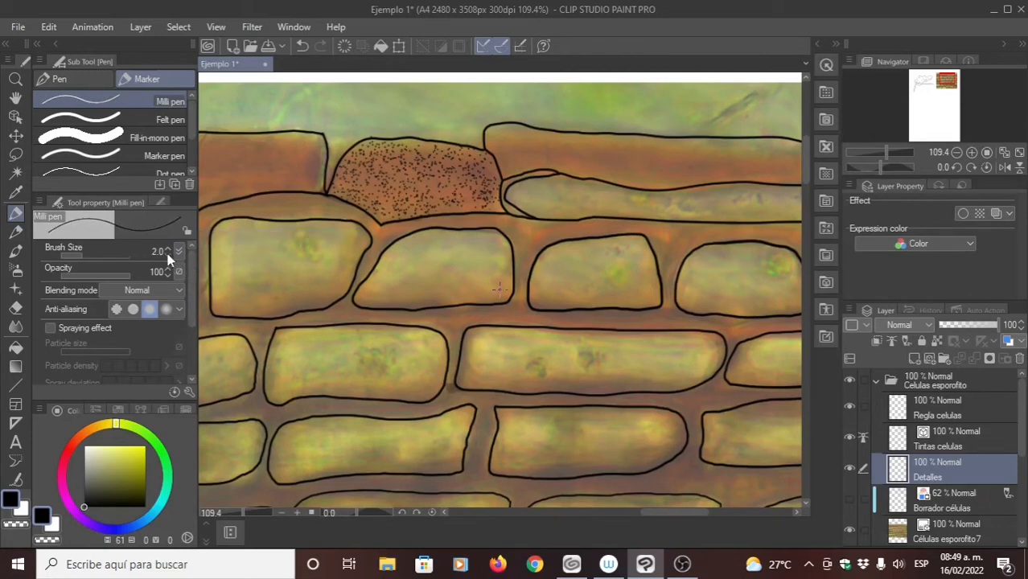
pyautogui.moveTo(390, 248); pyautogui.dragTo(415, 253)
pyautogui.moveTo(294, 159); pyautogui.dragTo(658, 192)
pyautogui.moveTo(490, 252); pyautogui.dragTo(510, 245)
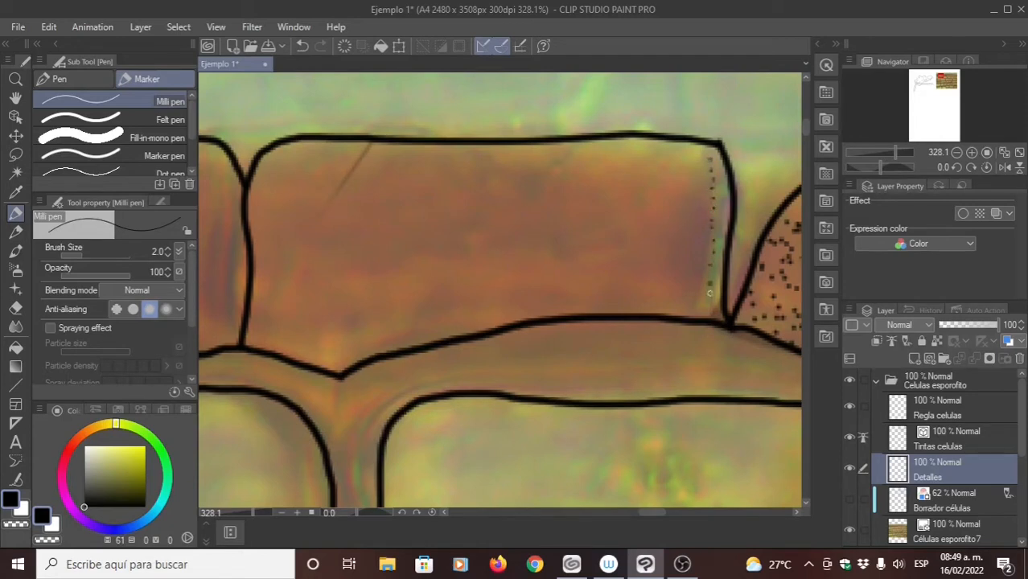
pyautogui.hotkey('ctrl', 'z')
pyautogui.hotkey('ctrl', 'z')
pyautogui.hotkey('ctrl', 'z')
pyautogui.hotkey('ctrl', 'z')
pyautogui.hotkey('ctrl', 'z')
pyautogui.hotkey('ctrl', 'z')
pyautogui.hotkey('ctrl', 'z')
# - Set the Milli pen's size to 4 and stipple a column of dots down the brown top-row cell's right inner edge
pyautogui.click(157, 251)
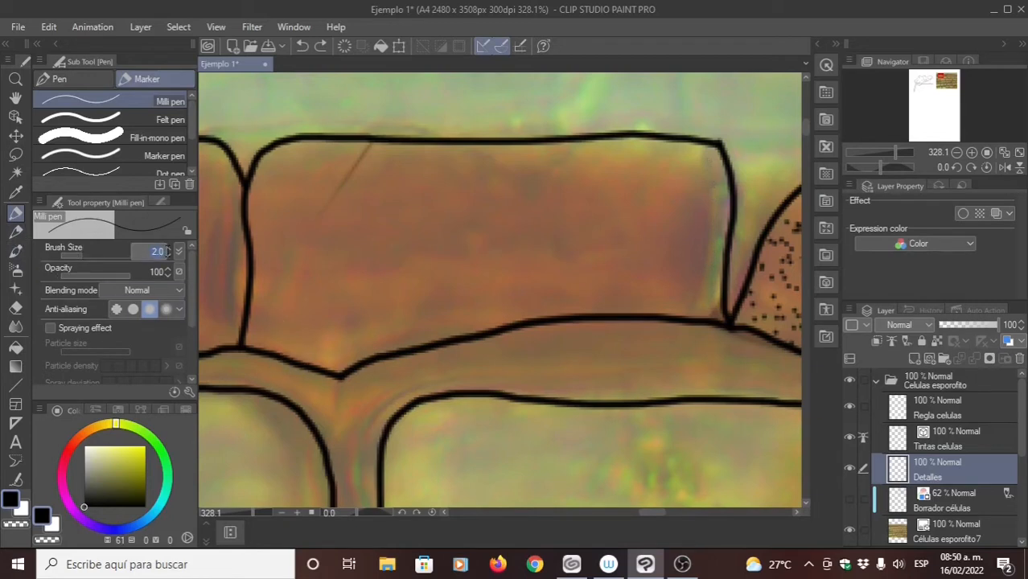
pyautogui.write('4')
pyautogui.press('Return')
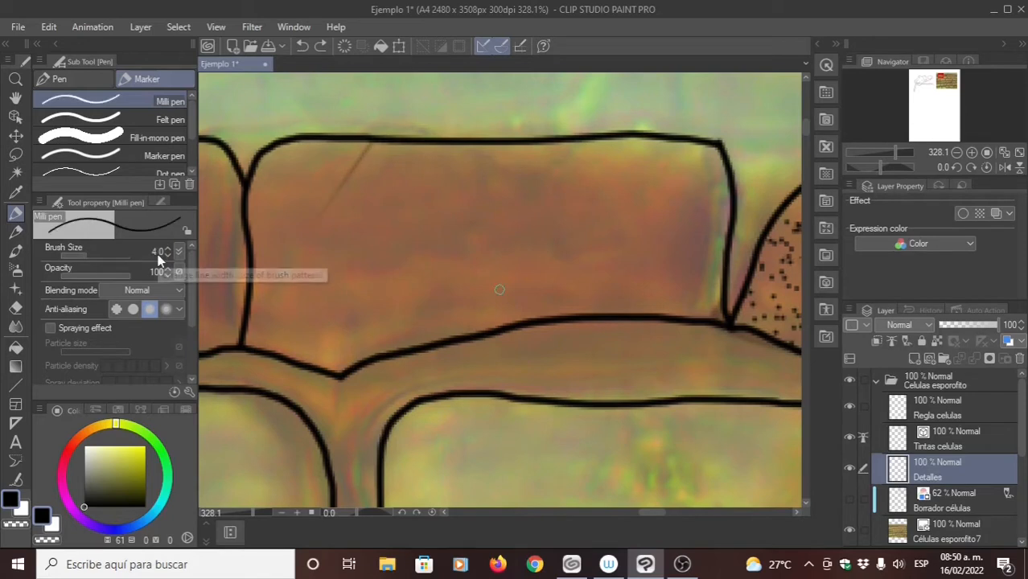
pyautogui.click(709, 155)
pyautogui.click(712, 170)
pyautogui.click(712, 180)
pyautogui.click(712, 193)
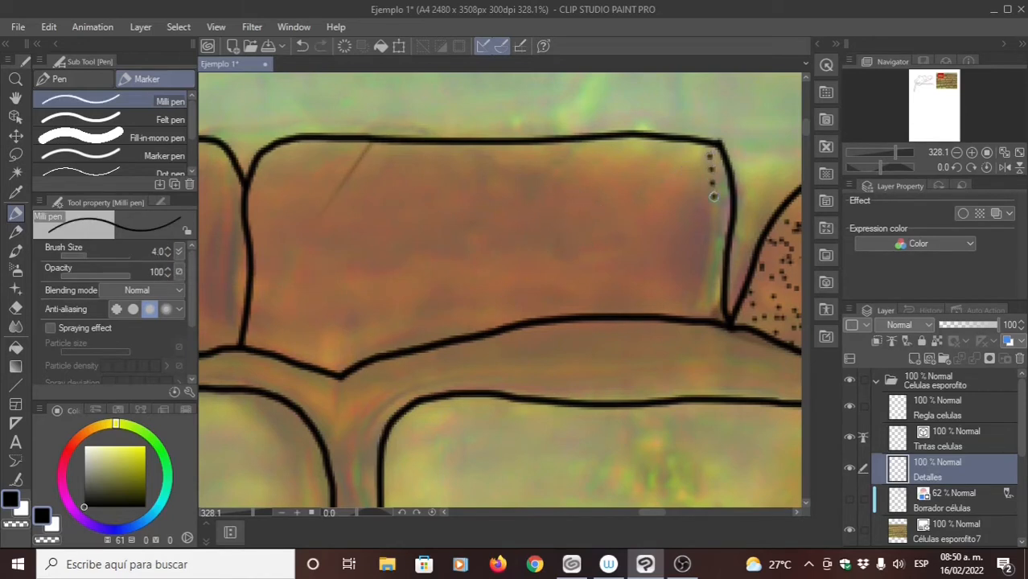
pyautogui.click(712, 204)
pyautogui.click(711, 216)
pyautogui.click(711, 227)
pyautogui.click(711, 237)
pyautogui.click(712, 246)
pyautogui.click(711, 256)
pyautogui.click(712, 266)
pyautogui.click(711, 276)
pyautogui.click(710, 286)
pyautogui.click(710, 296)
# - Stipple a second column of dots just inside the first one along the brown cell's right edge
pyautogui.click(699, 304)
pyautogui.click(699, 295)
pyautogui.click(700, 285)
pyautogui.click(700, 275)
pyautogui.click(701, 266)
pyautogui.click(703, 256)
pyautogui.click(702, 245)
pyautogui.click(704, 235)
pyautogui.click(703, 207)
pyautogui.click(702, 198)
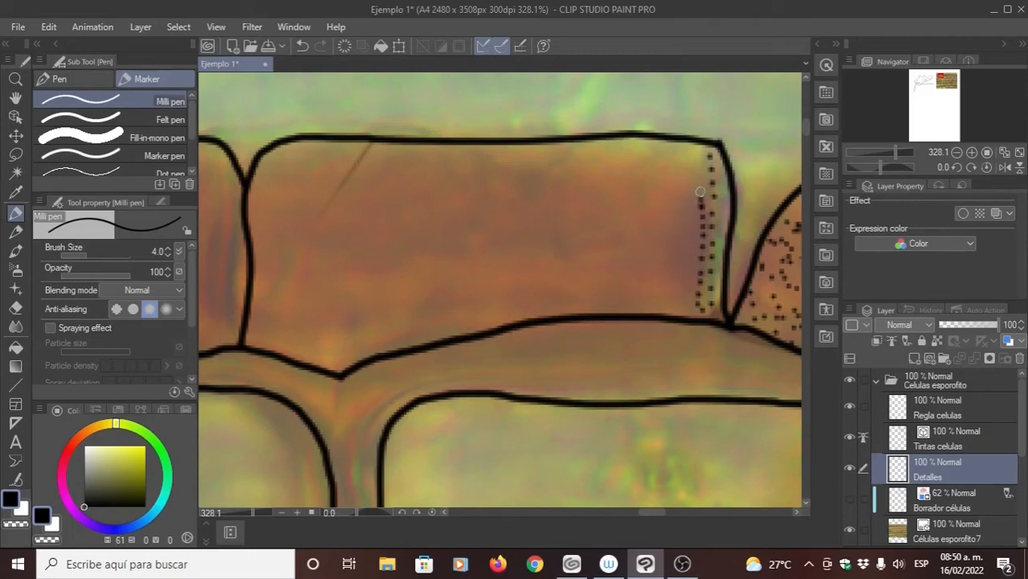
pyautogui.click(701, 189)
pyautogui.click(700, 178)
pyautogui.click(699, 168)
pyautogui.click(699, 158)
pyautogui.click(696, 151)
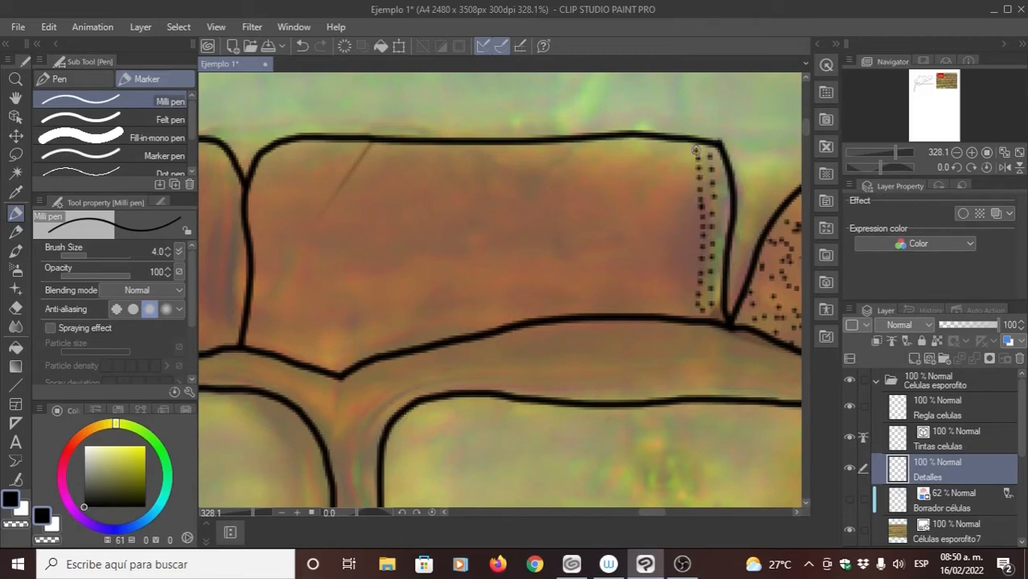
# - Try stippling a straight column of dots down from the brown cell's upper-left corner
pyautogui.click(273, 165)
pyautogui.click(270, 178)
pyautogui.click(267, 194)
pyautogui.click(266, 201)
pyautogui.click(264, 216)
pyautogui.click(262, 223)
pyautogui.click(260, 237)
pyautogui.click(260, 242)
pyautogui.hotkey('ctrl', 'z')
pyautogui.hotkey('ctrl', 'z')
pyautogui.hotkey('ctrl', 'z')
pyautogui.hotkey('ctrl', 'z')
pyautogui.hotkey('ctrl', 'z')
pyautogui.hotkey('ctrl', 'z')
pyautogui.hotkey('ctrl', 'z')
pyautogui.hotkey('ctrl', 'z')
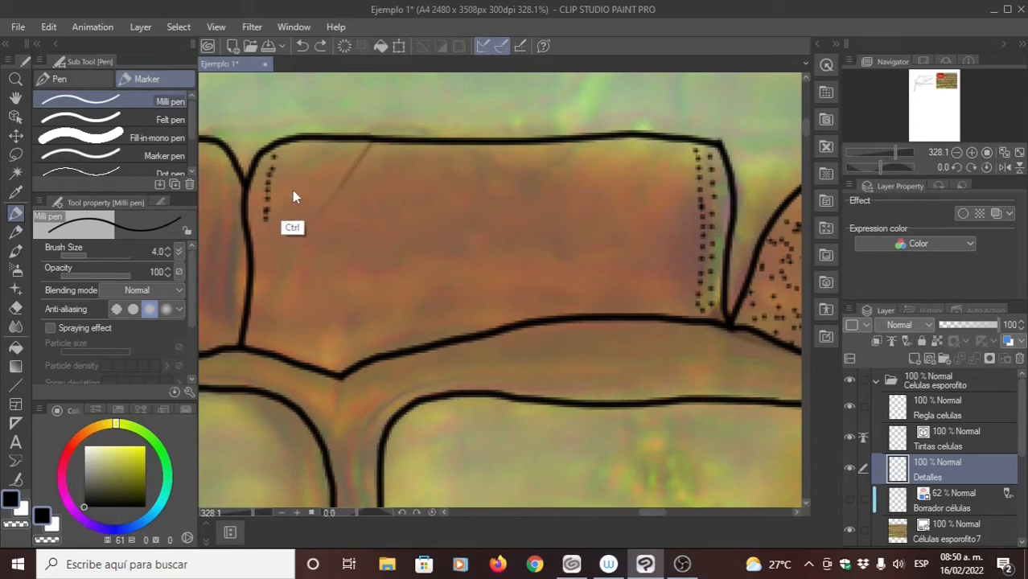
pyautogui.hotkey('ctrl', 'z')
pyautogui.hotkey('ctrl', 'z')
pyautogui.hotkey('ctrl', 'z')
pyautogui.hotkey('ctrl', 'z')
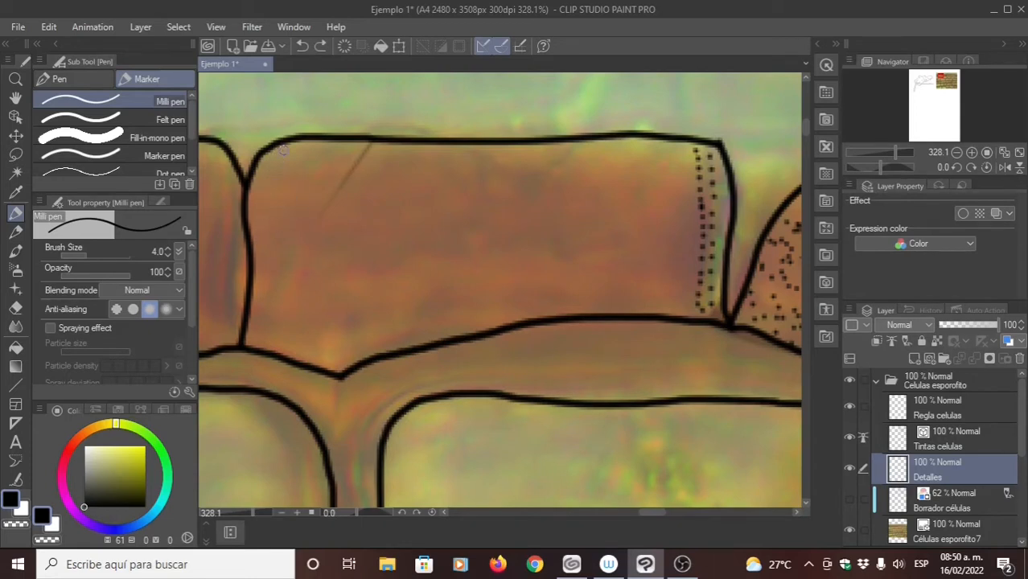
# - Stipple a column of dots that follows the curved left outline of the brown cell from top to bottom
pyautogui.click(281, 148)
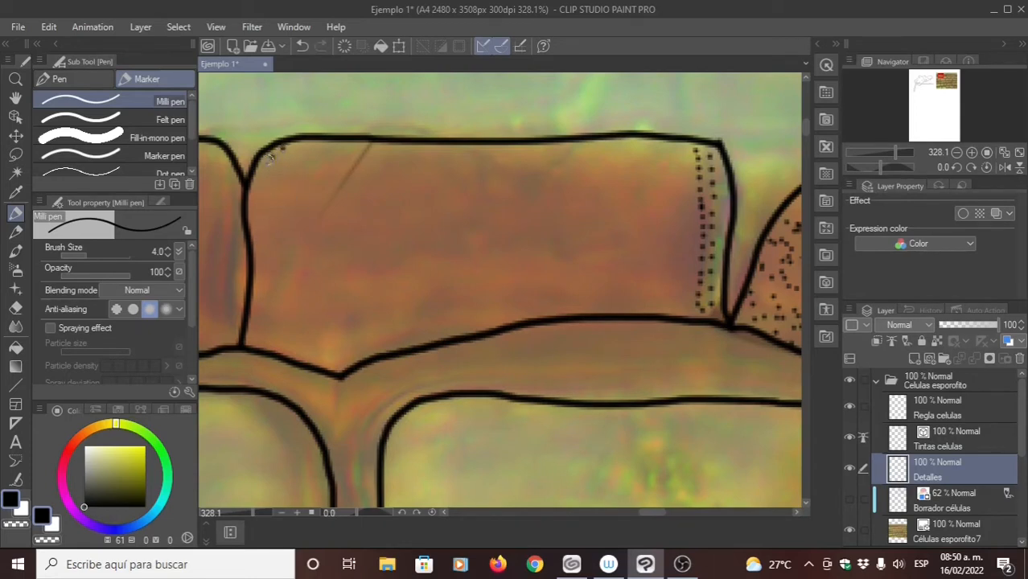
pyautogui.click(260, 202)
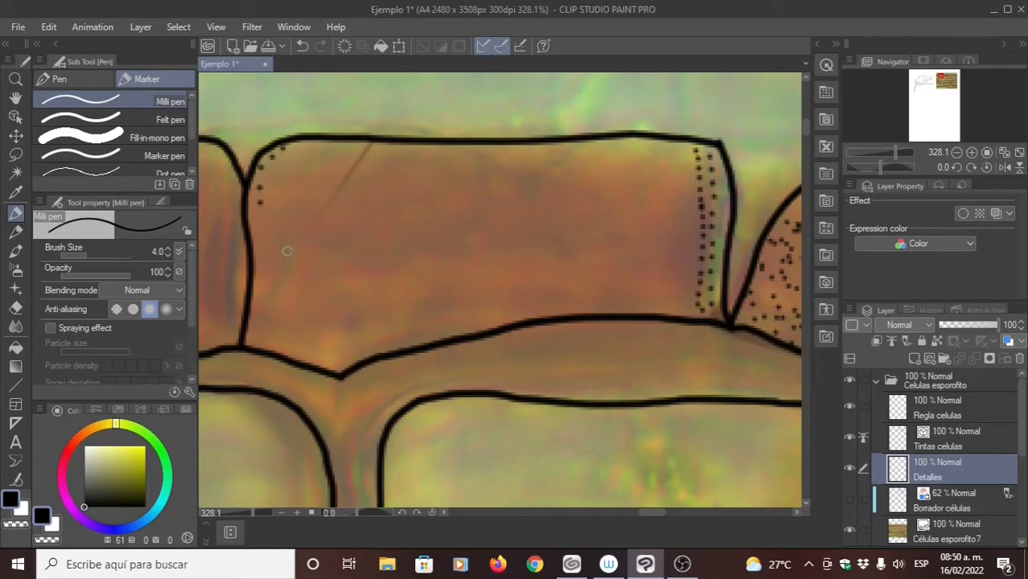
pyautogui.click(260, 215)
pyautogui.click(261, 230)
pyautogui.click(262, 243)
pyautogui.click(262, 256)
pyautogui.click(264, 270)
pyautogui.click(261, 289)
pyautogui.click(258, 305)
pyautogui.click(254, 320)
pyautogui.click(251, 334)
# - Stipple a second column of dots inside the first along the brown cell's left edge, working upward
pyautogui.click(271, 346)
pyautogui.click(267, 324)
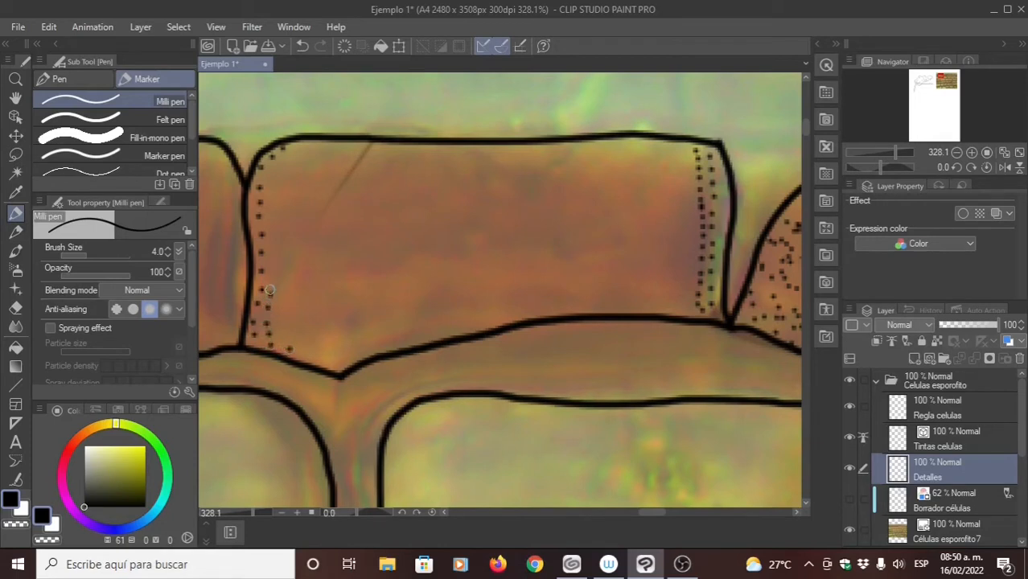
pyautogui.click(271, 283)
pyautogui.click(270, 270)
pyautogui.click(271, 253)
pyautogui.click(271, 239)
pyautogui.click(271, 221)
pyautogui.click(271, 206)
pyautogui.click(270, 190)
pyautogui.click(274, 172)
pyautogui.click(276, 164)
# - Add a column of dots between the existing stippling and the brown cell's right outline
pyautogui.moveTo(663, 166); pyautogui.dragTo(533, 150)
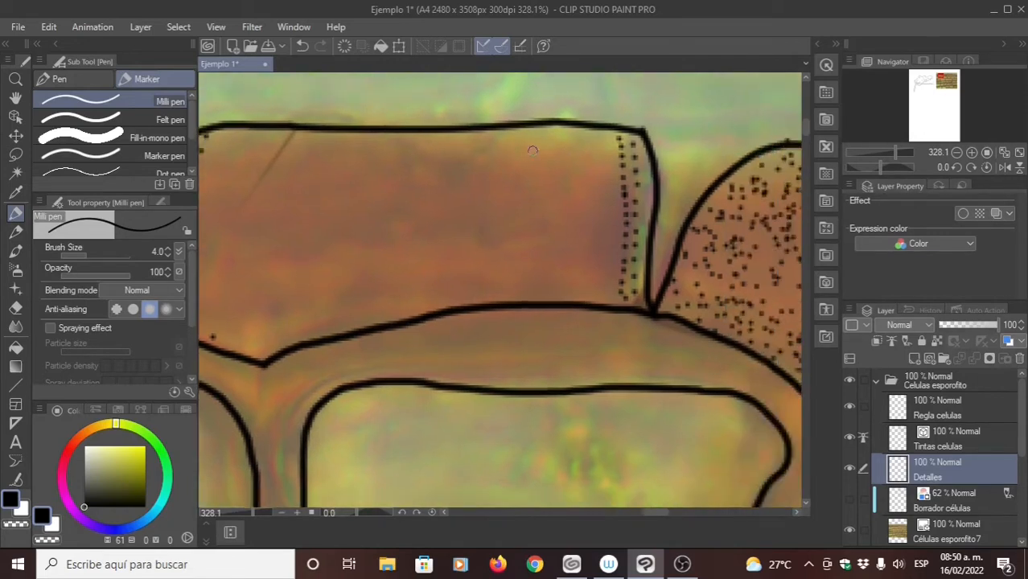
pyautogui.click(644, 176)
pyautogui.click(645, 192)
pyautogui.click(645, 202)
pyautogui.click(644, 214)
pyautogui.click(643, 227)
pyautogui.click(641, 242)
pyautogui.click(640, 252)
pyautogui.click(638, 263)
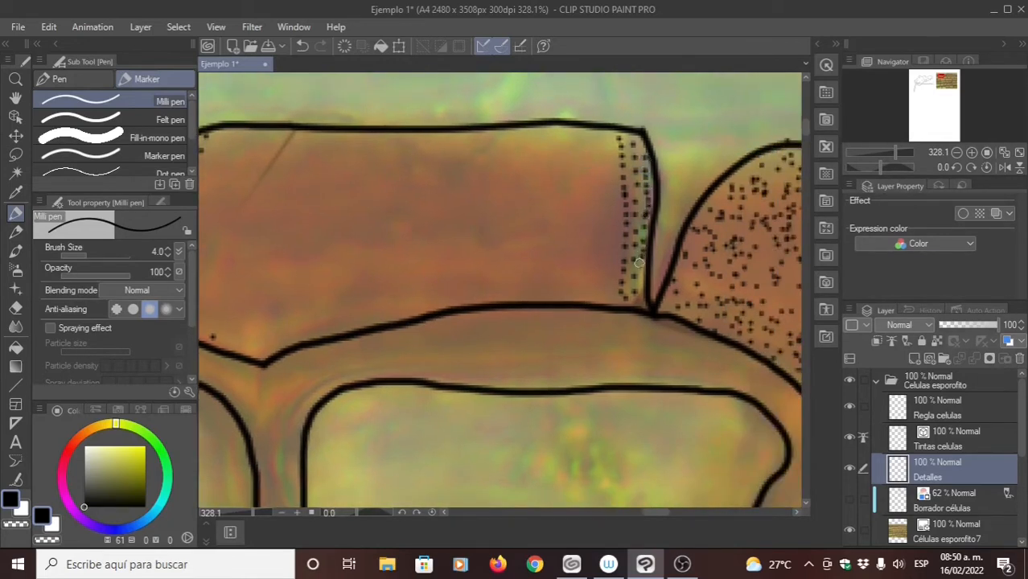
# - Stipple another column of dots on the inner side of the brown cell's right-edge shading, from bottom to top
pyautogui.click(613, 297)
pyautogui.click(614, 288)
pyautogui.click(615, 278)
pyautogui.click(616, 267)
pyautogui.click(615, 258)
pyautogui.click(616, 249)
pyautogui.click(615, 240)
pyautogui.click(613, 231)
pyautogui.click(614, 222)
pyautogui.click(612, 211)
pyautogui.click(611, 200)
pyautogui.click(608, 189)
pyautogui.click(606, 176)
pyautogui.click(603, 164)
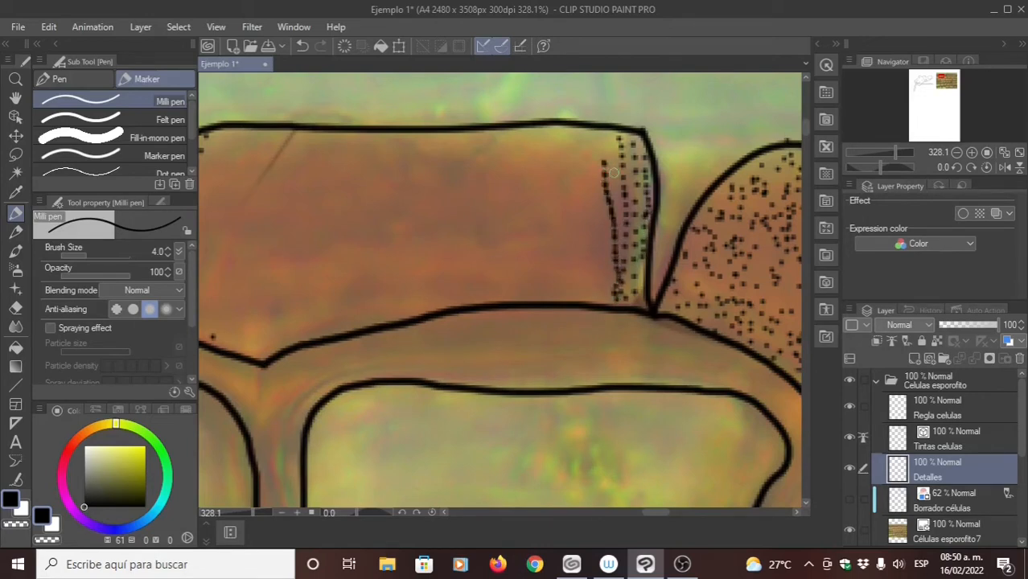
# - Thicken the stippled shading with extra dots around the brown cell's upper-right corner
pyautogui.click(613, 173)
pyautogui.click(616, 196)
pyautogui.click(612, 183)
pyautogui.click(611, 172)
pyautogui.click(611, 161)
pyautogui.click(611, 149)
pyautogui.click(607, 140)
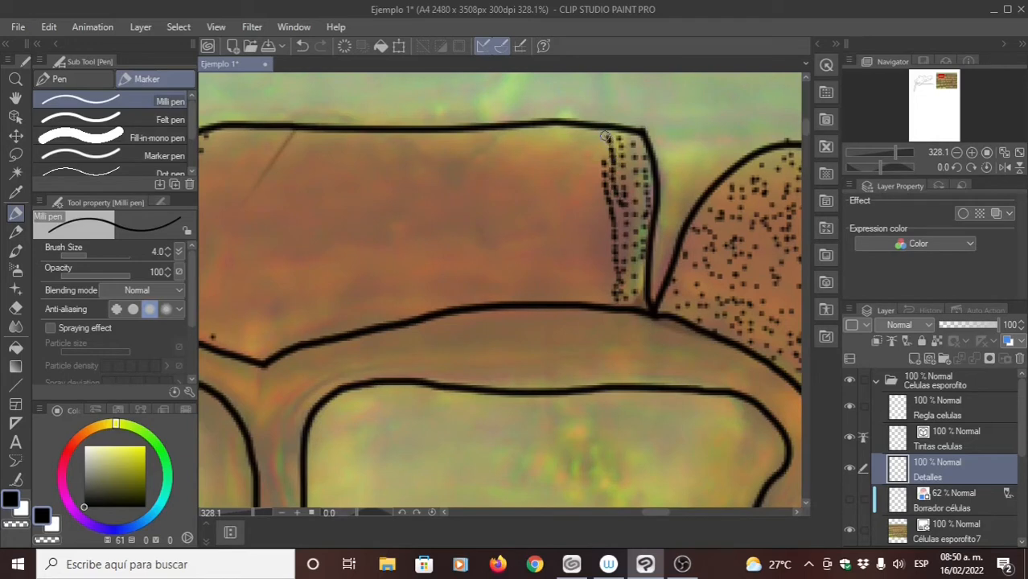
pyautogui.click(599, 134)
pyautogui.click(591, 139)
pyautogui.click(596, 143)
pyautogui.click(603, 152)
pyautogui.click(602, 157)
pyautogui.click(595, 162)
pyautogui.click(595, 171)
pyautogui.click(598, 184)
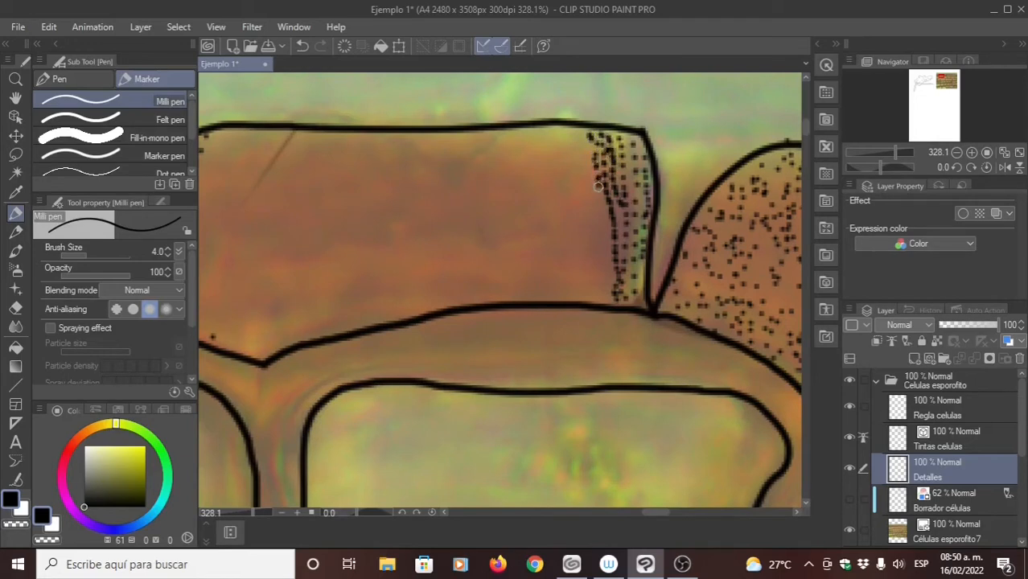
pyautogui.click(598, 195)
pyautogui.click(600, 204)
# - Erase the stippled dots along both edges of the brown cell on Detalles with the Hard eraser
pyautogui.moveTo(360, 280)
pyautogui.mouseDown()
pyautogui.moveTo(396, 303)
pyautogui.moveTo(393, 314)
pyautogui.mouseUp()
pyautogui.press('e')
pyautogui.moveTo(330, 264); pyautogui.dragTo(453, 251)
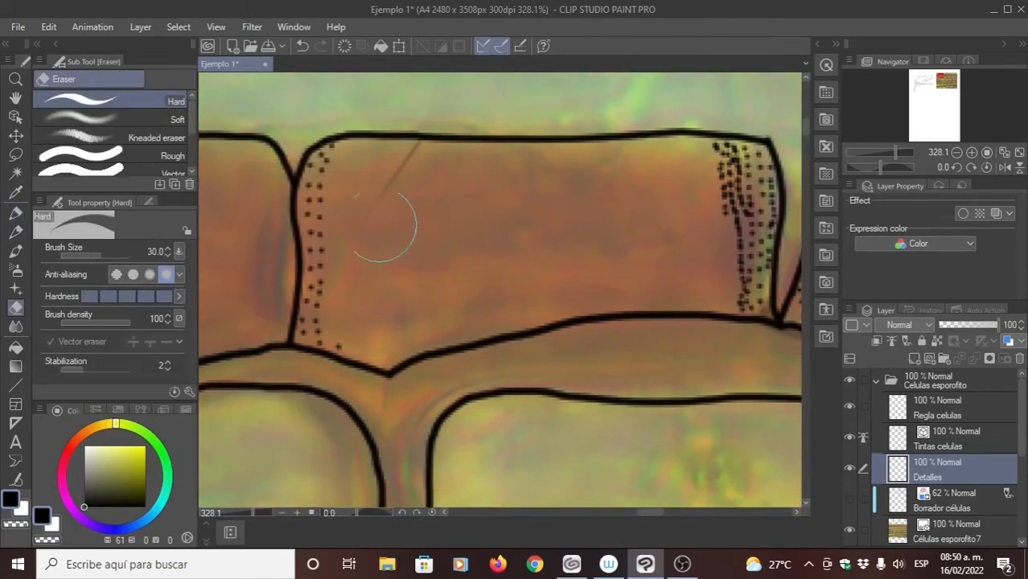
pyautogui.moveTo(332, 153)
pyautogui.mouseDown()
pyautogui.moveTo(319, 284)
pyautogui.moveTo(333, 334)
pyautogui.mouseUp()
pyautogui.moveTo(346, 116); pyautogui.dragTo(346, 198)
pyautogui.moveTo(352, 276); pyautogui.dragTo(333, 301)
pyautogui.moveTo(634, 196)
pyautogui.mouseDown()
pyautogui.moveTo(507, 184)
pyautogui.moveTo(387, 240)
pyautogui.mouseUp()
pyautogui.moveTo(485, 301)
pyautogui.mouseDown()
pyautogui.moveTo(495, 354)
pyautogui.moveTo(488, 197)
pyautogui.moveTo(510, 174)
pyautogui.moveTo(472, 234)
pyautogui.moveTo(528, 203)
pyautogui.moveTo(516, 321)
pyautogui.moveTo(493, 340)
pyautogui.mouseUp()
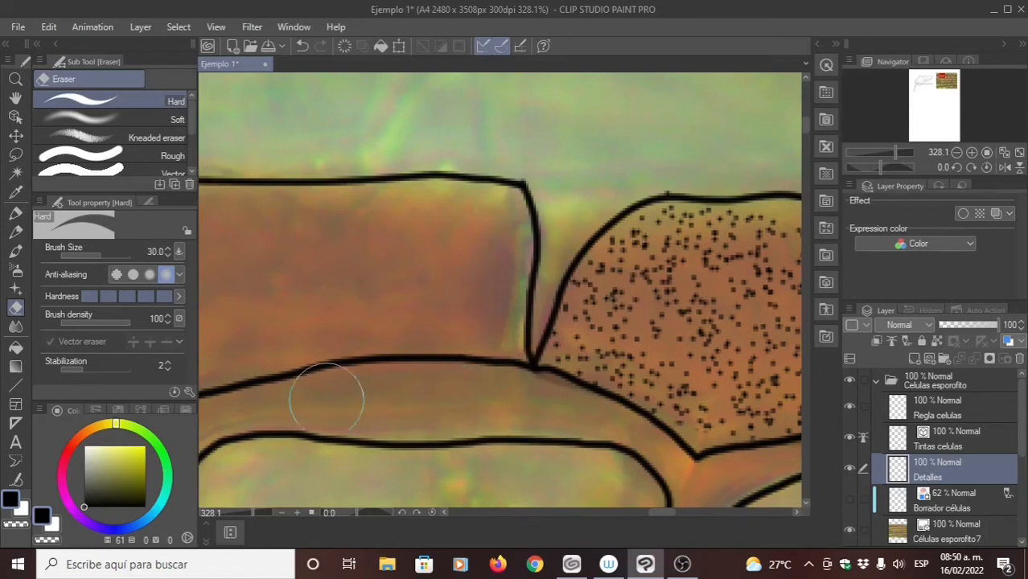
# - Select the Milli pen marker and open its detailed settings for the spraying effect
pyautogui.click(15, 212)
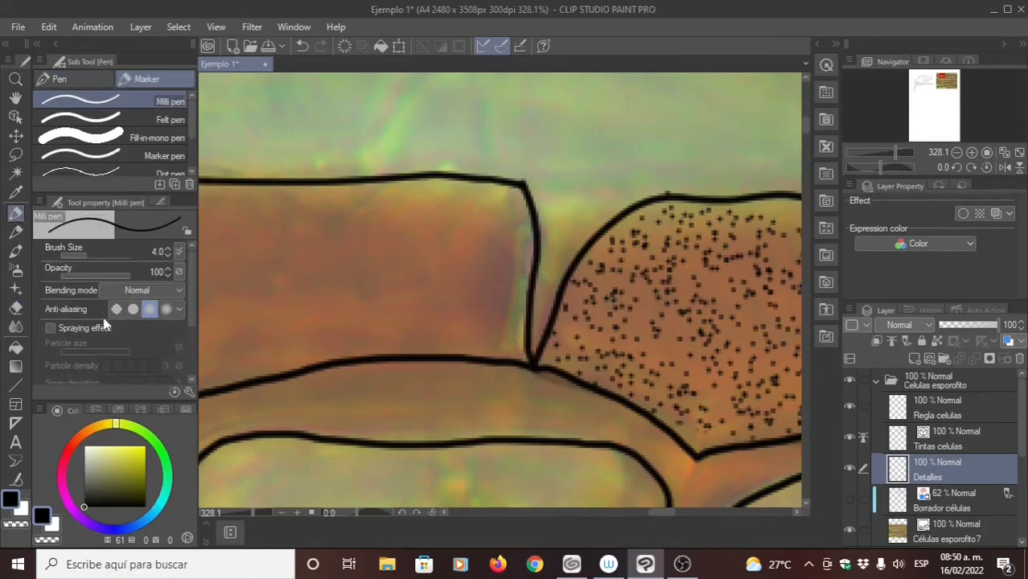
pyautogui.click(189, 394)
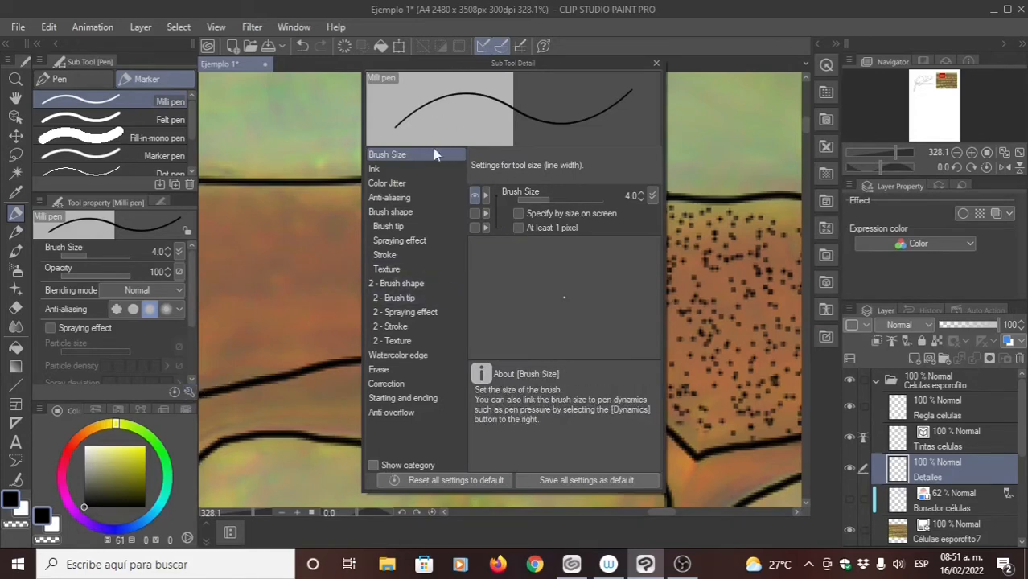
pyautogui.click(418, 242)
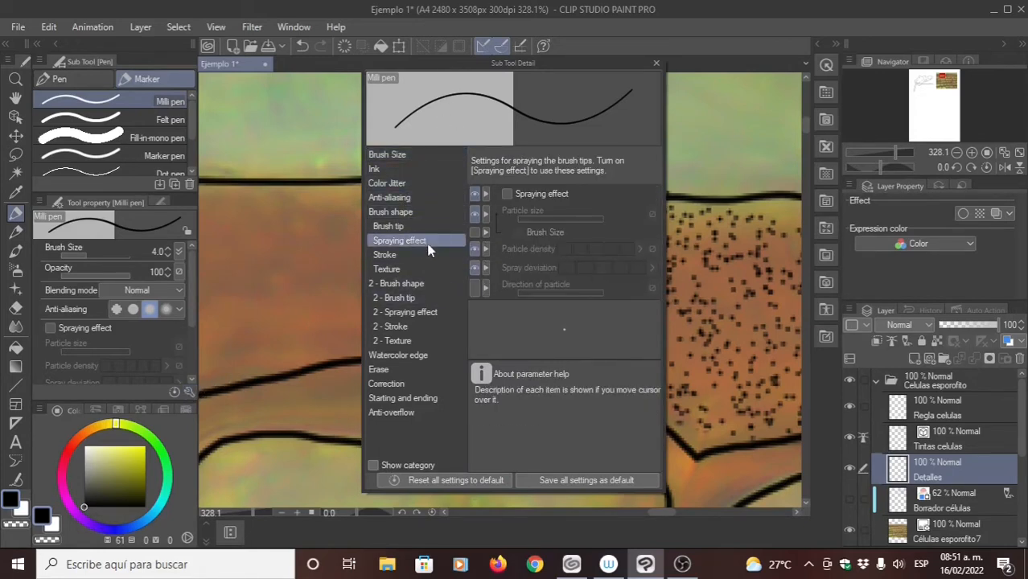
# - Hide Spraying effect, Particle size, Particle density and Spray deviation from the Milli pen's tool properties
pyautogui.click(474, 194)
pyautogui.click(475, 214)
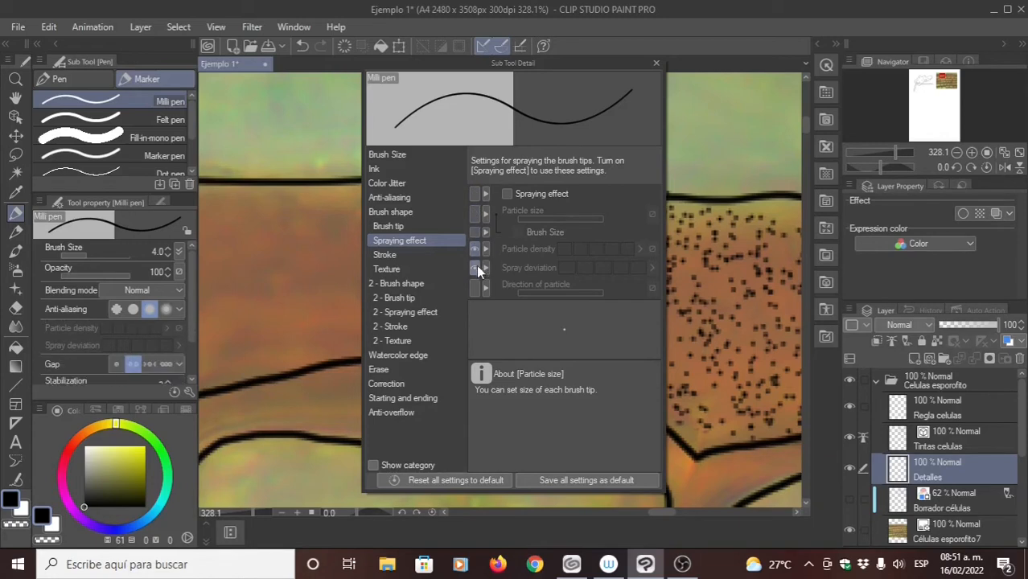
pyautogui.click(476, 268)
pyautogui.click(475, 249)
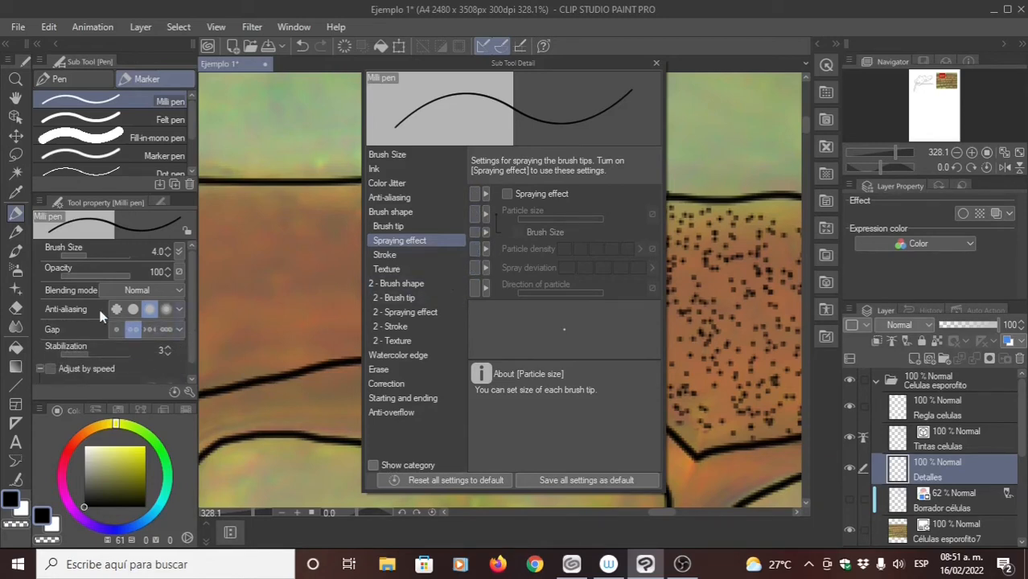
# - Make the four hidden spraying settings visible again in the Milli pen's tool properties
pyautogui.click(476, 268)
pyautogui.click(475, 250)
pyautogui.click(475, 213)
pyautogui.click(474, 194)
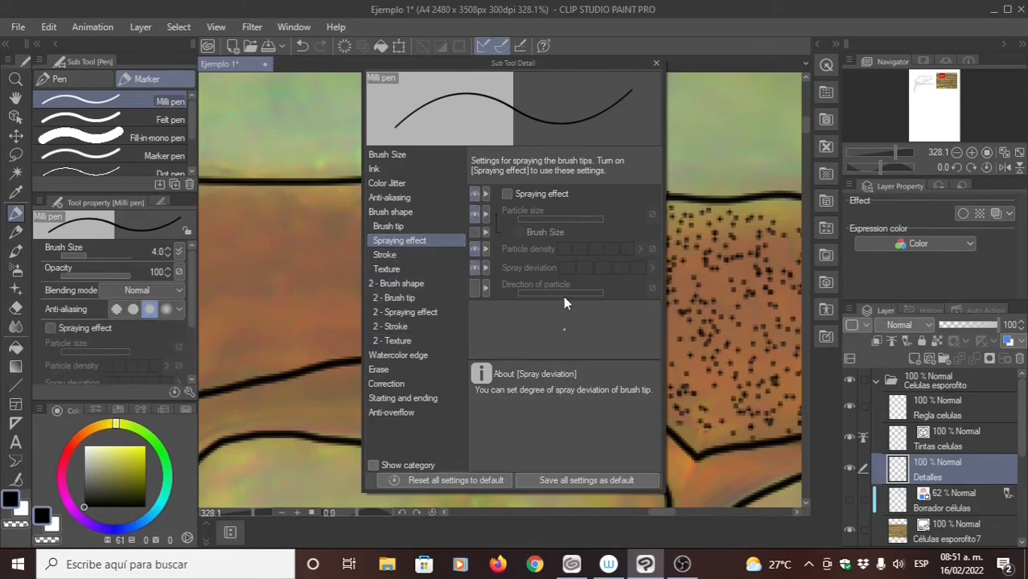
# - Examine the Gap options in the Milli pen's Stroke settings and close the detailed settings
pyautogui.click(409, 252)
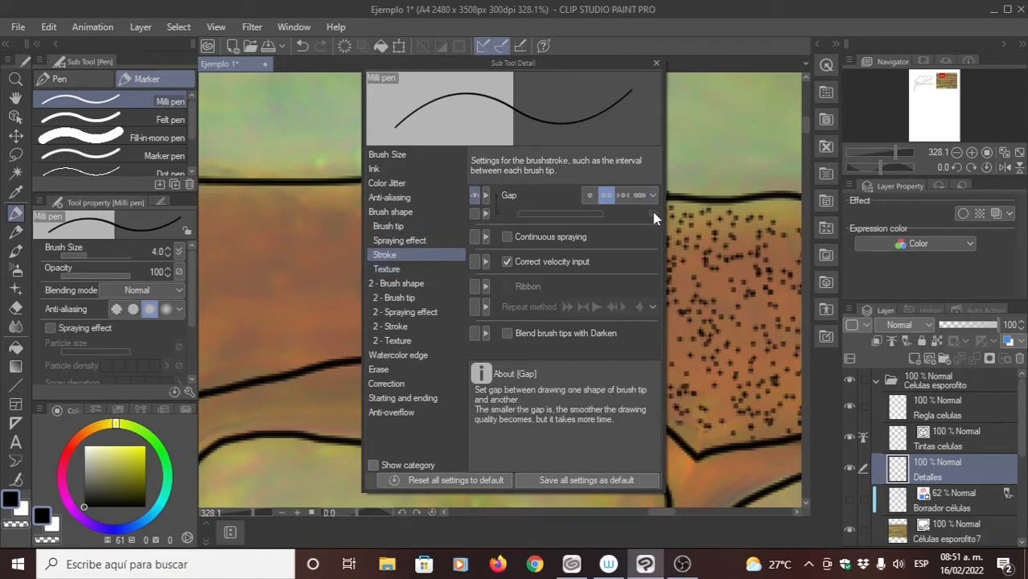
pyautogui.click(623, 195)
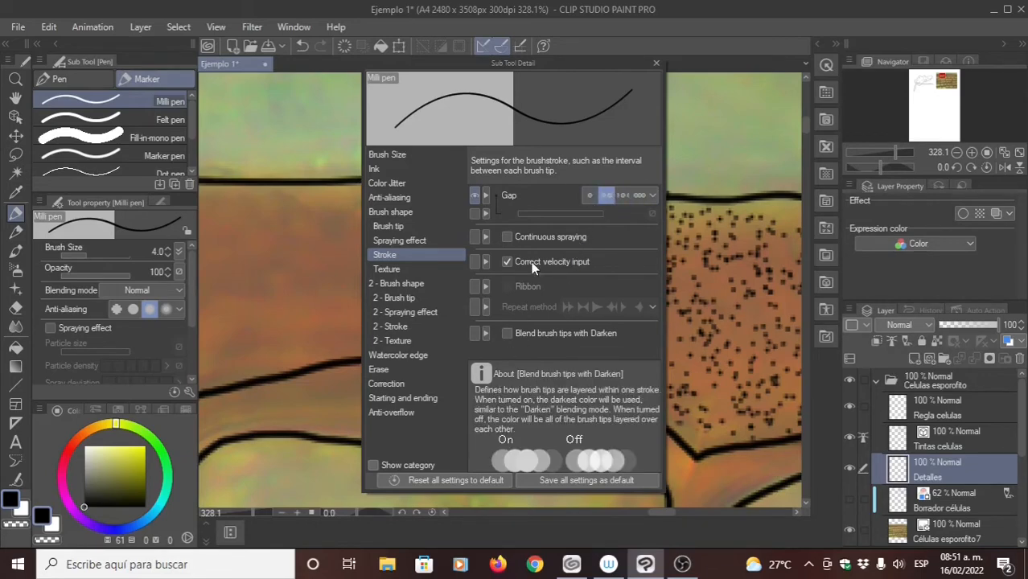
pyautogui.click(657, 62)
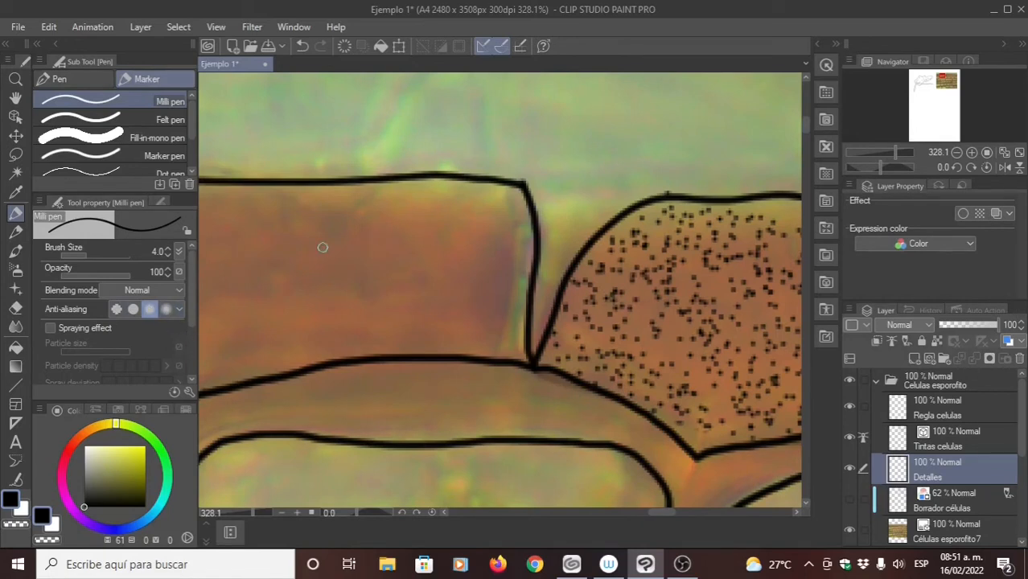
# - Draw three plain test lines with the Milli pen inside the brown cell and undo them
pyautogui.moveTo(249, 275); pyautogui.dragTo(460, 249)
pyautogui.moveTo(254, 232); pyautogui.dragTo(424, 303)
pyautogui.moveTo(261, 328); pyautogui.dragTo(433, 321)
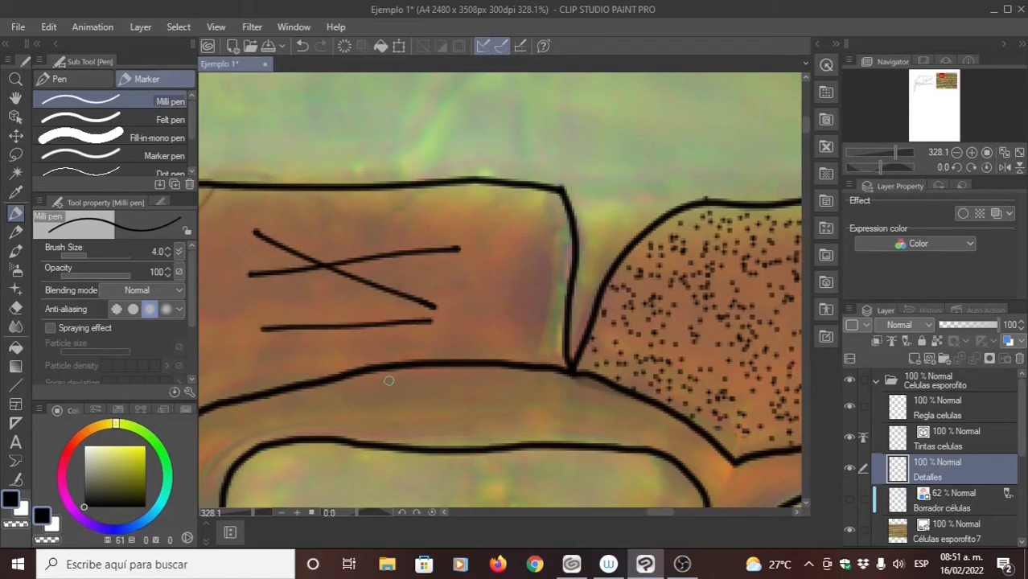
pyautogui.hotkey('ctrl', 'z')
pyautogui.hotkey('ctrl', 'z')
pyautogui.hotkey('ctrl', 'z')
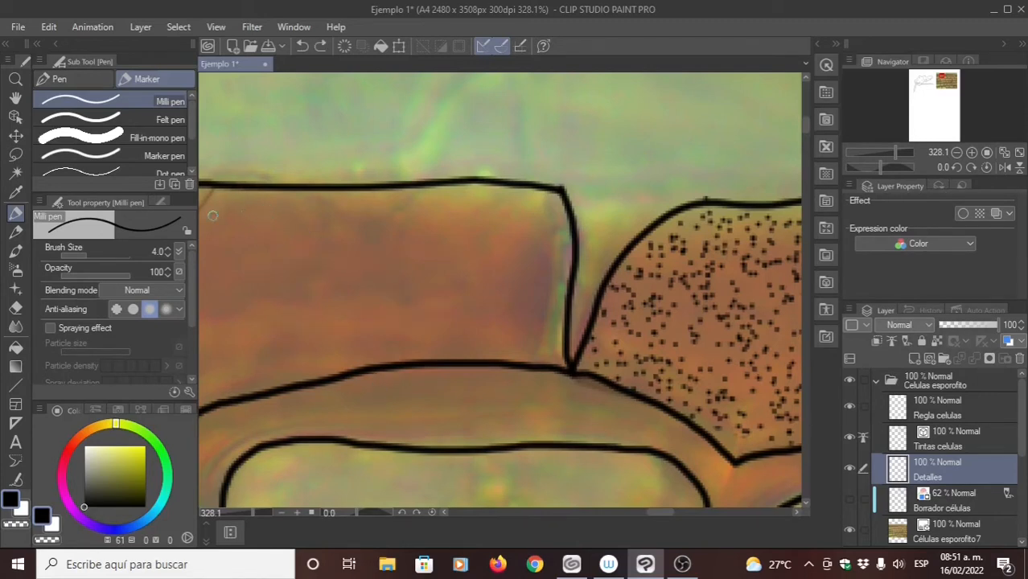
# - Turn on the Milli pen's spraying effect and raise its particle density to the highest level
pyautogui.click(50, 327)
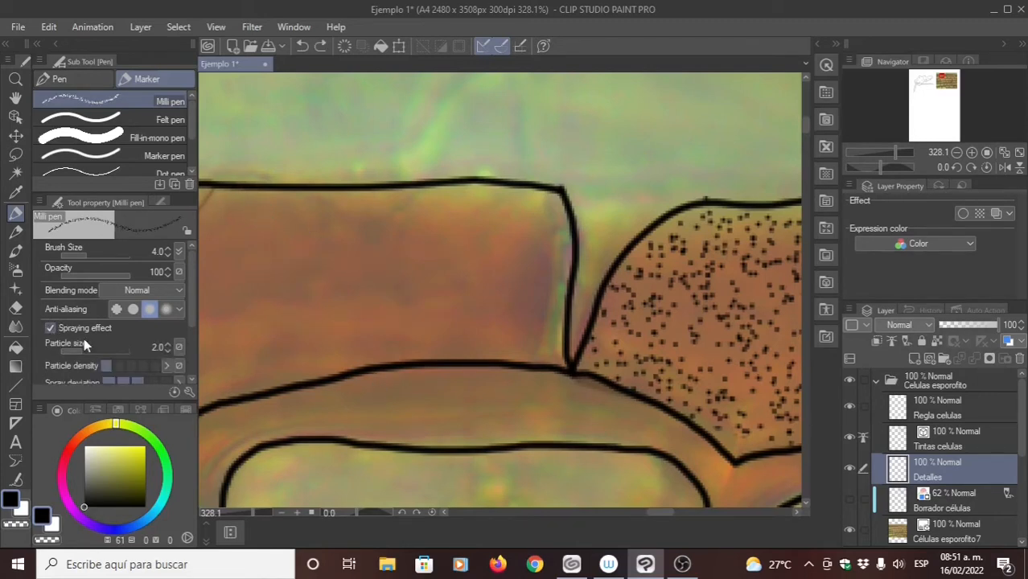
pyautogui.scroll(-3, 193, 337)
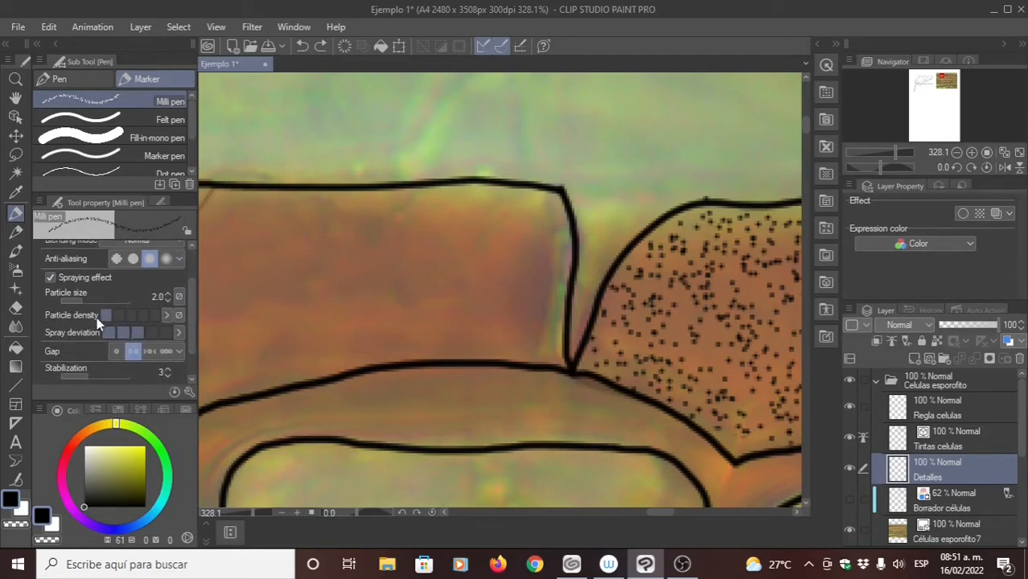
pyautogui.click(117, 315)
pyautogui.click(131, 315)
pyautogui.click(143, 315)
pyautogui.click(154, 316)
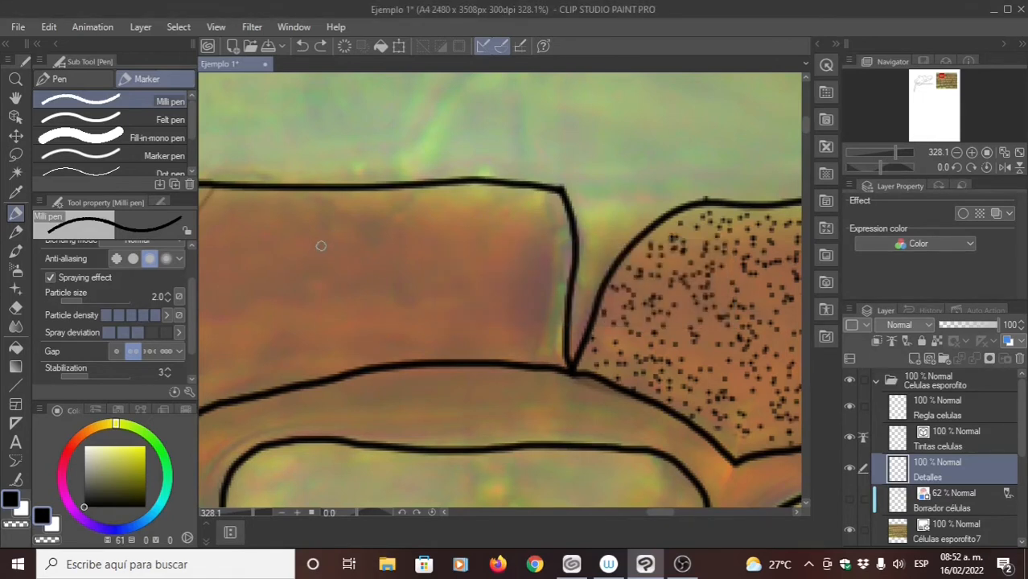
# - Test the maximum particle density with a line across the brown cell's upper part and undo it
pyautogui.moveTo(352, 261); pyautogui.dragTo(473, 243)
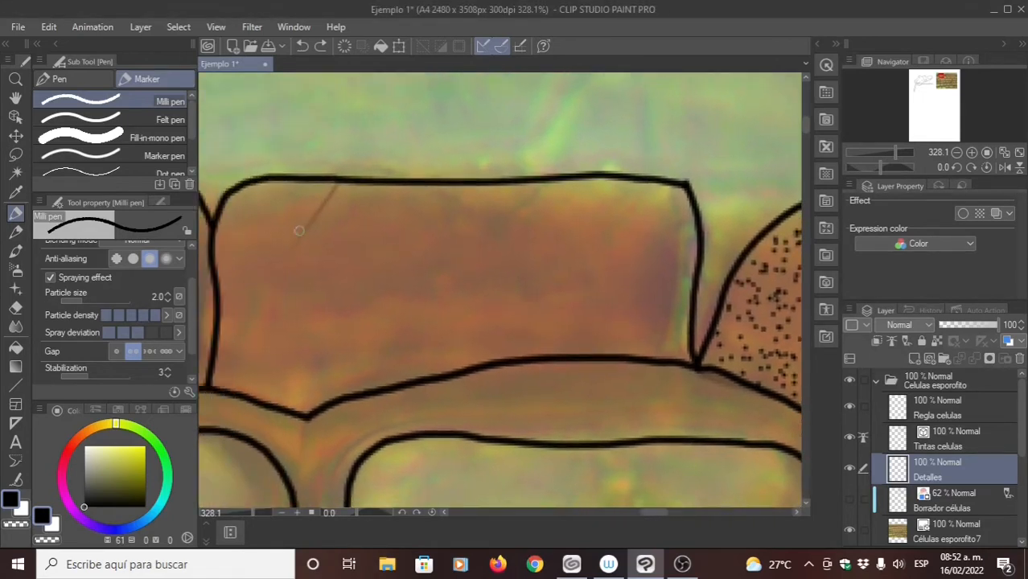
pyautogui.moveTo(288, 229); pyautogui.dragTo(630, 241)
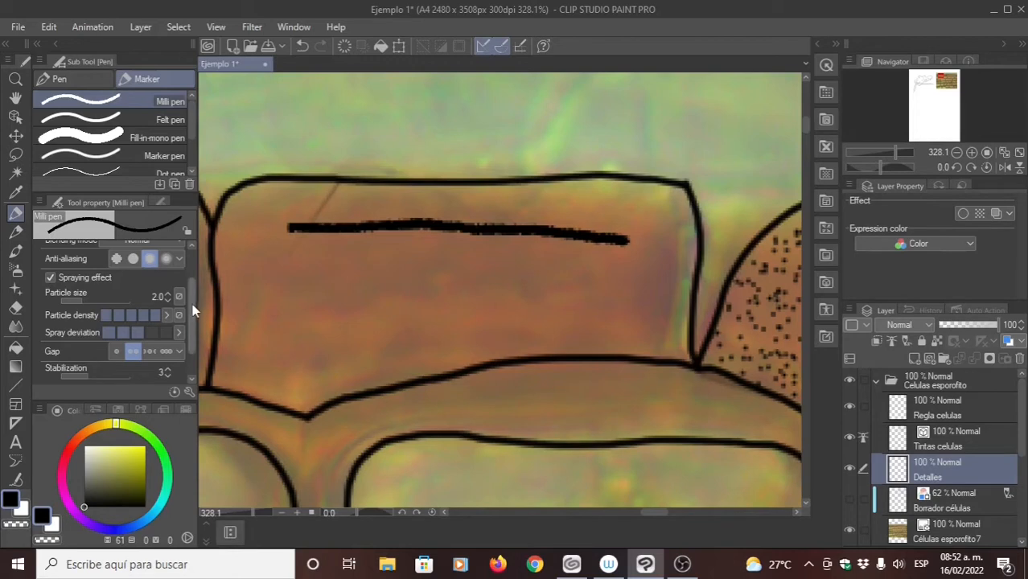
pyautogui.scroll(2, 192, 303)
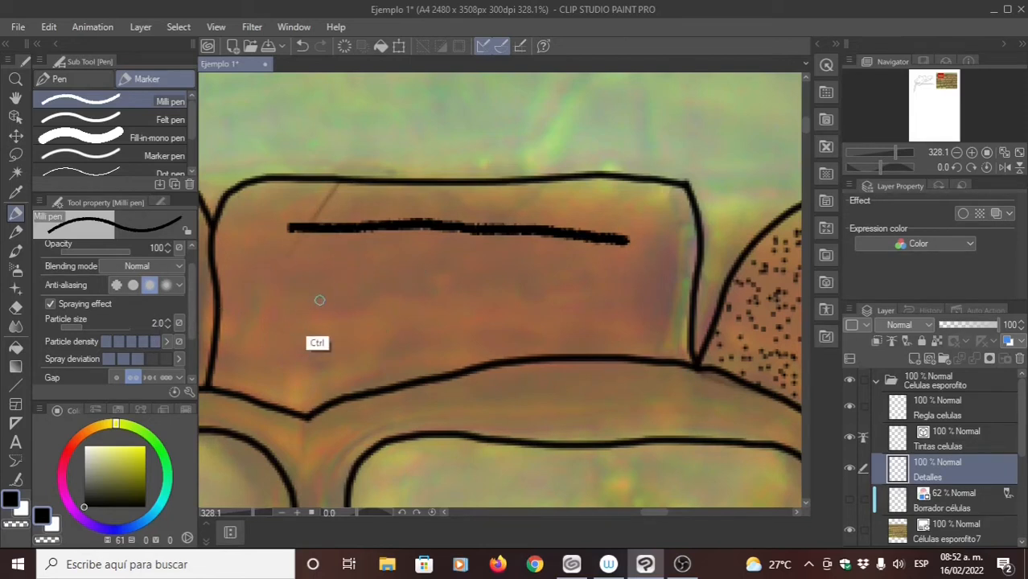
pyautogui.hotkey('ctrl', 'z')
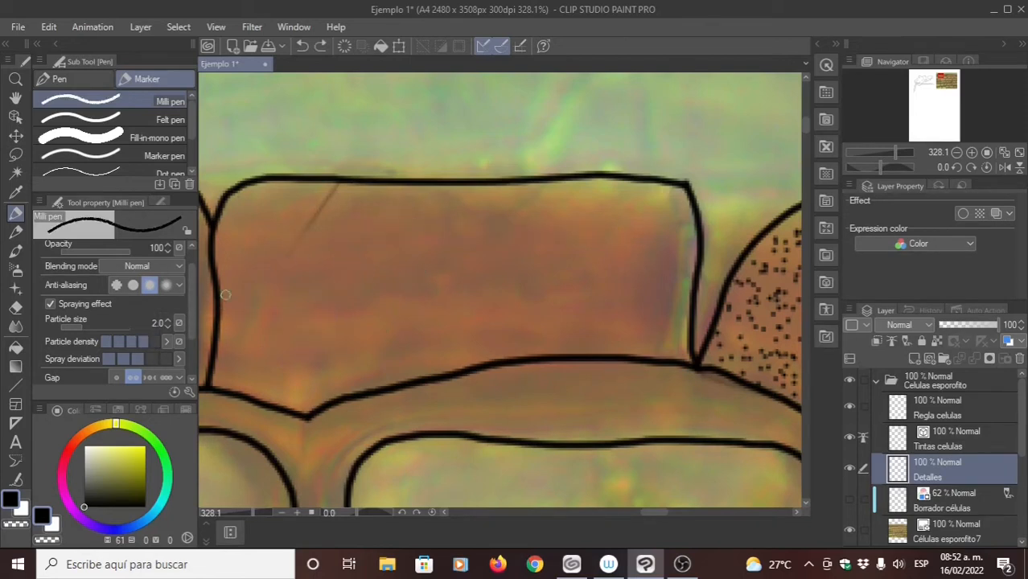
# - Lower the particle density level by level to the minimum, testing each level with a line across the brown cell and undoing it
pyautogui.moveTo(297, 239); pyautogui.dragTo(560, 219)
pyautogui.hotkey('ctrl', 'z')
pyautogui.click(136, 343)
pyautogui.moveTo(325, 227); pyautogui.dragTo(553, 226)
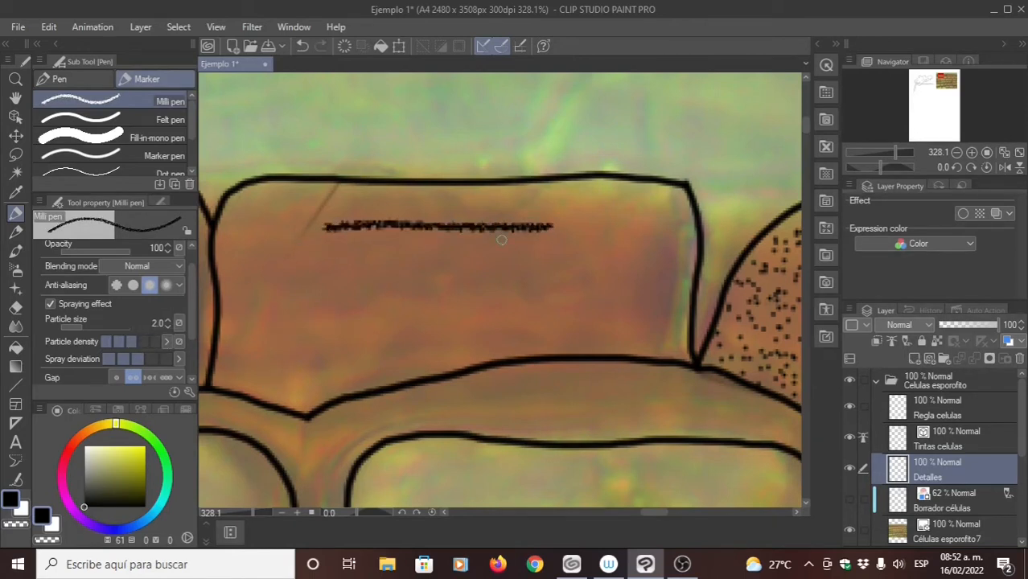
pyautogui.hotkey('ctrl', 'z')
pyautogui.click(120, 341)
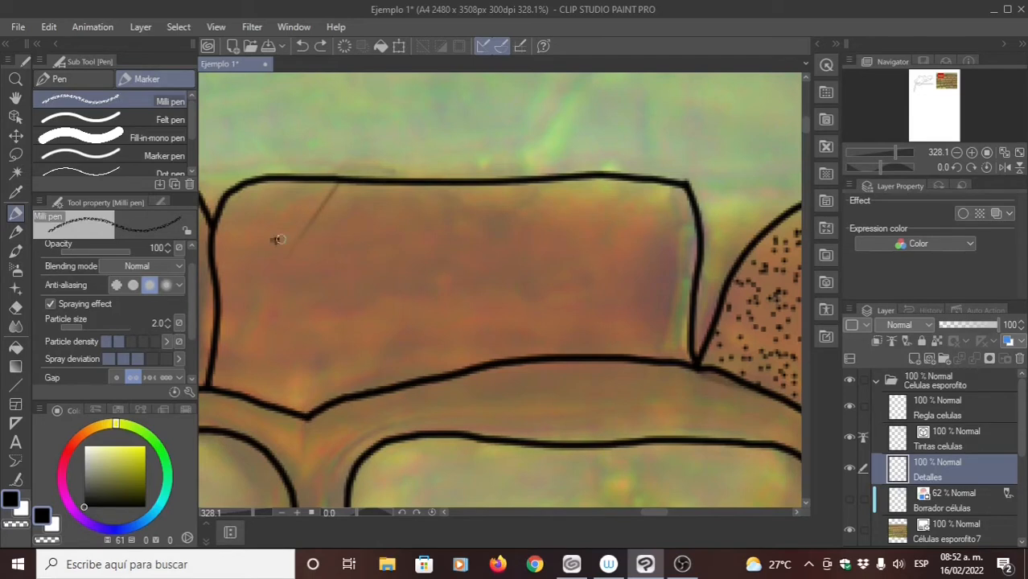
pyautogui.moveTo(275, 239); pyautogui.dragTo(563, 232)
pyautogui.hotkey('ctrl', 'z')
pyautogui.click(113, 341)
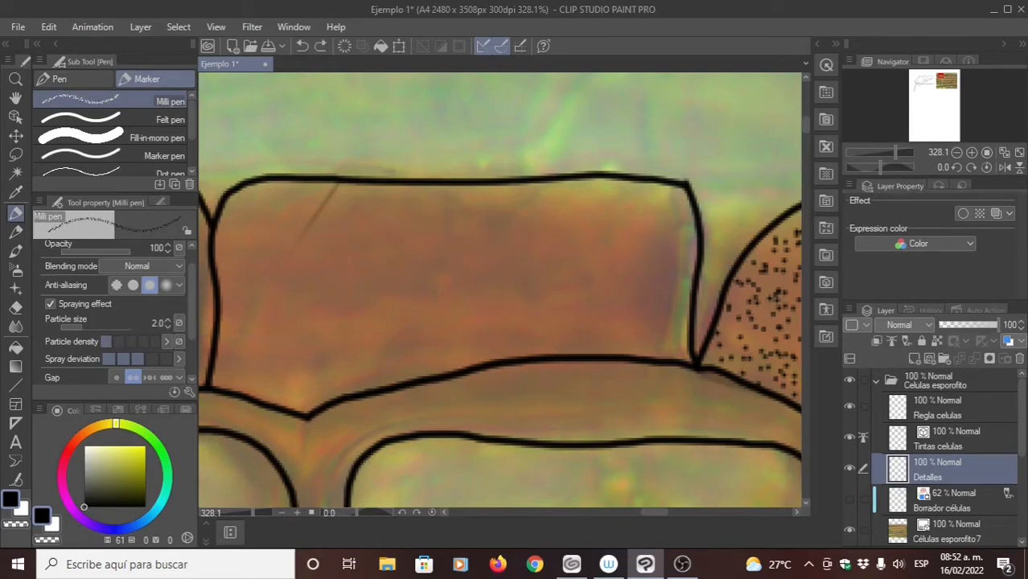
pyautogui.moveTo(272, 254)
pyautogui.mouseDown()
pyautogui.moveTo(350, 236)
pyautogui.moveTo(583, 235)
pyautogui.mouseUp()
pyautogui.moveTo(461, 282)
pyautogui.mouseDown()
pyautogui.moveTo(362, 269)
pyautogui.moveTo(456, 272)
pyautogui.mouseUp()
pyautogui.hotkey('ctrl', 'z')
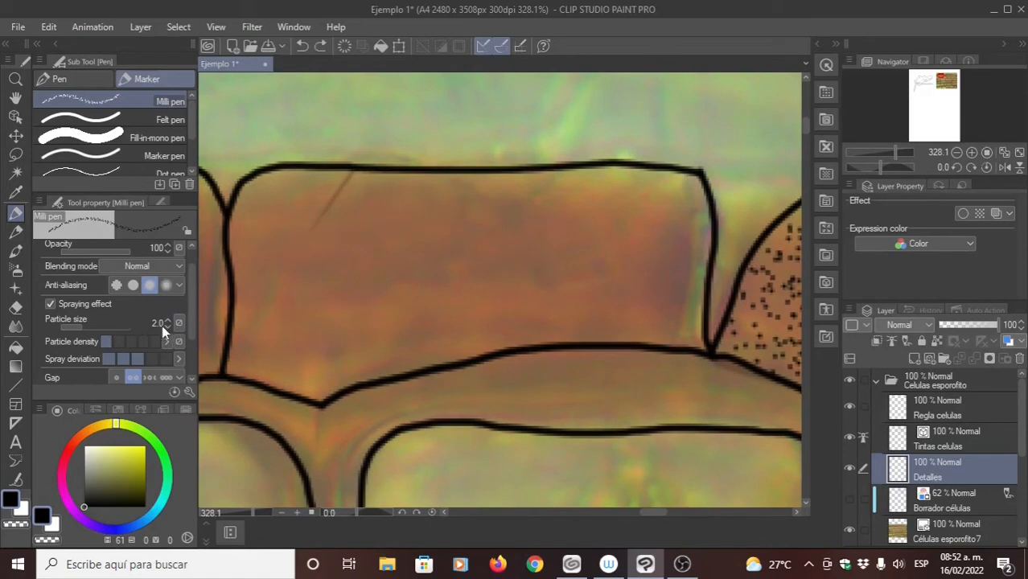
# - Set the particle size to 5.0 and try it with lines across the brown cell, undoing each one
pyautogui.click(167, 321)
pyautogui.click(167, 321)
pyautogui.click(167, 321)
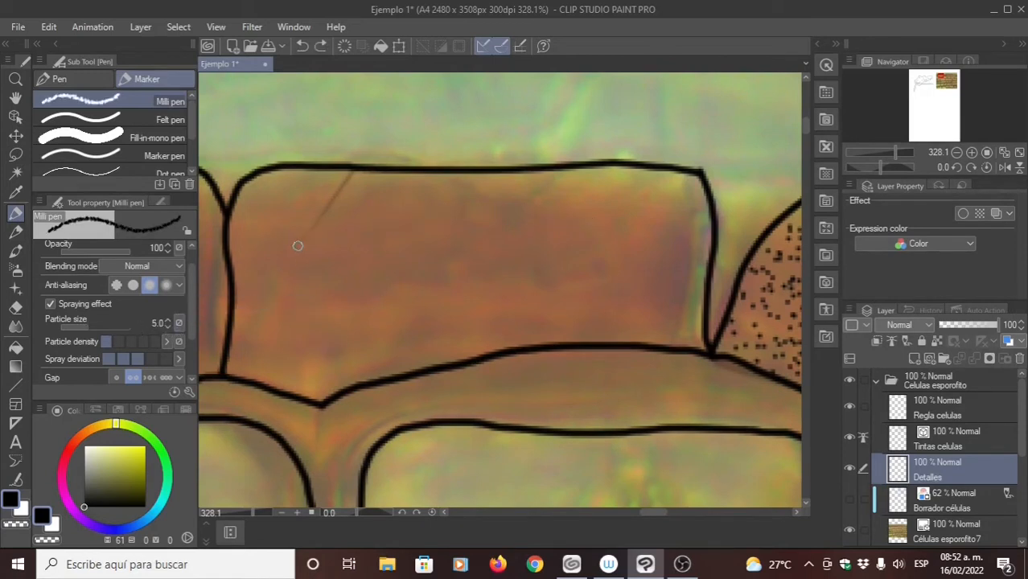
pyautogui.moveTo(298, 246)
pyautogui.mouseDown()
pyautogui.moveTo(544, 222)
pyautogui.moveTo(655, 233)
pyautogui.mouseUp()
pyautogui.hotkey('ctrl', 'z')
pyautogui.moveTo(326, 256); pyautogui.dragTo(553, 235)
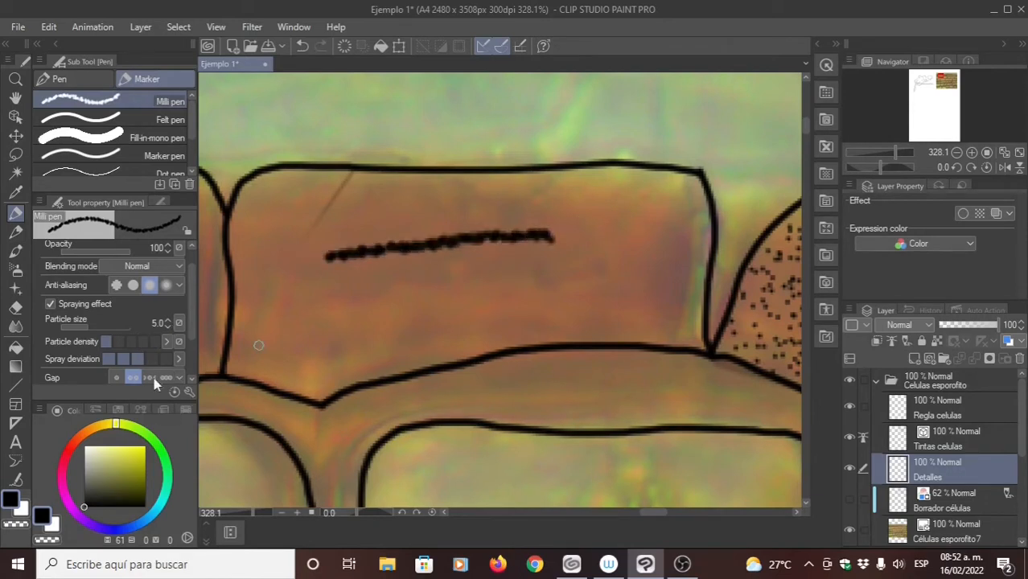
pyautogui.hotkey('ctrl', 'z')
# - Try the spray deviation at two bars and at one bar with lines across the brown cell, undoing both lines
pyautogui.click(126, 359)
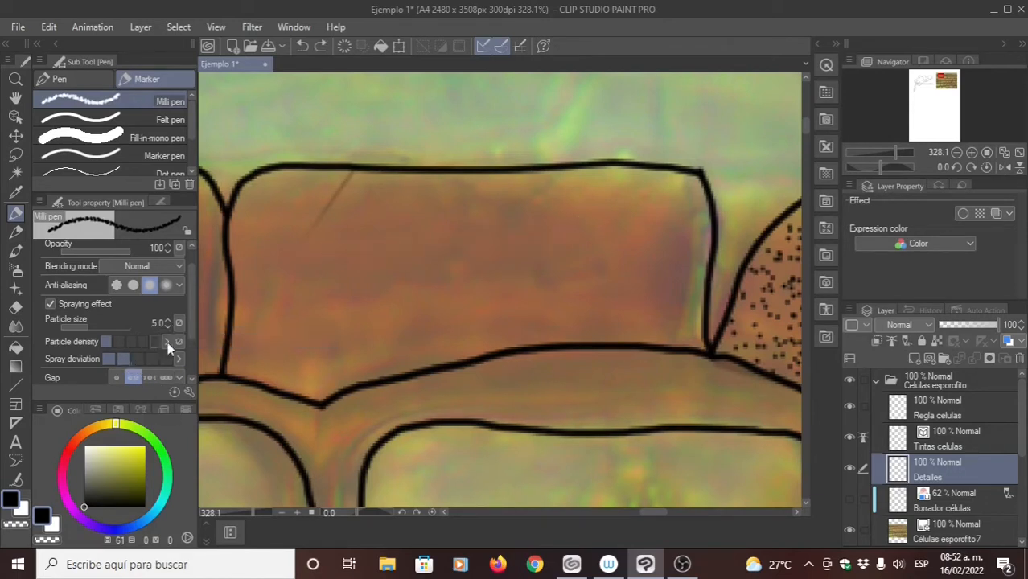
pyautogui.moveTo(290, 248)
pyautogui.mouseDown()
pyautogui.moveTo(519, 221)
pyautogui.moveTo(667, 231)
pyautogui.mouseUp()
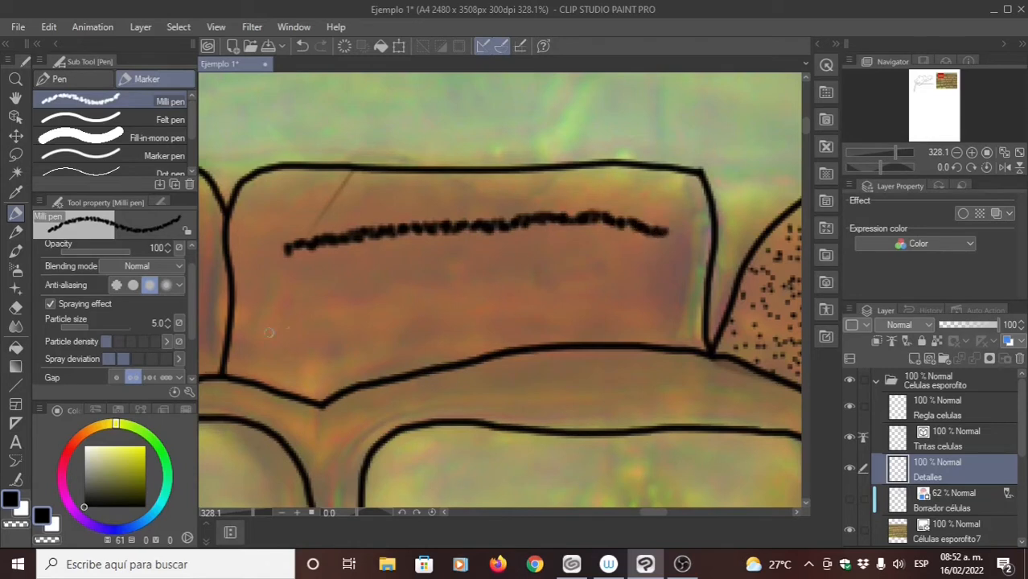
pyautogui.hotkey('ctrl', 'z')
pyautogui.click(107, 359)
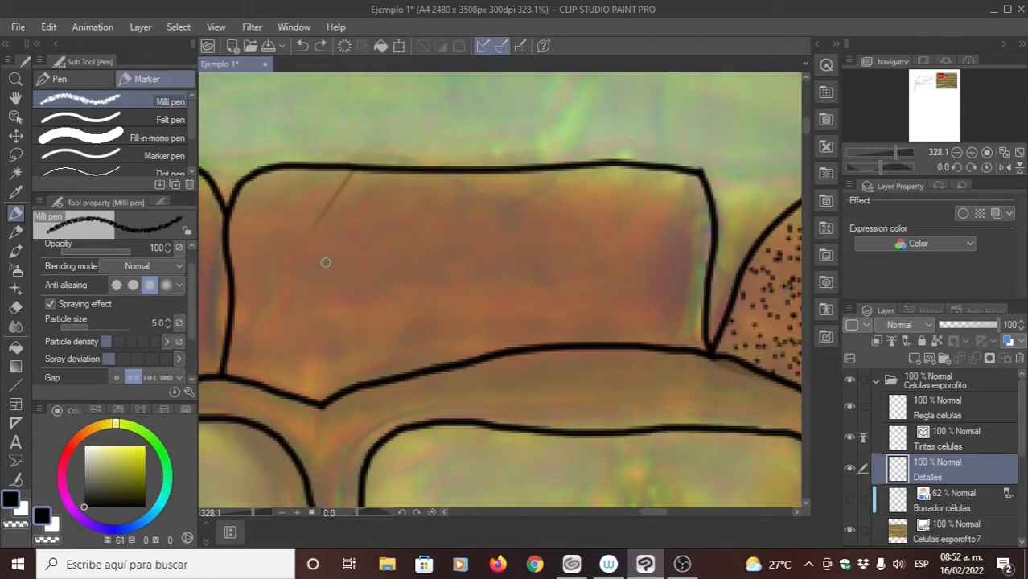
pyautogui.moveTo(300, 242); pyautogui.dragTo(656, 220)
pyautogui.hotkey('ctrl', 'z')
# - Test the maximum spray deviation with a line across the brown cell, undo it, and set the deviation to two bars
pyautogui.click(165, 361)
pyautogui.moveTo(317, 243); pyautogui.dragTo(661, 240)
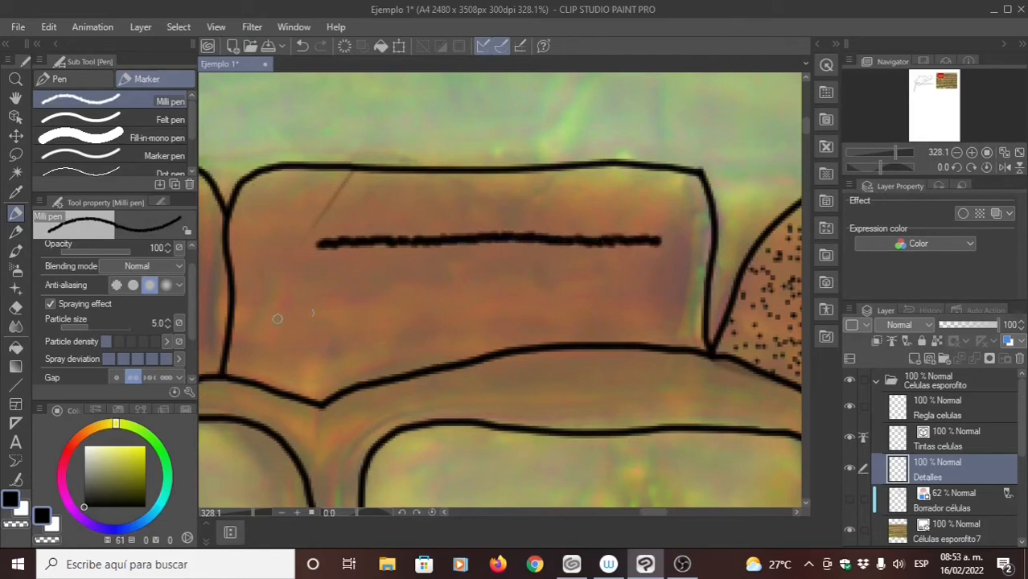
pyautogui.hotkey('ctrl', 'z')
pyautogui.click(122, 359)
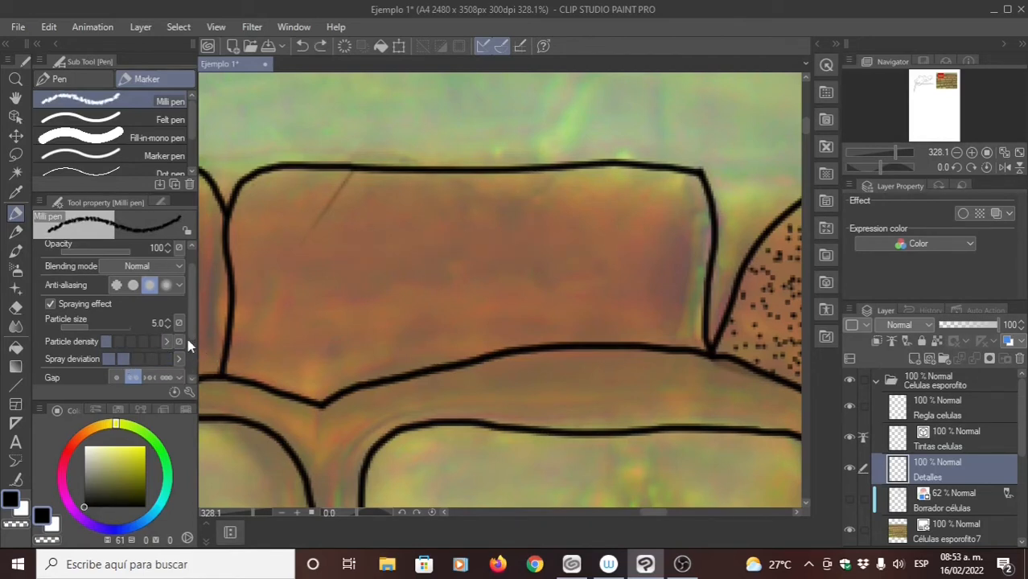
# - Try the first Gap option with a line across the brown cell, undo the line, and return Gap to the second option
pyautogui.scroll(-3, 194, 333)
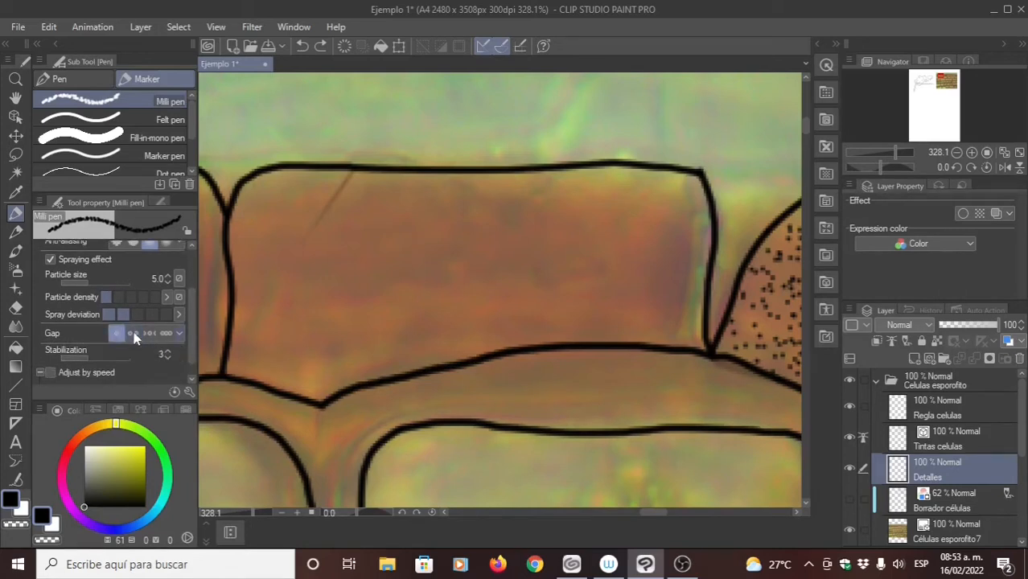
pyautogui.moveTo(347, 252)
pyautogui.mouseDown()
pyautogui.moveTo(528, 234)
pyautogui.moveTo(647, 241)
pyautogui.mouseUp()
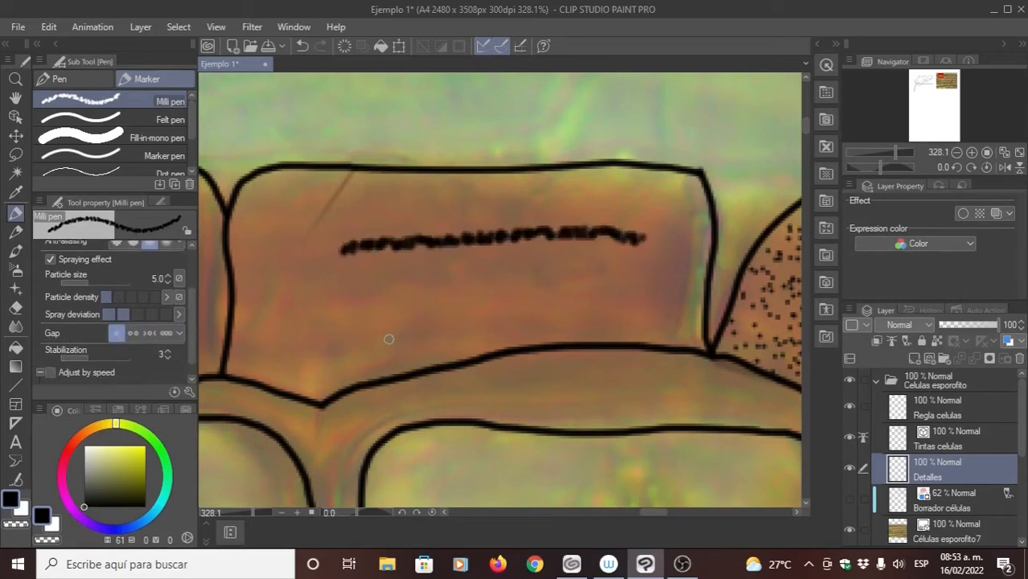
pyautogui.hotkey('ctrl', 'z')
pyautogui.click(133, 333)
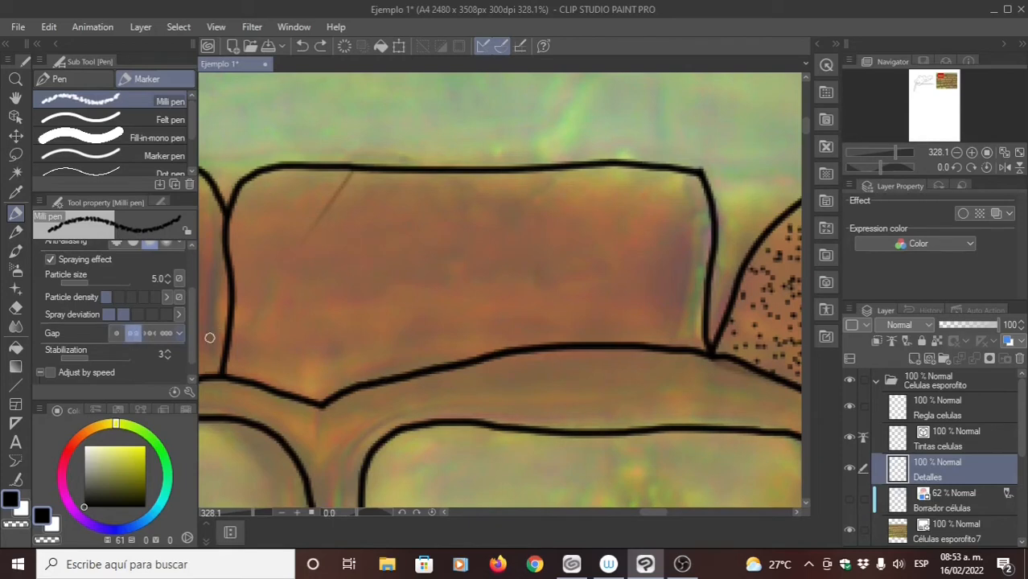
# - Set the Milli pen's particle size to 2.0
pyautogui.scroll(-1, 190, 327)
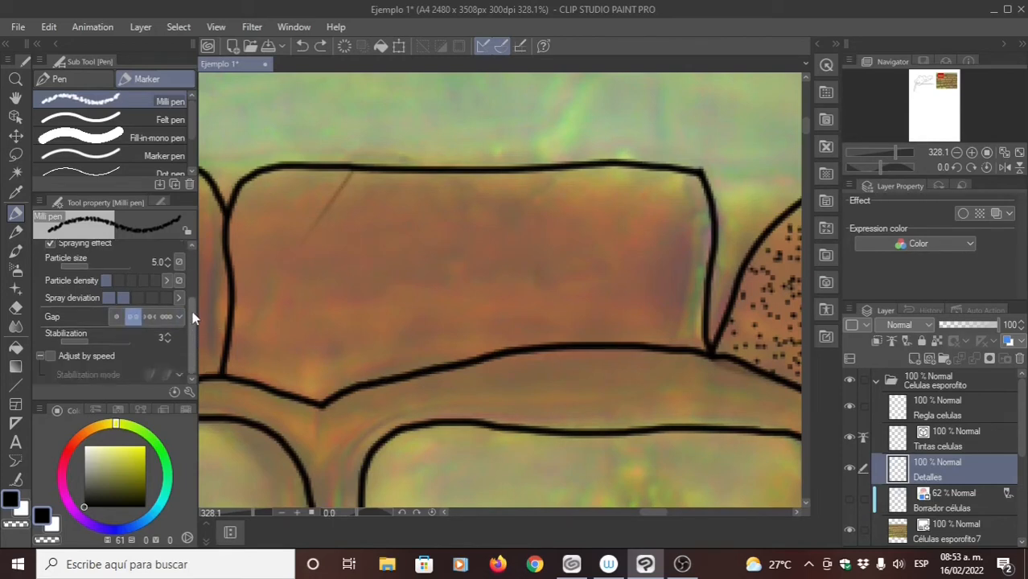
pyautogui.scroll(4, 186, 298)
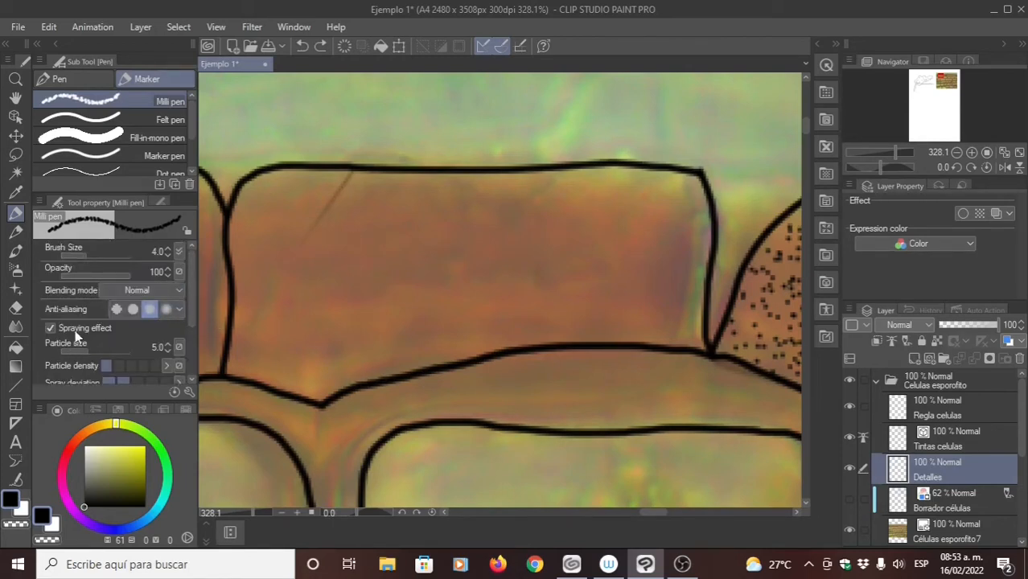
pyautogui.click(167, 350)
pyautogui.click(166, 350)
pyautogui.click(166, 350)
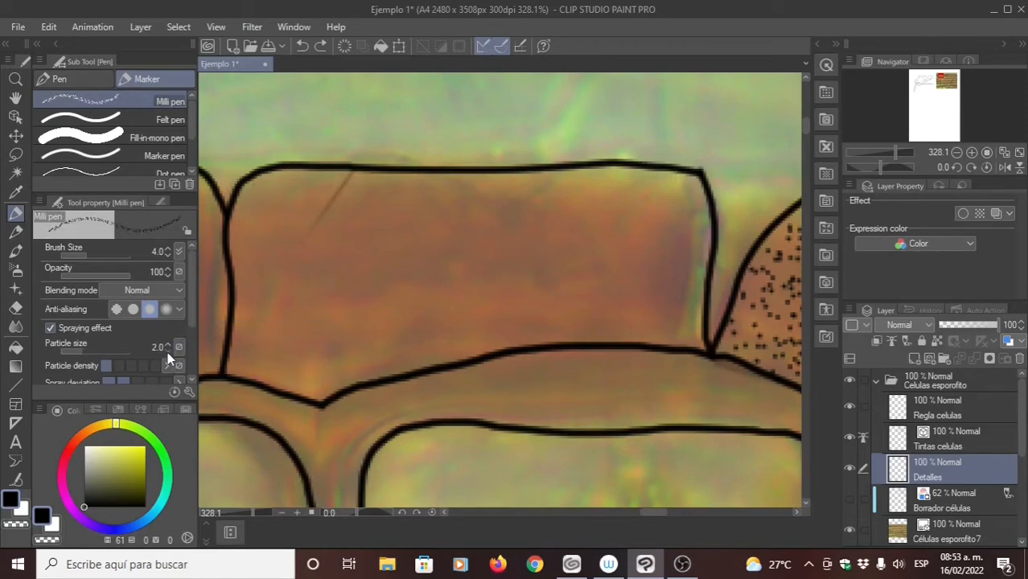
# - Set the Milli pen's brush size to 10 and test a vertical band of dots inside the unshaded brown cell's right edge
pyautogui.hscroll(2, 470, 234)
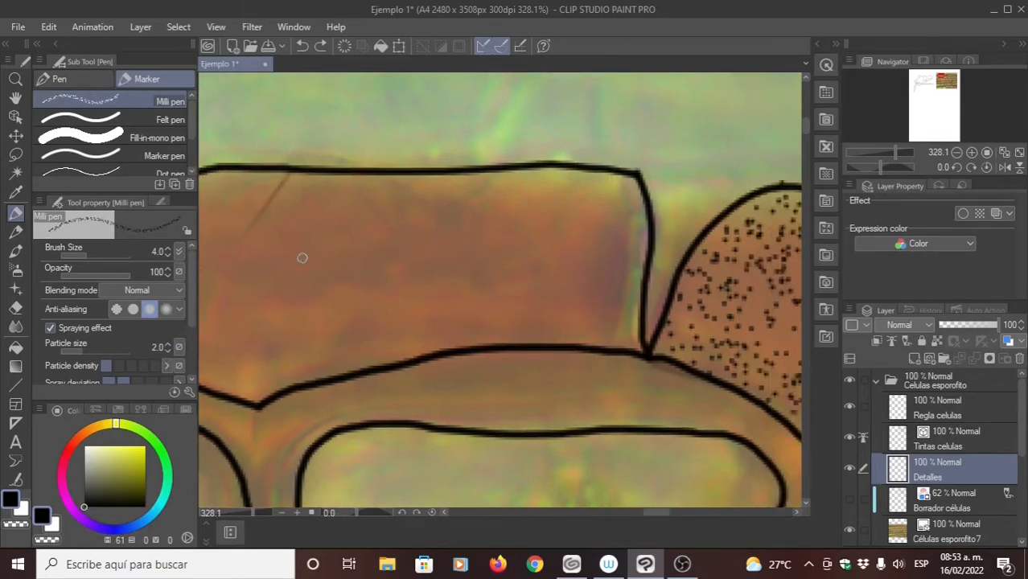
pyautogui.click(159, 253)
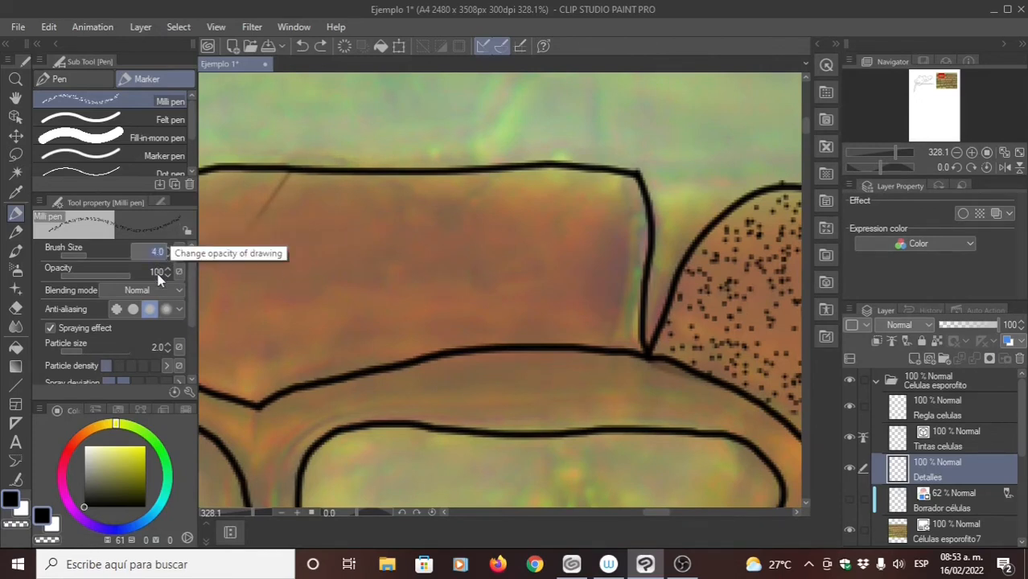
pyautogui.press('Return')
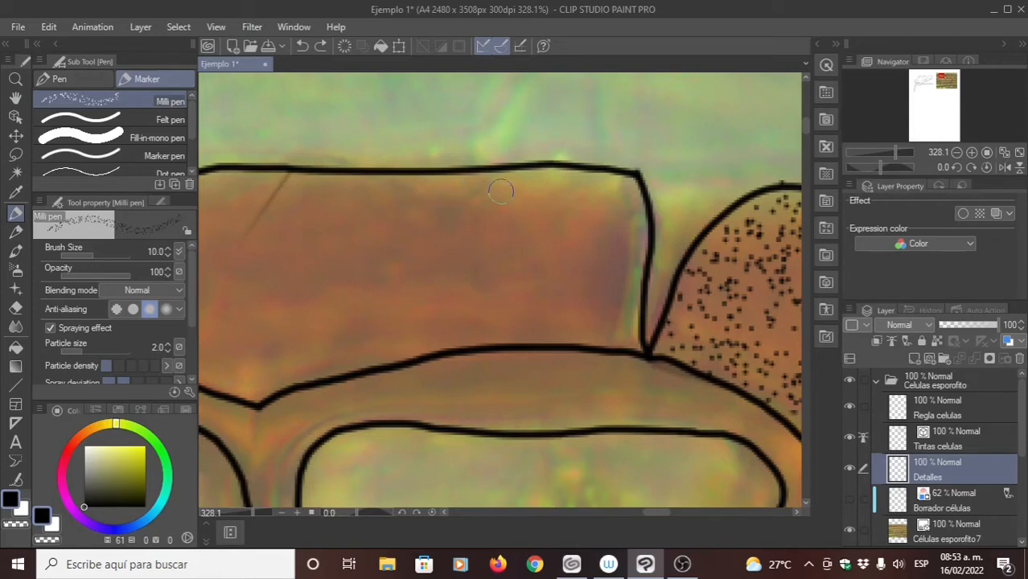
pyautogui.moveTo(626, 185); pyautogui.dragTo(619, 323)
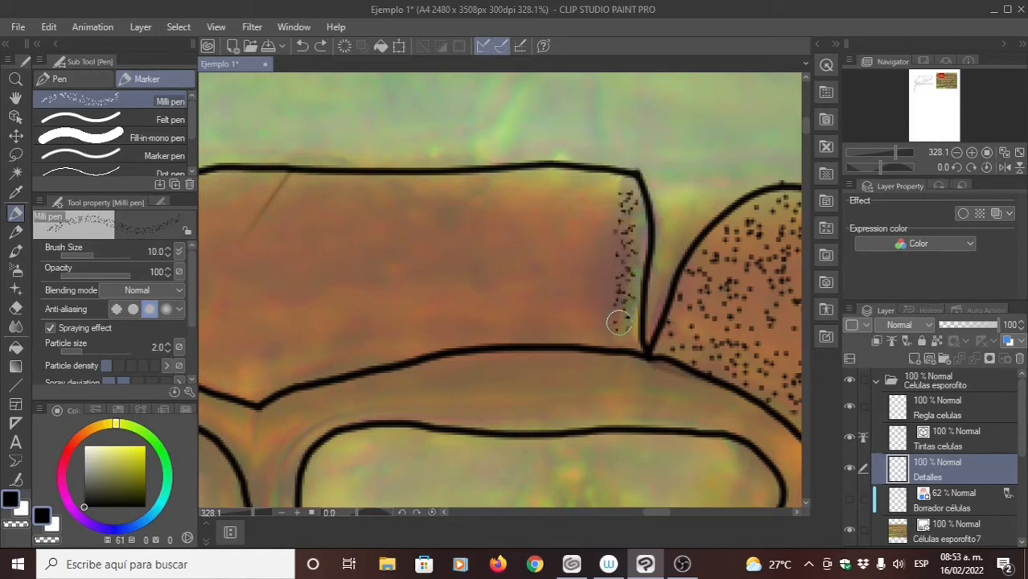
# - Set the Milli pen's brush size to 30 and try stippling across the whole brown cell beside the already stippled one
pyautogui.click(155, 253)
pyautogui.write('30')
pyautogui.press('Return')
pyautogui.moveTo(583, 196)
pyautogui.mouseDown()
pyautogui.moveTo(582, 258)
pyautogui.moveTo(552, 274)
pyautogui.moveTo(384, 272)
pyautogui.moveTo(284, 286)
pyautogui.moveTo(265, 272)
pyautogui.moveTo(356, 233)
pyautogui.moveTo(573, 223)
pyautogui.moveTo(604, 211)
pyautogui.moveTo(579, 207)
pyautogui.mouseUp()
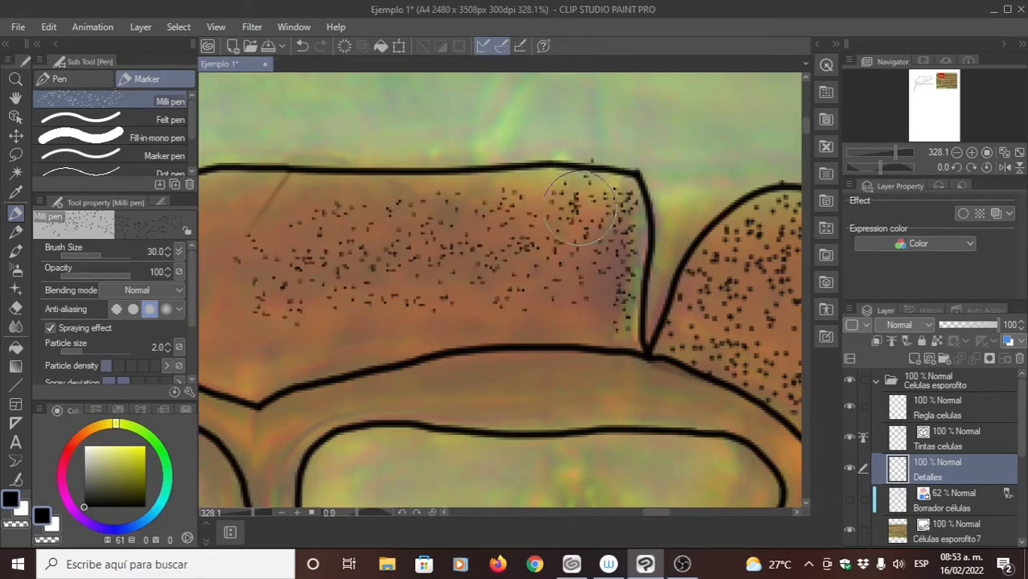
pyautogui.moveTo(316, 235); pyautogui.dragTo(406, 230)
pyautogui.moveTo(638, 200)
pyautogui.mouseDown()
pyautogui.moveTo(450, 194)
pyautogui.moveTo(362, 211)
pyautogui.moveTo(315, 226)
pyautogui.moveTo(294, 303)
pyautogui.moveTo(311, 338)
pyautogui.moveTo(597, 299)
pyautogui.moveTo(691, 311)
pyautogui.moveTo(580, 304)
pyautogui.moveTo(425, 347)
pyautogui.moveTo(333, 350)
pyautogui.moveTo(299, 289)
pyautogui.moveTo(314, 232)
pyautogui.moveTo(367, 214)
pyautogui.moveTo(586, 219)
pyautogui.mouseUp()
pyautogui.moveTo(441, 272); pyautogui.dragTo(328, 262)
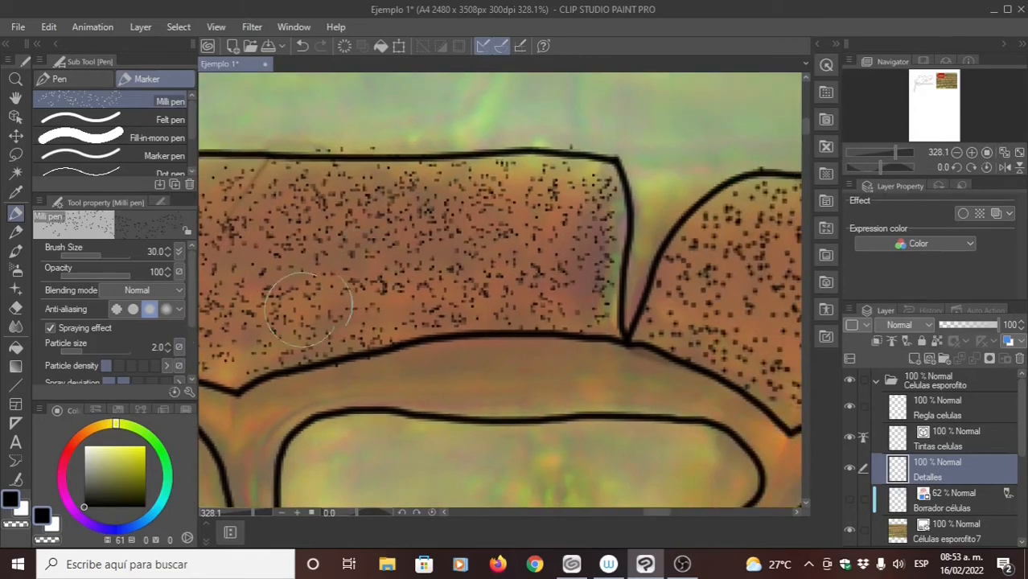
# - Erase all the trial dots from the brown cell with the Hard eraser
pyautogui.press('e')
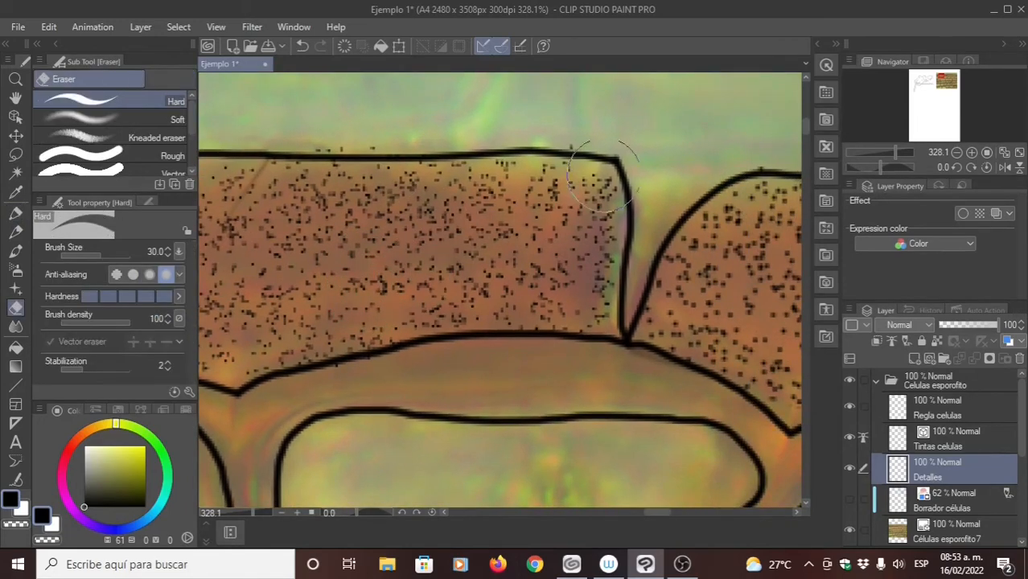
pyautogui.moveTo(471, 246)
pyautogui.mouseDown()
pyautogui.moveTo(585, 294)
pyautogui.moveTo(536, 342)
pyautogui.mouseUp()
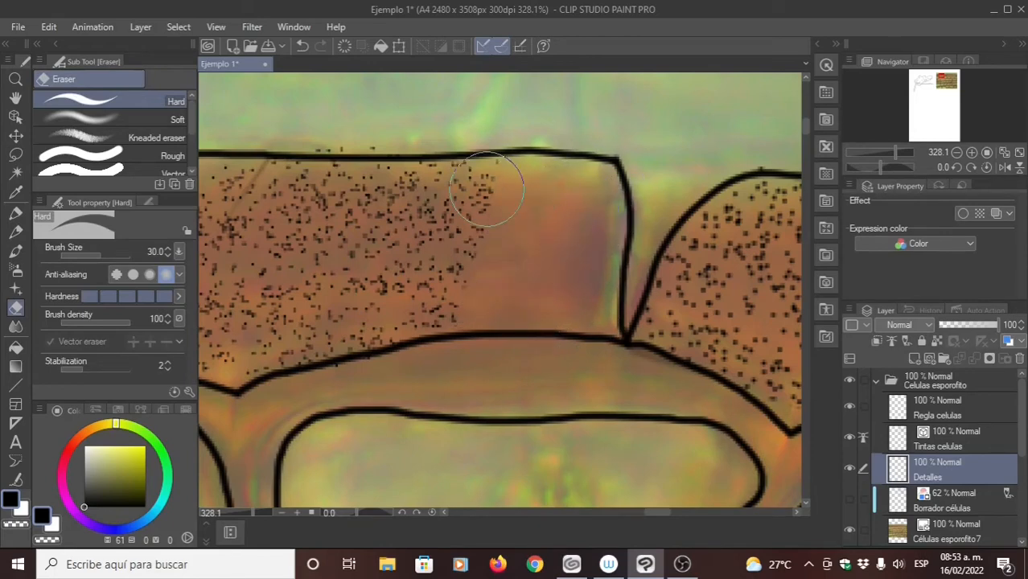
pyautogui.moveTo(486, 196)
pyautogui.mouseDown()
pyautogui.moveTo(576, 162)
pyautogui.moveTo(519, 244)
pyautogui.moveTo(592, 217)
pyautogui.moveTo(368, 277)
pyautogui.moveTo(381, 244)
pyautogui.moveTo(502, 254)
pyautogui.moveTo(461, 371)
pyautogui.moveTo(378, 306)
pyautogui.moveTo(332, 118)
pyautogui.moveTo(310, 172)
pyautogui.moveTo(385, 232)
pyautogui.moveTo(368, 279)
pyautogui.moveTo(394, 371)
pyautogui.mouseUp()
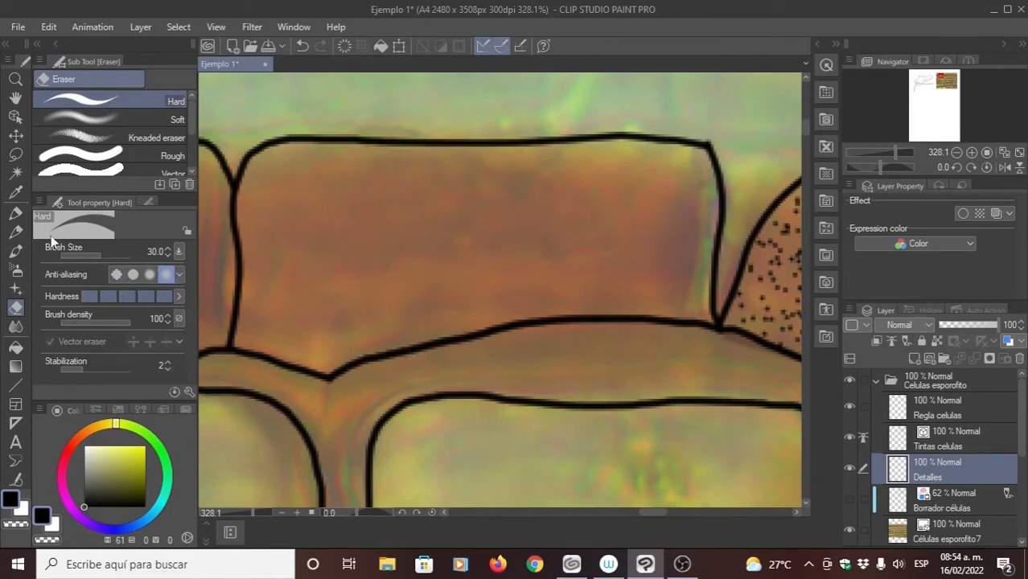
# - Try the Milli pen at particle size 4.0 with a stroke across the brown cell and undo it
pyautogui.press('p')
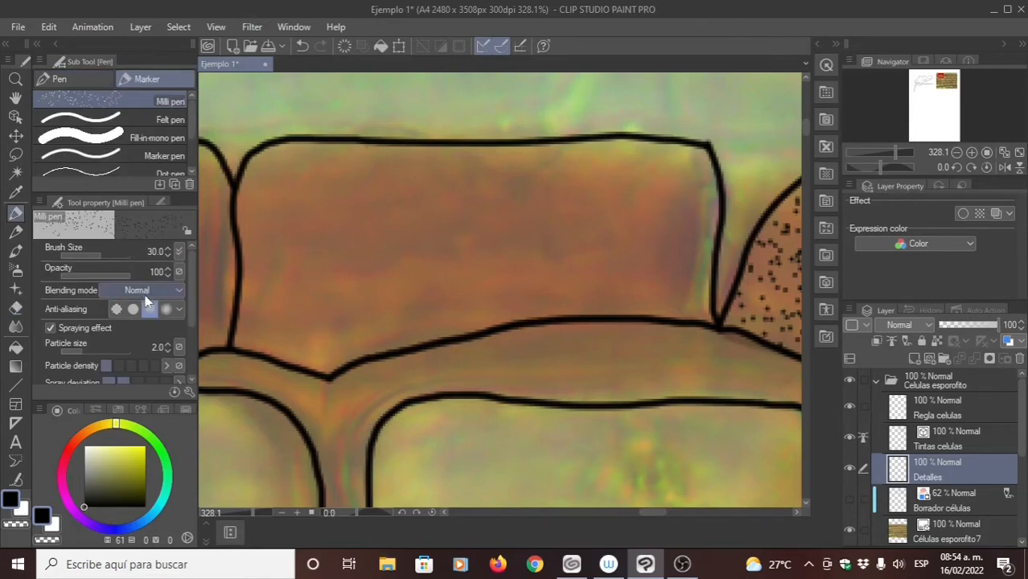
pyautogui.click(166, 345)
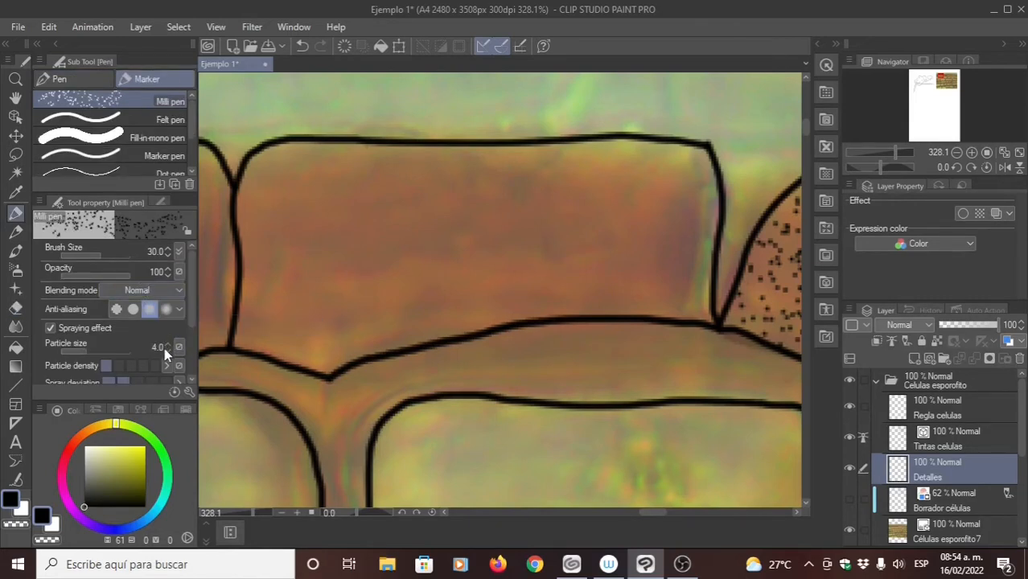
pyautogui.moveTo(438, 223); pyautogui.dragTo(423, 220)
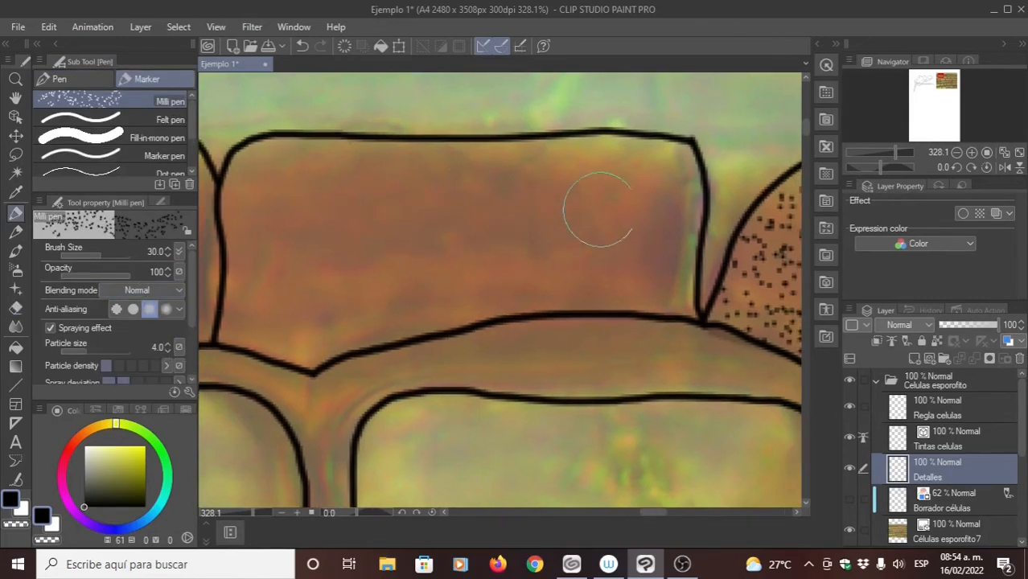
pyautogui.moveTo(607, 203)
pyautogui.mouseDown()
pyautogui.moveTo(491, 207)
pyautogui.moveTo(390, 232)
pyautogui.moveTo(344, 209)
pyautogui.moveTo(448, 165)
pyautogui.moveTo(409, 152)
pyautogui.moveTo(355, 156)
pyautogui.mouseUp()
pyautogui.hotkey('ctrl', 'z')
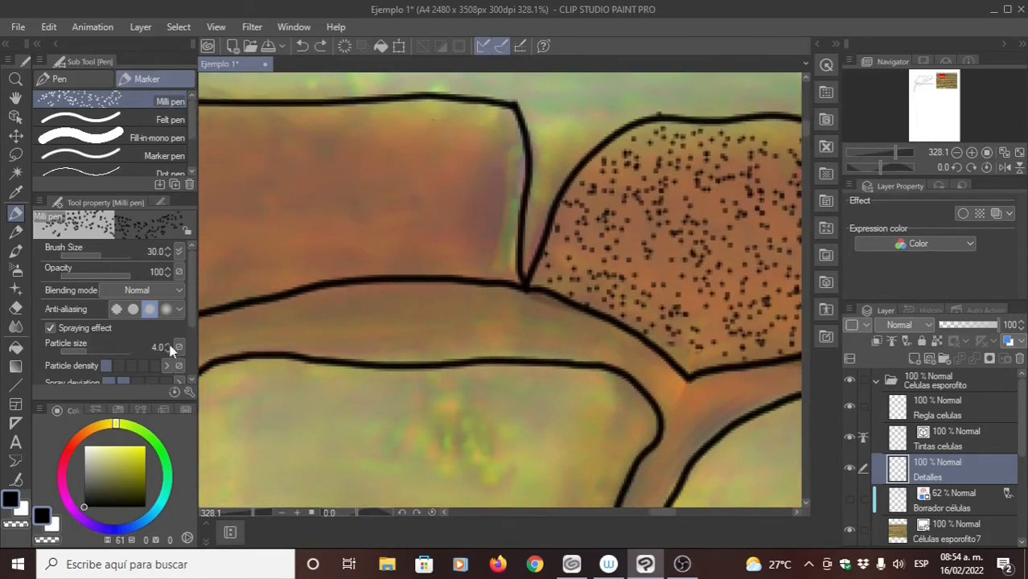
# - Set the Milli pen's particle size to 3.0 and cover the brown cell with dense stippling
pyautogui.click(168, 351)
pyautogui.moveTo(470, 150)
pyautogui.mouseDown()
pyautogui.moveTo(390, 150)
pyautogui.moveTo(338, 167)
pyautogui.moveTo(321, 213)
pyautogui.moveTo(457, 229)
pyautogui.moveTo(488, 250)
pyautogui.moveTo(483, 153)
pyautogui.moveTo(438, 127)
pyautogui.moveTo(360, 150)
pyautogui.moveTo(492, 143)
pyautogui.moveTo(425, 153)
pyautogui.moveTo(336, 134)
pyautogui.moveTo(471, 136)
pyautogui.mouseUp()
pyautogui.moveTo(627, 141)
pyautogui.mouseDown()
pyautogui.moveTo(588, 125)
pyautogui.moveTo(374, 128)
pyautogui.moveTo(354, 169)
pyautogui.moveTo(350, 277)
pyautogui.moveTo(573, 243)
pyautogui.moveTo(704, 243)
pyautogui.moveTo(586, 216)
pyautogui.mouseUp()
pyautogui.moveTo(328, 235)
pyautogui.mouseDown()
pyautogui.moveTo(499, 198)
pyautogui.moveTo(730, 208)
pyautogui.moveTo(676, 176)
pyautogui.moveTo(443, 156)
pyautogui.moveTo(361, 170)
pyautogui.moveTo(358, 133)
pyautogui.moveTo(345, 127)
pyautogui.moveTo(357, 284)
pyautogui.moveTo(395, 303)
pyautogui.moveTo(574, 262)
pyautogui.moveTo(698, 262)
pyautogui.moveTo(757, 239)
pyautogui.moveTo(768, 168)
pyautogui.moveTo(757, 119)
pyautogui.moveTo(499, 119)
pyautogui.moveTo(433, 126)
pyautogui.moveTo(400, 143)
pyautogui.moveTo(397, 193)
pyautogui.moveTo(542, 181)
pyautogui.moveTo(614, 203)
pyautogui.moveTo(446, 221)
pyautogui.moveTo(366, 276)
pyautogui.moveTo(455, 275)
pyautogui.moveTo(671, 241)
pyautogui.moveTo(354, 259)
pyautogui.moveTo(355, 212)
pyautogui.moveTo(434, 154)
pyautogui.moveTo(636, 166)
pyautogui.moveTo(692, 184)
pyautogui.moveTo(610, 191)
pyautogui.moveTo(679, 214)
pyautogui.moveTo(656, 175)
pyautogui.mouseUp()
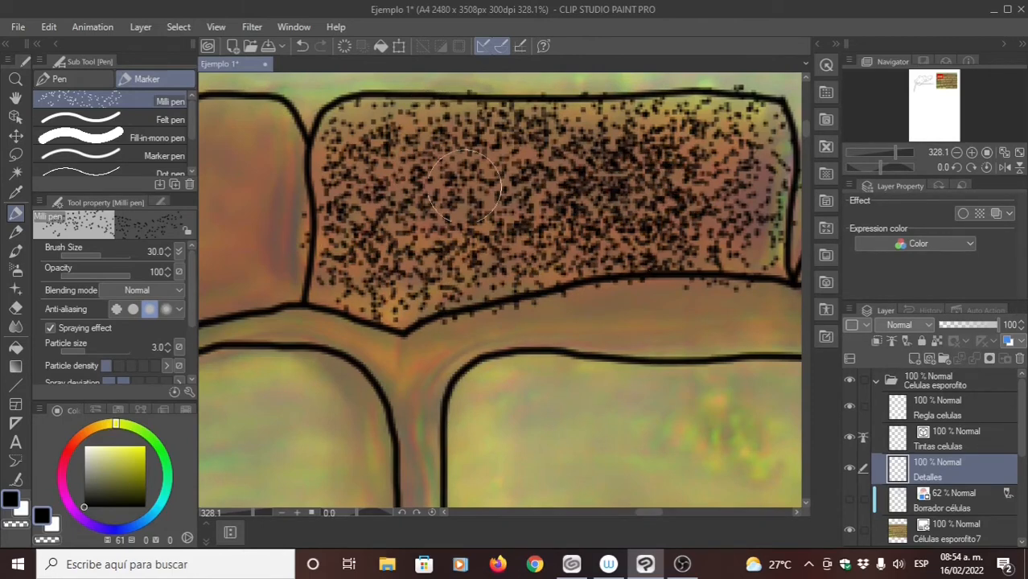
pyautogui.moveTo(584, 221)
pyautogui.mouseDown()
pyautogui.moveTo(422, 252)
pyautogui.moveTo(496, 223)
pyautogui.moveTo(552, 226)
pyautogui.mouseUp()
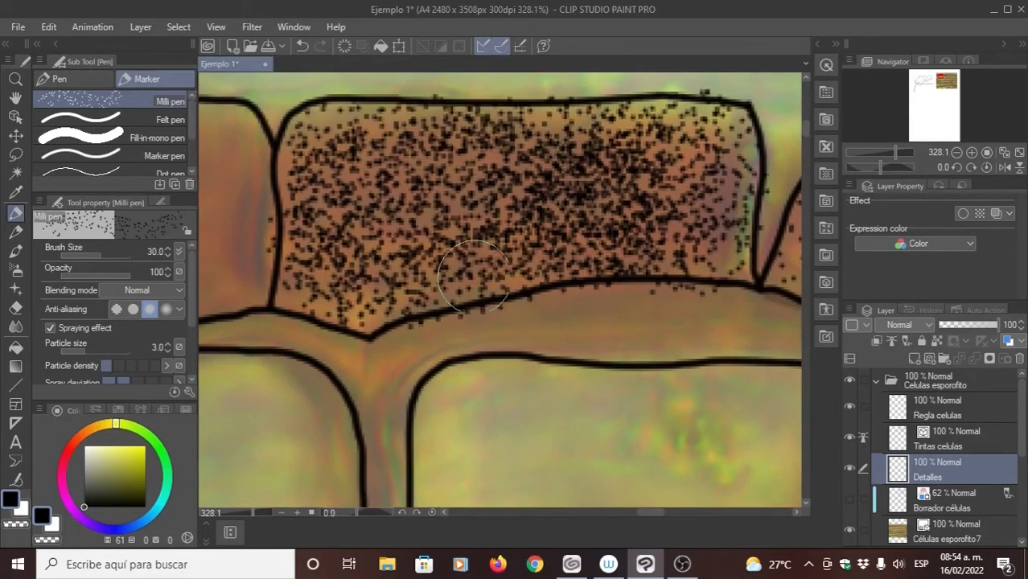
pyautogui.moveTo(455, 287); pyautogui.dragTo(355, 276)
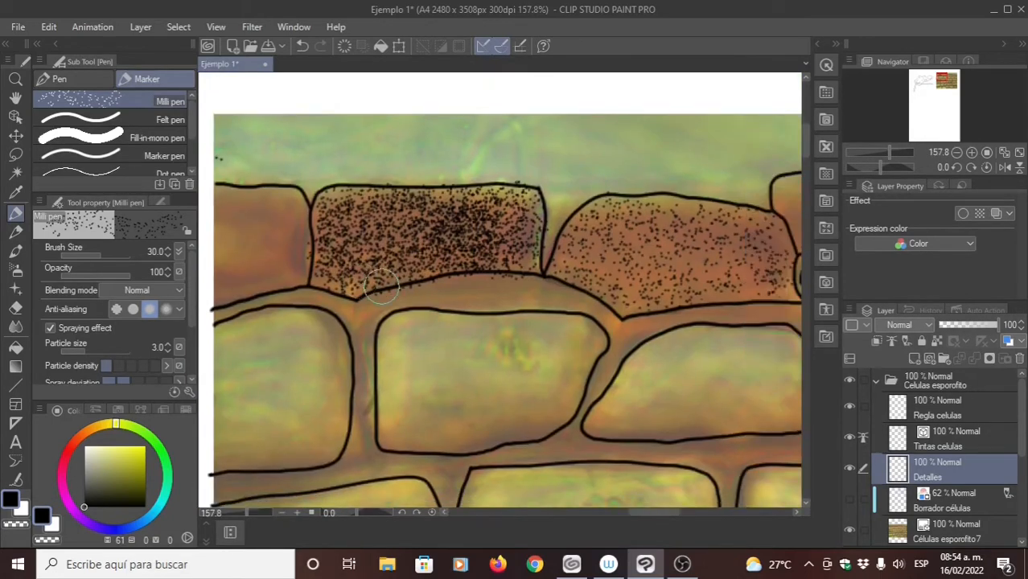
# - Erase the dense stippling from the brown cell, including the stray dots along its outline
pyautogui.press('e')
pyautogui.moveTo(511, 269)
pyautogui.mouseDown()
pyautogui.moveTo(527, 178)
pyautogui.moveTo(560, 195)
pyautogui.moveTo(507, 292)
pyautogui.moveTo(477, 310)
pyautogui.moveTo(456, 289)
pyautogui.moveTo(440, 174)
pyautogui.moveTo(399, 271)
pyautogui.moveTo(345, 179)
pyautogui.moveTo(295, 277)
pyautogui.mouseUp()
pyautogui.hscroll(-3, 434, 207)
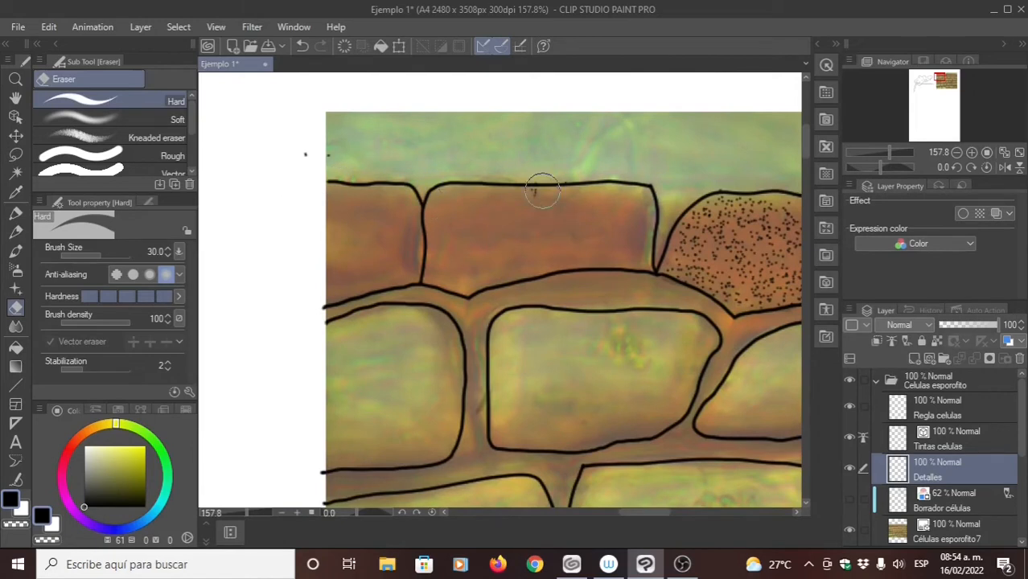
pyautogui.hscroll(2, 429, 257)
pyautogui.scroll(-1, 428, 257)
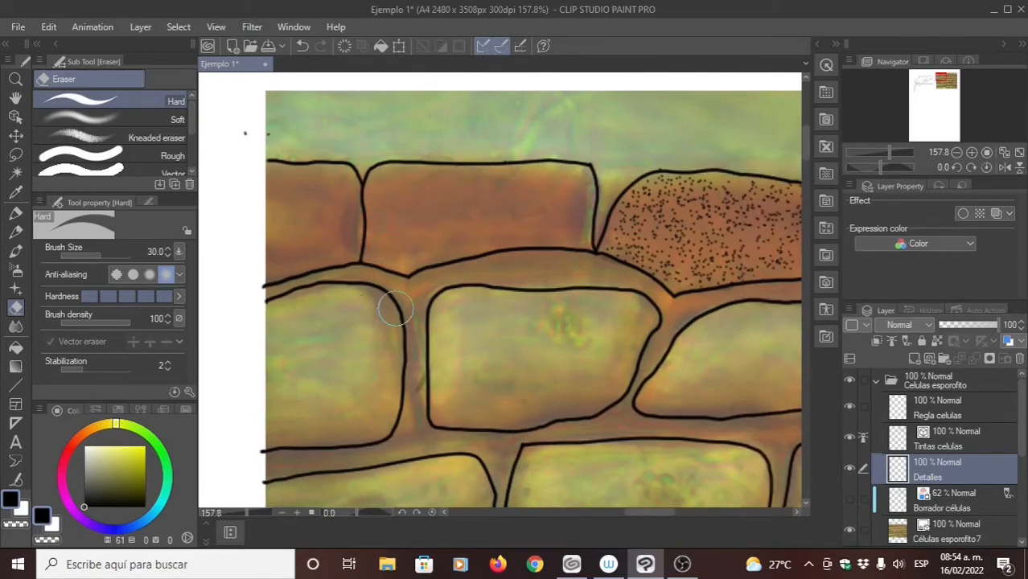
# - Set the Milli pen's brush size to 20 and stipple the brown cell evenly, starting along its inner edges
pyautogui.press('p')
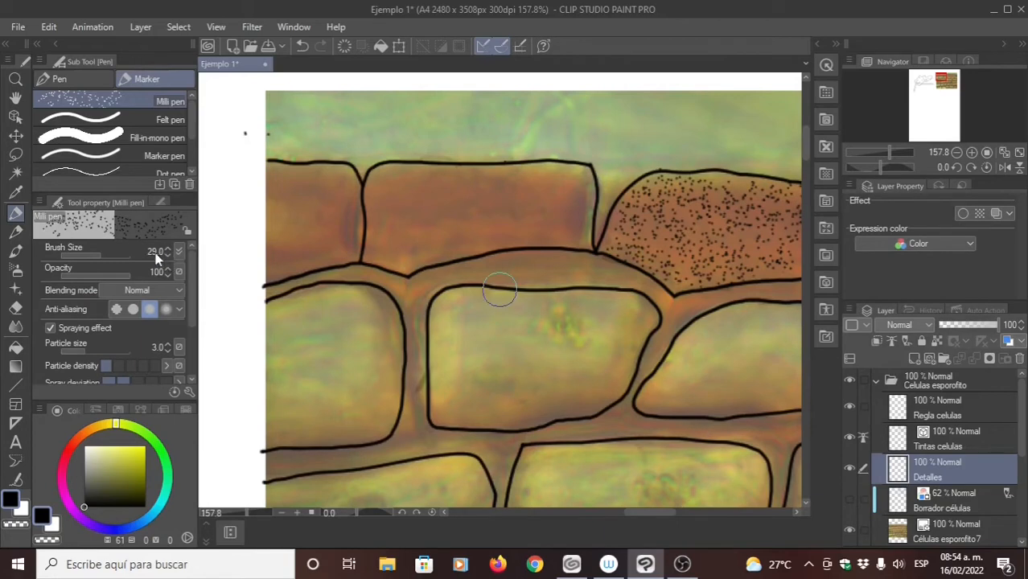
pyautogui.click(157, 253)
pyautogui.write('1')
pyautogui.write('0')
pyautogui.press('Return')
pyautogui.scroll(4, 438, 233)
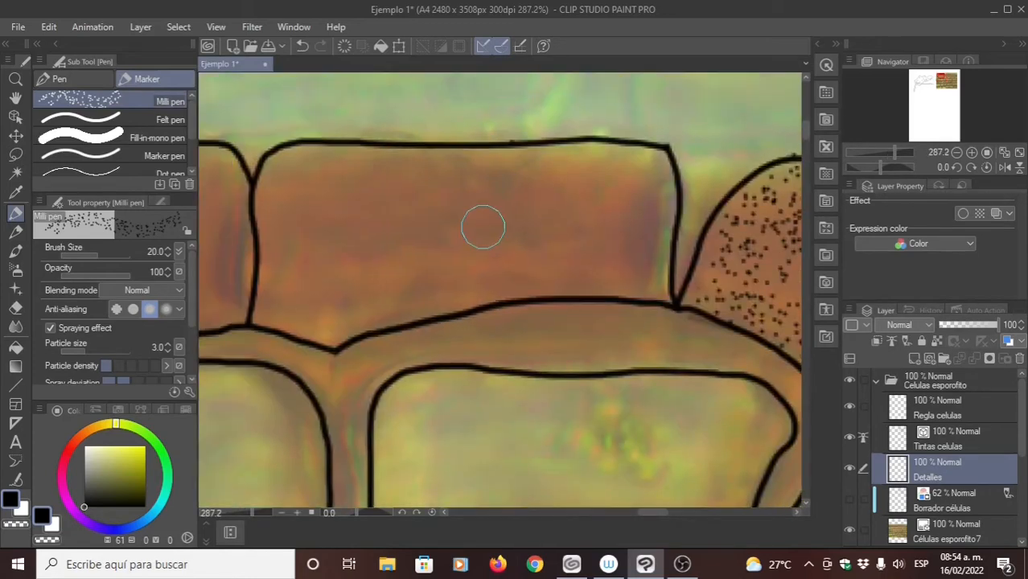
pyautogui.moveTo(665, 154)
pyautogui.mouseDown()
pyautogui.moveTo(297, 167)
pyautogui.moveTo(271, 196)
pyautogui.moveTo(277, 306)
pyautogui.moveTo(296, 320)
pyautogui.moveTo(313, 320)
pyautogui.moveTo(310, 209)
pyautogui.mouseUp()
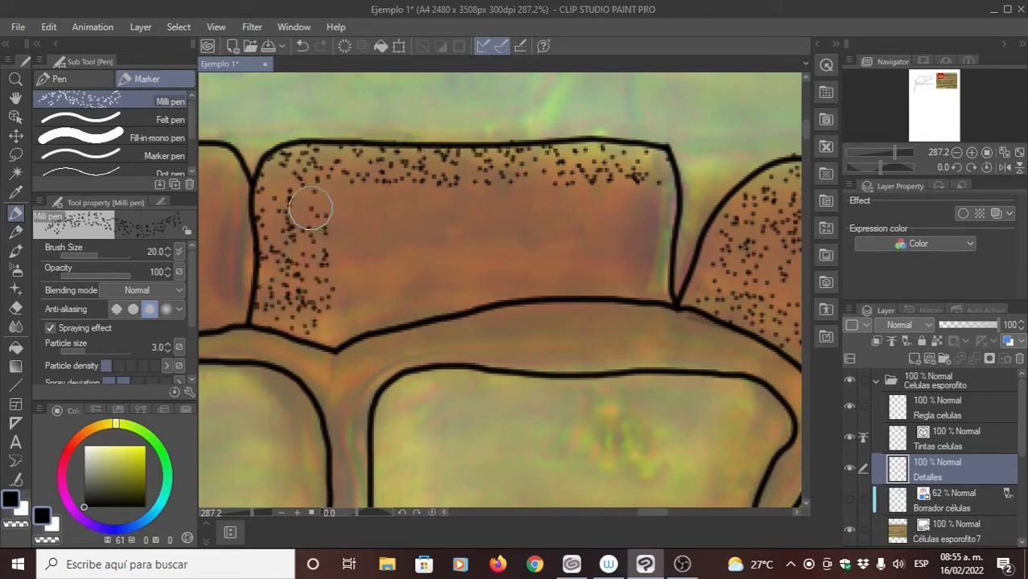
pyautogui.moveTo(310, 207)
pyautogui.mouseDown()
pyautogui.moveTo(371, 199)
pyautogui.moveTo(400, 239)
pyautogui.moveTo(401, 285)
pyautogui.mouseUp()
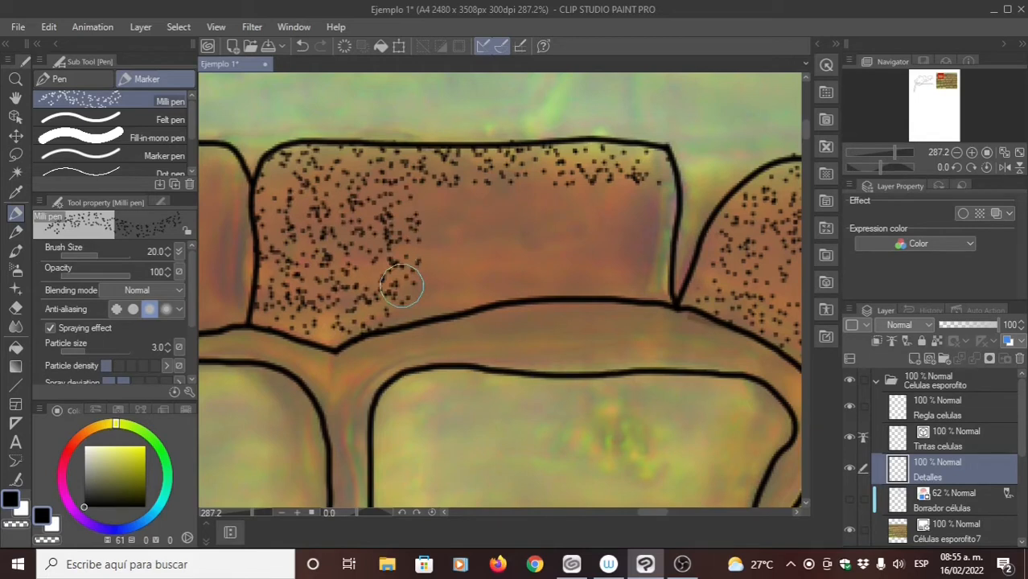
pyautogui.moveTo(402, 285)
pyautogui.mouseDown()
pyautogui.moveTo(533, 239)
pyautogui.moveTo(561, 276)
pyautogui.moveTo(649, 186)
pyautogui.moveTo(654, 252)
pyautogui.mouseUp()
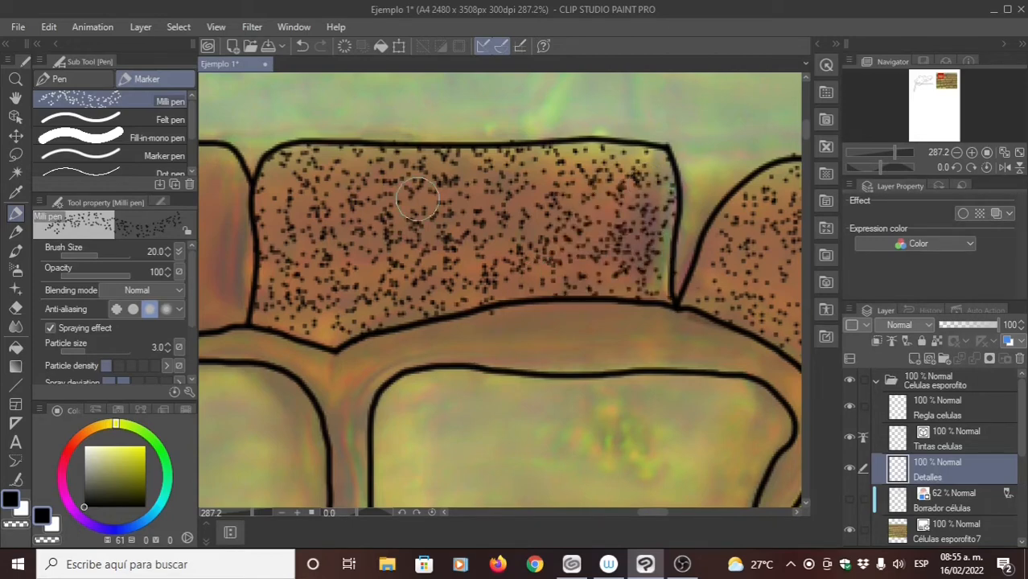
pyautogui.moveTo(417, 199); pyautogui.dragTo(292, 169)
pyautogui.moveTo(471, 198); pyautogui.dragTo(546, 233)
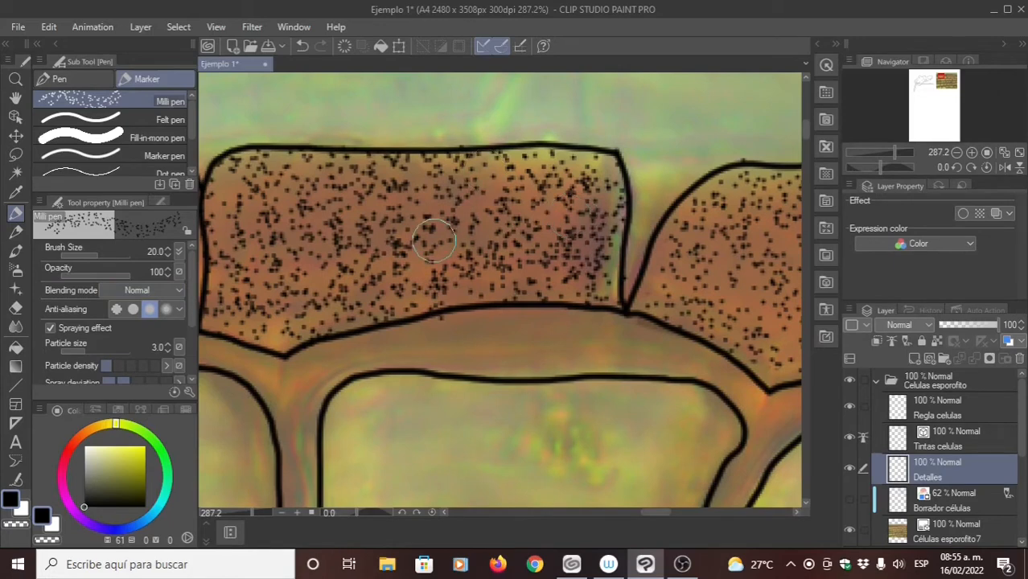
# - Set the Milli pen's brush size to 10 and add denser dots throughout the brown cell, filling the gaps up to its edges
pyautogui.click(154, 253)
pyautogui.press('Return')
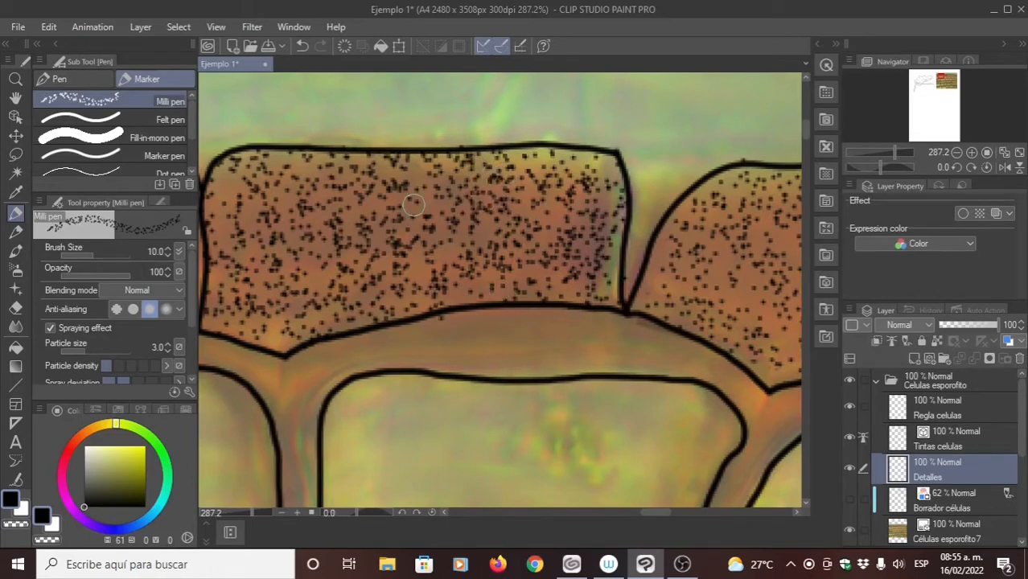
pyautogui.moveTo(415, 193)
pyautogui.mouseDown()
pyautogui.moveTo(438, 191)
pyautogui.moveTo(446, 210)
pyautogui.moveTo(320, 228)
pyautogui.moveTo(367, 202)
pyautogui.moveTo(431, 210)
pyautogui.moveTo(430, 220)
pyautogui.moveTo(377, 216)
pyautogui.moveTo(386, 192)
pyautogui.moveTo(348, 181)
pyautogui.moveTo(272, 197)
pyautogui.moveTo(258, 224)
pyautogui.moveTo(268, 288)
pyautogui.moveTo(298, 215)
pyautogui.moveTo(293, 230)
pyautogui.moveTo(311, 229)
pyautogui.moveTo(317, 203)
pyautogui.moveTo(349, 291)
pyautogui.moveTo(360, 223)
pyautogui.moveTo(363, 276)
pyautogui.moveTo(475, 260)
pyautogui.moveTo(480, 247)
pyautogui.moveTo(468, 225)
pyautogui.moveTo(433, 245)
pyautogui.moveTo(380, 225)
pyautogui.mouseUp()
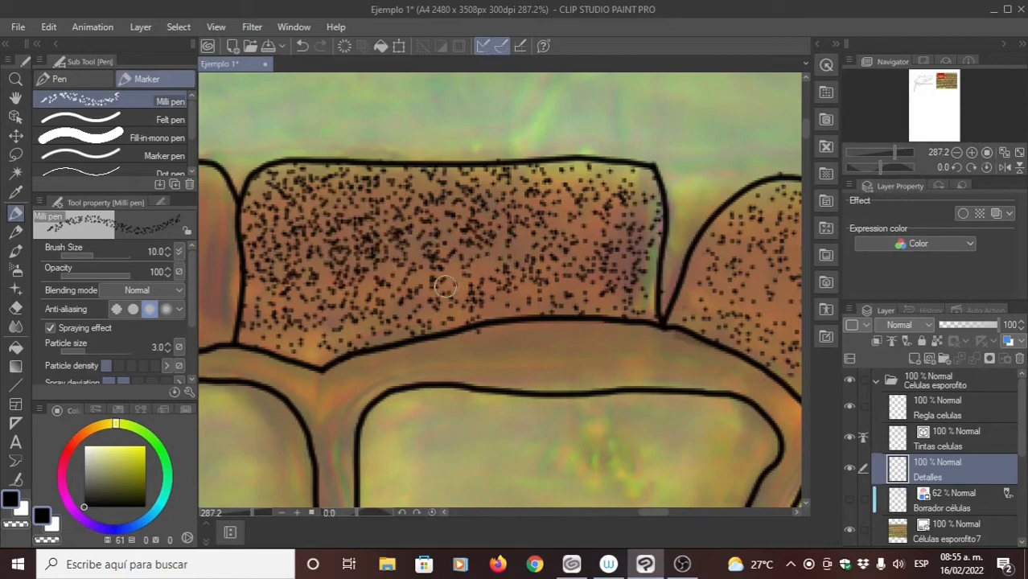
pyautogui.moveTo(445, 285); pyautogui.dragTo(532, 241)
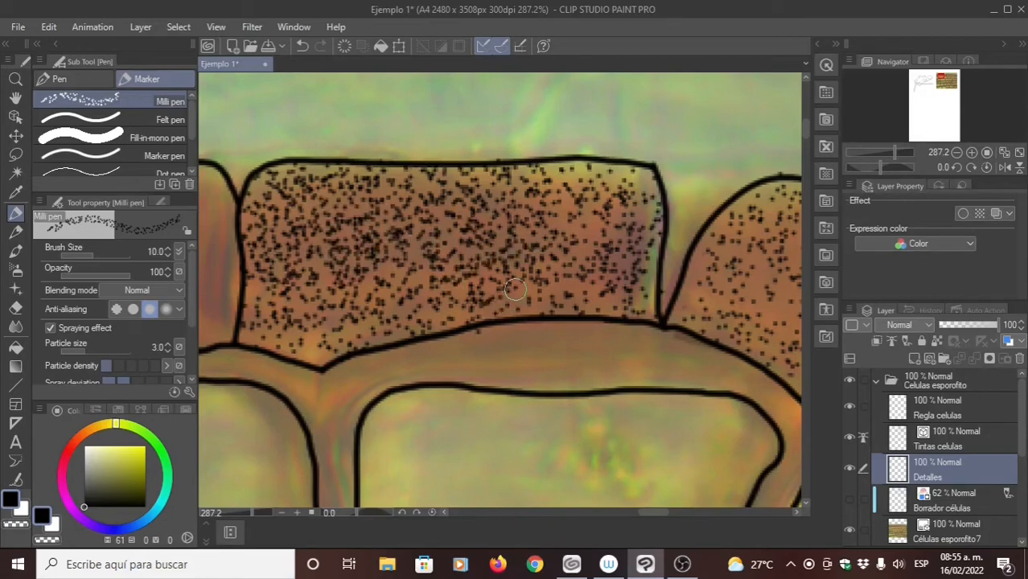
pyautogui.moveTo(557, 285); pyautogui.dragTo(582, 249)
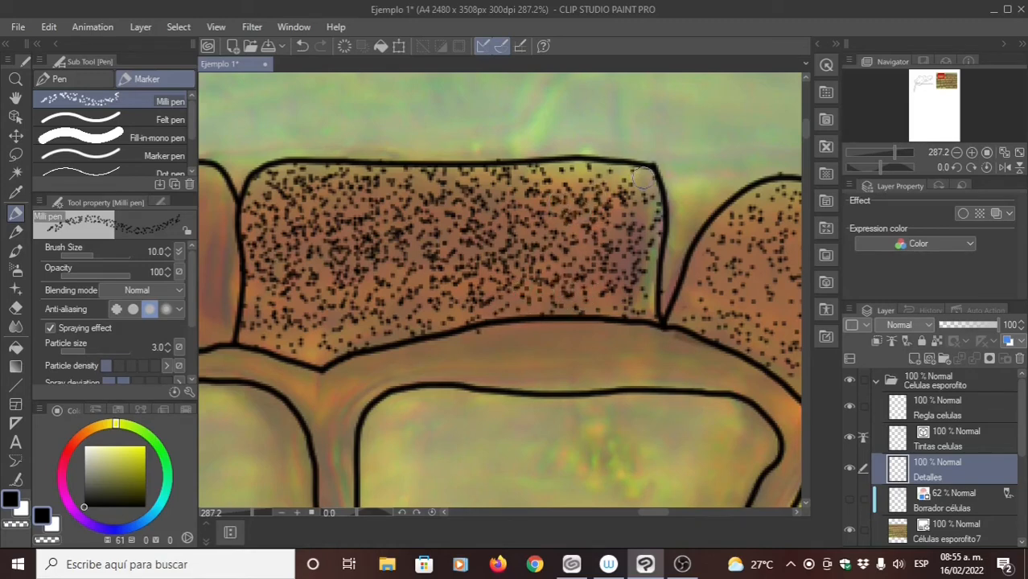
pyautogui.moveTo(571, 177)
pyautogui.mouseDown()
pyautogui.moveTo(613, 177)
pyautogui.moveTo(643, 198)
pyautogui.mouseUp()
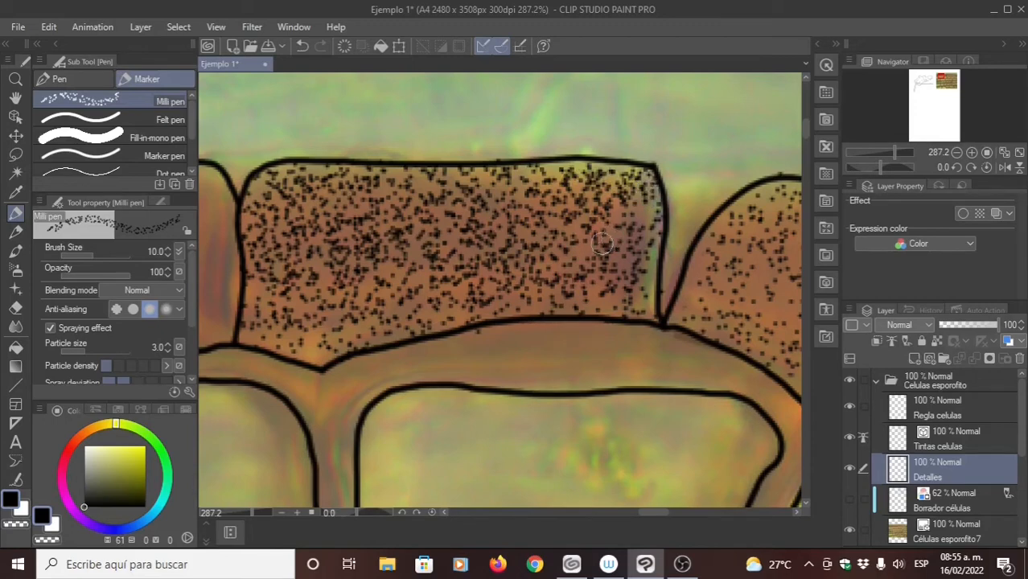
pyautogui.moveTo(533, 274); pyautogui.dragTo(572, 229)
pyautogui.moveTo(642, 255); pyautogui.dragTo(633, 256)
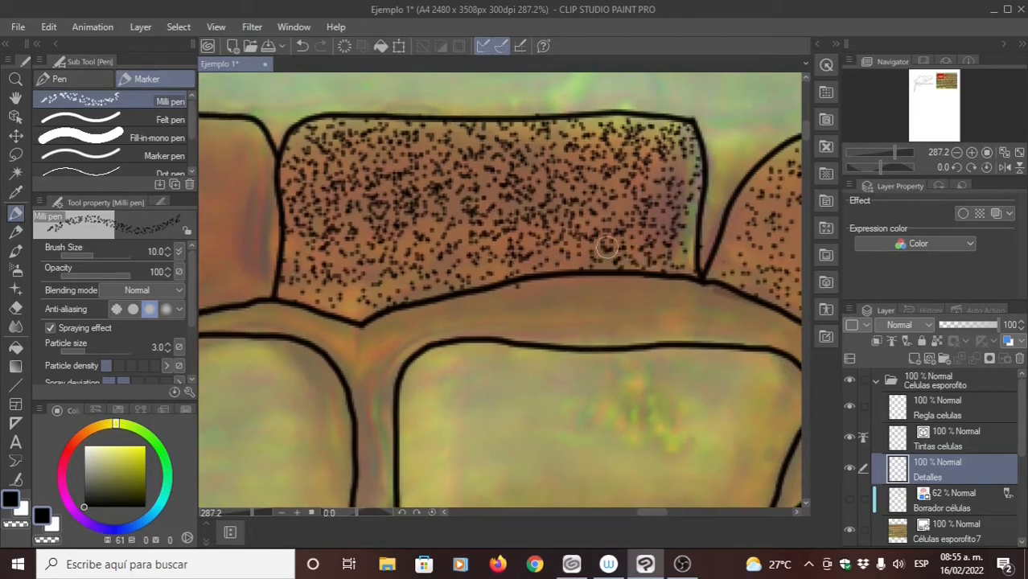
pyautogui.moveTo(359, 304)
pyautogui.mouseDown()
pyautogui.moveTo(297, 293)
pyautogui.moveTo(296, 270)
pyautogui.moveTo(322, 252)
pyautogui.mouseUp()
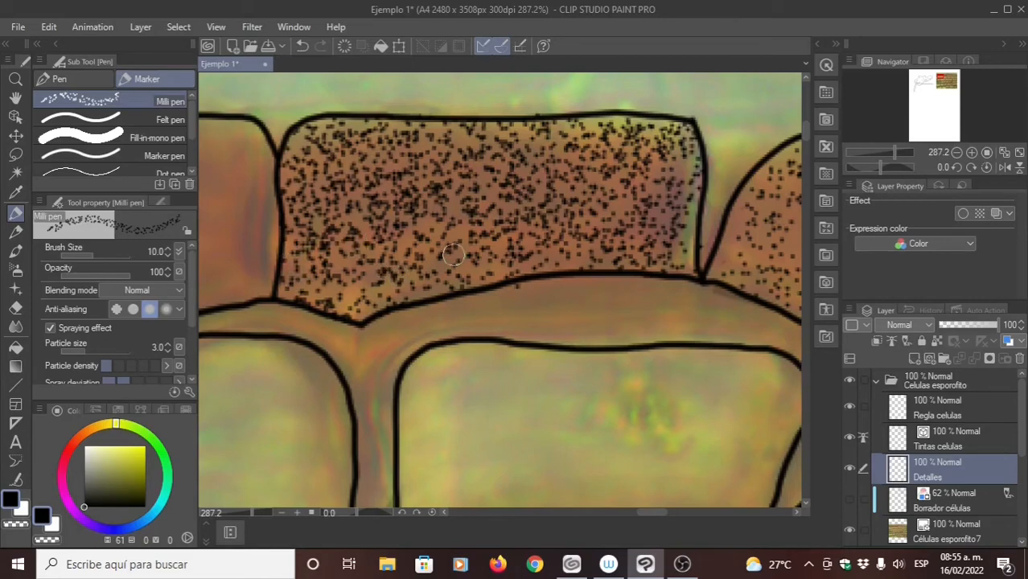
pyautogui.moveTo(442, 278); pyautogui.dragTo(455, 264)
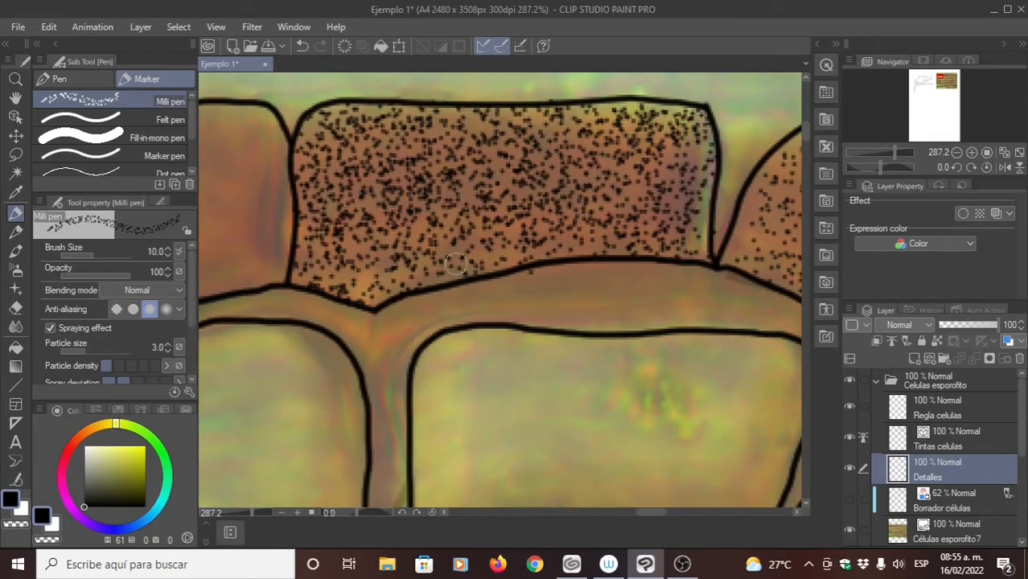
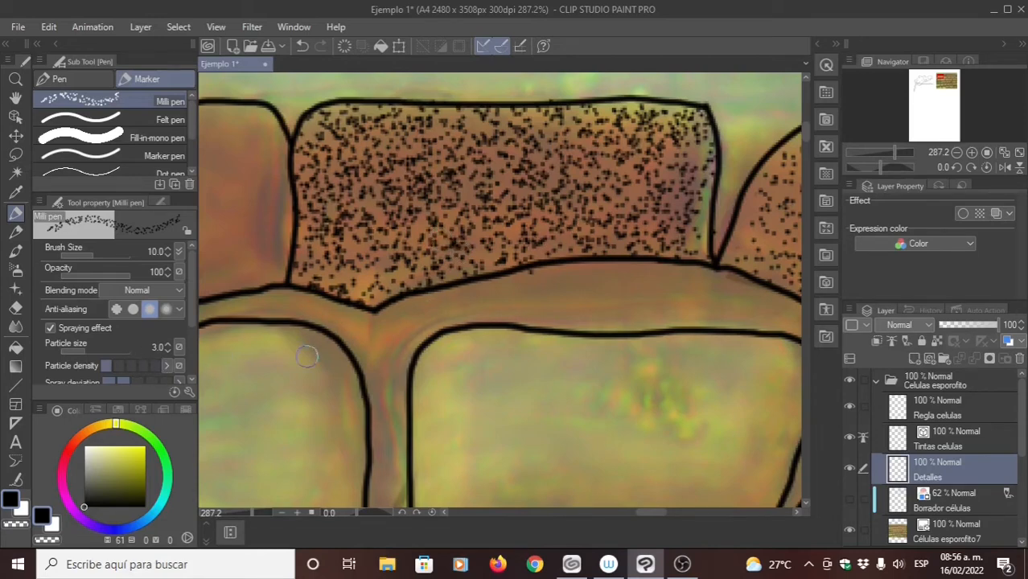
# - Try stippling the brown cells with the Milli pen's particle density raised to two, undoing the test strokes and restoring it to one
pyautogui.click(116, 365)
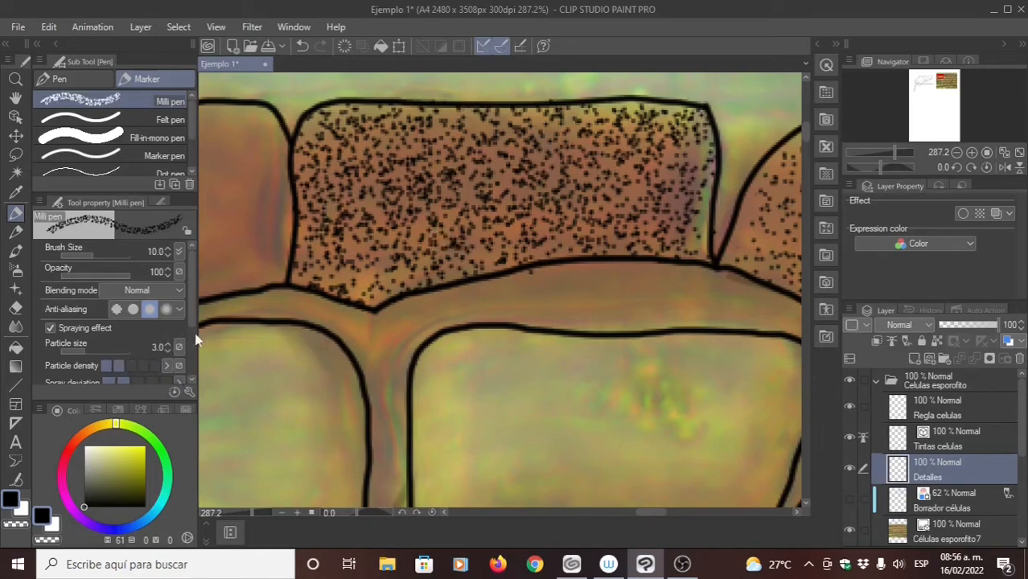
pyautogui.moveTo(440, 191); pyautogui.dragTo(565, 200)
pyautogui.hotkey('ctrl', 'z')
pyautogui.moveTo(301, 234); pyautogui.dragTo(507, 215)
pyautogui.moveTo(448, 146); pyautogui.dragTo(462, 234)
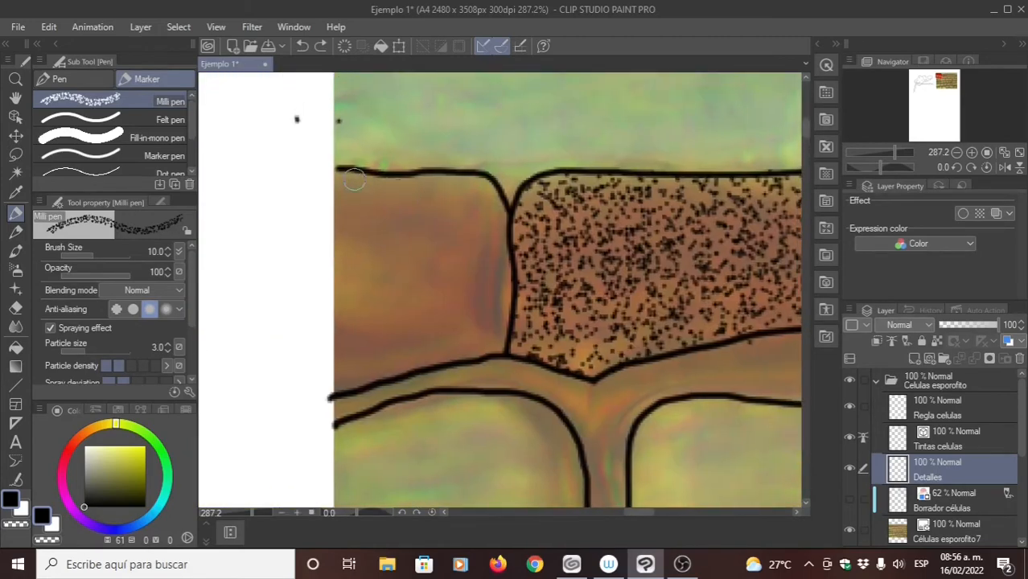
pyautogui.moveTo(335, 178)
pyautogui.mouseDown()
pyautogui.moveTo(462, 186)
pyautogui.moveTo(486, 221)
pyautogui.moveTo(477, 193)
pyautogui.moveTo(496, 229)
pyautogui.moveTo(489, 261)
pyautogui.mouseUp()
pyautogui.hotkey('ctrl', 'z')
pyautogui.hotkey('ctrl', 'z')
pyautogui.hotkey('ctrl', 'z')
pyautogui.click(107, 367)
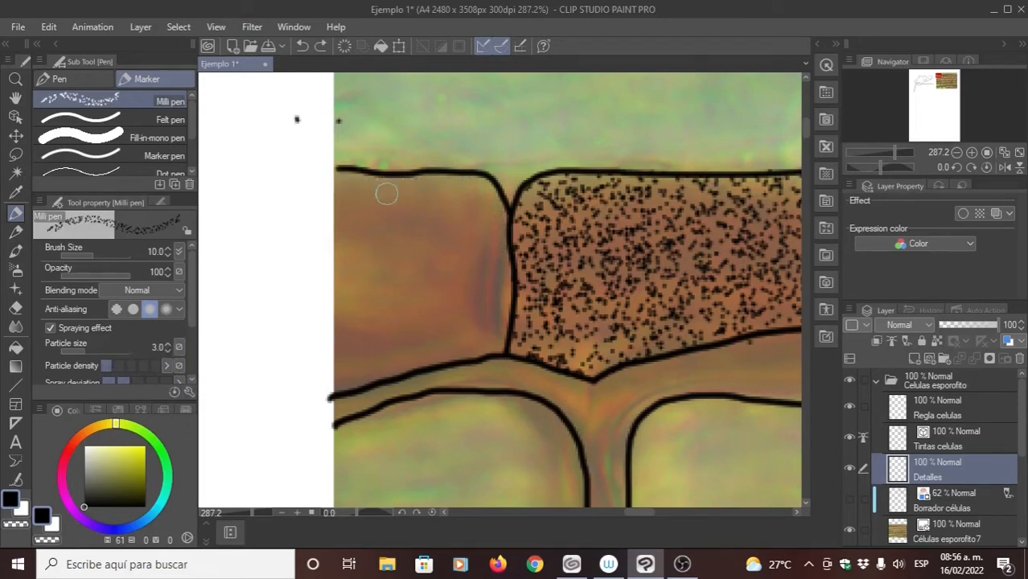
# - Try stippling the leftmost brown cell freehand down its cut edge, and undo the strokes
pyautogui.moveTo(348, 175)
pyautogui.mouseDown()
pyautogui.moveTo(450, 184)
pyautogui.moveTo(492, 248)
pyautogui.moveTo(503, 317)
pyautogui.moveTo(345, 377)
pyautogui.mouseUp()
pyautogui.hotkey('ctrl', 'z')
pyautogui.hotkey('ctrl', 'z')
pyautogui.hotkey('ctrl', 'z')
# - Stipple a band of dots in straight strokes all the way around the inner edges of the leftmost brown cell
pyautogui.moveTo(428, 210); pyautogui.dragTo(394, 207)
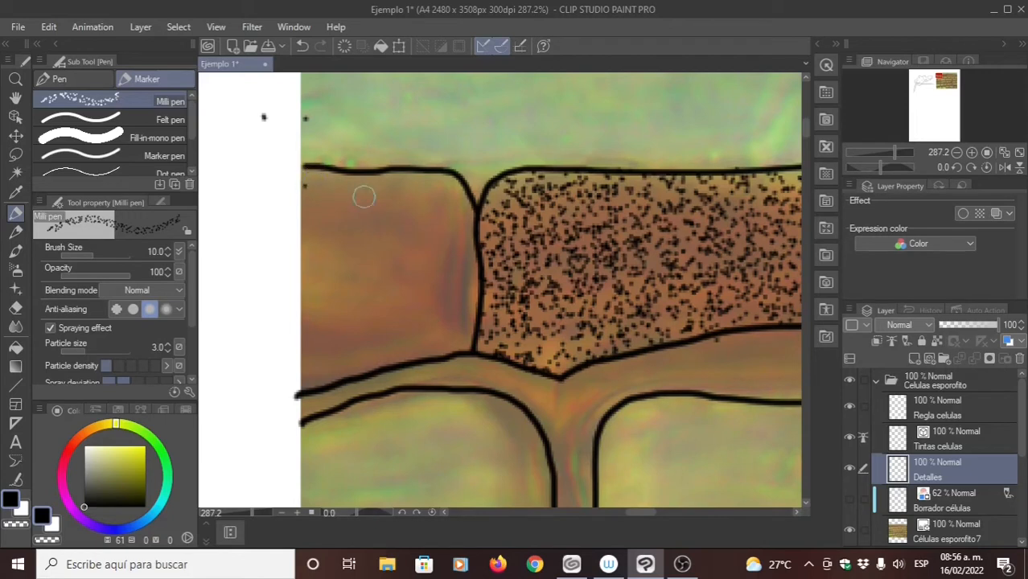
pyautogui.keyDown('shift'); pyautogui.click(450, 186); pyautogui.keyUp('shift')
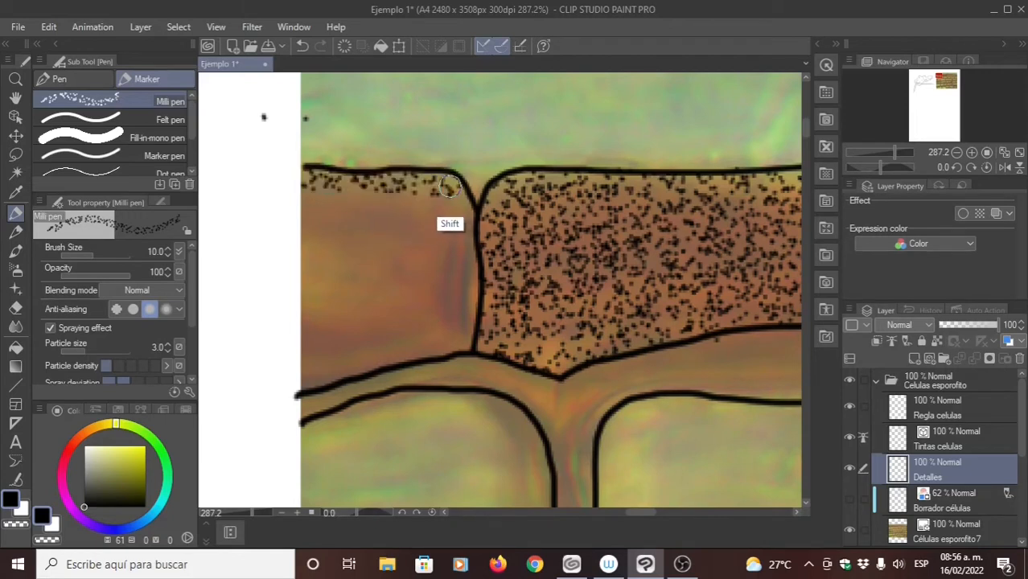
pyautogui.moveTo(450, 187)
pyautogui.mouseDown()
pyautogui.moveTo(464, 211)
pyautogui.moveTo(464, 261)
pyautogui.mouseUp()
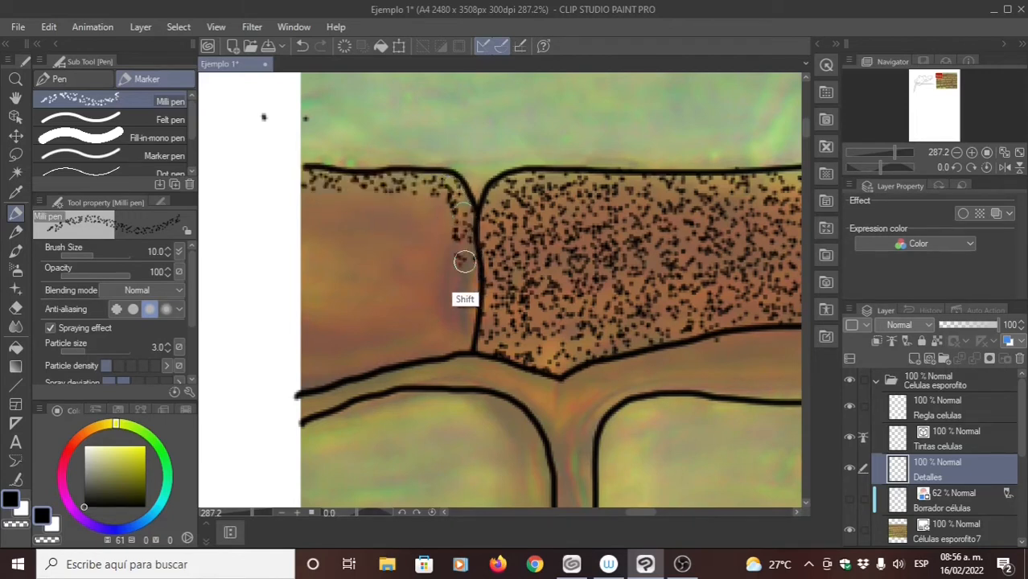
pyautogui.keyDown('shift'); pyautogui.click(460, 332); pyautogui.keyUp('shift')
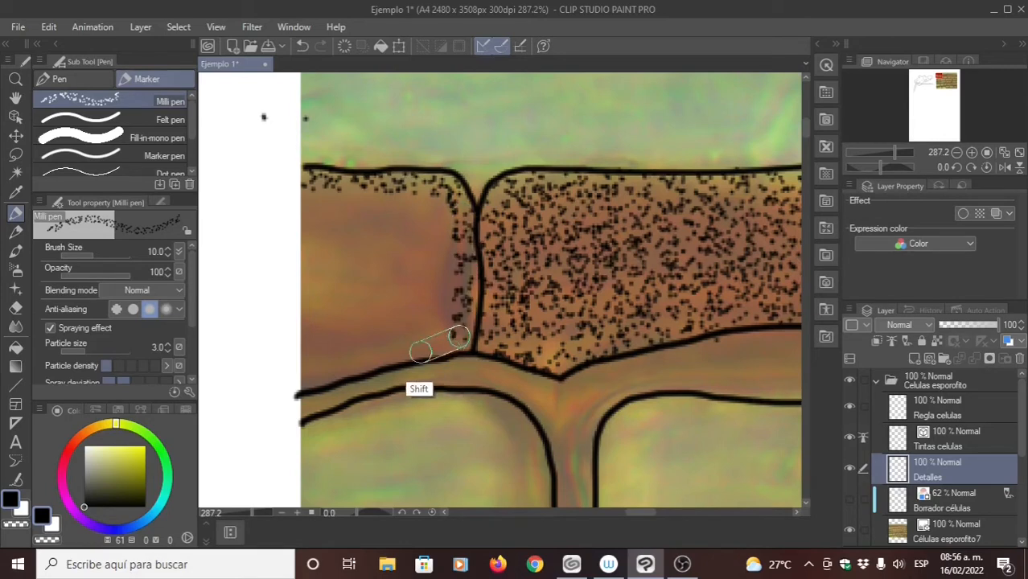
pyautogui.keyDown('shift'); pyautogui.click(309, 378); pyautogui.keyUp('shift')
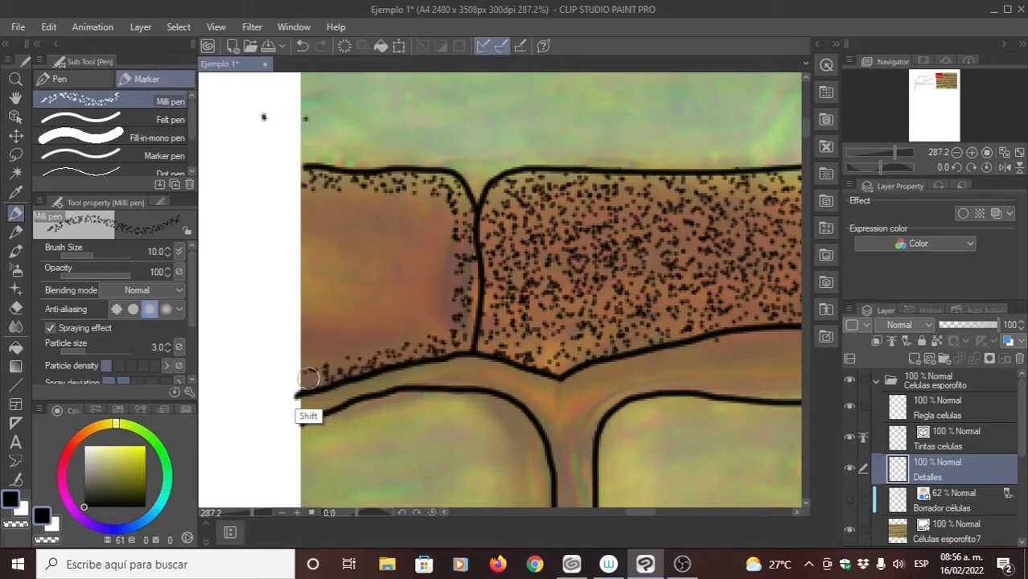
pyautogui.keyDown('shift'); pyautogui.click(309, 203); pyautogui.keyUp('shift')
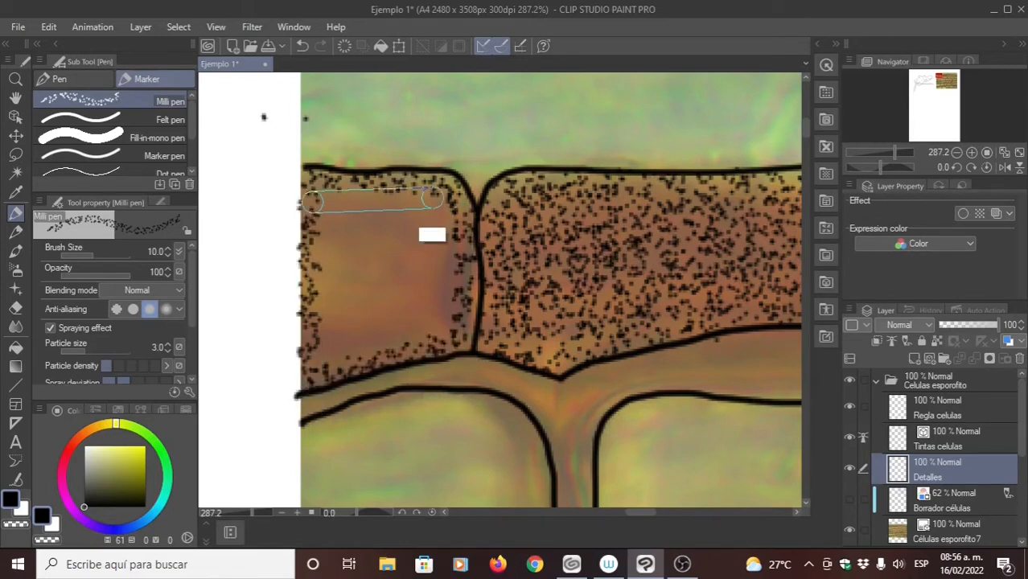
# - Add two more concentric bands of straight stippling strokes inside the edge band of the leftmost brown cell
pyautogui.keyDown('shift'); pyautogui.click(439, 207); pyautogui.keyUp('shift')
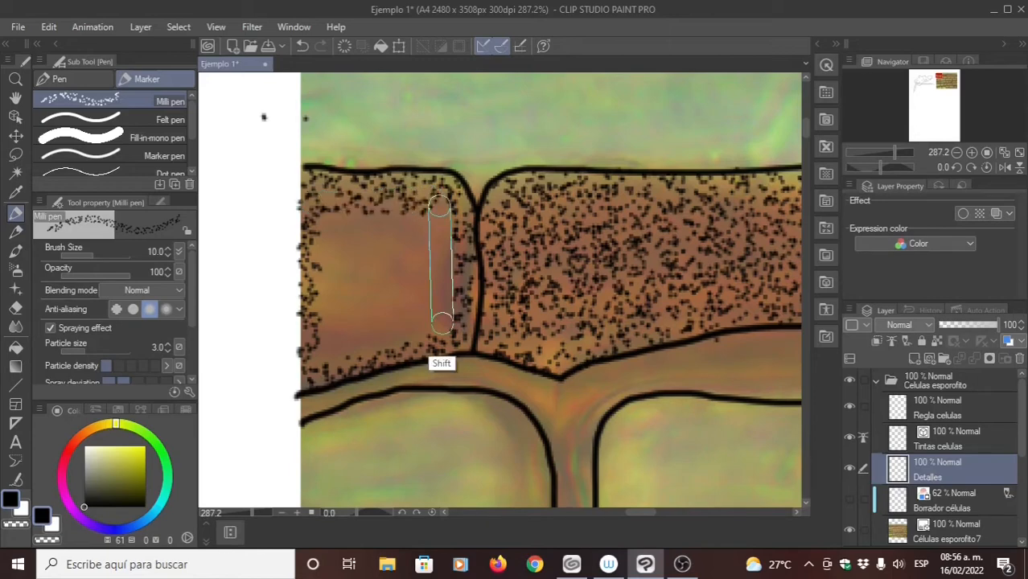
pyautogui.keyDown('shift'); pyautogui.click(437, 328); pyautogui.keyUp('shift')
pyautogui.keyDown('shift'); pyautogui.click(328, 355); pyautogui.keyUp('shift')
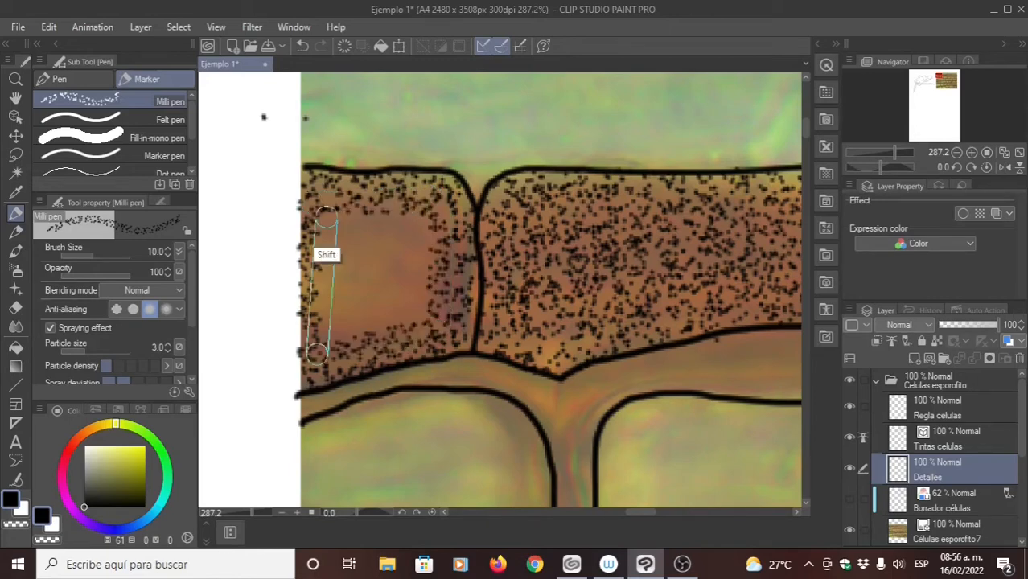
pyautogui.keyDown('shift'); pyautogui.click(326, 221); pyautogui.keyUp('shift')
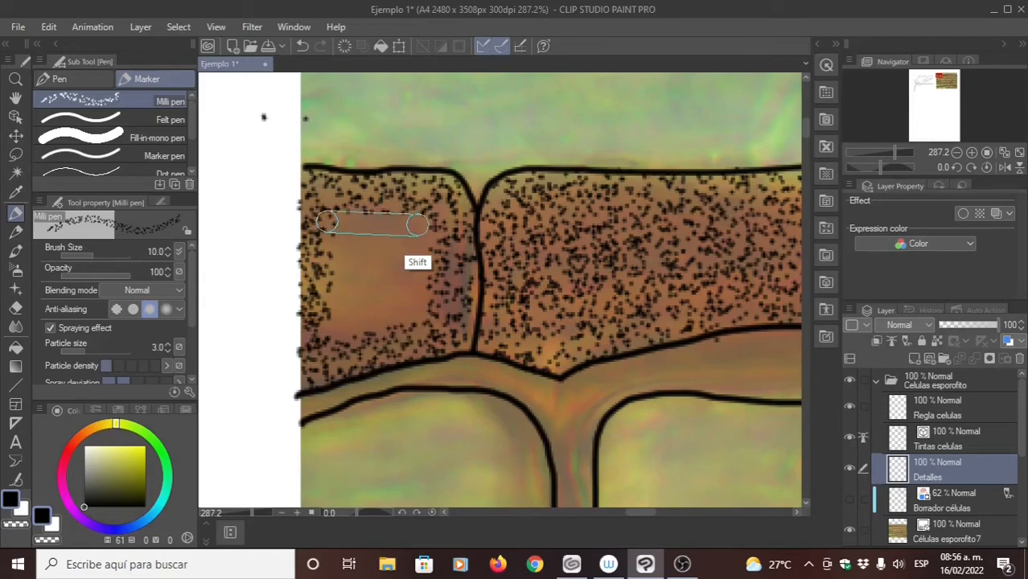
pyautogui.keyDown('shift'); pyautogui.click(418, 225); pyautogui.keyUp('shift')
pyautogui.keyDown('shift'); pyautogui.click(417, 310); pyautogui.keyUp('shift')
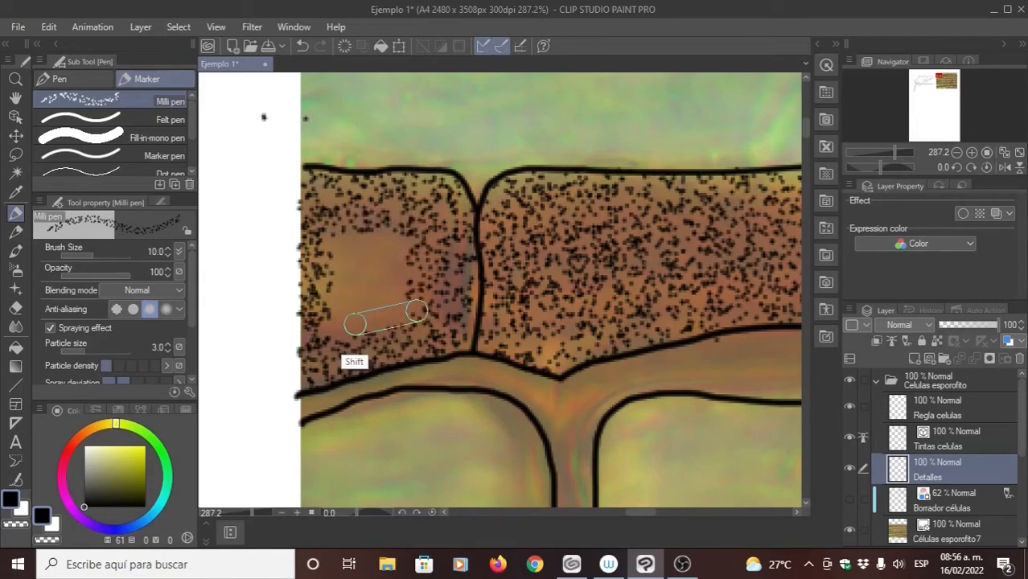
pyautogui.keyDown('shift'); pyautogui.click(342, 324); pyautogui.keyUp('shift')
pyautogui.keyDown('shift'); pyautogui.click(340, 245); pyautogui.keyUp('shift')
# - Fill the remaining empty centre of the leftmost brown cell with short stippling strokes
pyautogui.keyDown('shift'); pyautogui.click(394, 242); pyautogui.keyUp('shift')
pyautogui.keyDown('shift'); pyautogui.click(396, 281); pyautogui.keyUp('shift')
pyautogui.keyDown('shift'); pyautogui.click(387, 303); pyautogui.keyUp('shift')
pyautogui.keyDown('shift'); pyautogui.click(366, 303); pyautogui.keyUp('shift')
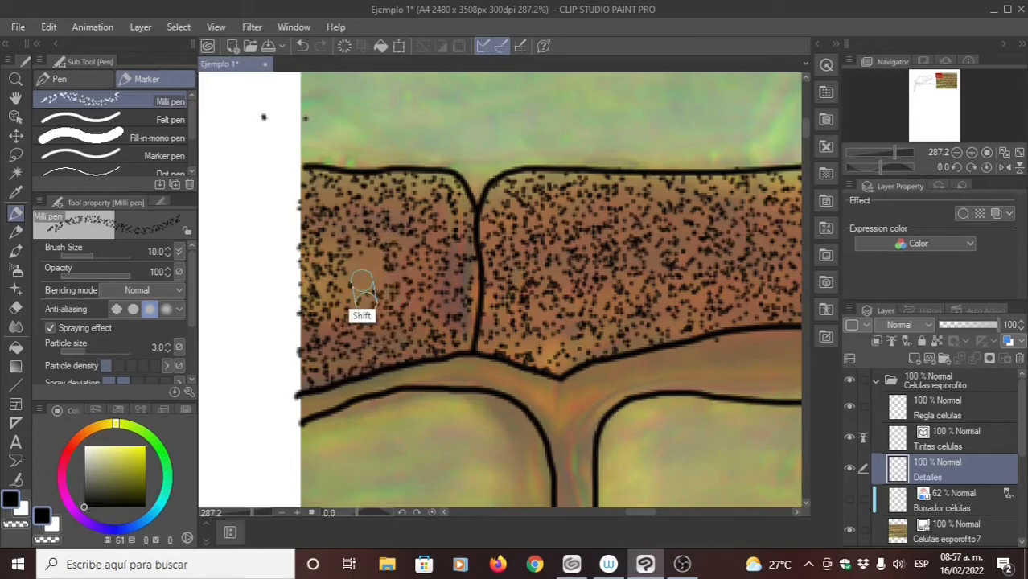
pyautogui.keyDown('shift'); pyautogui.click(362, 281); pyautogui.keyUp('shift')
pyautogui.keyDown('shift'); pyautogui.click(380, 280); pyautogui.keyUp('shift')
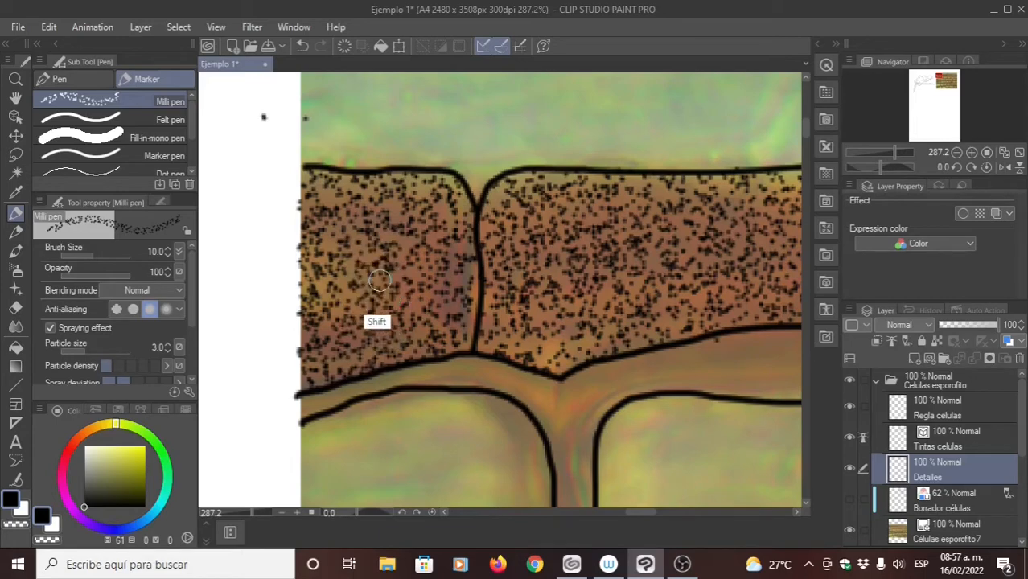
# - Compare the stippling density of the three brown cells, up close and across the whole drawing
pyautogui.hotkey('ctrl', 'space')
pyautogui.moveTo(493, 297); pyautogui.dragTo(371, 251)
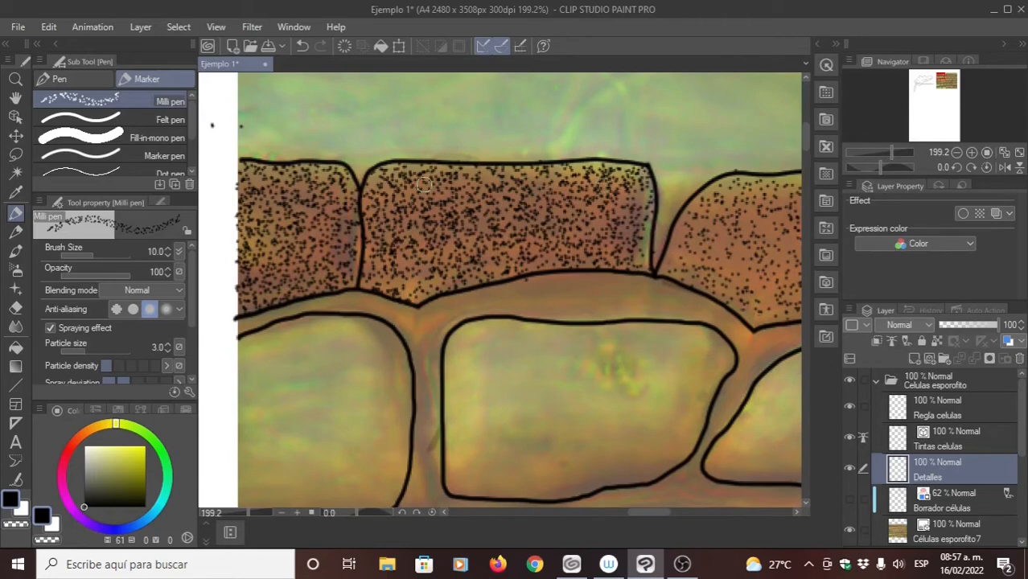
pyautogui.moveTo(238, 191); pyautogui.dragTo(337, 204)
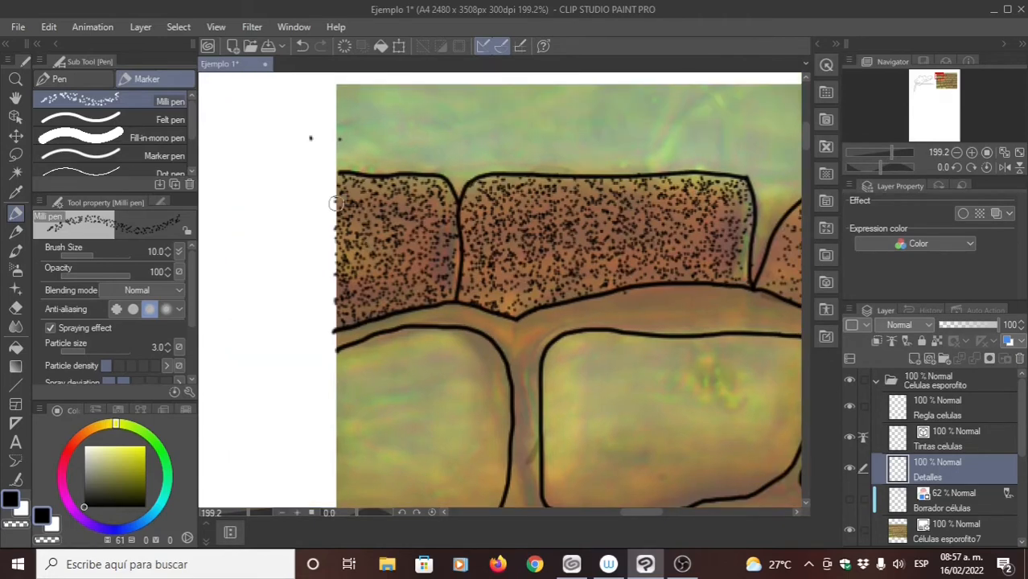
pyautogui.moveTo(578, 262); pyautogui.dragTo(385, 230)
pyautogui.moveTo(620, 218); pyautogui.dragTo(479, 253)
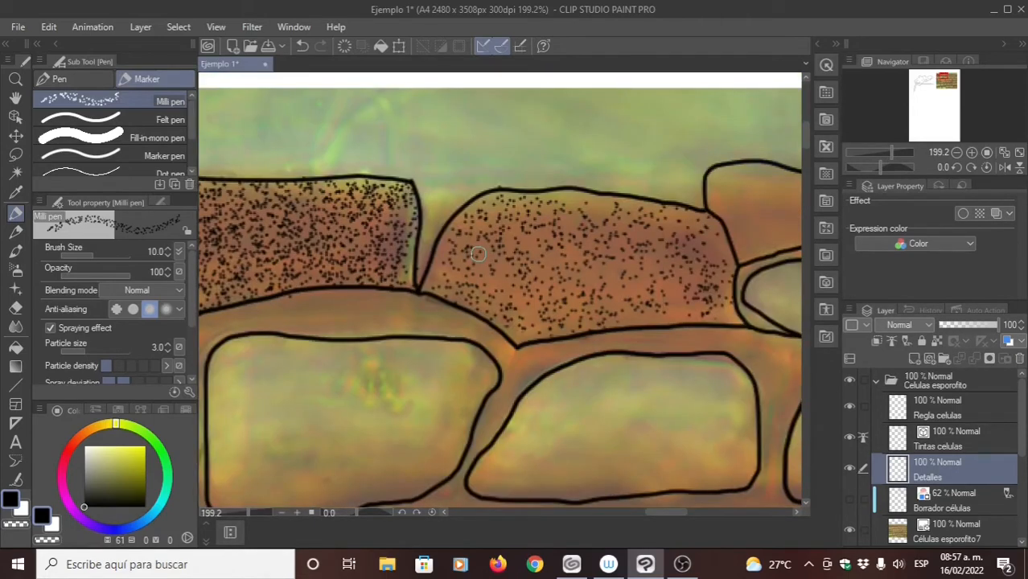
pyautogui.moveTo(548, 237); pyautogui.dragTo(537, 231)
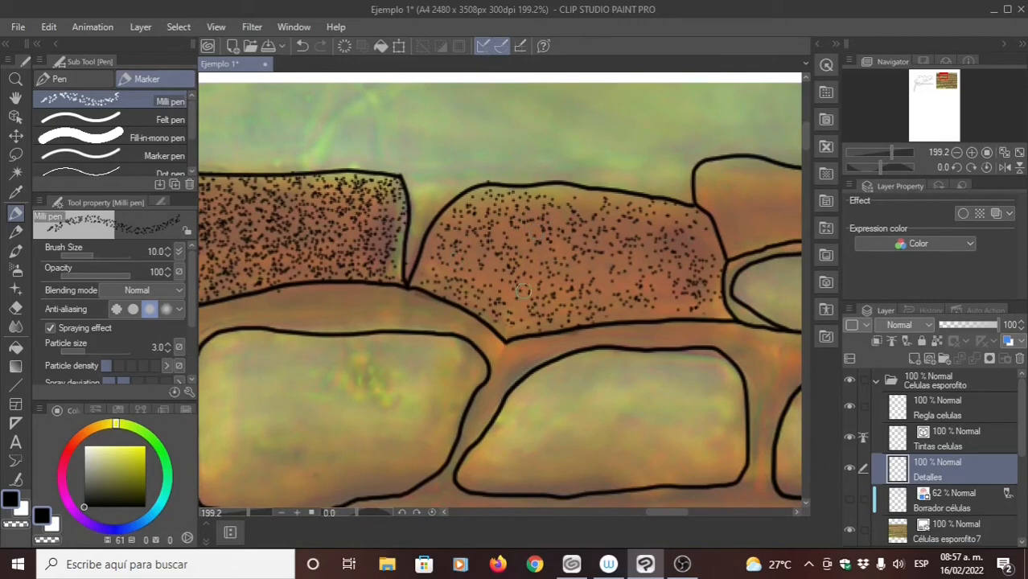
pyautogui.moveTo(566, 277)
pyautogui.mouseDown()
pyautogui.moveTo(484, 244)
pyautogui.moveTo(456, 270)
pyautogui.mouseUp()
pyautogui.moveTo(533, 259); pyautogui.dragTo(558, 223)
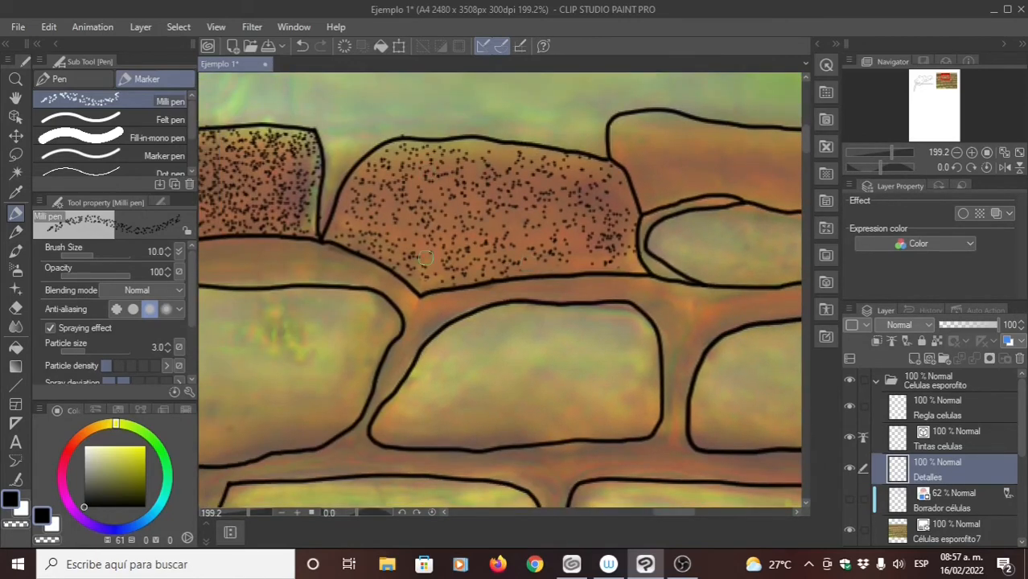
pyautogui.scroll(-5, 460, 293)
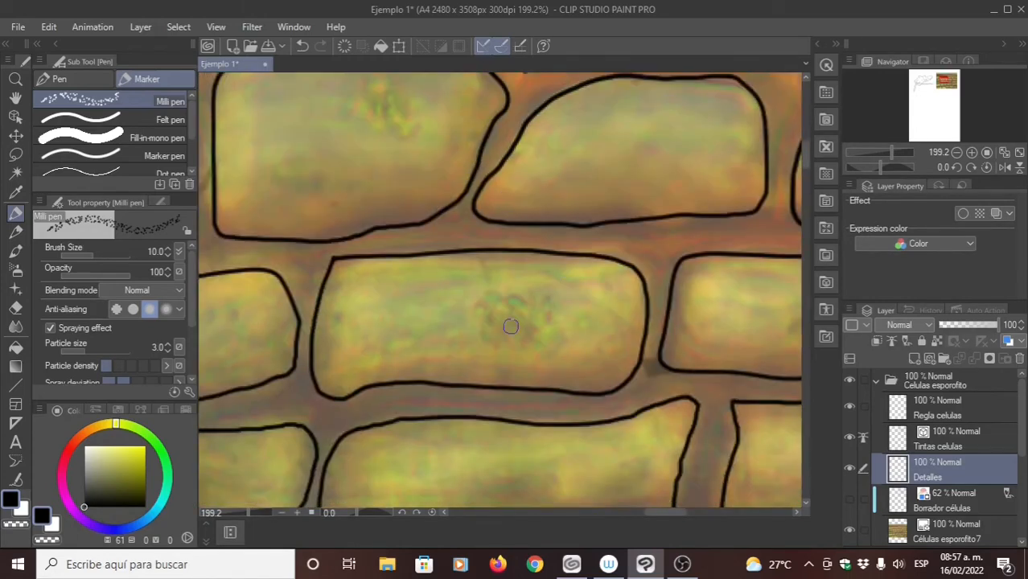
pyautogui.scroll(-5, 511, 327)
pyautogui.moveTo(452, 138); pyautogui.dragTo(378, 192)
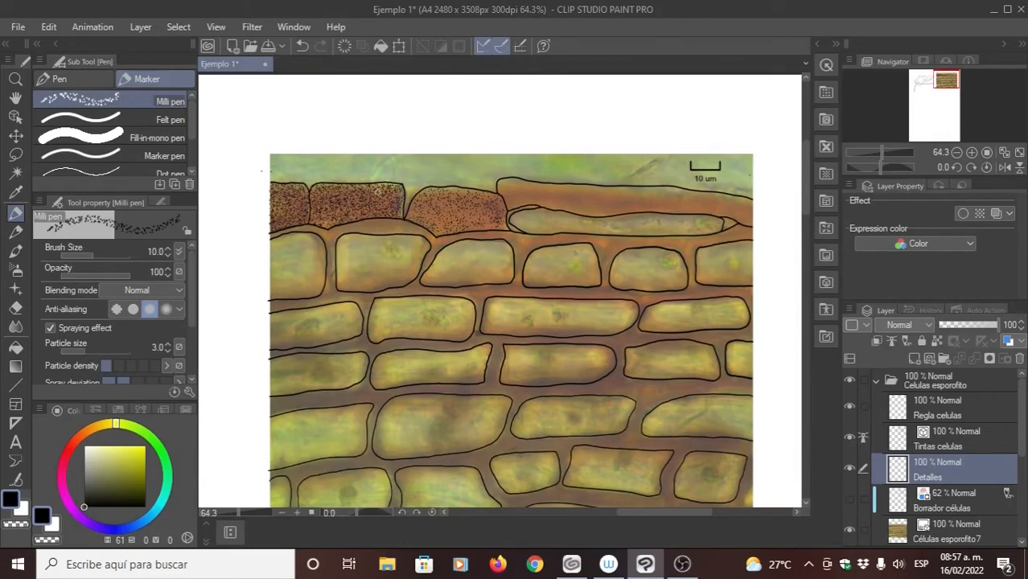
# - Hide the Células esporofito7 photo layer to leave the inked outlines and stippling on white
pyautogui.click(847, 528)
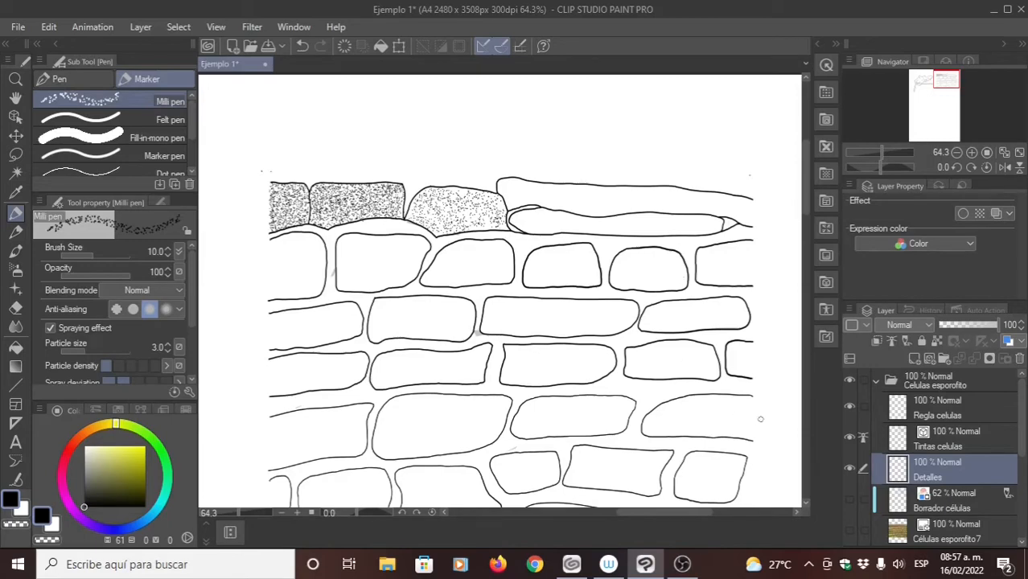
pyautogui.click(849, 529)
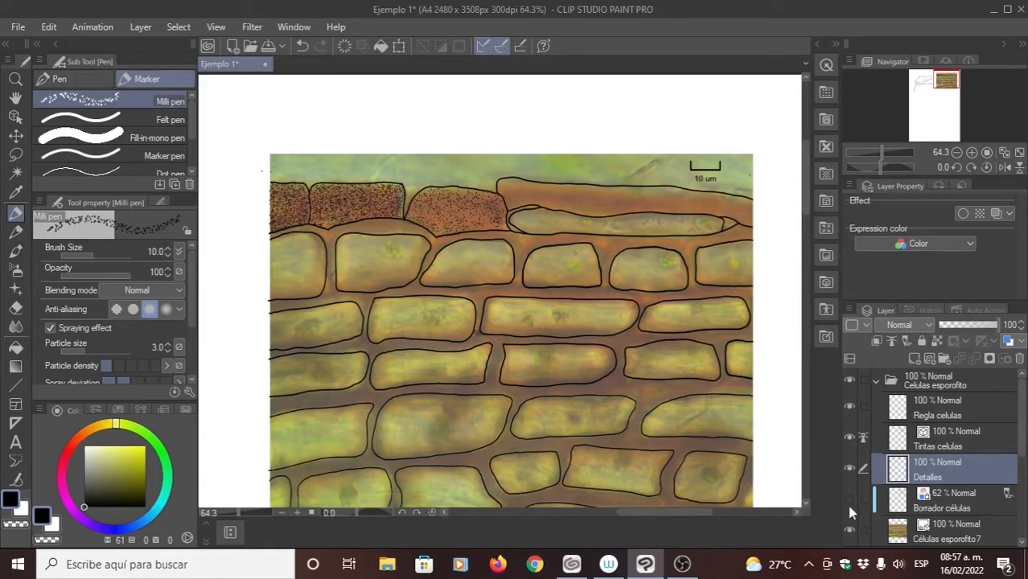
pyautogui.click(850, 532)
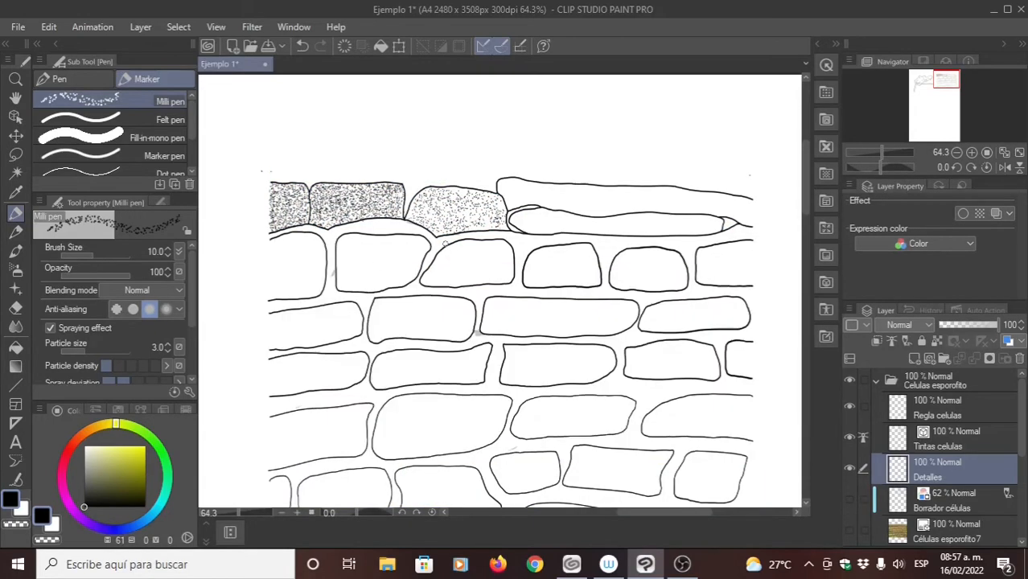
pyautogui.moveTo(466, 230); pyautogui.dragTo(435, 246)
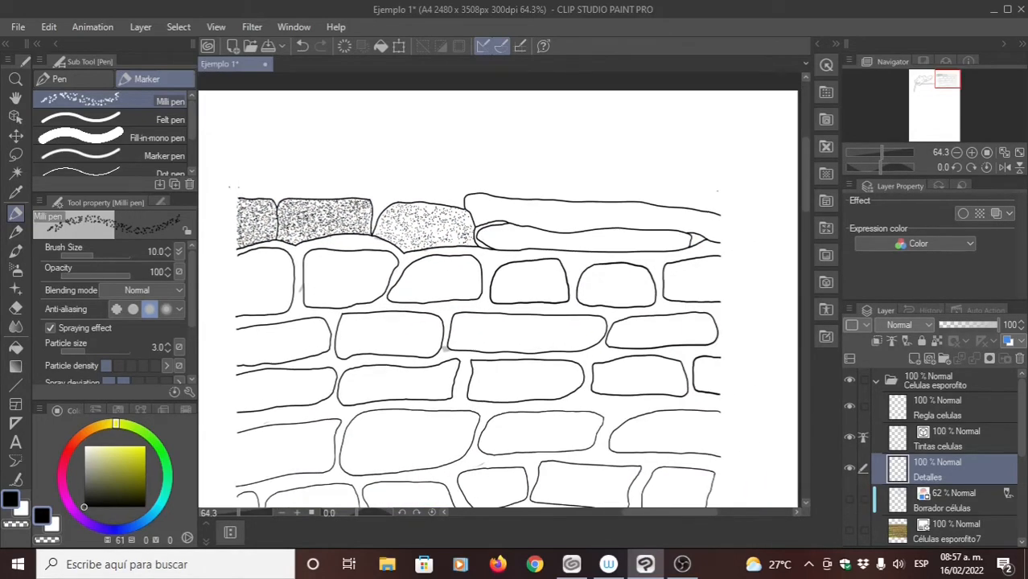
# - Turn off the Milli pen's spraying effect and set its brush size to 4
pyautogui.click(50, 328)
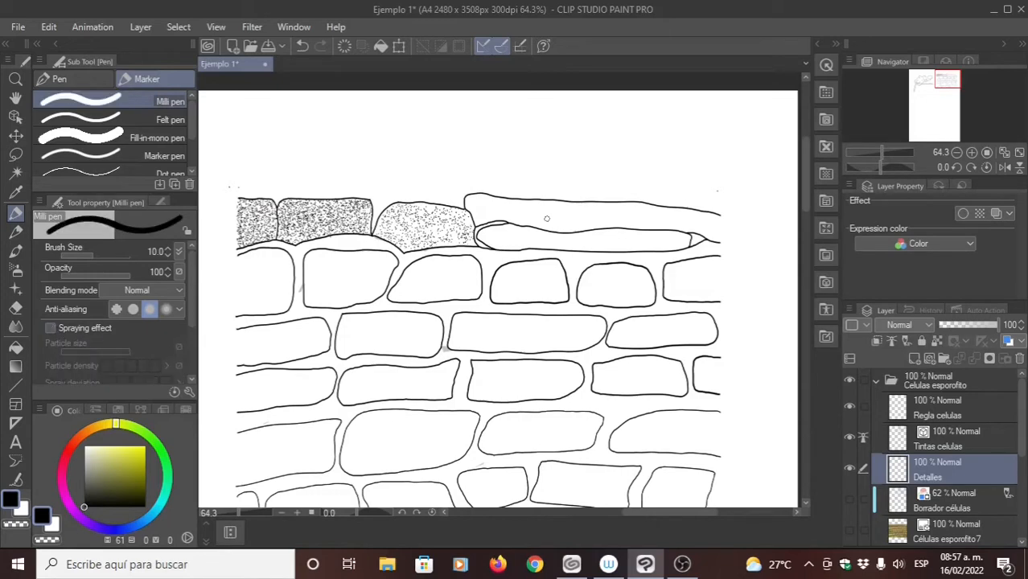
pyautogui.click(149, 256)
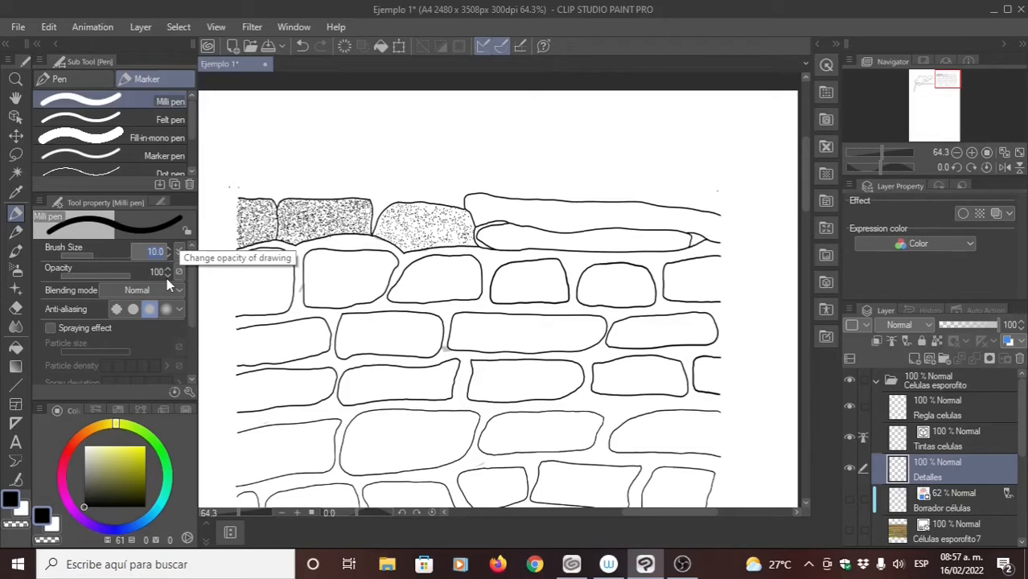
pyautogui.press('Return')
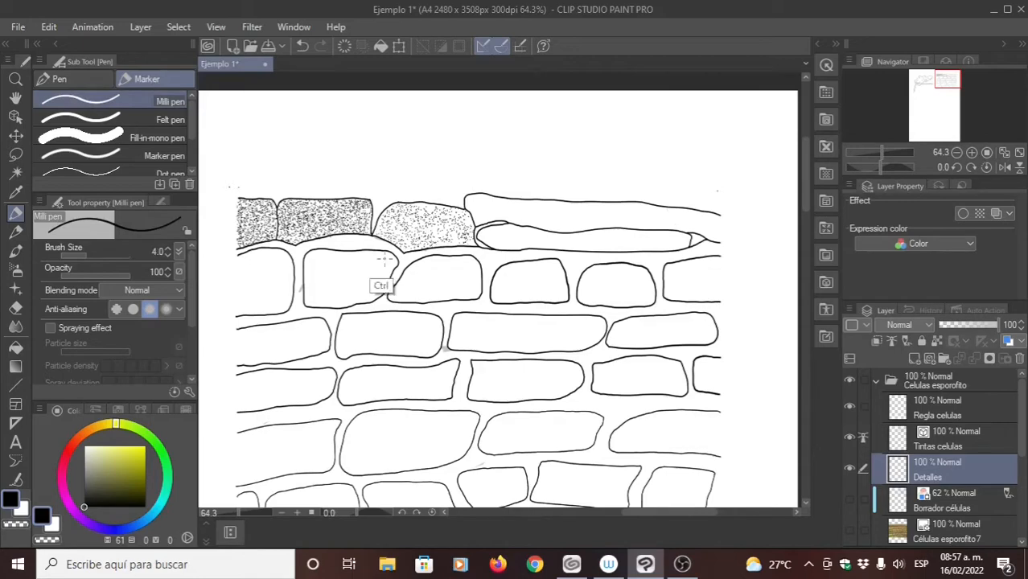
# - Place single dots by hand inside the left end of the long top cell, following its outline down to the lower corner
pyautogui.scroll(5, 245, 210)
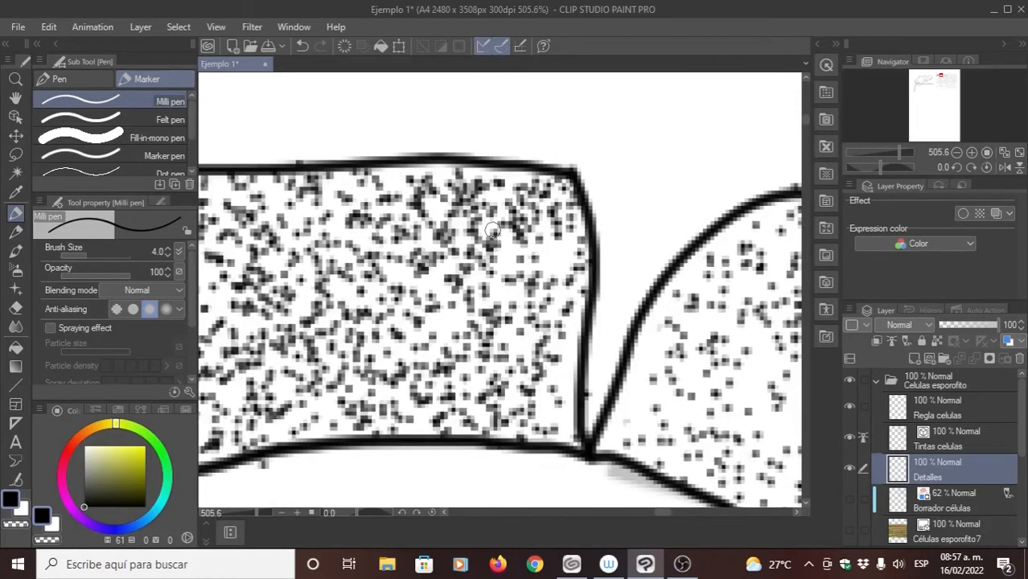
pyautogui.scroll(-3, 385, 202)
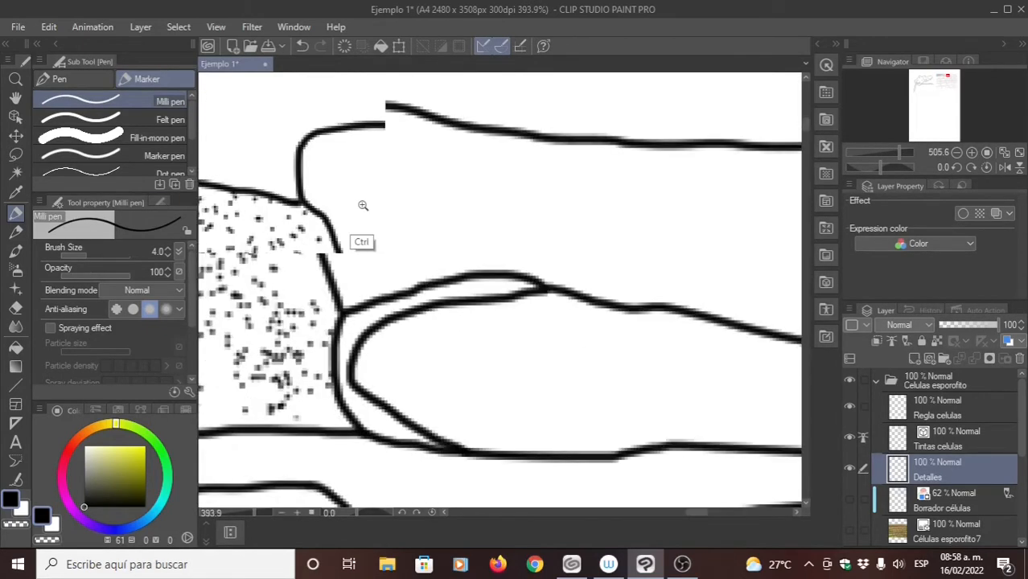
pyautogui.click(318, 192)
pyautogui.click(316, 180)
pyautogui.click(314, 164)
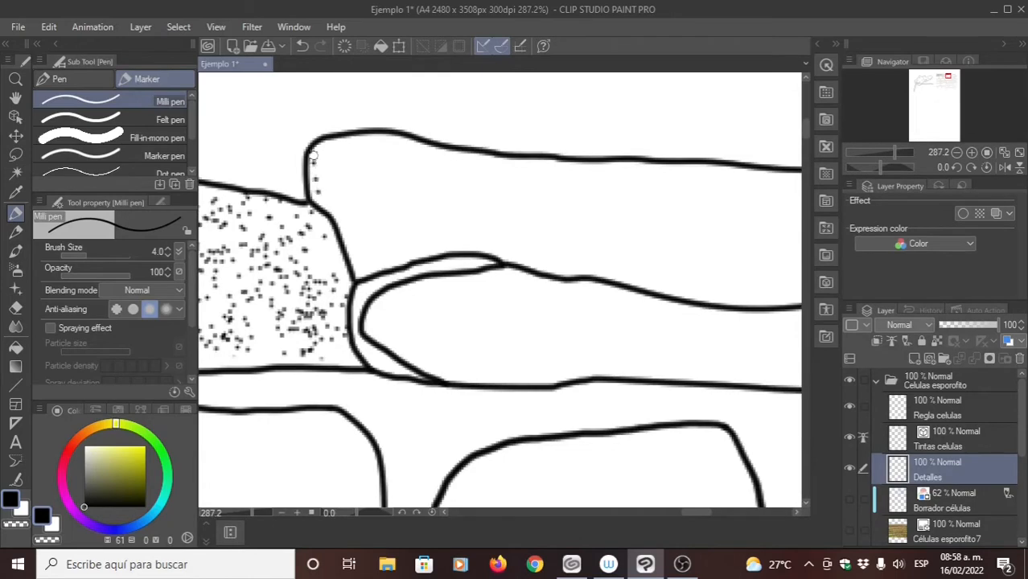
pyautogui.click(316, 154)
pyautogui.click(325, 149)
pyautogui.click(322, 163)
pyautogui.click(323, 169)
pyautogui.click(319, 177)
pyautogui.click(324, 183)
pyautogui.click(320, 192)
pyautogui.click(326, 196)
pyautogui.click(322, 200)
pyautogui.click(327, 202)
pyautogui.click(338, 215)
pyautogui.click(352, 241)
pyautogui.click(356, 263)
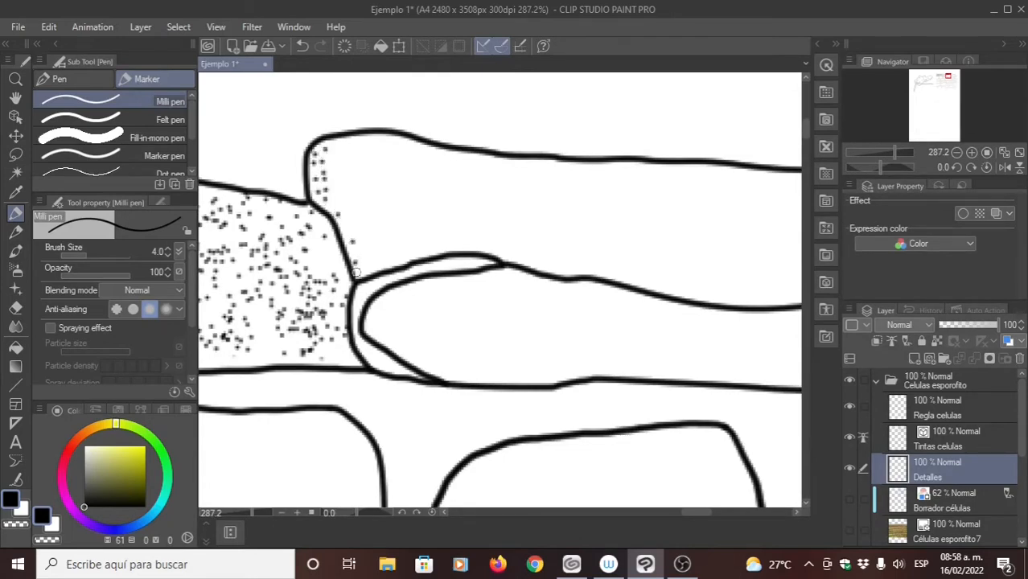
# - Add individual dots from the long top cell's lower left corner back up along its slanted edge
pyautogui.click(361, 267)
pyautogui.click(370, 268)
pyautogui.click(362, 257)
pyautogui.click(357, 251)
pyautogui.click(352, 246)
pyautogui.click(359, 241)
pyautogui.click(351, 234)
pyautogui.click(346, 228)
pyautogui.click(340, 218)
pyautogui.click(327, 209)
pyautogui.click(321, 201)
pyautogui.click(330, 198)
pyautogui.click(334, 189)
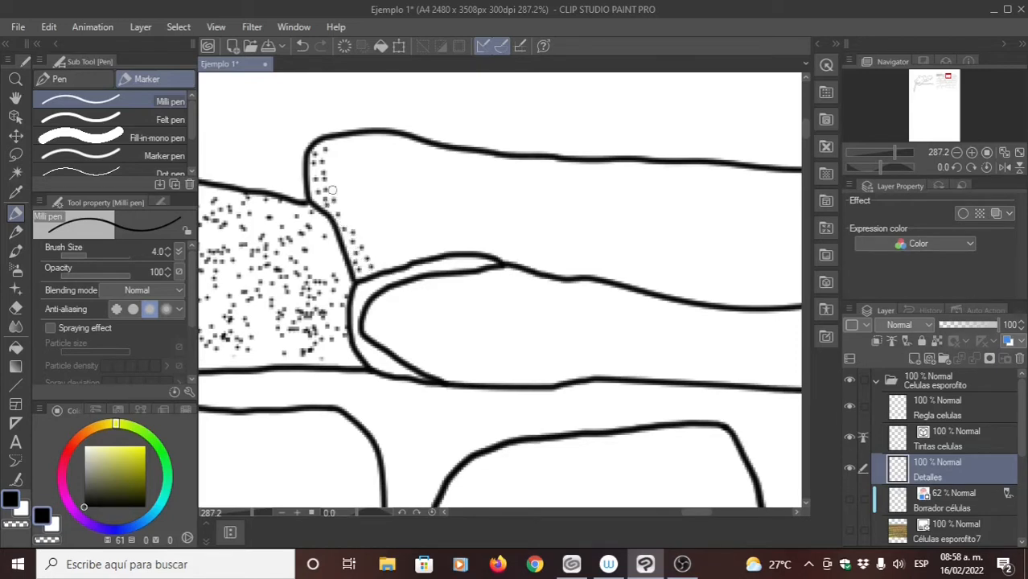
# - Place single dots up the left end of the long top cell, just inside the existing stippling, to its upper outline
pyautogui.click(331, 183)
pyautogui.click(328, 175)
pyautogui.click(326, 168)
pyautogui.click(330, 159)
pyautogui.click(333, 161)
pyautogui.click(336, 149)
pyautogui.click(340, 143)
pyautogui.click(350, 137)
# - Add a further row of individual dots down the long top cell's left end, from its upper outline to the lower edge
pyautogui.click(343, 152)
pyautogui.click(338, 161)
pyautogui.click(343, 173)
pyautogui.click(343, 183)
pyautogui.click(343, 193)
pyautogui.click(344, 201)
pyautogui.click(346, 209)
pyautogui.click(349, 211)
pyautogui.click(354, 221)
pyautogui.click(357, 227)
pyautogui.click(367, 241)
pyautogui.click(368, 242)
pyautogui.click(374, 255)
pyautogui.click(375, 264)
pyautogui.click(385, 263)
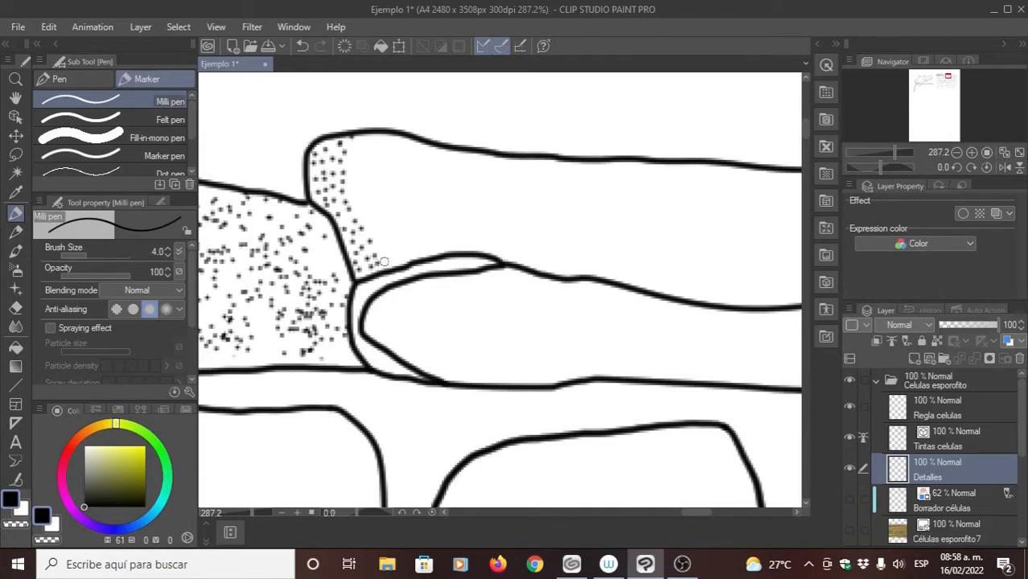
# - Add another row of dots from the long top cell's lower edge back up to its upper outline, widening the stippled band
pyautogui.click(385, 256)
pyautogui.click(379, 244)
pyautogui.click(374, 231)
pyautogui.click(370, 225)
pyautogui.click(365, 217)
pyautogui.click(361, 211)
pyautogui.click(358, 205)
pyautogui.click(355, 196)
pyautogui.click(354, 189)
pyautogui.click(353, 178)
pyautogui.click(352, 169)
pyautogui.click(354, 163)
pyautogui.click(355, 155)
pyautogui.click(355, 145)
pyautogui.click(360, 137)
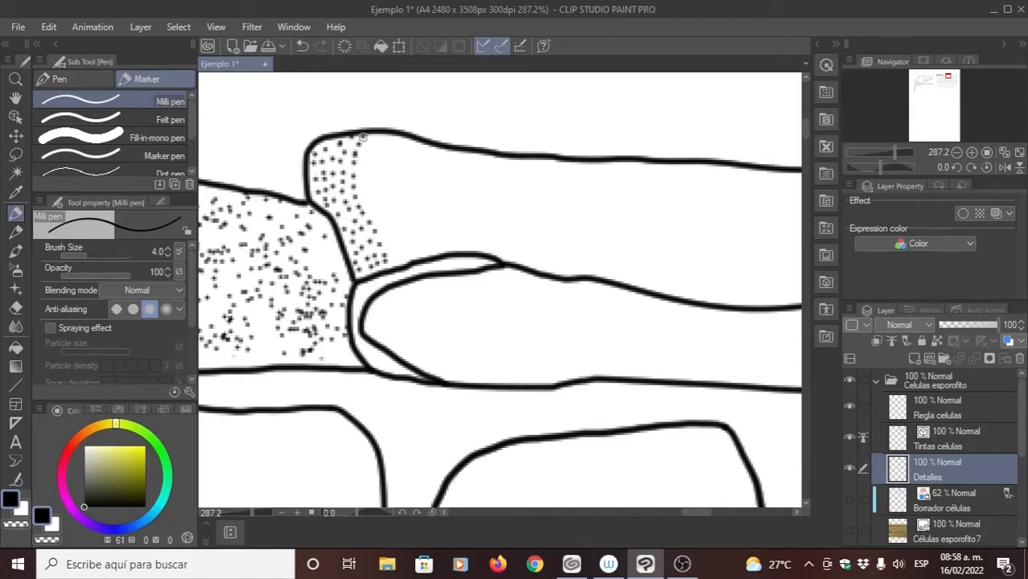
# - Scatter more widely spaced dots toward the middle of the long top cell so the shading fades out from its left end
pyautogui.click(370, 139)
pyautogui.click(368, 150)
pyautogui.click(365, 163)
pyautogui.click(363, 176)
pyautogui.moveTo(349, 260); pyautogui.dragTo(495, 223)
pyautogui.moveTo(416, 252); pyautogui.dragTo(383, 249)
pyautogui.moveTo(378, 250); pyautogui.dragTo(589, 231)
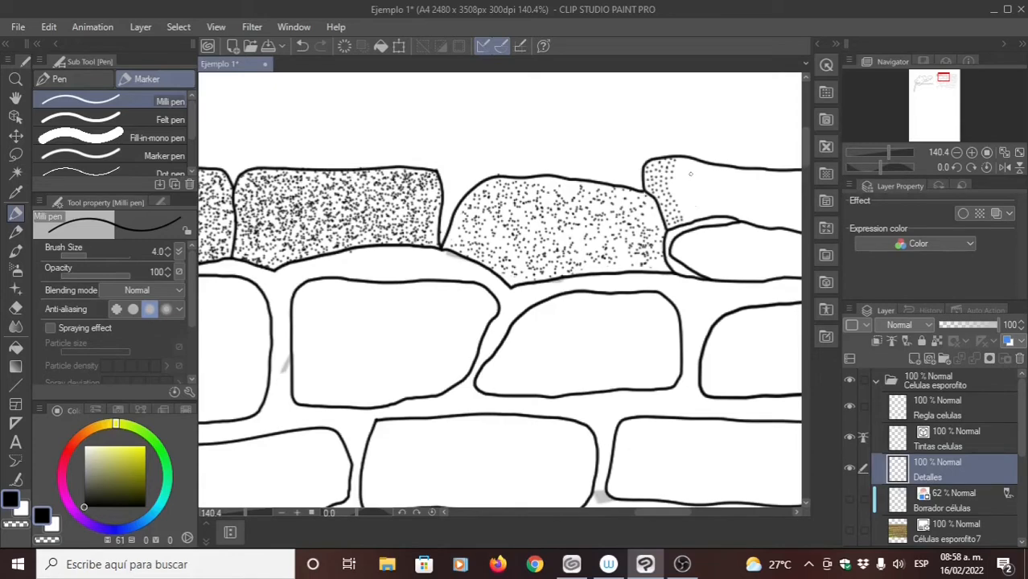
pyautogui.moveTo(664, 232); pyautogui.dragTo(585, 194)
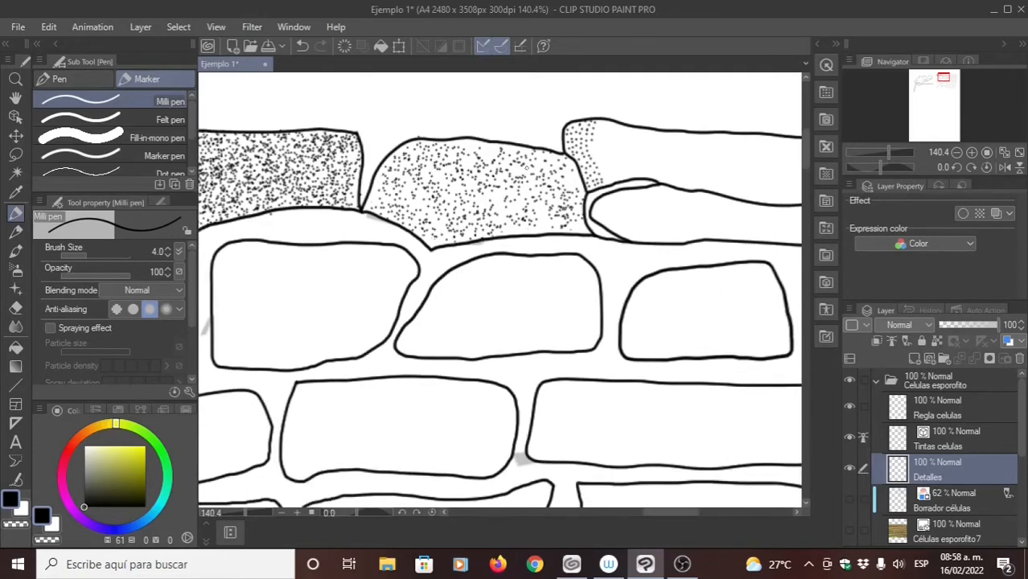
pyautogui.click(624, 165)
pyautogui.click(624, 156)
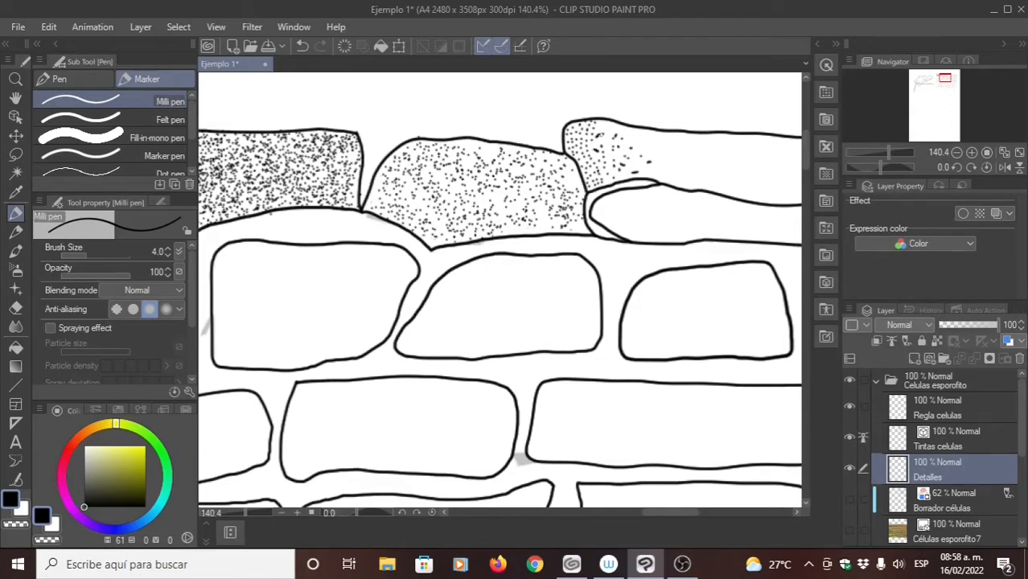
# - Examine the stippled top row and the whole cell drawing, comparing the dense shading with the fading dots in the long cell
pyautogui.moveTo(483, 274); pyautogui.dragTo(609, 283)
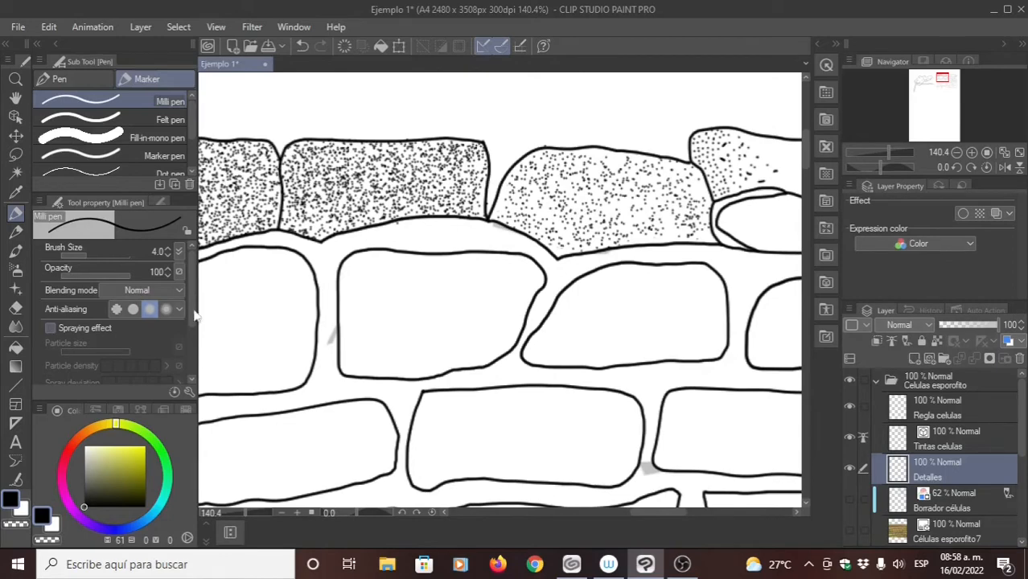
pyautogui.moveTo(479, 232); pyautogui.dragTo(606, 199)
pyautogui.moveTo(491, 251); pyautogui.dragTo(423, 254)
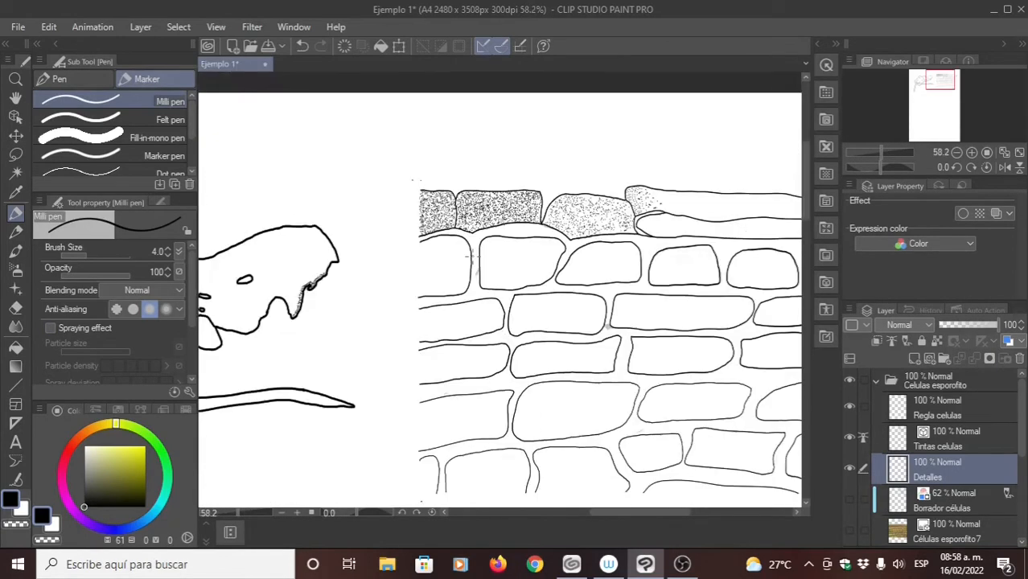
pyautogui.moveTo(560, 292); pyautogui.dragTo(452, 229)
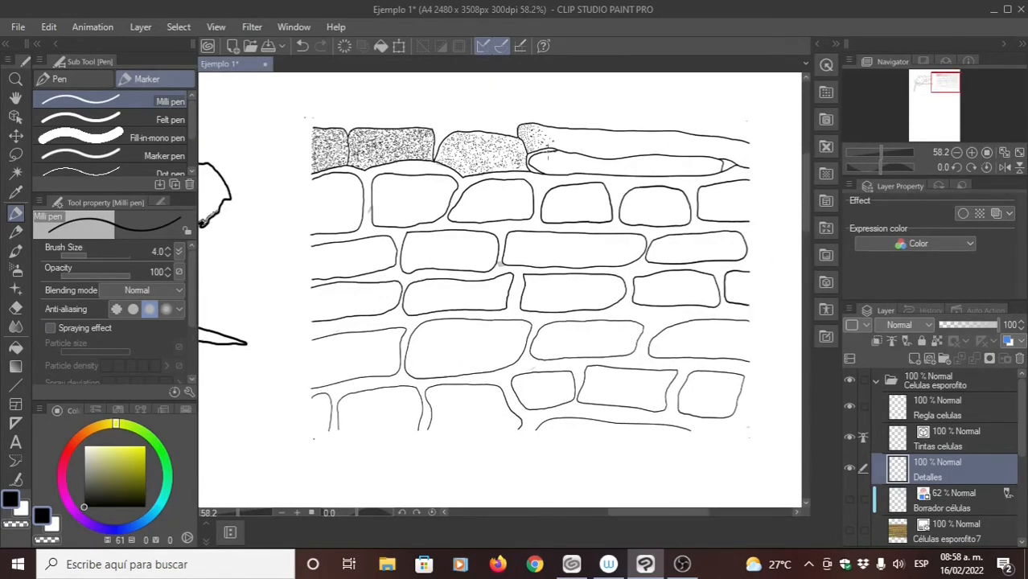
pyautogui.moveTo(542, 160); pyautogui.dragTo(514, 191)
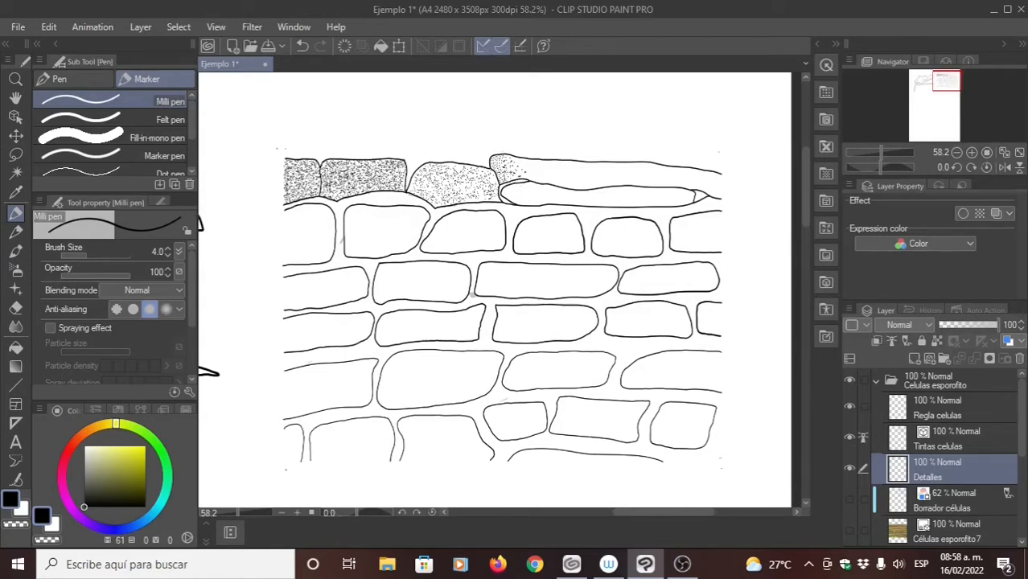
pyautogui.moveTo(523, 184); pyautogui.dragTo(489, 198)
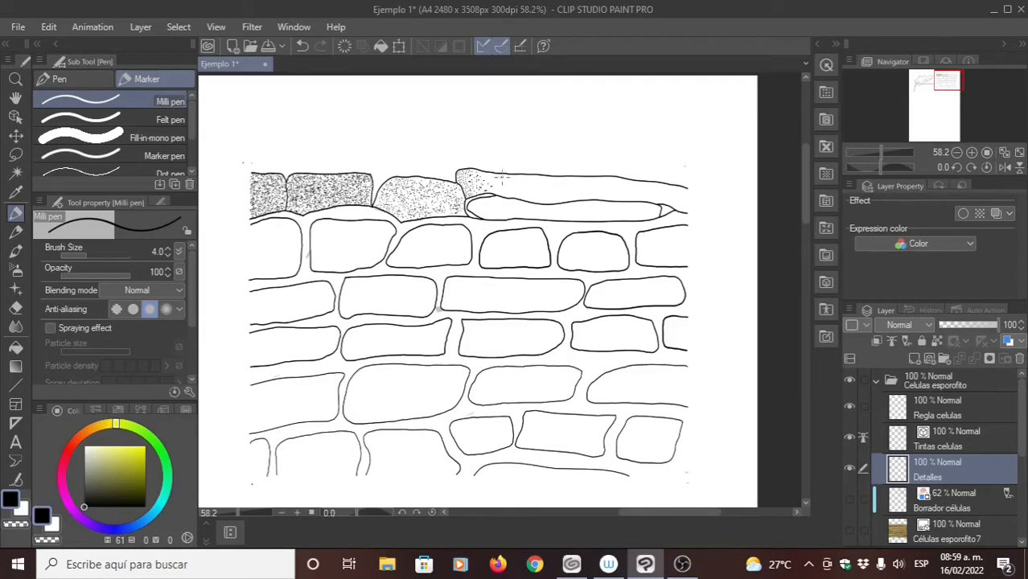
pyautogui.scroll(2, 480, 177)
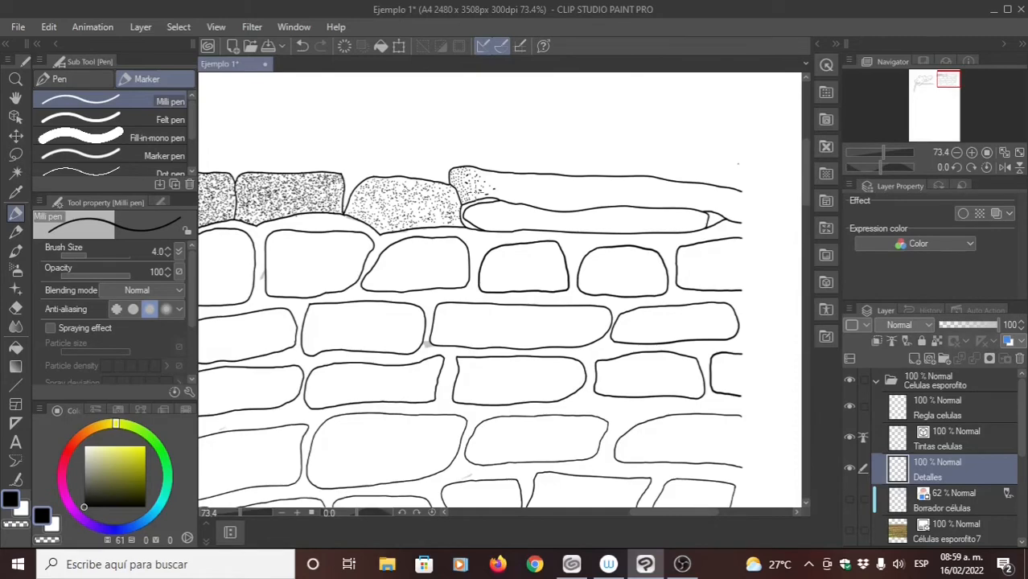
pyautogui.scroll(3, 481, 182)
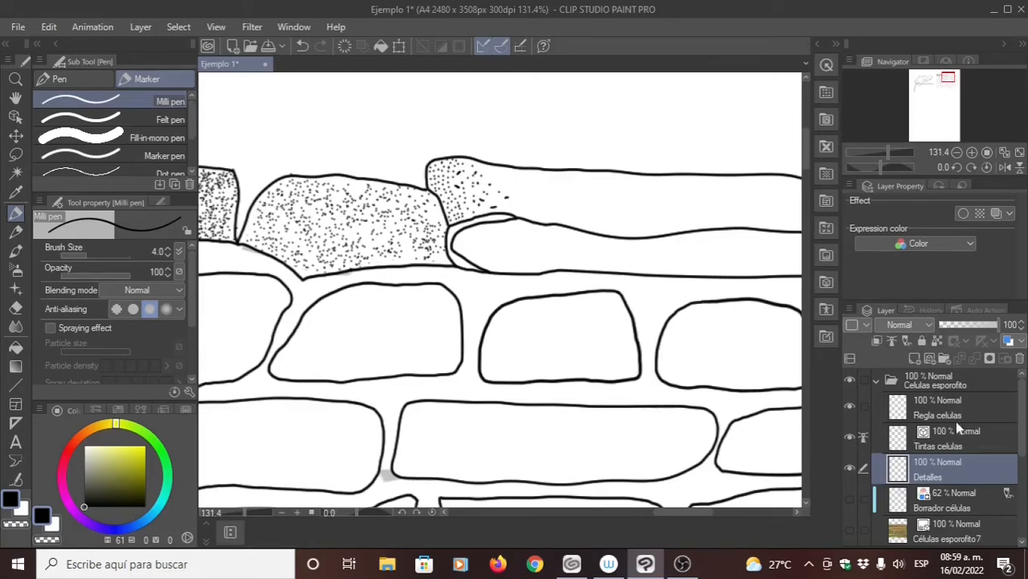
# - Collapse and hide the Celulas esporofito folder, leaving only the inked Anthocero drawing in view
pyautogui.click(874, 381)
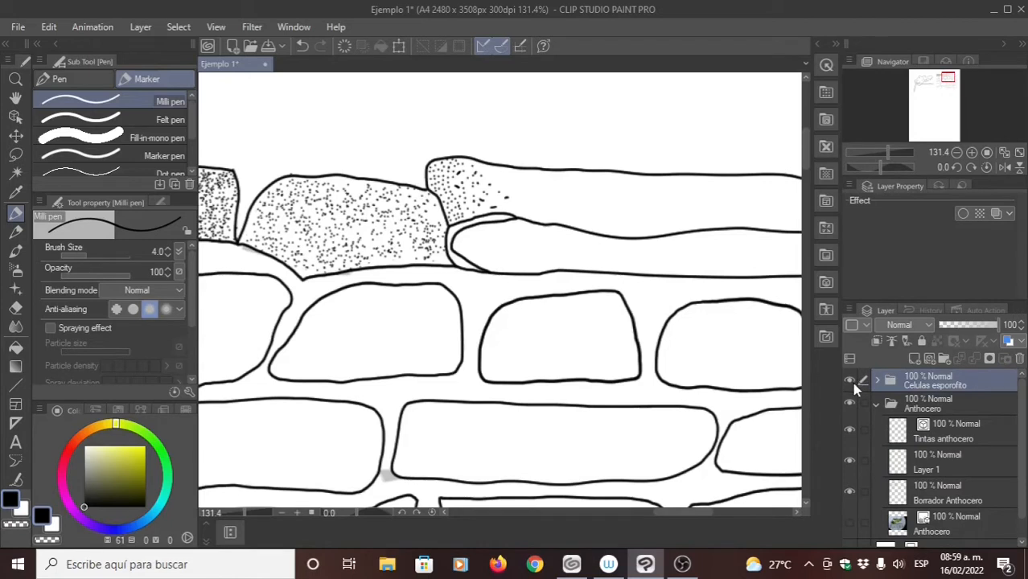
pyautogui.click(850, 381)
pyautogui.press('ctrl')
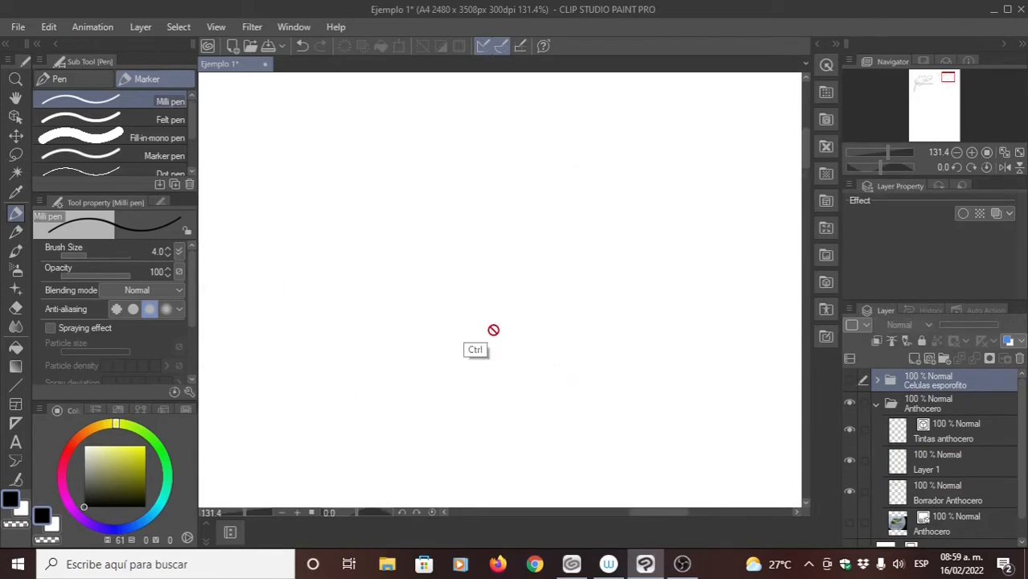
pyautogui.scroll(-5, 493, 330)
pyautogui.scroll(3, 439, 354)
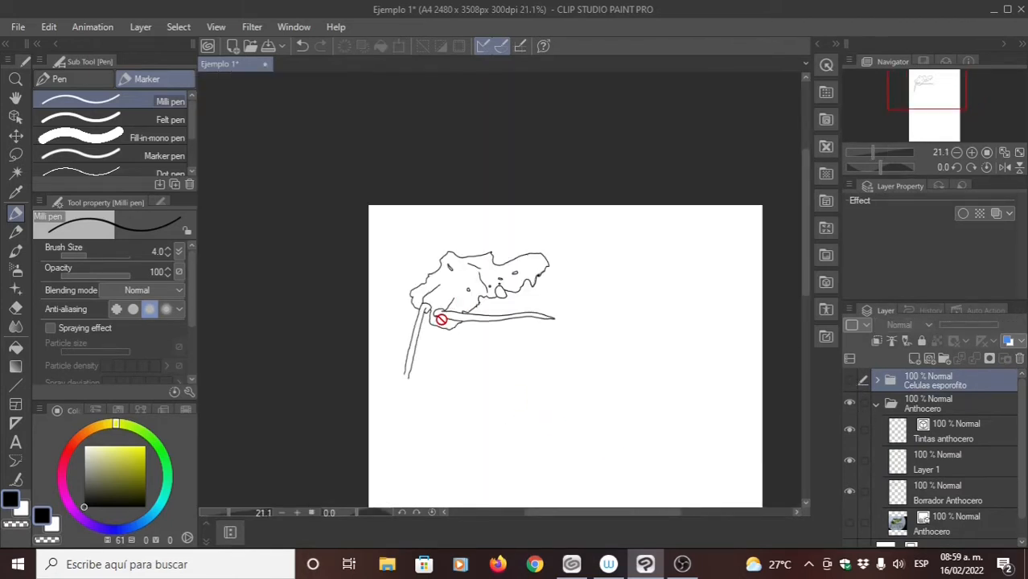
pyautogui.scroll(2, 483, 306)
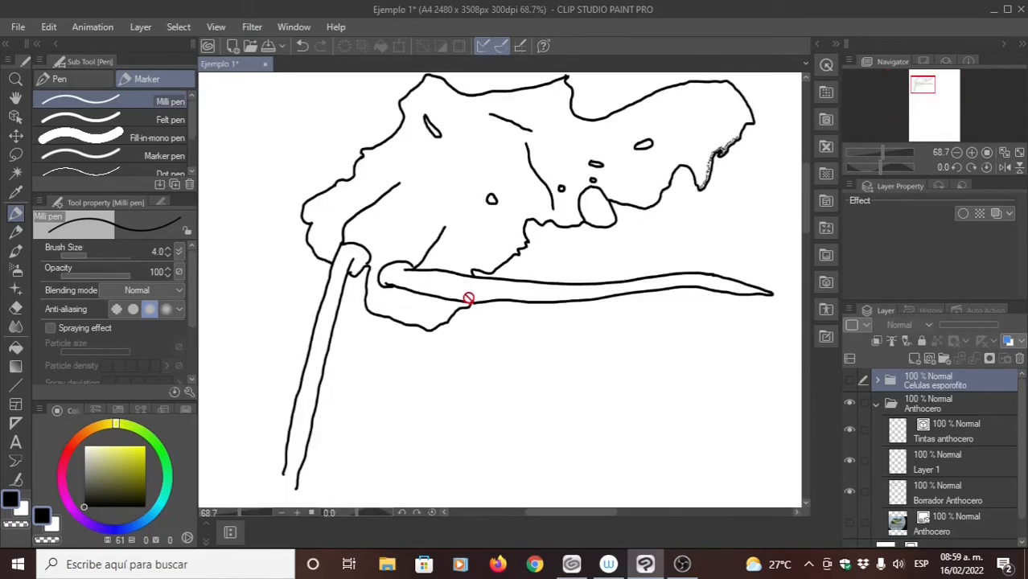
pyautogui.moveTo(624, 240); pyautogui.dragTo(611, 245)
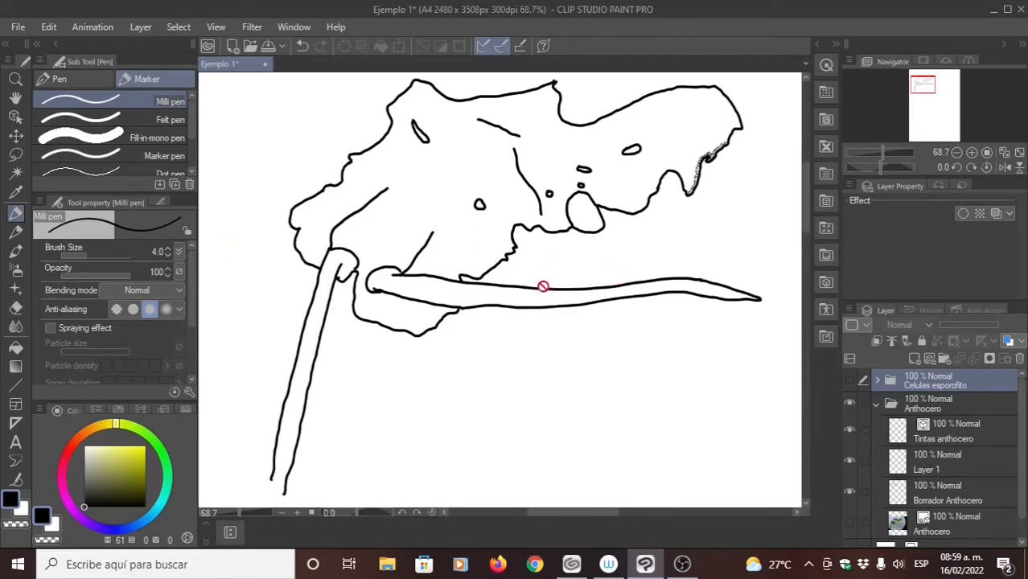
pyautogui.moveTo(522, 293); pyautogui.dragTo(513, 287)
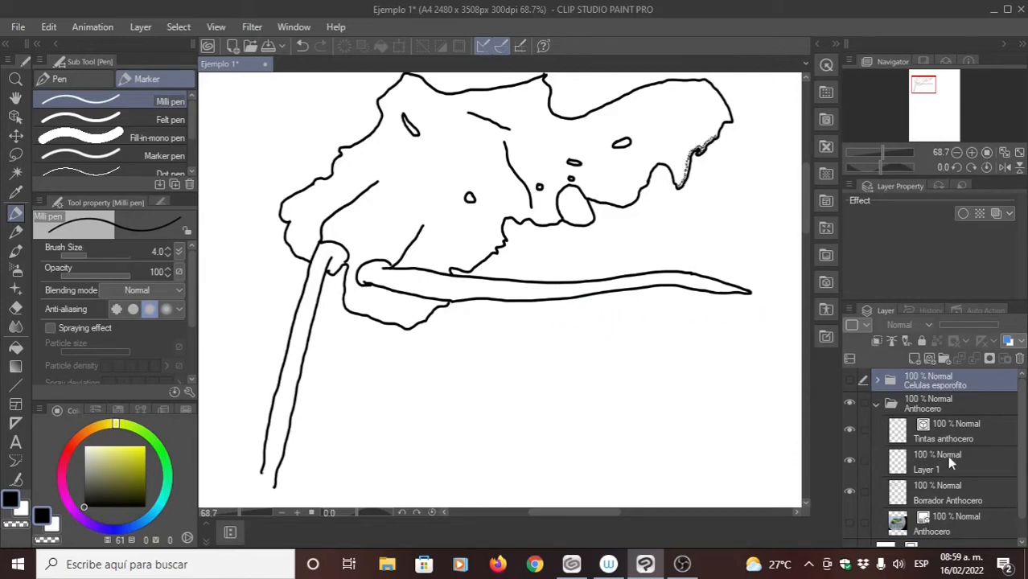
# - Show the Anthocero photo and prepare Layer 1 for stippling, renamed as Detalles, with the Milli pen's brush size set to 5
pyautogui.click(850, 519)
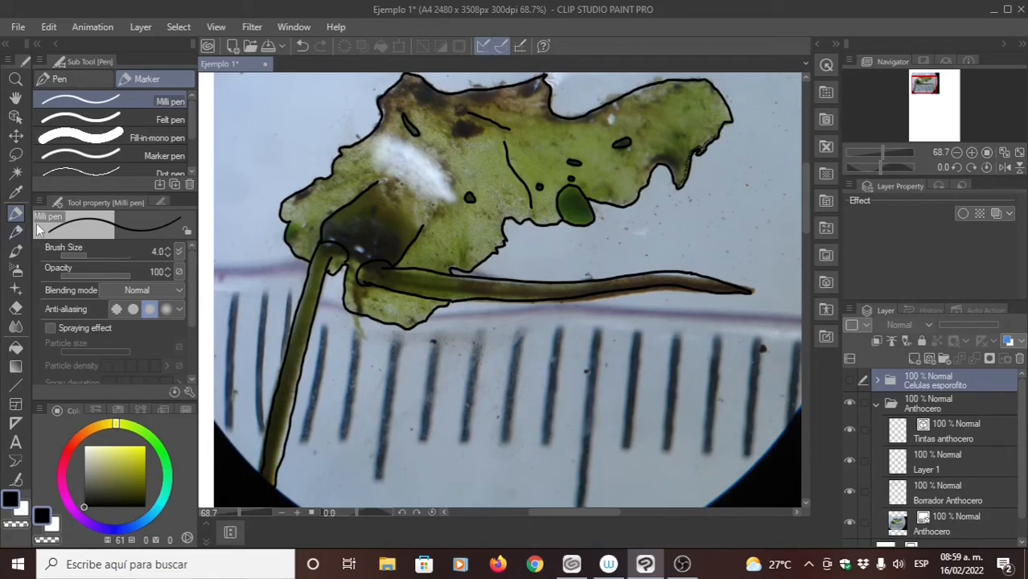
pyautogui.click(167, 251)
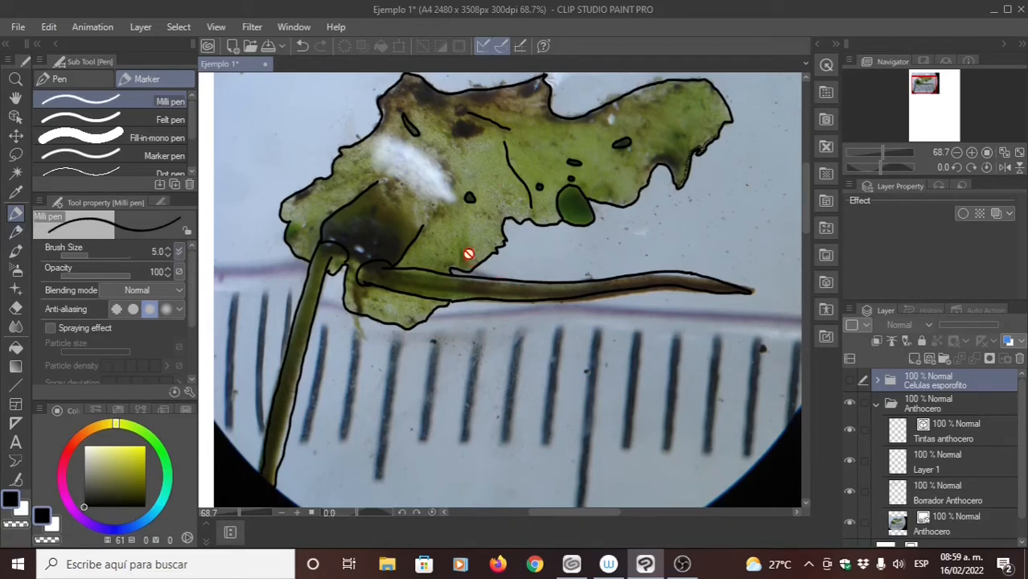
pyautogui.click(932, 434)
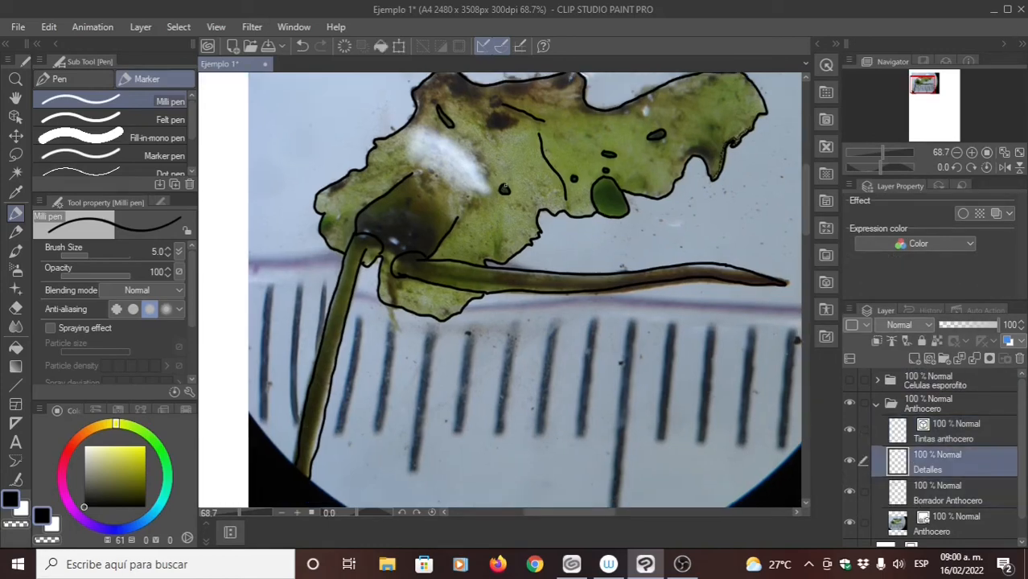
# - Try a pen stroke on the Detalles layer near the base of the horizontal sporophyte, and undo it
pyautogui.scroll(10, 415, 274)
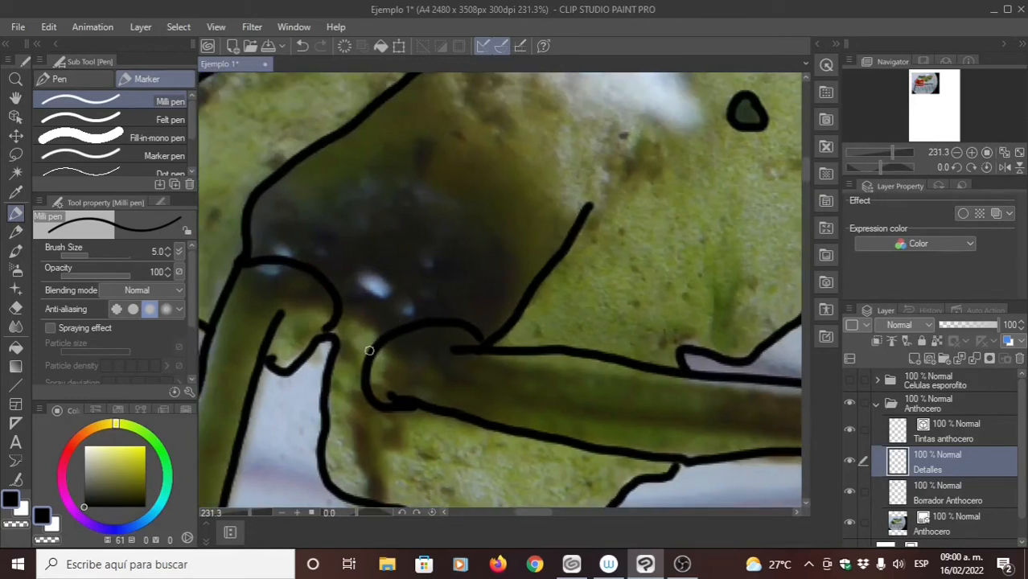
pyautogui.moveTo(370, 346); pyautogui.dragTo(422, 285)
pyautogui.hotkey('ctrl', 'z')
# - Set Borrador Anthocero as a draft layer with blue layer color, and make Tintas anthocero the active layer
pyautogui.click(924, 436)
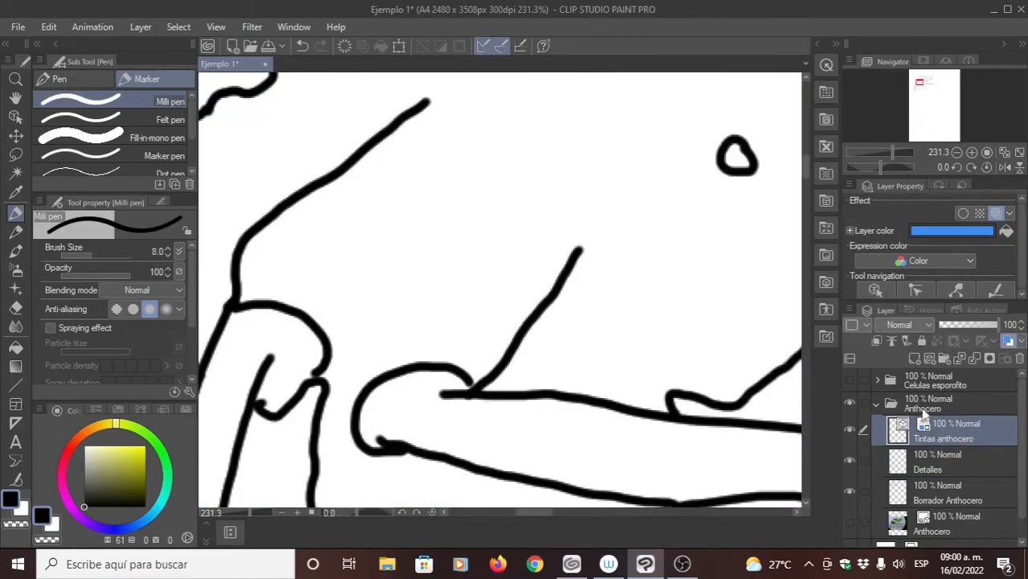
pyautogui.click(935, 494)
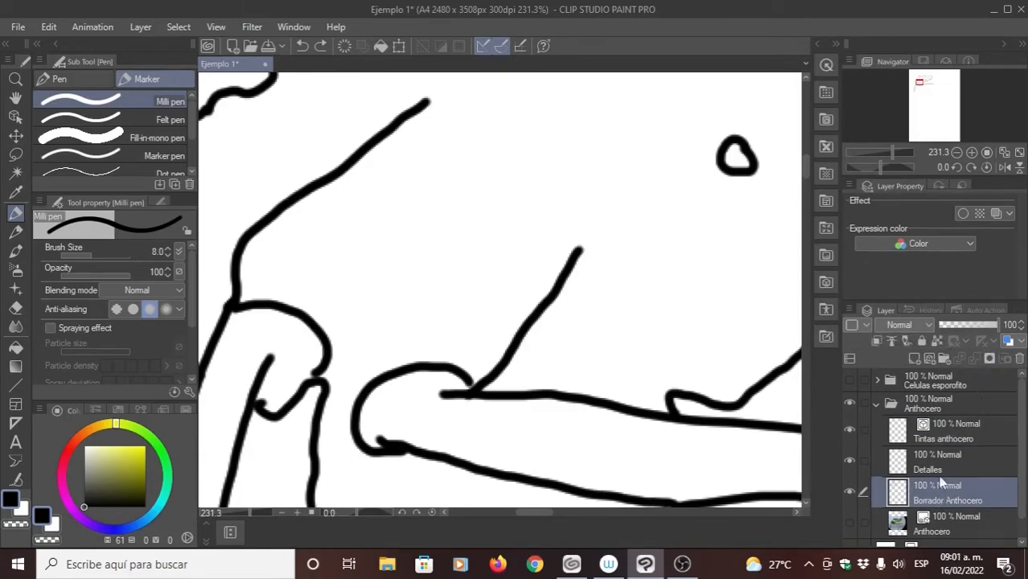
pyautogui.click(906, 341)
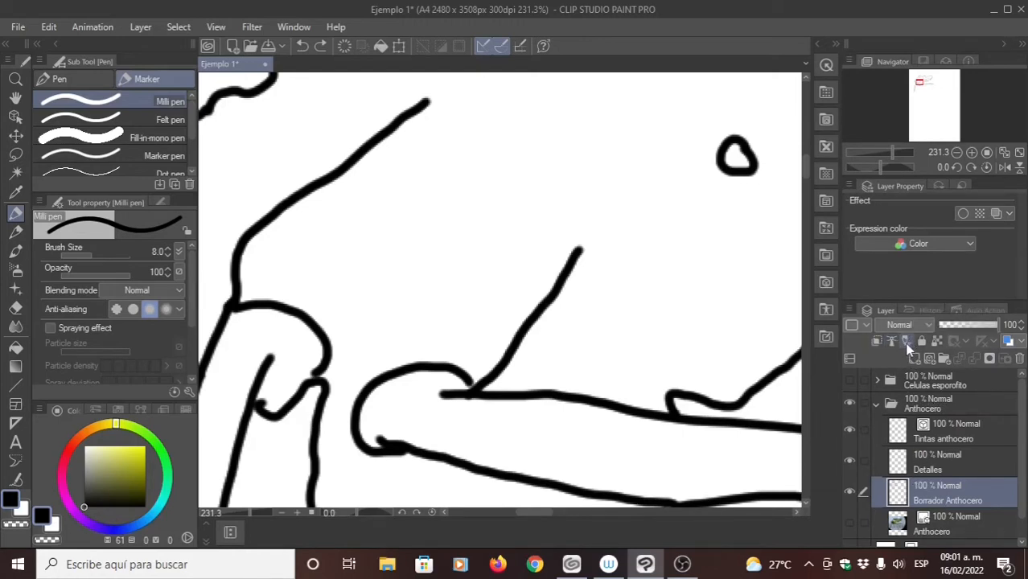
pyautogui.click(1007, 341)
pyautogui.click(948, 432)
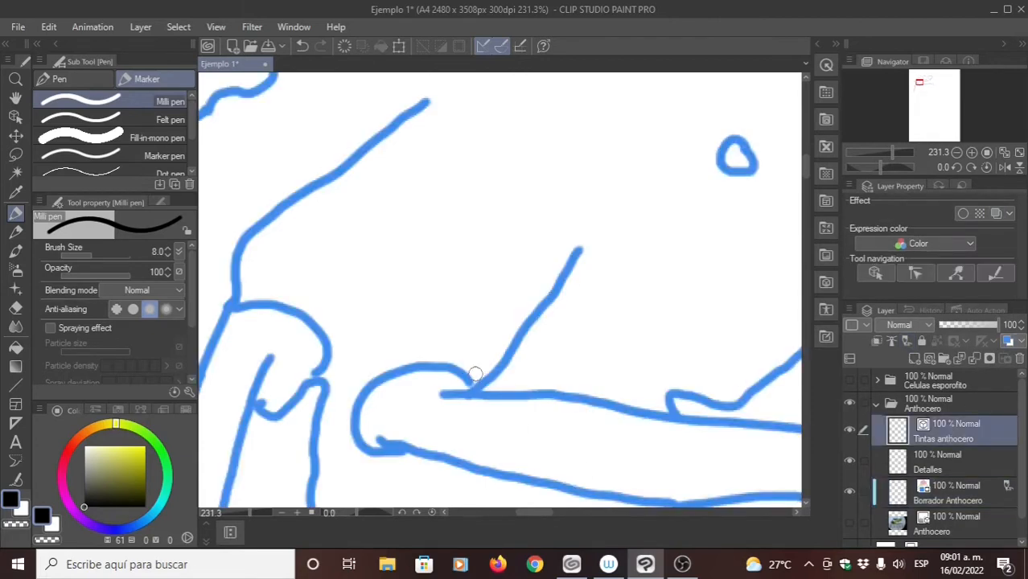
pyautogui.scroll(-8, 481, 315)
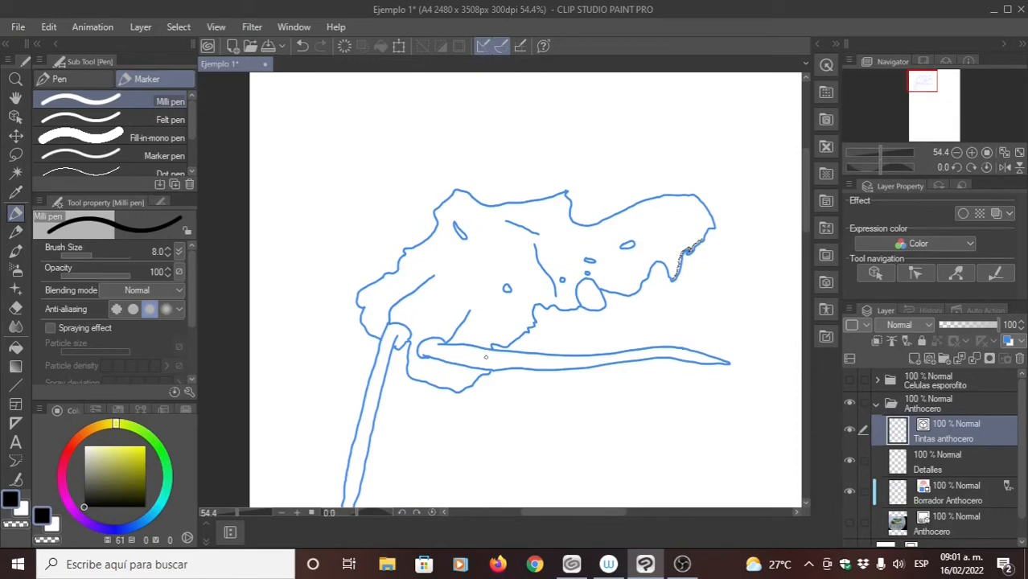
pyautogui.press('p')
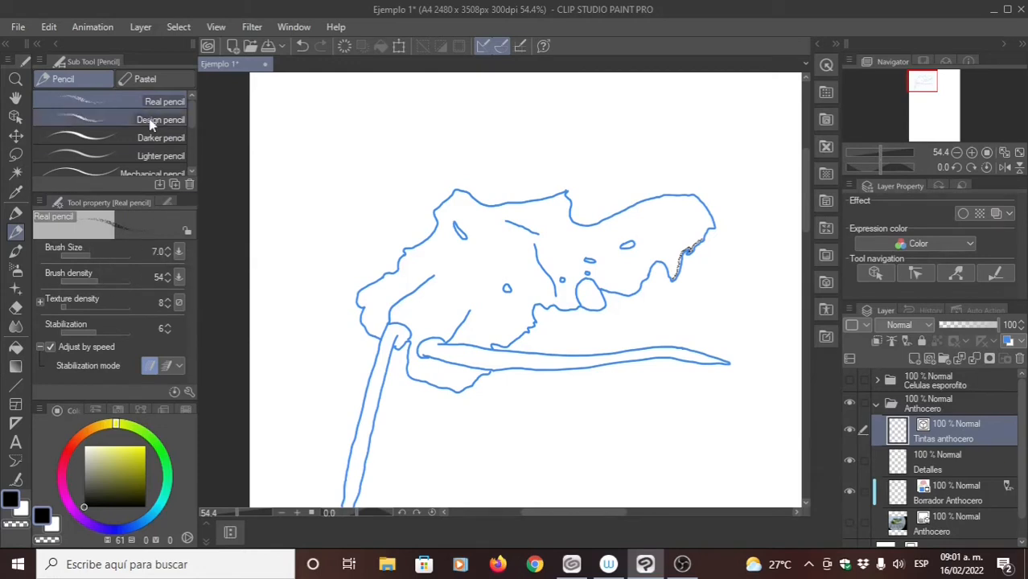
pyautogui.click(145, 79)
pyautogui.click(15, 213)
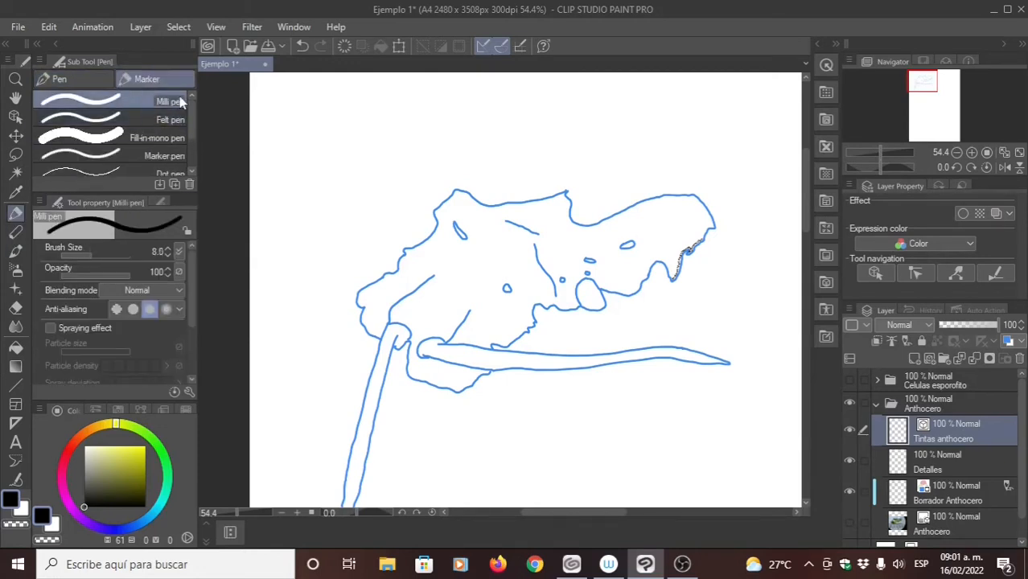
# - Set the Milli pen's brush size to 5 for the Tintas anthocero layer
pyautogui.click(163, 253)
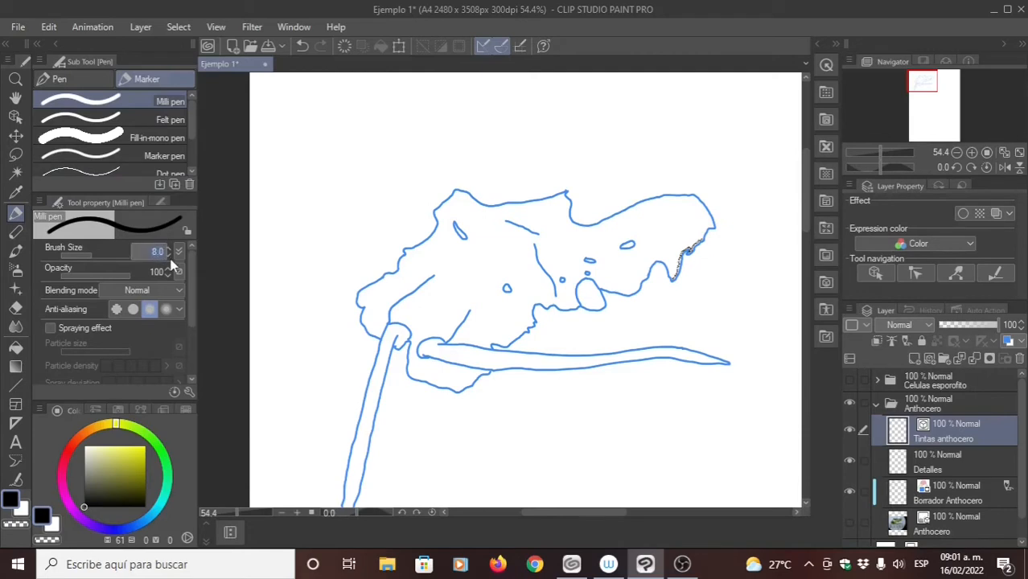
pyautogui.write('5')
pyautogui.press('Return')
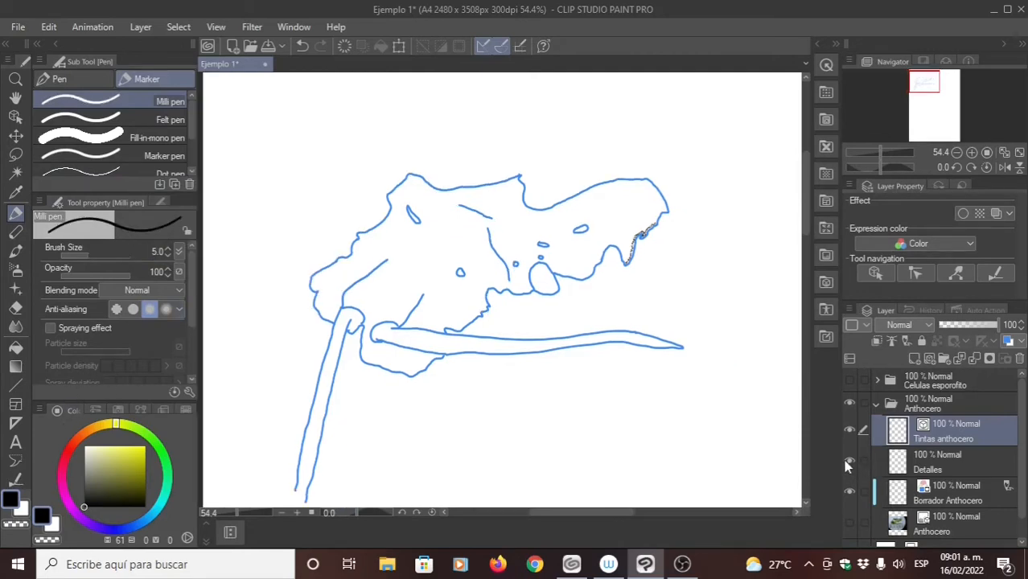
# - Hide the Detalles layer and show the Anthocero photo beneath the Borrador Anthocero layer, selected for drawing with the Milli pen
pyautogui.click(849, 461)
pyautogui.click(935, 496)
pyautogui.click(850, 522)
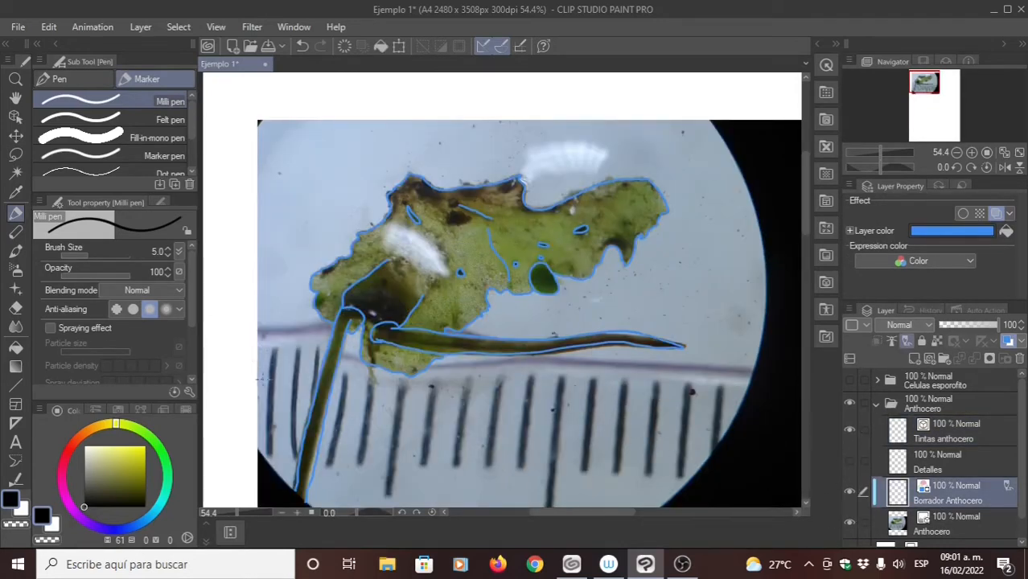
pyautogui.press('p')
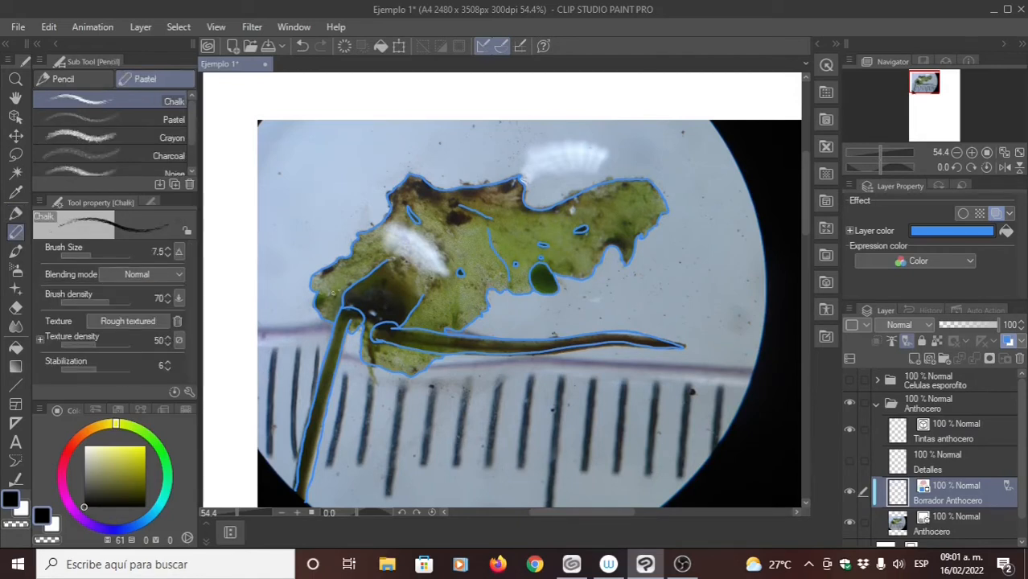
pyautogui.press('p')
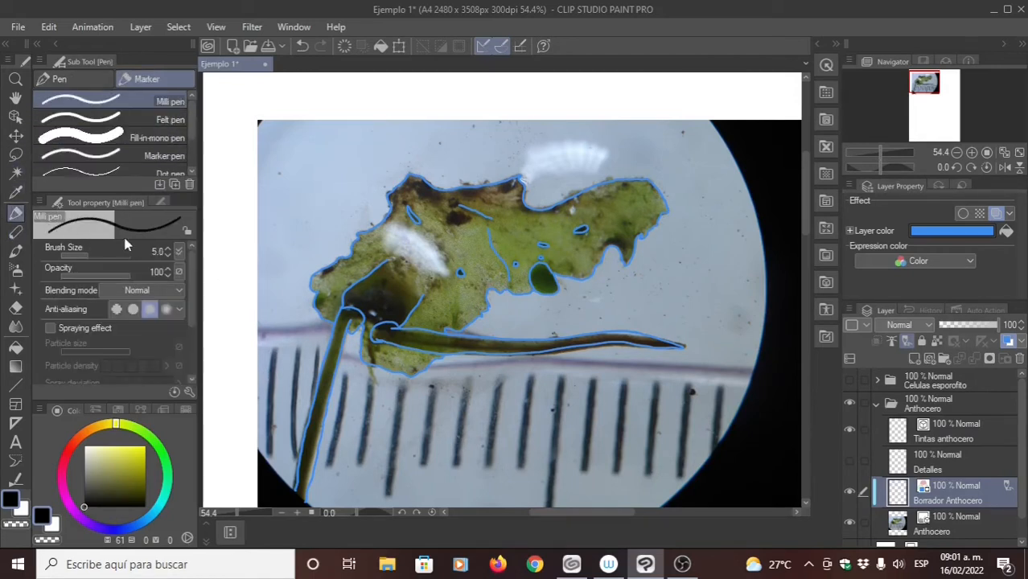
# - Set the Milli pen's brush size to 8 and trace two diagonal lines across the dark area above the sporophyte bases on Borrador Anthocero
pyautogui.click(167, 249)
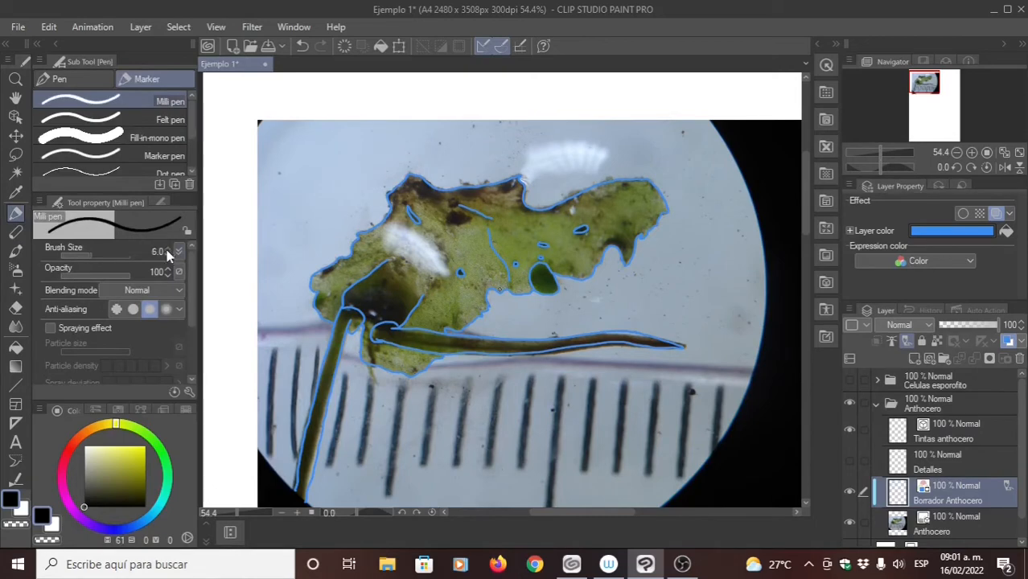
pyautogui.click(168, 250)
pyautogui.click(168, 249)
pyautogui.moveTo(404, 346); pyautogui.dragTo(408, 313)
pyautogui.keyDown('ctrl'); pyautogui.moveTo(387, 258); pyautogui.dragTo(425, 283); pyautogui.keyUp('ctrl')
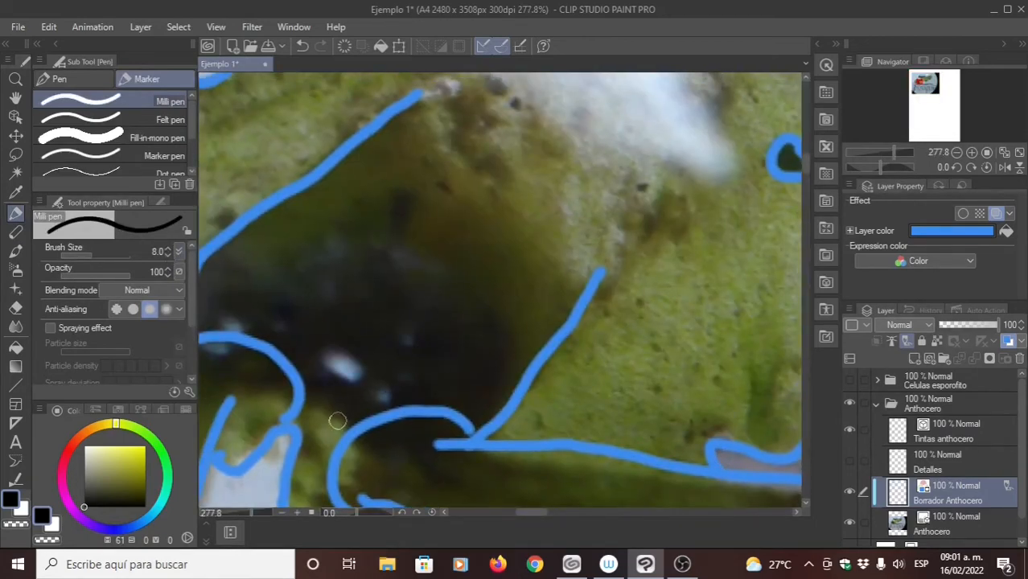
pyautogui.moveTo(334, 435); pyautogui.dragTo(543, 193)
pyautogui.moveTo(296, 301); pyautogui.dragTo(391, 285)
pyautogui.moveTo(383, 383); pyautogui.dragTo(600, 126)
# - Examine the draft against the thallus photo, from the upper edge to the small ovals and right lobe, for missing lines
pyautogui.moveTo(424, 311); pyautogui.dragTo(419, 341)
pyautogui.moveTo(489, 159); pyautogui.dragTo(432, 296)
pyautogui.moveTo(619, 151); pyautogui.dragTo(457, 255)
pyautogui.moveTo(508, 184)
pyautogui.mouseDown()
pyautogui.moveTo(420, 274)
pyautogui.moveTo(432, 320)
pyautogui.mouseUp()
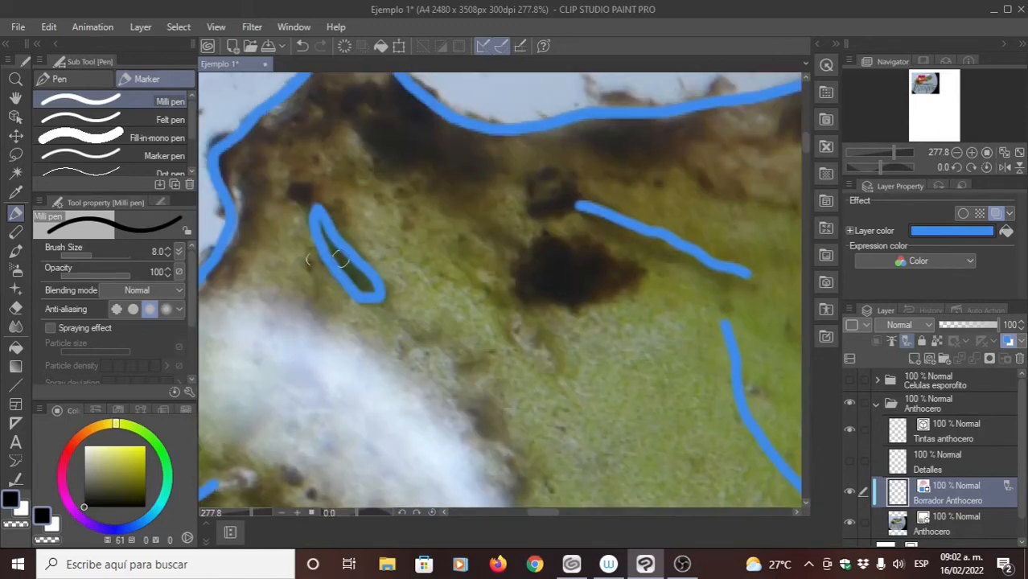
pyautogui.moveTo(465, 288)
pyautogui.mouseDown()
pyautogui.moveTo(363, 244)
pyautogui.moveTo(422, 278)
pyautogui.moveTo(412, 271)
pyautogui.mouseUp()
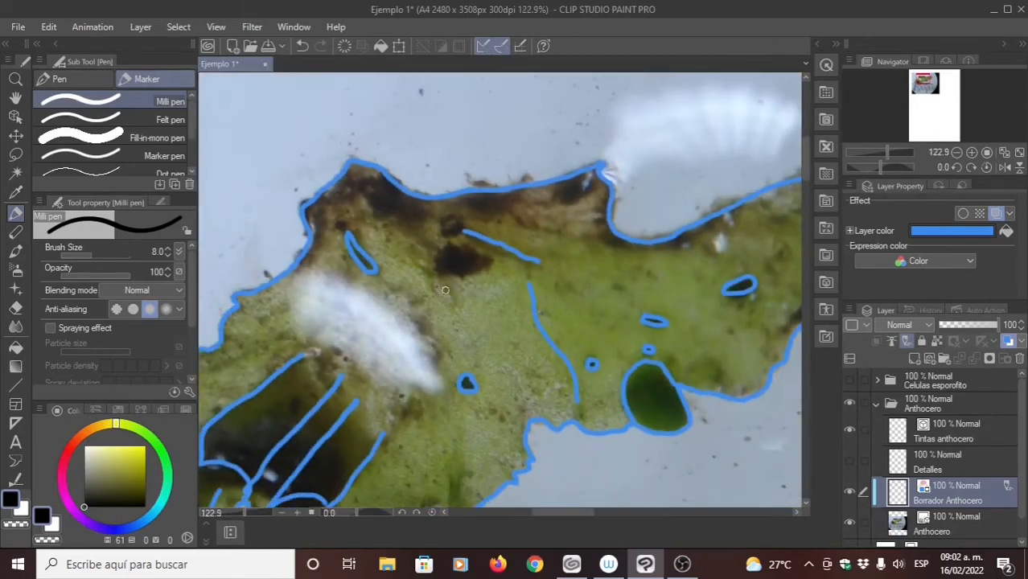
pyautogui.moveTo(545, 316); pyautogui.dragTo(515, 279)
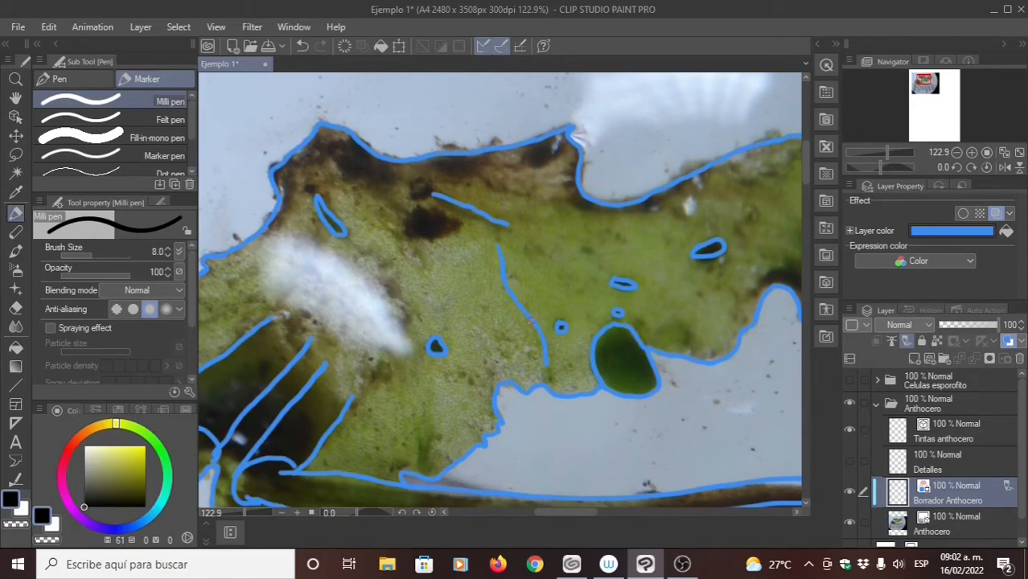
pyautogui.moveTo(521, 285)
pyautogui.mouseDown()
pyautogui.moveTo(473, 282)
pyautogui.moveTo(489, 309)
pyautogui.mouseUp()
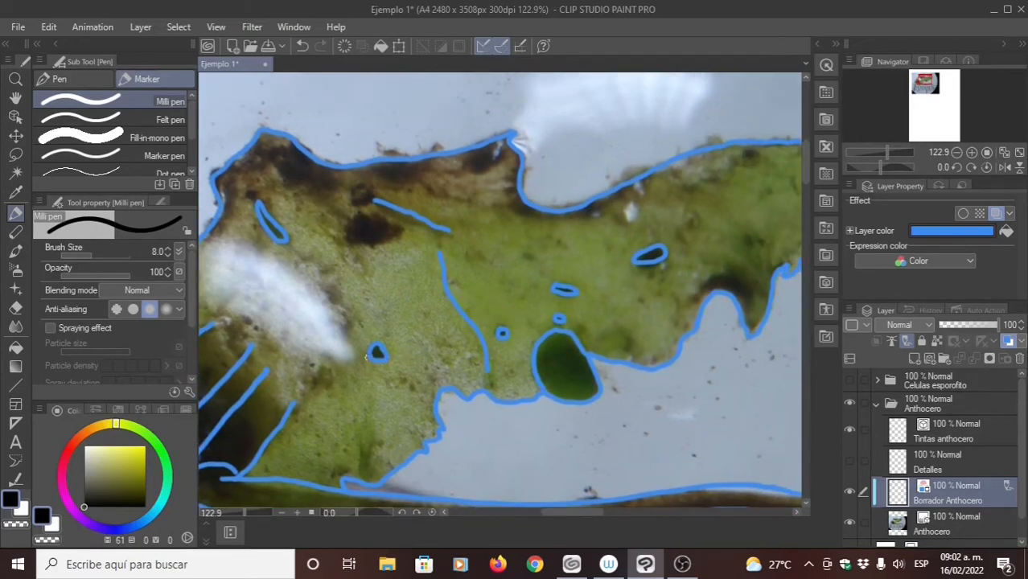
pyautogui.moveTo(375, 356); pyautogui.dragTo(387, 330)
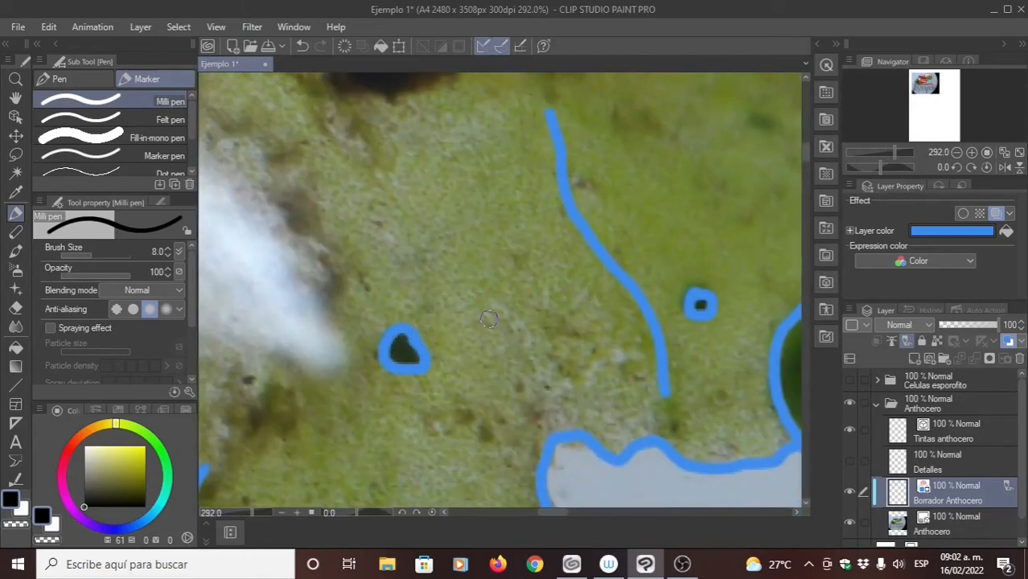
pyautogui.moveTo(489, 320)
pyautogui.mouseDown()
pyautogui.moveTo(460, 311)
pyautogui.moveTo(489, 295)
pyautogui.mouseUp()
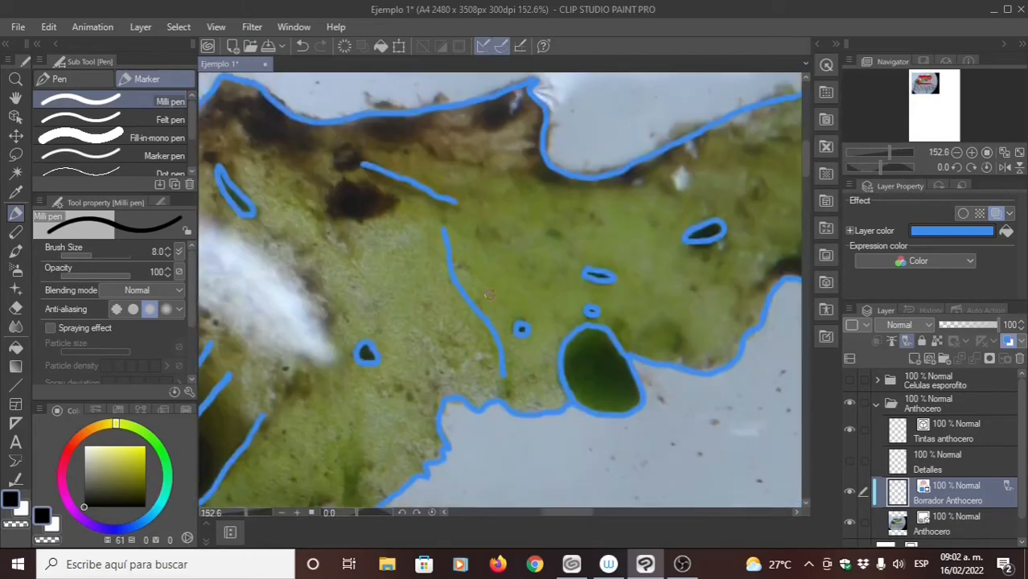
pyautogui.moveTo(446, 197); pyautogui.dragTo(420, 210)
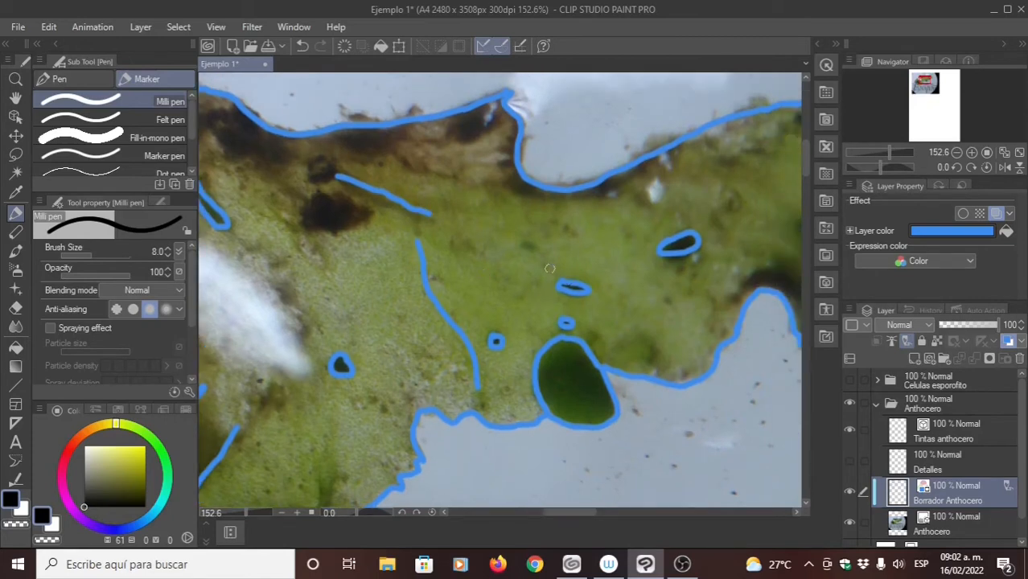
pyautogui.moveTo(618, 233)
pyautogui.mouseDown()
pyautogui.moveTo(532, 264)
pyautogui.moveTo(476, 239)
pyautogui.mouseUp()
# - Erase the upper arc of the outline around the dark green spot with the Hard eraser, keeping the thallus edge below it
pyautogui.moveTo(442, 364)
pyautogui.mouseDown()
pyautogui.moveTo(505, 335)
pyautogui.moveTo(520, 311)
pyautogui.mouseUp()
pyautogui.press('e')
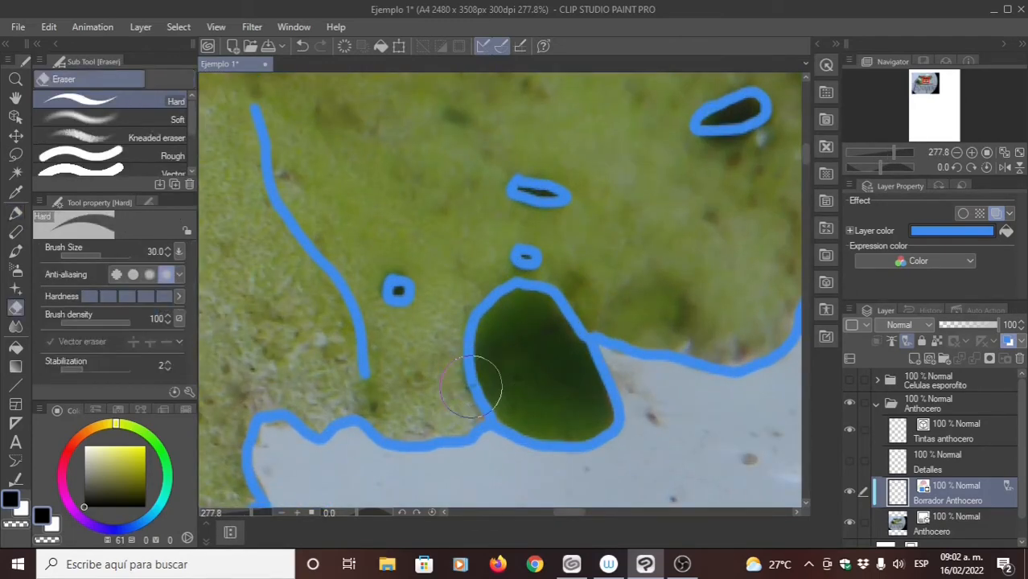
pyautogui.moveTo(476, 384)
pyautogui.mouseDown()
pyautogui.moveTo(468, 391)
pyautogui.moveTo(491, 357)
pyautogui.moveTo(460, 309)
pyautogui.moveTo(509, 290)
pyautogui.moveTo(475, 324)
pyautogui.moveTo(524, 289)
pyautogui.moveTo(508, 282)
pyautogui.moveTo(550, 290)
pyautogui.moveTo(567, 309)
pyautogui.moveTo(556, 321)
pyautogui.moveTo(579, 323)
pyautogui.moveTo(578, 311)
pyautogui.moveTo(578, 338)
pyautogui.mouseUp()
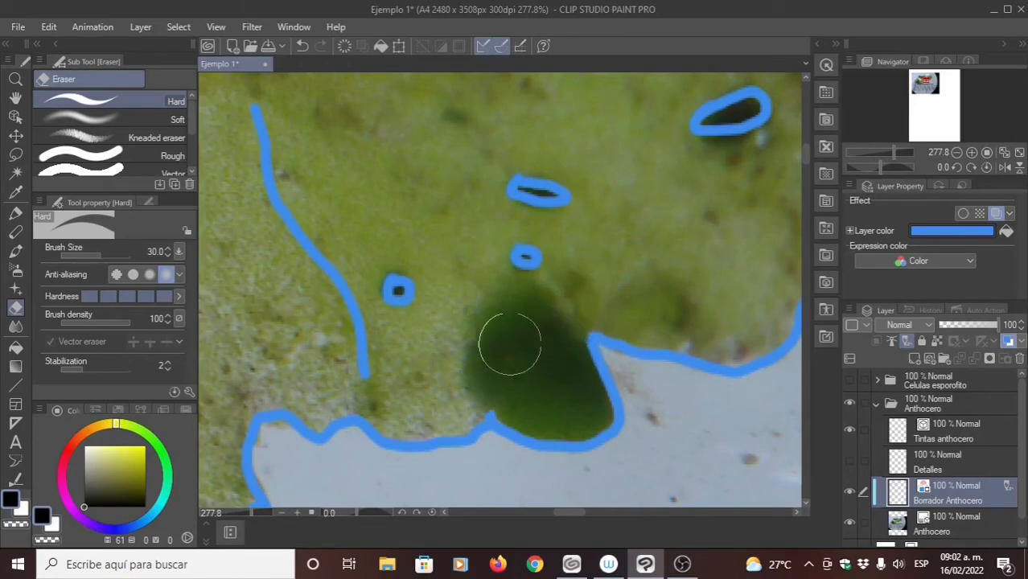
pyautogui.moveTo(485, 337); pyautogui.dragTo(431, 337)
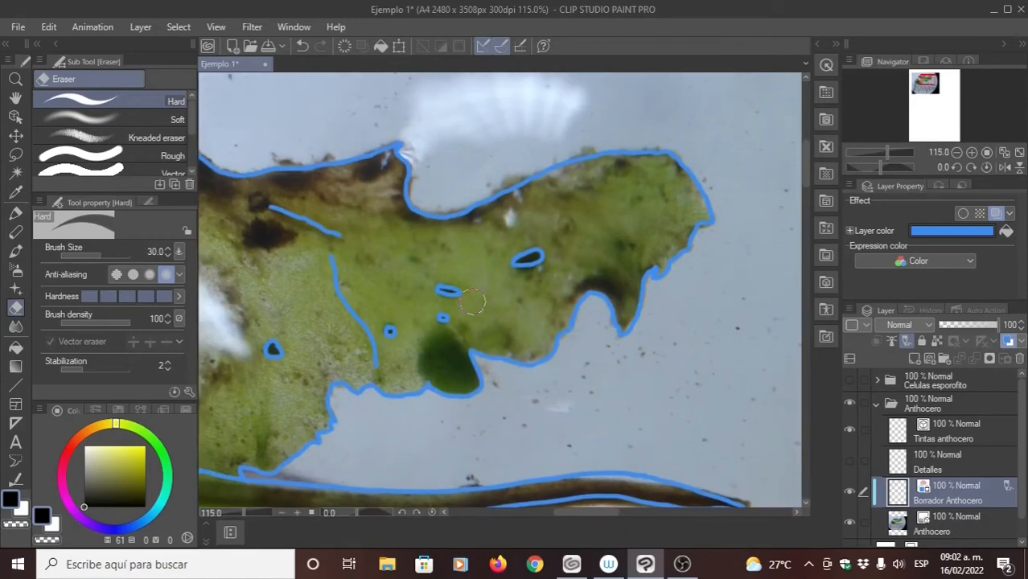
pyautogui.moveTo(473, 302); pyautogui.dragTo(601, 327)
pyautogui.moveTo(435, 362); pyautogui.dragTo(582, 311)
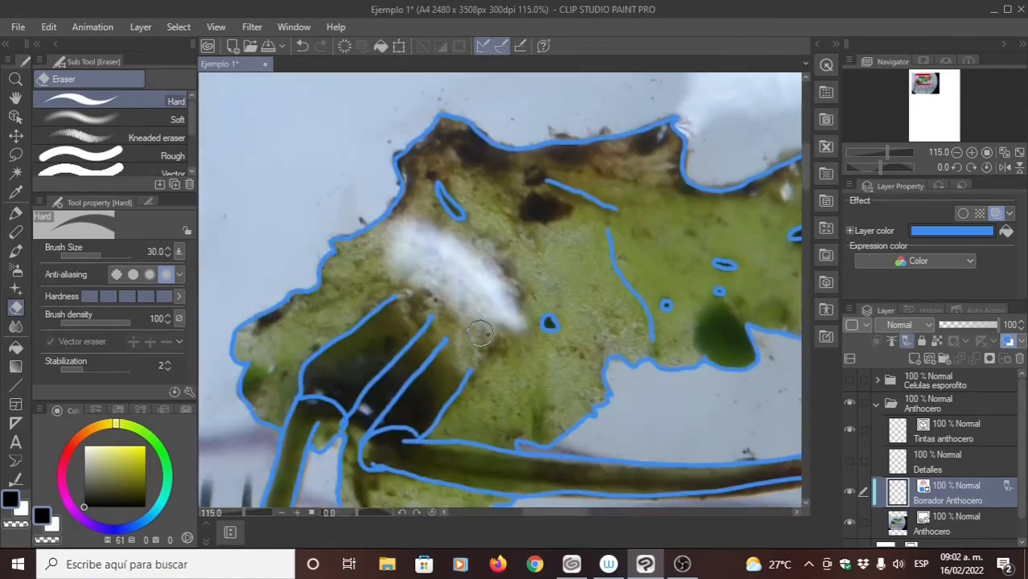
pyautogui.moveTo(475, 337); pyautogui.dragTo(468, 188)
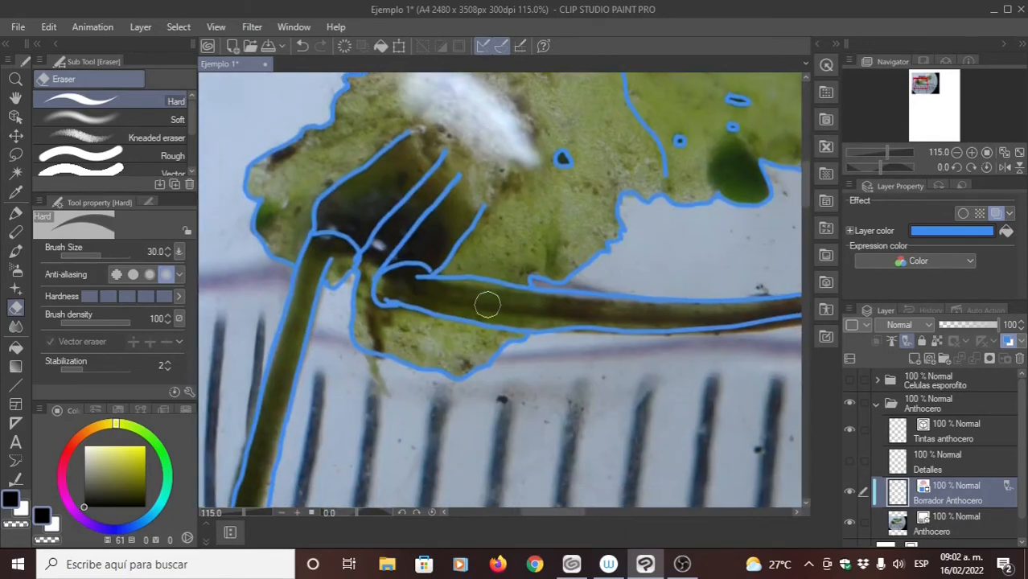
pyautogui.moveTo(504, 239); pyautogui.dragTo(465, 247)
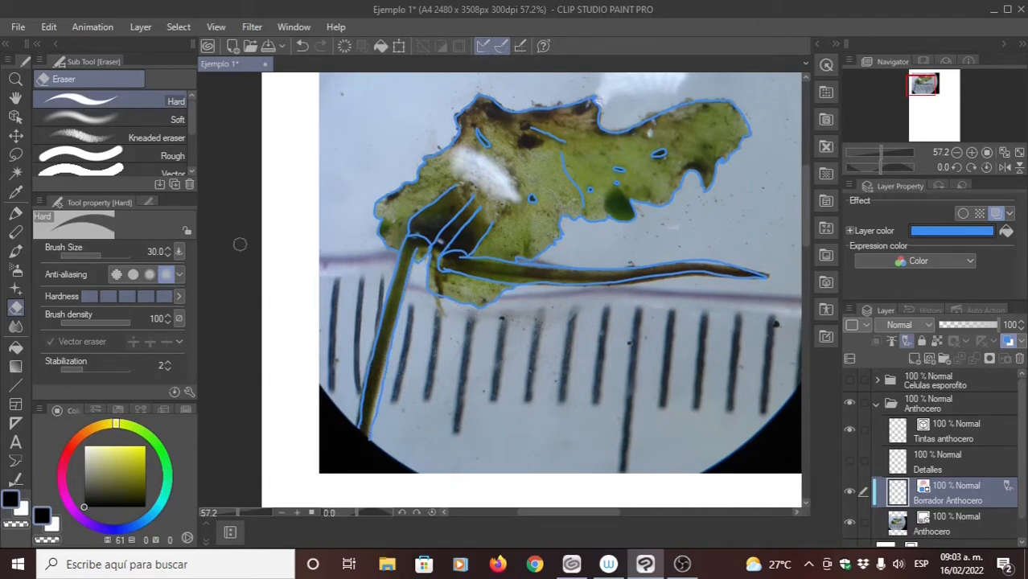
# - Make Tintas anthocero the active layer, hide the Anthocero photo, and set the Milli pen's brush size to 5
pyautogui.click(14, 214)
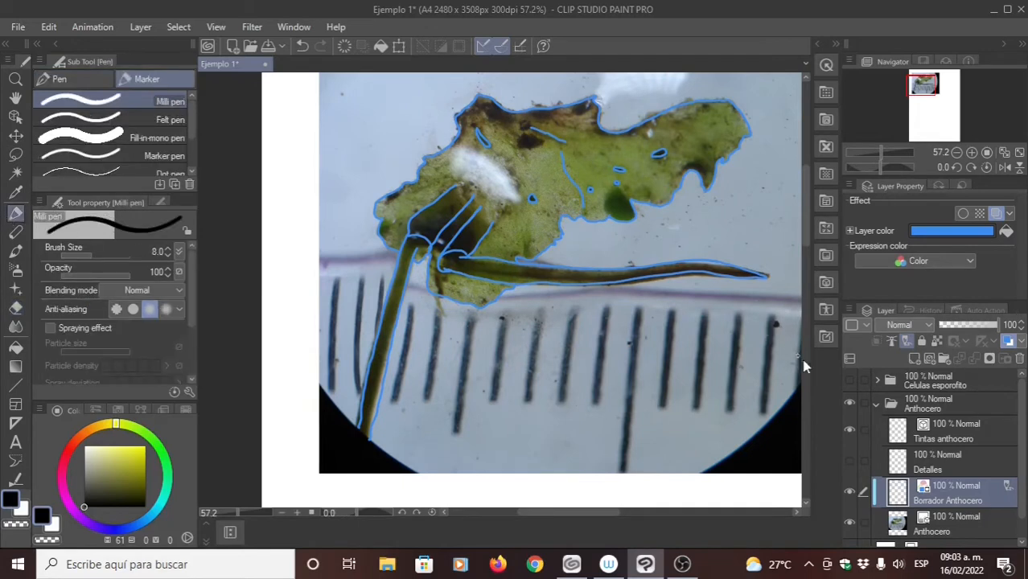
pyautogui.click(930, 435)
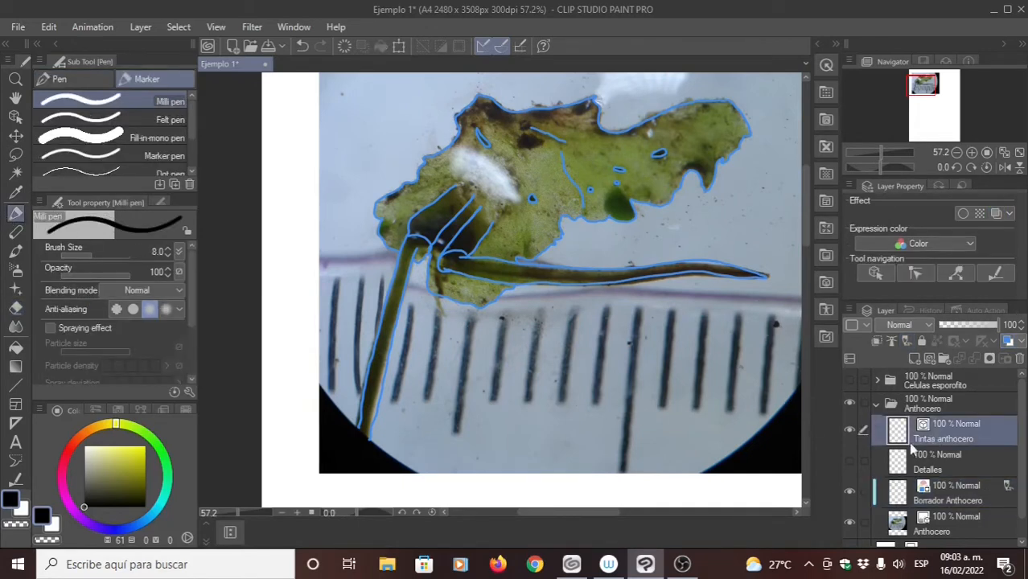
pyautogui.click(849, 523)
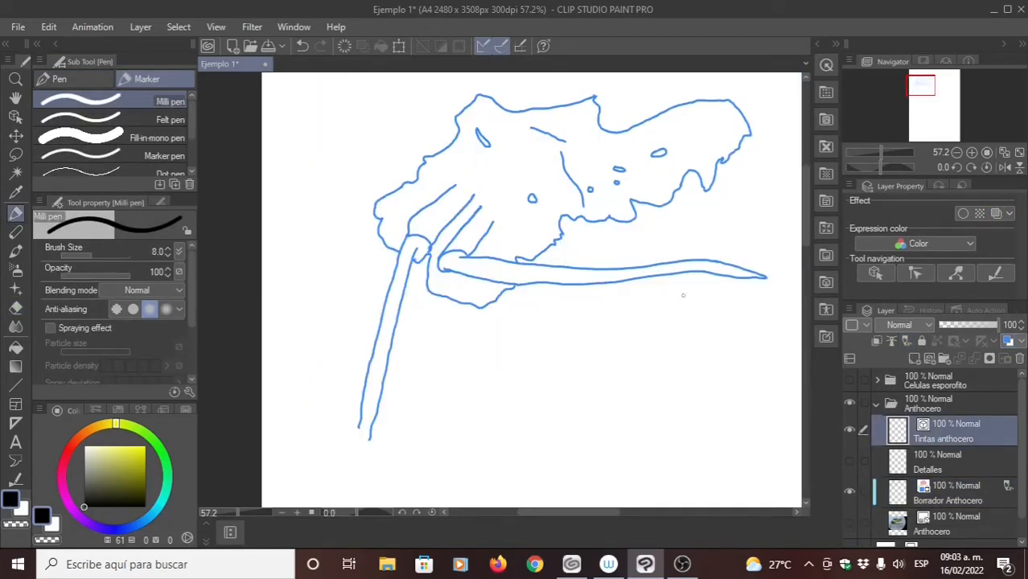
pyautogui.click(159, 252)
pyautogui.write('25')
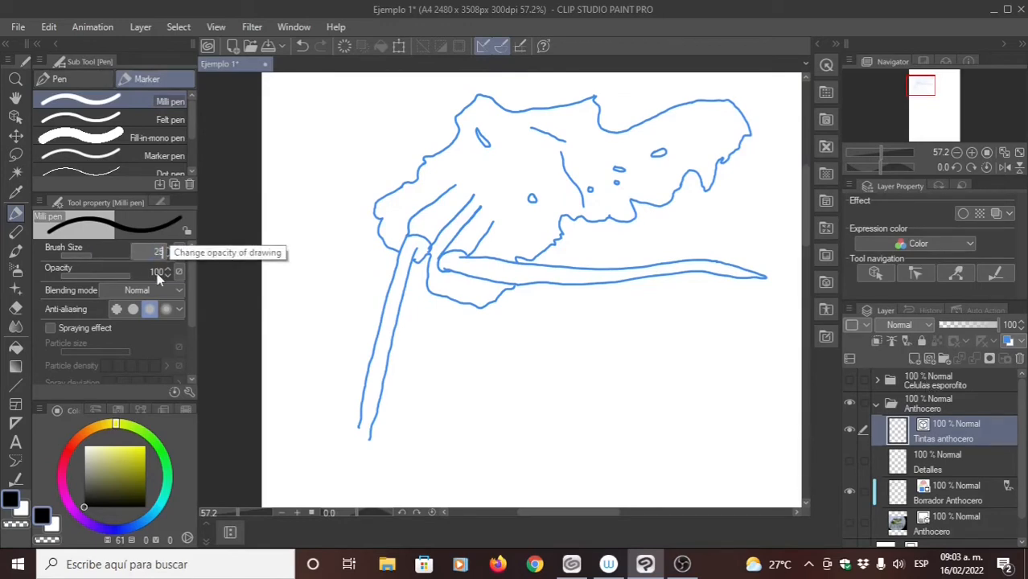
pyautogui.press('Return')
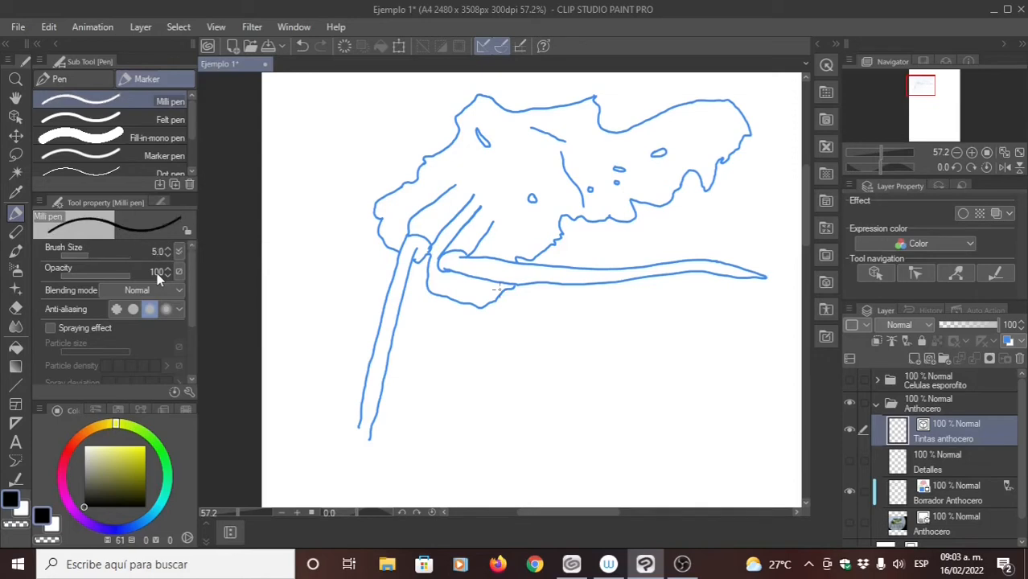
# - Ink the thallus's upper edge from the pointed tip through the curved notch and up the slope towards the right lobe
pyautogui.moveTo(630, 148); pyautogui.dragTo(441, 247)
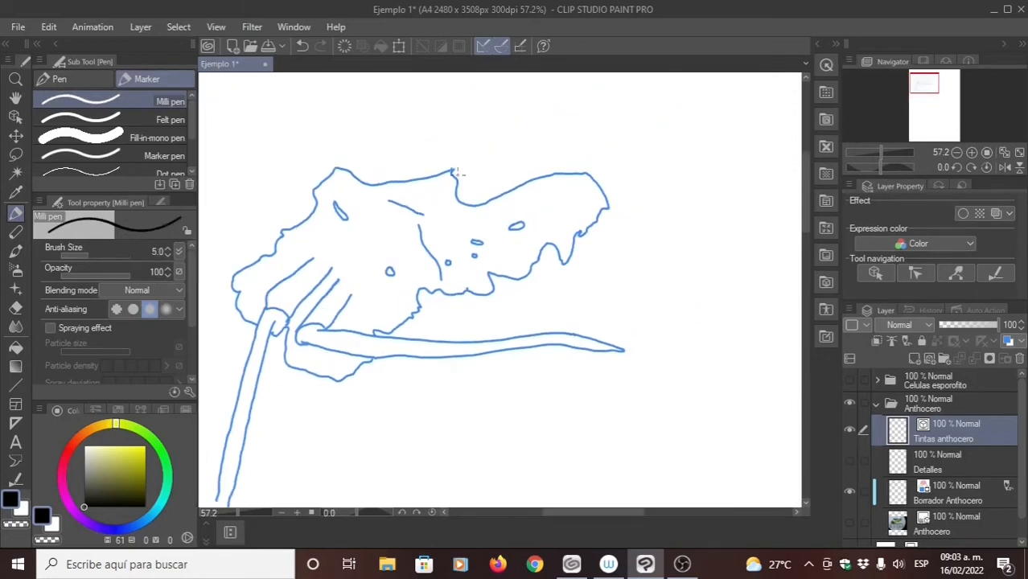
pyautogui.scroll(6, 457, 172)
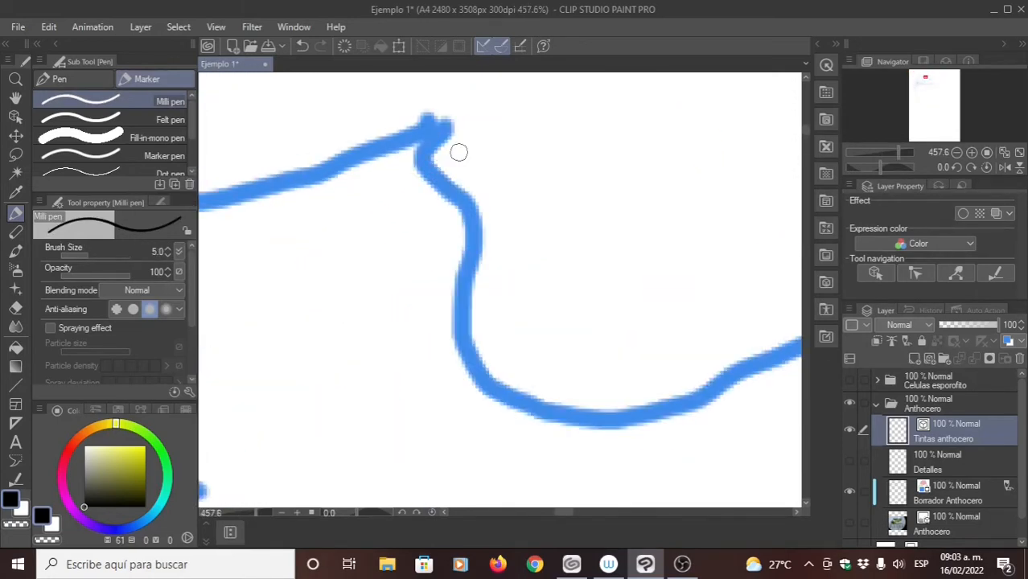
pyautogui.scroll(-2, 332, 152)
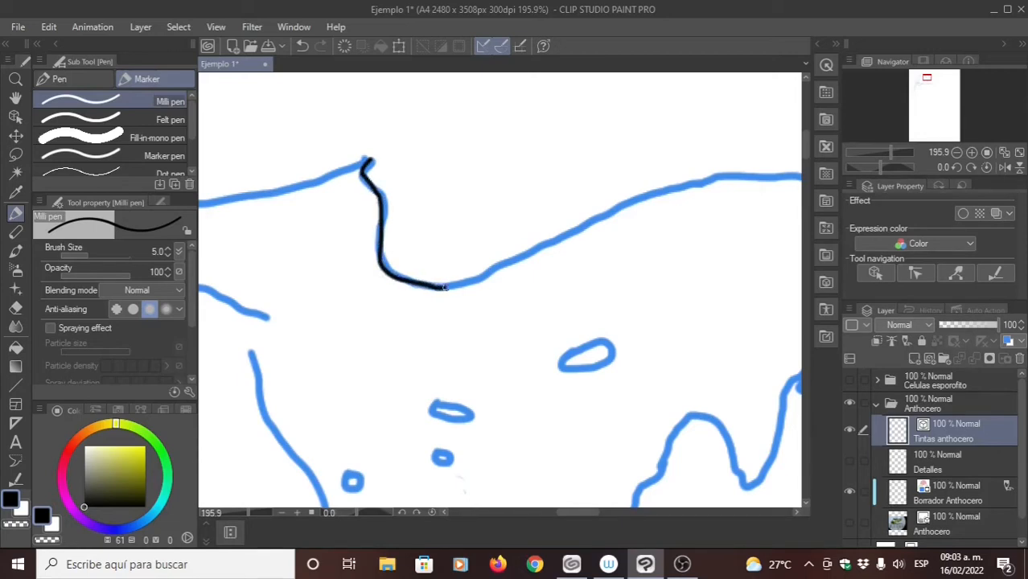
pyautogui.moveTo(464, 285); pyautogui.dragTo(381, 258)
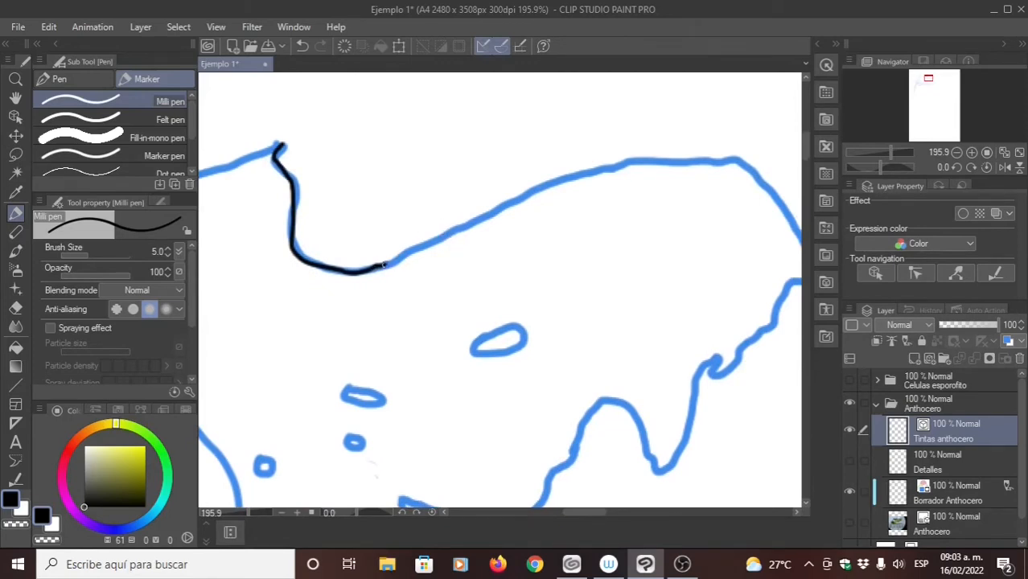
pyautogui.moveTo(383, 264)
pyautogui.mouseDown()
pyautogui.moveTo(428, 248)
pyautogui.moveTo(383, 263)
pyautogui.moveTo(558, 181)
pyautogui.moveTo(644, 163)
pyautogui.mouseUp()
pyautogui.hotkey('ctrl', 'z')
pyautogui.moveTo(455, 198)
pyautogui.mouseDown()
pyautogui.moveTo(398, 191)
pyautogui.moveTo(407, 206)
pyautogui.mouseUp()
pyautogui.moveTo(497, 230); pyautogui.dragTo(559, 262)
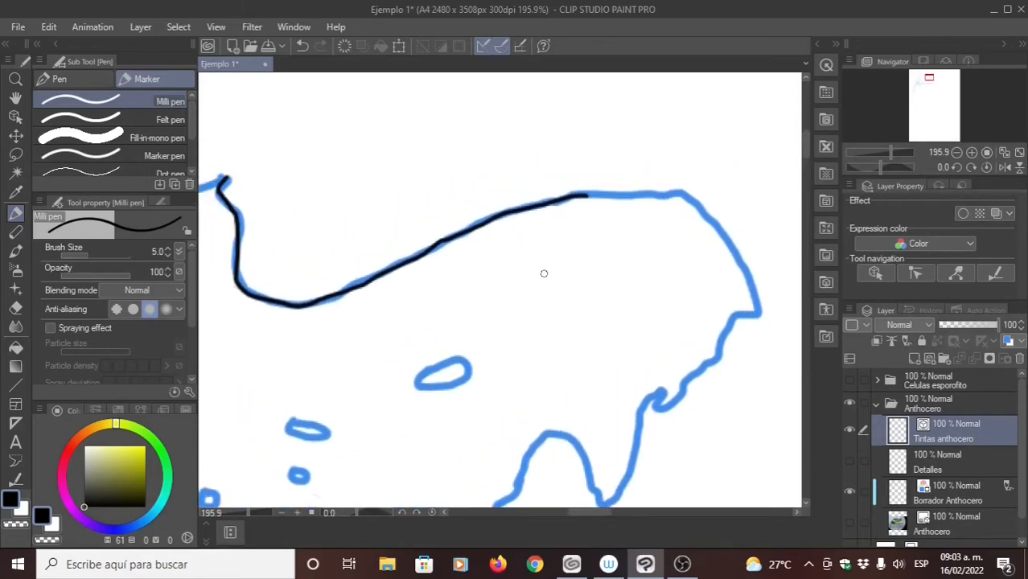
# - Ink the top of the right lobe and its curved outer edge down past the small corner
pyautogui.moveTo(555, 213)
pyautogui.mouseDown()
pyautogui.moveTo(522, 223)
pyautogui.moveTo(492, 210)
pyautogui.moveTo(471, 232)
pyautogui.moveTo(503, 223)
pyautogui.moveTo(443, 240)
pyautogui.moveTo(466, 232)
pyautogui.moveTo(453, 227)
pyautogui.mouseUp()
pyautogui.moveTo(419, 258); pyautogui.dragTo(542, 243)
pyautogui.keyDown('ctrl'); pyautogui.moveTo(444, 327); pyautogui.dragTo(437, 353); pyautogui.keyUp('ctrl')
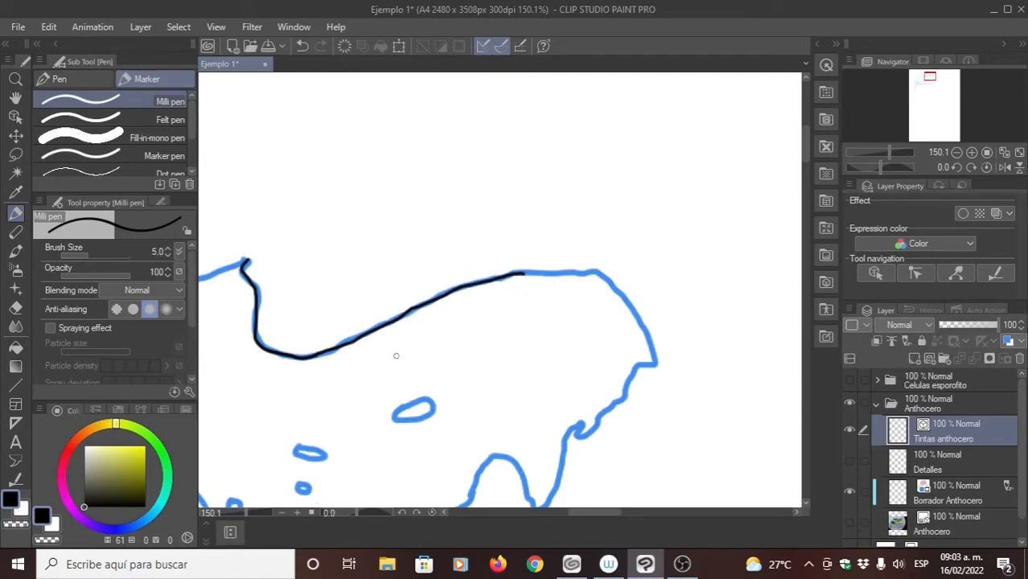
pyautogui.moveTo(497, 294); pyautogui.dragTo(489, 264)
pyautogui.moveTo(412, 266)
pyautogui.mouseDown()
pyautogui.moveTo(340, 206)
pyautogui.moveTo(329, 177)
pyautogui.moveTo(353, 131)
pyautogui.moveTo(310, 57)
pyautogui.mouseUp()
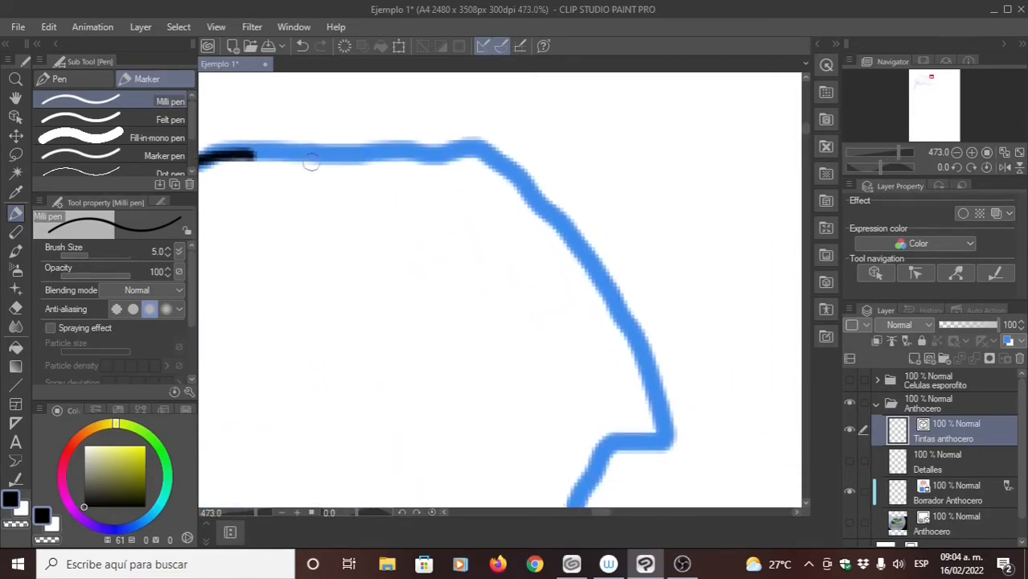
pyautogui.moveTo(250, 155)
pyautogui.mouseDown()
pyautogui.moveTo(473, 148)
pyautogui.moveTo(530, 194)
pyautogui.moveTo(615, 308)
pyautogui.moveTo(659, 406)
pyautogui.moveTo(663, 435)
pyautogui.moveTo(625, 442)
pyautogui.moveTo(573, 492)
pyautogui.mouseUp()
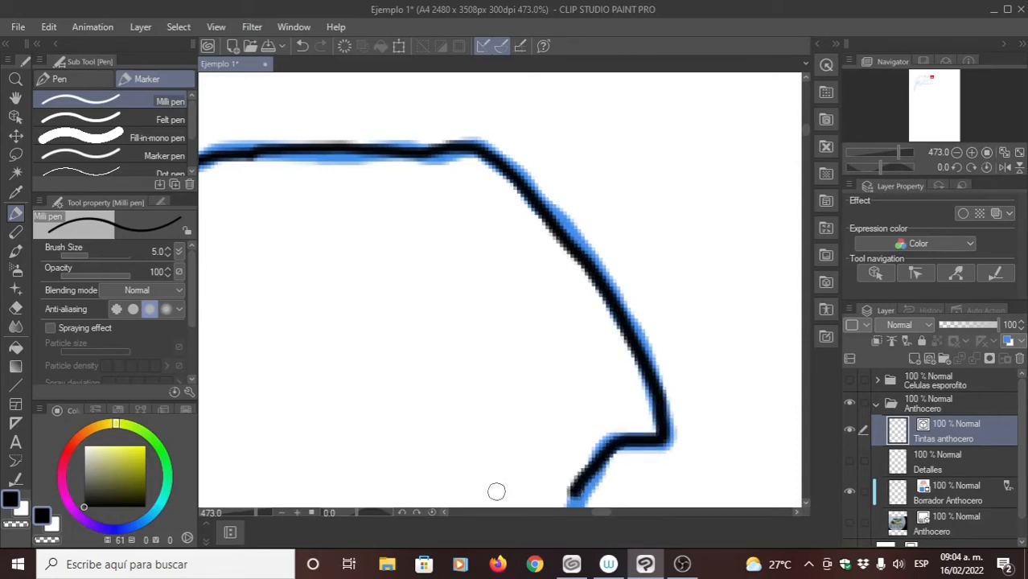
# - Ink the right lobe's jagged lower edge, including the hook and arch, and continue along the wavy edge past the dark green spot
pyautogui.moveTo(496, 491)
pyautogui.mouseDown()
pyautogui.moveTo(567, 310)
pyautogui.moveTo(623, 229)
pyautogui.mouseUp()
pyautogui.moveTo(608, 302); pyautogui.dragTo(664, 258)
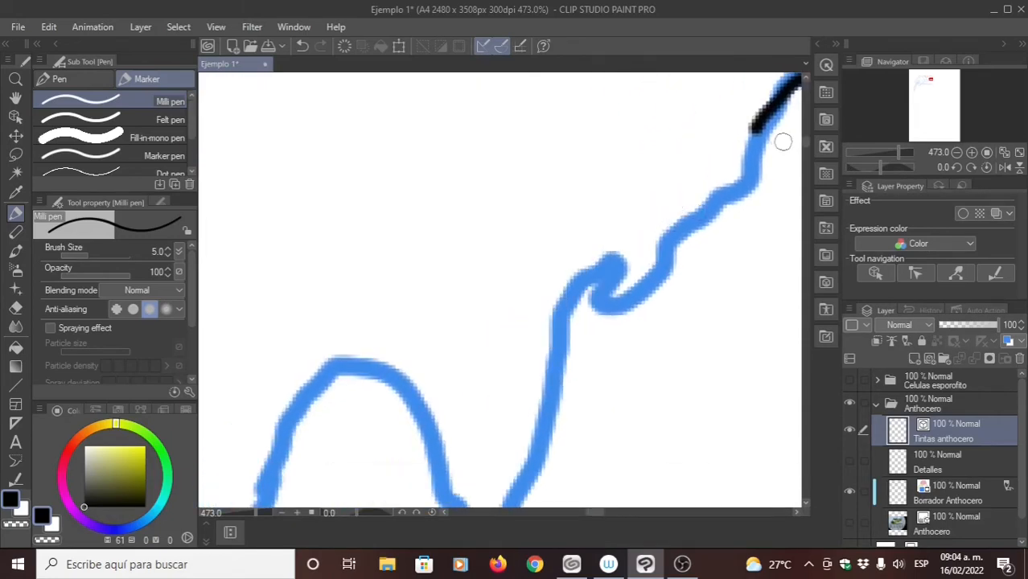
pyautogui.moveTo(757, 131)
pyautogui.mouseDown()
pyautogui.moveTo(748, 185)
pyautogui.moveTo(661, 254)
pyautogui.moveTo(654, 281)
pyautogui.moveTo(600, 306)
pyautogui.moveTo(620, 260)
pyautogui.moveTo(609, 261)
pyautogui.moveTo(570, 309)
pyautogui.moveTo(556, 366)
pyautogui.mouseUp()
pyautogui.moveTo(531, 415); pyautogui.dragTo(560, 263)
pyautogui.moveTo(591, 216)
pyautogui.mouseDown()
pyautogui.moveTo(573, 309)
pyautogui.moveTo(519, 391)
pyautogui.moveTo(489, 378)
pyautogui.moveTo(459, 290)
pyautogui.moveTo(415, 222)
pyautogui.moveTo(374, 217)
pyautogui.moveTo(299, 330)
pyautogui.moveTo(390, 328)
pyautogui.moveTo(434, 236)
pyautogui.moveTo(470, 210)
pyautogui.moveTo(451, 213)
pyautogui.mouseUp()
pyautogui.moveTo(422, 244)
pyautogui.mouseDown()
pyautogui.moveTo(385, 271)
pyautogui.moveTo(380, 315)
pyautogui.moveTo(355, 347)
pyautogui.moveTo(280, 374)
pyautogui.moveTo(211, 364)
pyautogui.moveTo(223, 349)
pyautogui.mouseUp()
pyautogui.moveTo(312, 342); pyautogui.dragTo(707, 270)
pyautogui.moveTo(594, 295)
pyautogui.mouseDown()
pyautogui.moveTo(424, 252)
pyautogui.moveTo(475, 358)
pyautogui.moveTo(460, 406)
pyautogui.moveTo(418, 434)
pyautogui.moveTo(359, 438)
pyautogui.moveTo(252, 396)
pyautogui.moveTo(261, 382)
pyautogui.mouseUp()
pyautogui.moveTo(291, 398)
pyautogui.mouseDown()
pyautogui.moveTo(466, 280)
pyautogui.moveTo(569, 254)
pyautogui.moveTo(441, 299)
pyautogui.moveTo(368, 300)
pyautogui.moveTo(308, 256)
pyautogui.moveTo(243, 280)
pyautogui.moveTo(428, 305)
pyautogui.mouseUp()
pyautogui.moveTo(305, 311)
pyautogui.mouseDown()
pyautogui.moveTo(435, 281)
pyautogui.moveTo(523, 188)
pyautogui.mouseUp()
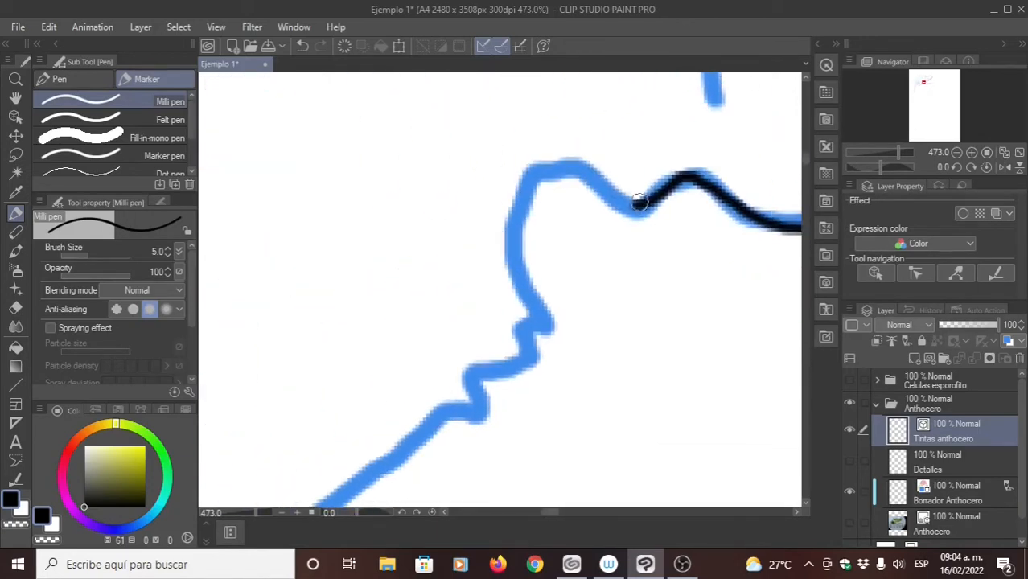
# - Ink the remaining jagged lower thallus edge down to the small loop that meets the horizontal sporophyte
pyautogui.moveTo(634, 205)
pyautogui.mouseDown()
pyautogui.moveTo(581, 170)
pyautogui.moveTo(540, 168)
pyautogui.moveTo(524, 201)
pyautogui.moveTo(525, 256)
pyautogui.moveTo(550, 336)
pyautogui.mouseUp()
pyautogui.moveTo(499, 326)
pyautogui.mouseDown()
pyautogui.moveTo(533, 246)
pyautogui.moveTo(562, 259)
pyautogui.moveTo(549, 280)
pyautogui.moveTo(507, 285)
pyautogui.moveTo(517, 320)
pyautogui.moveTo(464, 325)
pyautogui.moveTo(328, 447)
pyautogui.mouseUp()
pyautogui.moveTo(302, 401)
pyautogui.mouseDown()
pyautogui.moveTo(394, 350)
pyautogui.moveTo(537, 296)
pyautogui.mouseUp()
pyautogui.moveTo(445, 300); pyautogui.dragTo(492, 321)
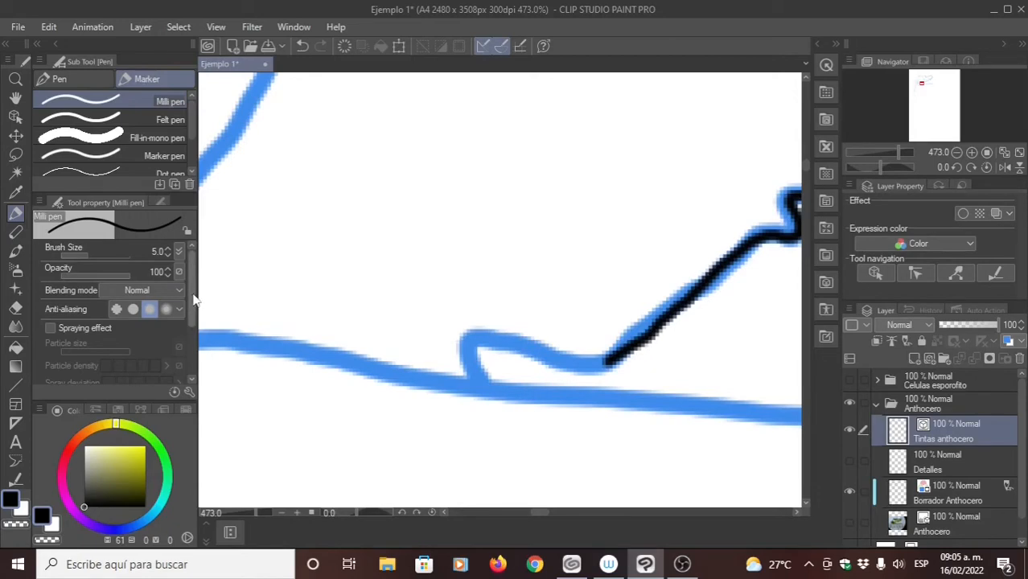
pyautogui.moveTo(198, 324); pyautogui.dragTo(200, 344)
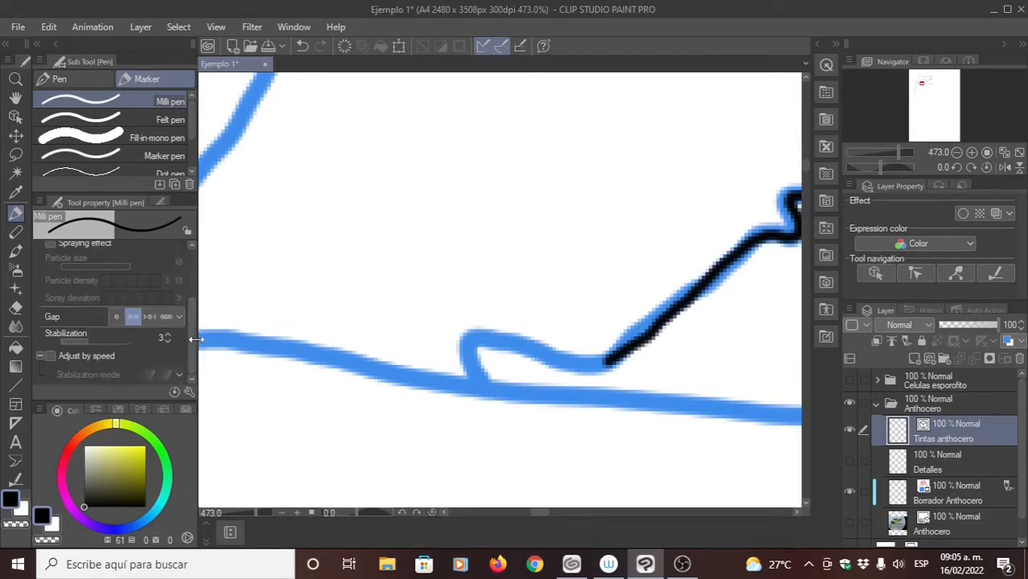
pyautogui.moveTo(402, 341); pyautogui.dragTo(438, 347)
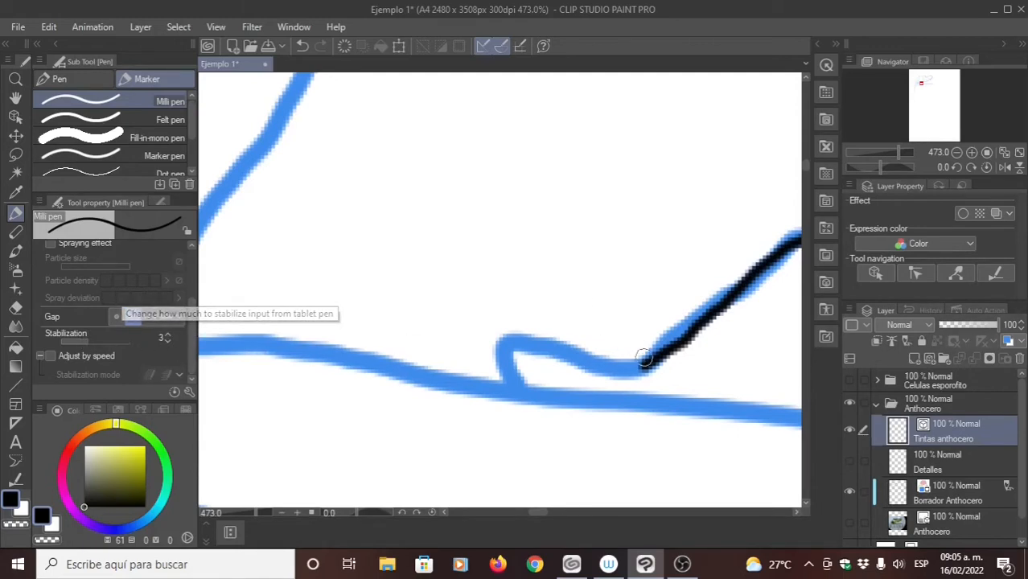
pyautogui.moveTo(643, 359)
pyautogui.mouseDown()
pyautogui.moveTo(516, 341)
pyautogui.moveTo(511, 381)
pyautogui.mouseUp()
# - Ink the two slanted fold lines that run down to the base of the horizontal sporophyte
pyautogui.scroll(-6, 417, 420)
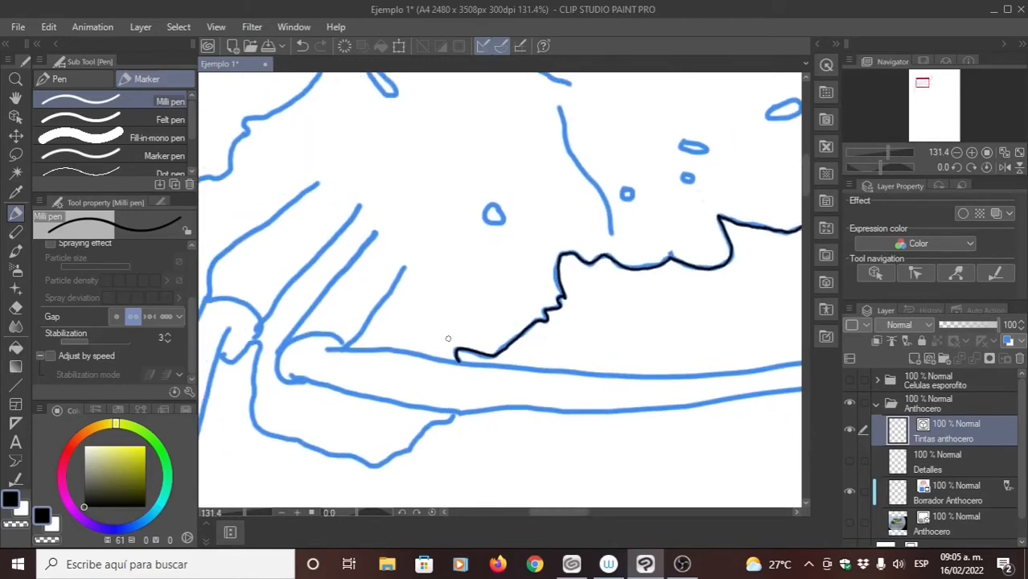
pyautogui.scroll(3, 456, 327)
pyautogui.moveTo(458, 327); pyautogui.dragTo(480, 296)
pyautogui.scroll(1, 495, 205)
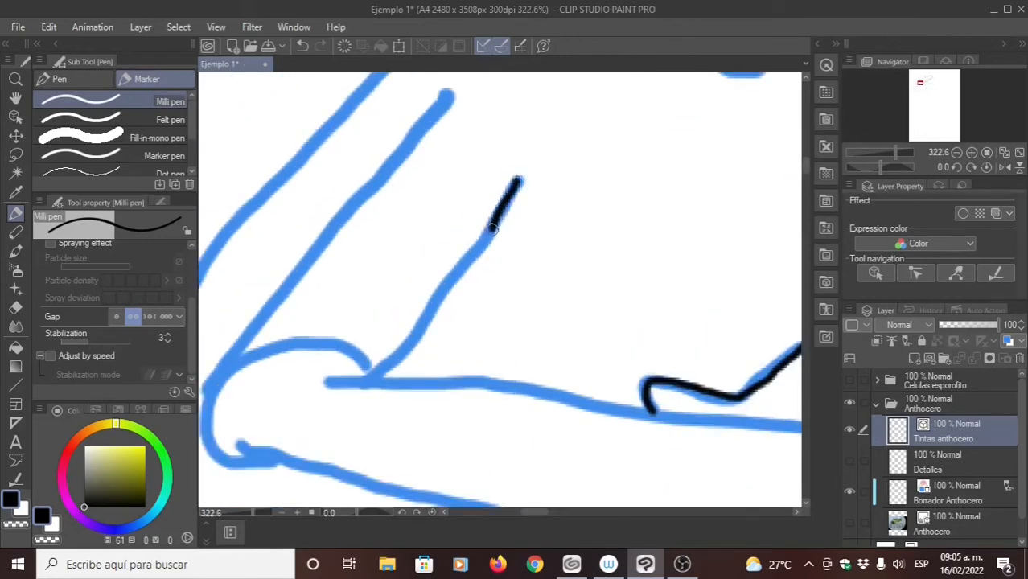
pyautogui.moveTo(448, 284); pyautogui.dragTo(424, 321)
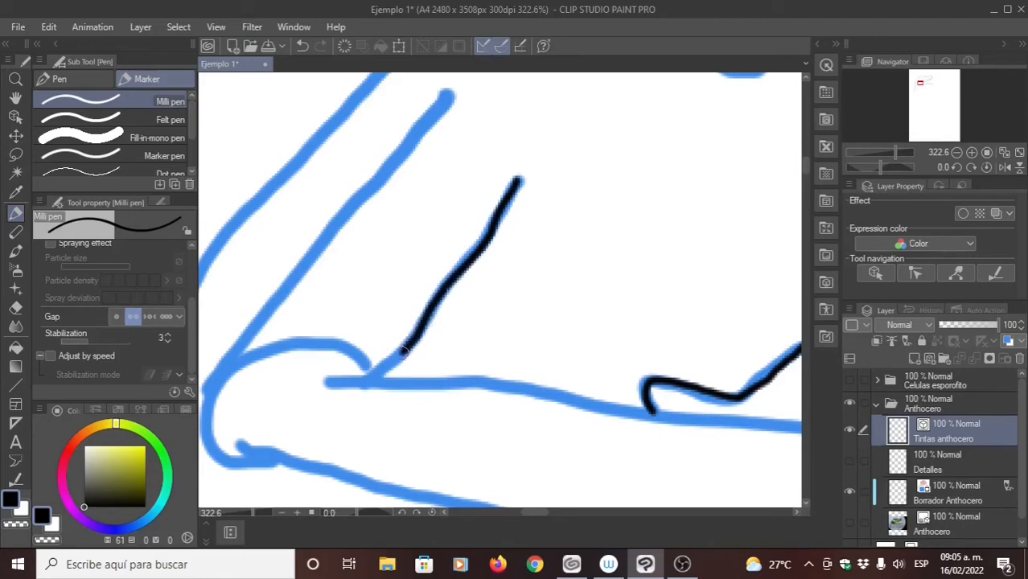
pyautogui.moveTo(415, 178); pyautogui.dragTo(468, 232)
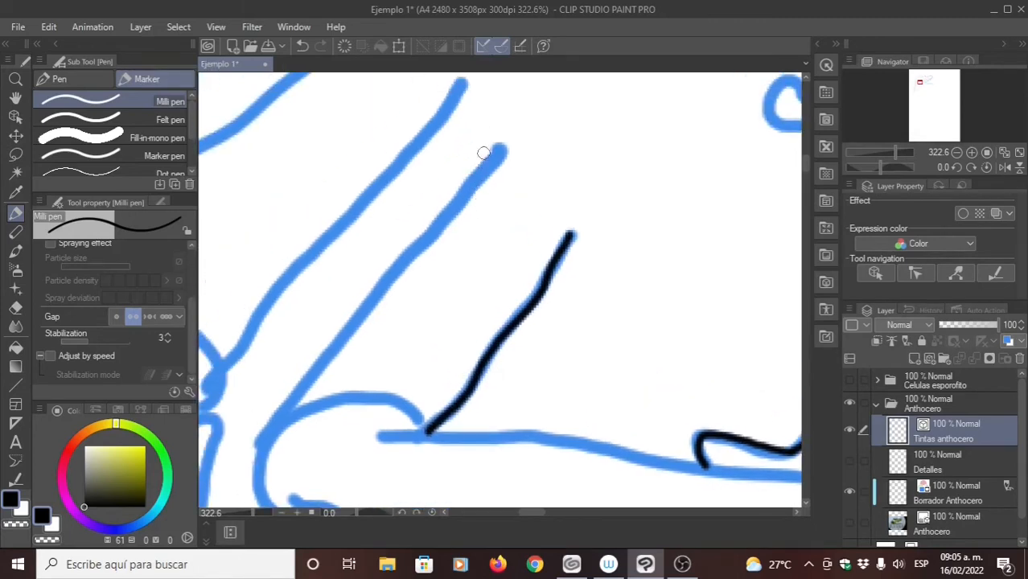
pyautogui.moveTo(495, 157); pyautogui.dragTo(313, 380)
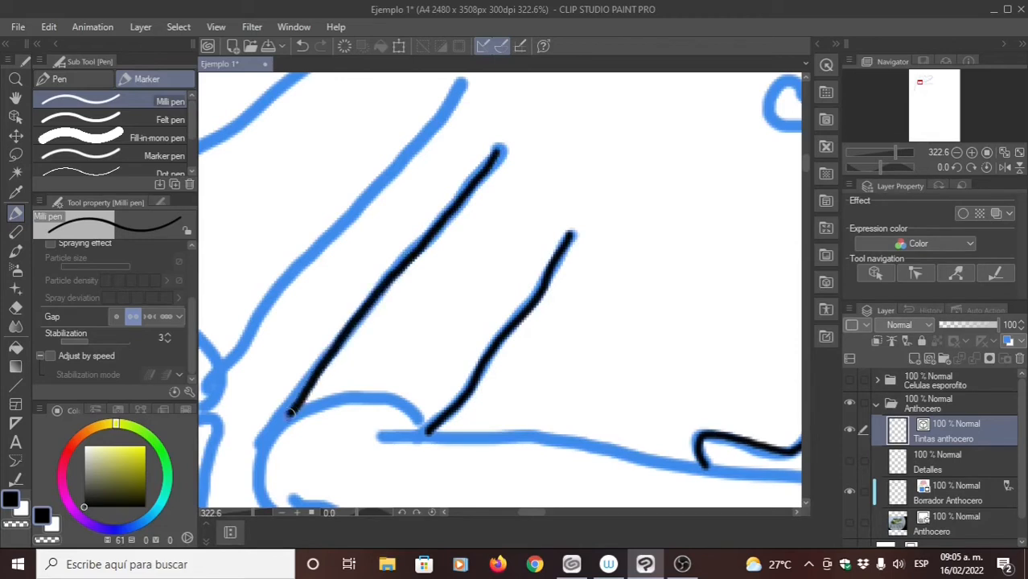
pyautogui.moveTo(375, 315)
pyautogui.mouseDown()
pyautogui.moveTo(395, 291)
pyautogui.moveTo(428, 203)
pyautogui.mouseUp()
pyautogui.moveTo(483, 177); pyautogui.dragTo(458, 252)
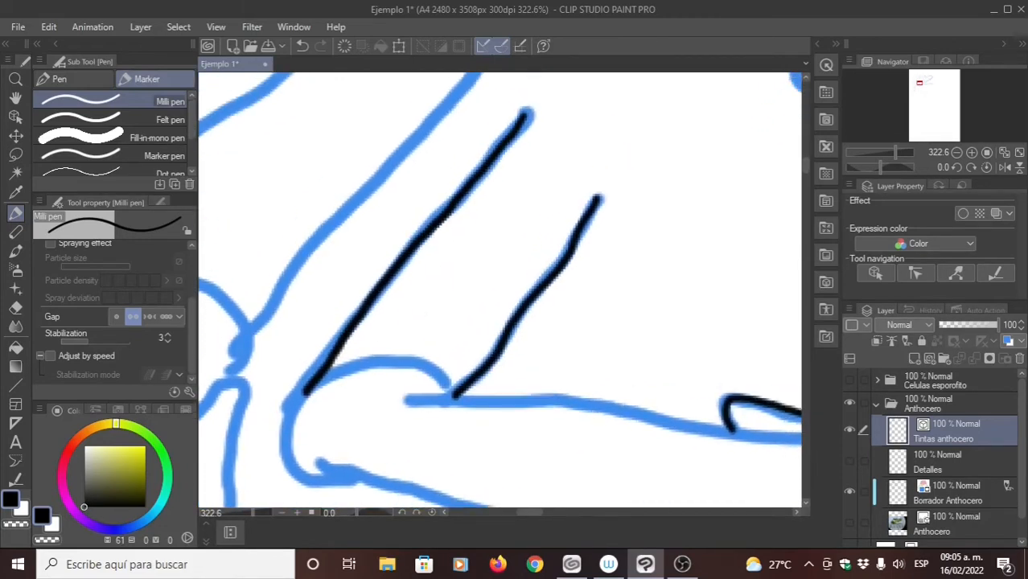
# - Ink the small arch joining the lower ends of the two slanted lines at the horizontal sporophyte's base
pyautogui.moveTo(472, 420); pyautogui.dragTo(485, 309)
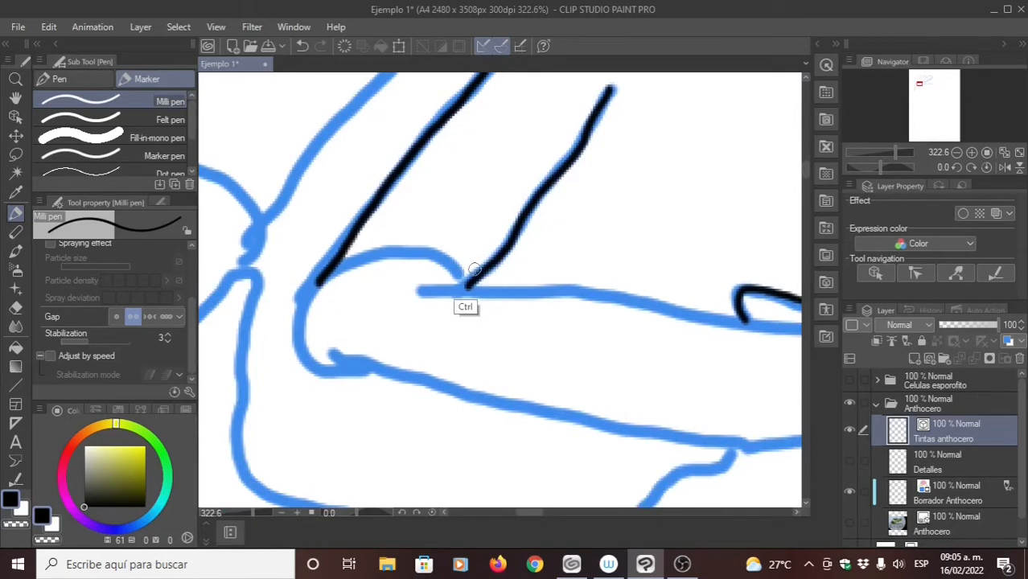
pyautogui.keyDown('ctrl'); pyautogui.moveTo(475, 267); pyautogui.dragTo(511, 263); pyautogui.keyUp('ctrl')
pyautogui.moveTo(433, 277)
pyautogui.mouseDown()
pyautogui.moveTo(523, 300)
pyautogui.moveTo(490, 264)
pyautogui.moveTo(457, 256)
pyautogui.moveTo(278, 306)
pyautogui.mouseUp()
pyautogui.hotkey('ctrl', 'z')
pyautogui.moveTo(531, 312)
pyautogui.mouseDown()
pyautogui.moveTo(476, 257)
pyautogui.moveTo(341, 276)
pyautogui.moveTo(275, 313)
pyautogui.mouseUp()
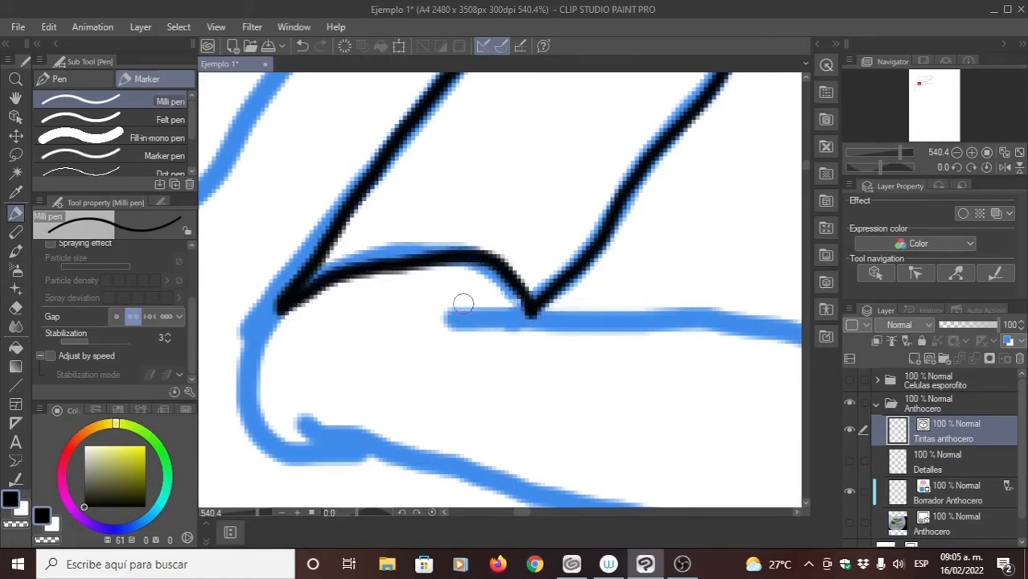
pyautogui.hotkey('ctrl', 'z')
pyautogui.moveTo(532, 313)
pyautogui.mouseDown()
pyautogui.moveTo(479, 252)
pyautogui.moveTo(420, 247)
pyautogui.moveTo(347, 264)
pyautogui.moveTo(277, 306)
pyautogui.mouseUp()
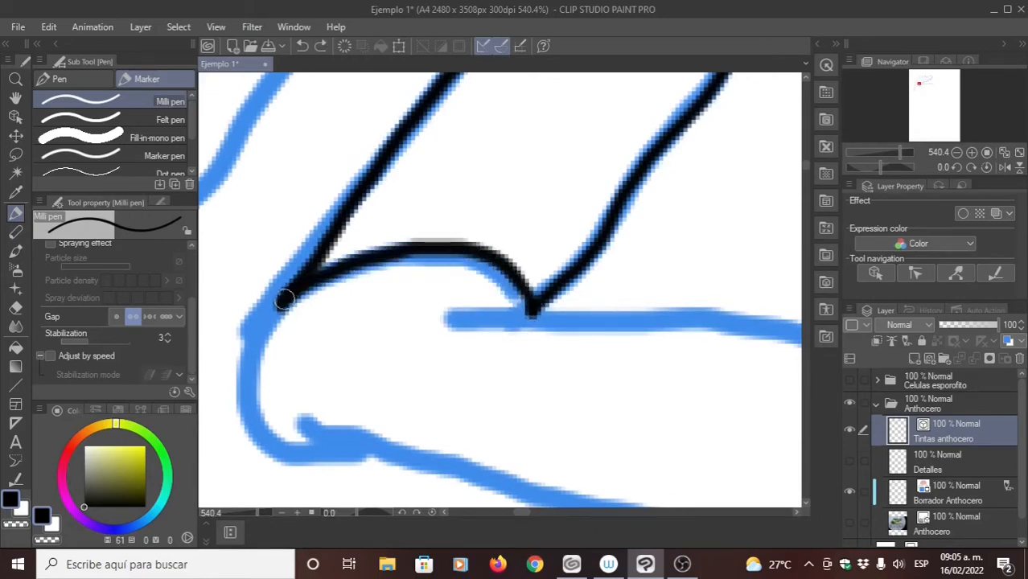
# - Ink the rounded left end of the horizontal sporophyte, curving from the arch down to its lower edge
pyautogui.scroll(-3, 337, 305)
pyautogui.moveTo(312, 215); pyautogui.dragTo(269, 298)
pyautogui.hotkey('ctrl', 'z')
pyautogui.moveTo(311, 214)
pyautogui.mouseDown()
pyautogui.moveTo(278, 297)
pyautogui.moveTo(287, 333)
pyautogui.moveTo(305, 359)
pyautogui.moveTo(335, 373)
pyautogui.moveTo(400, 359)
pyautogui.mouseUp()
pyautogui.moveTo(401, 359); pyautogui.dragTo(306, 354)
# - Ink the long upper and lower edges of the horizontal sporophyte with one continuous stroke each towards the tip
pyautogui.moveTo(476, 300); pyautogui.dragTo(343, 276)
pyautogui.moveTo(555, 274)
pyautogui.mouseDown()
pyautogui.moveTo(338, 302)
pyautogui.moveTo(407, 330)
pyautogui.mouseUp()
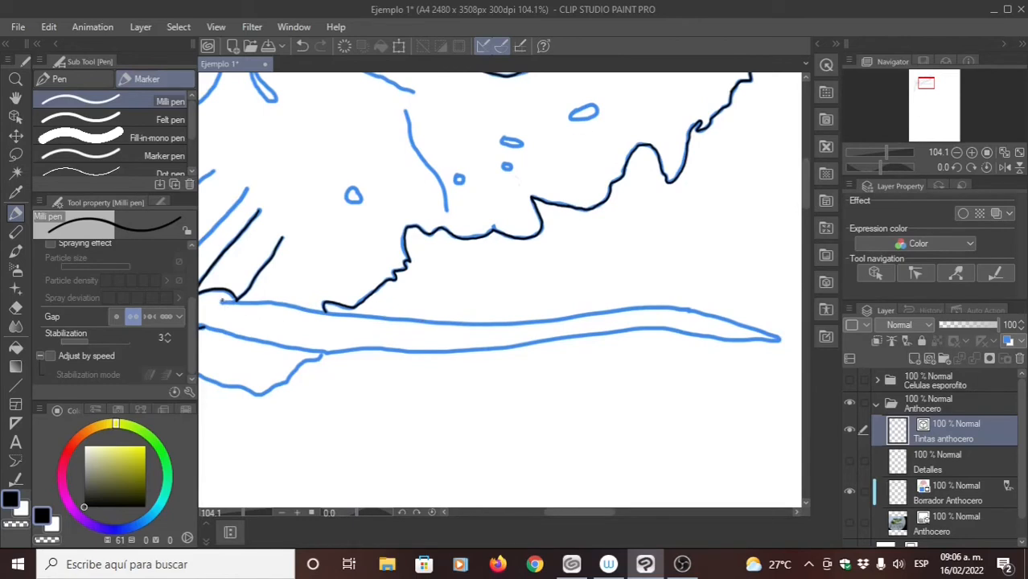
pyautogui.moveTo(294, 309)
pyautogui.mouseDown()
pyautogui.moveTo(365, 322)
pyautogui.moveTo(736, 330)
pyautogui.mouseUp()
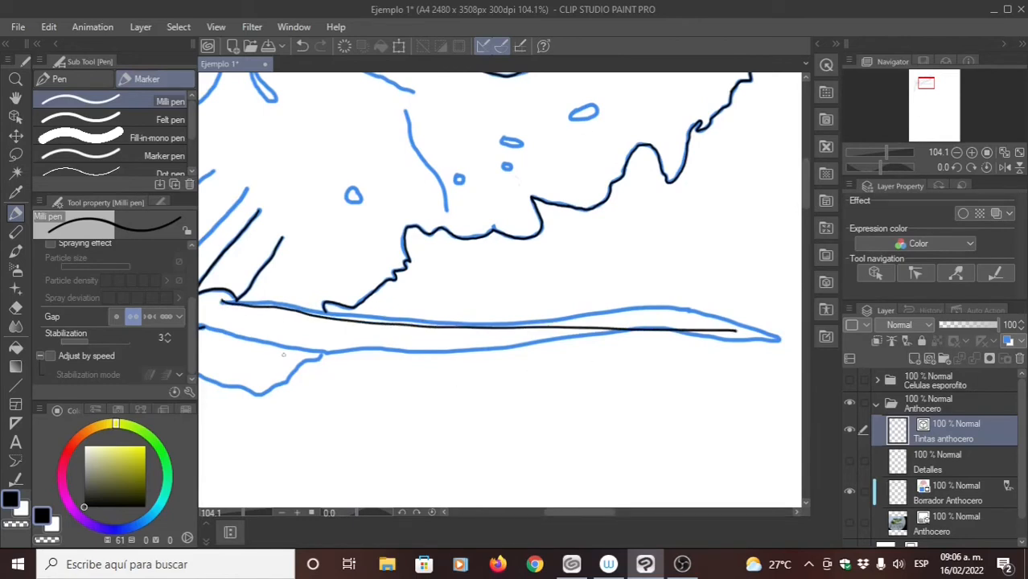
pyautogui.moveTo(252, 349)
pyautogui.mouseDown()
pyautogui.moveTo(363, 354)
pyautogui.moveTo(263, 330)
pyautogui.moveTo(396, 350)
pyautogui.moveTo(721, 360)
pyautogui.mouseUp()
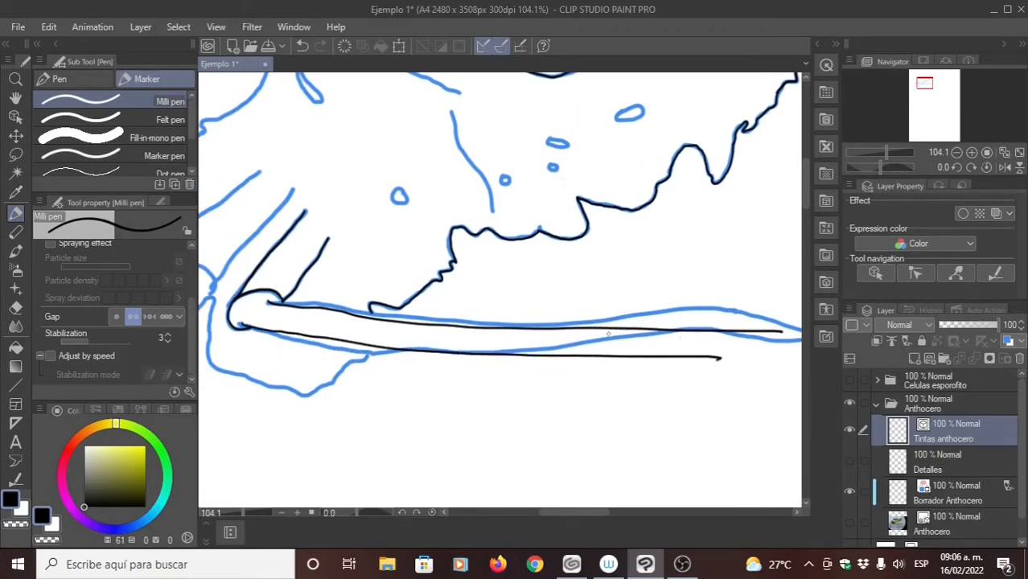
# - Ink the small lobe below the horizontal sporophyte, from the sporophyte's lower edge around and up to the hook beside the hanging sporophyte
pyautogui.moveTo(454, 351)
pyautogui.mouseDown()
pyautogui.moveTo(463, 312)
pyautogui.moveTo(507, 290)
pyautogui.mouseUp()
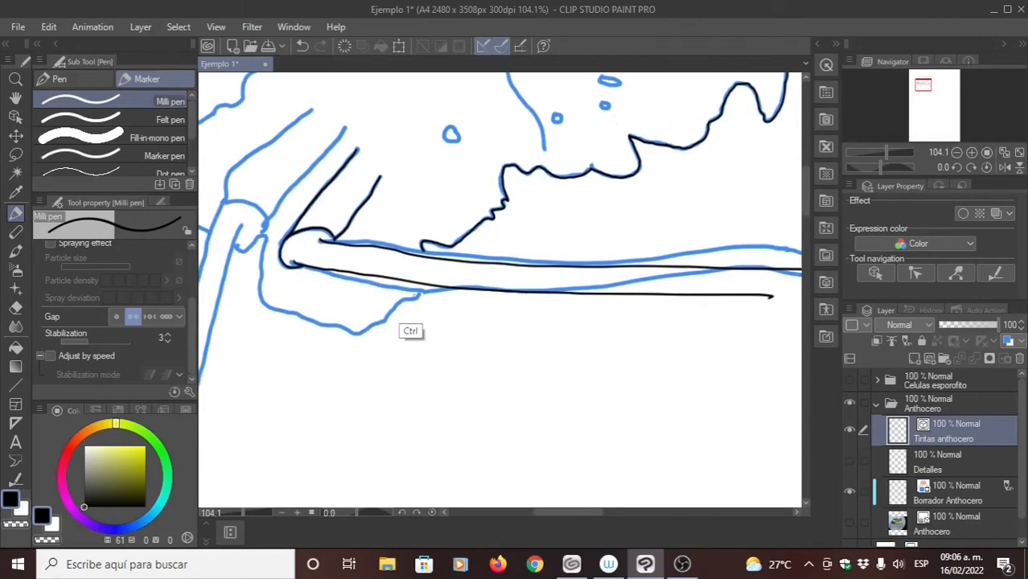
pyautogui.moveTo(400, 289)
pyautogui.keyDown('ctrl'); pyautogui.mouseDown()
pyautogui.moveTo(431, 284)
pyautogui.moveTo(544, 217)
pyautogui.moveTo(496, 212)
pyautogui.mouseUp(); pyautogui.keyUp('ctrl')
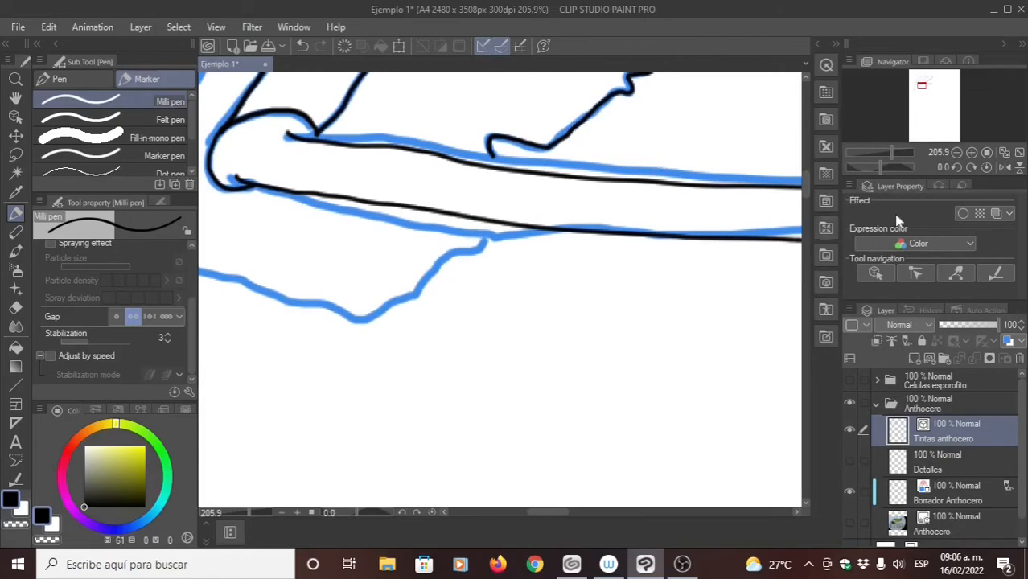
pyautogui.moveTo(371, 270); pyautogui.dragTo(429, 278)
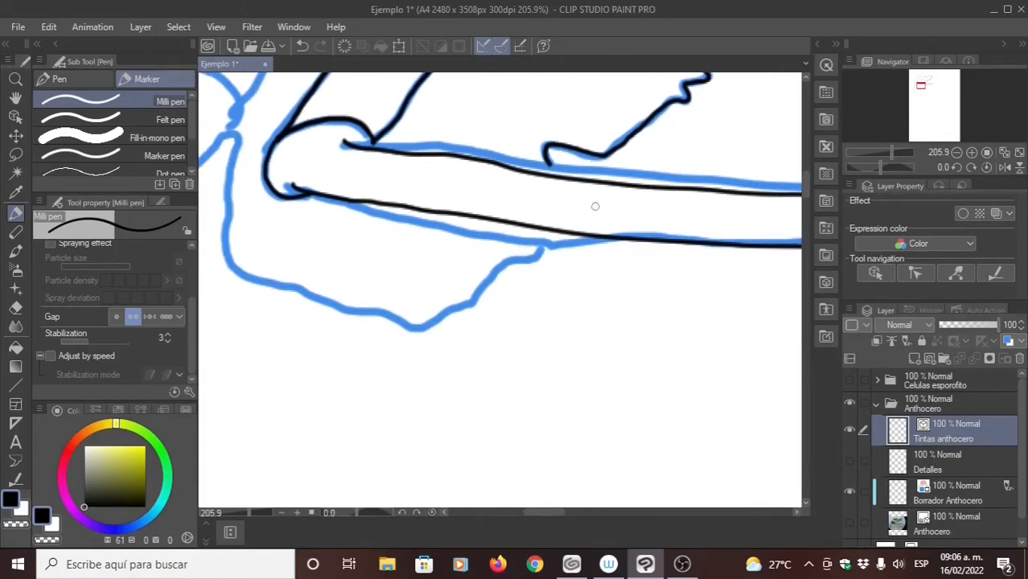
pyautogui.scroll(4, 525, 283)
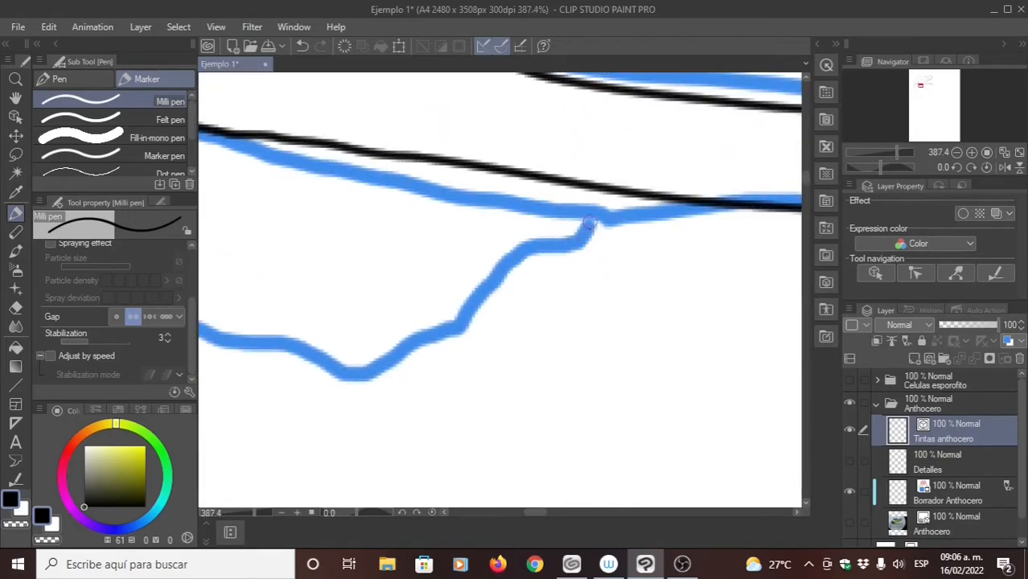
pyautogui.moveTo(564, 242)
pyautogui.mouseDown()
pyautogui.moveTo(528, 245)
pyautogui.moveTo(465, 314)
pyautogui.moveTo(370, 372)
pyautogui.moveTo(354, 373)
pyautogui.moveTo(486, 348)
pyautogui.moveTo(383, 345)
pyautogui.moveTo(311, 328)
pyautogui.moveTo(261, 299)
pyautogui.moveTo(450, 305)
pyautogui.moveTo(454, 349)
pyautogui.moveTo(441, 385)
pyautogui.mouseUp()
pyautogui.moveTo(519, 389)
pyautogui.mouseDown()
pyautogui.moveTo(448, 369)
pyautogui.moveTo(400, 320)
pyautogui.moveTo(401, 177)
pyautogui.moveTo(416, 102)
pyautogui.moveTo(397, 103)
pyautogui.moveTo(363, 151)
pyautogui.mouseUp()
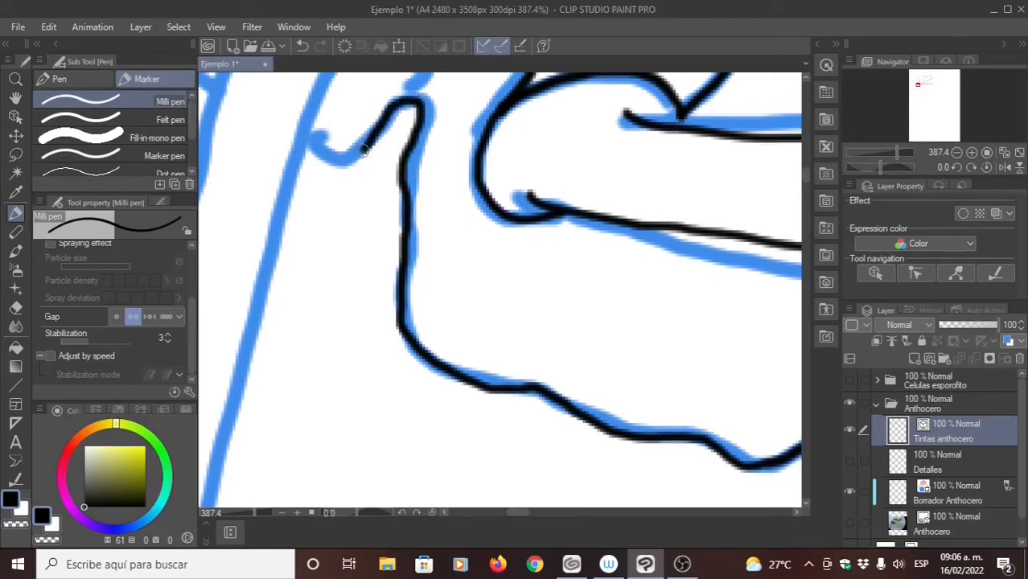
# - Ink the rounded cap over the top of the hanging sporophyte, from the hook round to its upper left corner
pyautogui.moveTo(372, 80)
pyautogui.mouseDown()
pyautogui.moveTo(401, 255)
pyautogui.moveTo(444, 308)
pyautogui.moveTo(445, 351)
pyautogui.moveTo(459, 339)
pyautogui.moveTo(462, 280)
pyautogui.moveTo(402, 227)
pyautogui.moveTo(342, 228)
pyautogui.mouseUp()
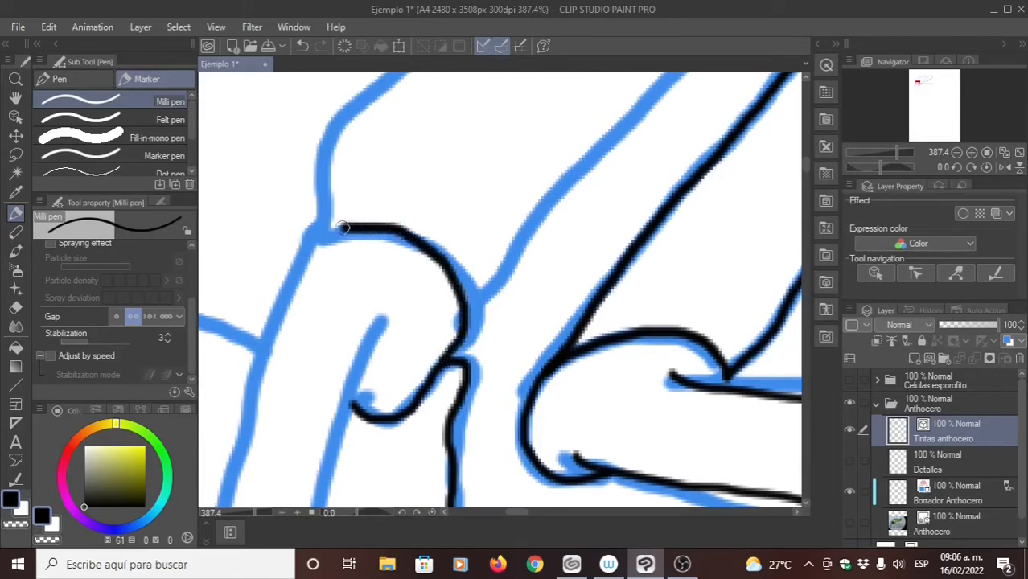
pyautogui.hotkey('ctrl', 'z')
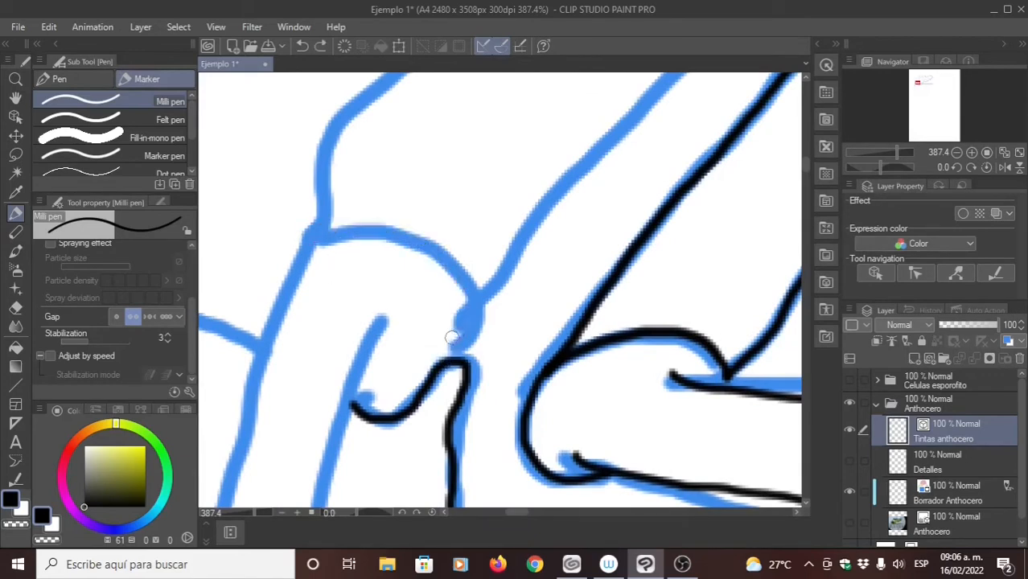
pyautogui.moveTo(442, 361)
pyautogui.mouseDown()
pyautogui.moveTo(465, 333)
pyautogui.moveTo(444, 262)
pyautogui.moveTo(329, 232)
pyautogui.mouseUp()
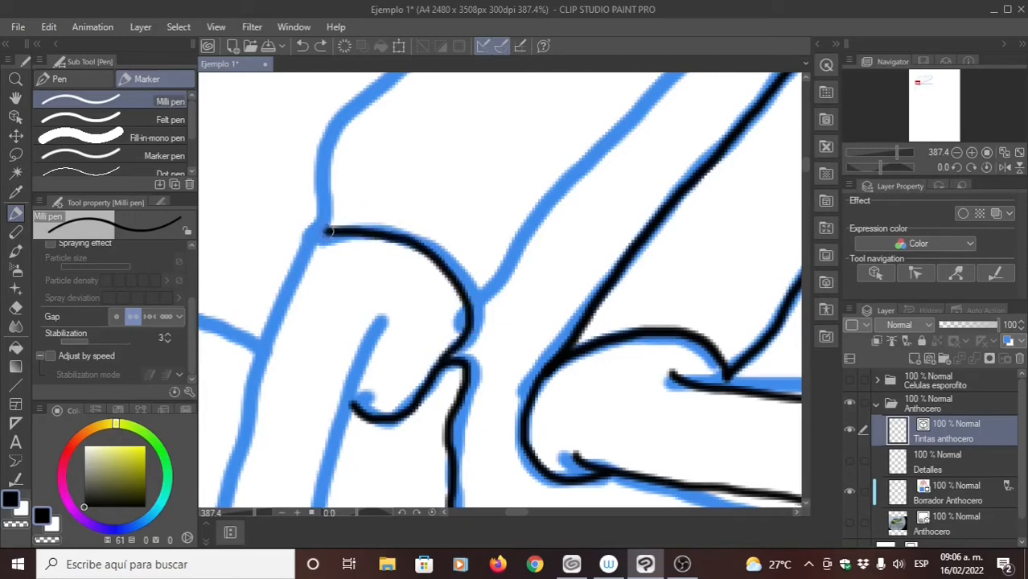
# - Ink the long fold line that rises from the cap's left corner, bends and slants up across the thallus
pyautogui.moveTo(427, 239)
pyautogui.mouseDown()
pyautogui.moveTo(365, 321)
pyautogui.moveTo(370, 382)
pyautogui.mouseUp()
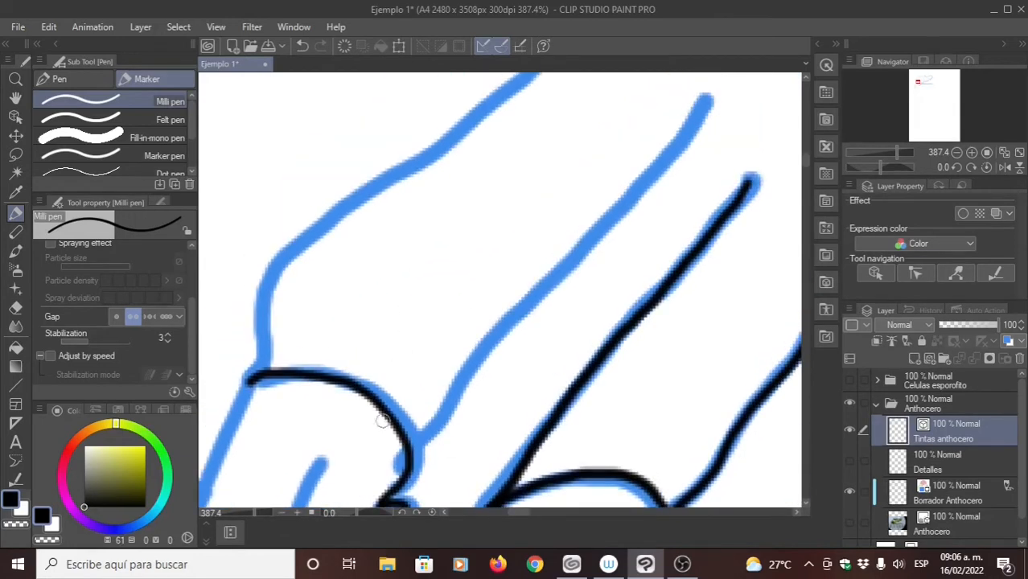
pyautogui.moveTo(281, 403); pyautogui.dragTo(315, 466)
pyautogui.moveTo(304, 370); pyautogui.dragTo(289, 409)
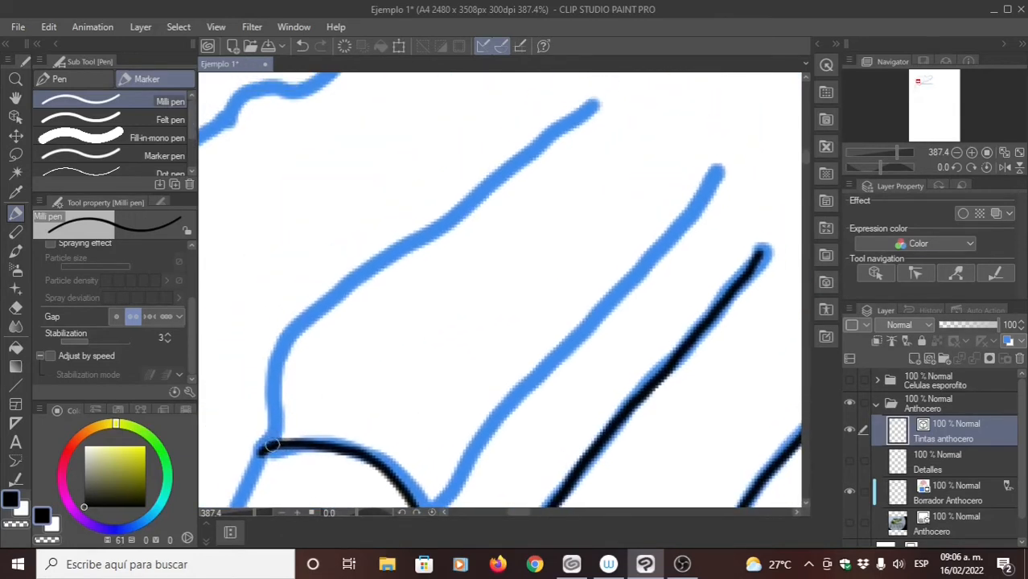
pyautogui.moveTo(265, 449)
pyautogui.mouseDown()
pyautogui.moveTo(272, 349)
pyautogui.moveTo(323, 280)
pyautogui.moveTo(495, 159)
pyautogui.mouseUp()
pyautogui.hotkey('ctrl', 'z')
pyautogui.moveTo(268, 442)
pyautogui.mouseDown()
pyautogui.moveTo(267, 383)
pyautogui.moveTo(299, 310)
pyautogui.moveTo(577, 107)
pyautogui.mouseUp()
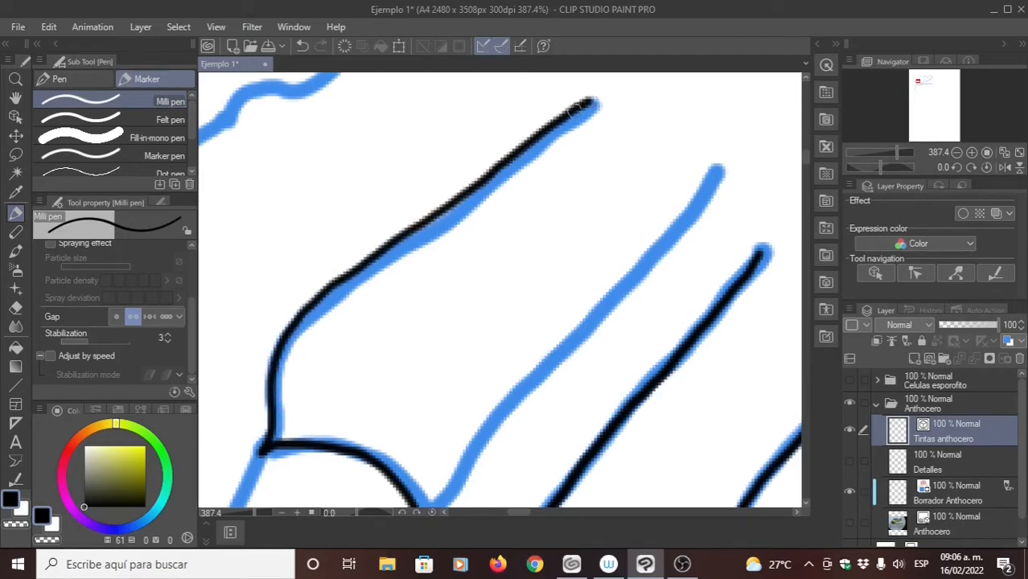
pyautogui.moveTo(453, 208); pyautogui.dragTo(384, 261)
# - Ink the slanted fold line that rises from the right side of the hanging sporophyte's cap
pyautogui.moveTo(436, 404); pyautogui.dragTo(437, 300)
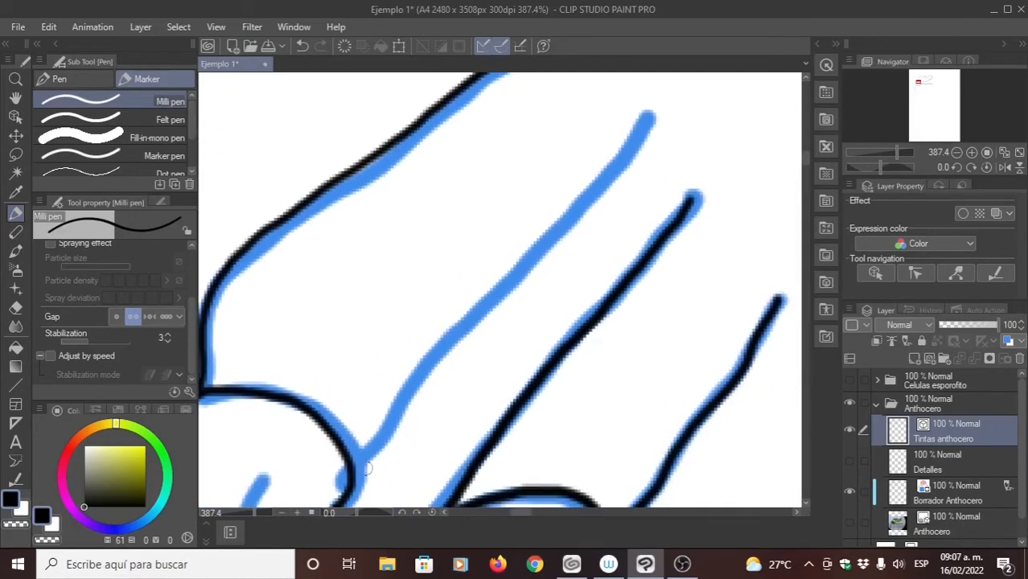
pyautogui.moveTo(352, 475)
pyautogui.mouseDown()
pyautogui.moveTo(374, 424)
pyautogui.moveTo(641, 107)
pyautogui.mouseUp()
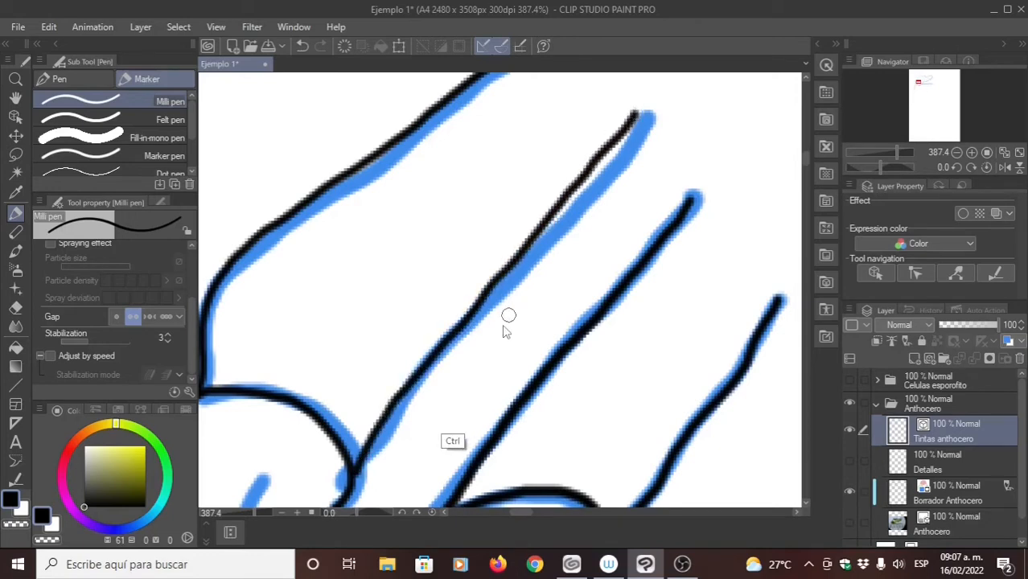
pyautogui.hotkey('ctrl', 'z')
pyautogui.moveTo(354, 478)
pyautogui.mouseDown()
pyautogui.moveTo(379, 433)
pyautogui.moveTo(582, 202)
pyautogui.moveTo(641, 117)
pyautogui.mouseUp()
# - Ink the left and right edges of the hanging sporophyte from its cap down to the lower end
pyautogui.scroll(-10, 441, 338)
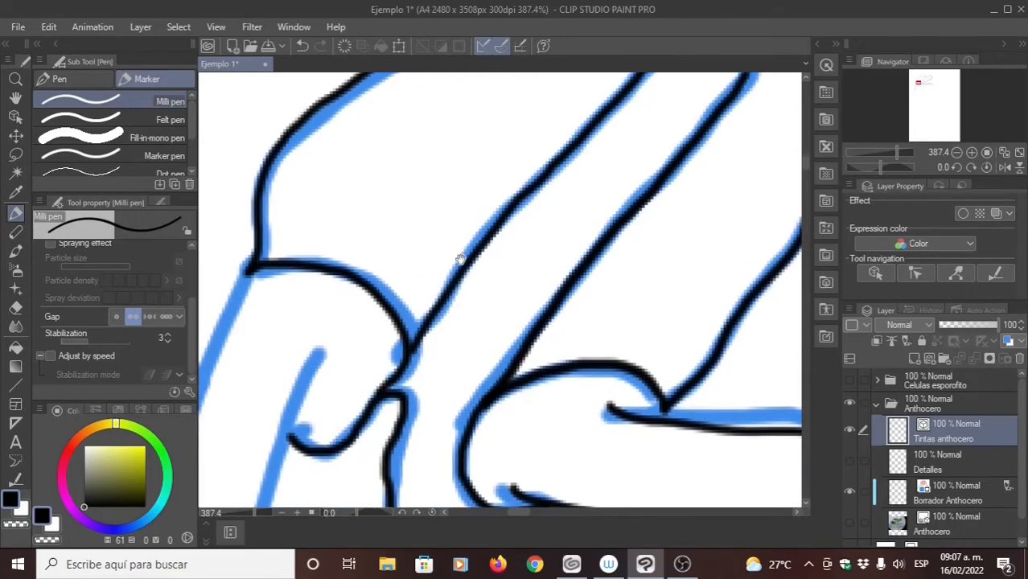
pyautogui.scroll(-5, 434, 343)
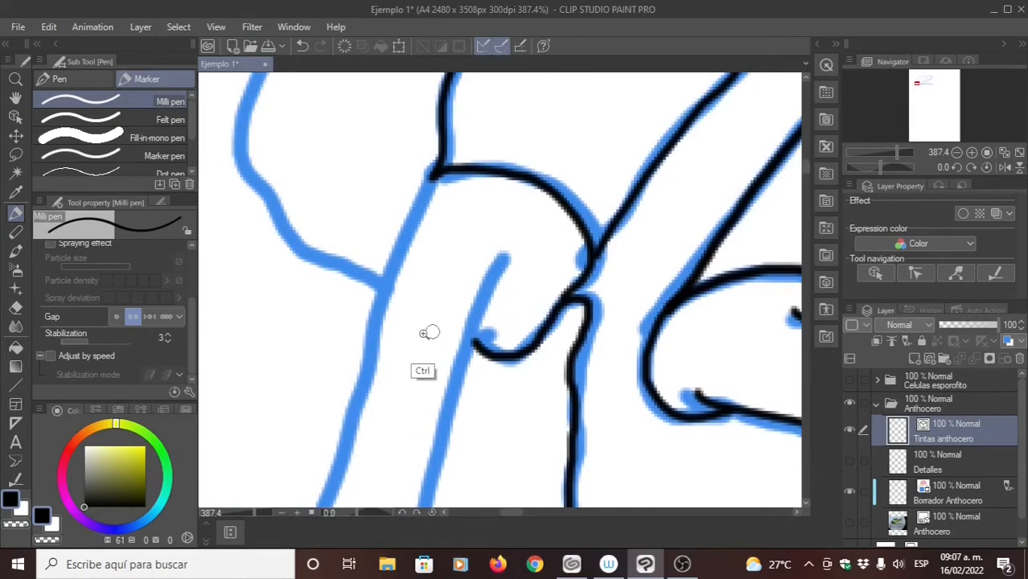
pyautogui.moveTo(373, 325); pyautogui.dragTo(369, 325)
pyautogui.moveTo(407, 374); pyautogui.dragTo(429, 281)
pyautogui.scroll(-2, 428, 281)
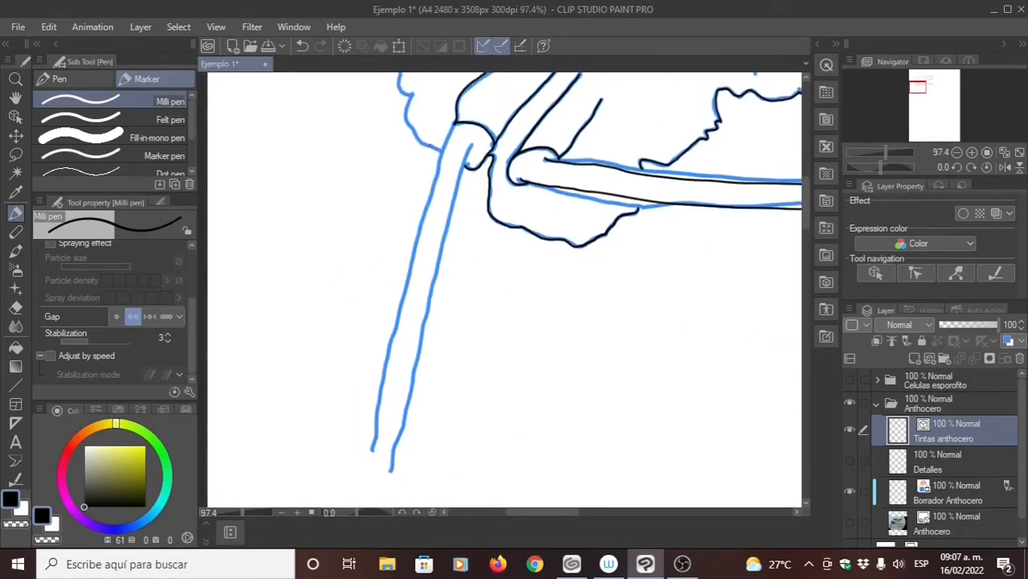
pyautogui.moveTo(456, 123); pyautogui.dragTo(414, 479)
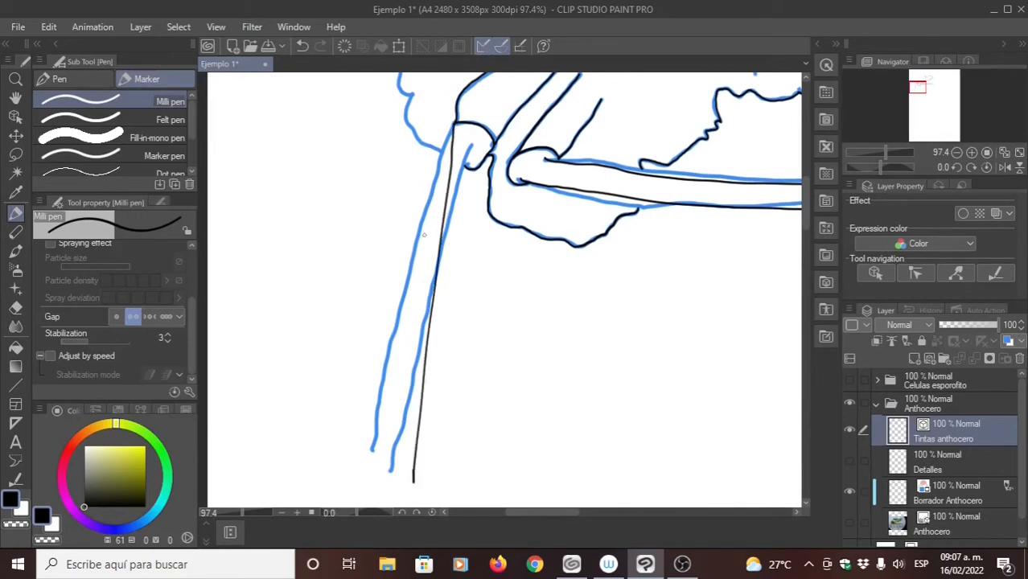
pyautogui.hotkey('ctrl', 'z')
pyautogui.hotkey('ctrl', 'z')
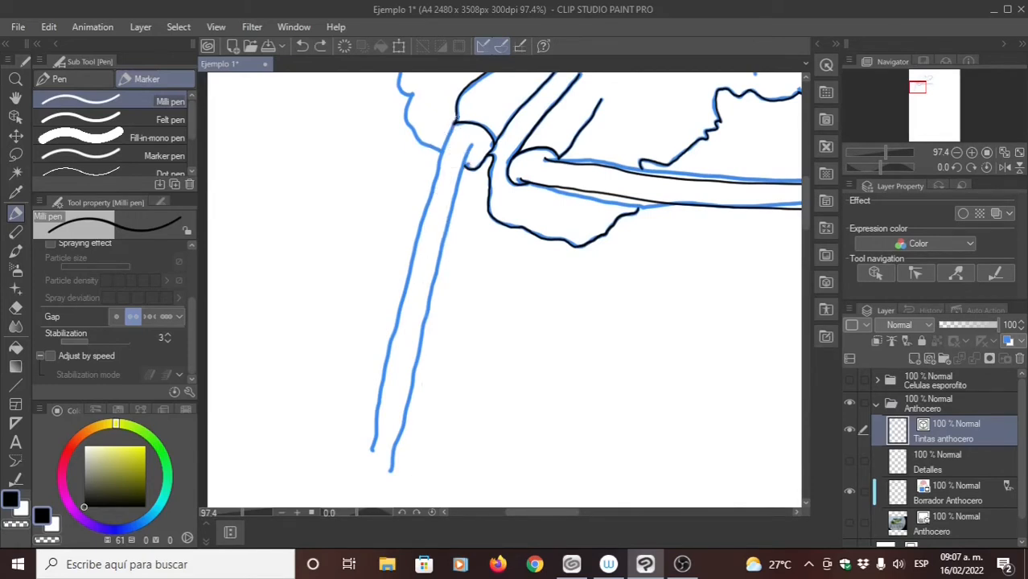
pyautogui.moveTo(443, 160); pyautogui.dragTo(367, 452)
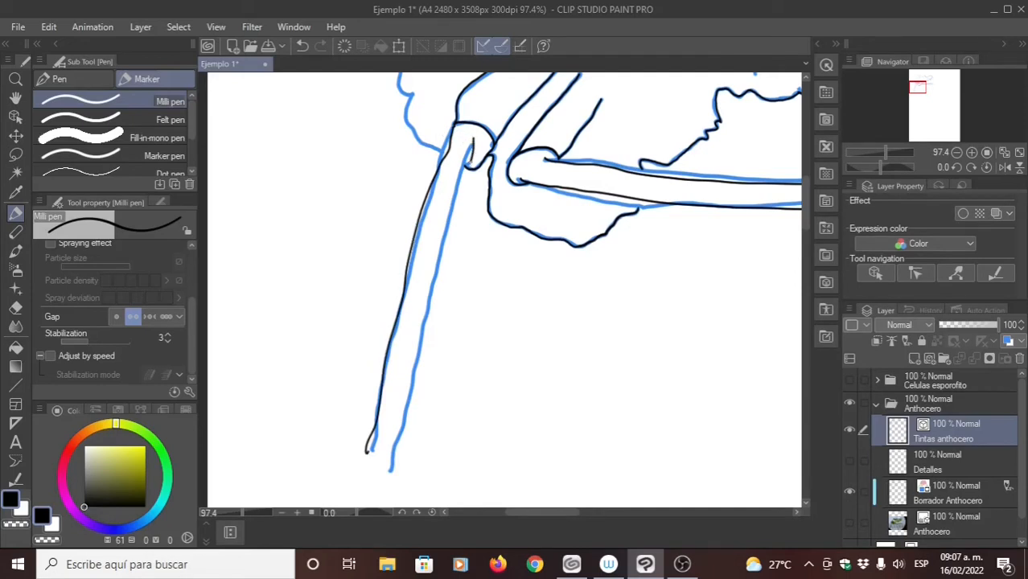
pyautogui.hotkey('ctrl', 'z')
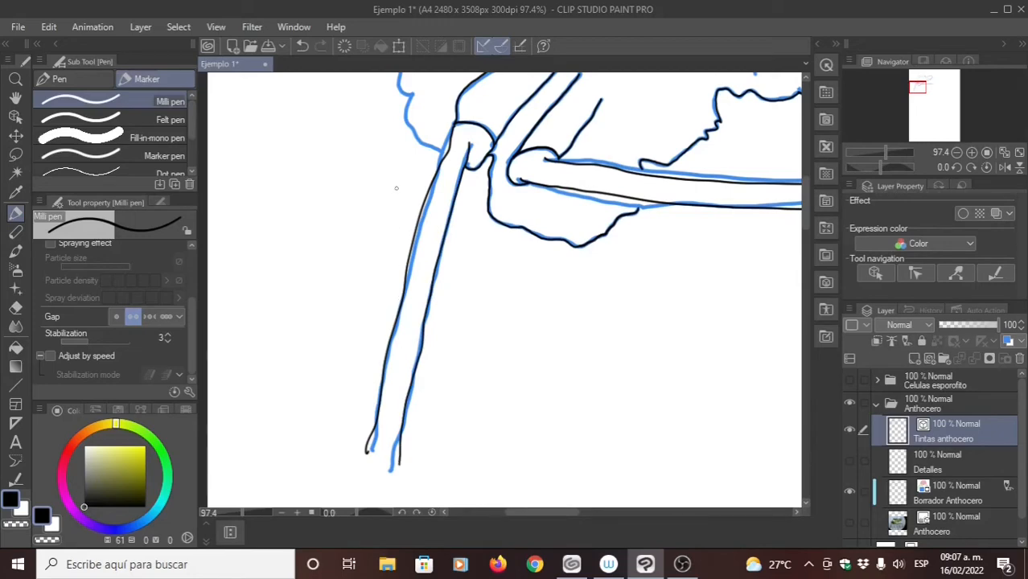
pyautogui.scroll(2, 431, 275)
pyautogui.scroll(2, 434, 267)
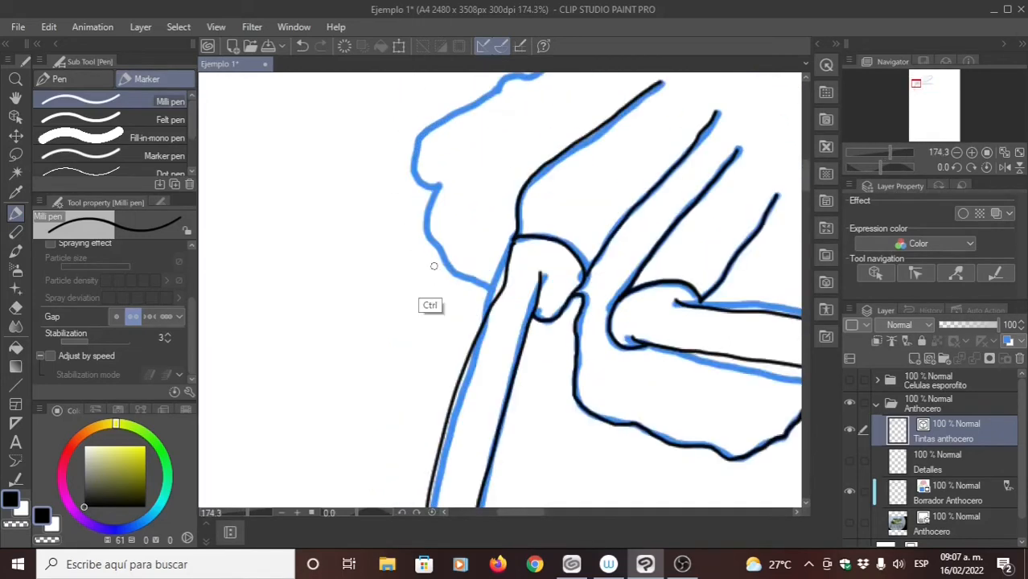
pyautogui.scroll(2, 433, 266)
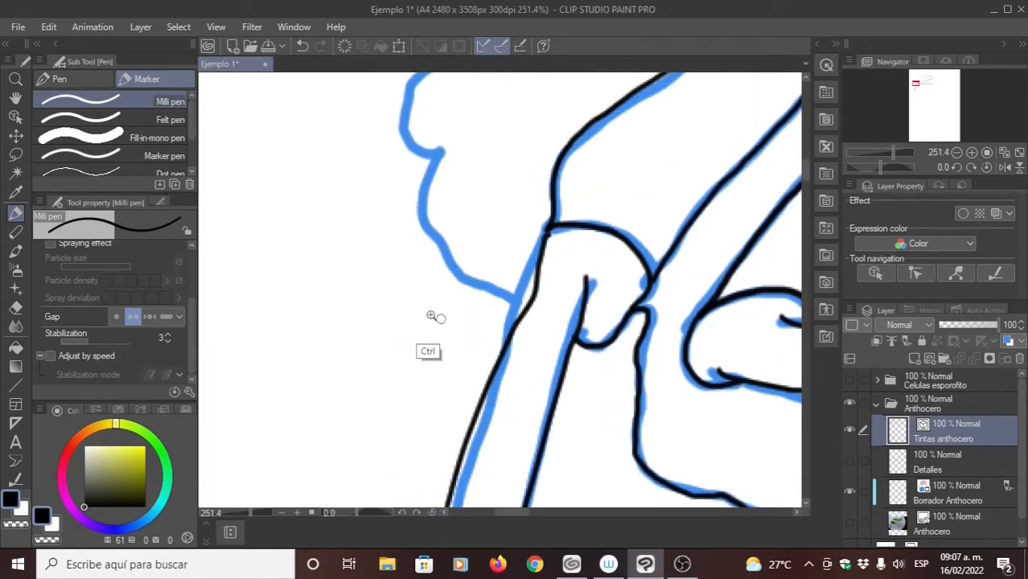
pyautogui.scroll(-5, 431, 316)
pyautogui.scroll(-1, 395, 330)
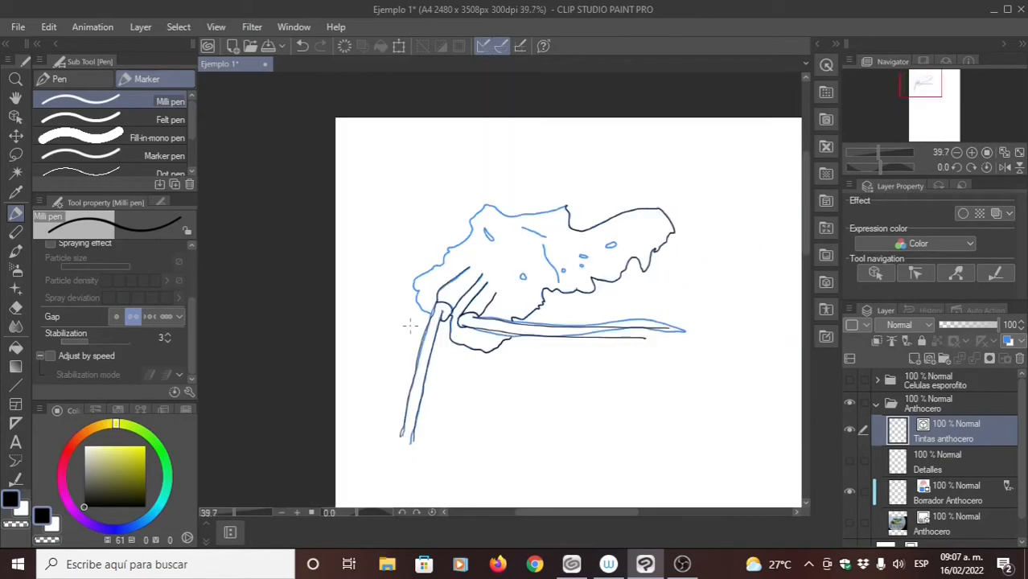
# - Rotate the canvas view freely to 18.4 degrees and turn it back to nearly upright
pyautogui.press('r')
pyautogui.moveTo(385, 241); pyautogui.dragTo(438, 258)
pyautogui.press('p')
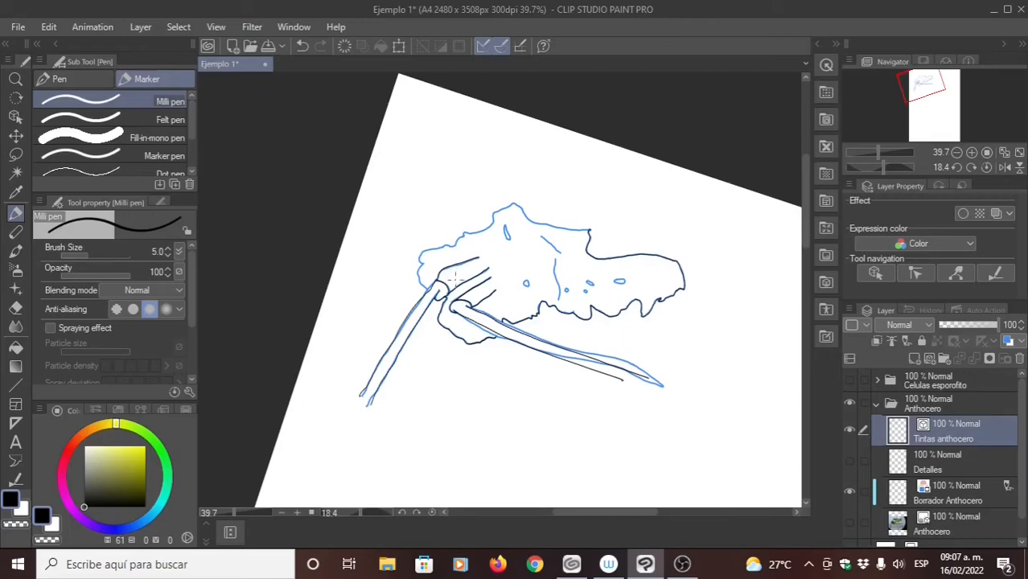
pyautogui.press('r')
pyautogui.press('p')
pyautogui.press('r')
pyautogui.moveTo(461, 145)
pyautogui.mouseDown()
pyautogui.moveTo(374, 222)
pyautogui.moveTo(425, 161)
pyautogui.moveTo(582, 234)
pyautogui.moveTo(405, 224)
pyautogui.moveTo(488, 181)
pyautogui.mouseUp()
pyautogui.moveTo(487, 181); pyautogui.dragTo(432, 170)
pyautogui.press('p')
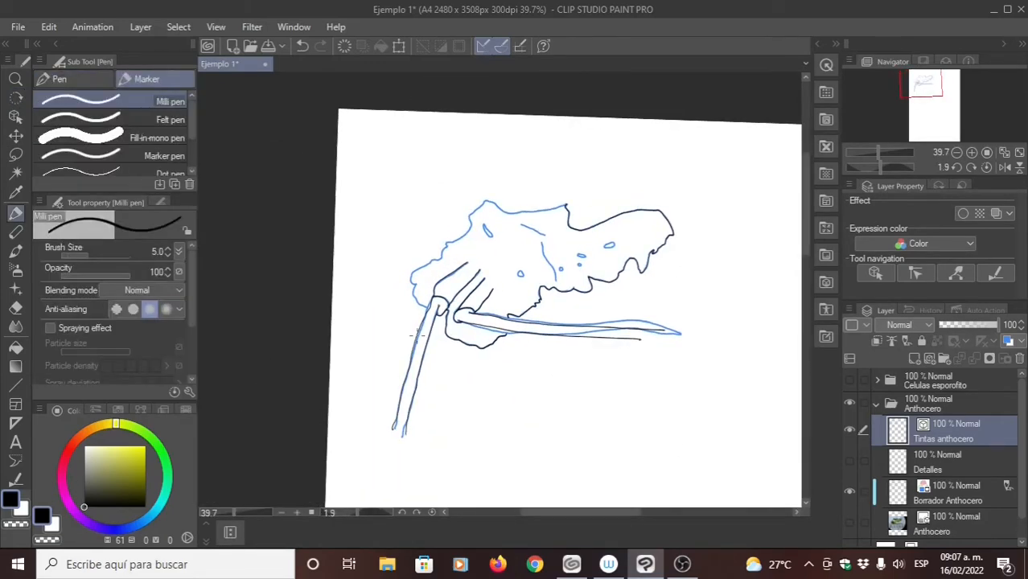
# - Straighten the canvas view, rotate it clockwise in fixed increments and return it to 0 degrees
pyautogui.click(402, 514)
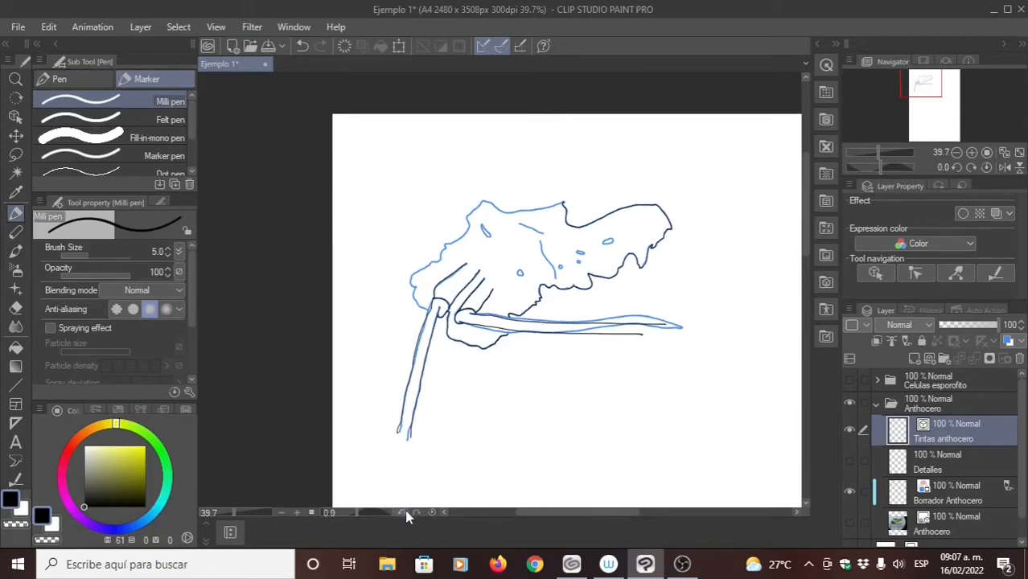
pyautogui.click(414, 514)
pyautogui.click(400, 515)
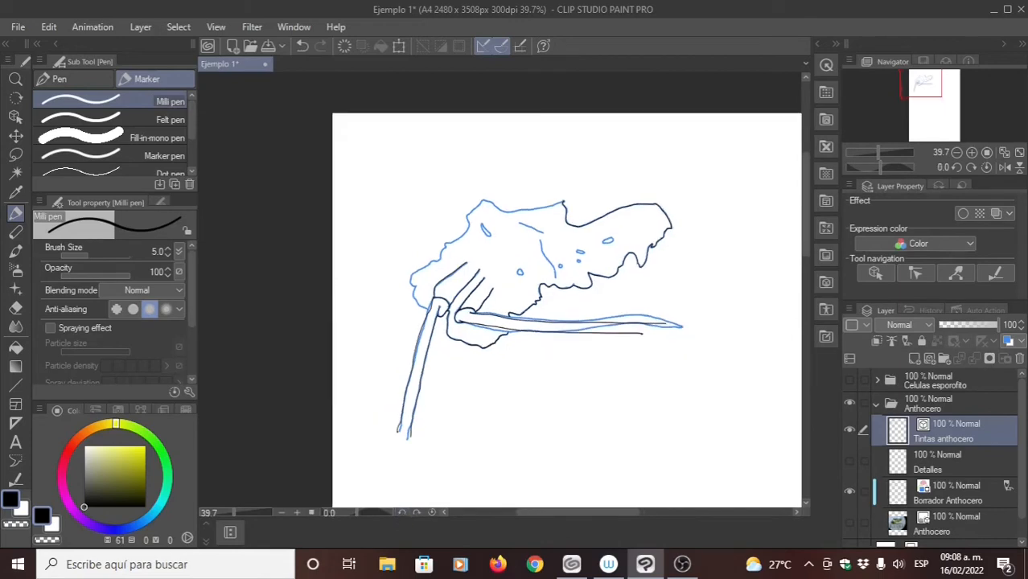
pyautogui.click(416, 513)
pyautogui.click(416, 514)
pyautogui.click(416, 513)
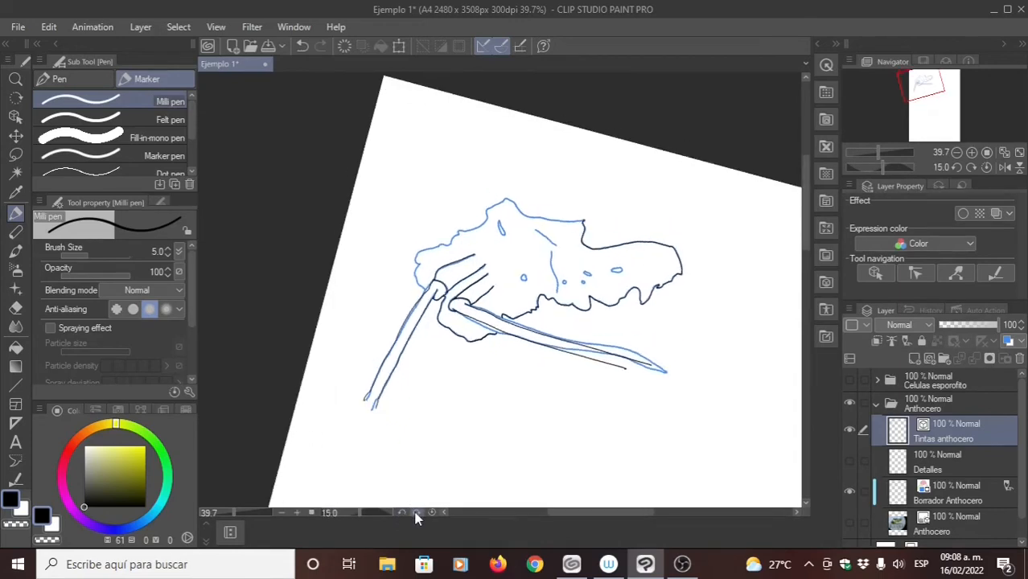
pyautogui.click(416, 515)
pyautogui.click(402, 515)
pyautogui.click(402, 515)
pyautogui.click(403, 515)
pyautogui.click(403, 515)
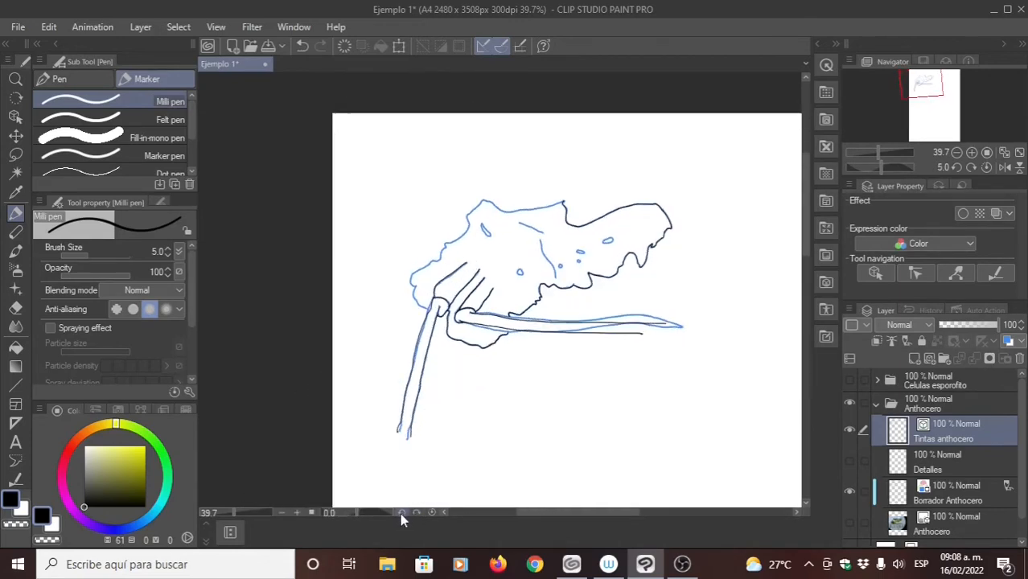
# - Tilt the canvas view freely to 26.2 degrees and bring it back incrementally to 0 degrees
pyautogui.press('r')
pyautogui.moveTo(400, 286); pyautogui.dragTo(464, 199)
pyautogui.press('p')
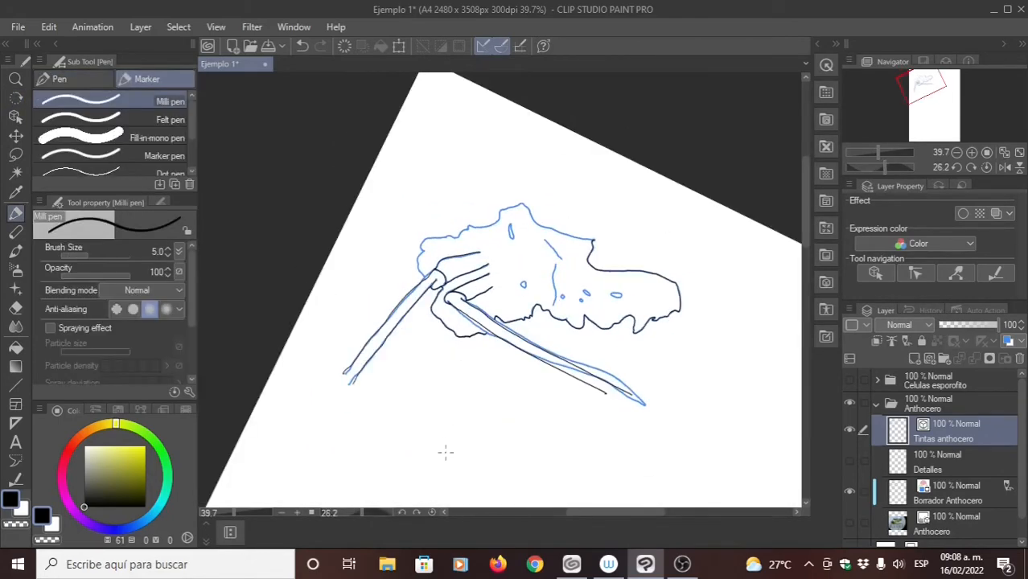
pyautogui.click(401, 512)
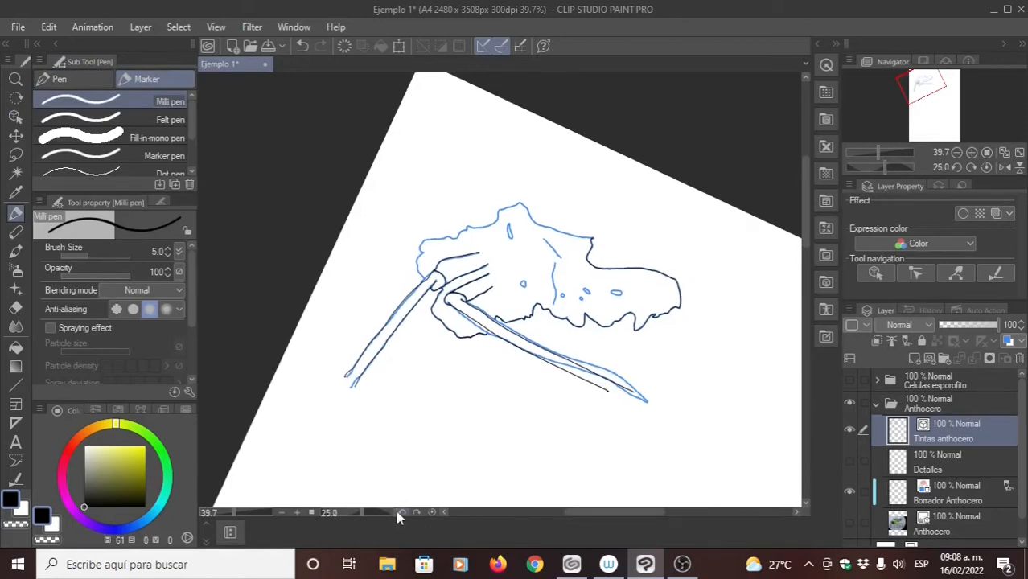
pyautogui.click(401, 512)
pyautogui.click(401, 511)
pyautogui.click(398, 511)
pyautogui.click(399, 512)
pyautogui.click(398, 512)
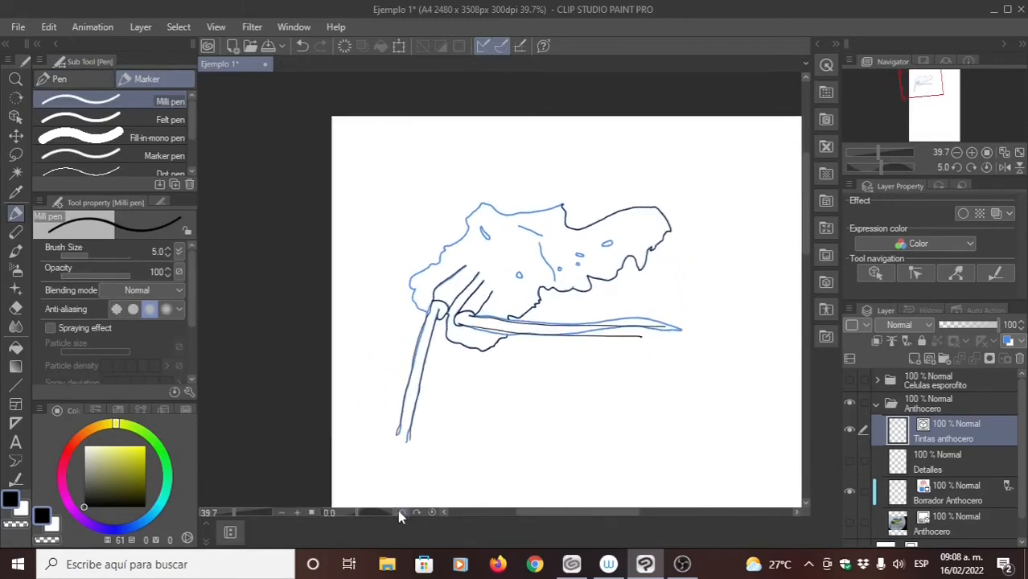
# - Ink the thallus's lower left margin from the hanging sporophyte's left edge up to the notch below the rounded lobe
pyautogui.moveTo(381, 279); pyautogui.dragTo(644, 242)
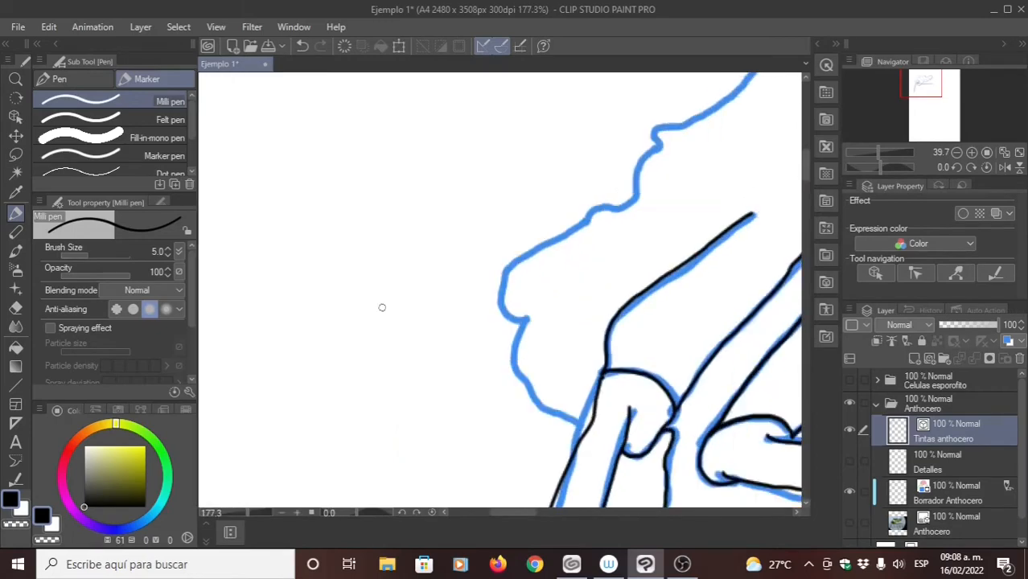
pyautogui.moveTo(510, 345); pyautogui.dragTo(338, 87)
pyautogui.moveTo(412, 405); pyautogui.dragTo(402, 256)
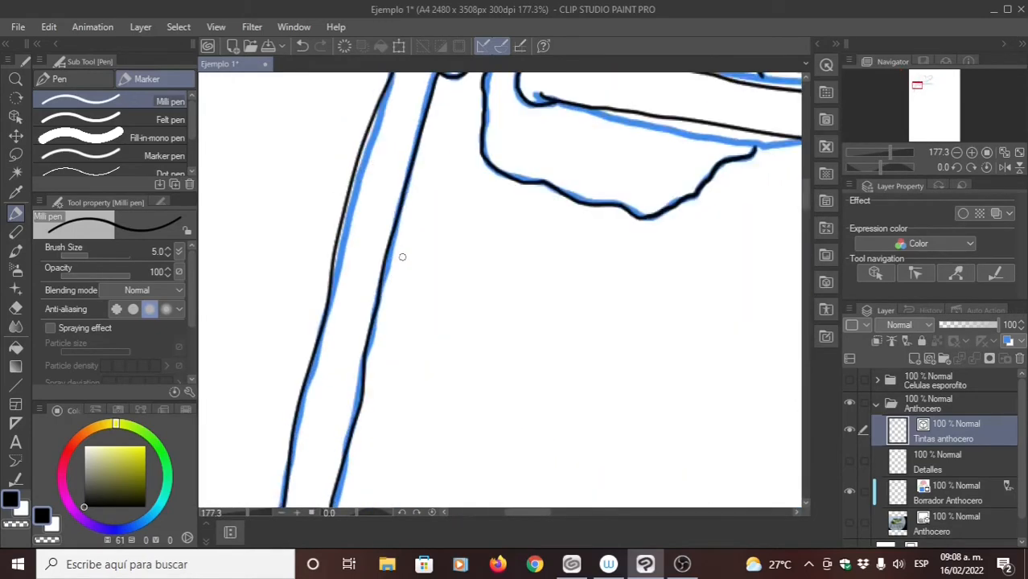
pyautogui.moveTo(389, 148); pyautogui.dragTo(415, 349)
pyautogui.moveTo(379, 193); pyautogui.dragTo(349, 257)
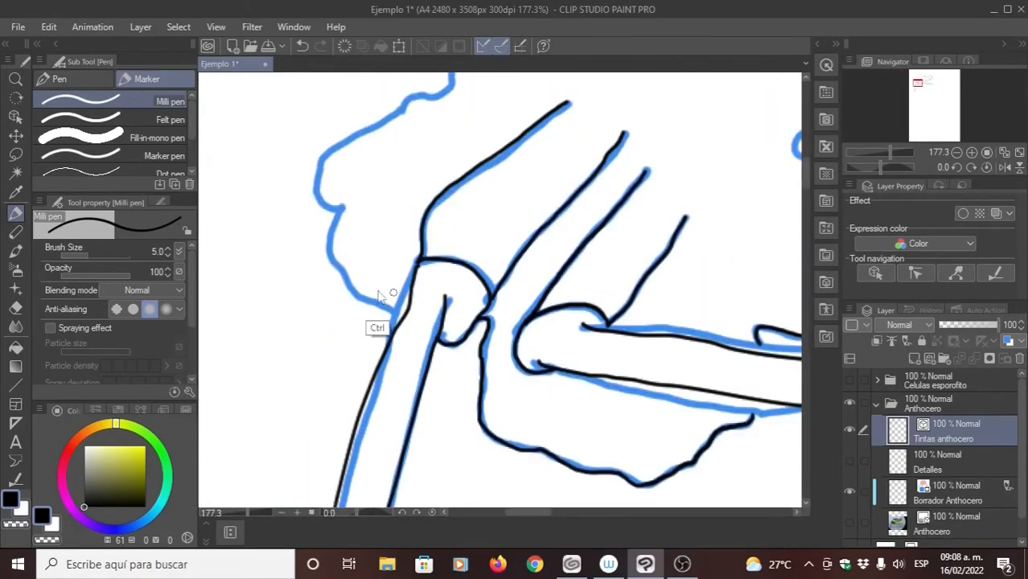
pyautogui.moveTo(378, 292); pyautogui.dragTo(390, 337)
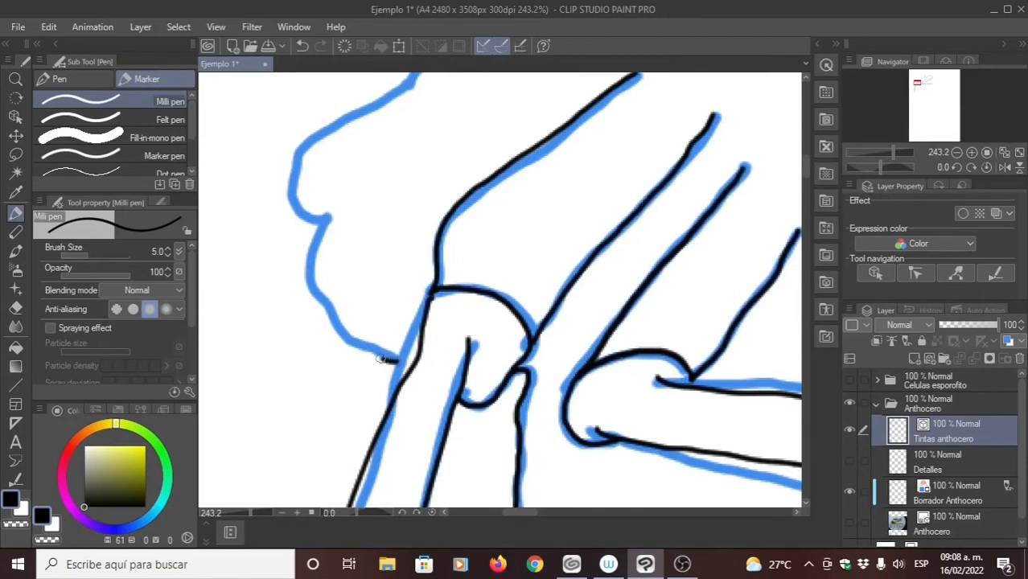
pyautogui.hotkey('ctrl', 'z')
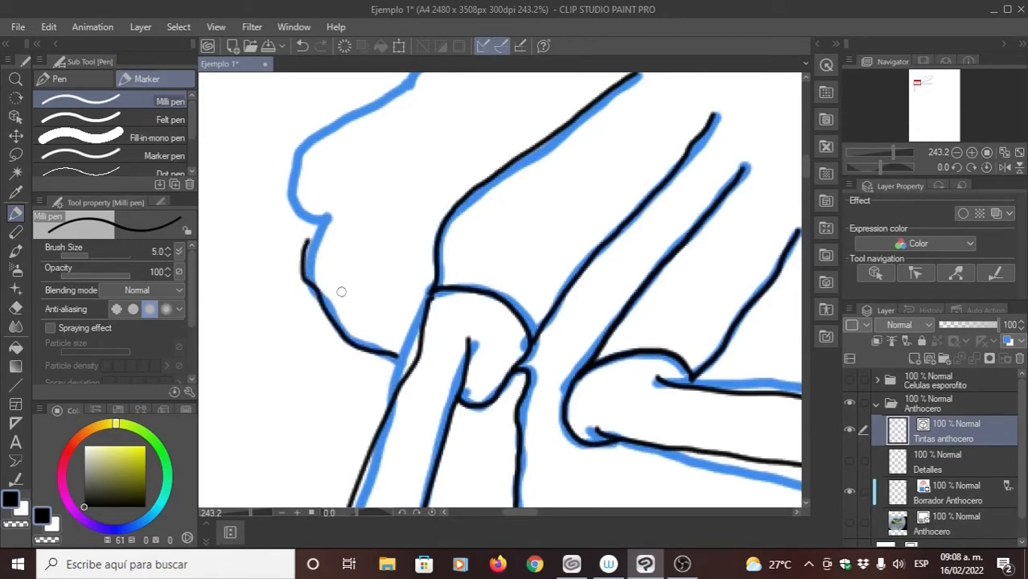
pyautogui.hotkey('ctrl', 'z')
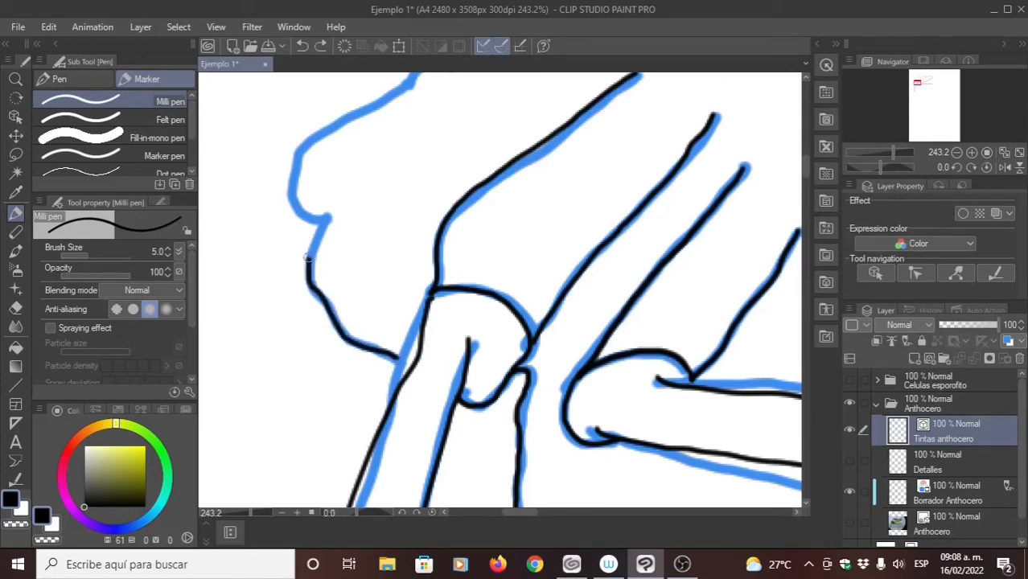
pyautogui.moveTo(330, 210); pyautogui.dragTo(306, 284)
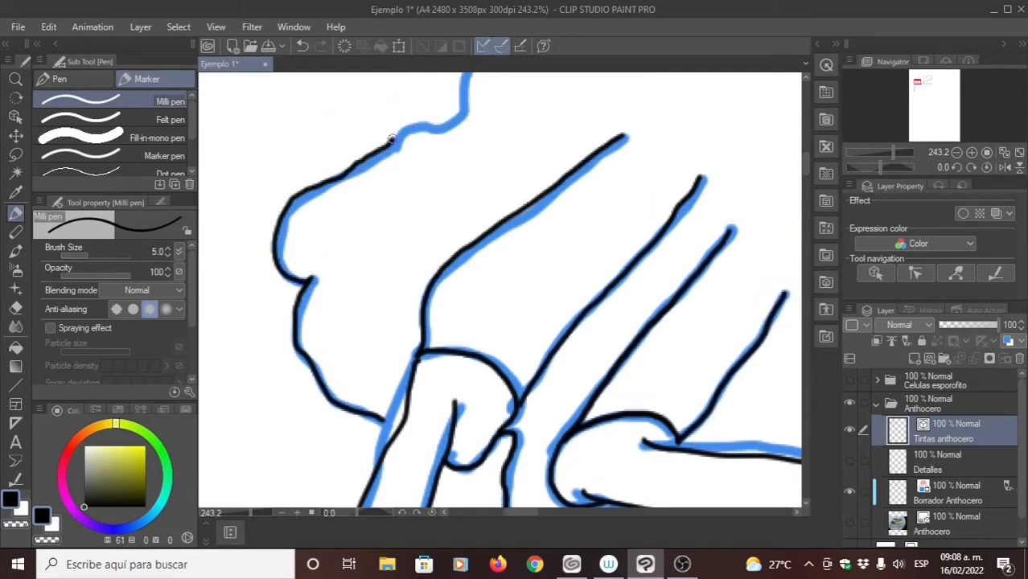
# - Ink the thallus's left margin from the notch round the rounded lobe and up along the wavy edge over both small bumps
pyautogui.scroll(5, 330, 282)
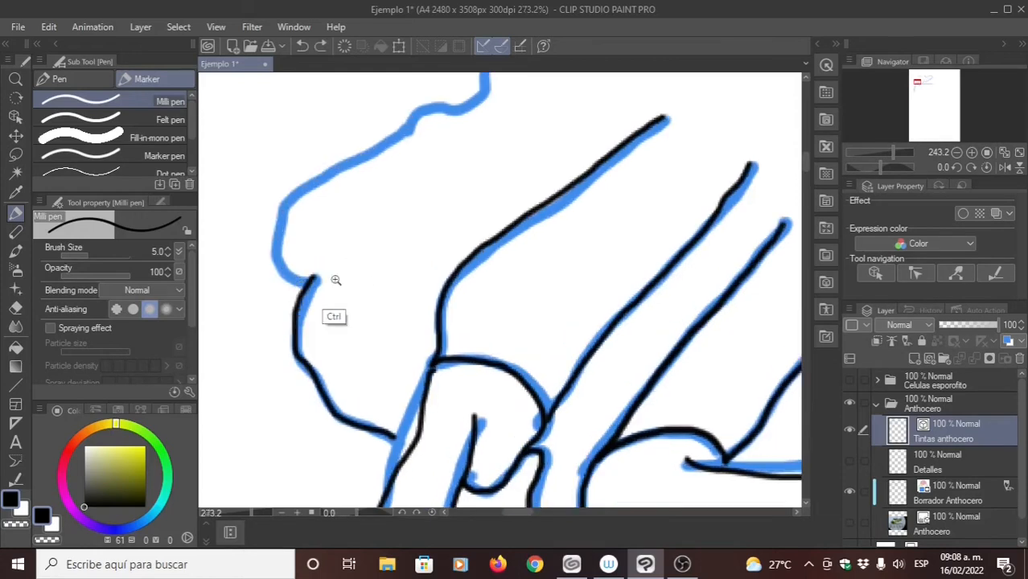
pyautogui.scroll(-2, 381, 328)
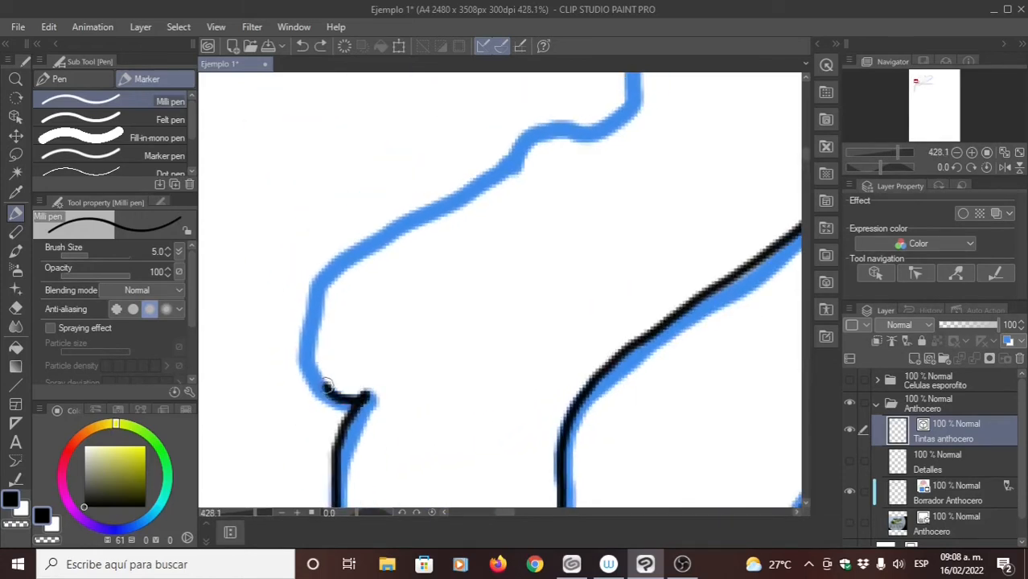
pyautogui.moveTo(326, 386); pyautogui.dragTo(309, 342)
pyautogui.moveTo(317, 294)
pyautogui.mouseDown()
pyautogui.moveTo(354, 256)
pyautogui.moveTo(522, 147)
pyautogui.mouseUp()
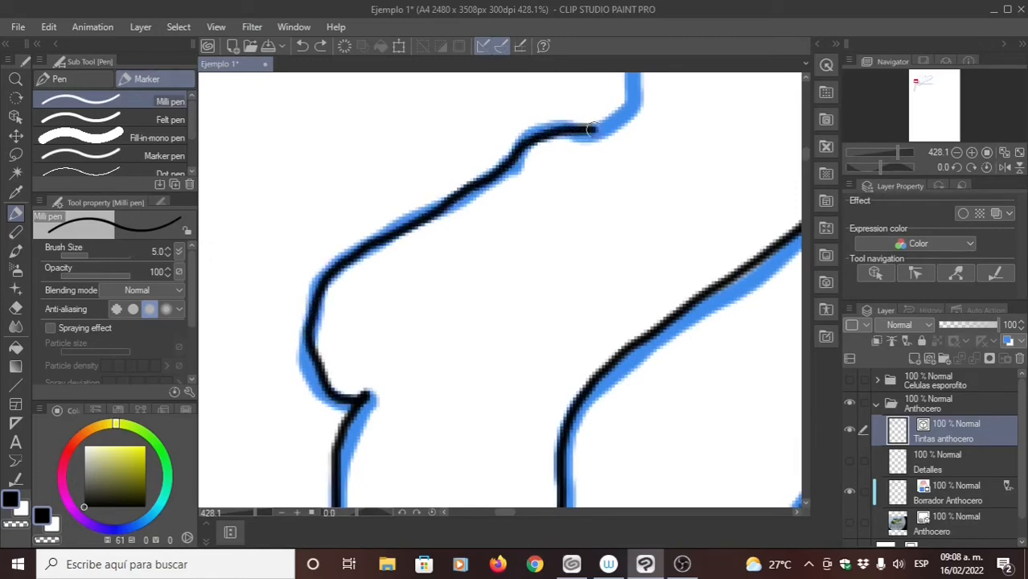
pyautogui.moveTo(497, 210)
pyautogui.mouseDown()
pyautogui.moveTo(429, 375)
pyautogui.moveTo(465, 332)
pyautogui.mouseUp()
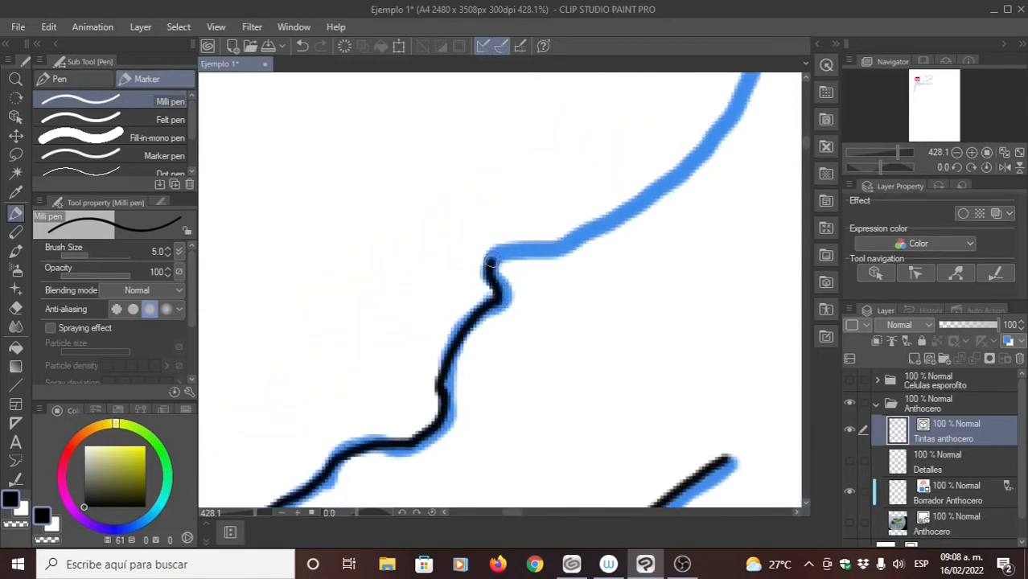
pyautogui.moveTo(491, 262)
pyautogui.mouseDown()
pyautogui.moveTo(613, 224)
pyautogui.moveTo(733, 107)
pyautogui.mouseUp()
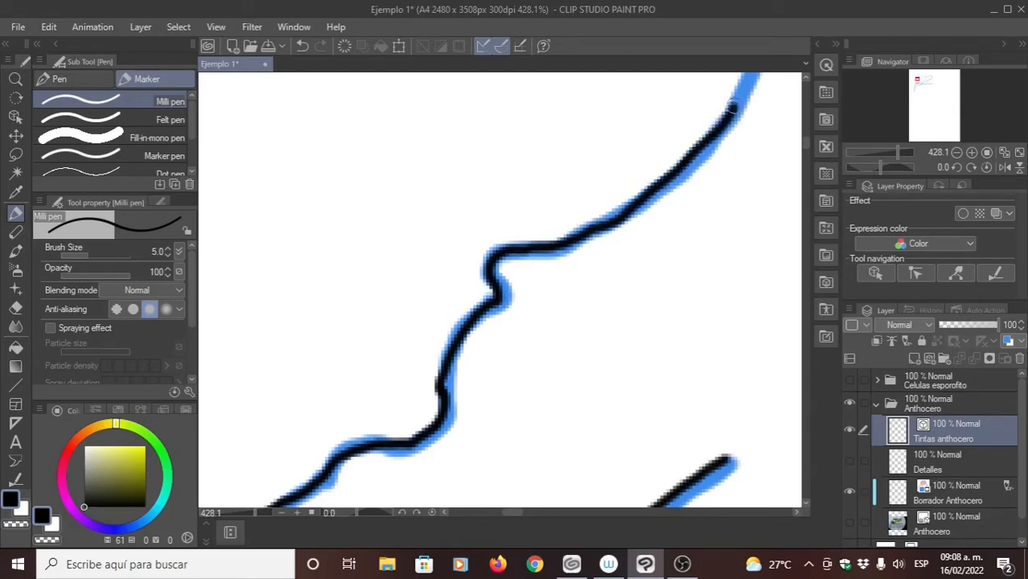
pyautogui.moveTo(694, 143)
pyautogui.mouseDown()
pyautogui.moveTo(493, 340)
pyautogui.moveTo(458, 392)
pyautogui.mouseUp()
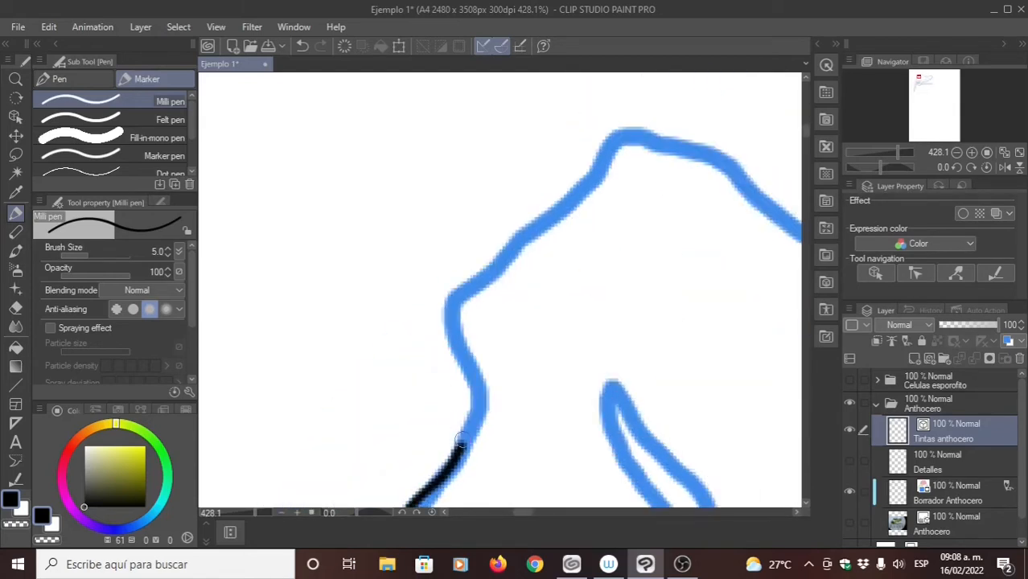
pyautogui.moveTo(462, 446)
pyautogui.mouseDown()
pyautogui.moveTo(475, 422)
pyautogui.moveTo(454, 310)
pyautogui.moveTo(466, 286)
pyautogui.moveTo(612, 152)
pyautogui.mouseUp()
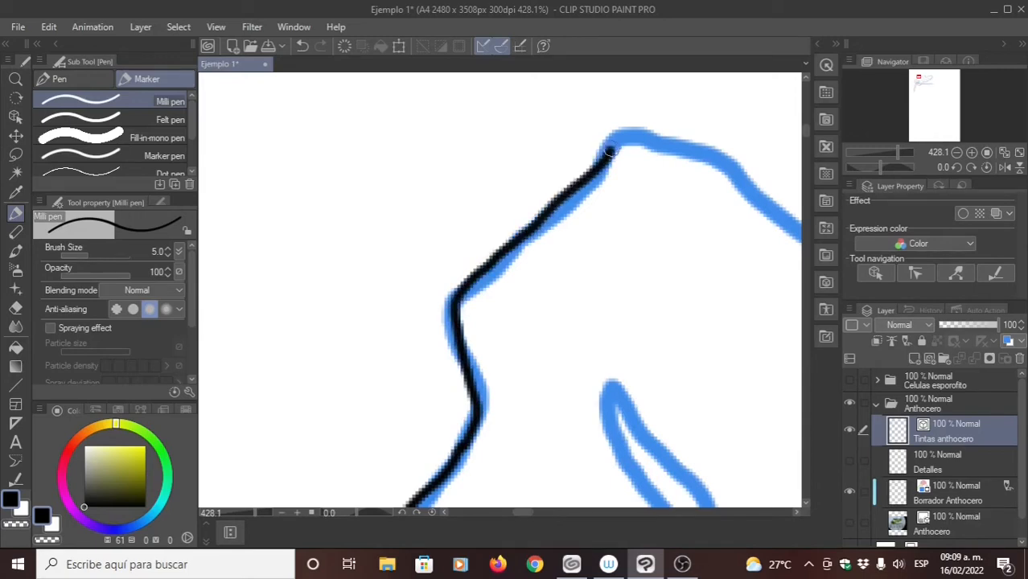
pyautogui.moveTo(569, 217)
pyautogui.mouseDown()
pyautogui.moveTo(473, 264)
pyautogui.moveTo(486, 249)
pyautogui.mouseUp()
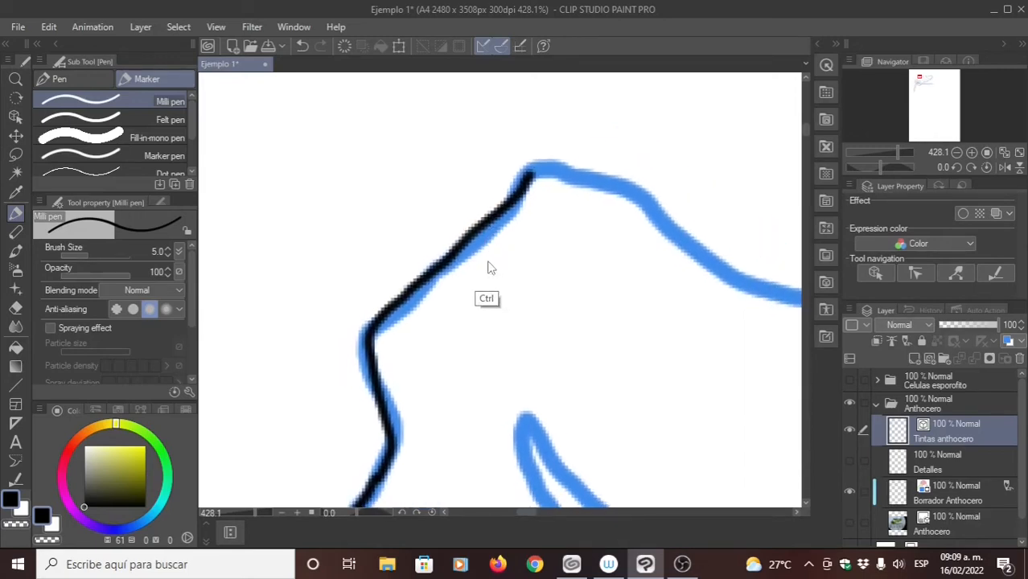
pyautogui.hotkey('ctrl', 'z')
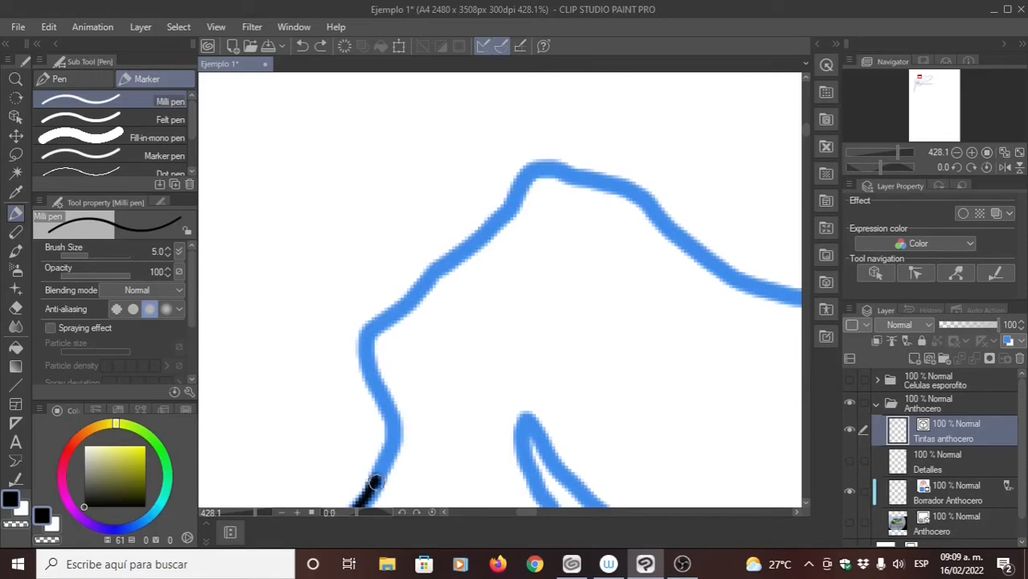
pyautogui.moveTo(379, 462); pyautogui.dragTo(382, 456)
pyautogui.hotkey('ctrl', 'z')
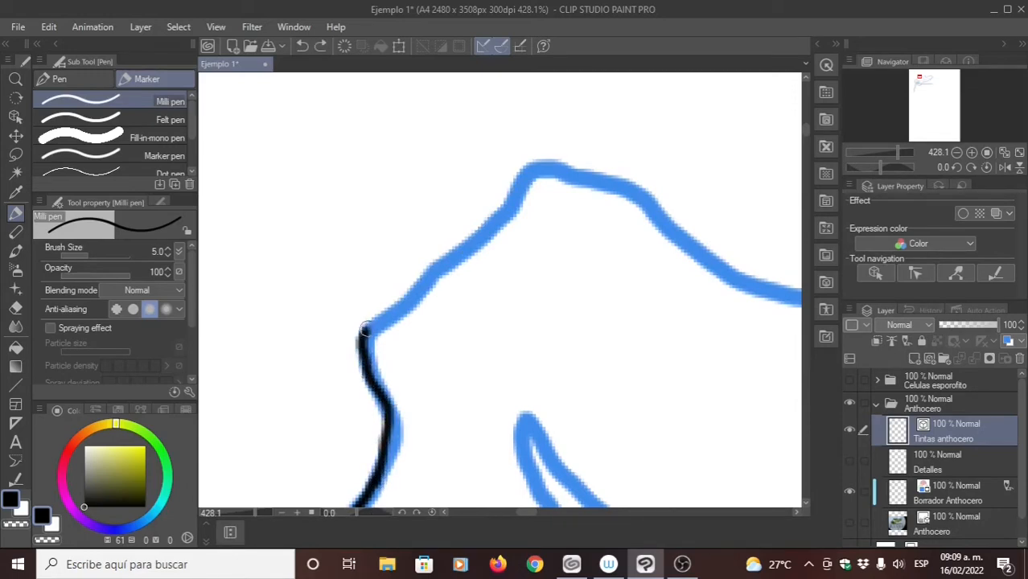
# - Ink the thallus's upper outline from the left corner over the peak and through the shallow dip beyond it
pyautogui.moveTo(454, 252); pyautogui.dragTo(498, 215)
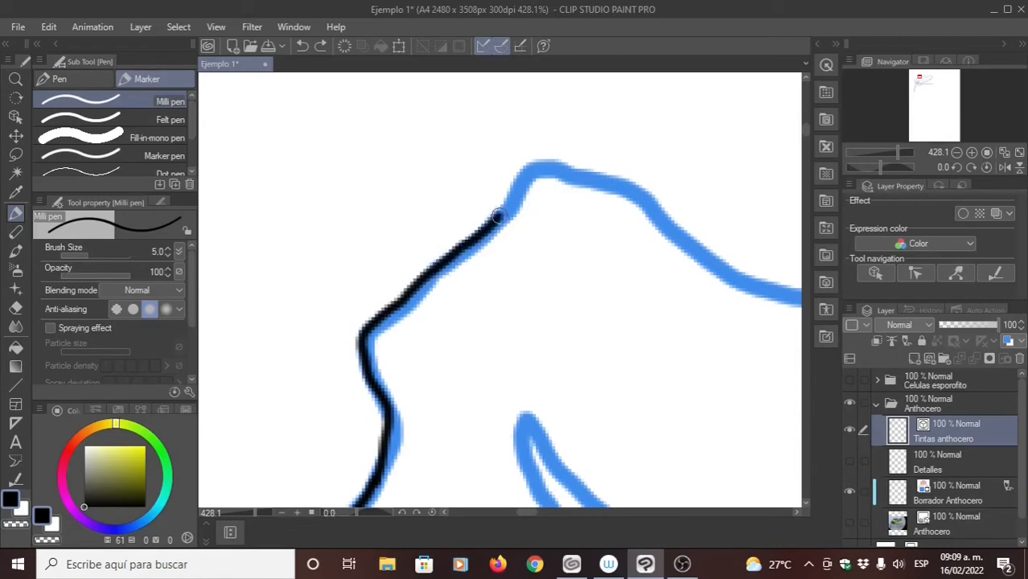
pyautogui.moveTo(533, 168)
pyautogui.mouseDown()
pyautogui.moveTo(600, 169)
pyautogui.moveTo(646, 199)
pyautogui.moveTo(708, 266)
pyautogui.mouseUp()
pyautogui.moveTo(567, 301)
pyautogui.mouseDown()
pyautogui.moveTo(427, 358)
pyautogui.moveTo(184, 349)
pyautogui.mouseUp()
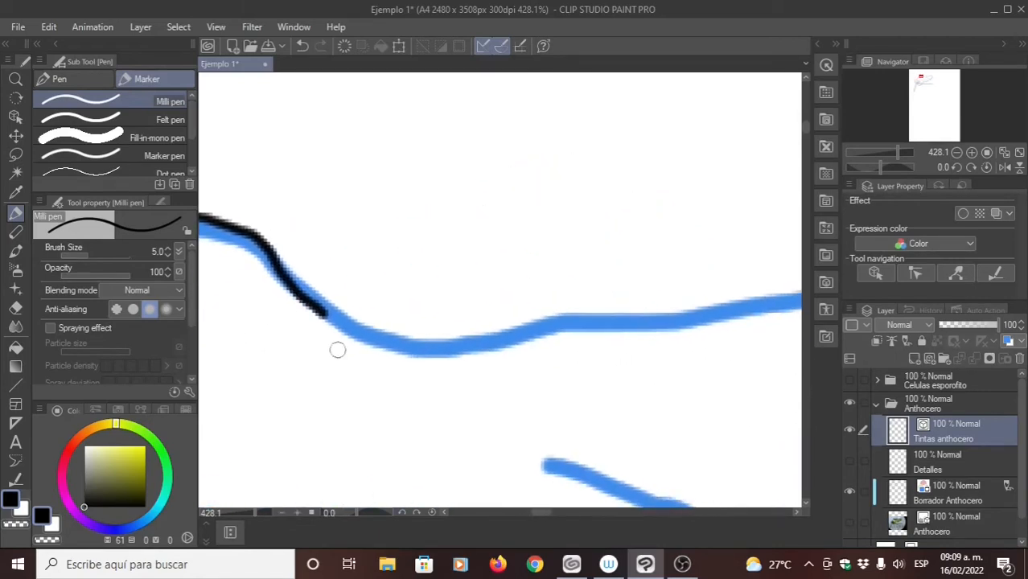
pyautogui.moveTo(405, 365); pyautogui.dragTo(376, 355)
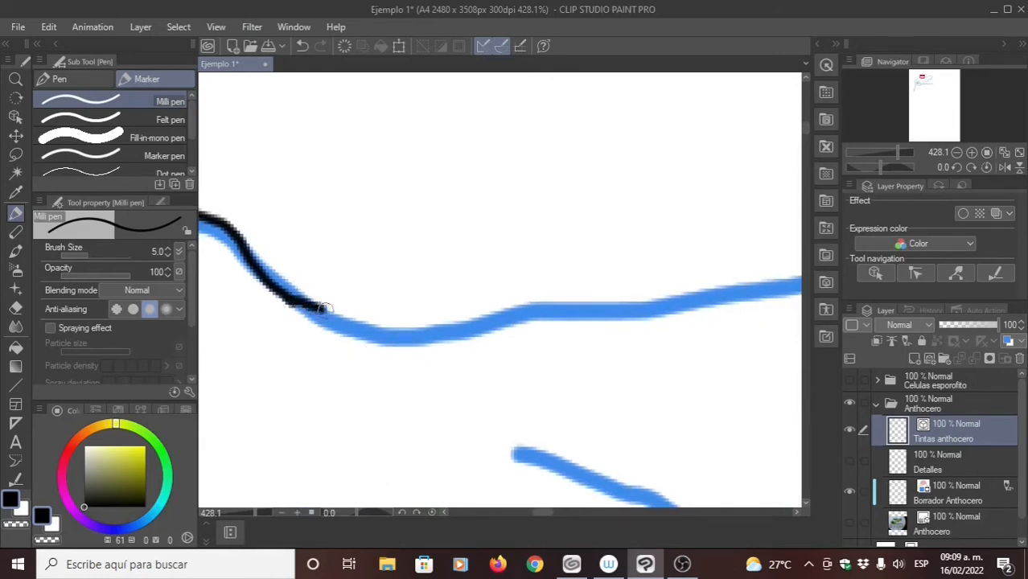
pyautogui.moveTo(324, 308); pyautogui.dragTo(395, 315)
pyautogui.hotkey('ctrl', 'z')
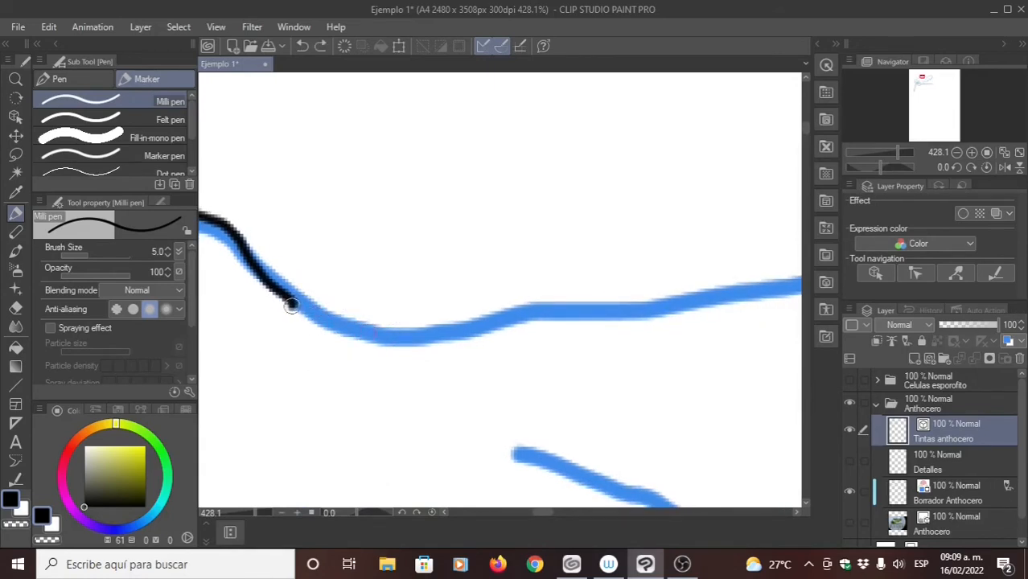
pyautogui.moveTo(292, 305)
pyautogui.mouseDown()
pyautogui.moveTo(332, 322)
pyautogui.moveTo(291, 304)
pyautogui.moveTo(362, 325)
pyautogui.moveTo(450, 329)
pyautogui.moveTo(501, 312)
pyautogui.moveTo(658, 301)
pyautogui.mouseUp()
pyautogui.hotkey('ctrl', 'z')
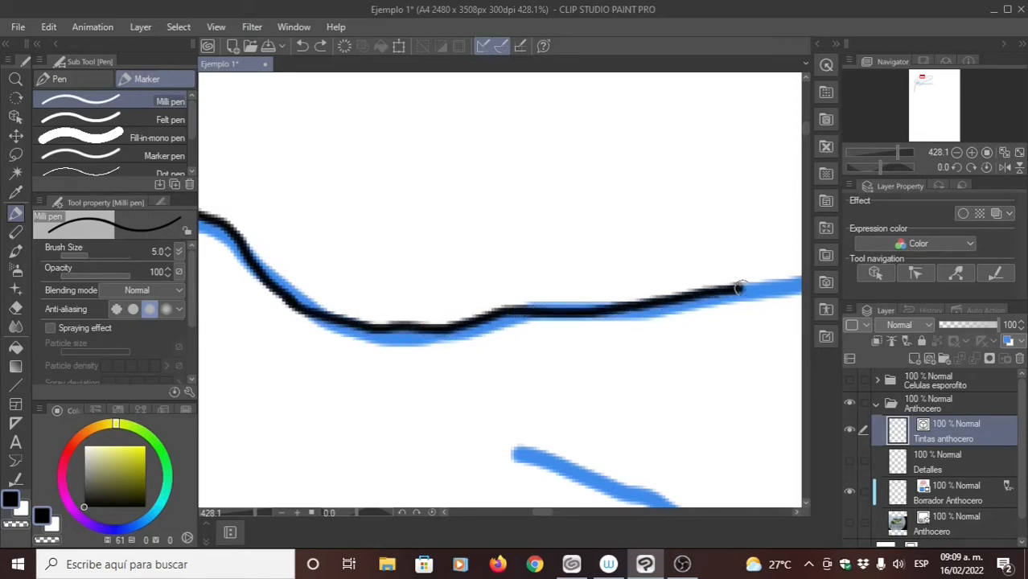
# - Ink the remaining stretch of the thallus's upper edge, joining it to the pointed tip of the already inked right lobe
pyautogui.moveTo(577, 343); pyautogui.dragTo(346, 422)
pyautogui.moveTo(563, 323); pyautogui.dragTo(322, 334)
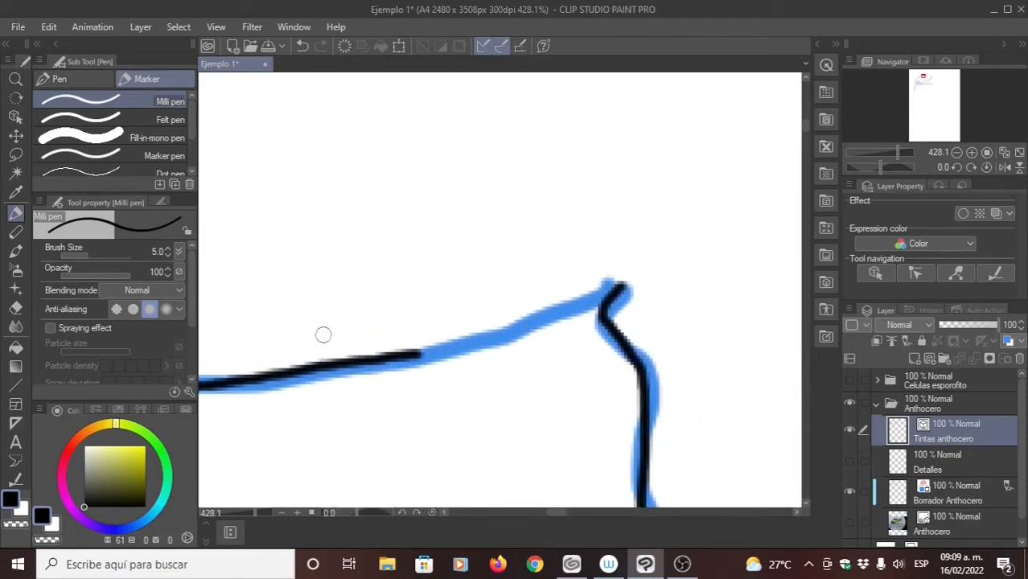
pyautogui.moveTo(450, 348); pyautogui.dragTo(460, 292)
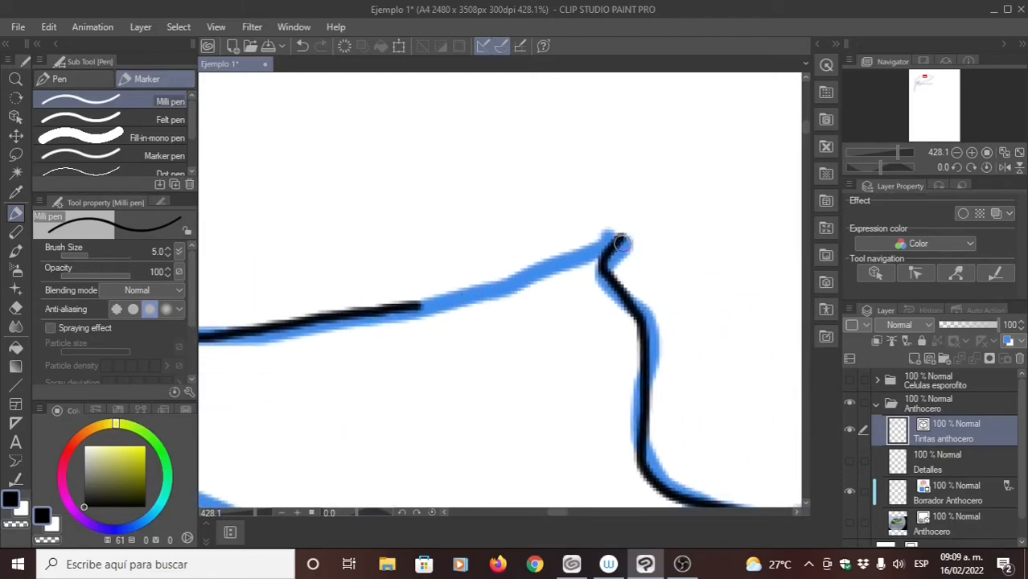
pyautogui.moveTo(622, 237)
pyautogui.mouseDown()
pyautogui.moveTo(562, 274)
pyautogui.moveTo(433, 310)
pyautogui.mouseUp()
pyautogui.hotkey('ctrl', 'z')
pyautogui.moveTo(582, 260); pyautogui.dragTo(482, 300)
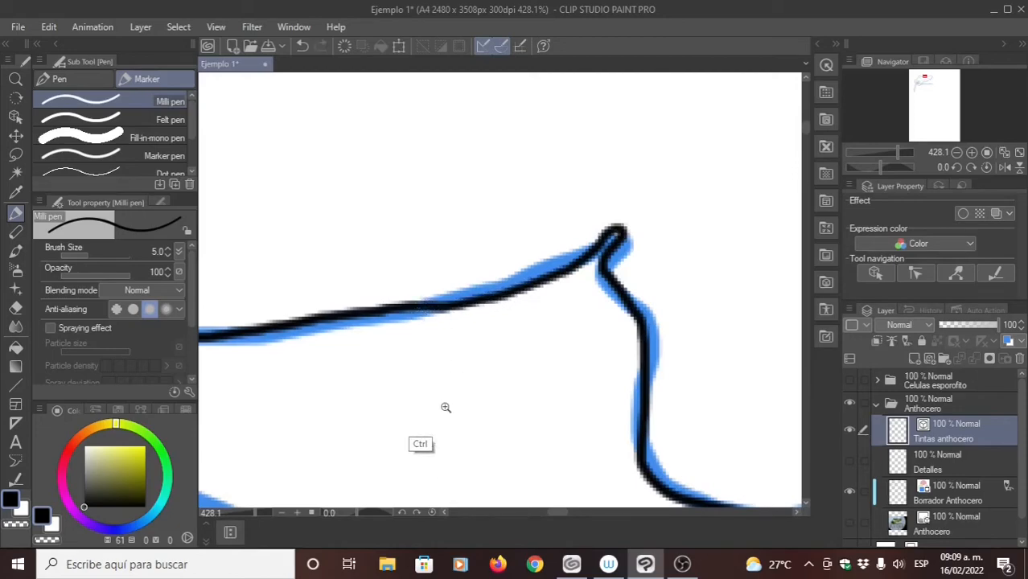
pyautogui.scroll(-8, 444, 406)
pyautogui.moveTo(469, 380)
pyautogui.mouseDown()
pyautogui.moveTo(491, 322)
pyautogui.moveTo(538, 293)
pyautogui.mouseUp()
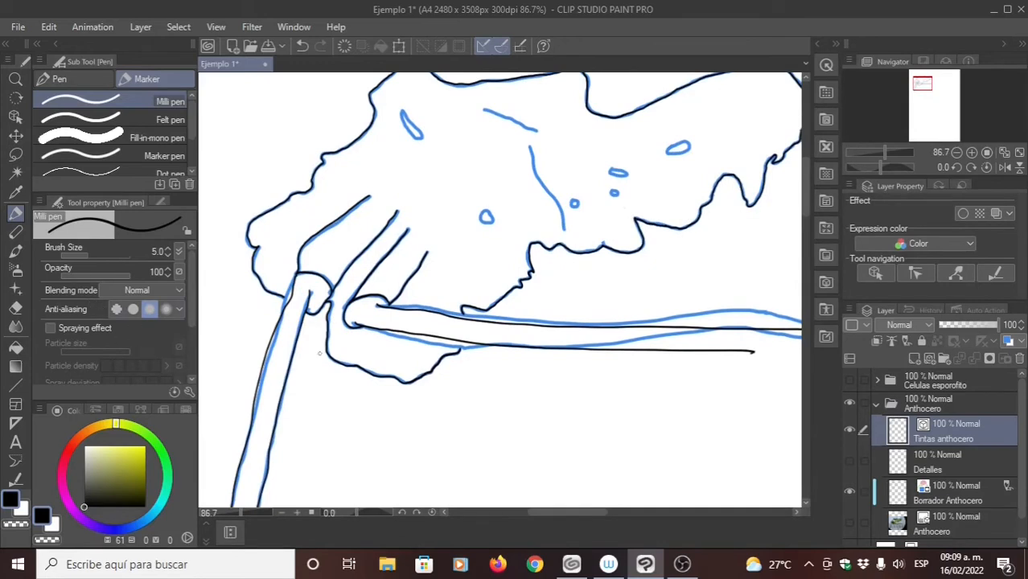
# - Connect the inked strokes of the thallus outline and inner fold lines using Connect vector line at brush size 50
pyautogui.moveTo(320, 353)
pyautogui.mouseDown()
pyautogui.moveTo(312, 288)
pyautogui.moveTo(372, 299)
pyautogui.mouseUp()
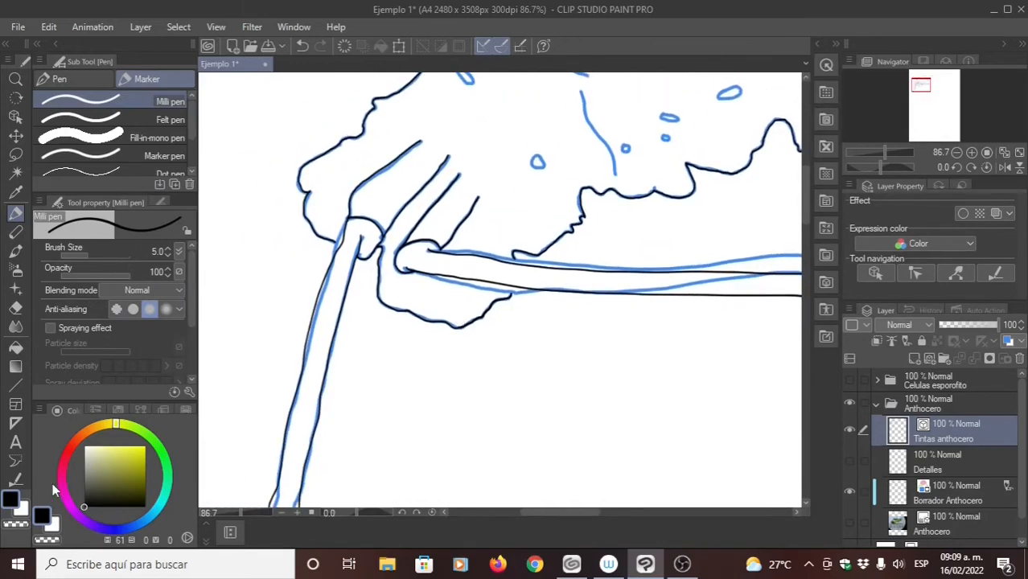
pyautogui.click(15, 481)
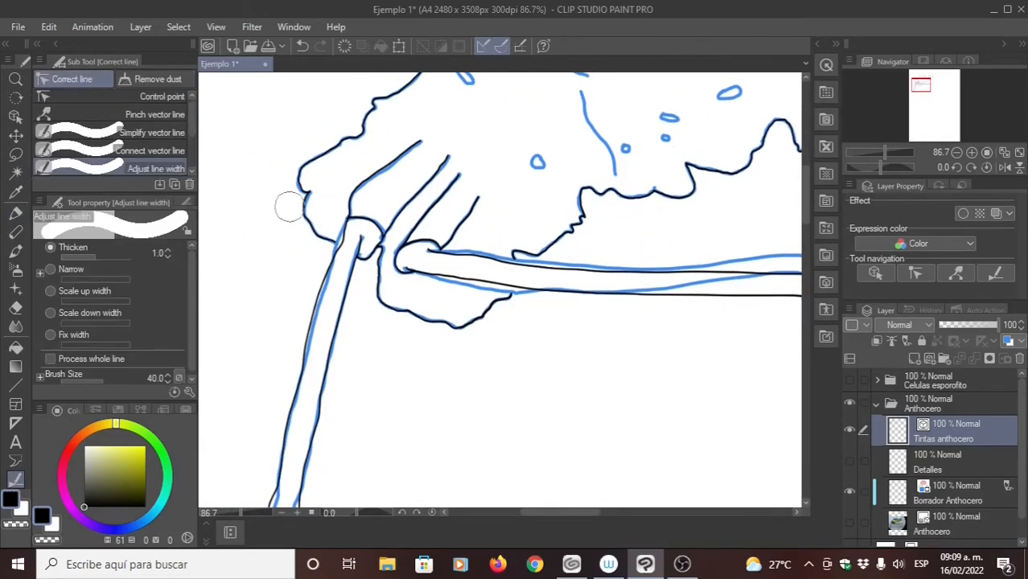
pyautogui.click(145, 150)
pyautogui.scroll(2, 409, 195)
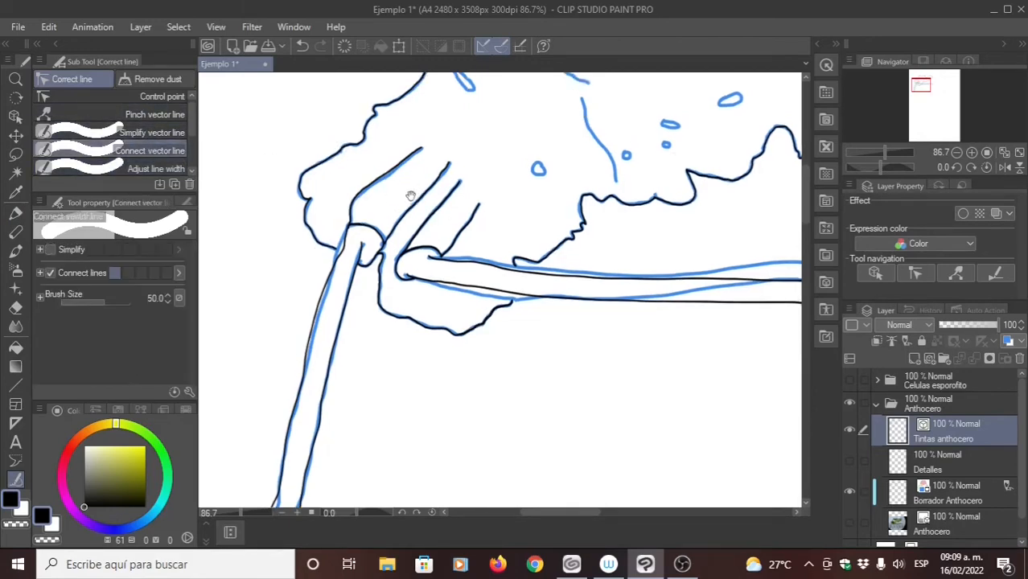
pyautogui.moveTo(330, 308)
pyautogui.mouseDown()
pyautogui.moveTo(297, 282)
pyautogui.moveTo(301, 238)
pyautogui.moveTo(381, 179)
pyautogui.moveTo(396, 128)
pyautogui.moveTo(443, 109)
pyautogui.moveTo(406, 171)
pyautogui.moveTo(417, 139)
pyautogui.moveTo(516, 83)
pyautogui.moveTo(518, 98)
pyautogui.moveTo(613, 82)
pyautogui.moveTo(646, 89)
pyautogui.moveTo(659, 130)
pyautogui.moveTo(765, 90)
pyautogui.mouseUp()
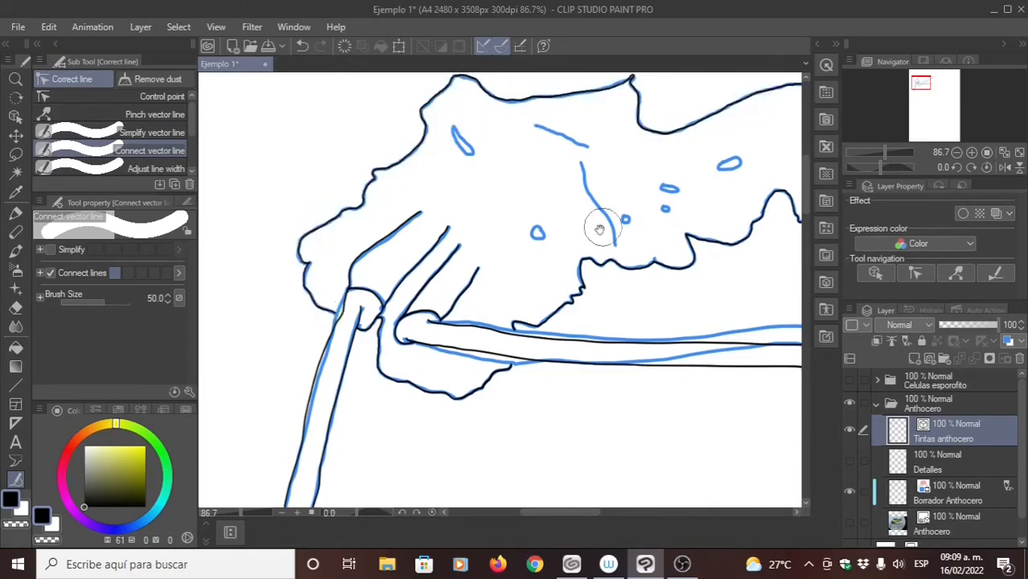
pyautogui.moveTo(597, 230); pyautogui.dragTo(490, 261)
pyautogui.moveTo(627, 132)
pyautogui.mouseDown()
pyautogui.moveTo(688, 112)
pyautogui.moveTo(740, 125)
pyautogui.moveTo(768, 157)
pyautogui.moveTo(697, 246)
pyautogui.moveTo(684, 226)
pyautogui.moveTo(635, 275)
pyautogui.moveTo(594, 271)
pyautogui.moveTo(580, 294)
pyautogui.moveTo(491, 294)
pyautogui.moveTo(471, 327)
pyautogui.moveTo(416, 344)
pyautogui.moveTo(397, 364)
pyautogui.mouseUp()
pyautogui.moveTo(495, 322)
pyautogui.mouseDown()
pyautogui.moveTo(442, 357)
pyautogui.moveTo(366, 331)
pyautogui.moveTo(345, 249)
pyautogui.moveTo(327, 235)
pyautogui.moveTo(366, 177)
pyautogui.moveTo(399, 157)
pyautogui.moveTo(395, 197)
pyautogui.moveTo(364, 253)
pyautogui.moveTo(427, 257)
pyautogui.moveTo(437, 201)
pyautogui.moveTo(390, 298)
pyautogui.moveTo(418, 298)
pyautogui.mouseUp()
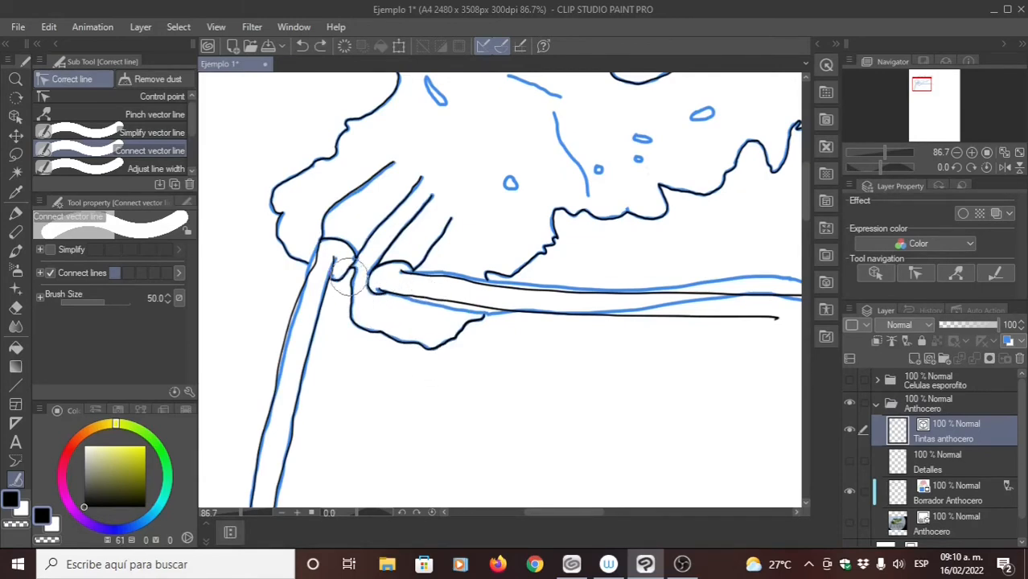
# - Connect the vector line ends around the two sporophyte bases, the nearby fold lines and the lower lobe
pyautogui.moveTo(348, 274)
pyautogui.mouseDown()
pyautogui.moveTo(363, 319)
pyautogui.moveTo(402, 330)
pyautogui.moveTo(466, 329)
pyautogui.moveTo(444, 340)
pyautogui.moveTo(473, 328)
pyautogui.mouseUp()
pyautogui.moveTo(450, 216)
pyautogui.mouseDown()
pyautogui.moveTo(413, 191)
pyautogui.moveTo(356, 178)
pyautogui.moveTo(363, 184)
pyautogui.moveTo(334, 211)
pyautogui.moveTo(402, 187)
pyautogui.moveTo(417, 206)
pyautogui.mouseUp()
pyautogui.moveTo(437, 252); pyautogui.dragTo(454, 229)
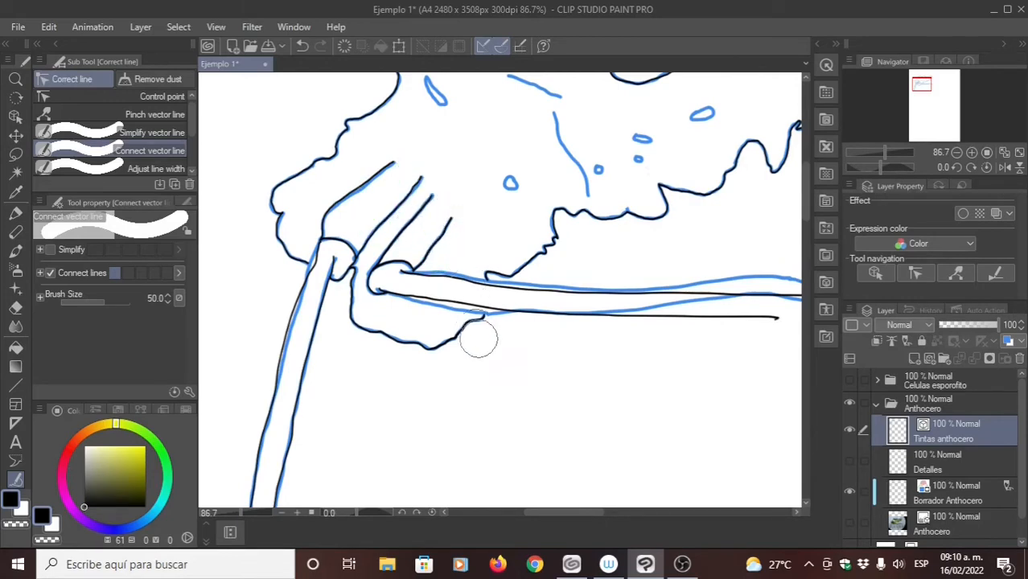
pyautogui.moveTo(528, 348); pyautogui.dragTo(473, 347)
pyautogui.moveTo(598, 384); pyautogui.dragTo(508, 357)
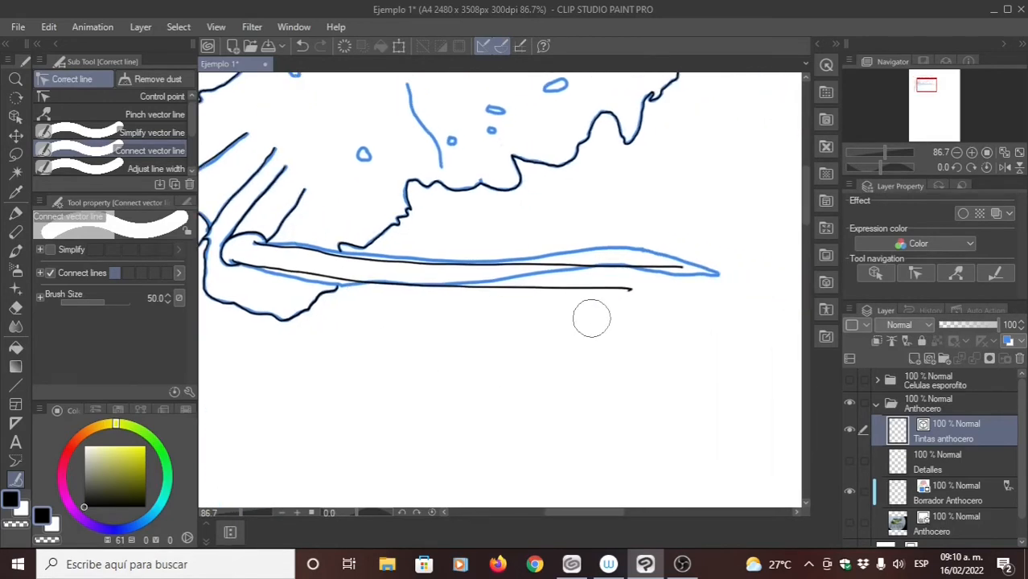
# - Simplify the horizontal sporophyte's upper edge line from its base outward with Simplify vector line at brush size 50
pyautogui.click(120, 97)
pyautogui.moveTo(464, 247); pyautogui.dragTo(380, 229)
pyautogui.moveTo(492, 263); pyautogui.dragTo(515, 273)
pyautogui.moveTo(387, 277); pyautogui.dragTo(413, 279)
pyautogui.scroll(8, 413, 278)
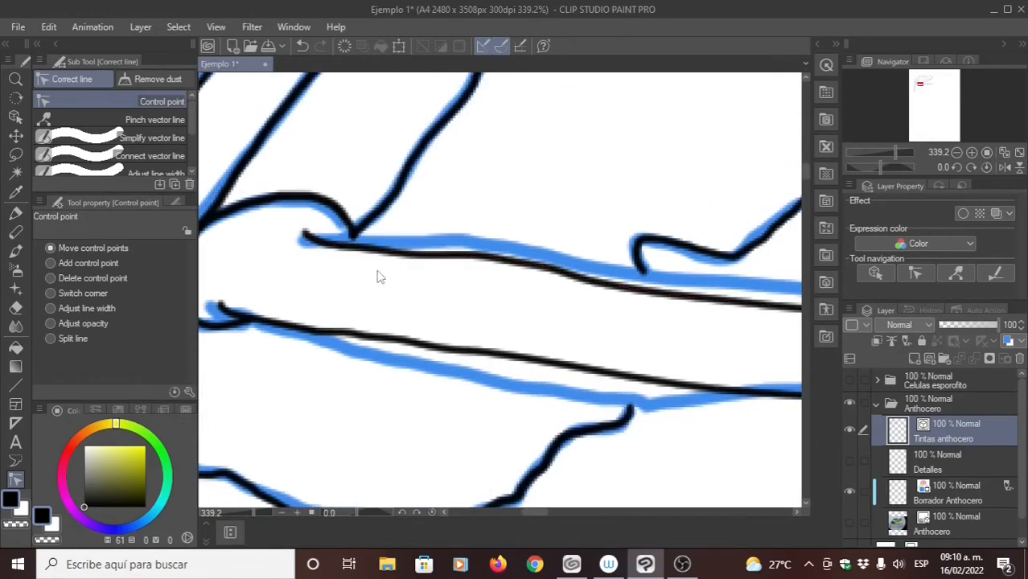
pyautogui.click(151, 139)
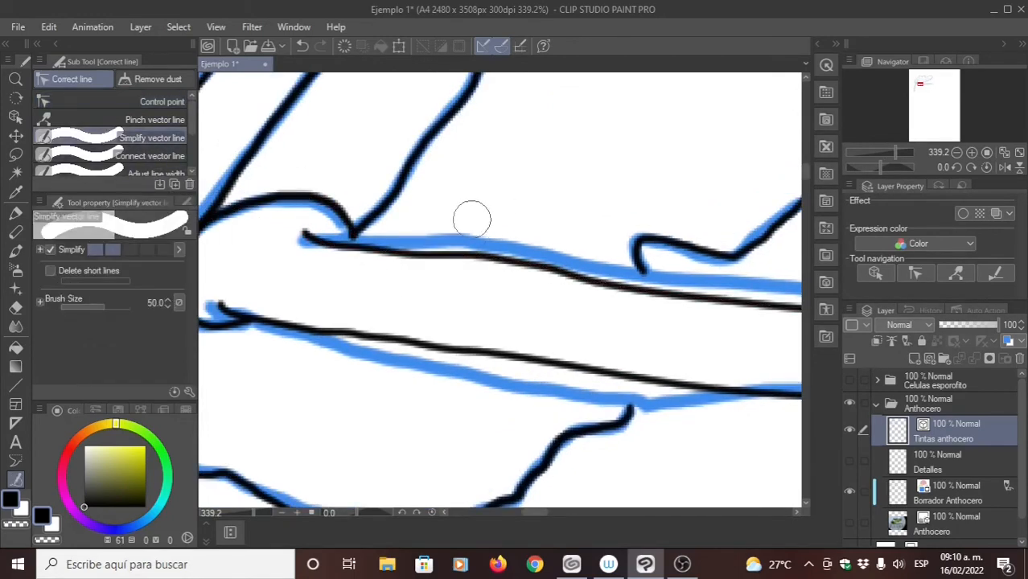
pyautogui.moveTo(413, 251); pyautogui.dragTo(581, 265)
pyautogui.moveTo(472, 297)
pyautogui.mouseDown()
pyautogui.moveTo(359, 256)
pyautogui.moveTo(227, 248)
pyautogui.mouseUp()
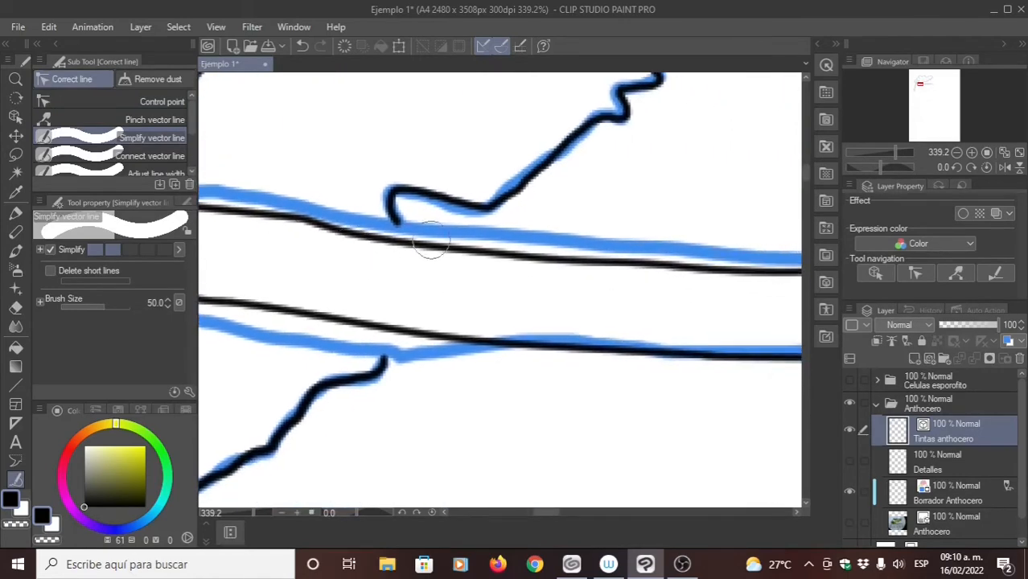
pyautogui.moveTo(430, 241); pyautogui.dragTo(748, 240)
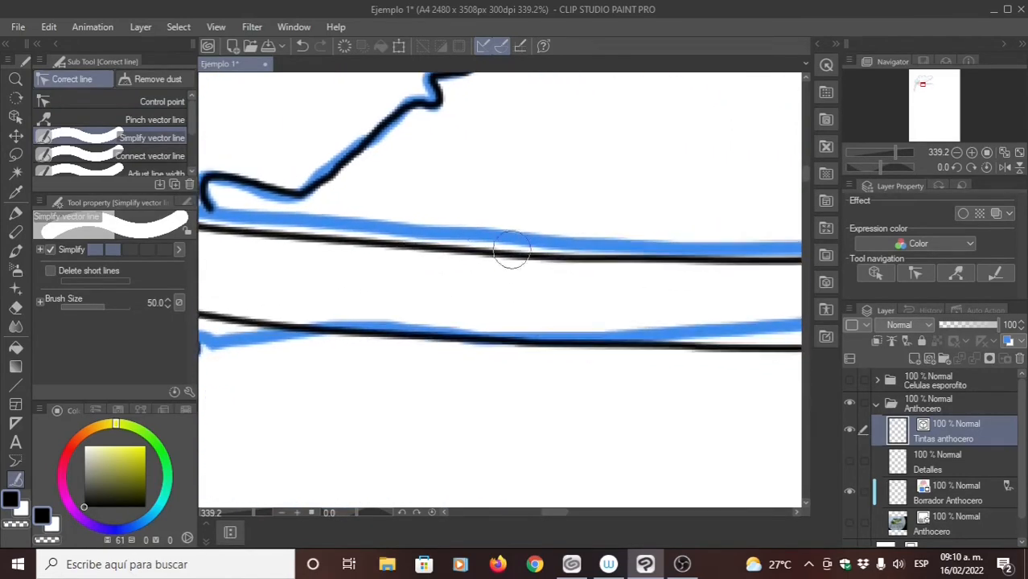
# - Simplify the remaining stretches of the horizontal sporophyte's edge lines to thin out their control points
pyautogui.scroll(-5, 505, 258)
pyautogui.moveTo(473, 256); pyautogui.dragTo(628, 245)
pyautogui.moveTo(655, 299); pyautogui.dragTo(384, 327)
pyautogui.moveTo(363, 350); pyautogui.dragTo(569, 369)
pyautogui.moveTo(342, 310); pyautogui.dragTo(479, 328)
pyautogui.moveTo(414, 326); pyautogui.dragTo(395, 332)
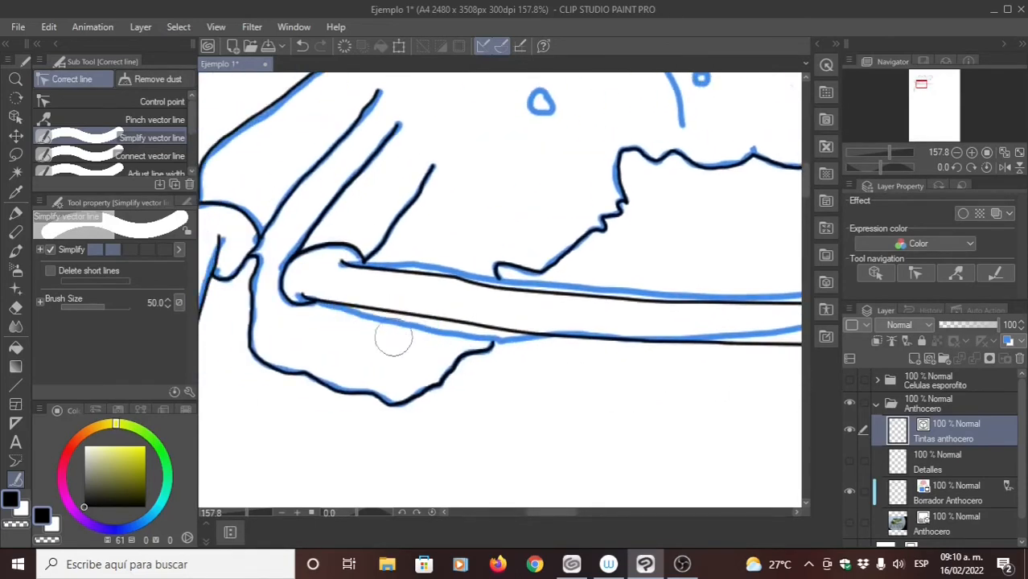
# - Move two control points near the base of the horizontal sporophyte's upper edge so the line follows the blue draft
pyautogui.click(157, 101)
pyautogui.moveTo(397, 248); pyautogui.dragTo(449, 216)
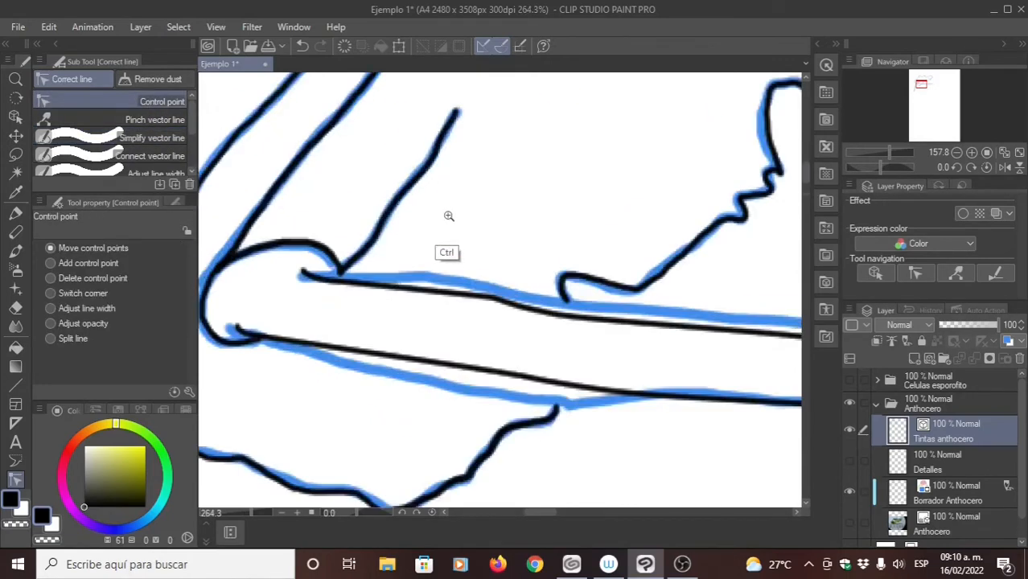
pyautogui.scroll(3, 379, 271)
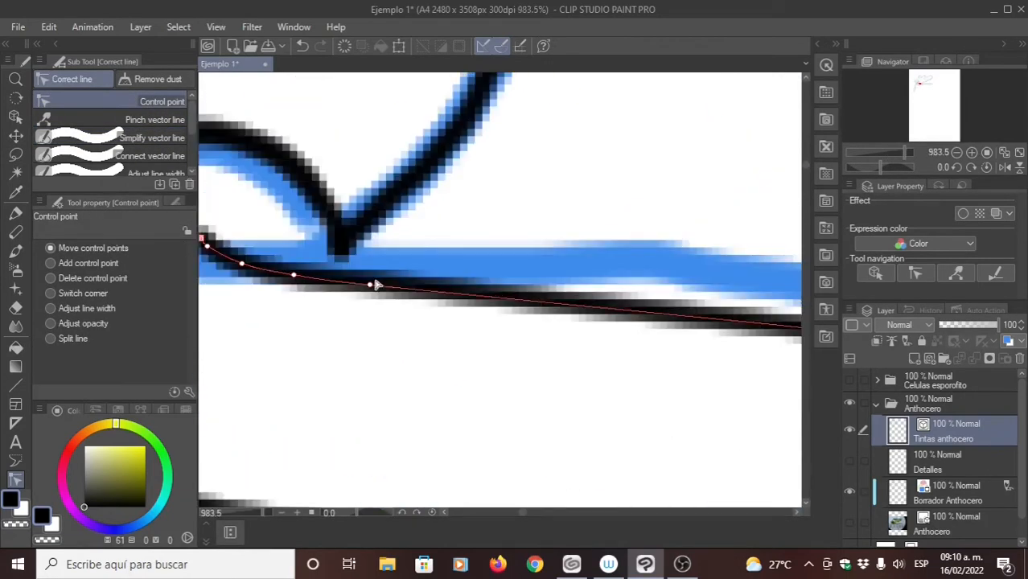
pyautogui.moveTo(375, 285); pyautogui.dragTo(703, 276)
pyautogui.moveTo(294, 276); pyautogui.dragTo(406, 259)
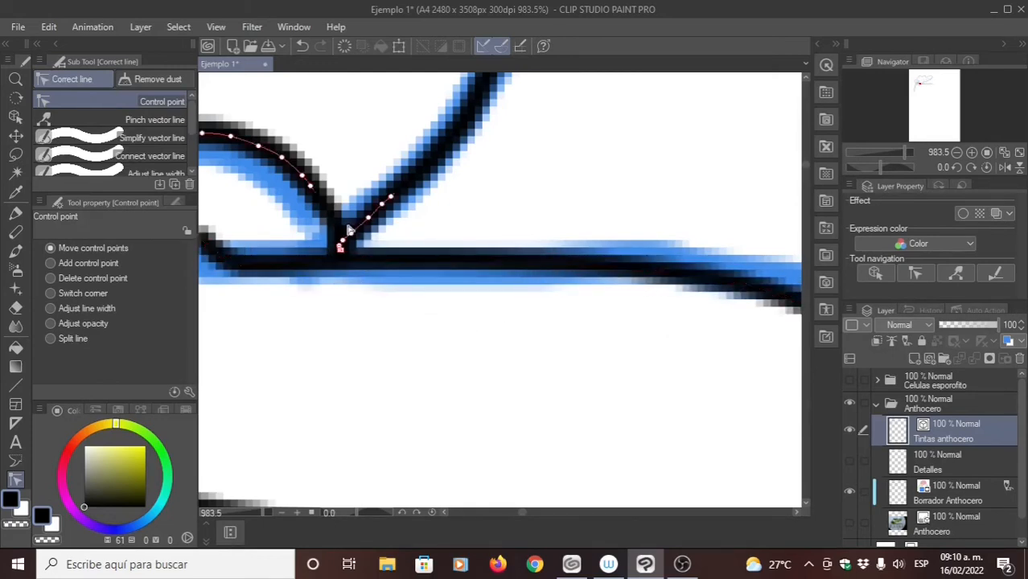
# - Reshape the hooked start of the sporophyte's upper edge line by moving its control points around the fold-line junction
pyautogui.moveTo(362, 309); pyautogui.dragTo(469, 302)
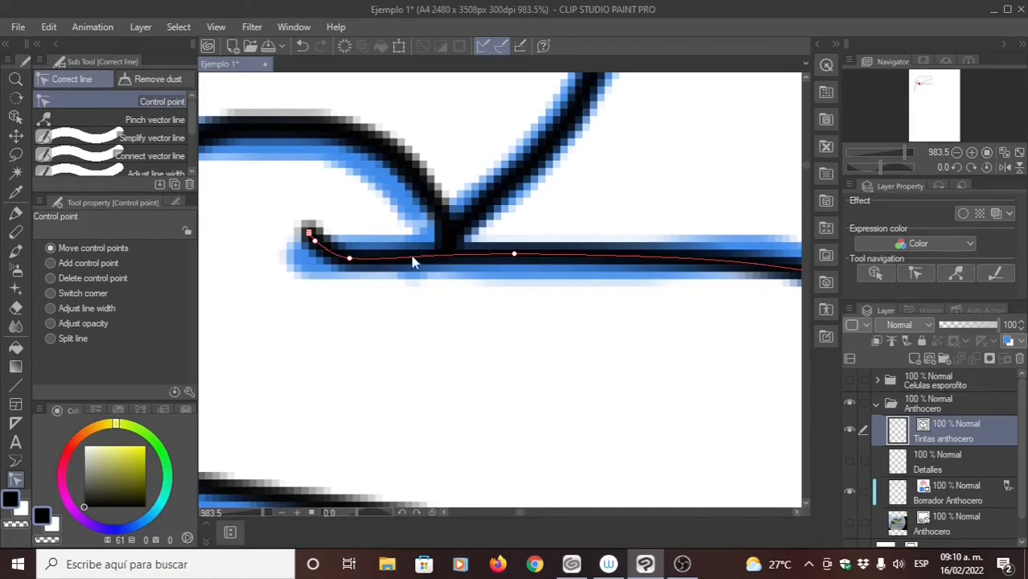
pyautogui.moveTo(372, 264); pyautogui.dragTo(459, 253)
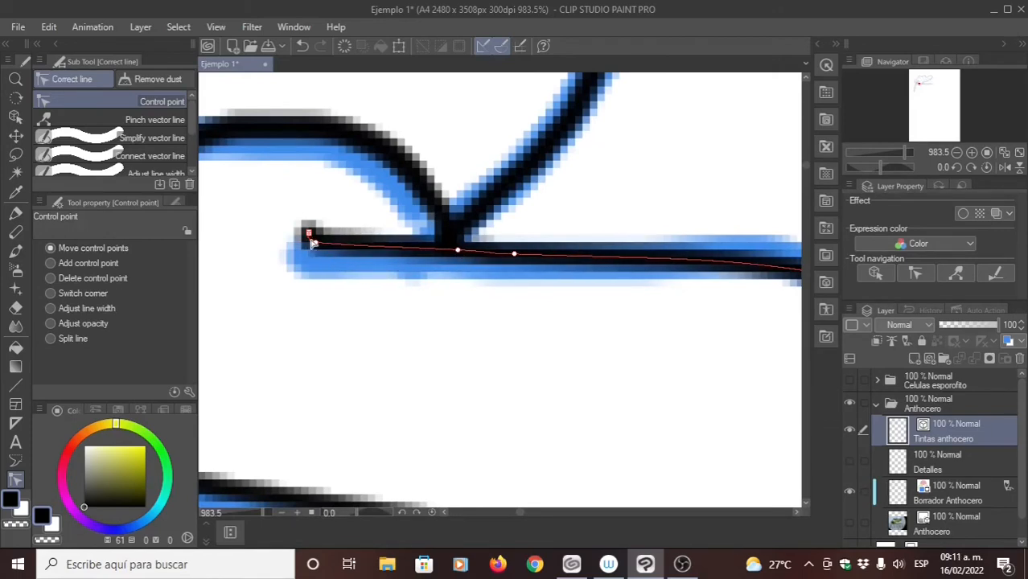
pyautogui.moveTo(313, 242)
pyautogui.mouseDown()
pyautogui.moveTo(349, 260)
pyautogui.moveTo(284, 222)
pyautogui.mouseUp()
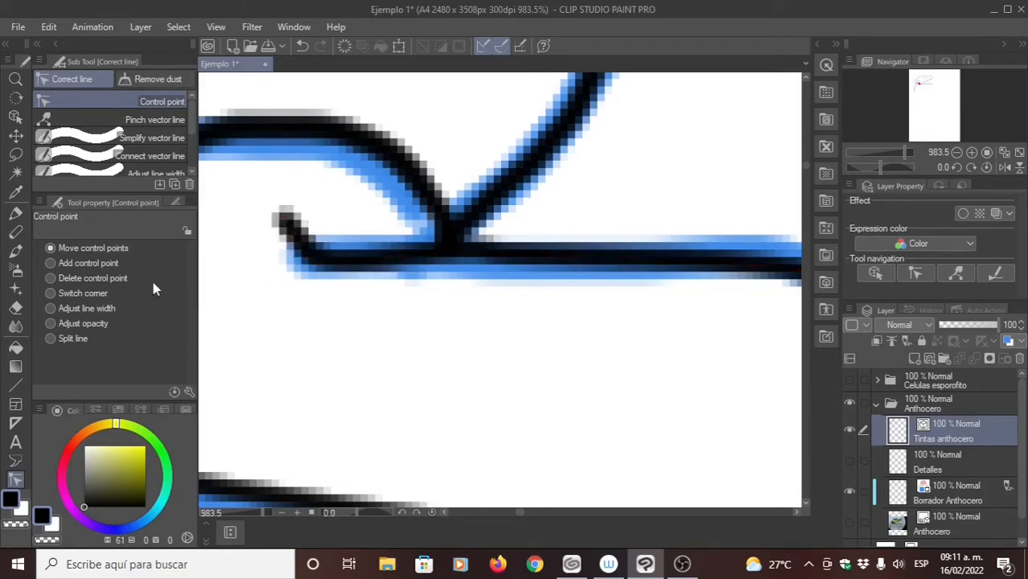
# - Try switching the control point beside the upper edge line's hooked end to a corner
pyautogui.click(51, 294)
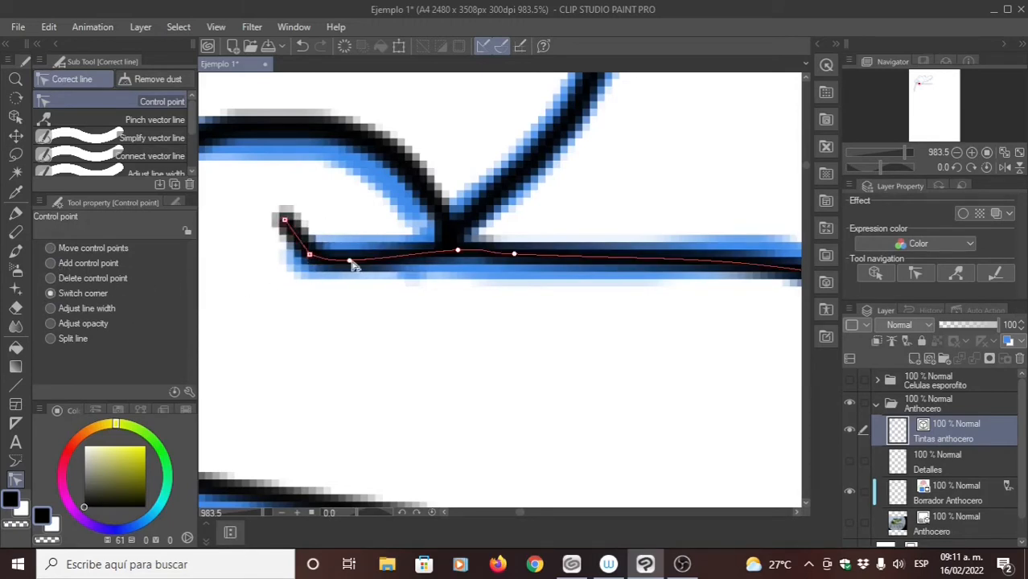
pyautogui.click(309, 256)
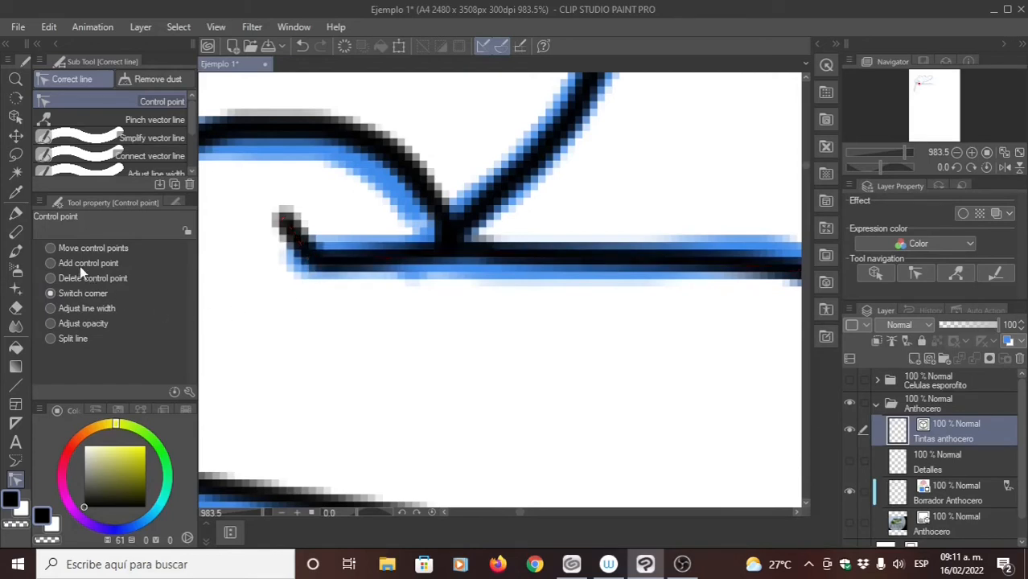
pyautogui.click(51, 249)
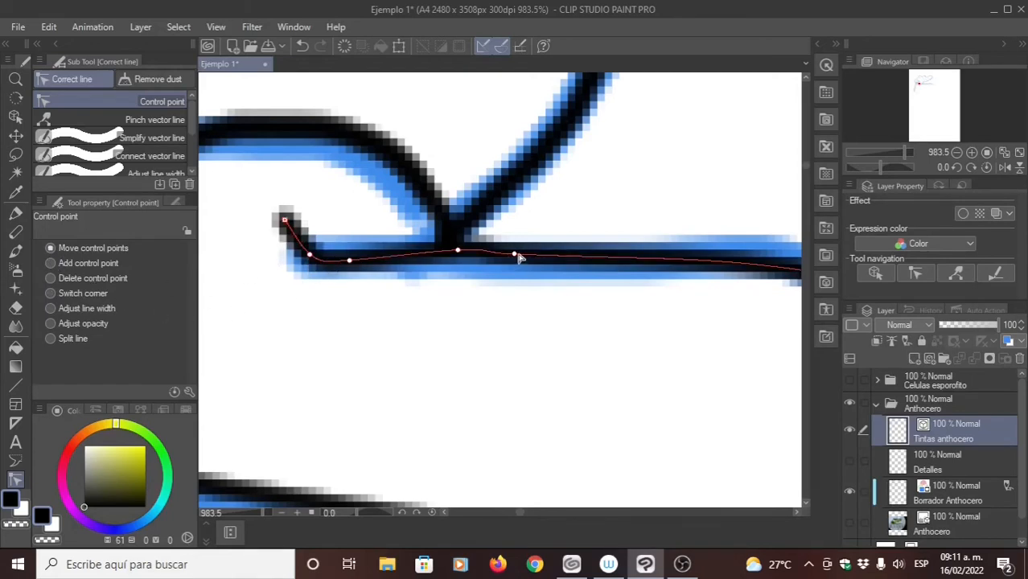
# - Straighten the upper edge line's hooked start over the draft by spreading its control points outward and lowering its end point
pyautogui.moveTo(519, 258); pyautogui.dragTo(659, 260)
pyautogui.moveTo(457, 254); pyautogui.dragTo(635, 262)
pyautogui.moveTo(349, 260); pyautogui.dragTo(576, 257)
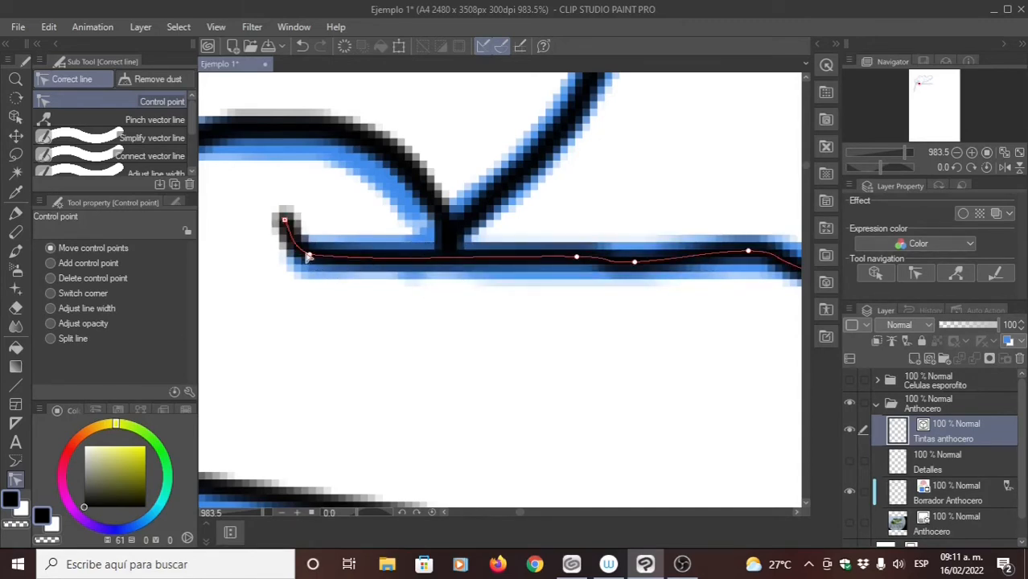
pyautogui.moveTo(308, 257)
pyautogui.mouseDown()
pyautogui.moveTo(454, 249)
pyautogui.moveTo(434, 249)
pyautogui.mouseUp()
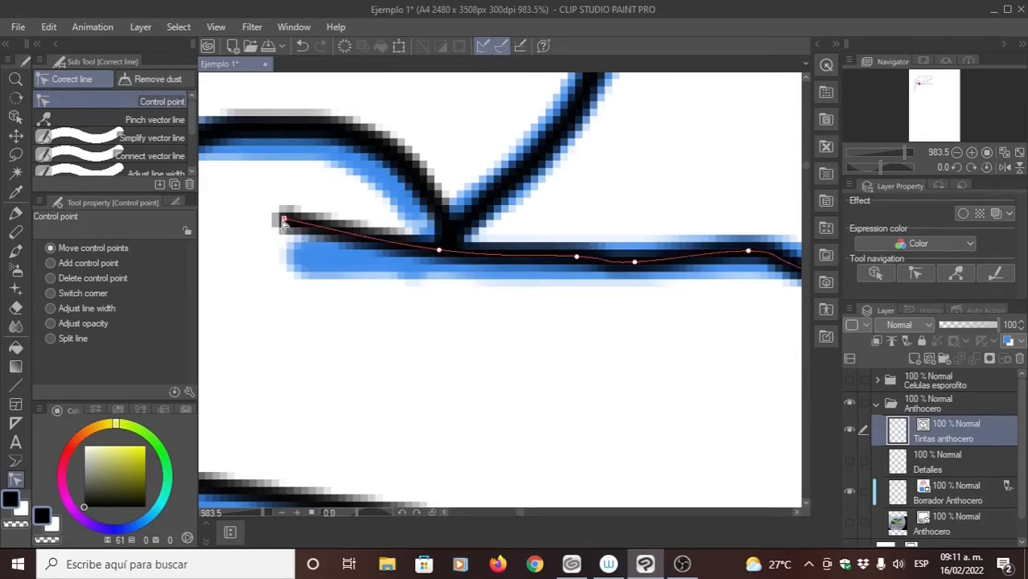
pyautogui.moveTo(284, 219)
pyautogui.mouseDown()
pyautogui.moveTo(301, 258)
pyautogui.moveTo(294, 246)
pyautogui.mouseUp()
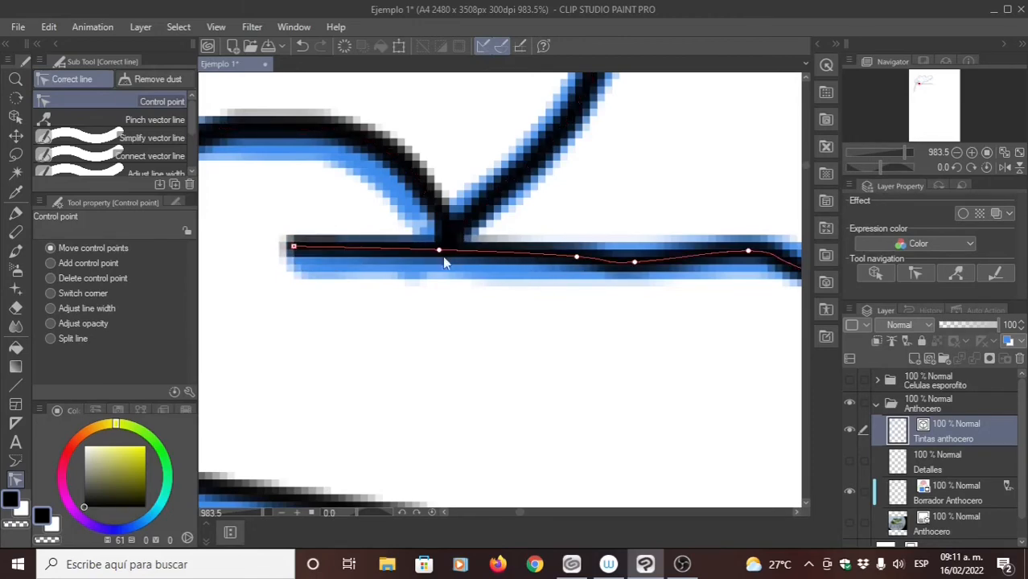
pyautogui.moveTo(440, 252); pyautogui.dragTo(460, 252)
# - Move the control points just beyond the fold-line junction so the upper edge follows the draft's first downward bend
pyautogui.moveTo(629, 293); pyautogui.dragTo(395, 310)
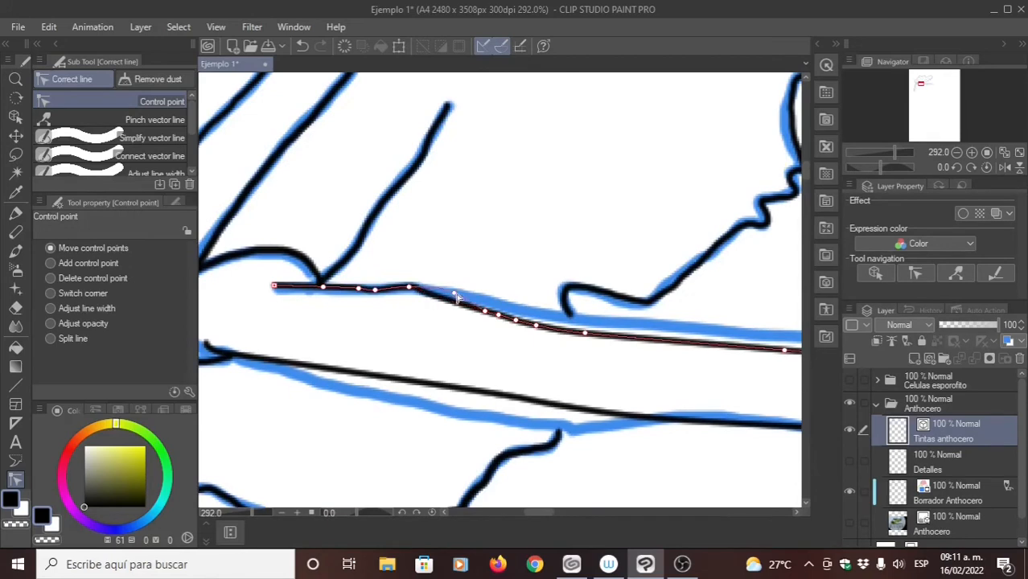
pyautogui.moveTo(455, 294); pyautogui.dragTo(472, 298)
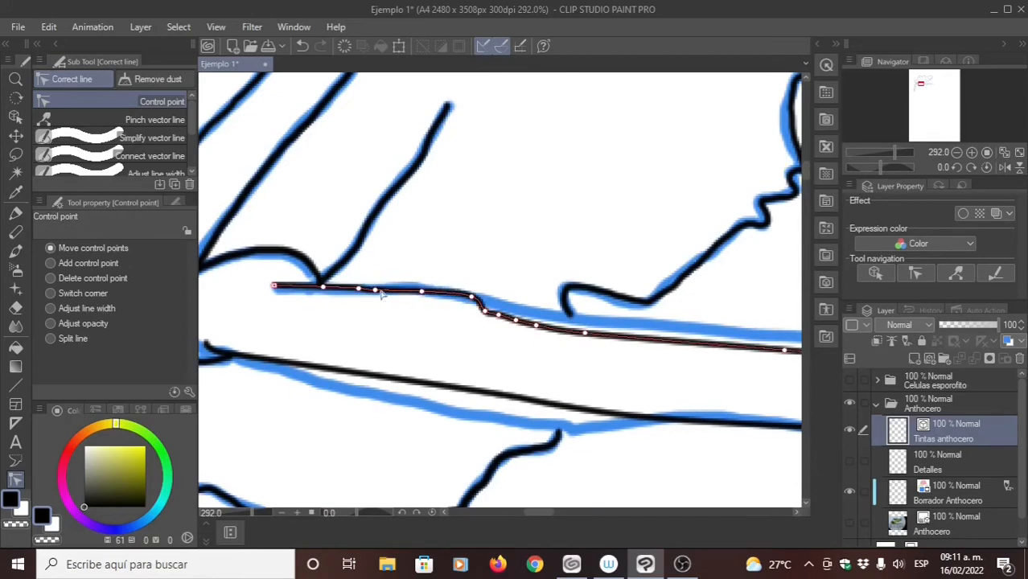
pyautogui.moveTo(376, 289); pyautogui.dragTo(387, 289)
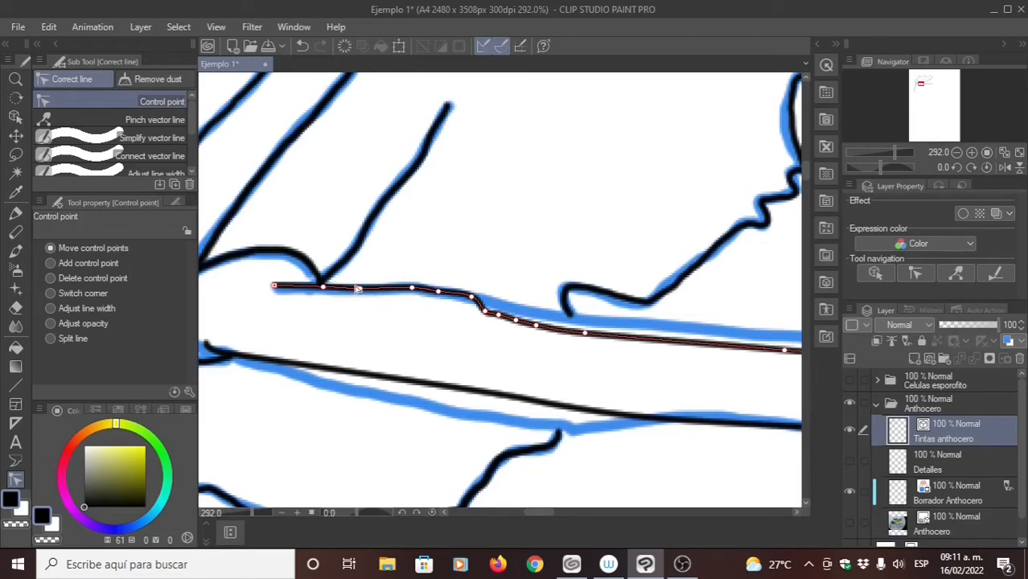
# - Delete the crowded control points at the kink in the sporophyte's upper edge line, before the thallus margin
pyautogui.moveTo(508, 362); pyautogui.dragTo(367, 296)
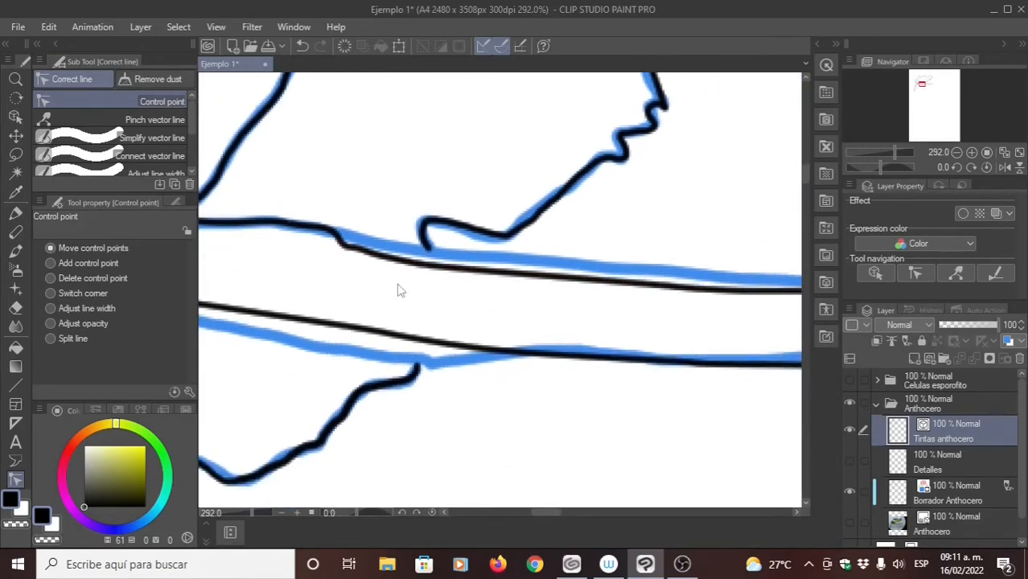
pyautogui.moveTo(463, 291); pyautogui.dragTo(395, 271)
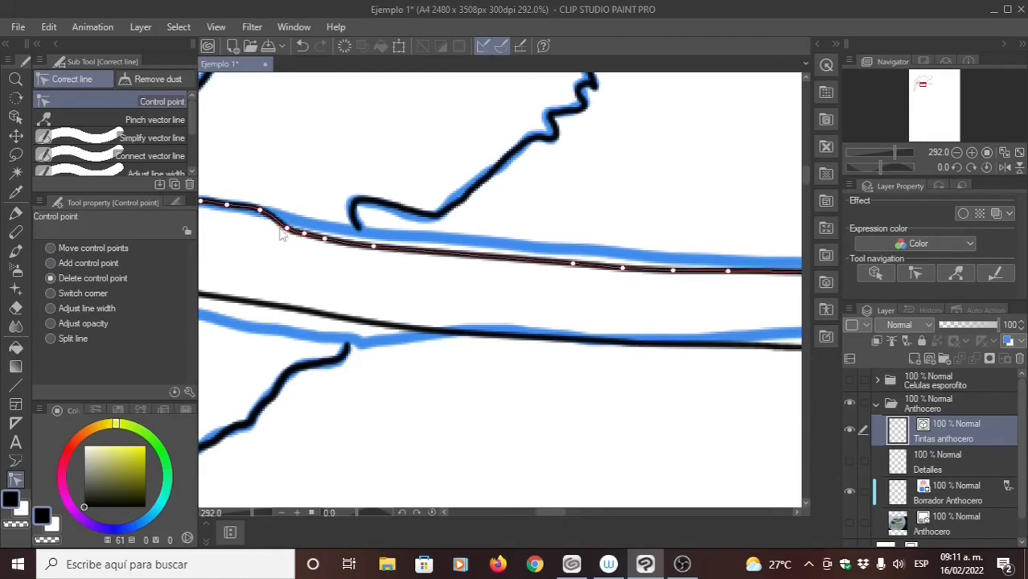
pyautogui.click(285, 230)
pyautogui.click(319, 239)
pyautogui.click(333, 247)
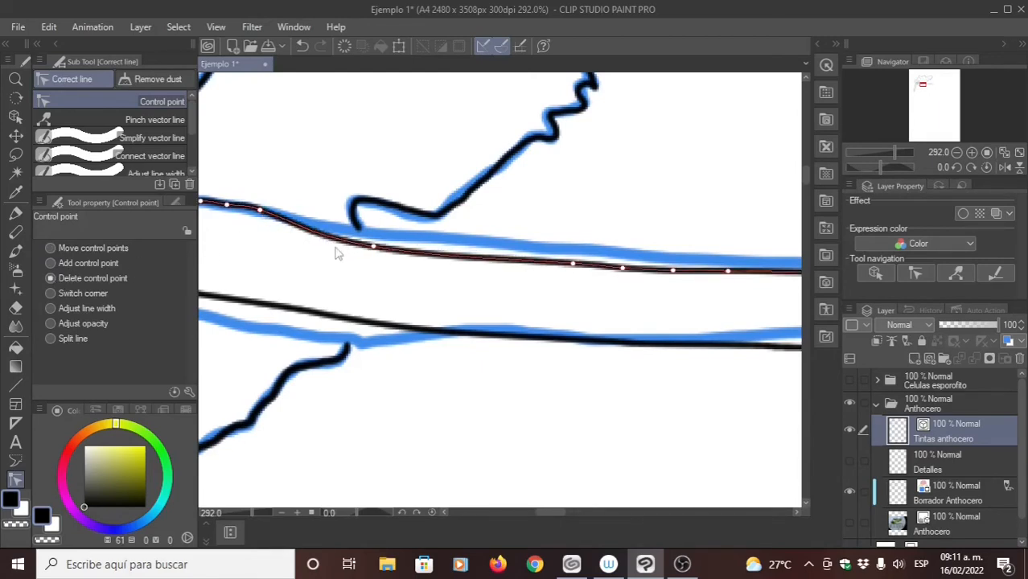
# - Move the upper edge line's control points onto the blue draft from the thallus margin outward along the sporophyte
pyautogui.click(52, 251)
pyautogui.moveTo(375, 245); pyautogui.dragTo(358, 234)
pyautogui.moveTo(576, 264); pyautogui.dragTo(470, 238)
pyautogui.moveTo(619, 266); pyautogui.dragTo(589, 253)
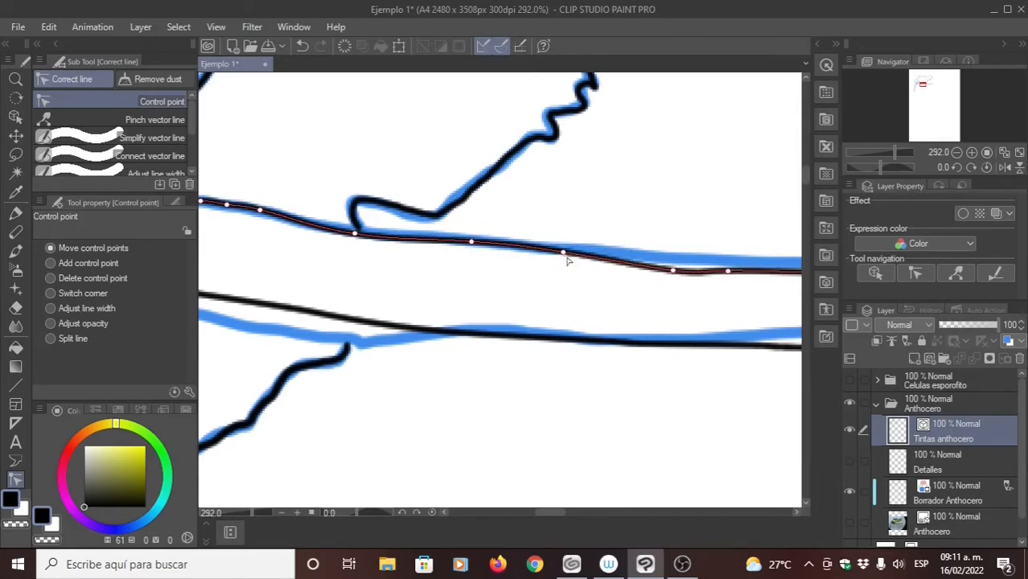
pyautogui.moveTo(670, 272); pyautogui.dragTo(644, 260)
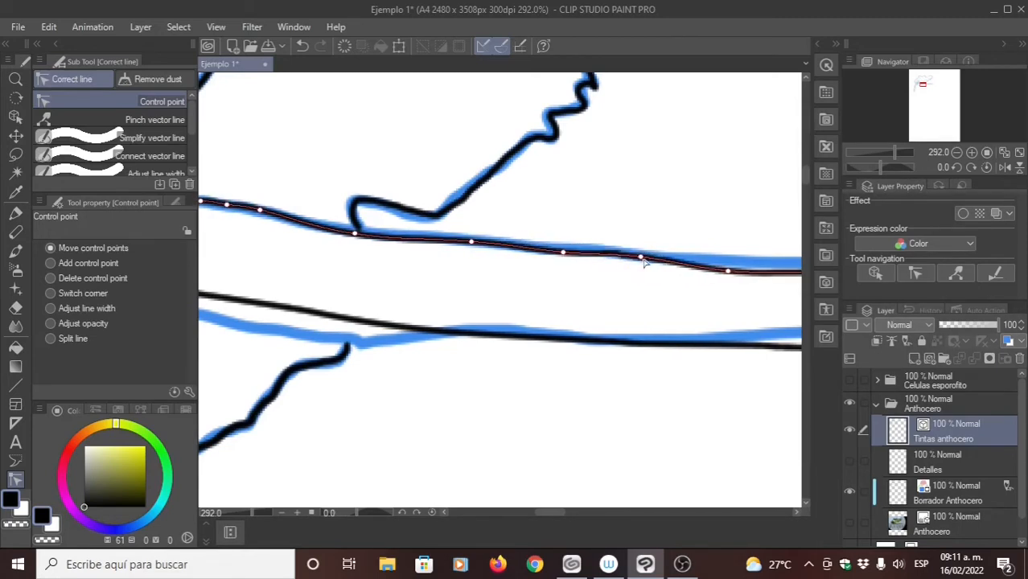
# - Move the upper edge line's control points onto the blue draft along the sporophyte's rising middle stretch, approaching the crest
pyautogui.moveTo(712, 263); pyautogui.dragTo(435, 262)
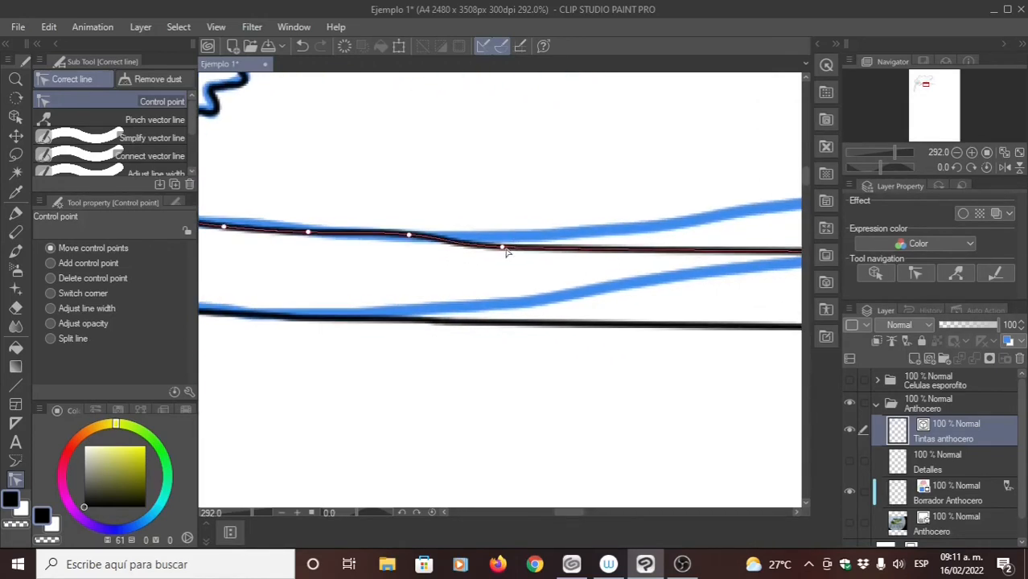
pyautogui.moveTo(506, 249); pyautogui.dragTo(519, 235)
pyautogui.moveTo(595, 251); pyautogui.dragTo(422, 255)
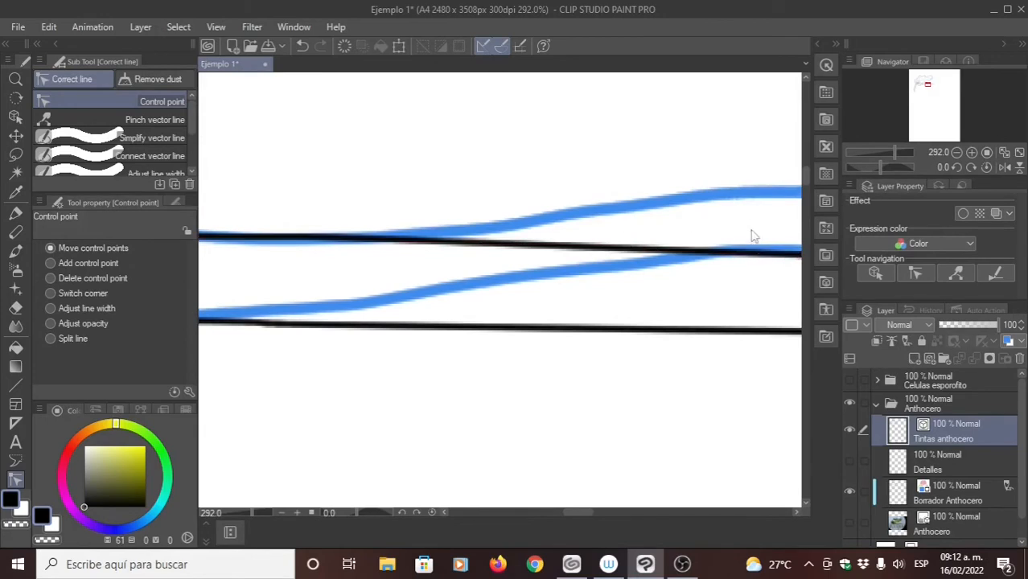
pyautogui.moveTo(754, 236); pyautogui.dragTo(402, 230)
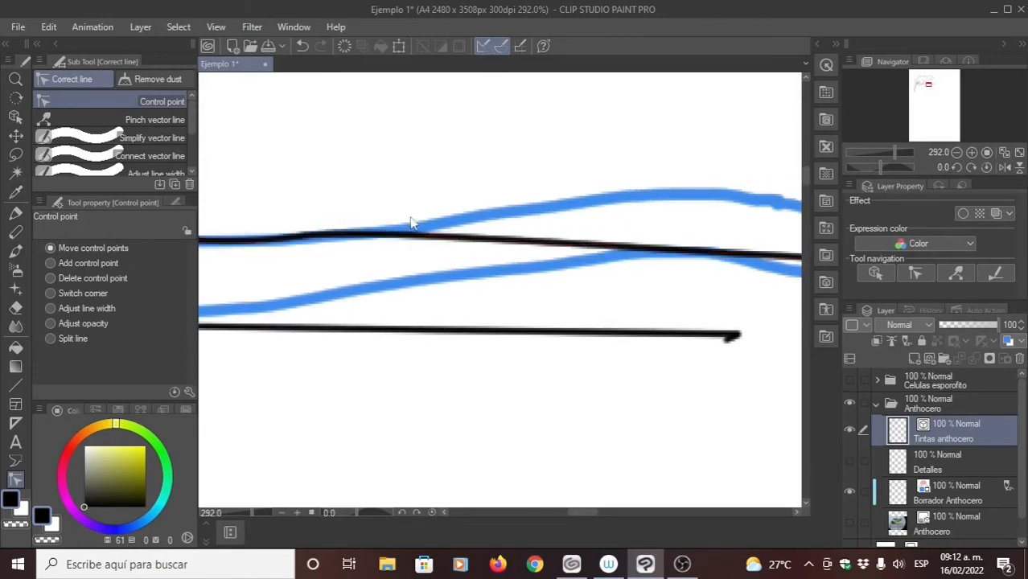
pyautogui.moveTo(480, 237); pyautogui.dragTo(380, 234)
pyautogui.moveTo(618, 249); pyautogui.dragTo(544, 240)
pyautogui.moveTo(647, 245); pyautogui.dragTo(342, 198)
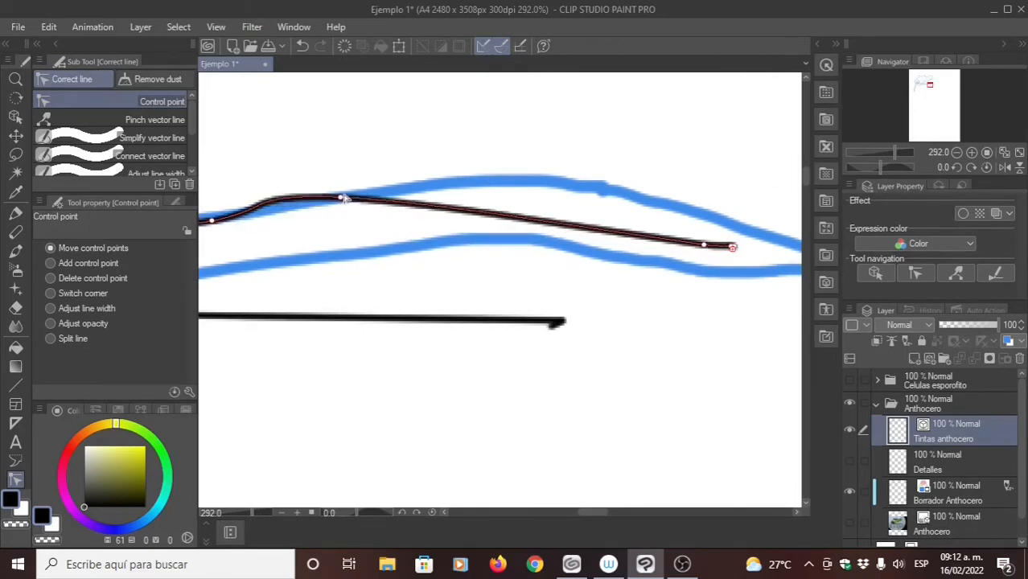
# - Spread the upper edge line's last control points over the draft's crest and down its slope toward the sporophyte tip
pyautogui.moveTo(552, 222); pyautogui.dragTo(476, 185)
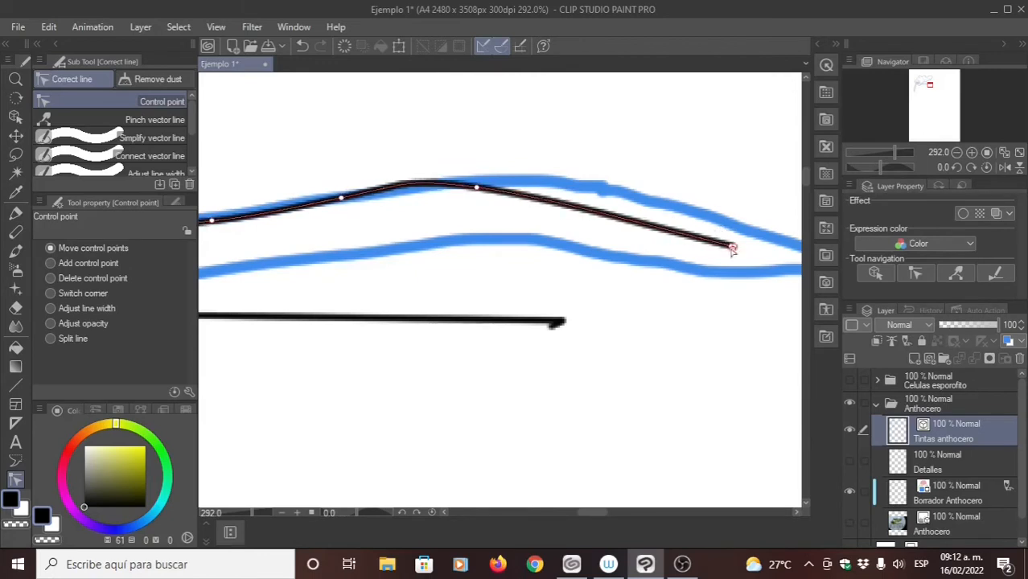
pyautogui.moveTo(725, 242); pyautogui.dragTo(571, 181)
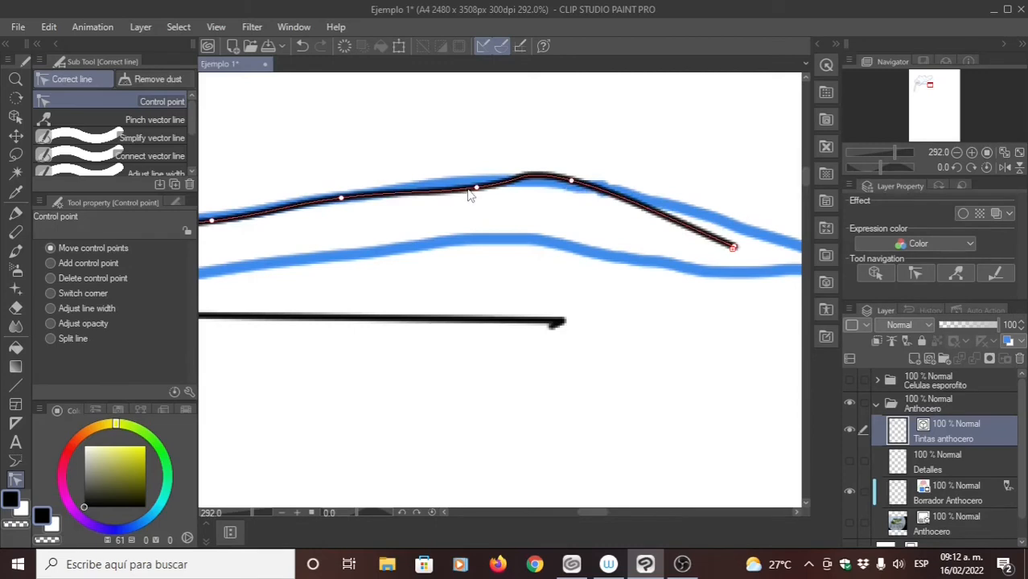
pyautogui.moveTo(464, 188); pyautogui.dragTo(449, 187)
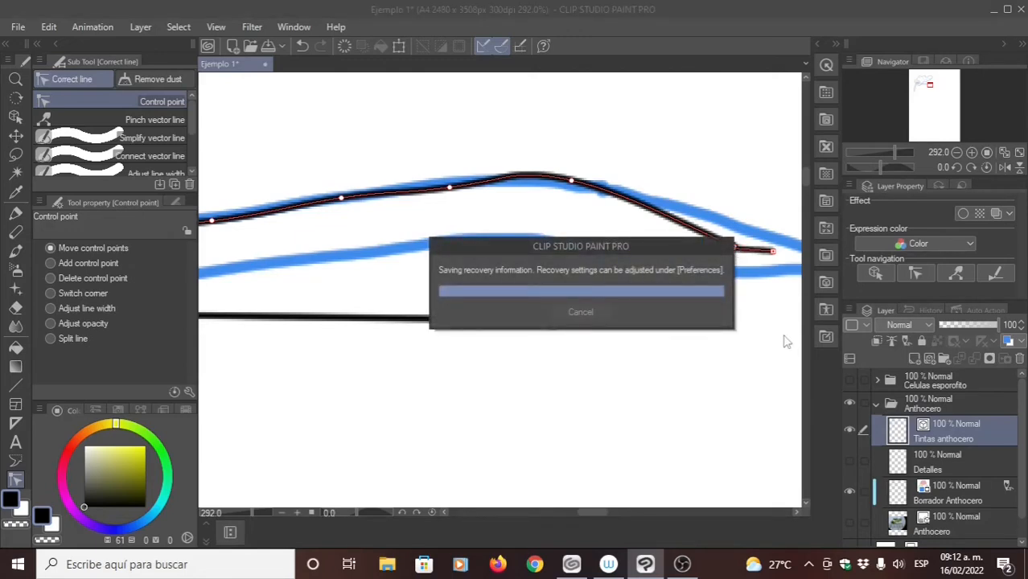
pyautogui.moveTo(734, 251); pyautogui.dragTo(665, 215)
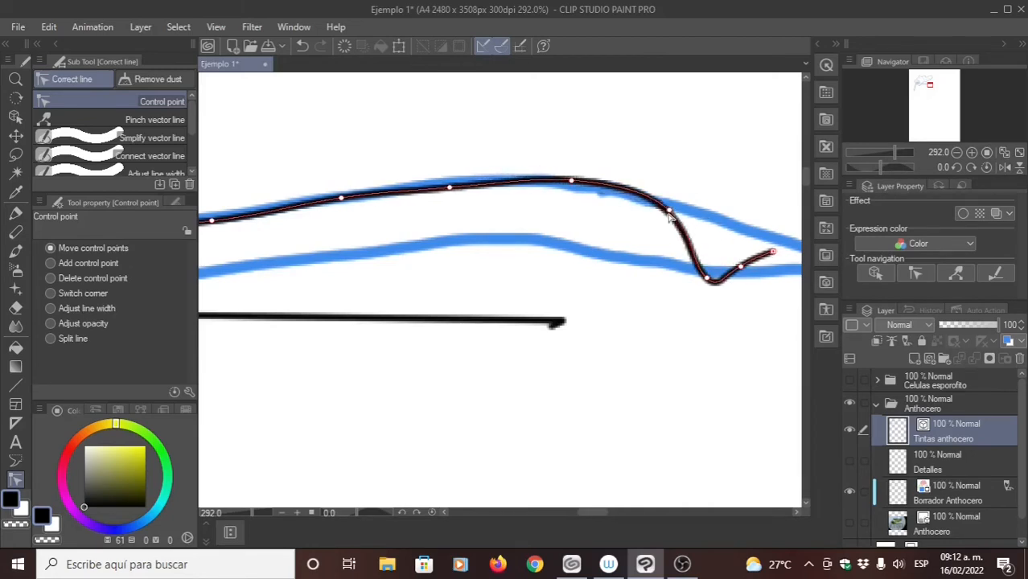
pyautogui.moveTo(708, 279); pyautogui.dragTo(729, 226)
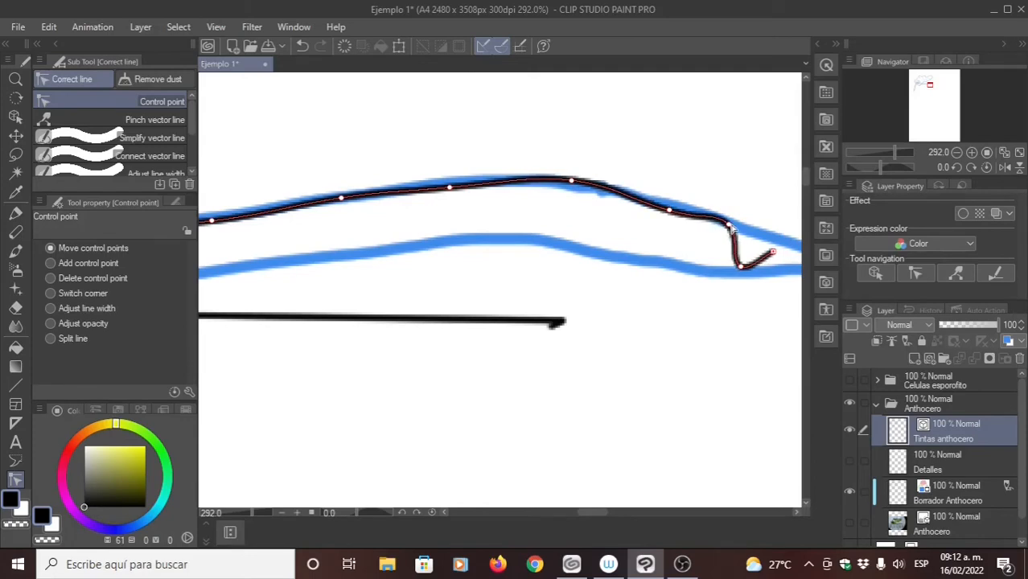
pyautogui.moveTo(749, 289)
pyautogui.mouseDown()
pyautogui.moveTo(646, 243)
pyautogui.moveTo(674, 205)
pyautogui.moveTo(750, 224)
pyautogui.mouseUp()
pyautogui.moveTo(422, 140); pyautogui.dragTo(552, 179)
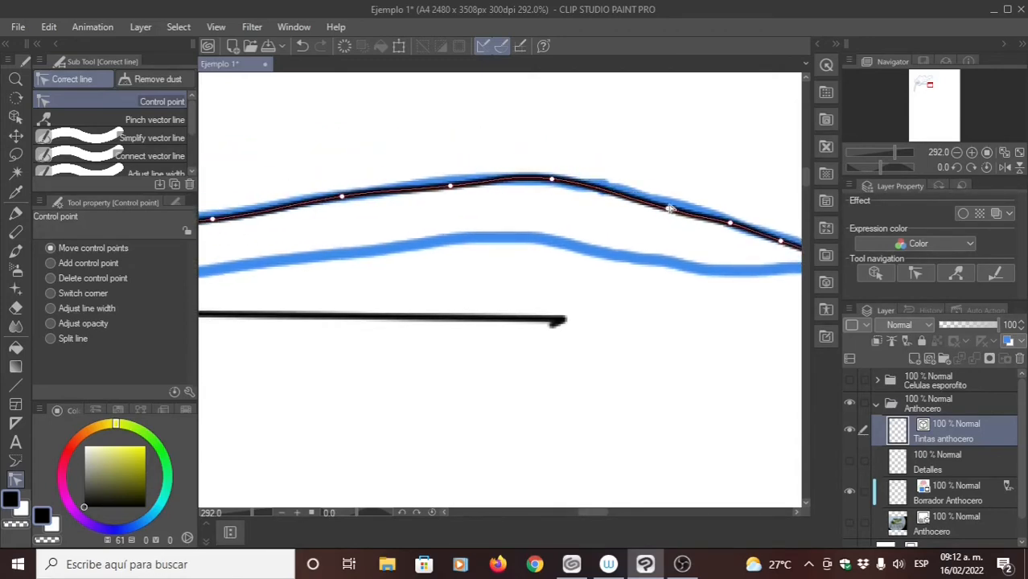
# - Move the lower edge line's first control points onto the draft, from the rounded base toward the lower thallus margin
pyautogui.moveTo(405, 322)
pyautogui.mouseDown()
pyautogui.moveTo(554, 320)
pyautogui.moveTo(586, 283)
pyautogui.mouseUp()
pyautogui.moveTo(525, 350); pyautogui.dragTo(394, 324)
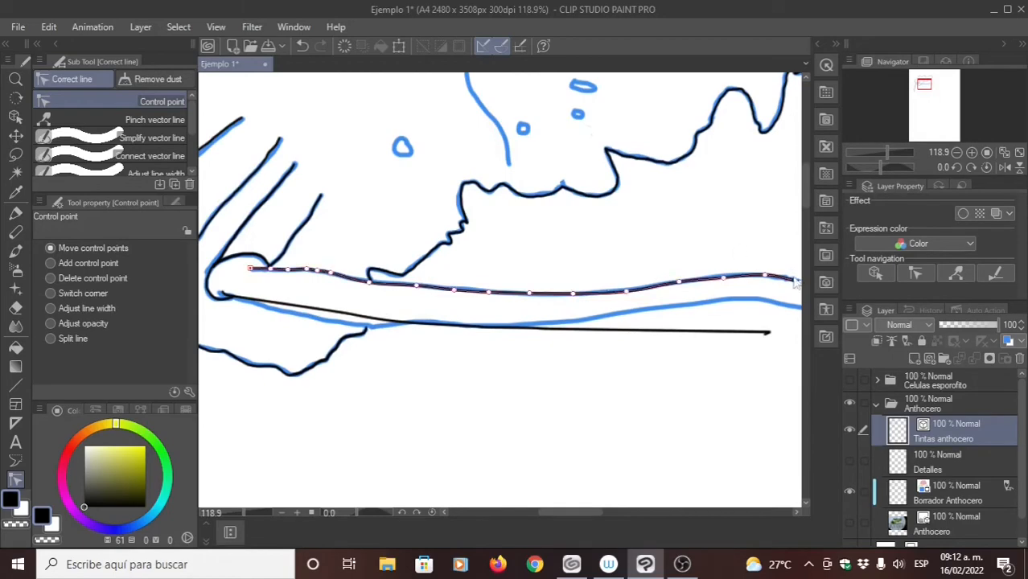
pyautogui.moveTo(664, 294); pyautogui.dragTo(549, 275)
pyautogui.moveTo(369, 333); pyautogui.dragTo(510, 336)
pyautogui.moveTo(314, 309); pyautogui.dragTo(485, 325)
pyautogui.moveTo(279, 250); pyautogui.dragTo(416, 290)
pyautogui.moveTo(268, 244); pyautogui.dragTo(348, 273)
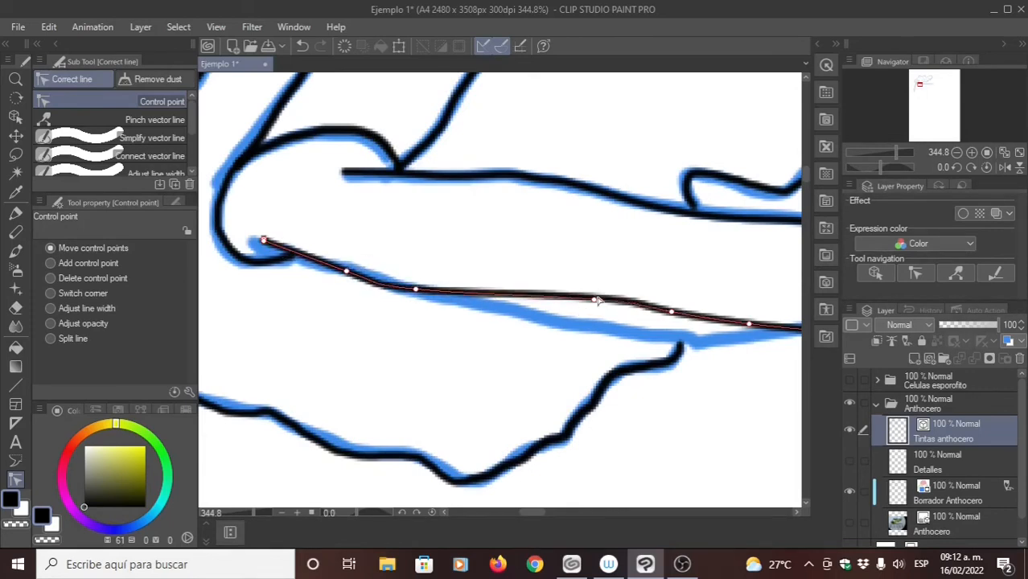
pyautogui.moveTo(597, 301); pyautogui.dragTo(542, 316)
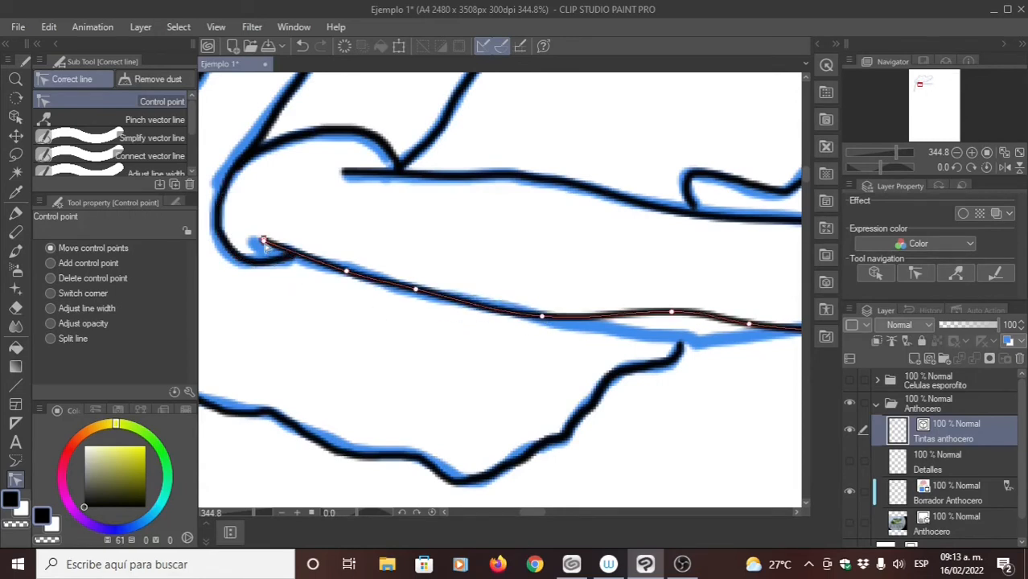
pyautogui.moveTo(294, 252)
pyautogui.mouseDown()
pyautogui.moveTo(278, 245)
pyautogui.moveTo(309, 261)
pyautogui.mouseUp()
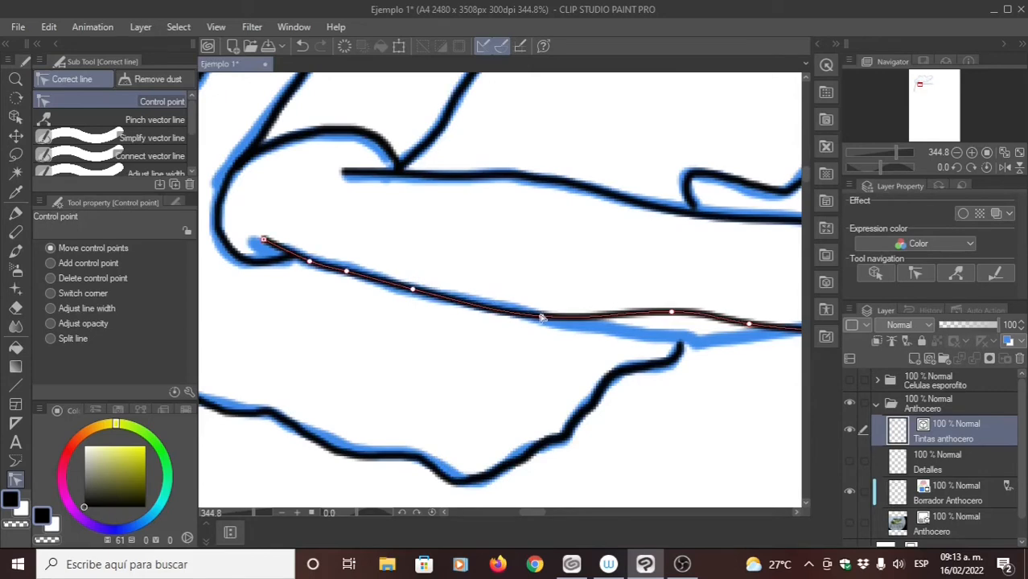
# - Shape the lower edge line to dip at the thallus margin junction and follow the draft outward to the start of its rise
pyautogui.moveTo(543, 317); pyautogui.dragTo(512, 311)
pyautogui.moveTo(570, 310); pyautogui.dragTo(488, 314)
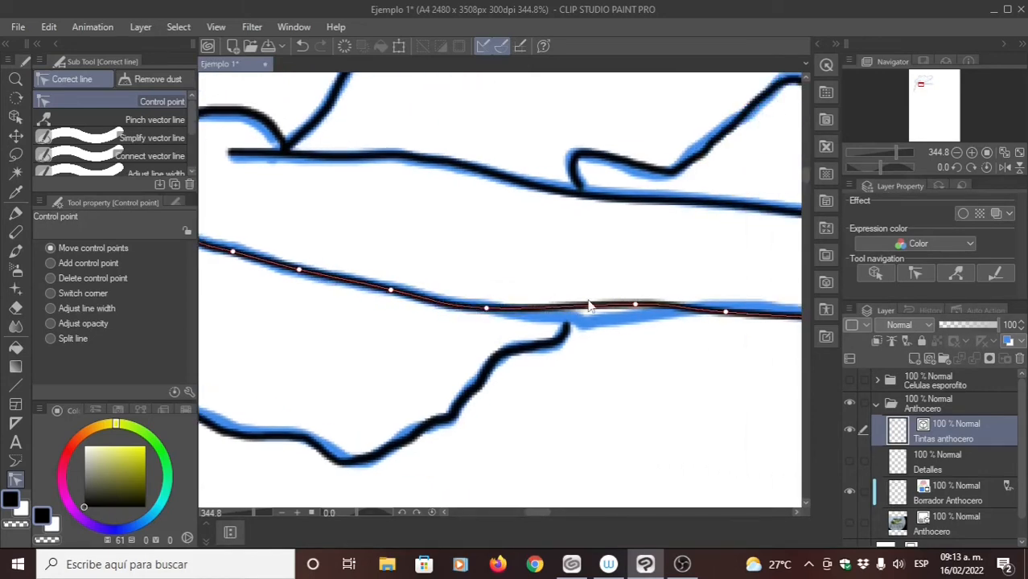
pyautogui.moveTo(637, 307); pyautogui.dragTo(480, 318)
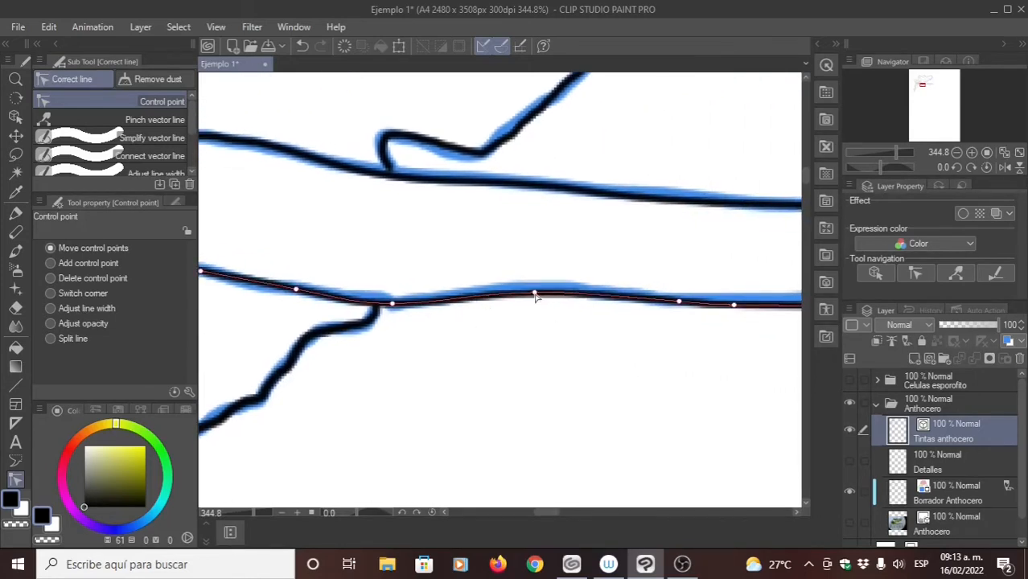
pyautogui.moveTo(536, 297); pyautogui.dragTo(530, 295)
pyautogui.moveTo(601, 326); pyautogui.dragTo(533, 311)
pyautogui.moveTo(612, 288); pyautogui.dragTo(360, 331)
pyautogui.moveTo(535, 326); pyautogui.dragTo(439, 280)
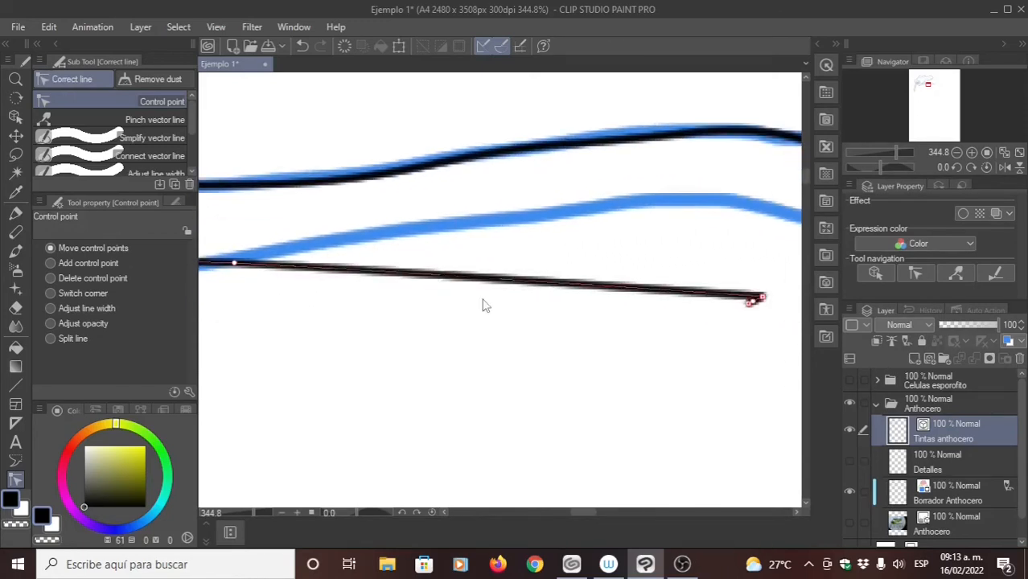
# - Raise the lower edge line's bunched end points to the draft's crest and add a control point on its last segment
pyautogui.scroll(-2, 522, 353)
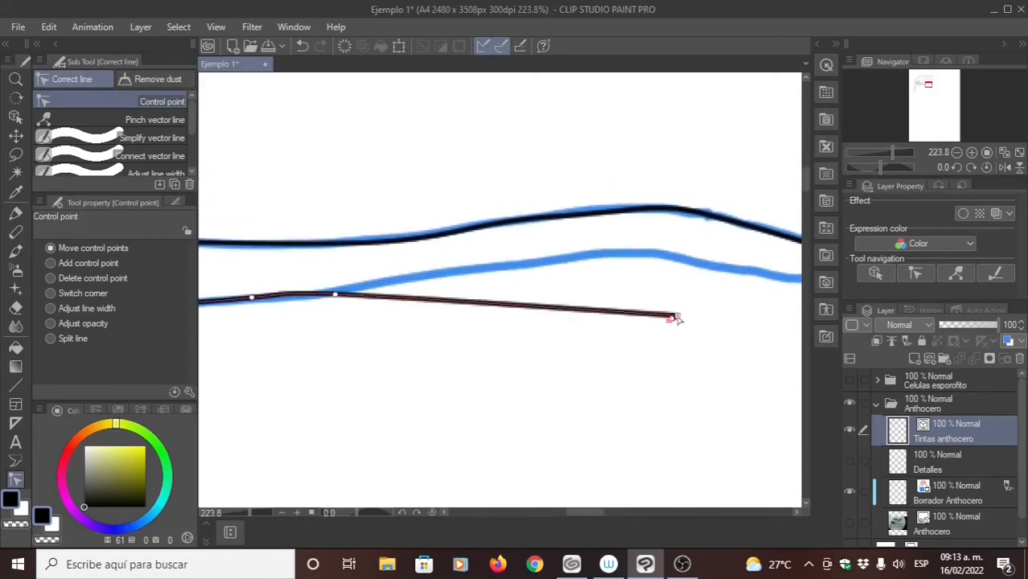
pyautogui.moveTo(678, 318); pyautogui.dragTo(518, 278)
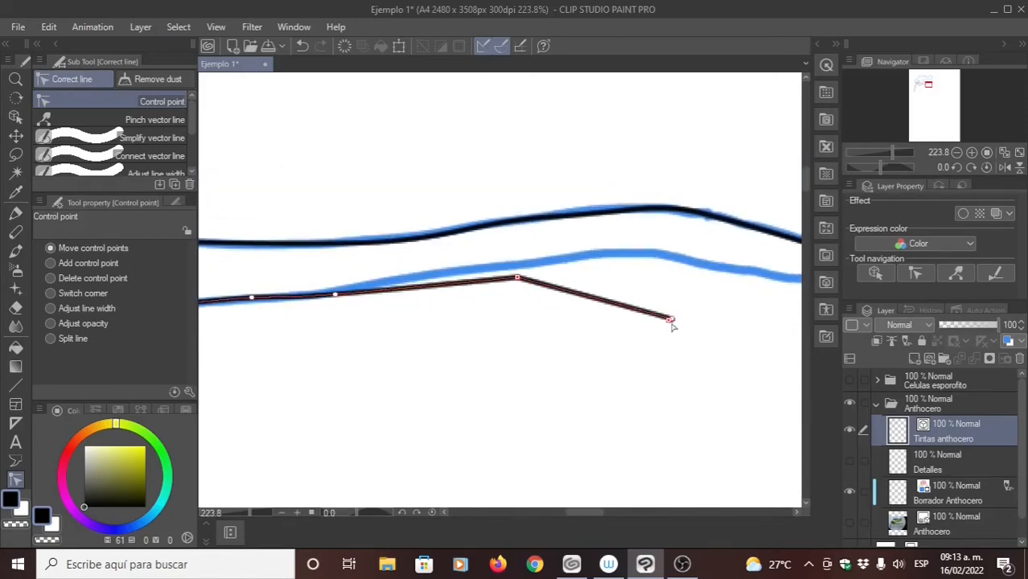
pyautogui.moveTo(672, 325); pyautogui.dragTo(606, 256)
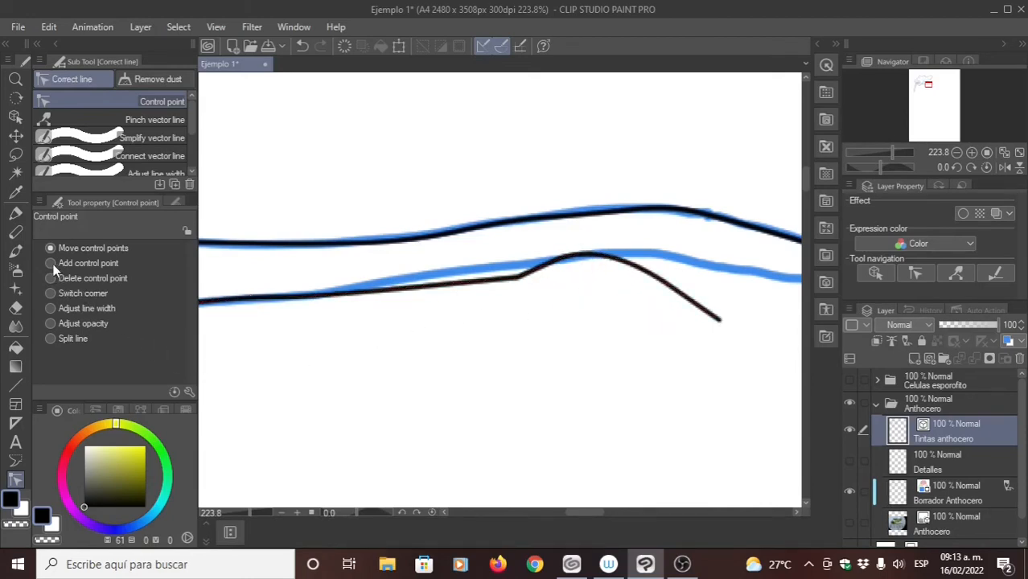
pyautogui.moveTo(626, 285); pyautogui.dragTo(470, 256)
pyautogui.click(515, 257)
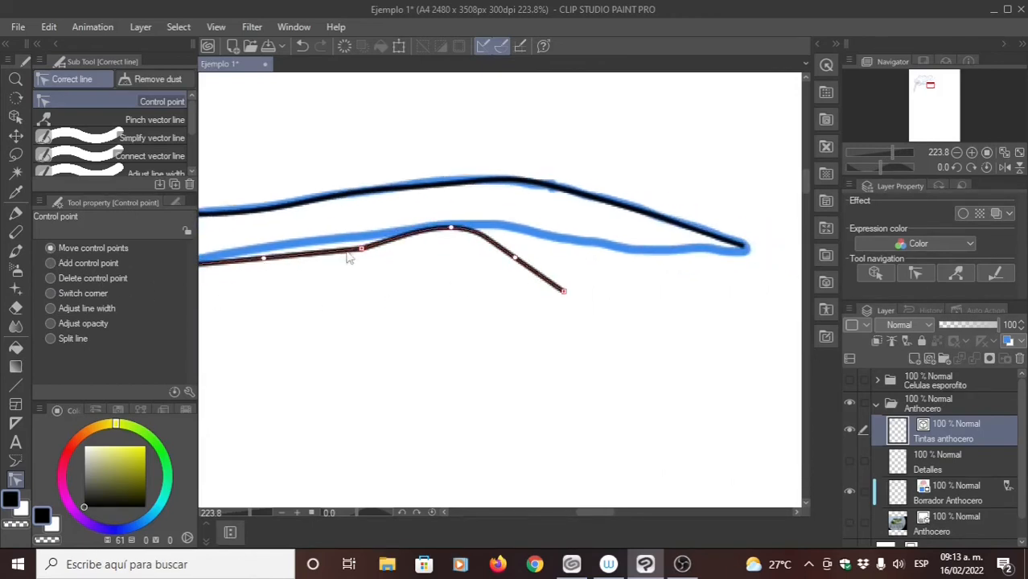
# - Switch the lower edge line's corner control point just before the crest to a smooth point
pyautogui.moveTo(384, 258); pyautogui.dragTo(435, 279)
pyautogui.click(83, 293)
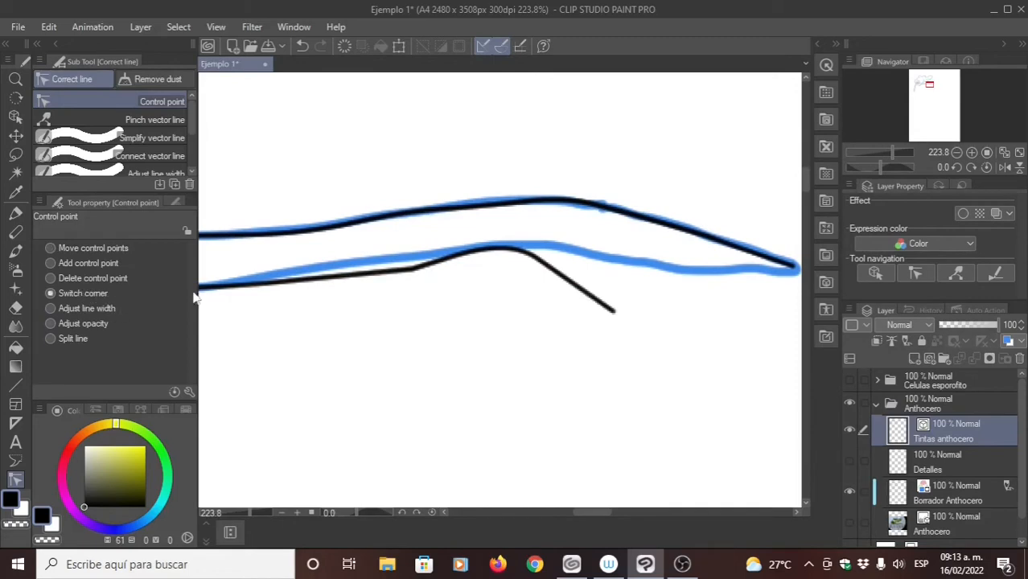
pyautogui.click(414, 271)
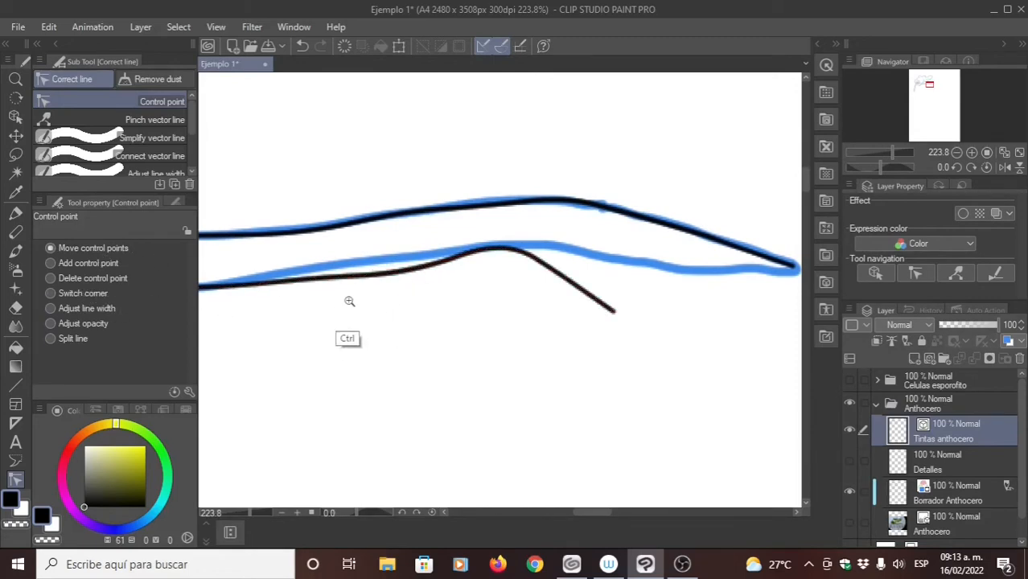
# - Raise the lower edge line's control points onto the draft along the slope leading up to the crest
pyautogui.moveTo(355, 293); pyautogui.dragTo(408, 324)
pyautogui.scroll(5, 374, 325)
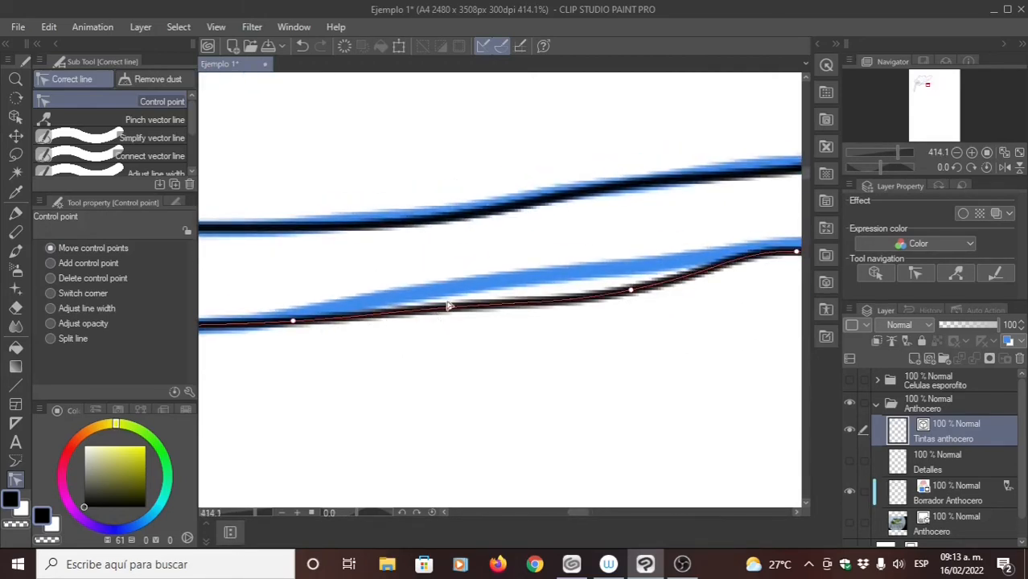
pyautogui.moveTo(448, 306); pyautogui.dragTo(450, 291)
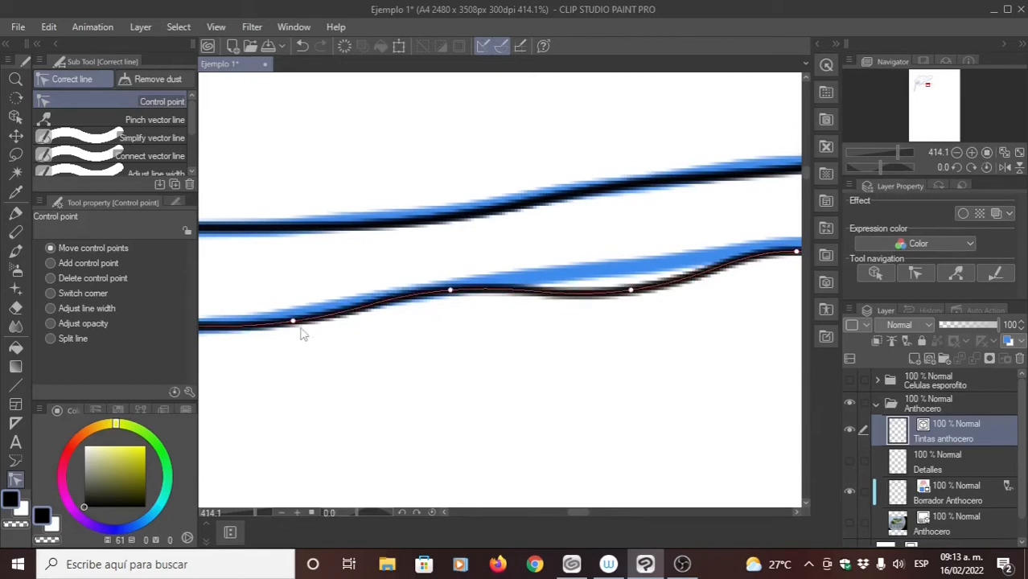
pyautogui.moveTo(294, 322); pyautogui.dragTo(293, 315)
pyautogui.moveTo(507, 339); pyautogui.dragTo(397, 323)
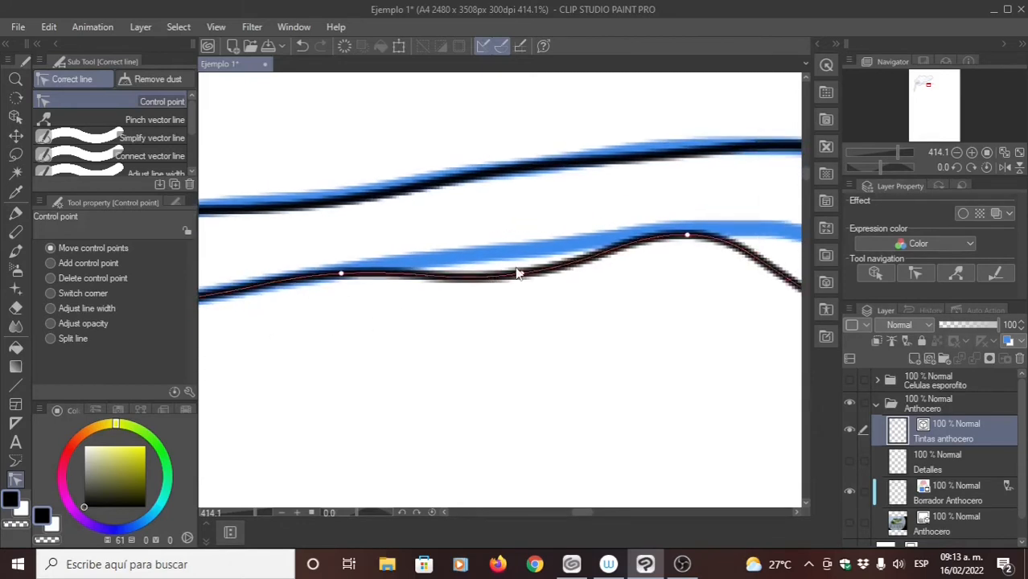
pyautogui.moveTo(519, 273); pyautogui.dragTo(521, 245)
# - Move the lower edge line's remaining points past the crest and bring its end to the sporophyte tip
pyautogui.moveTo(534, 299); pyautogui.dragTo(341, 312)
pyautogui.moveTo(622, 275); pyautogui.dragTo(485, 283)
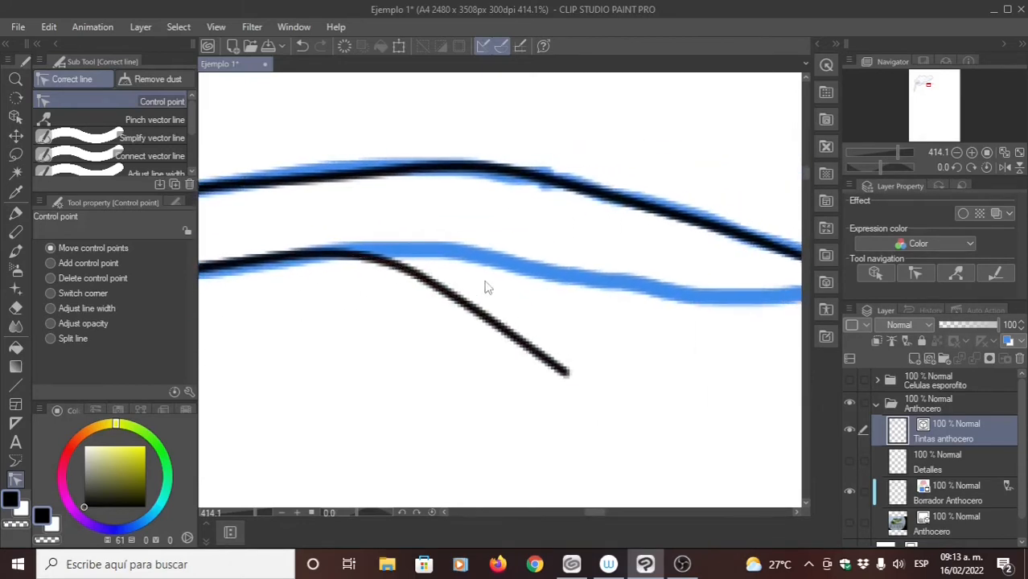
pyautogui.moveTo(561, 358); pyautogui.dragTo(491, 302)
pyautogui.moveTo(404, 254); pyautogui.dragTo(431, 214)
pyautogui.moveTo(495, 315)
pyautogui.mouseDown()
pyautogui.moveTo(367, 315)
pyautogui.moveTo(696, 239)
pyautogui.mouseUp()
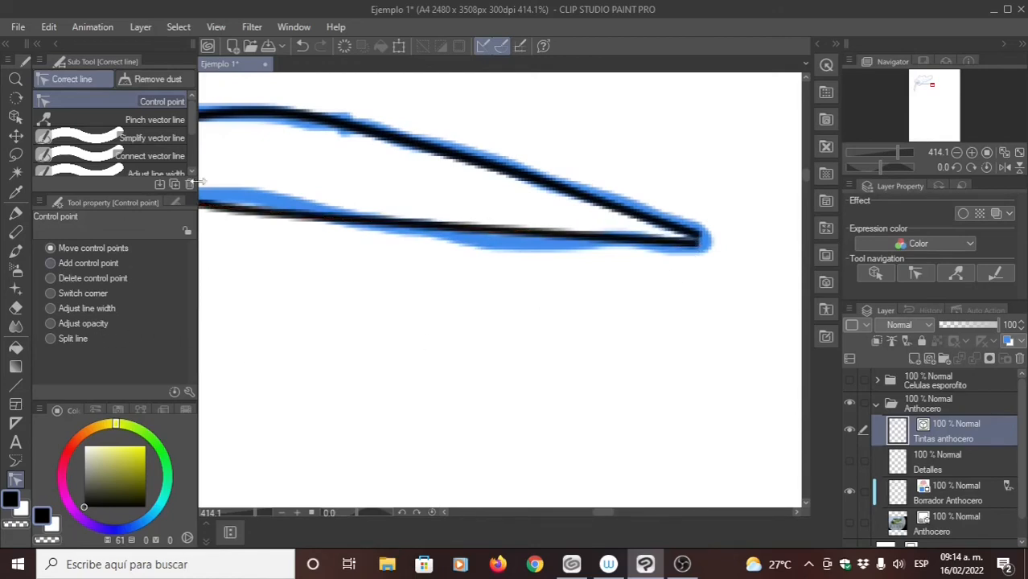
# - Connect the upper and lower edge vector lines where they meet at the sporophyte tip
pyautogui.click(165, 157)
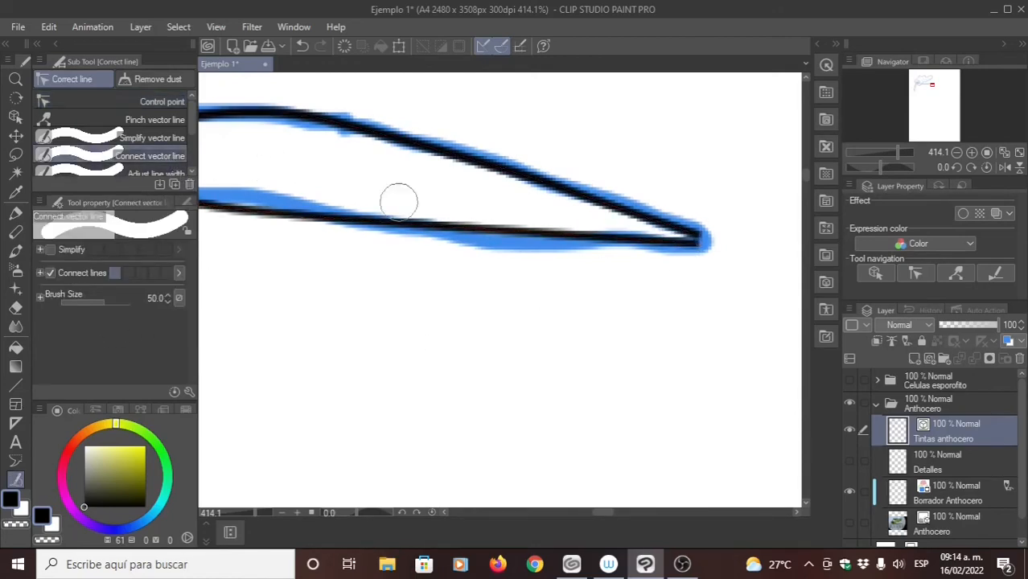
pyautogui.moveTo(719, 217); pyautogui.dragTo(699, 241)
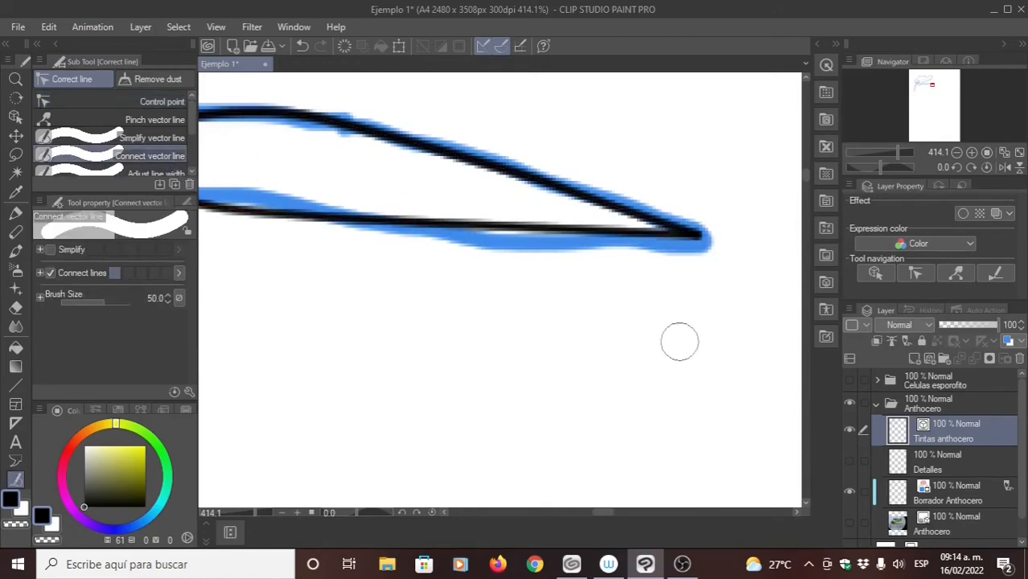
pyautogui.click(14, 214)
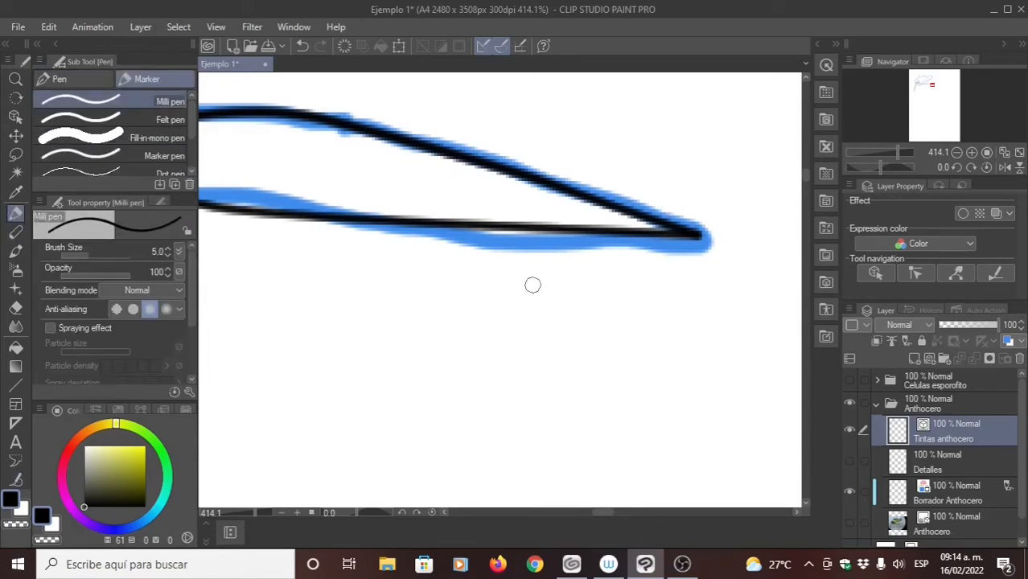
pyautogui.click(15, 480)
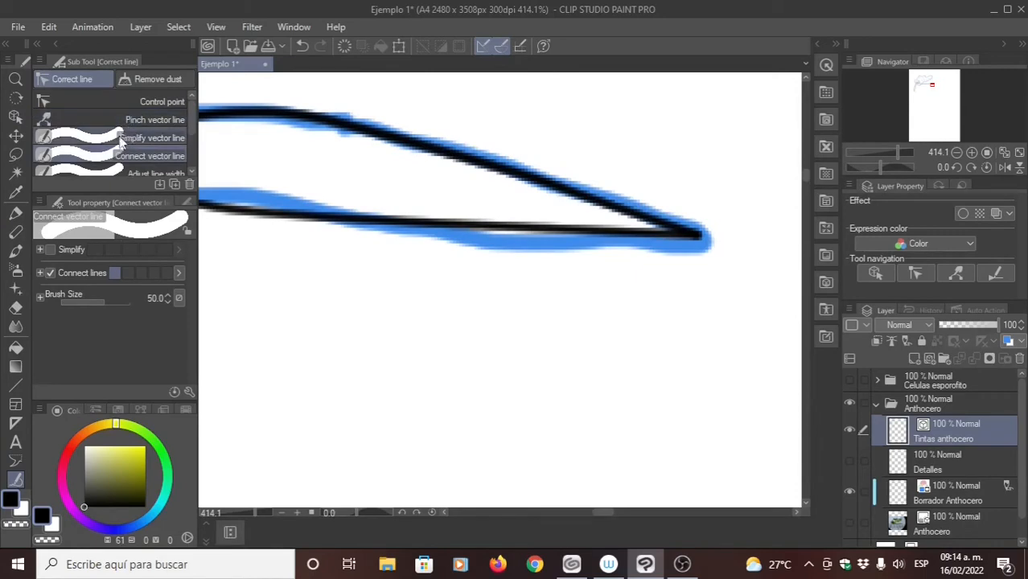
# - Switch the joined tip's corner to a smooth curve and move its control point to the end of the draft
pyautogui.click(124, 99)
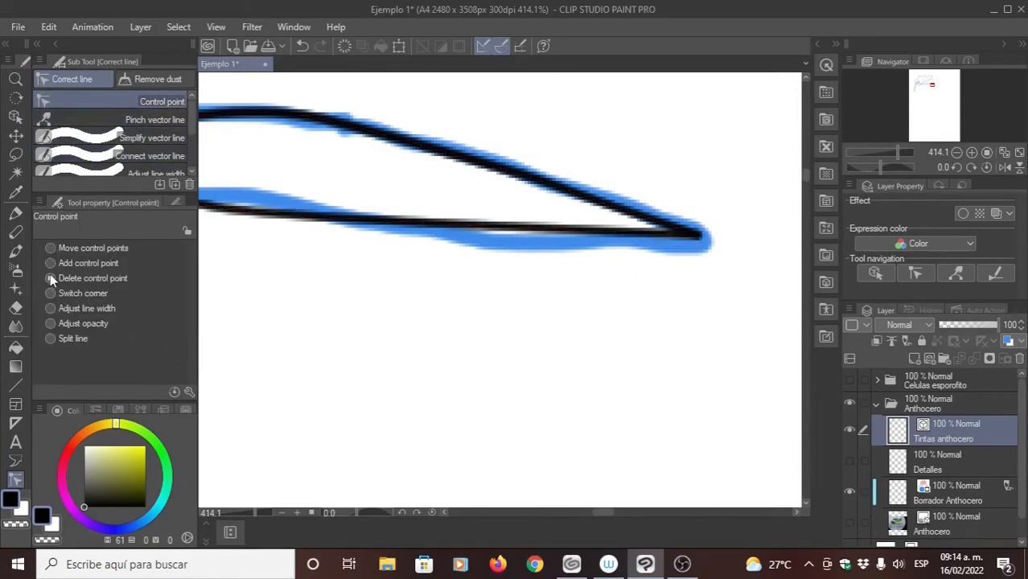
pyautogui.click(701, 232)
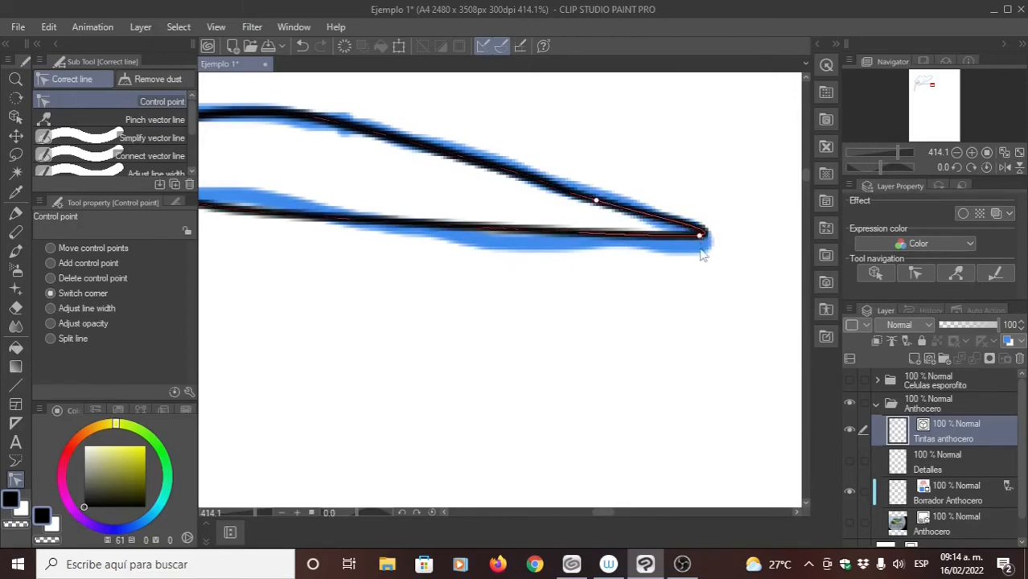
pyautogui.click(60, 250)
pyautogui.moveTo(700, 234); pyautogui.dragTo(712, 241)
# - Add two control points on the lower edge before the tip, shifting the outer one toward the tip and adjusting the tip's curve
pyautogui.click(51, 263)
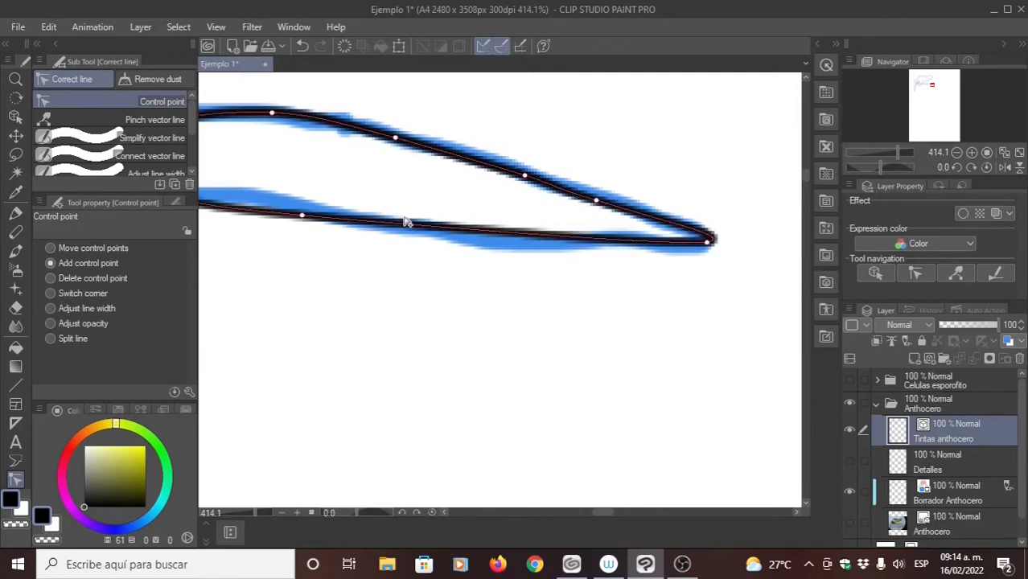
pyautogui.click(398, 225)
pyautogui.click(542, 238)
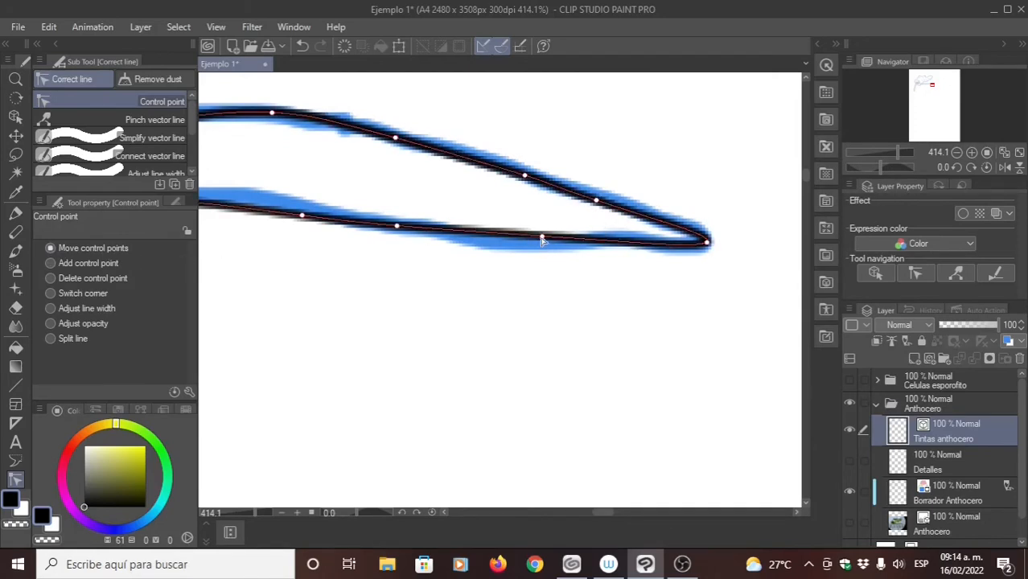
pyautogui.moveTo(541, 239); pyautogui.dragTo(618, 242)
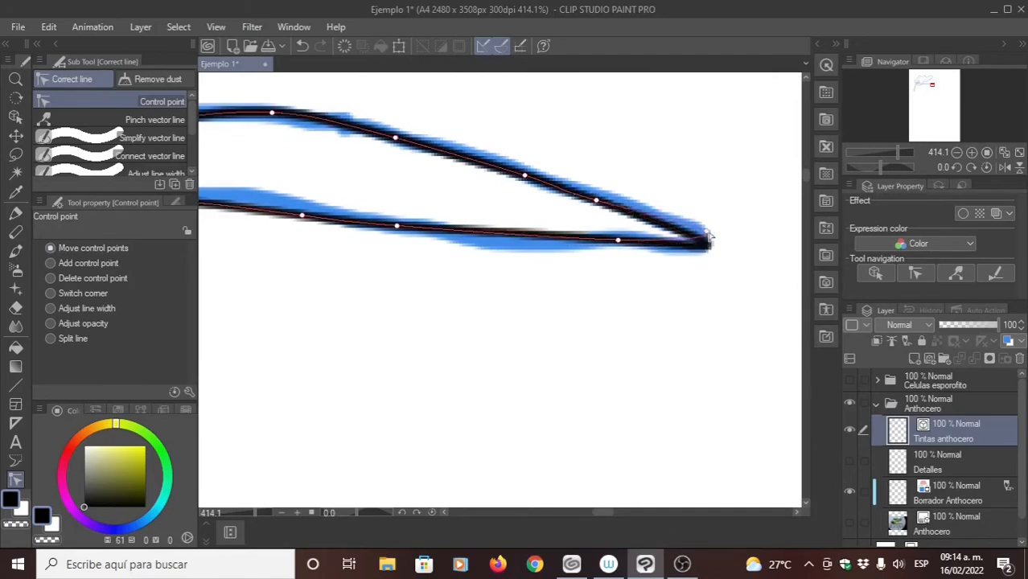
pyautogui.moveTo(707, 235)
pyautogui.mouseDown()
pyautogui.moveTo(700, 213)
pyautogui.moveTo(709, 237)
pyautogui.mouseUp()
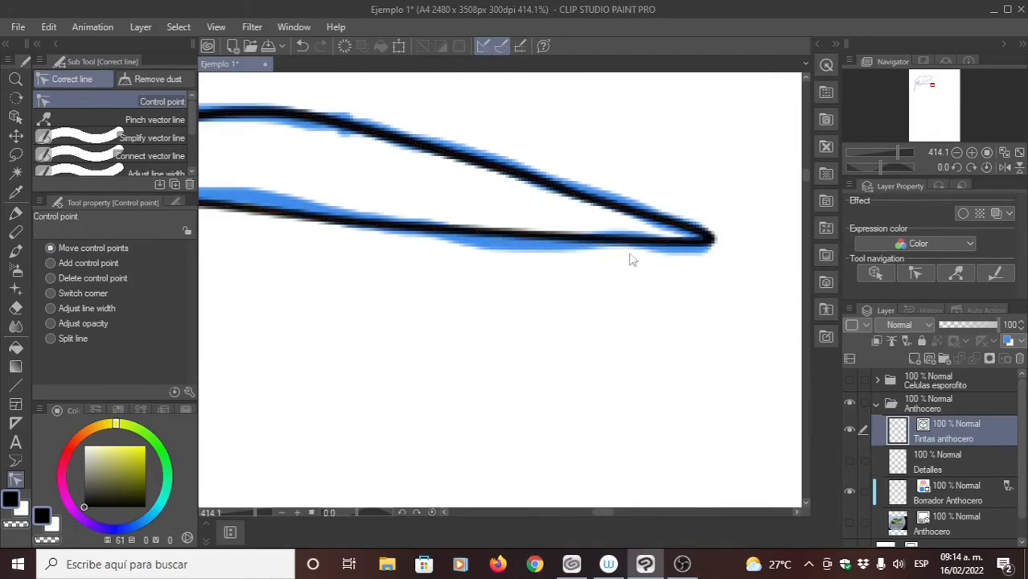
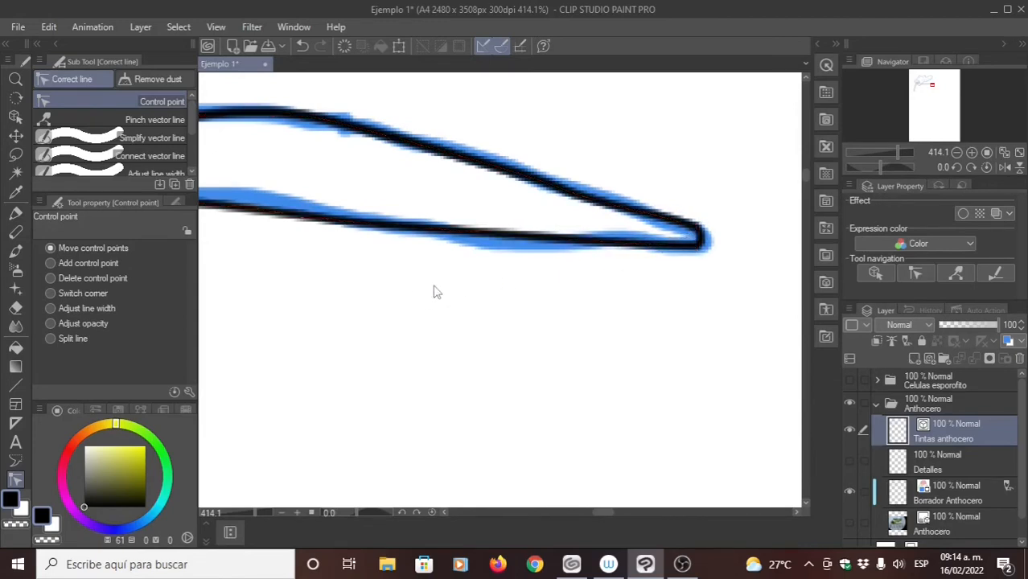
# - Add a control point on the lower edge line and shift its points between the crest and the tip onto the blue draft
pyautogui.moveTo(448, 285); pyautogui.dragTo(520, 287)
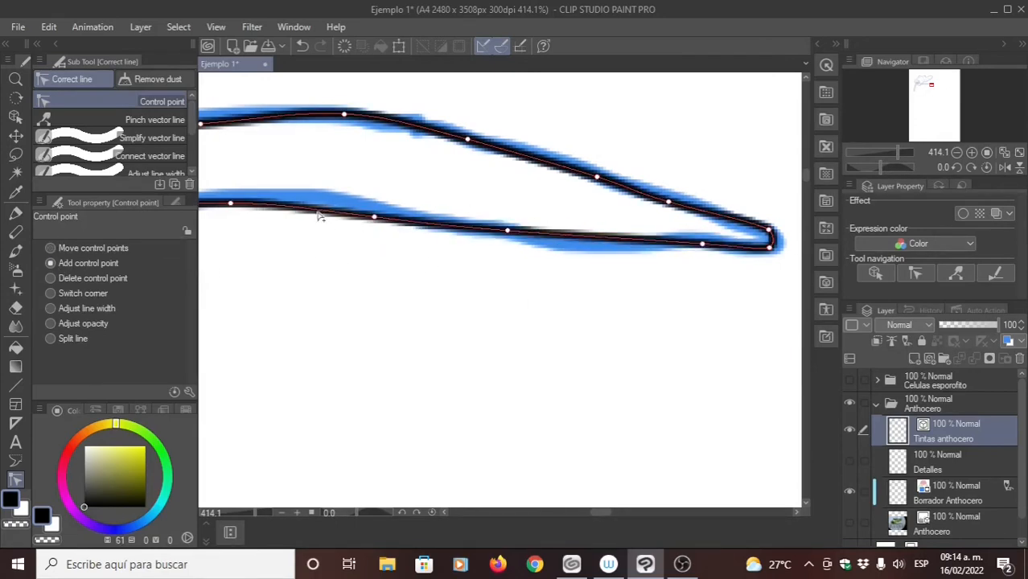
pyautogui.click(56, 249)
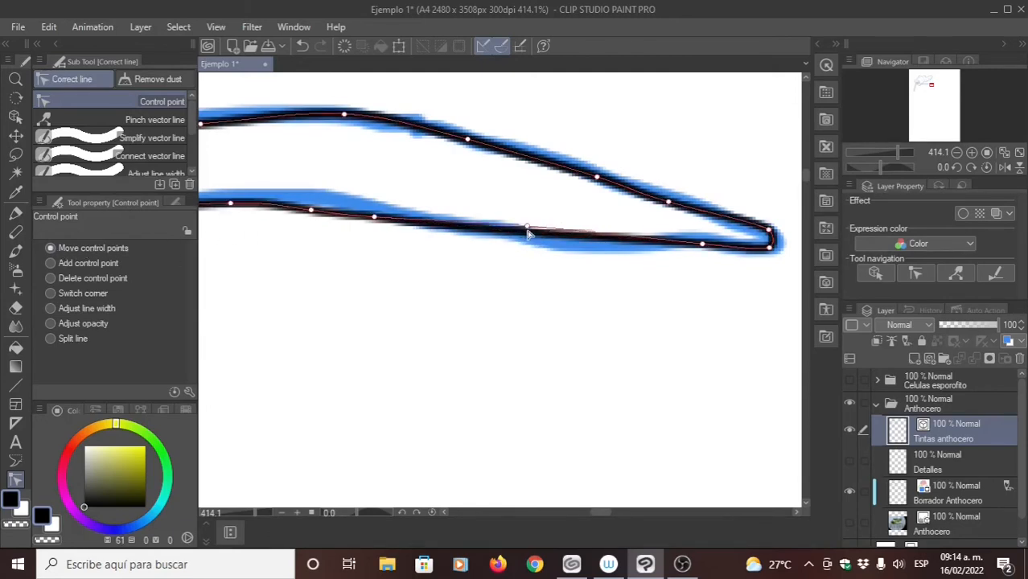
pyautogui.moveTo(602, 238); pyautogui.dragTo(611, 248)
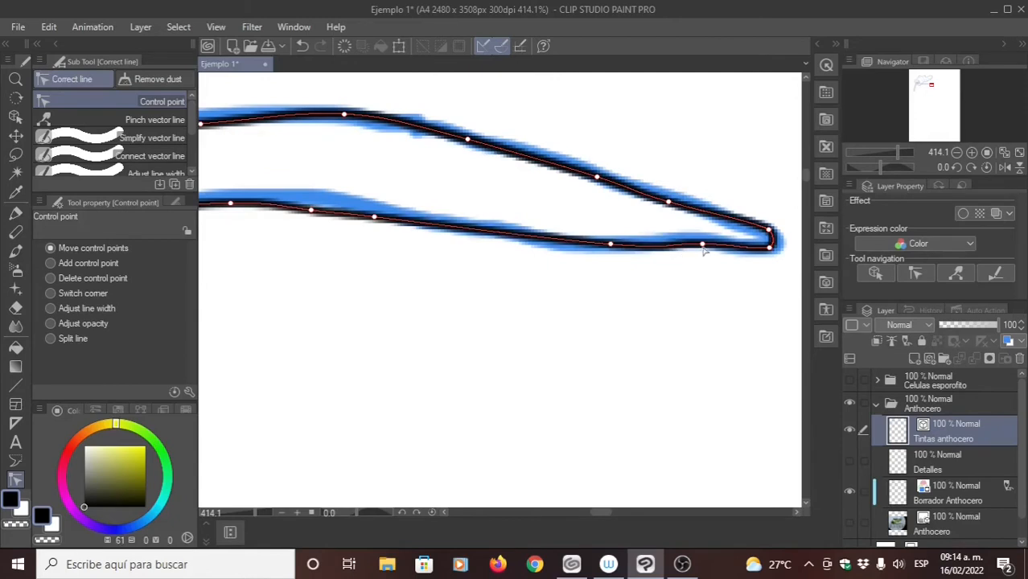
pyautogui.moveTo(704, 251); pyautogui.dragTo(703, 244)
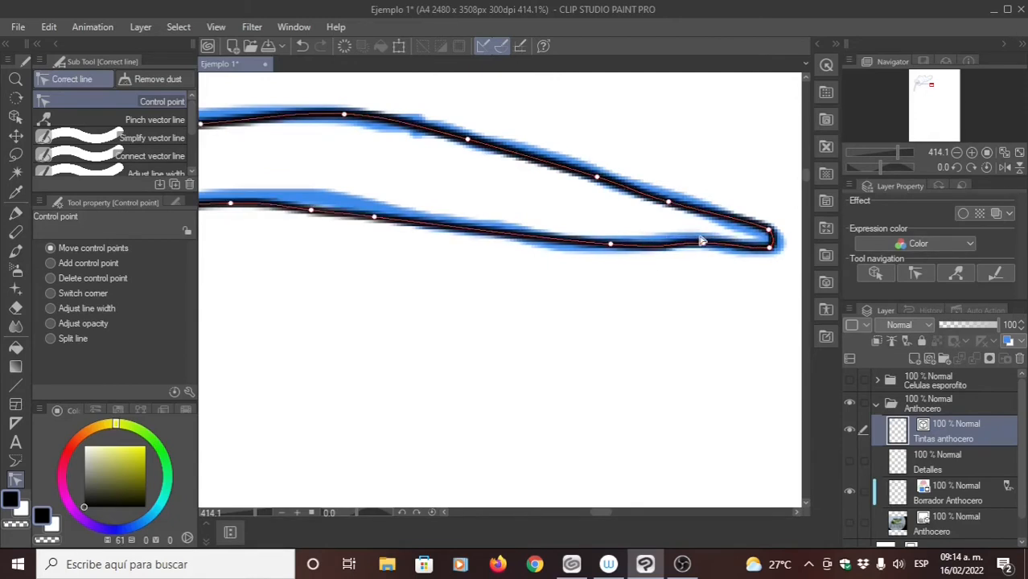
pyautogui.moveTo(611, 244); pyautogui.dragTo(595, 243)
pyautogui.moveTo(375, 218); pyautogui.dragTo(473, 226)
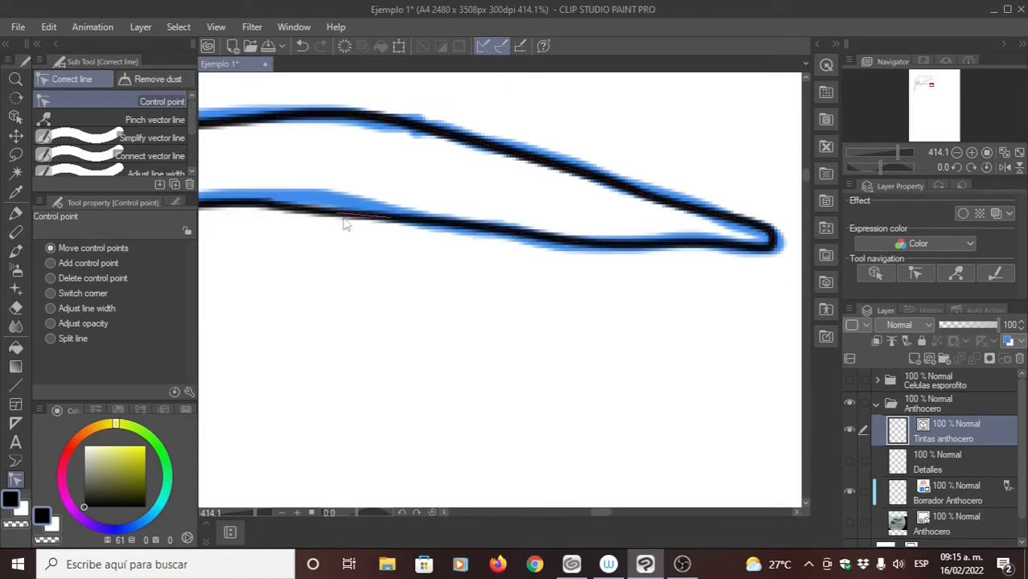
pyautogui.moveTo(344, 222); pyautogui.dragTo(423, 205)
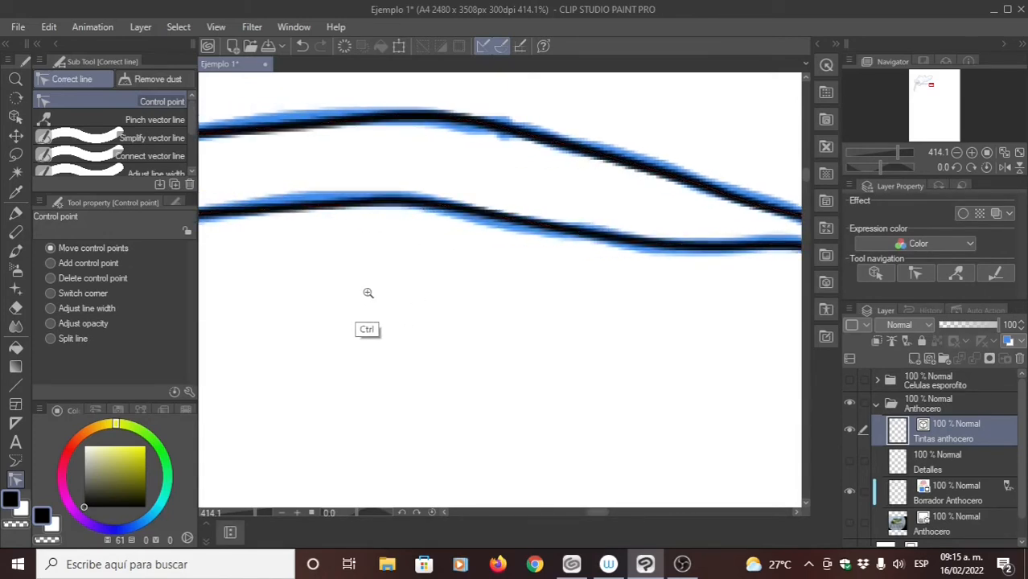
# - Simplify the vector lines of both edges of the downward-pointing sporophyte with a brush size of 50
pyautogui.scroll(-3, 363, 307)
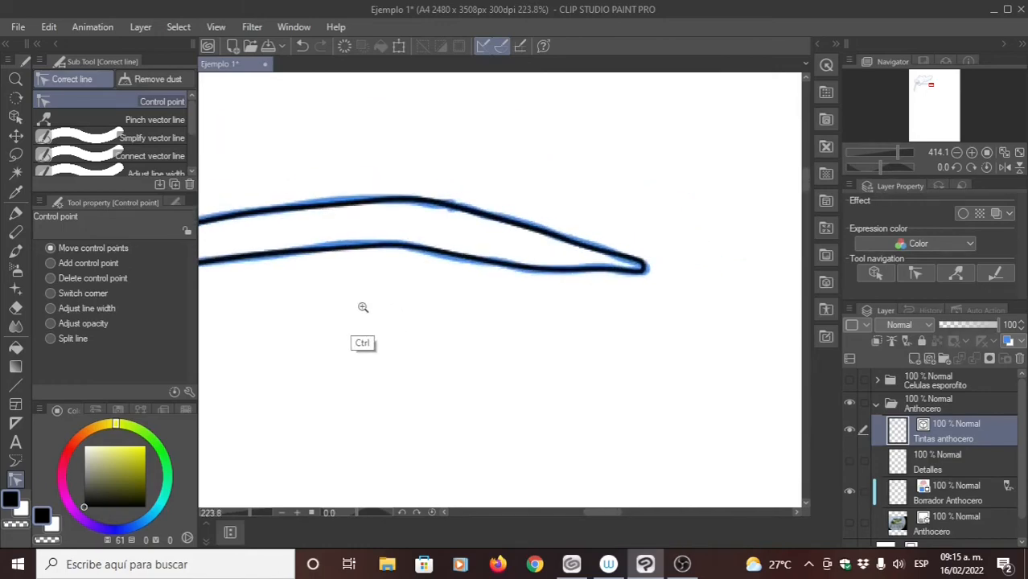
pyautogui.scroll(-3, 447, 267)
pyautogui.moveTo(447, 267); pyautogui.dragTo(613, 277)
pyautogui.moveTo(472, 187); pyautogui.dragTo(402, 249)
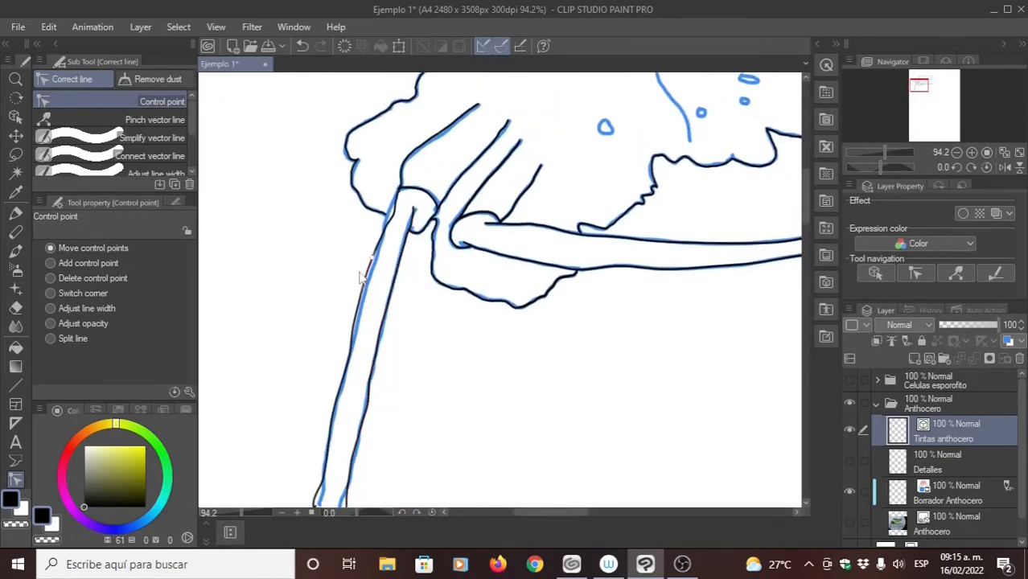
pyautogui.click(151, 137)
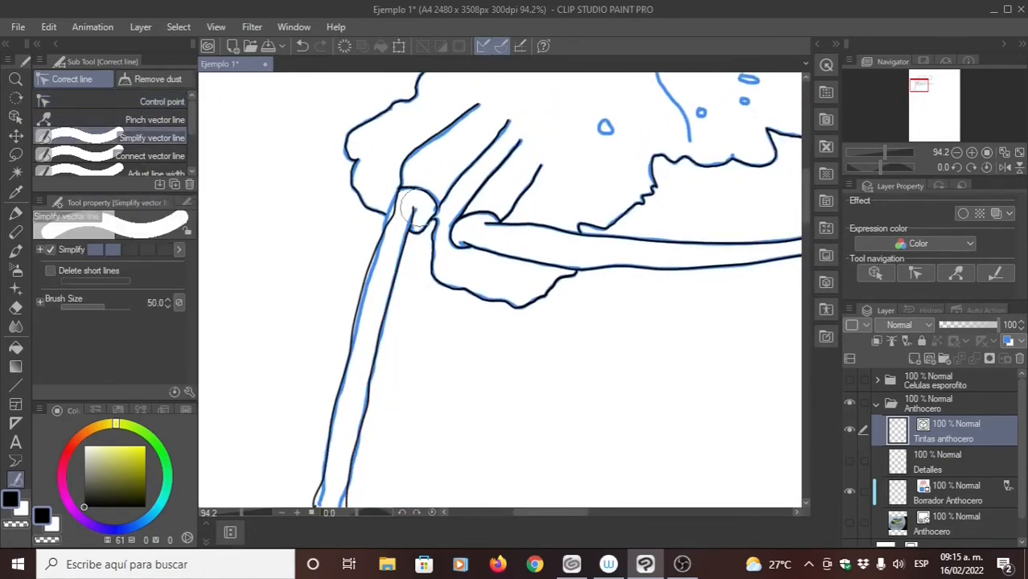
pyautogui.scroll(2, 402, 212)
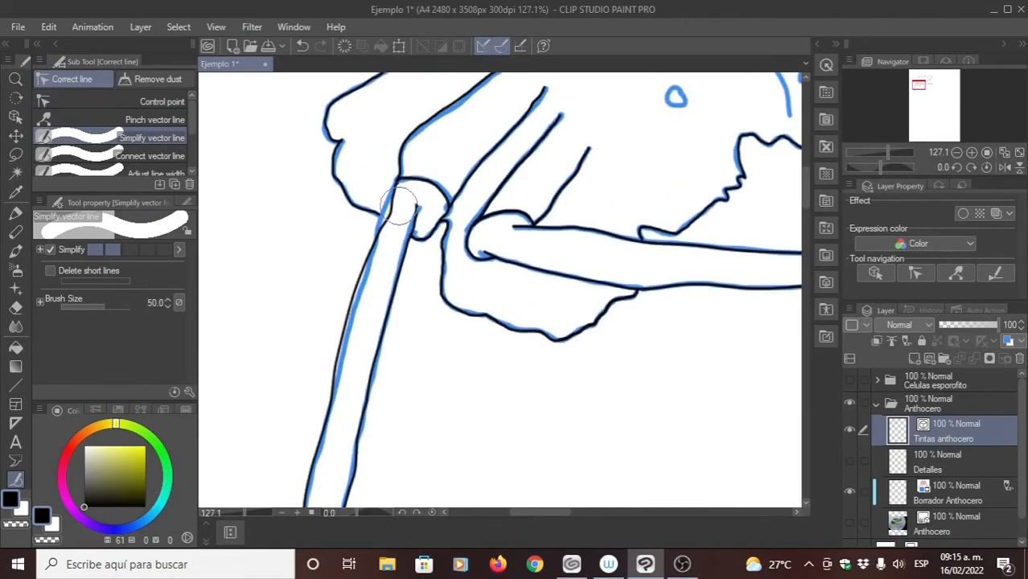
pyautogui.moveTo(391, 201); pyautogui.dragTo(350, 343)
pyautogui.moveTo(376, 278); pyautogui.dragTo(408, 188)
pyautogui.moveTo(404, 295); pyautogui.dragTo(388, 382)
pyautogui.moveTo(378, 391)
pyautogui.mouseDown()
pyautogui.moveTo(408, 305)
pyautogui.moveTo(364, 341)
pyautogui.mouseUp()
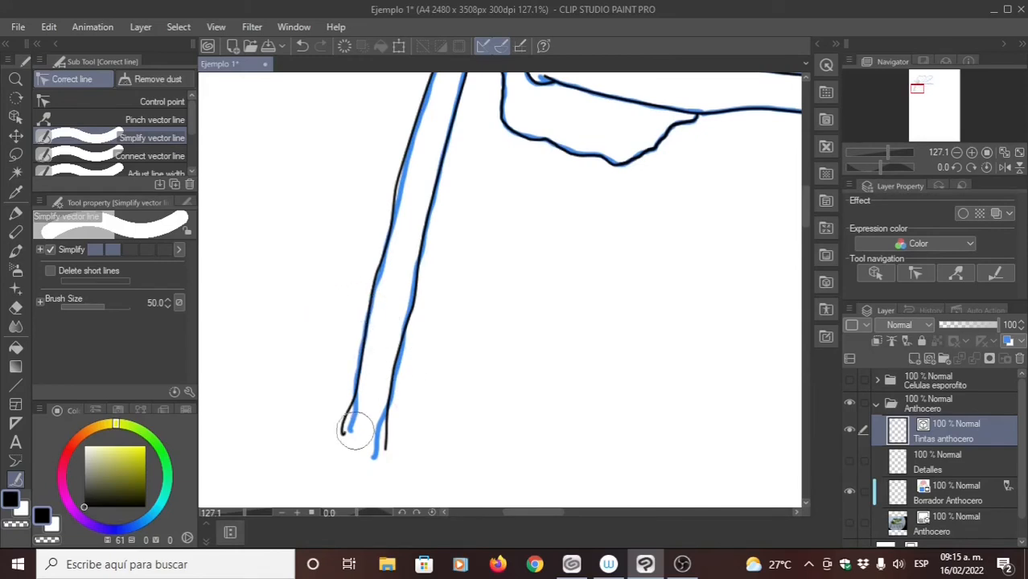
pyautogui.moveTo(417, 425); pyautogui.dragTo(421, 405)
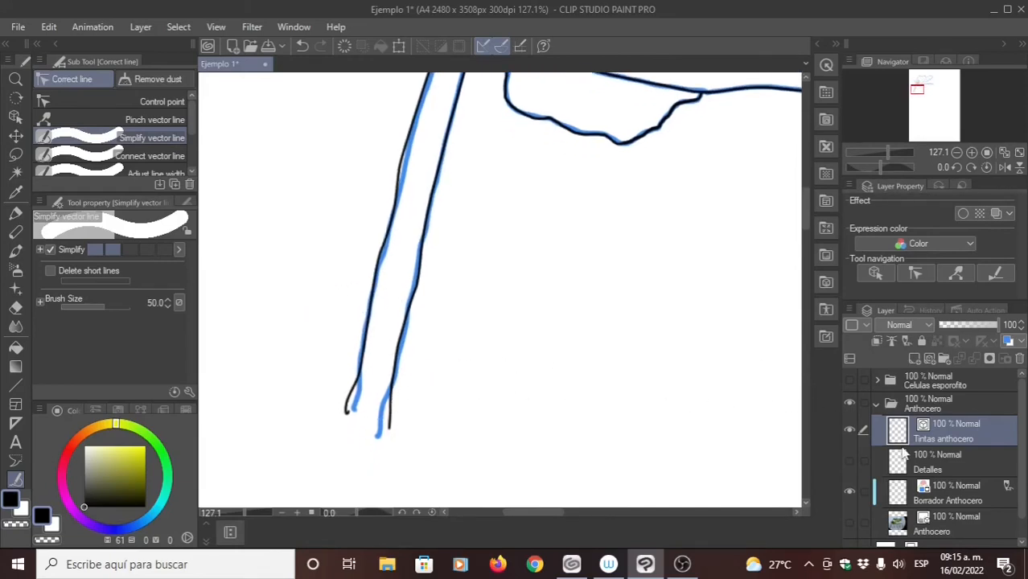
# - Show the Anthocero photo layer to compare the downward sporophyte's edges with the reference, and hide it again
pyautogui.click(851, 524)
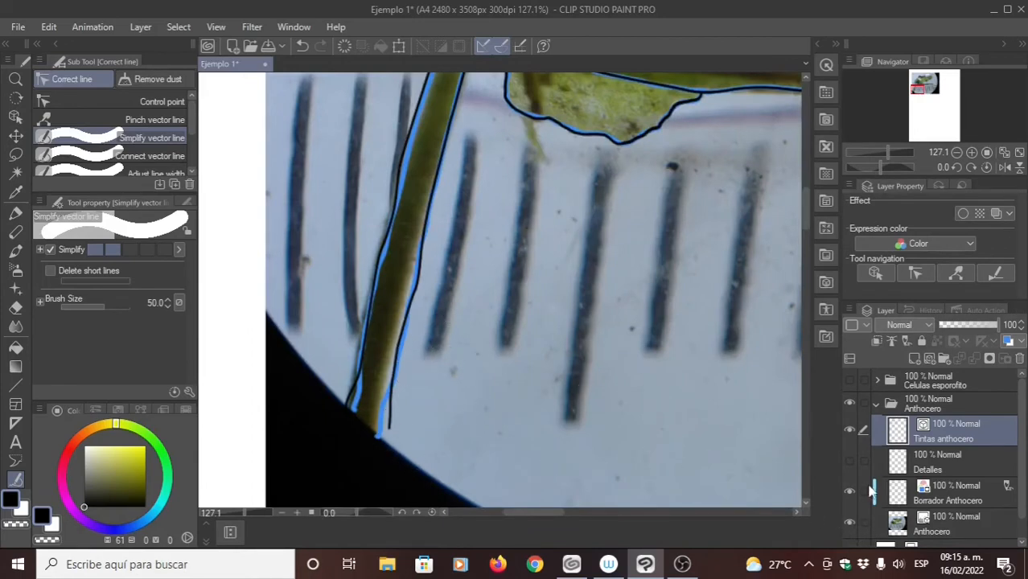
pyautogui.click(850, 524)
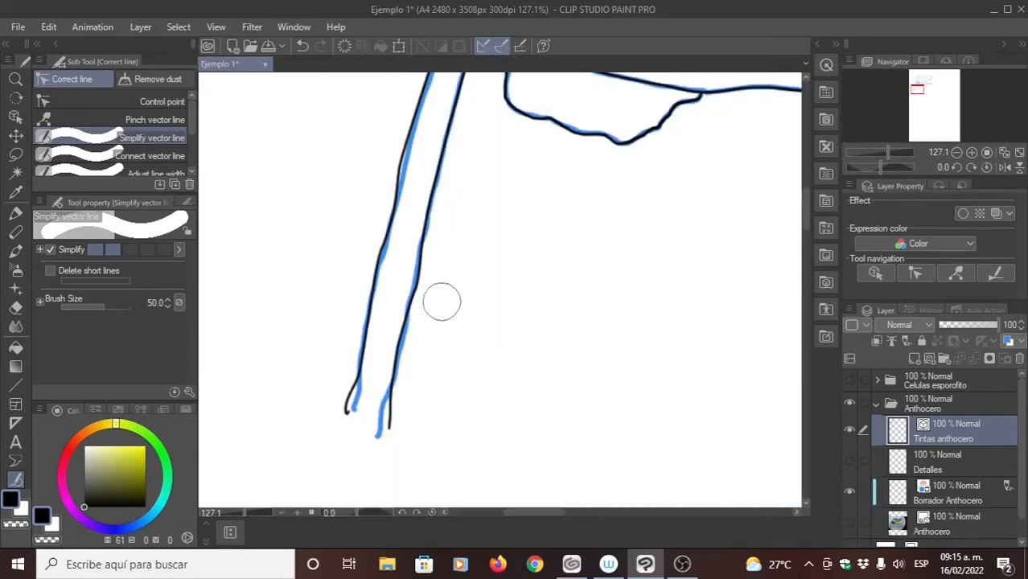
pyautogui.scroll(5, 459, 354)
pyautogui.moveTo(495, 346)
pyautogui.mouseDown()
pyautogui.moveTo(457, 393)
pyautogui.moveTo(475, 370)
pyautogui.mouseUp()
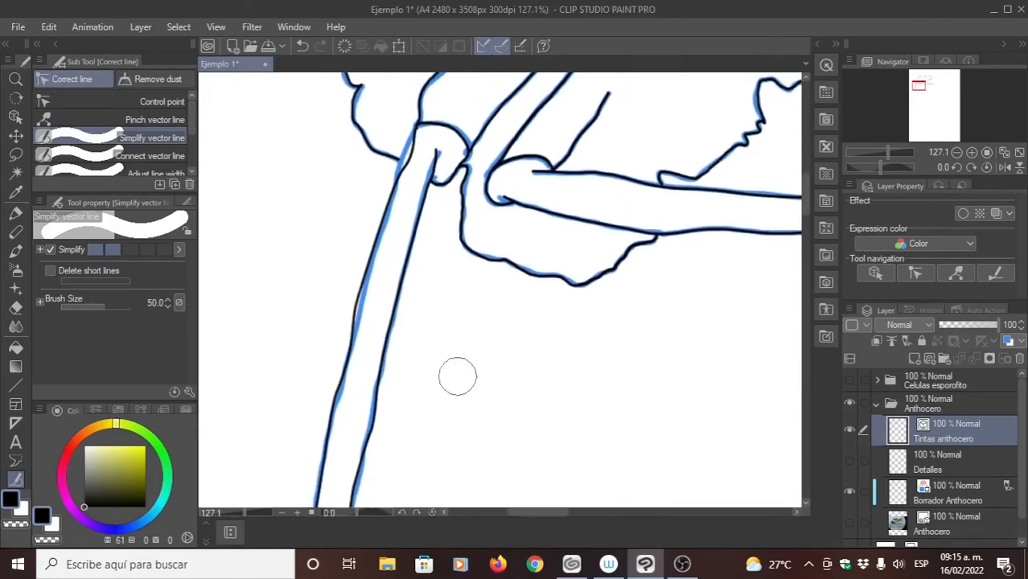
pyautogui.scroll(-5, 389, 369)
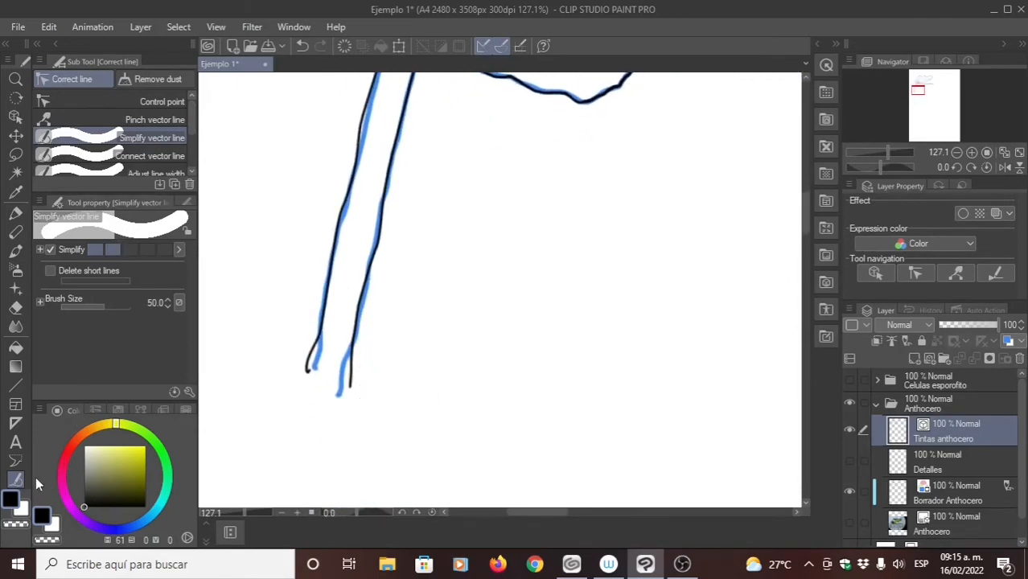
# - Delete the hooked end point of the downward sporophyte's left edge and move its lowest control points onto the draft
pyautogui.click(146, 102)
pyautogui.scroll(5, 317, 386)
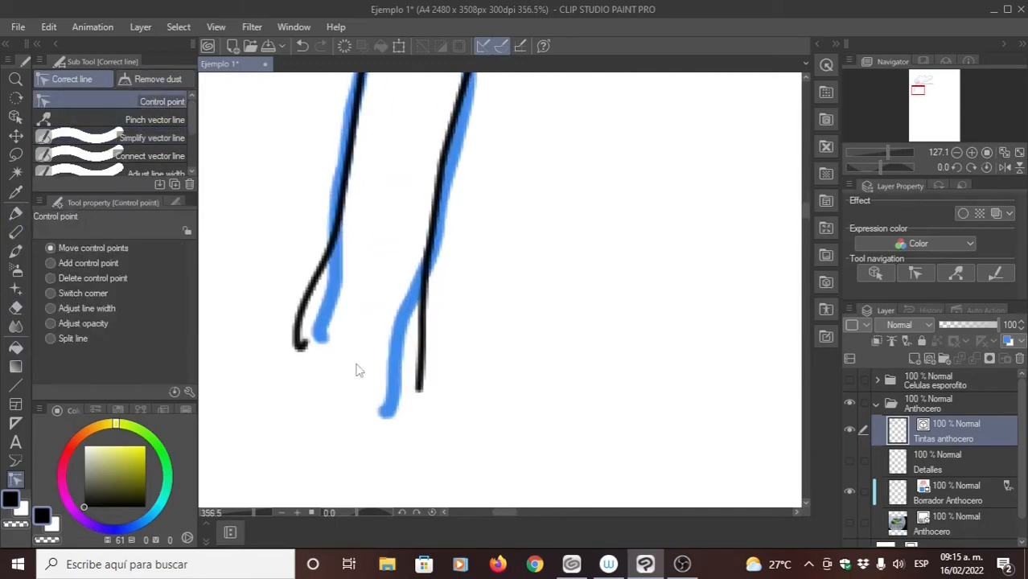
pyautogui.moveTo(301, 346)
pyautogui.click(297, 347)
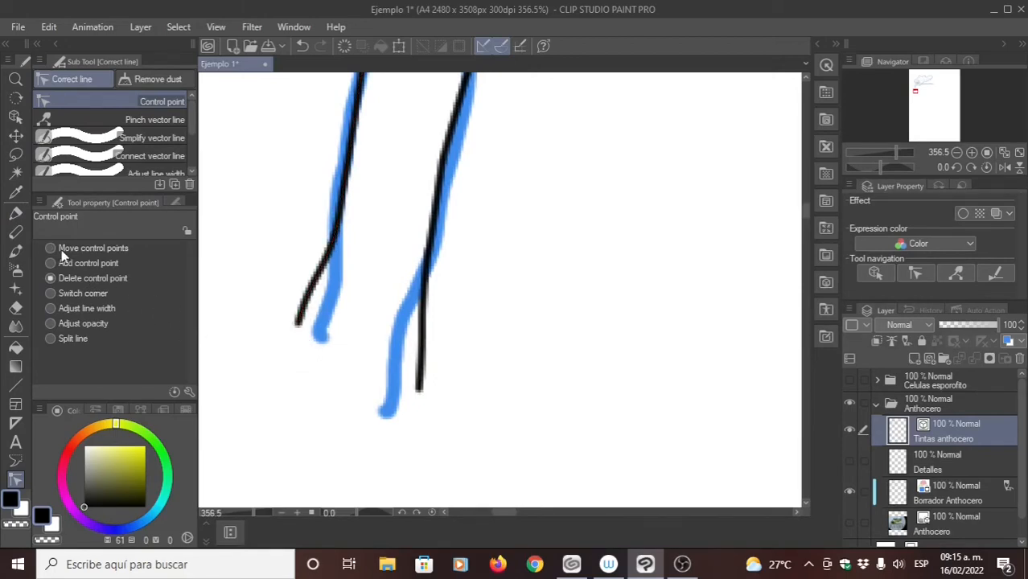
pyautogui.moveTo(302, 322)
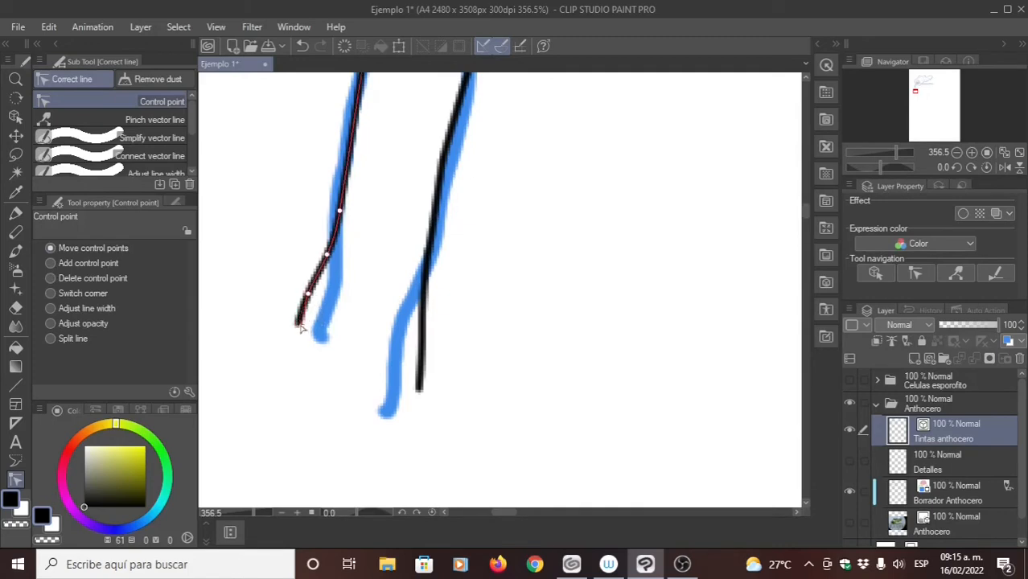
pyautogui.moveTo(300, 327); pyautogui.dragTo(309, 356)
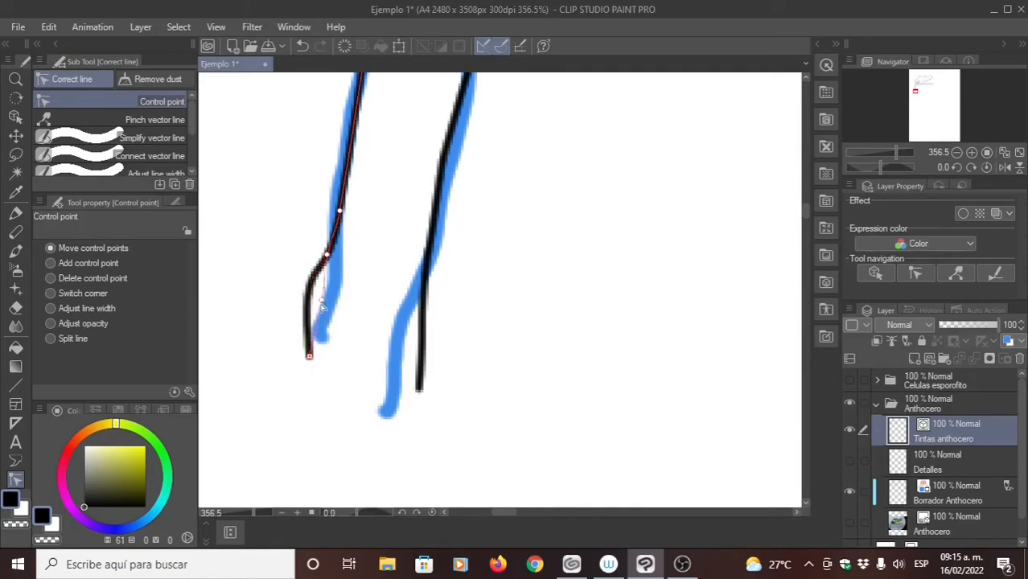
pyautogui.moveTo(322, 306); pyautogui.dragTo(325, 309)
pyautogui.moveTo(326, 257); pyautogui.dragTo(335, 258)
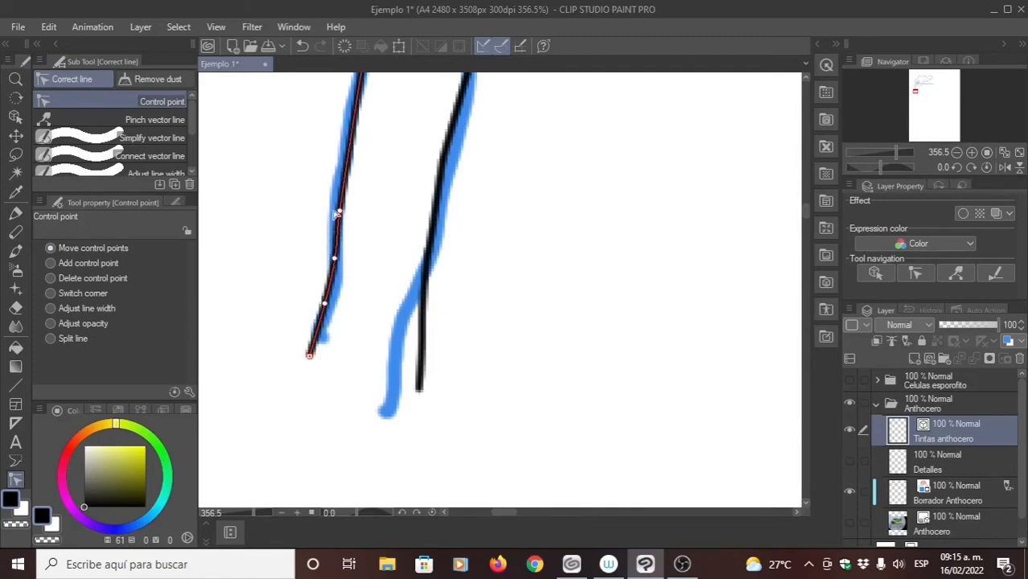
pyautogui.moveTo(339, 211); pyautogui.dragTo(343, 176)
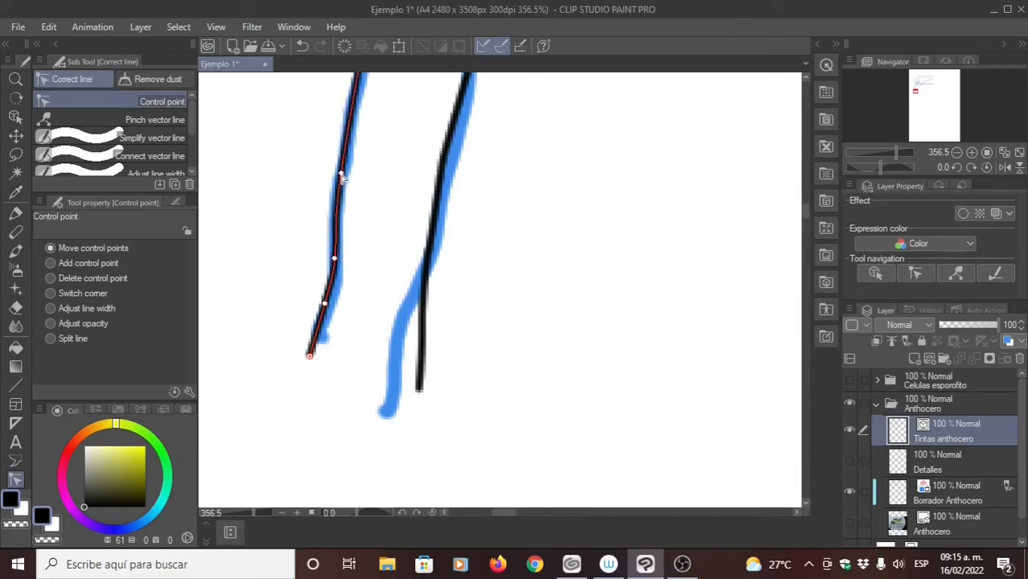
# - Move the right edge line's lower end to the end of the draft and delete the three kinked control points above it
pyautogui.moveTo(417, 387); pyautogui.dragTo(384, 412)
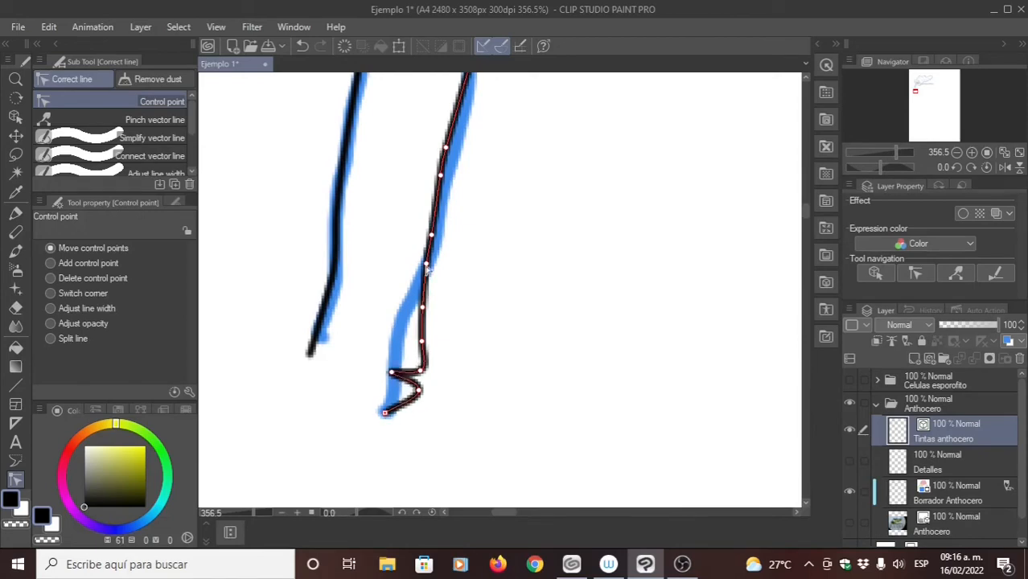
pyautogui.scroll(2, 426, 270)
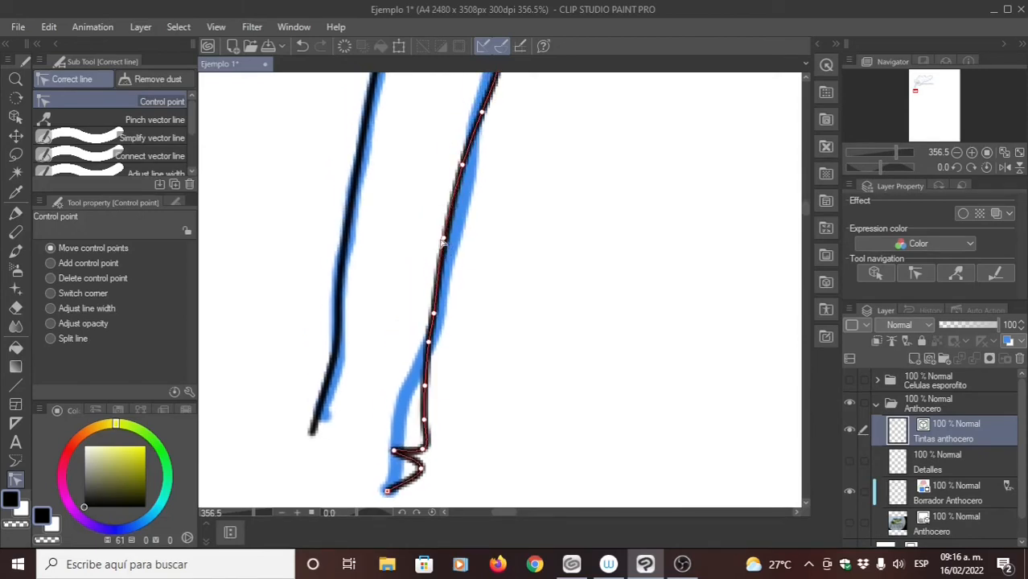
pyautogui.click(53, 280)
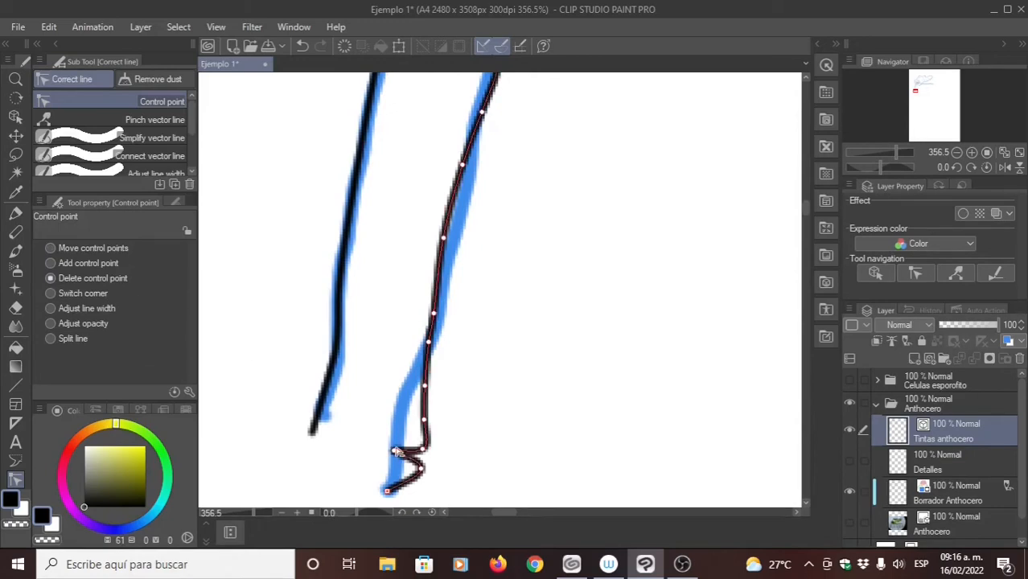
pyautogui.click(396, 451)
pyautogui.click(419, 466)
pyautogui.click(422, 447)
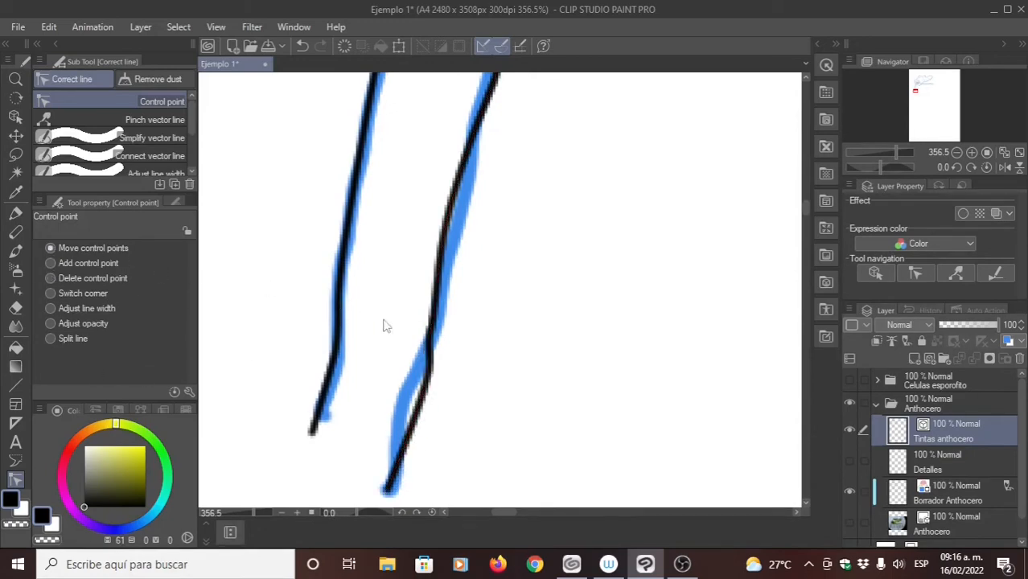
# - Move the control points along the lower stretch of the downward sporophyte's right edge onto the blue draft
pyautogui.moveTo(421, 388); pyautogui.dragTo(405, 412)
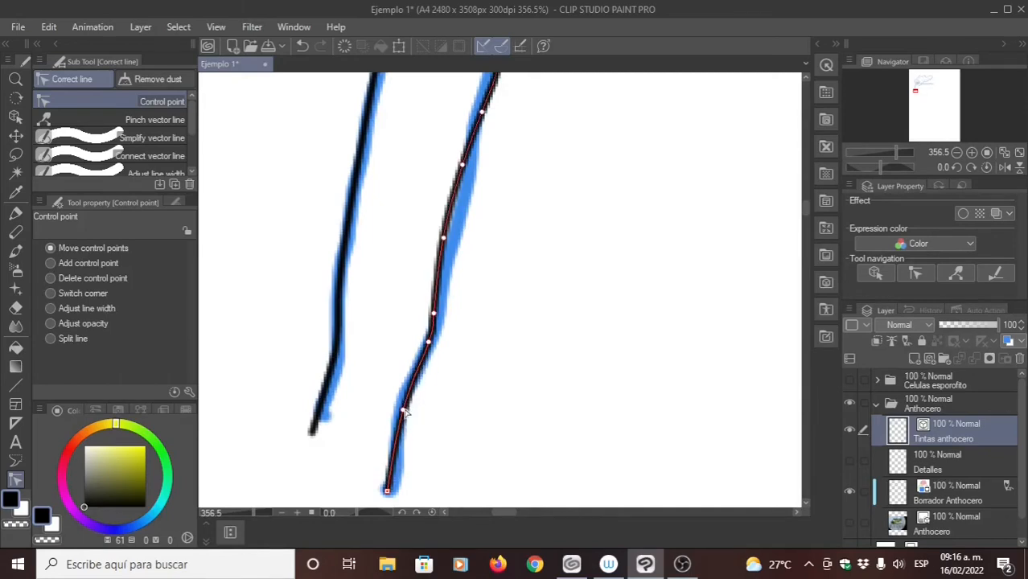
pyautogui.moveTo(388, 489); pyautogui.dragTo(391, 492)
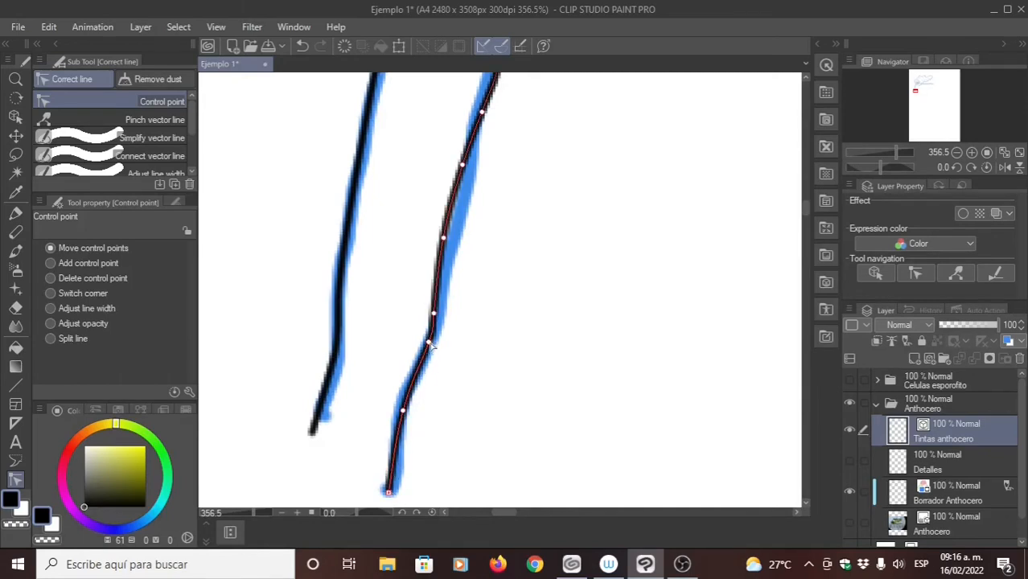
pyautogui.moveTo(430, 344); pyautogui.dragTo(423, 360)
pyautogui.moveTo(435, 319)
pyautogui.mouseDown()
pyautogui.moveTo(437, 297)
pyautogui.moveTo(453, 306)
pyautogui.moveTo(460, 298)
pyautogui.mouseUp()
pyautogui.scroll(3, 442, 330)
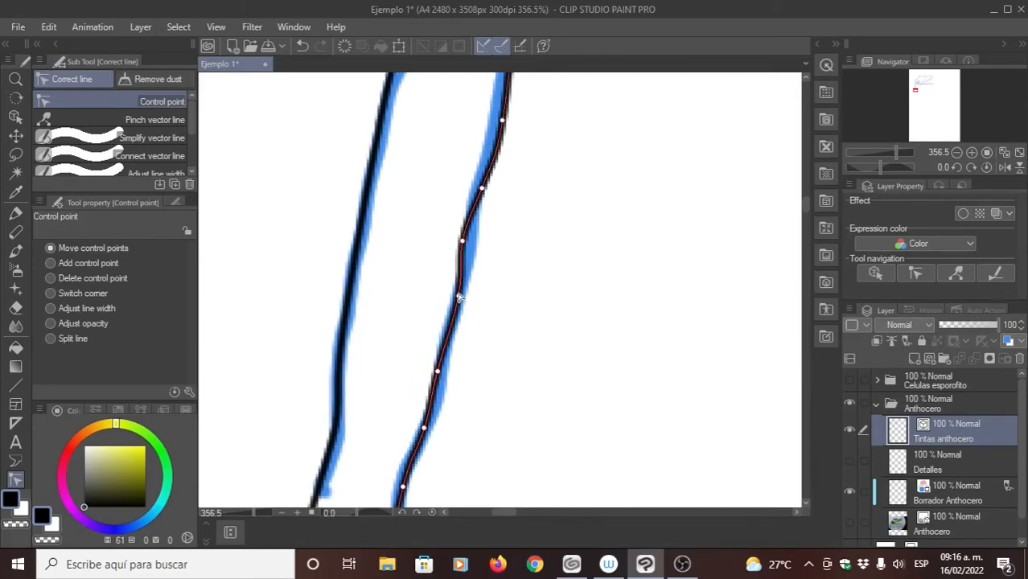
pyautogui.moveTo(438, 372); pyautogui.dragTo(441, 385)
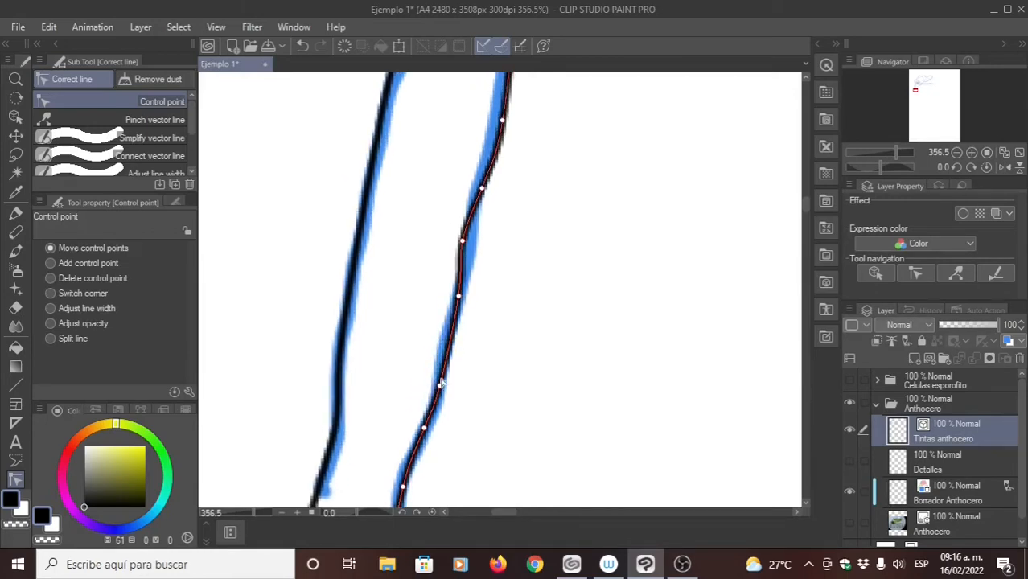
pyautogui.moveTo(459, 296); pyautogui.dragTo(445, 341)
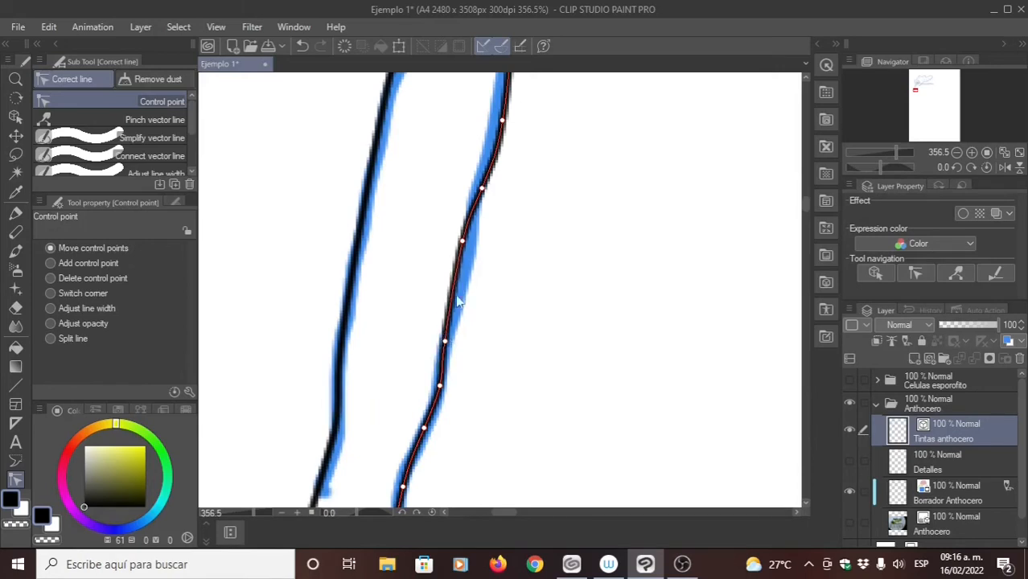
# - Move the control points along the middle and upper stretch of the downward sporophyte's right edge onto the blue draft
pyautogui.moveTo(462, 240); pyautogui.dragTo(475, 186)
pyautogui.moveTo(512, 104); pyautogui.dragTo(449, 286)
pyautogui.moveTo(467, 229); pyautogui.dragTo(456, 365)
pyautogui.moveTo(472, 274); pyautogui.dragTo(469, 408)
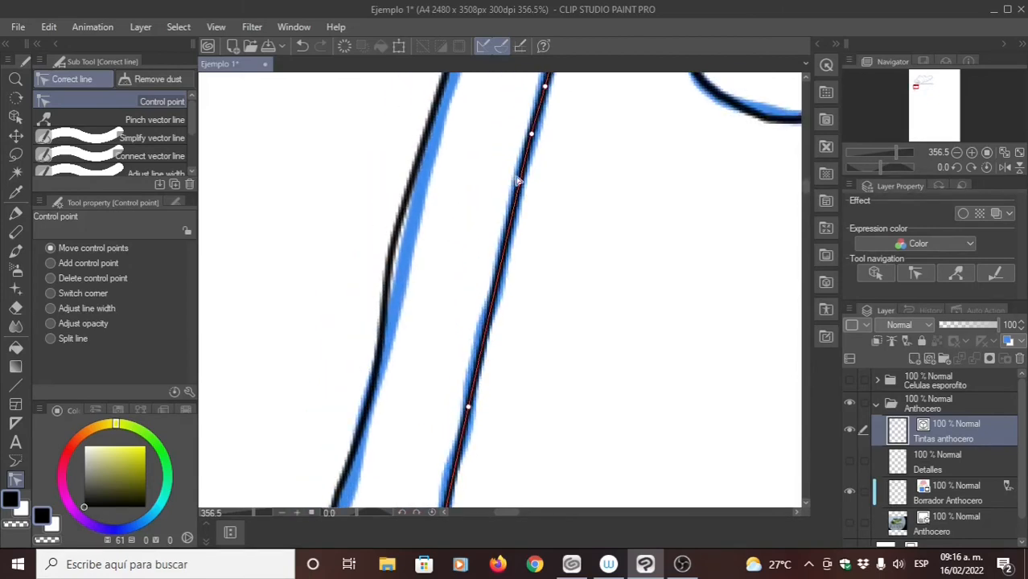
pyautogui.moveTo(517, 182); pyautogui.dragTo(504, 237)
pyautogui.moveTo(514, 200); pyautogui.dragTo(498, 310)
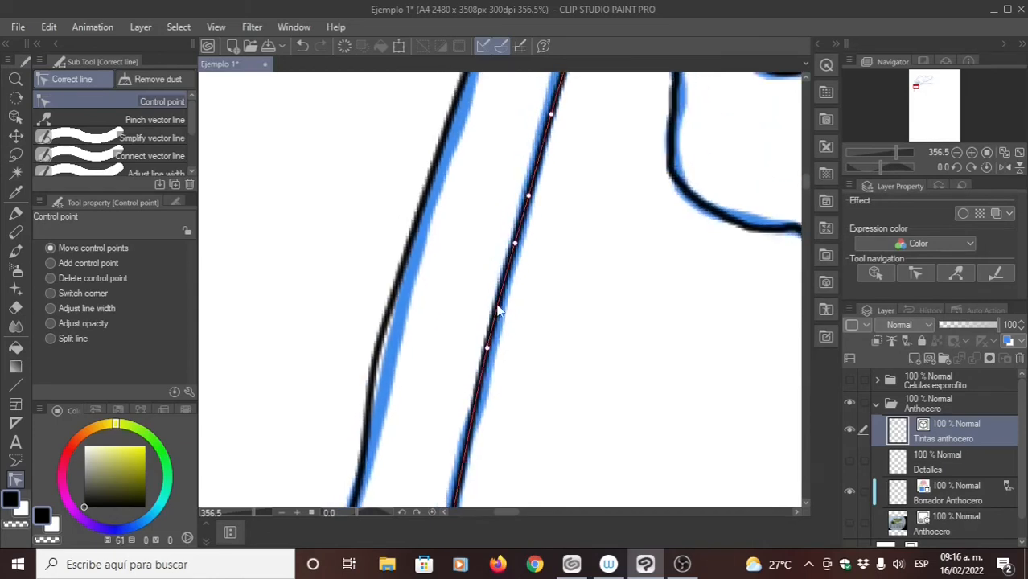
pyautogui.moveTo(521, 215); pyautogui.dragTo(514, 341)
pyautogui.moveTo(527, 194); pyautogui.dragTo(551, 259)
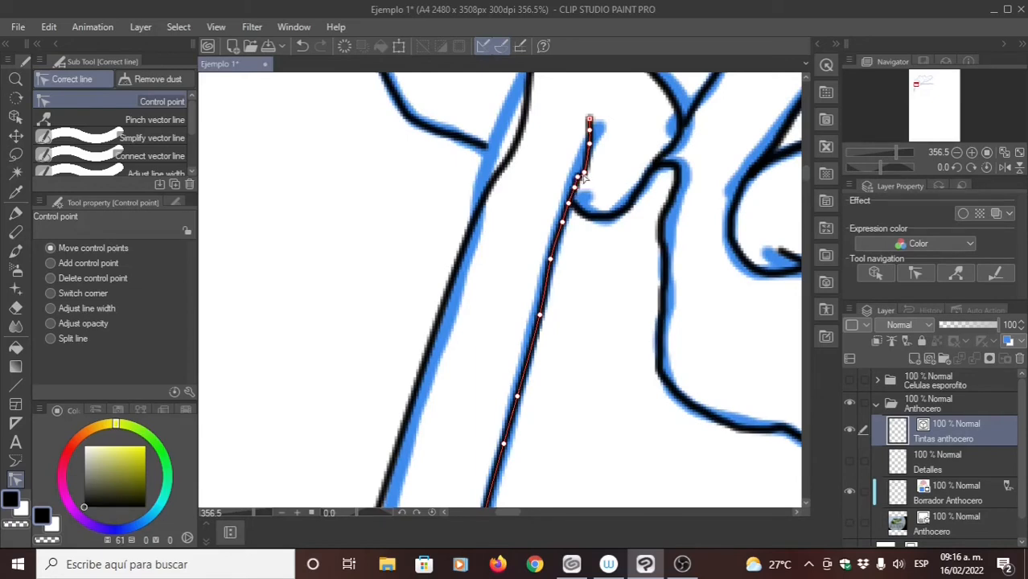
# - Straighten the kink near the top of the downward sporophyte's right edge and move its upper end point to the draft's tip
pyautogui.moveTo(584, 173); pyautogui.dragTo(582, 165)
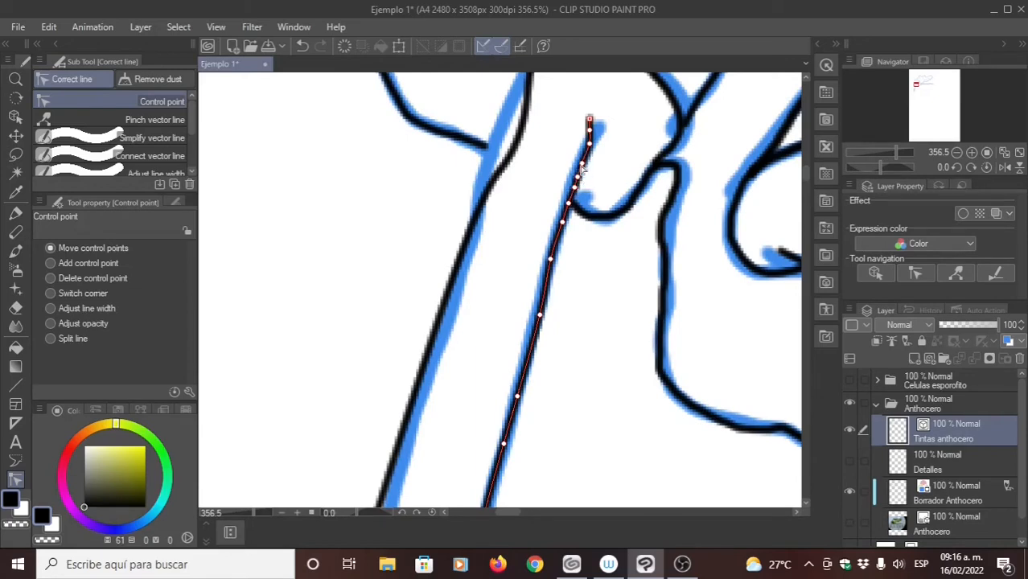
pyautogui.click(574, 207)
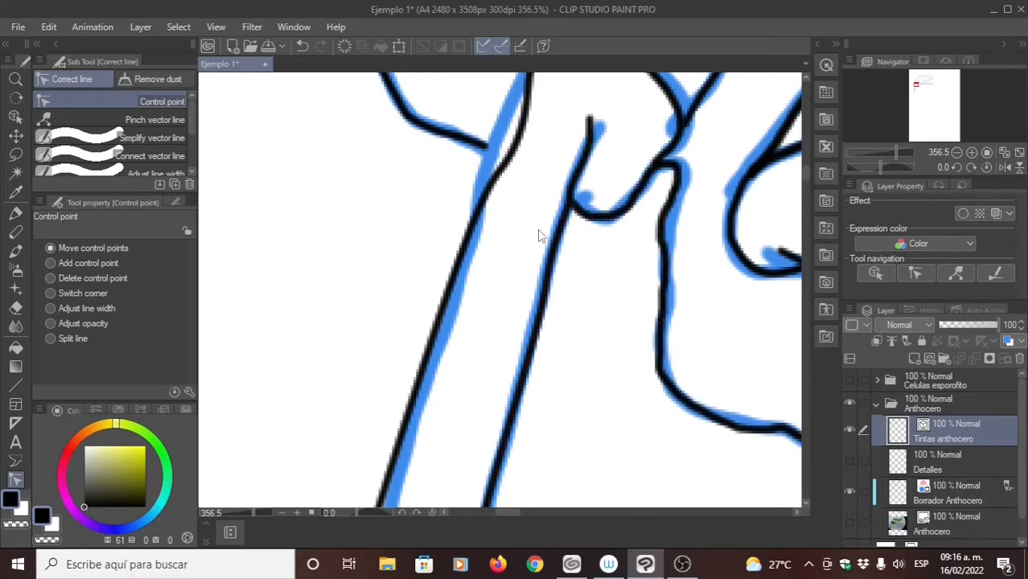
pyautogui.scroll(2, 542, 250)
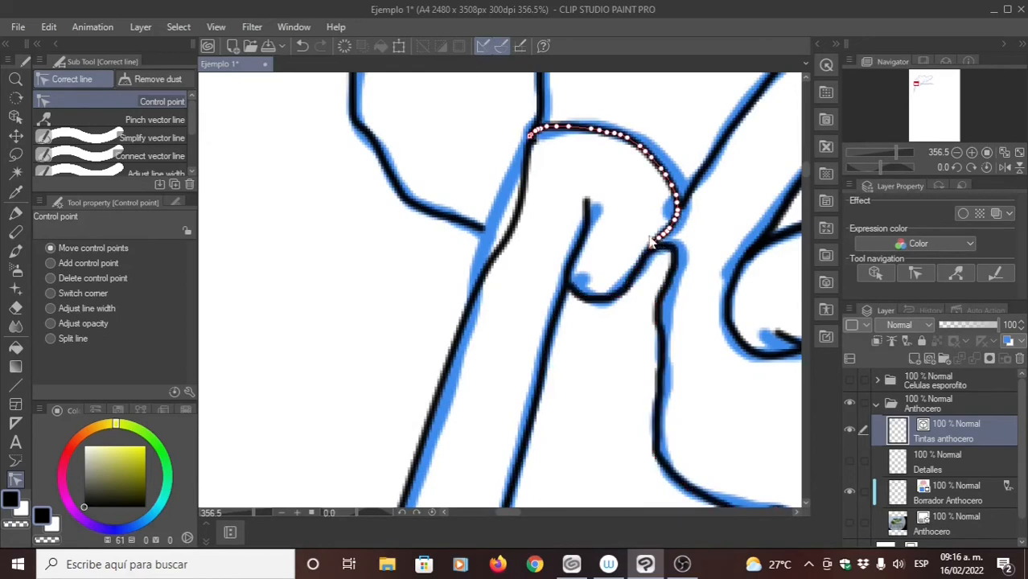
pyautogui.moveTo(586, 202); pyautogui.dragTo(603, 219)
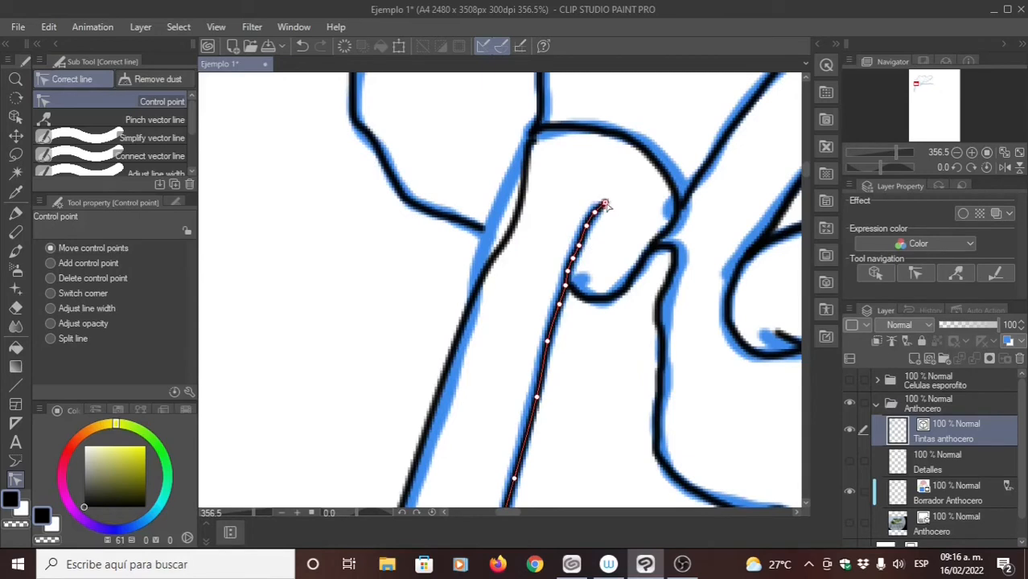
# - Move the uppermost control points of the downward sporophyte's left edge onto the draft just below the collar arc
pyautogui.moveTo(530, 147); pyautogui.dragTo(524, 147)
pyautogui.moveTo(519, 218); pyautogui.dragTo(497, 214)
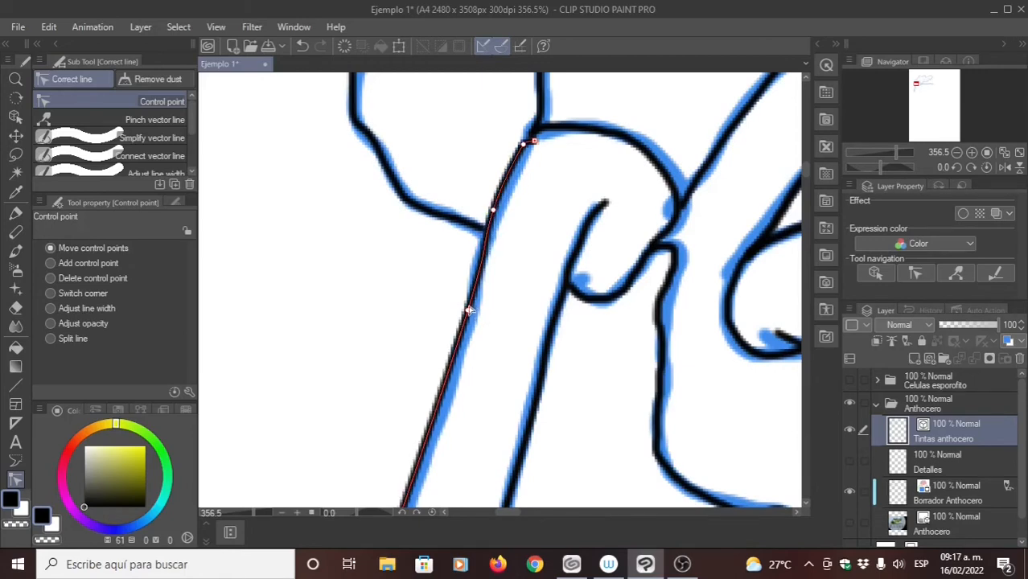
pyautogui.moveTo(469, 310); pyautogui.dragTo(483, 250)
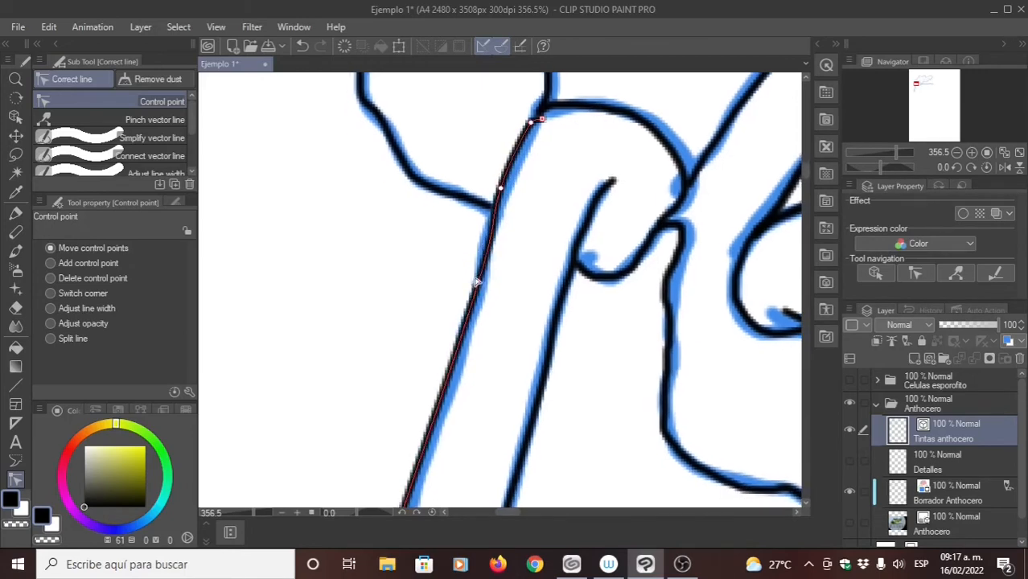
pyautogui.moveTo(483, 286); pyautogui.dragTo(485, 276)
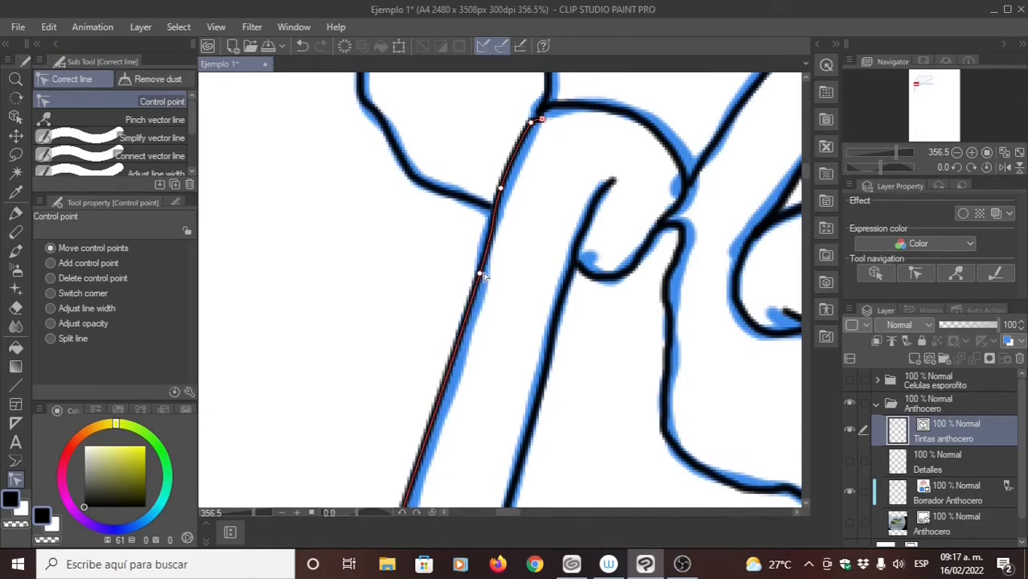
# - Move the control points along the middle stretch of the downward sporophyte's left edge onto the blue draft
pyautogui.moveTo(480, 314); pyautogui.dragTo(505, 206)
pyautogui.moveTo(467, 334); pyautogui.dragTo(494, 298)
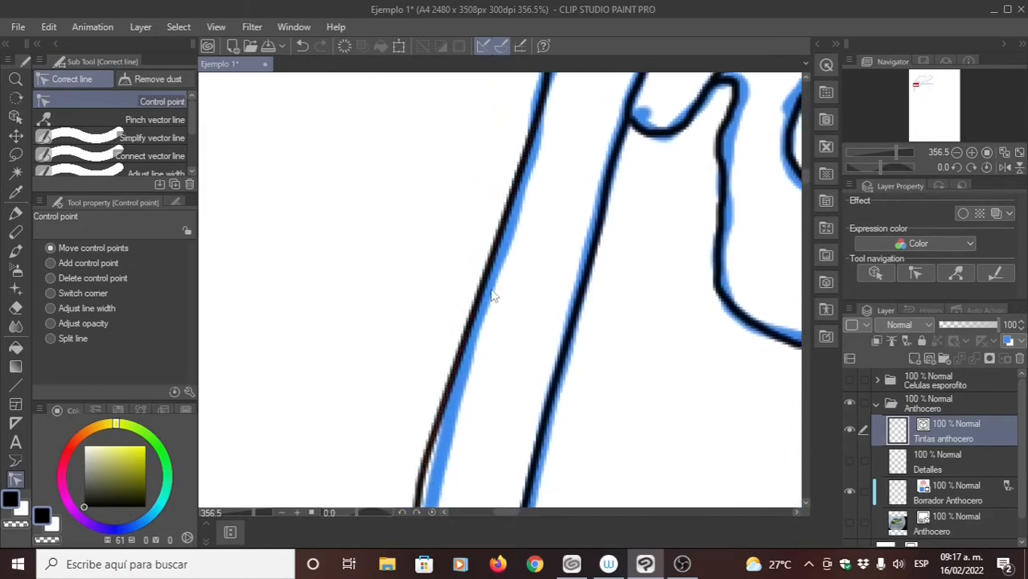
pyautogui.moveTo(432, 452); pyautogui.dragTo(483, 309)
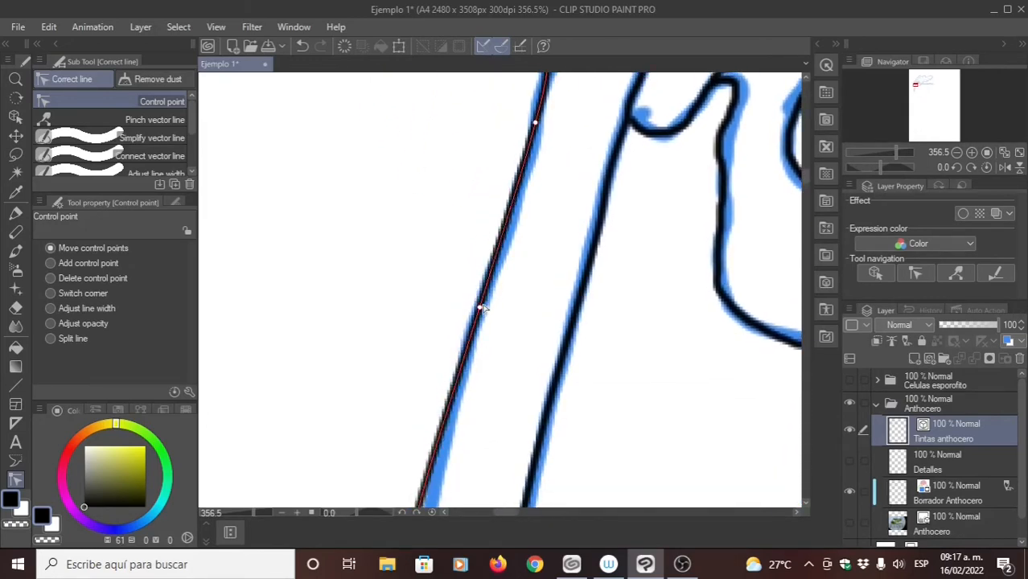
pyautogui.moveTo(456, 384); pyautogui.dragTo(489, 228)
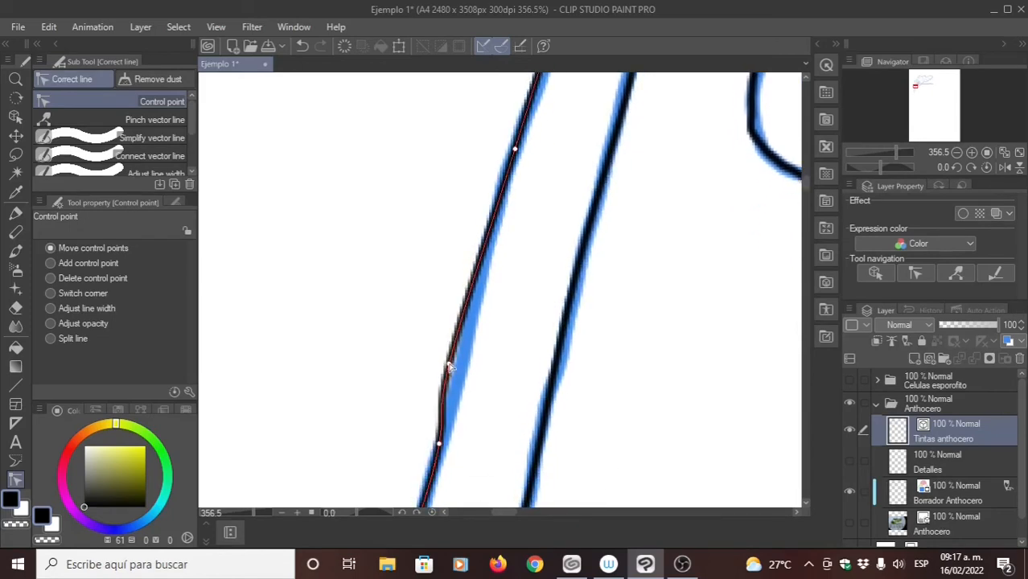
pyautogui.moveTo(448, 366); pyautogui.dragTo(490, 280)
pyautogui.moveTo(476, 383); pyautogui.dragTo(524, 204)
pyautogui.moveTo(495, 280); pyautogui.dragTo(497, 283)
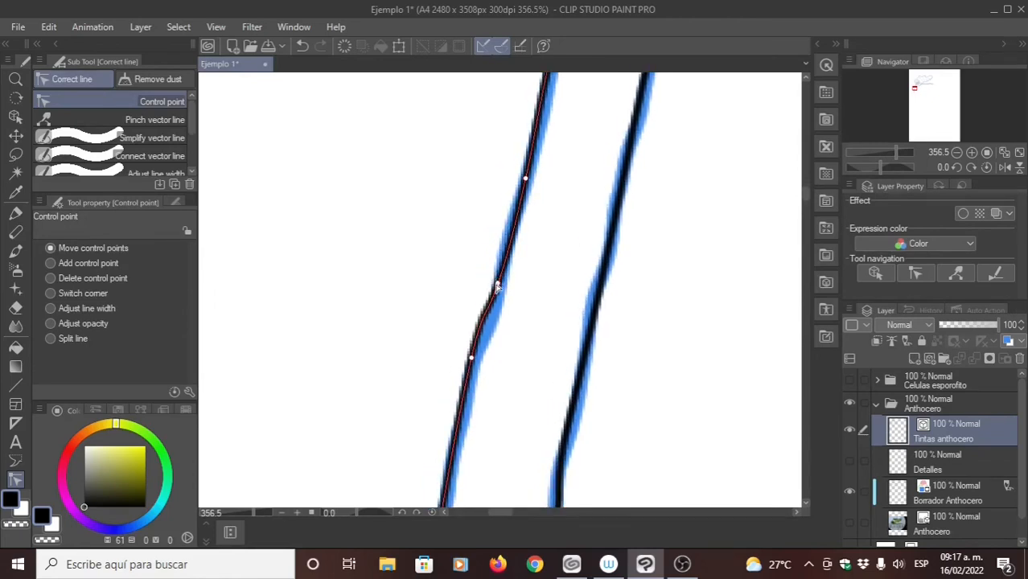
# - Adjust the lowest control points of the downward sporophyte's left edge to follow the draft down to its end
pyautogui.moveTo(472, 358); pyautogui.dragTo(493, 117)
pyautogui.moveTo(434, 366); pyautogui.dragTo(459, 232)
pyautogui.moveTo(446, 404); pyautogui.dragTo(468, 310)
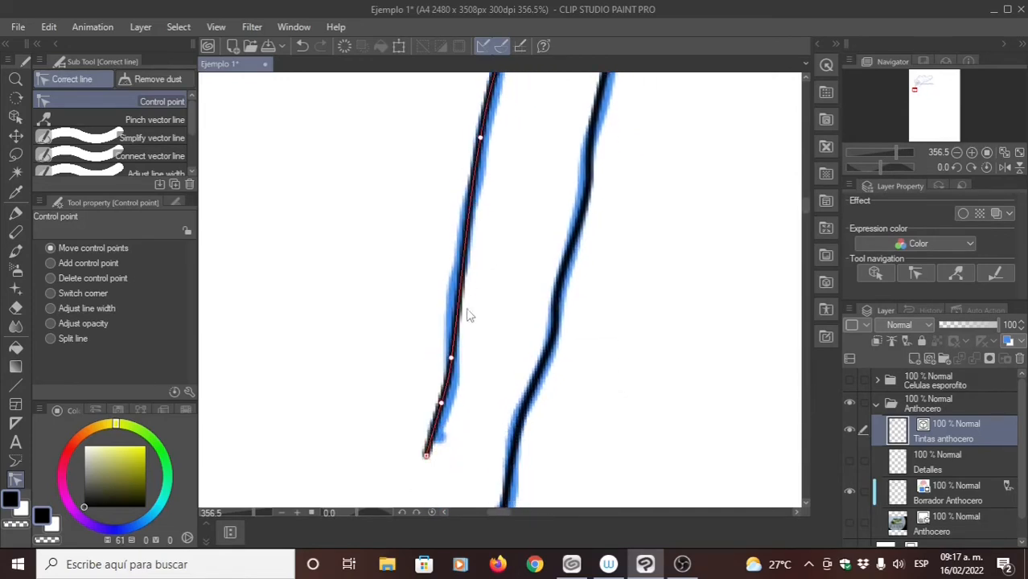
pyautogui.moveTo(452, 360); pyautogui.dragTo(453, 288)
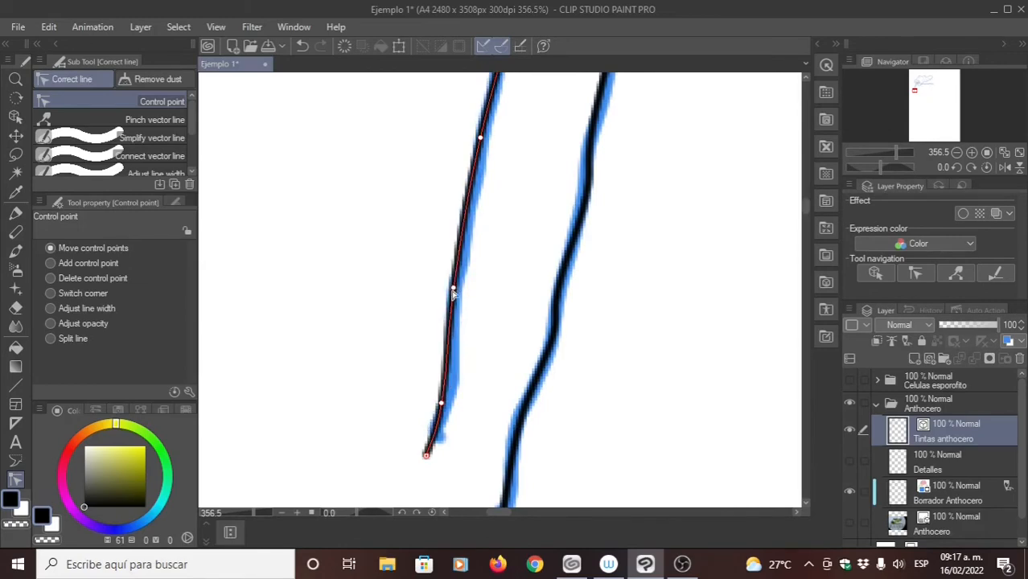
pyautogui.moveTo(442, 404); pyautogui.dragTo(448, 384)
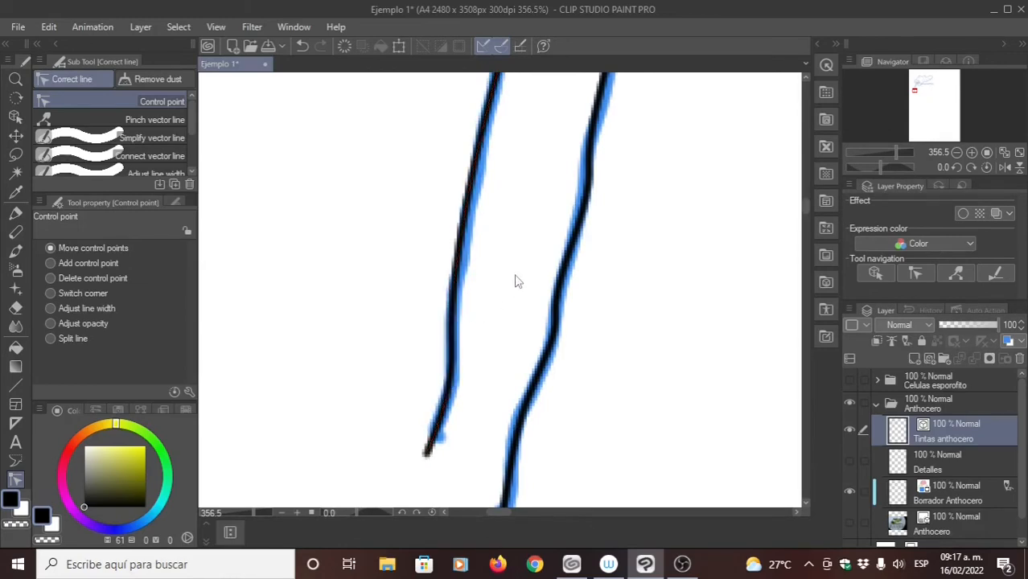
# - Show the Anthocero photo layer to compare the corrected outlines of the whole plant with the reference
pyautogui.scroll(-6, 672, 266)
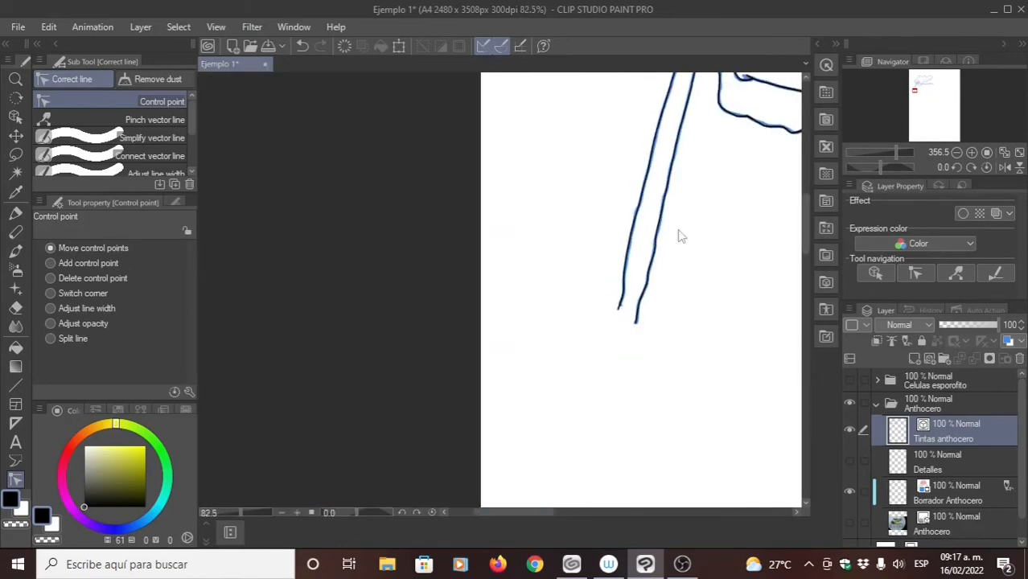
pyautogui.moveTo(716, 223)
pyautogui.mouseDown()
pyautogui.moveTo(650, 280)
pyautogui.moveTo(593, 269)
pyautogui.mouseUp()
pyautogui.moveTo(681, 221)
pyautogui.mouseDown()
pyautogui.moveTo(653, 309)
pyautogui.moveTo(664, 335)
pyautogui.mouseUp()
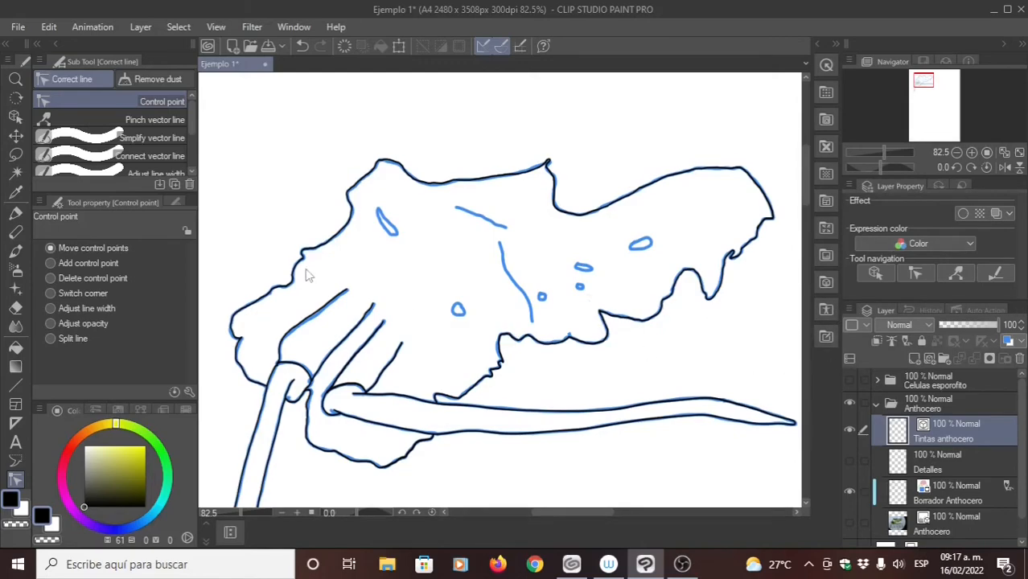
pyautogui.scroll(-2, 346, 242)
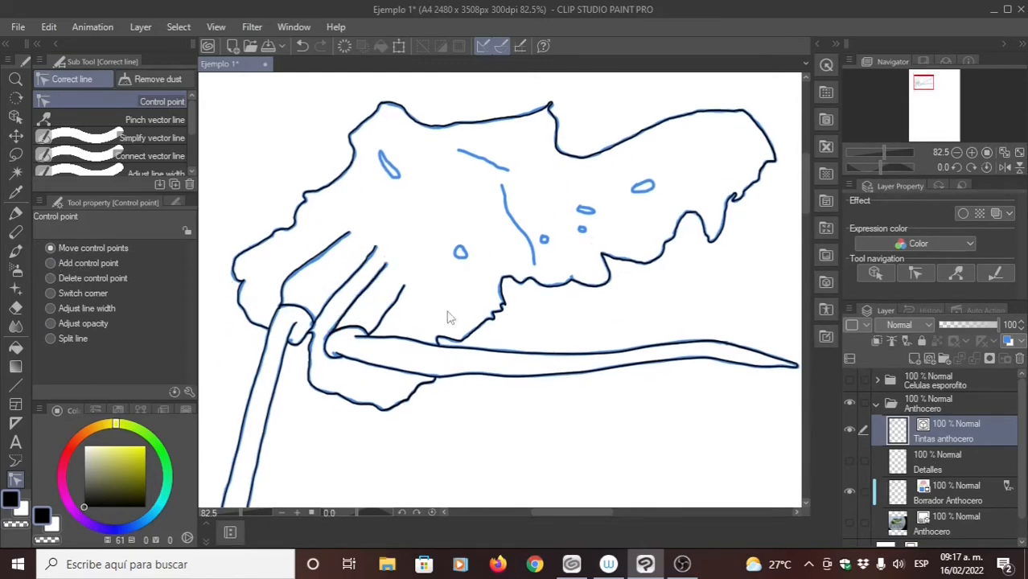
pyautogui.click(848, 520)
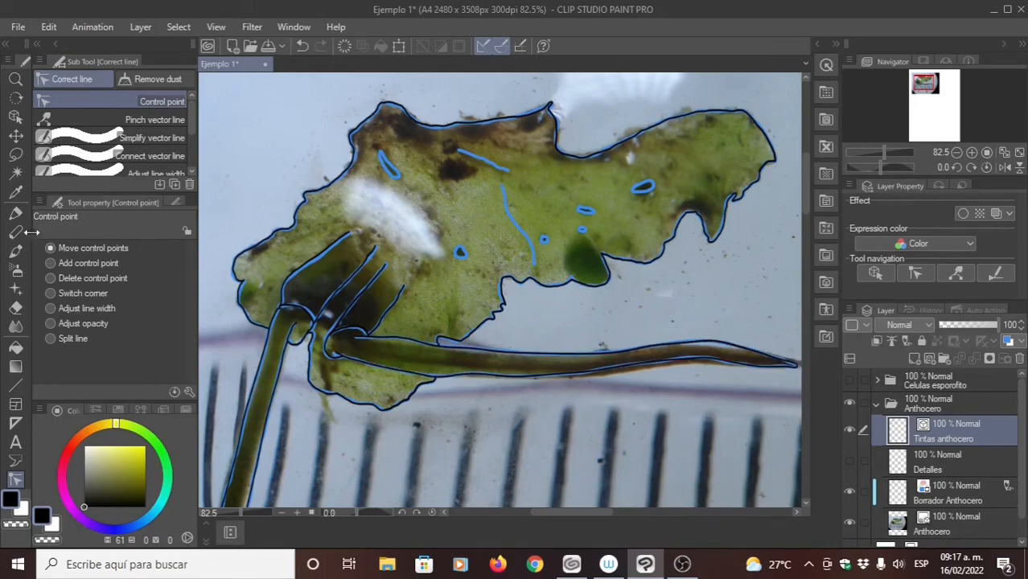
# - Select the Adjust line width correction tool in Thicken mode and check the extra setting of its Narrow mode
pyautogui.click(15, 212)
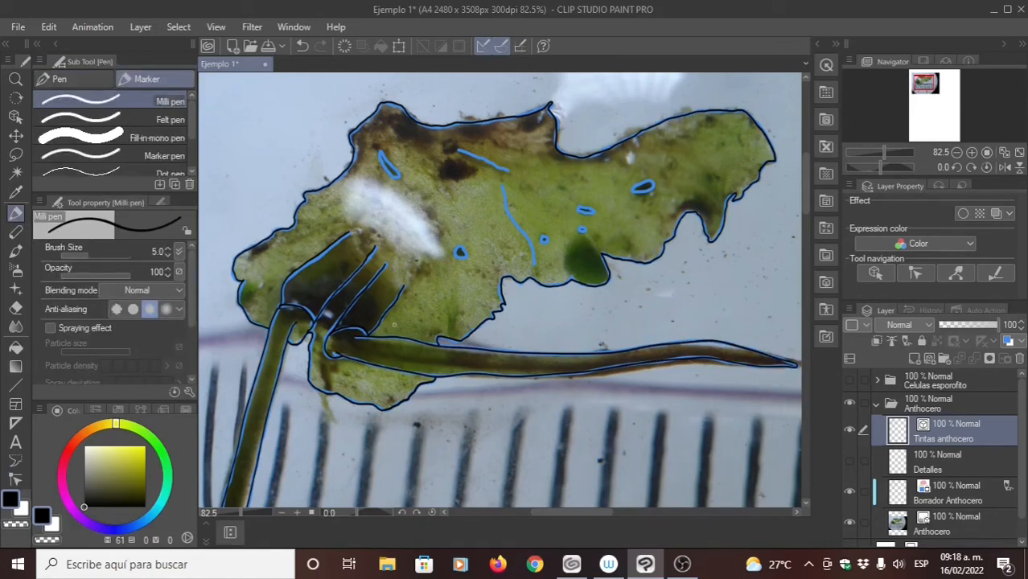
pyautogui.click(16, 480)
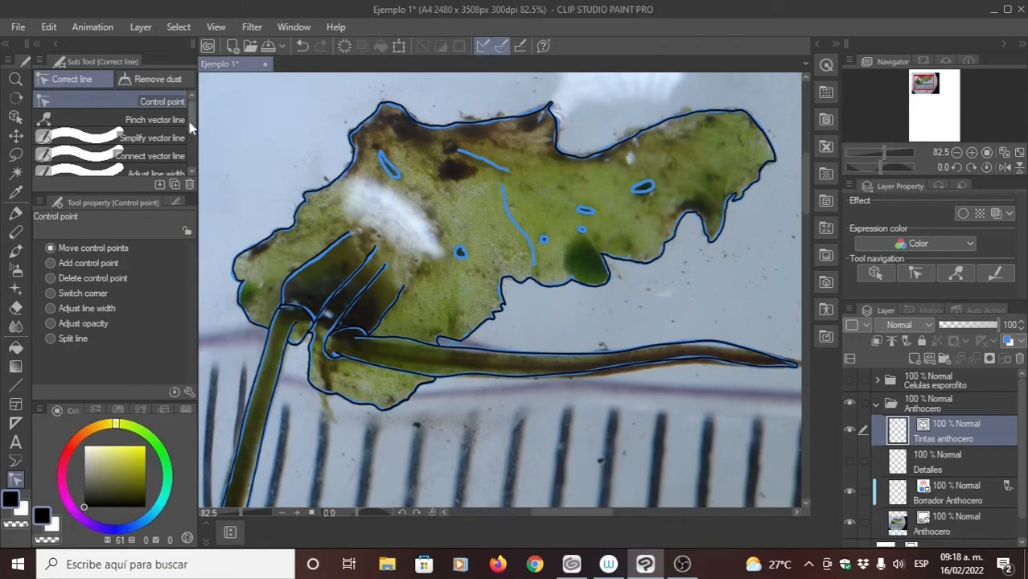
pyautogui.moveTo(189, 121); pyautogui.dragTo(191, 163)
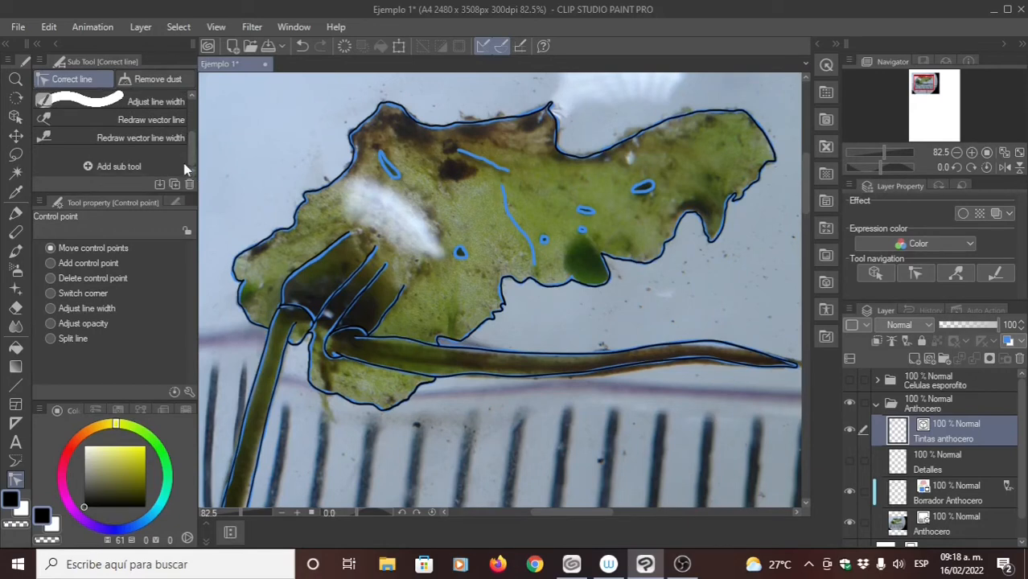
pyautogui.moveTo(193, 158); pyautogui.dragTo(191, 132)
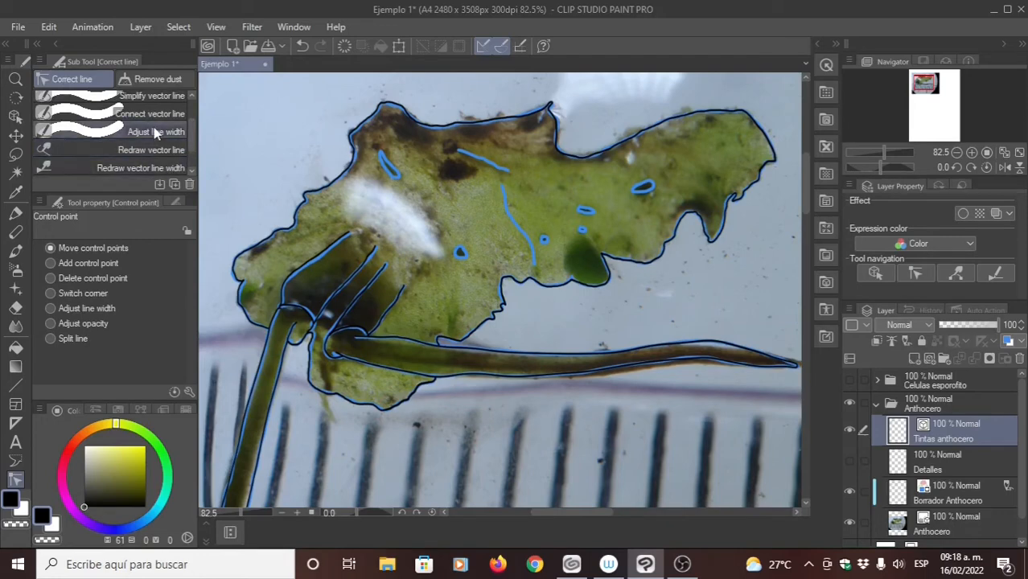
pyautogui.click(151, 134)
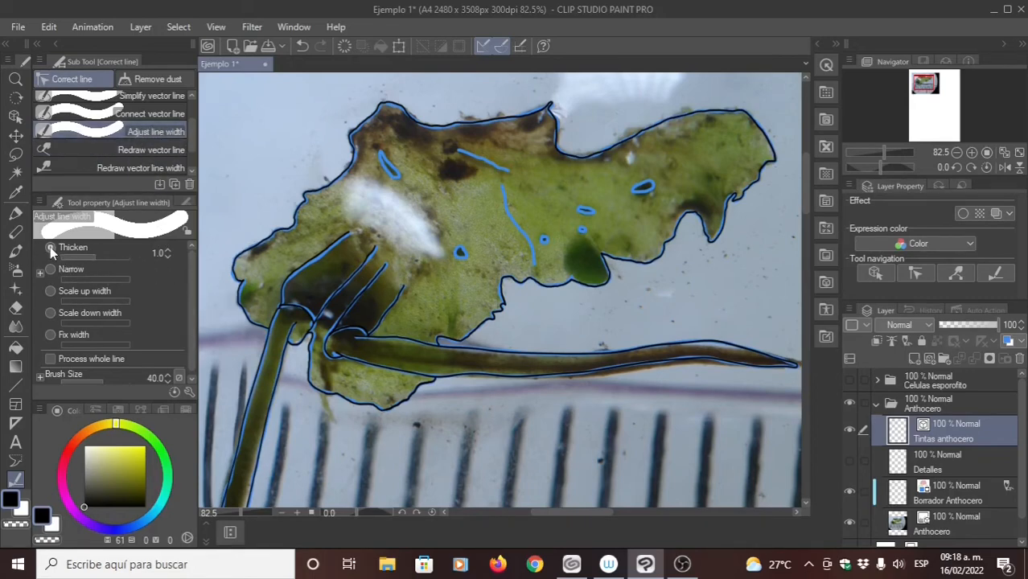
pyautogui.click(51, 271)
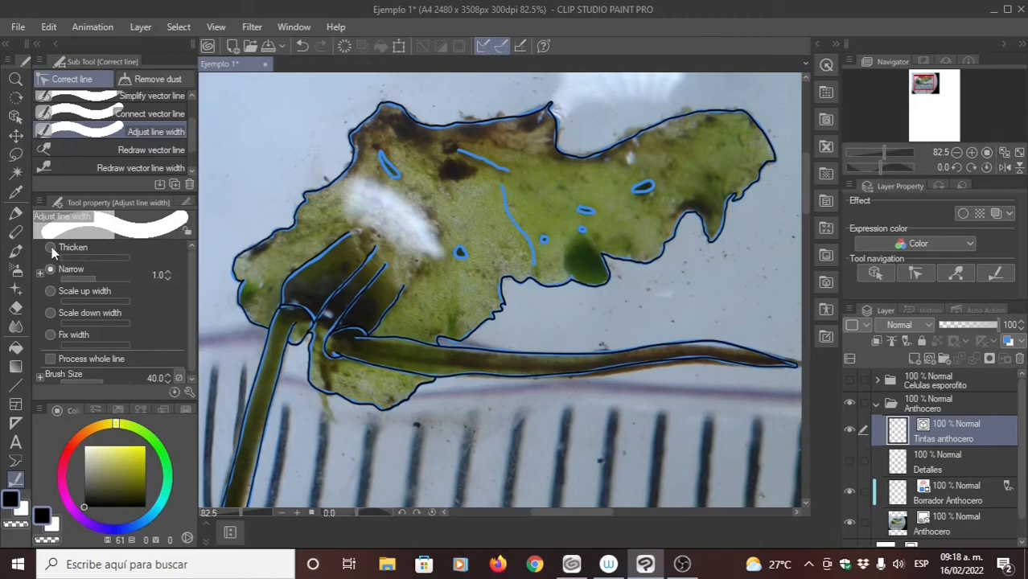
pyautogui.click(41, 273)
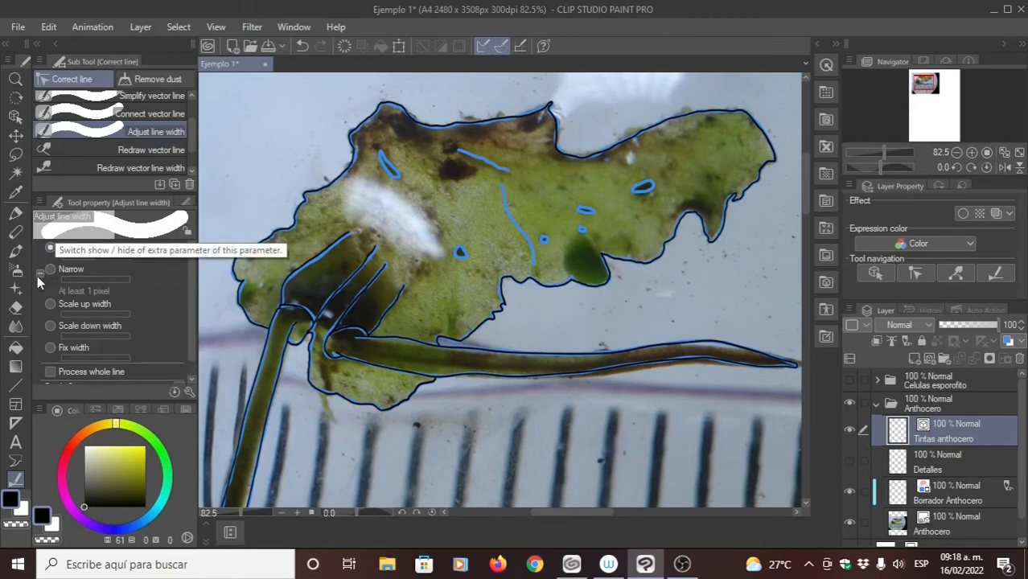
pyautogui.click(37, 275)
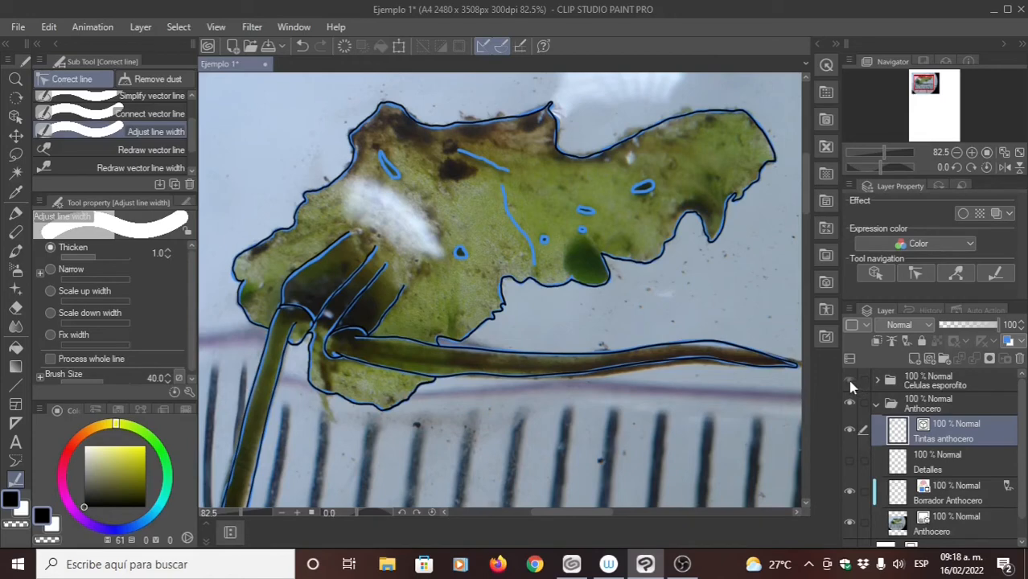
# - Display the Celulas esporofito folder instead of the Anthocero folder and select its Tintas celulas layer
pyautogui.click(731, 513)
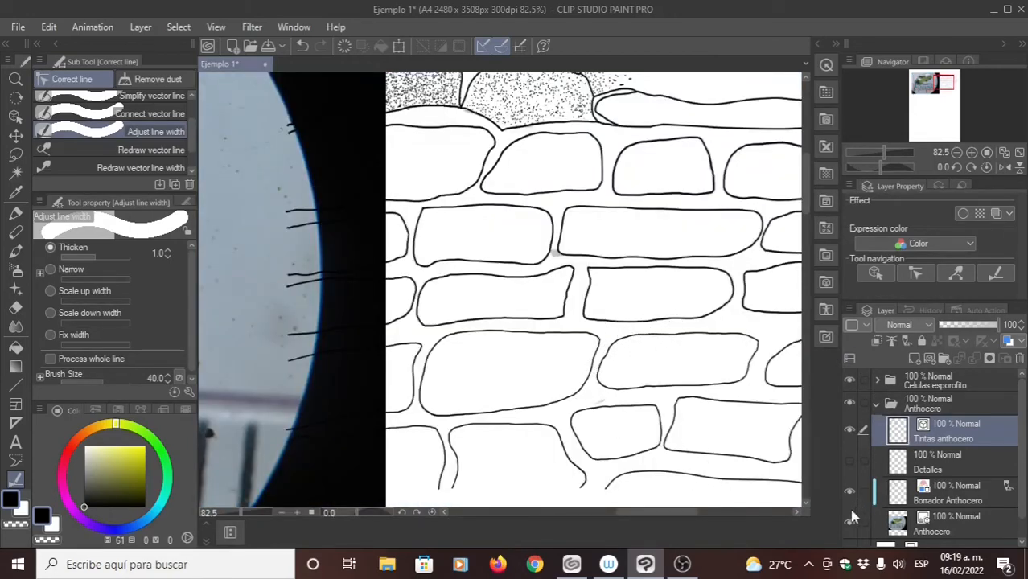
pyautogui.click(879, 381)
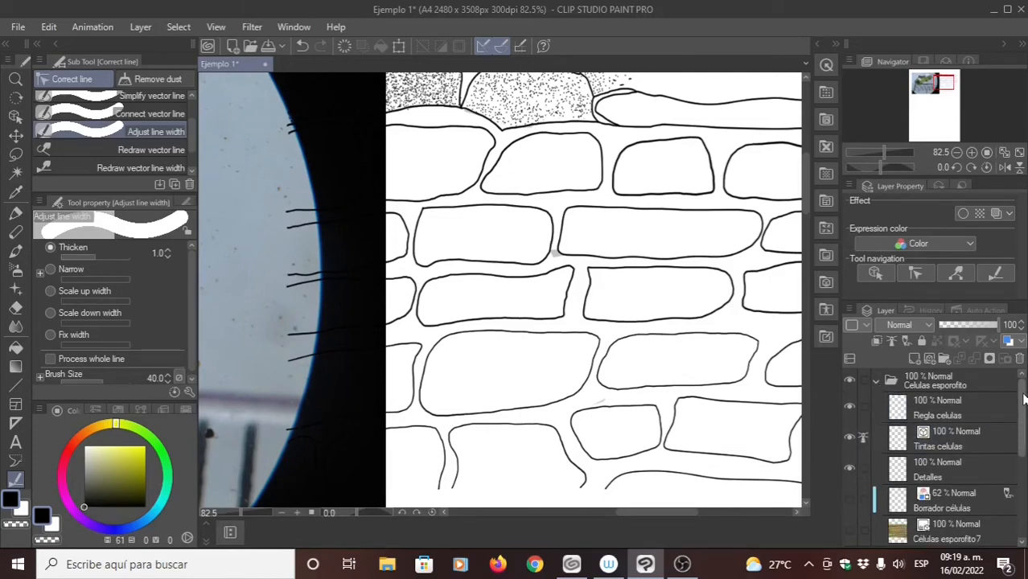
pyautogui.moveTo(1023, 403); pyautogui.dragTo(995, 439)
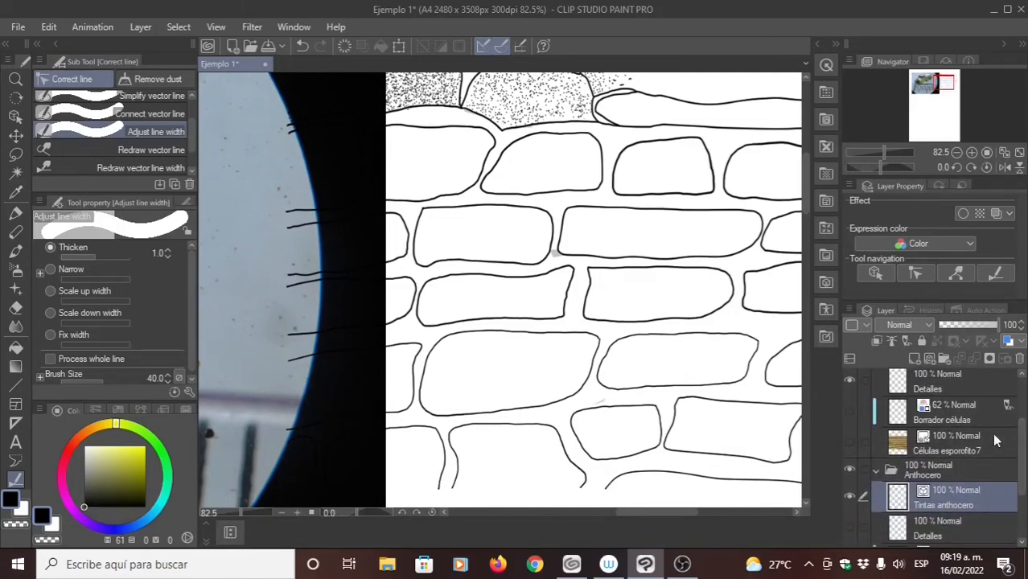
pyautogui.click(850, 469)
pyautogui.moveTo(484, 312); pyautogui.dragTo(412, 266)
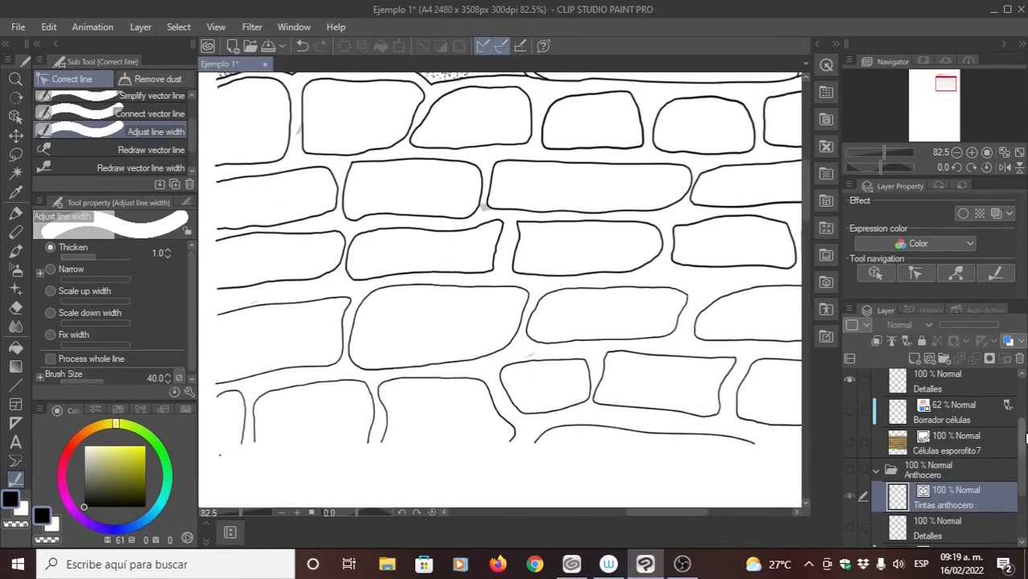
pyautogui.moveTo(1022, 436); pyautogui.dragTo(1010, 391)
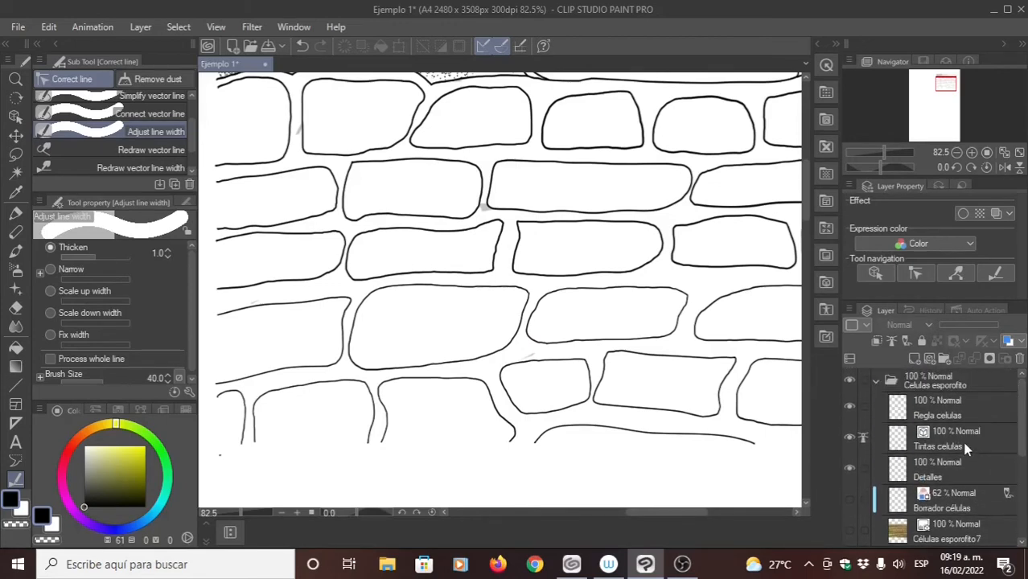
pyautogui.click(967, 449)
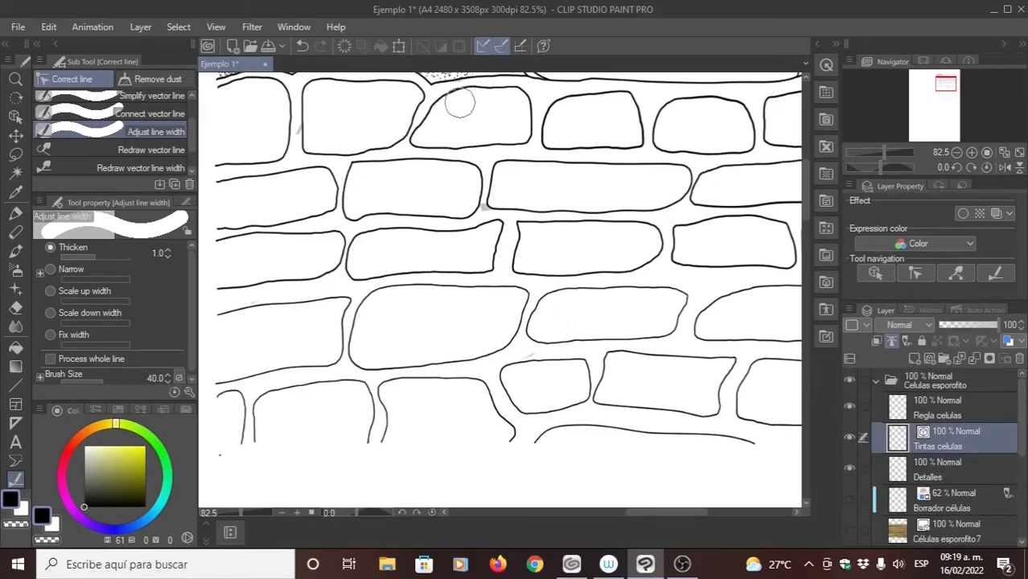
# - Erase the stray grey smudge between the cells on the Detalles layer with the Hard eraser
pyautogui.moveTo(507, 279); pyautogui.dragTo(400, 272)
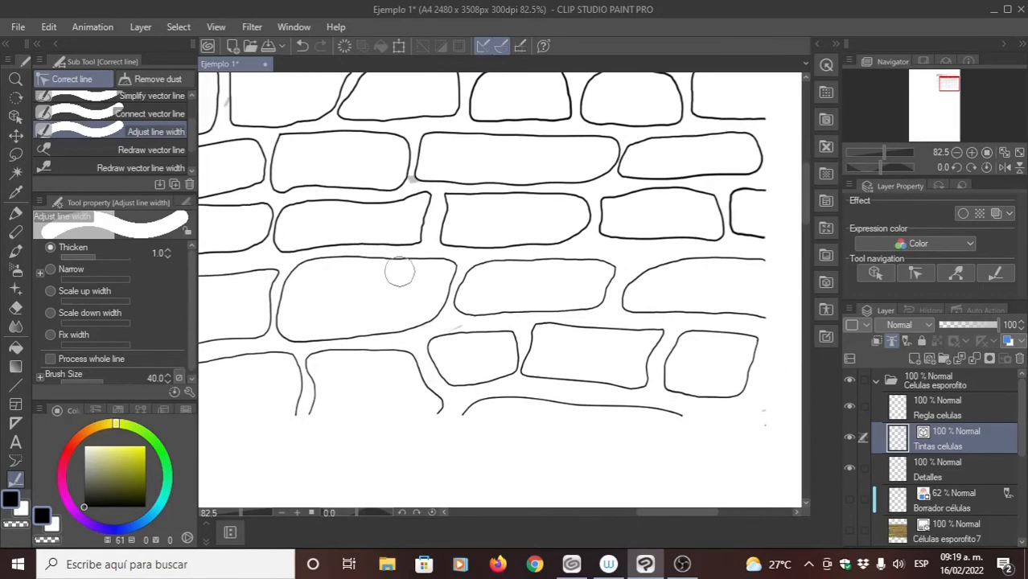
pyautogui.click(49, 247)
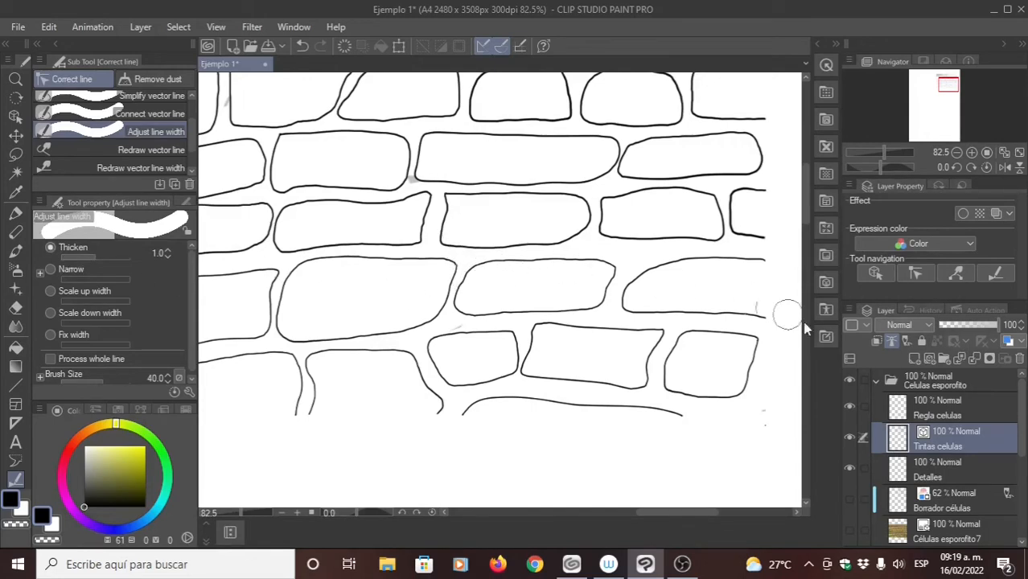
pyautogui.click(945, 473)
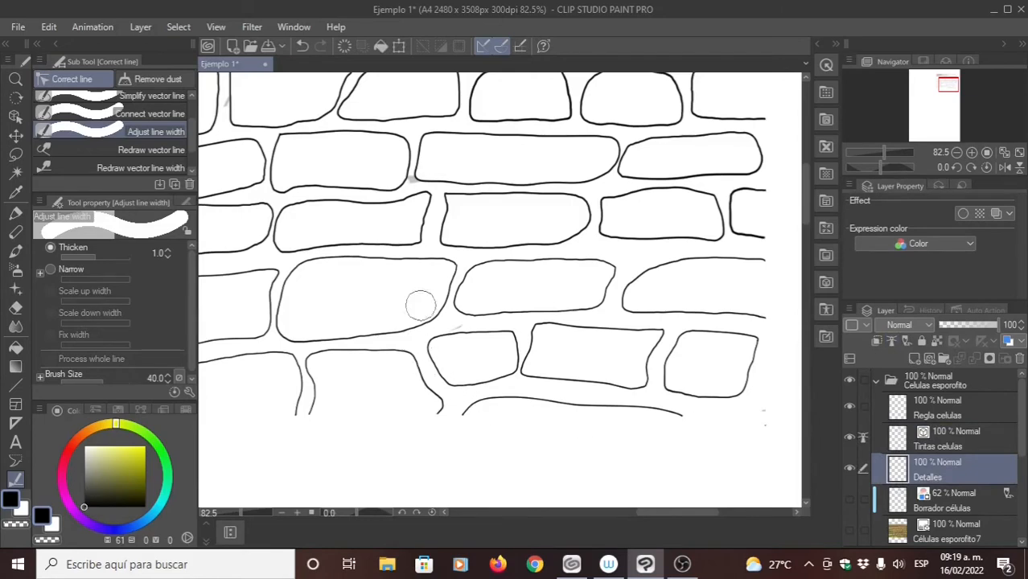
pyautogui.press('e')
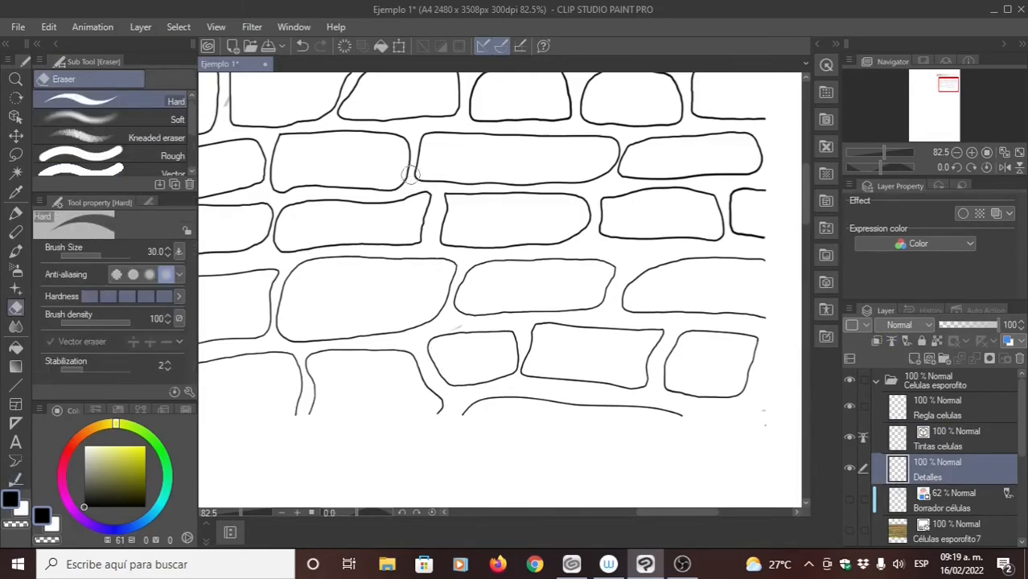
# - Thicken the cell outlines in the second-lowest row of the Tintas celulas layer by 1.0 with Adjust line width, working from the rightmost cell leftward
pyautogui.click(961, 430)
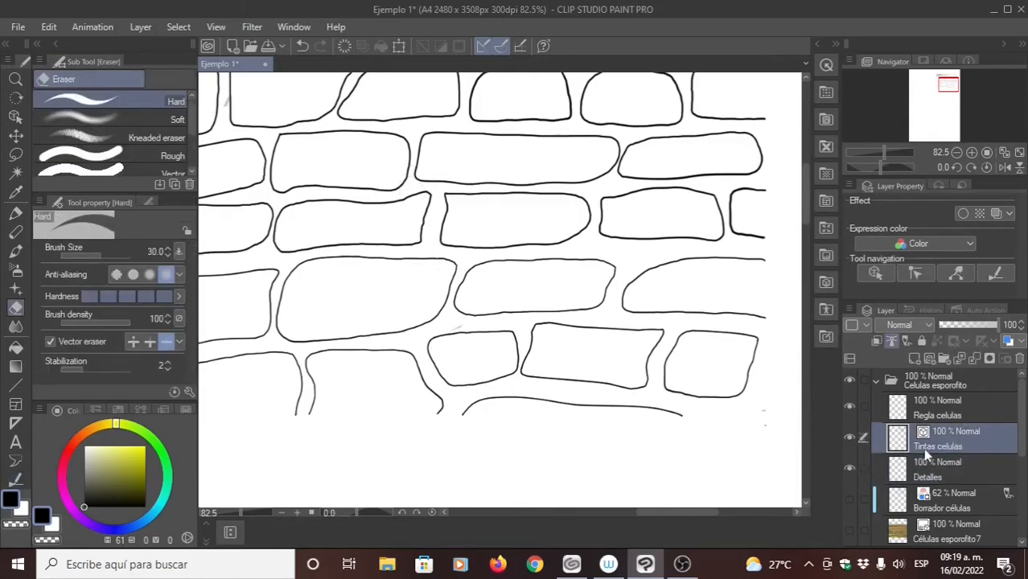
pyautogui.press('p')
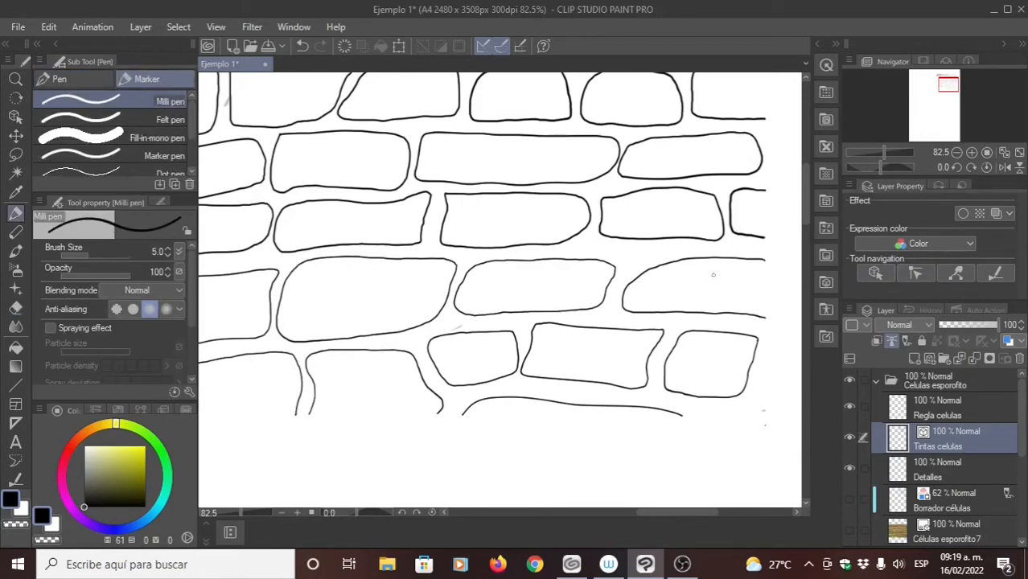
pyautogui.click(15, 481)
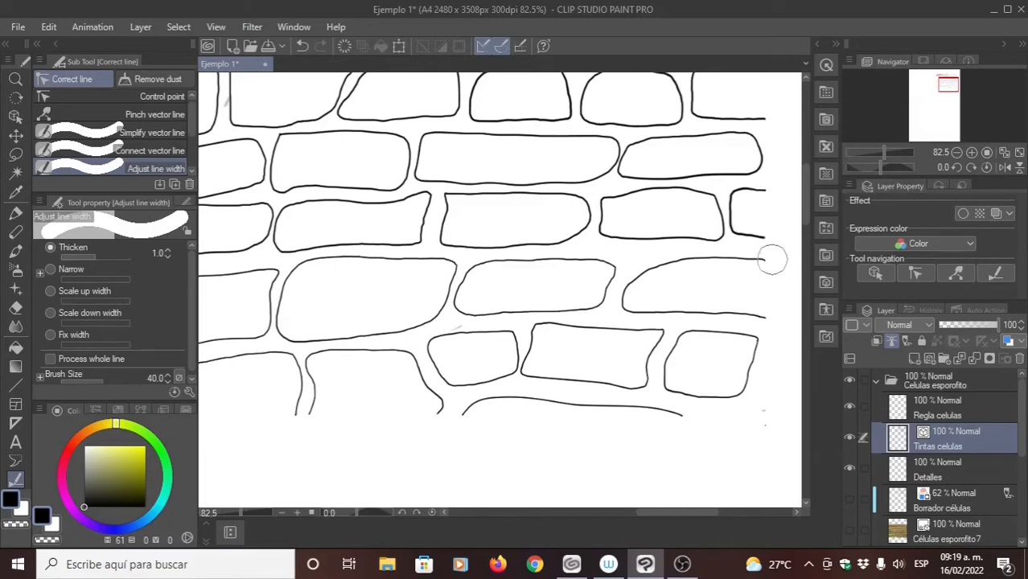
pyautogui.moveTo(771, 261)
pyautogui.mouseDown()
pyautogui.moveTo(645, 273)
pyautogui.moveTo(633, 301)
pyautogui.moveTo(709, 301)
pyautogui.moveTo(769, 319)
pyautogui.mouseUp()
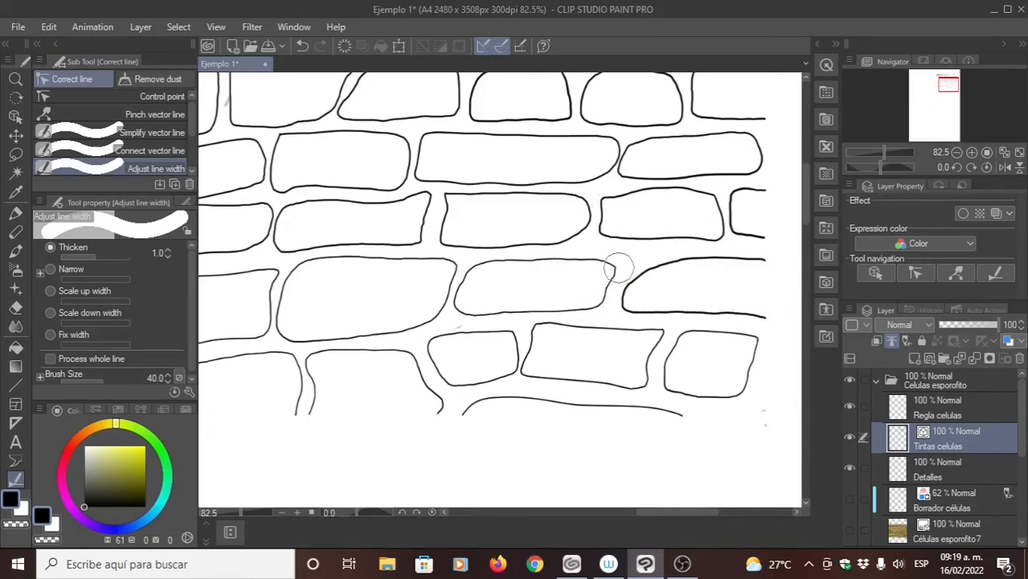
pyautogui.moveTo(618, 268)
pyautogui.mouseDown()
pyautogui.moveTo(535, 262)
pyautogui.moveTo(453, 279)
pyautogui.moveTo(471, 275)
pyautogui.moveTo(459, 303)
pyautogui.moveTo(495, 309)
pyautogui.moveTo(585, 304)
pyautogui.moveTo(618, 268)
pyautogui.mouseUp()
pyautogui.moveTo(511, 316)
pyautogui.mouseDown()
pyautogui.moveTo(547, 307)
pyautogui.moveTo(568, 277)
pyautogui.mouseUp()
pyautogui.moveTo(489, 224)
pyautogui.mouseDown()
pyautogui.moveTo(408, 221)
pyautogui.moveTo(359, 234)
pyautogui.moveTo(344, 288)
pyautogui.moveTo(400, 298)
pyautogui.moveTo(489, 280)
pyautogui.mouseUp()
pyautogui.moveTo(394, 293); pyautogui.dragTo(439, 286)
# - Enable Process whole line and thicken the complete outlines of the cells at the drawing's lower left, after undoing the partial thickening
pyautogui.scroll(5, 383, 322)
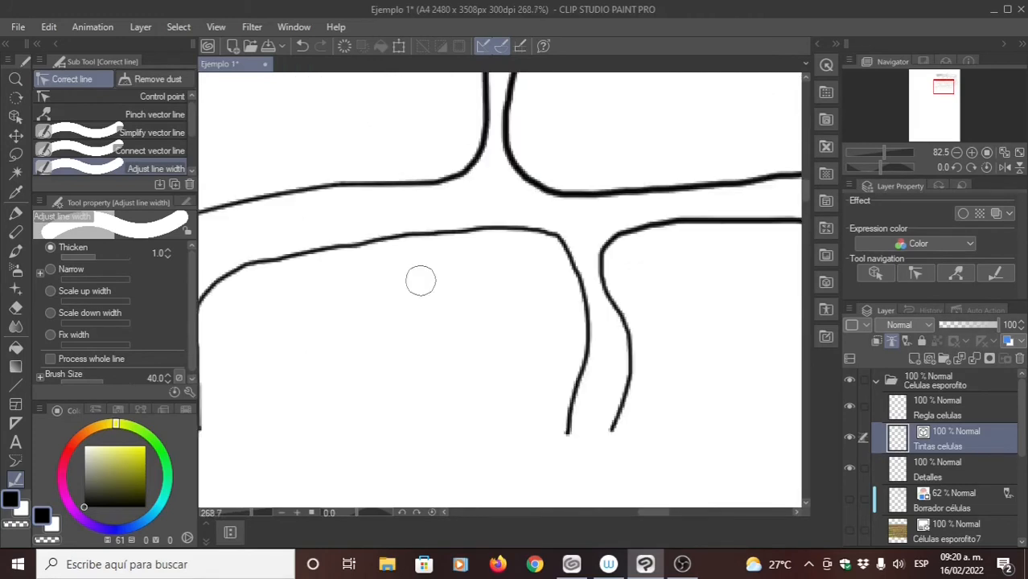
pyautogui.moveTo(340, 226)
pyautogui.mouseDown()
pyautogui.moveTo(405, 348)
pyautogui.moveTo(494, 279)
pyautogui.mouseUp()
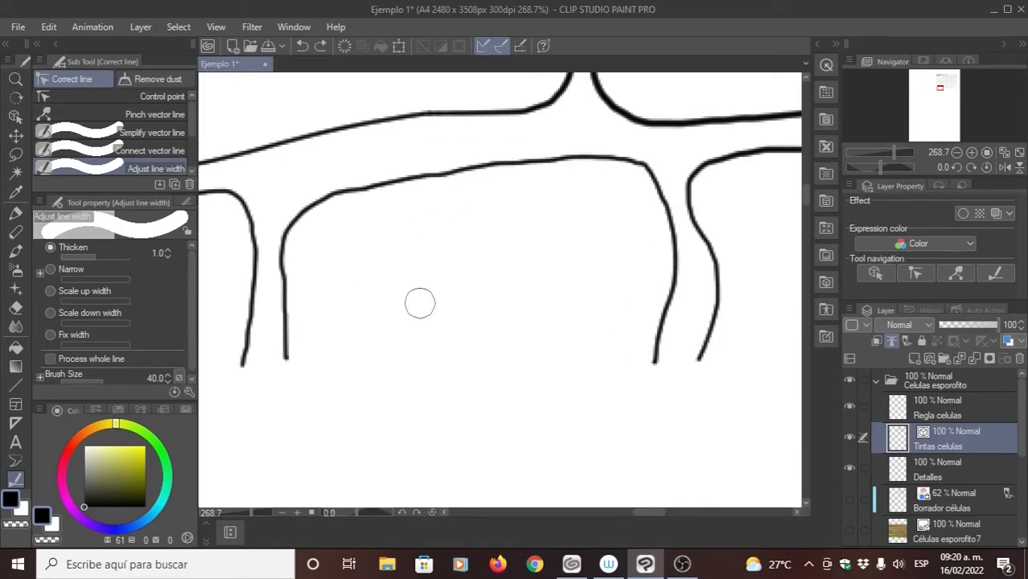
pyautogui.hotkey('ctrl', 'z')
pyautogui.click(50, 360)
pyautogui.moveTo(374, 169); pyautogui.dragTo(418, 210)
pyautogui.moveTo(394, 283); pyautogui.dragTo(510, 279)
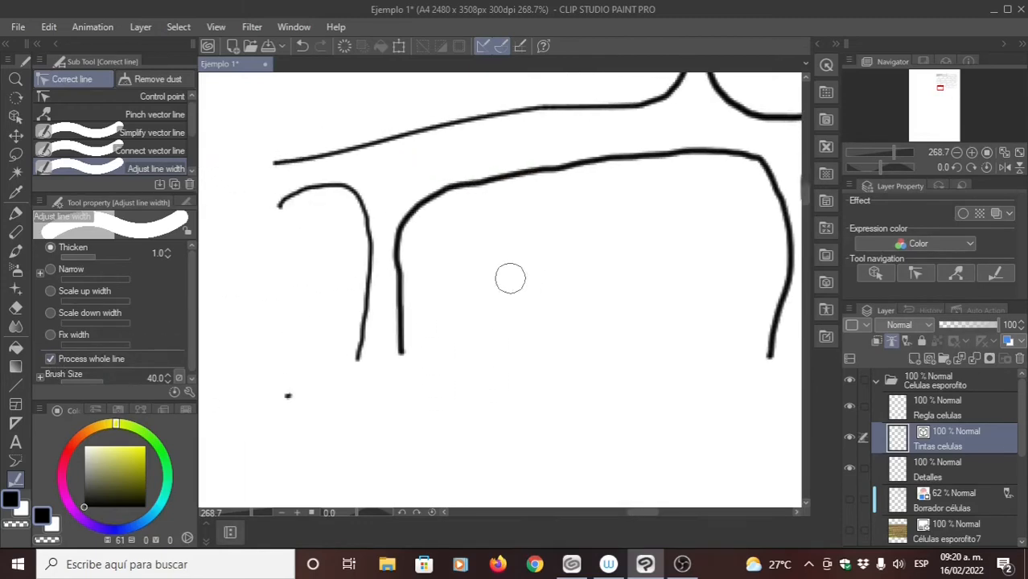
pyautogui.moveTo(362, 185); pyautogui.dragTo(346, 216)
pyautogui.moveTo(401, 282); pyautogui.dragTo(379, 368)
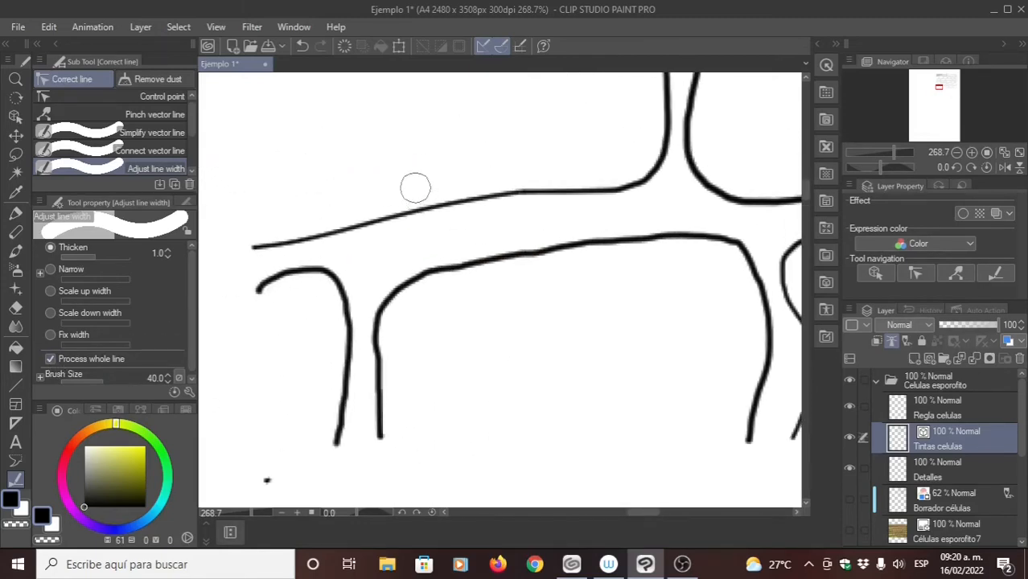
pyautogui.moveTo(416, 190)
pyautogui.mouseDown()
pyautogui.moveTo(435, 226)
pyautogui.moveTo(363, 203)
pyautogui.mouseUp()
pyautogui.moveTo(430, 160); pyautogui.dragTo(397, 255)
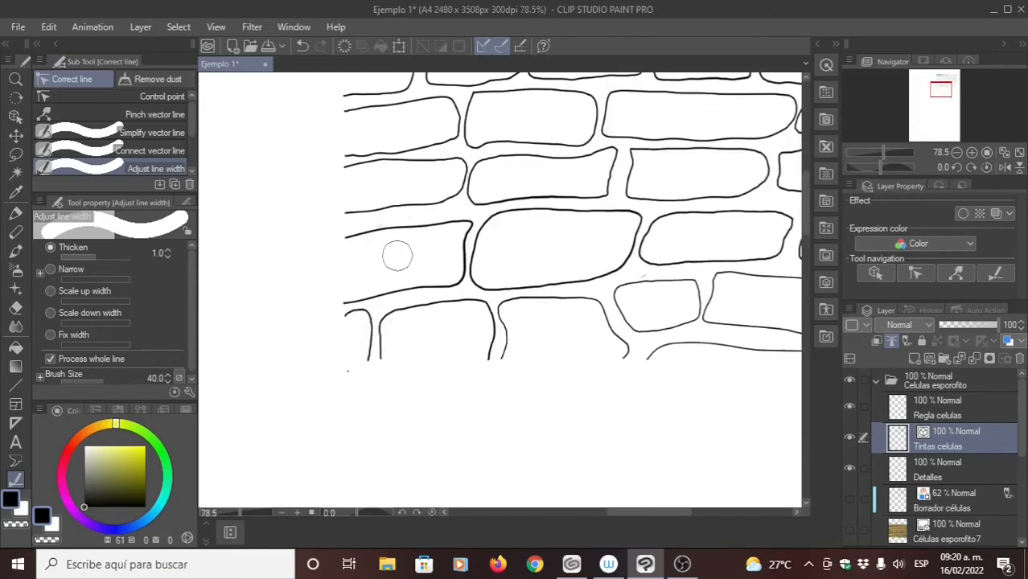
# - Thicken the whole outlines of the remaining thin cells along the bottom row and compare the line weights across the drawing
pyautogui.moveTo(441, 190); pyautogui.dragTo(409, 205)
pyautogui.moveTo(518, 285)
pyautogui.mouseDown()
pyautogui.moveTo(436, 271)
pyautogui.moveTo(492, 299)
pyautogui.moveTo(555, 283)
pyautogui.mouseUp()
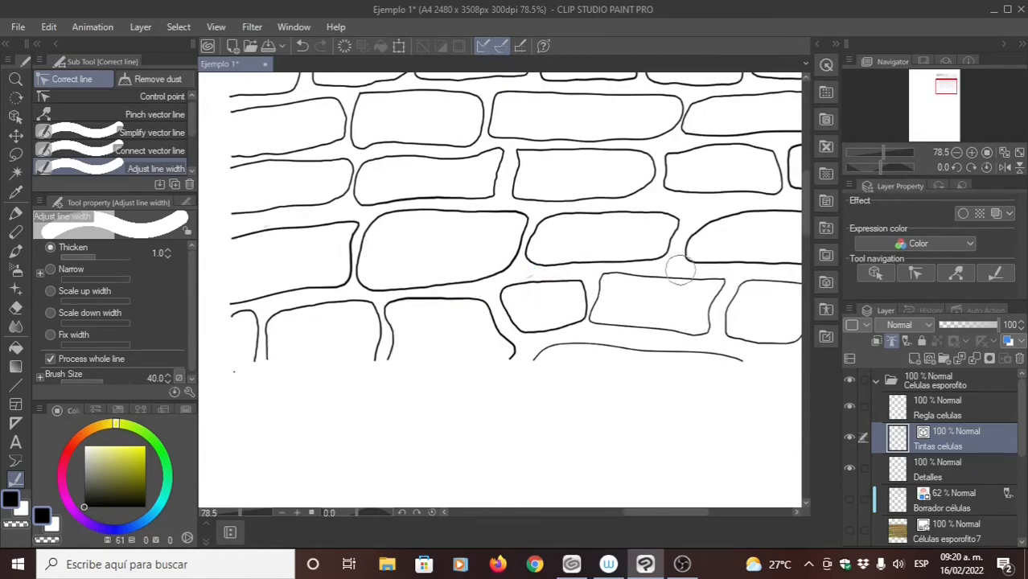
pyautogui.moveTo(679, 271); pyautogui.dragTo(674, 283)
pyautogui.moveTo(652, 330); pyautogui.dragTo(622, 291)
pyautogui.moveTo(650, 327); pyautogui.dragTo(644, 315)
pyautogui.moveTo(765, 296); pyautogui.dragTo(764, 309)
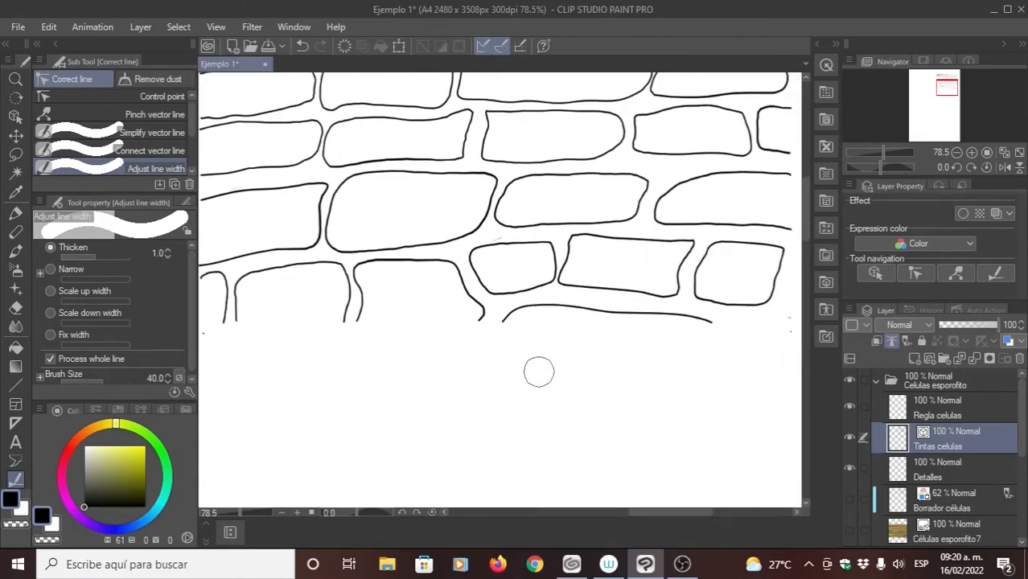
pyautogui.moveTo(449, 204)
pyautogui.mouseDown()
pyautogui.moveTo(489, 255)
pyautogui.moveTo(438, 272)
pyautogui.mouseUp()
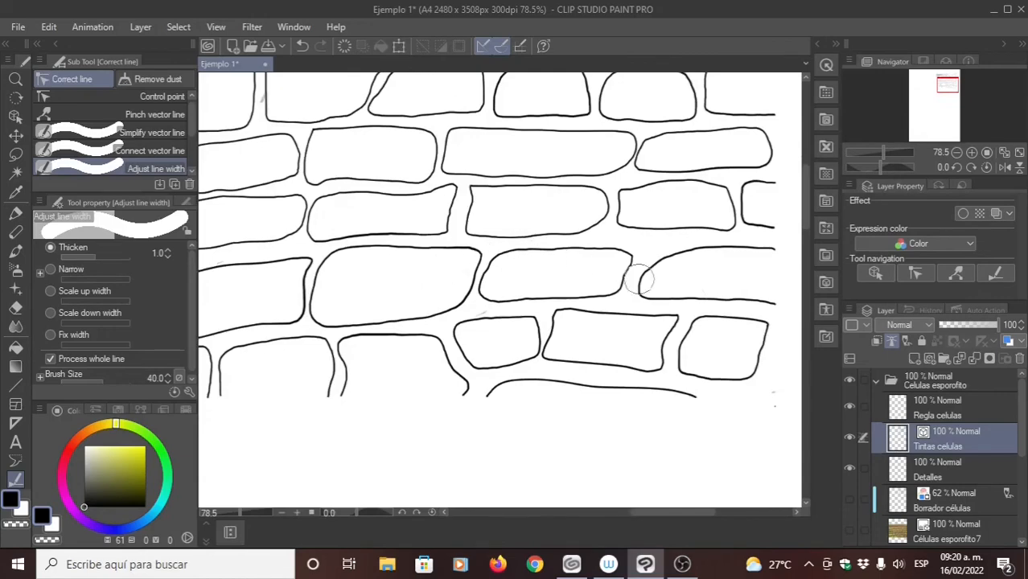
pyautogui.moveTo(460, 229); pyautogui.dragTo(506, 259)
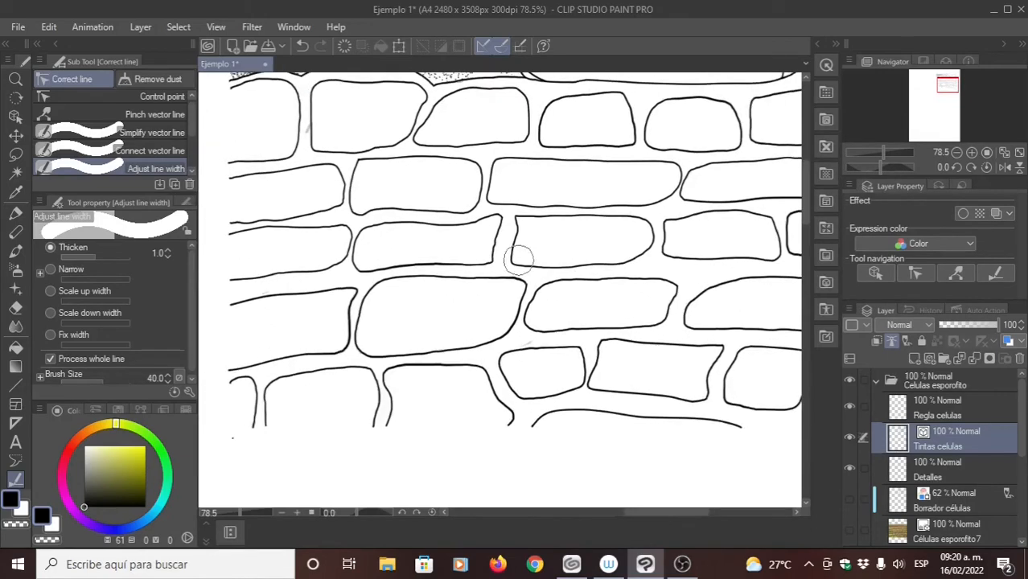
# - Display the Anthocero folder instead of Celulas esporofito, select its Tintas anthocero layer and hide the Anthocero photo
pyautogui.click(876, 382)
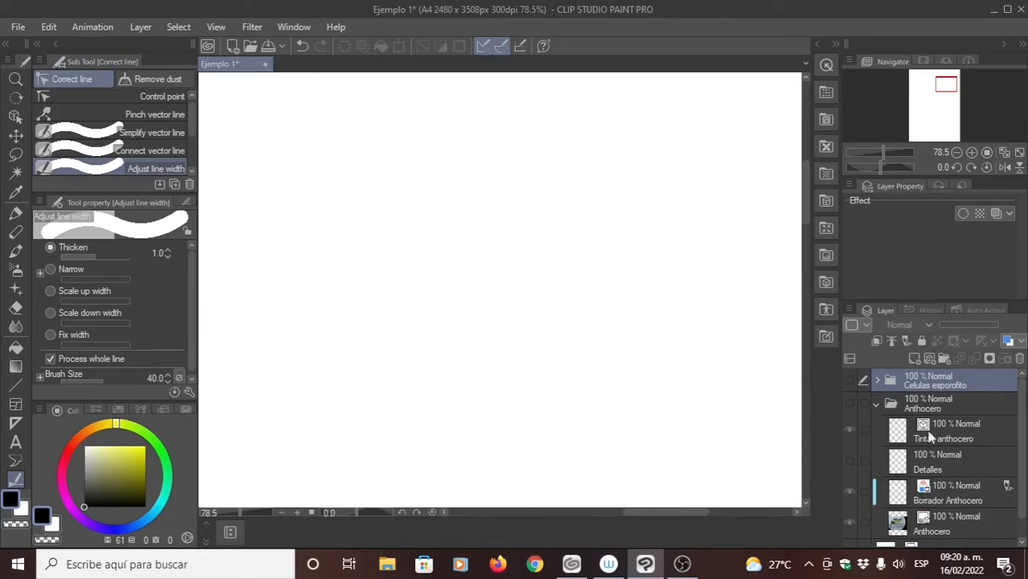
pyautogui.click(850, 403)
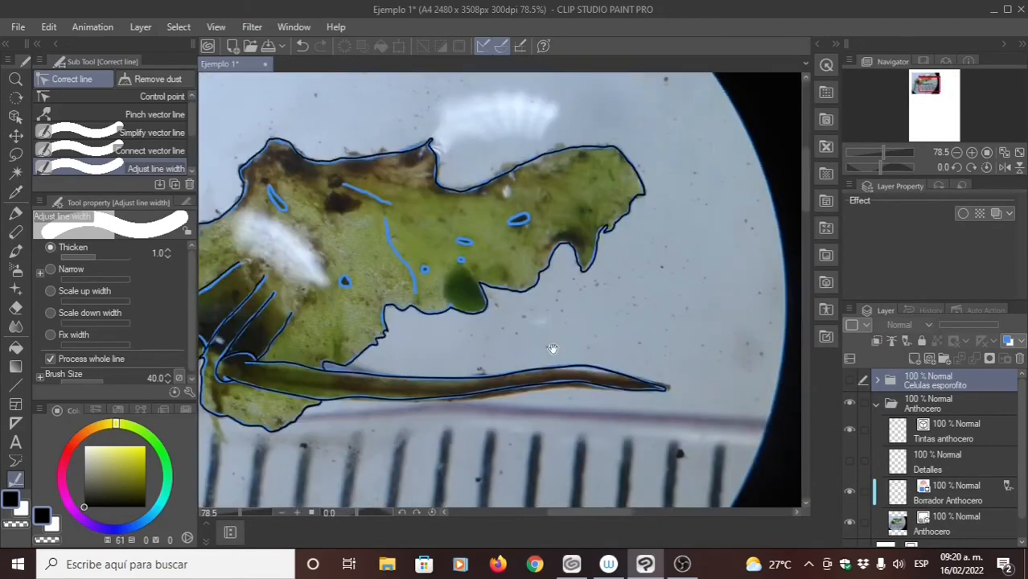
pyautogui.moveTo(552, 348); pyautogui.dragTo(557, 356)
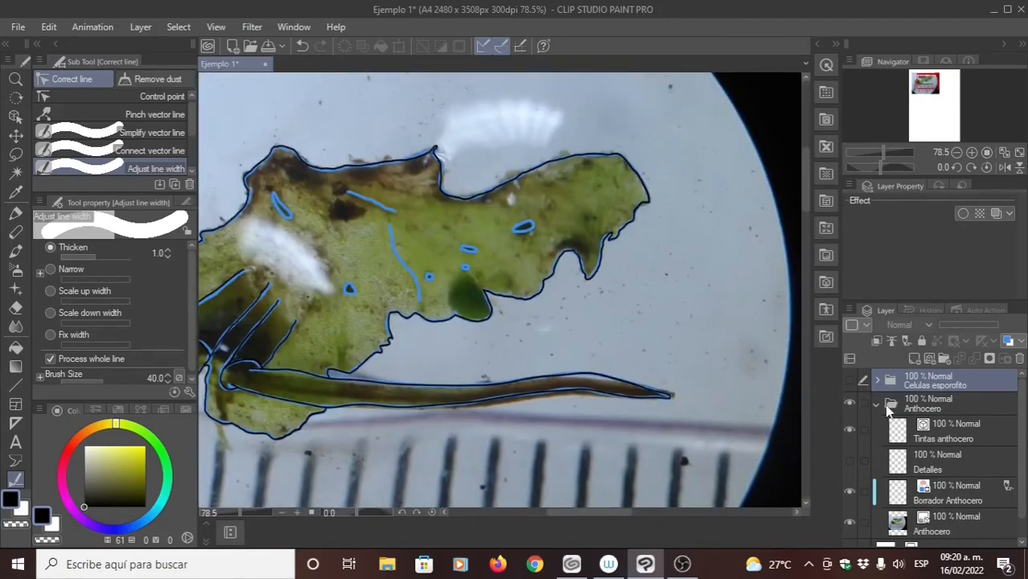
pyautogui.click(963, 437)
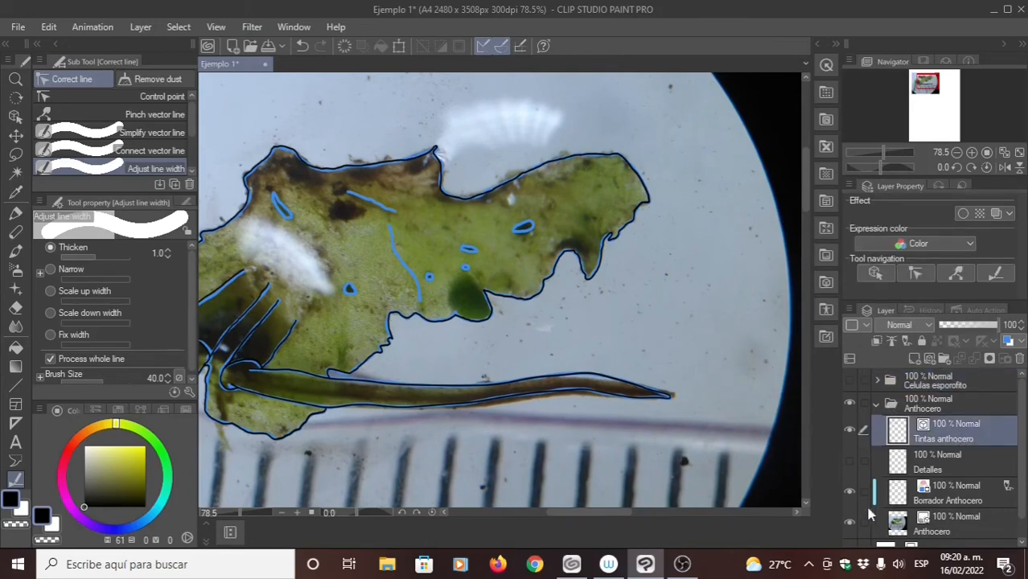
pyautogui.click(851, 524)
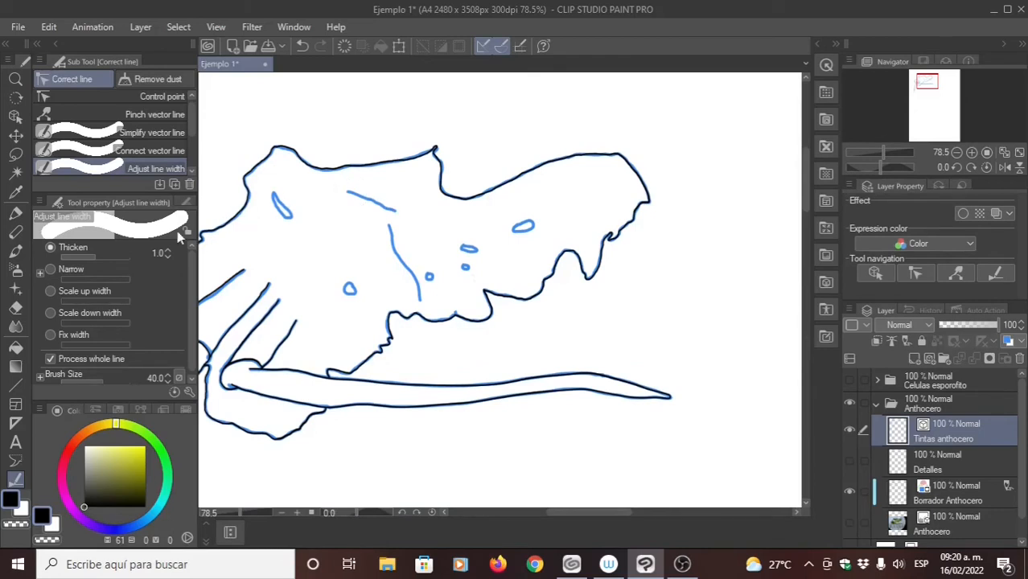
# - Switch to Narrow at 0.5 without Process whole line, thin the thallus's right lobe outline and hide the Borrador Anthocero draft
pyautogui.click(51, 270)
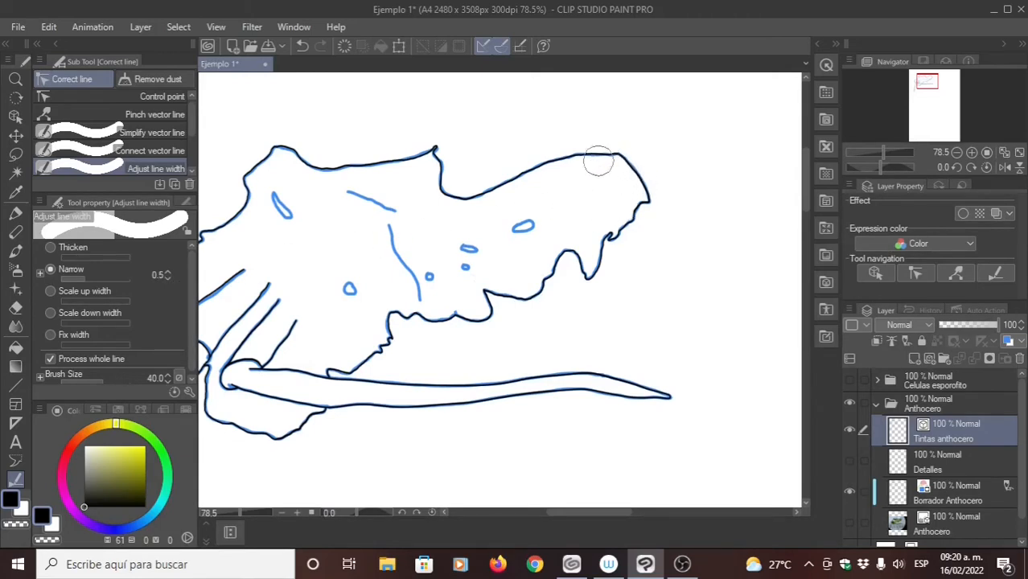
pyautogui.click(50, 359)
pyautogui.moveTo(597, 128)
pyautogui.mouseDown()
pyautogui.moveTo(640, 175)
pyautogui.moveTo(649, 204)
pyautogui.moveTo(592, 149)
pyautogui.moveTo(626, 236)
pyautogui.moveTo(570, 155)
pyautogui.moveTo(609, 265)
pyautogui.moveTo(599, 280)
pyautogui.moveTo(547, 160)
pyautogui.moveTo(536, 171)
pyautogui.moveTo(573, 260)
pyautogui.moveTo(550, 246)
pyautogui.moveTo(525, 182)
pyautogui.moveTo(510, 176)
pyautogui.moveTo(550, 290)
pyautogui.moveTo(497, 192)
pyautogui.moveTo(486, 191)
pyautogui.moveTo(539, 304)
pyautogui.mouseUp()
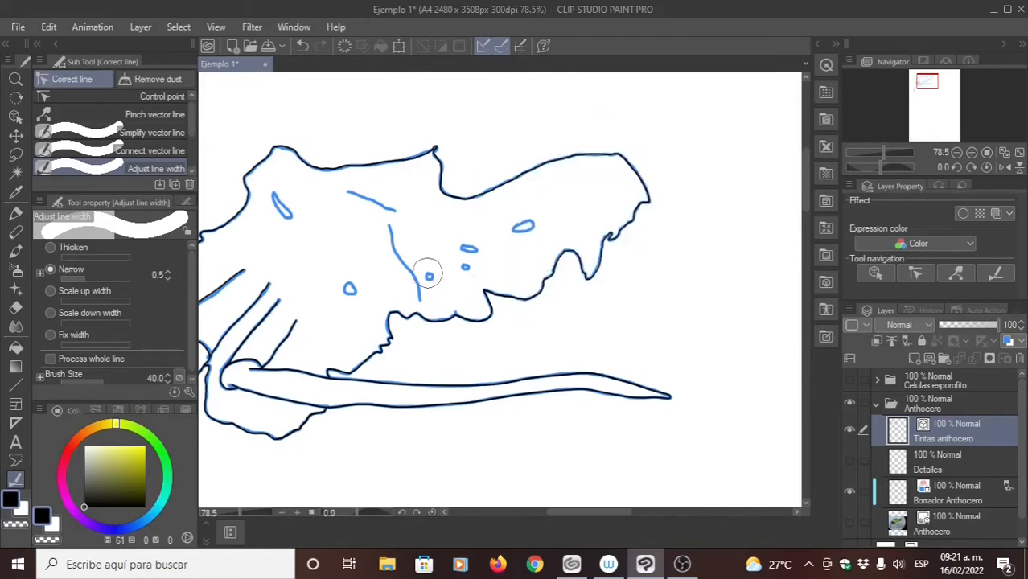
pyautogui.moveTo(437, 261); pyautogui.dragTo(486, 245)
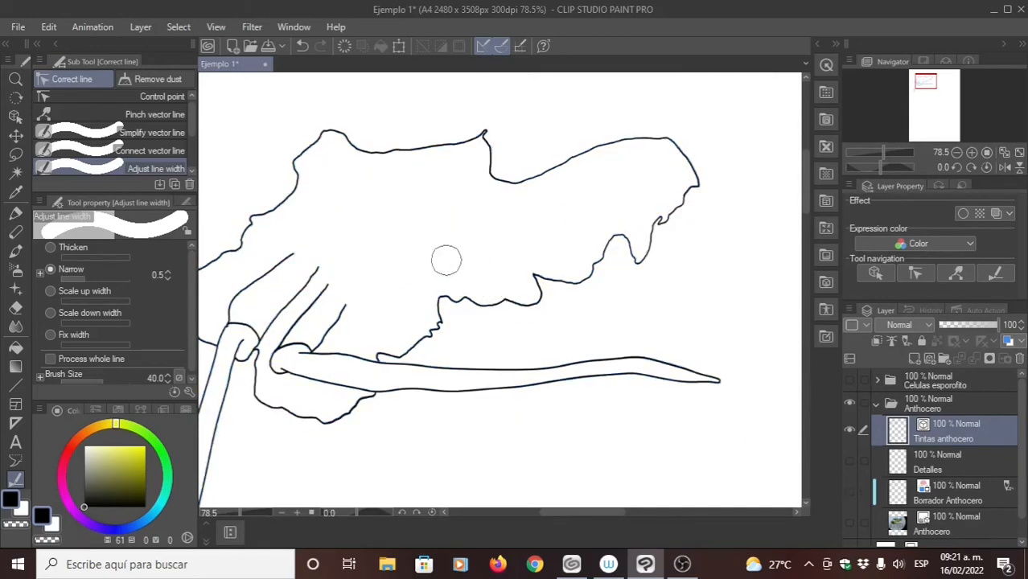
# - Thin the outline further around the tip and edges of the thallus's right lobe with Narrow at 0.5
pyautogui.moveTo(683, 147); pyautogui.dragTo(689, 203)
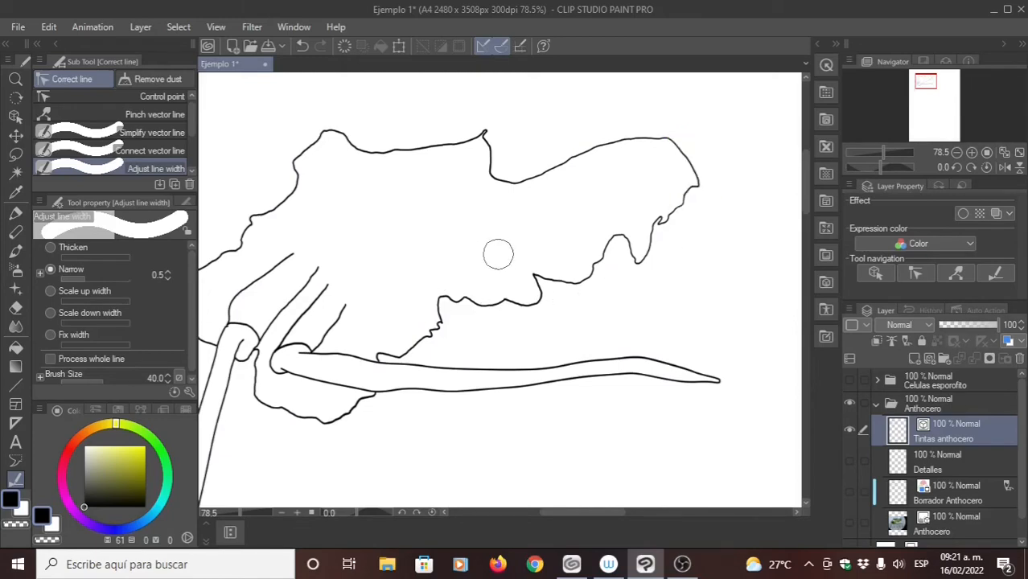
pyautogui.moveTo(487, 263); pyautogui.dragTo(490, 257)
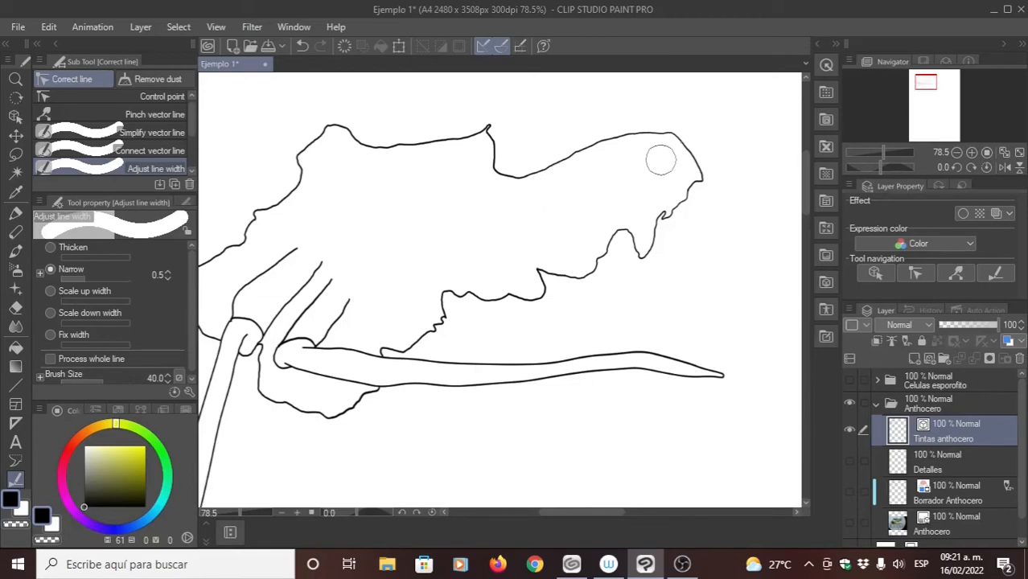
pyautogui.moveTo(608, 194)
pyautogui.mouseDown()
pyautogui.moveTo(508, 234)
pyautogui.moveTo(601, 179)
pyautogui.mouseUp()
pyautogui.moveTo(539, 208); pyautogui.dragTo(550, 187)
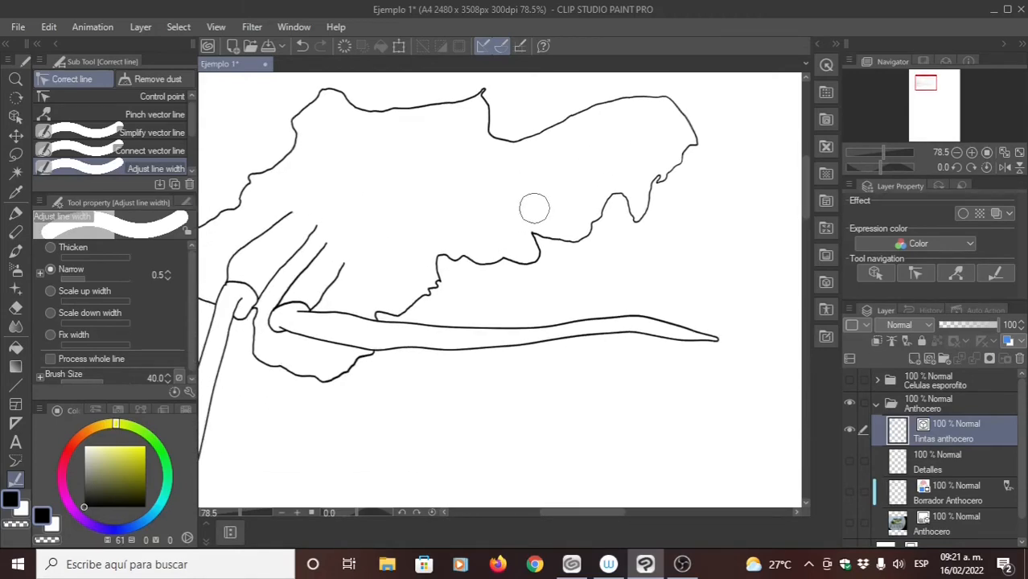
# - Switch to Thicken at 1.0 and thicken the outlines of the sporophyte bases and the outer half of the horizontal sporophyte
pyautogui.moveTo(308, 320); pyautogui.dragTo(420, 230)
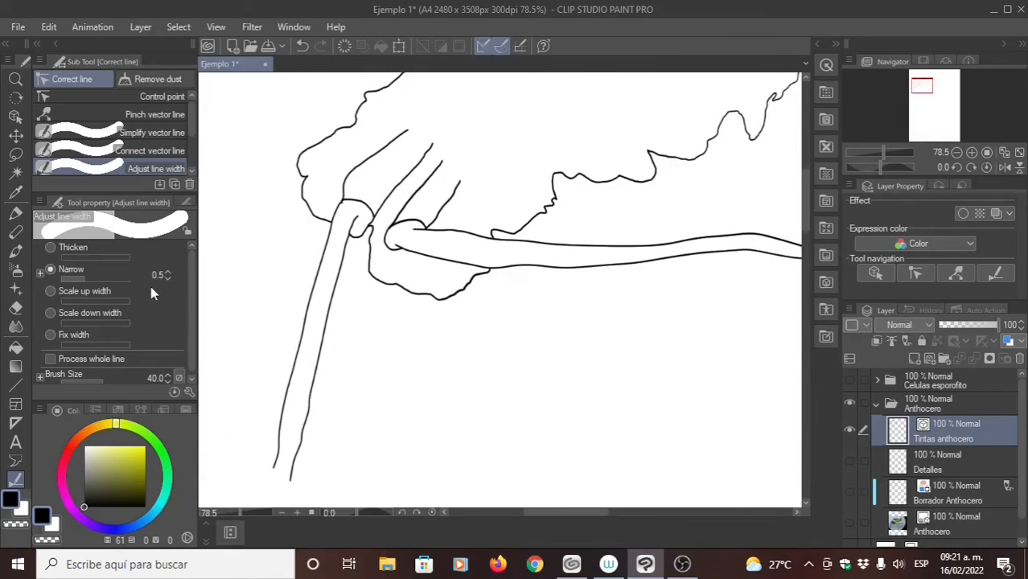
pyautogui.click(50, 247)
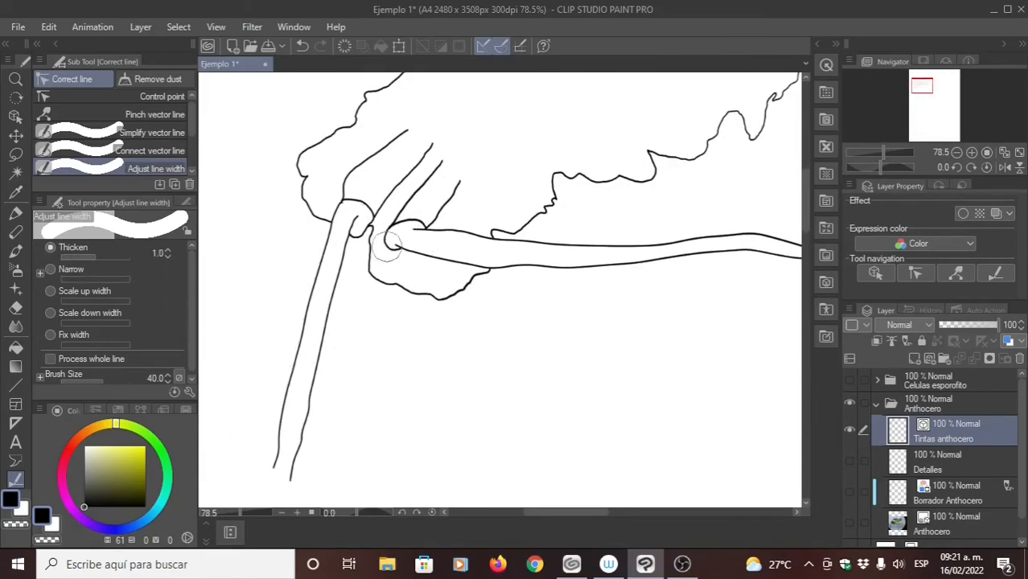
pyautogui.moveTo(385, 246)
pyautogui.mouseDown()
pyautogui.moveTo(325, 214)
pyautogui.moveTo(287, 392)
pyautogui.moveTo(293, 416)
pyautogui.moveTo(344, 203)
pyautogui.mouseUp()
pyautogui.moveTo(419, 303); pyautogui.dragTo(280, 337)
pyautogui.moveTo(538, 224)
pyautogui.mouseDown()
pyautogui.moveTo(662, 218)
pyautogui.moveTo(698, 233)
pyautogui.moveTo(542, 238)
pyautogui.mouseUp()
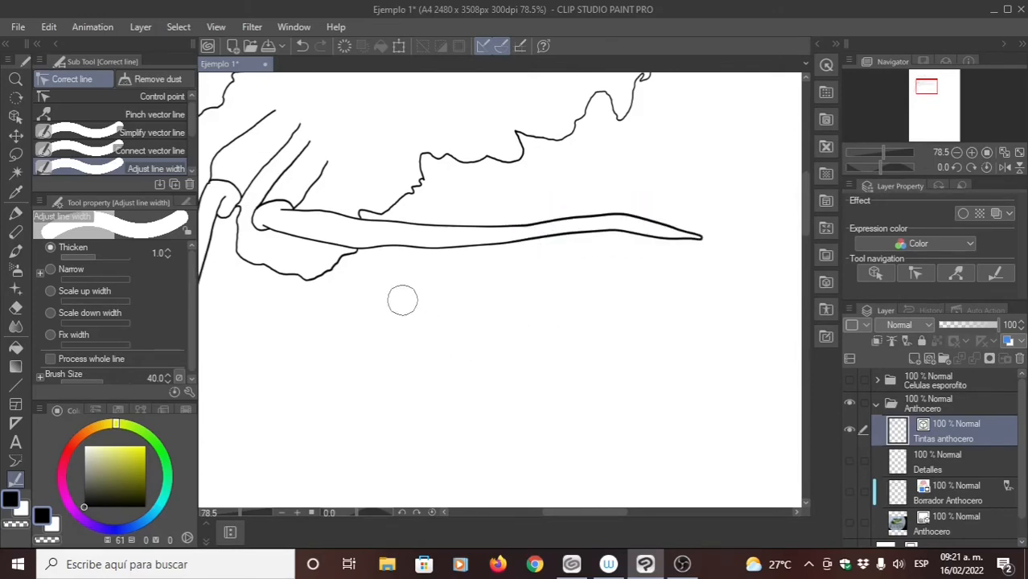
# - Lower the Thicken amount to 0.4 and thicken the horizontal sporophyte's thinner inner half to blend with its tip
pyautogui.click(166, 256)
pyautogui.click(167, 255)
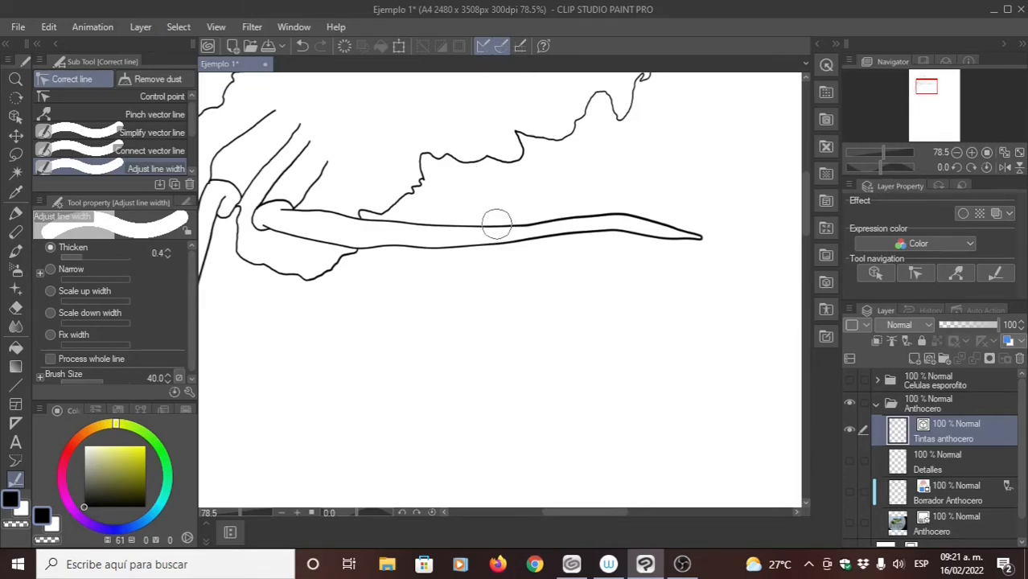
pyautogui.moveTo(496, 224)
pyautogui.mouseDown()
pyautogui.moveTo(469, 228)
pyautogui.moveTo(457, 255)
pyautogui.moveTo(443, 234)
pyautogui.moveTo(415, 248)
pyautogui.mouseUp()
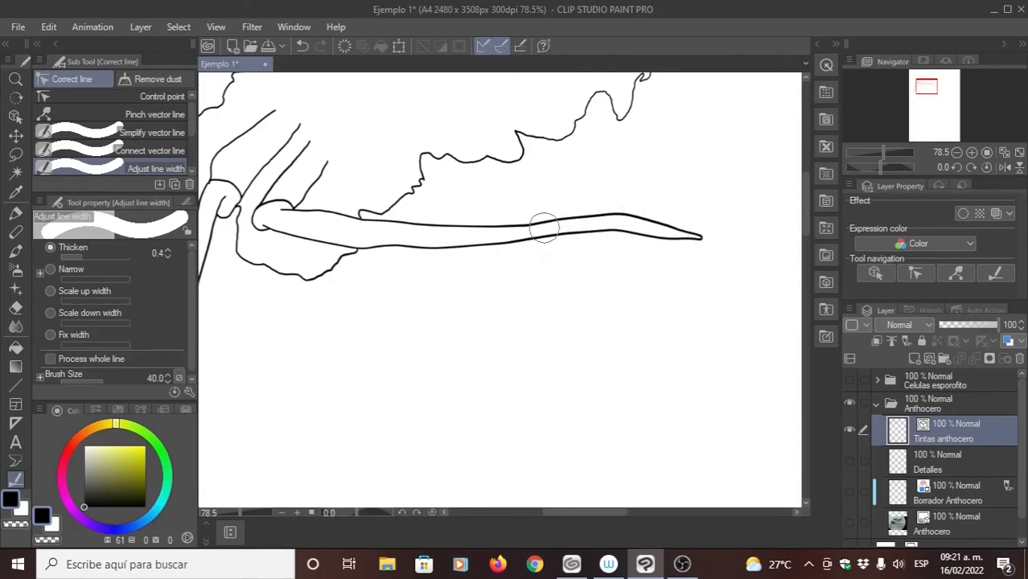
pyautogui.moveTo(399, 233); pyautogui.dragTo(422, 270)
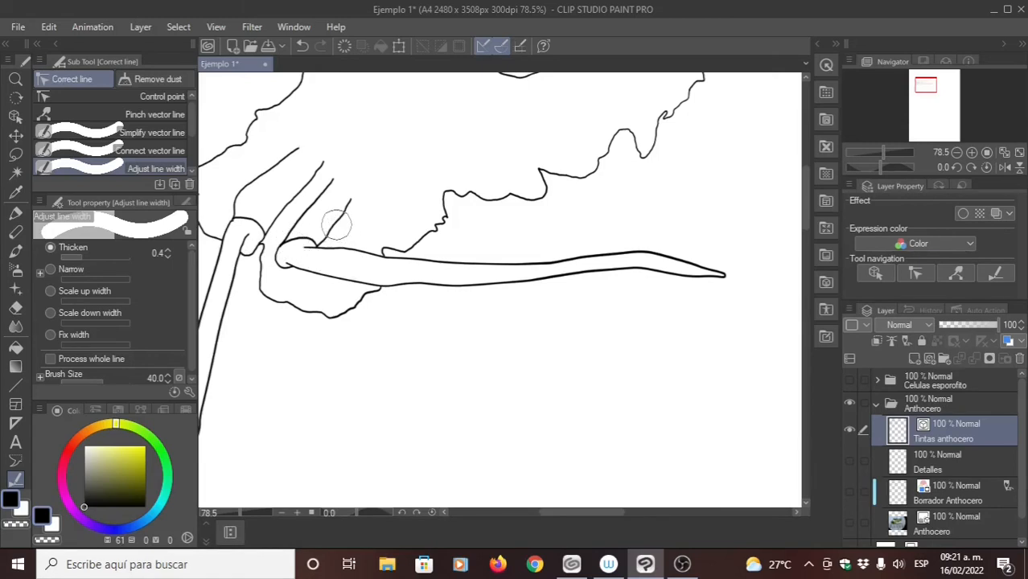
pyautogui.moveTo(234, 217)
pyautogui.mouseDown()
pyautogui.moveTo(262, 228)
pyautogui.moveTo(248, 229)
pyautogui.moveTo(303, 246)
pyautogui.moveTo(285, 250)
pyautogui.moveTo(302, 260)
pyautogui.moveTo(363, 258)
pyautogui.moveTo(356, 272)
pyautogui.moveTo(328, 273)
pyautogui.moveTo(358, 286)
pyautogui.mouseUp()
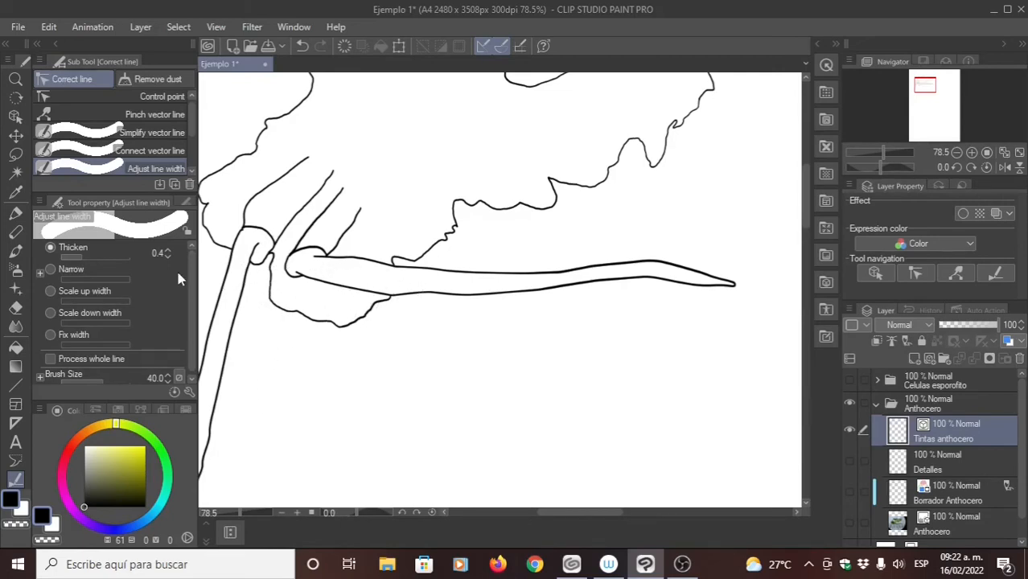
# - Raise the Thicken amount to 1.0 and thicken the outlines of the horizontal sporophyte's outer half up to its tip
pyautogui.click(167, 249)
pyautogui.moveTo(426, 260); pyautogui.dragTo(481, 286)
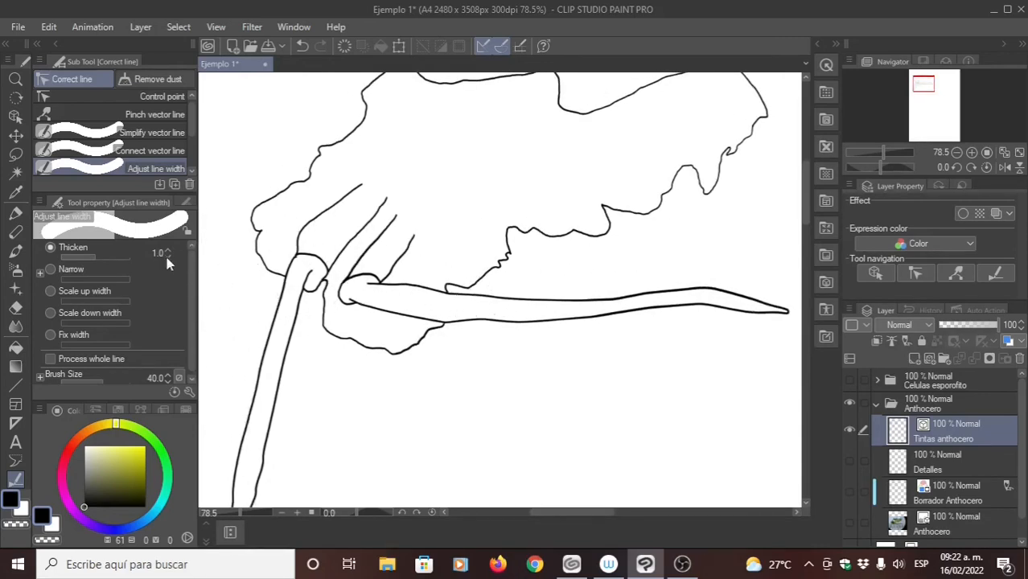
pyautogui.moveTo(548, 312)
pyautogui.mouseDown()
pyautogui.moveTo(427, 264)
pyautogui.moveTo(402, 269)
pyautogui.moveTo(551, 218)
pyautogui.moveTo(670, 273)
pyautogui.moveTo(509, 226)
pyautogui.moveTo(408, 278)
pyautogui.moveTo(635, 260)
pyautogui.moveTo(587, 269)
pyautogui.mouseUp()
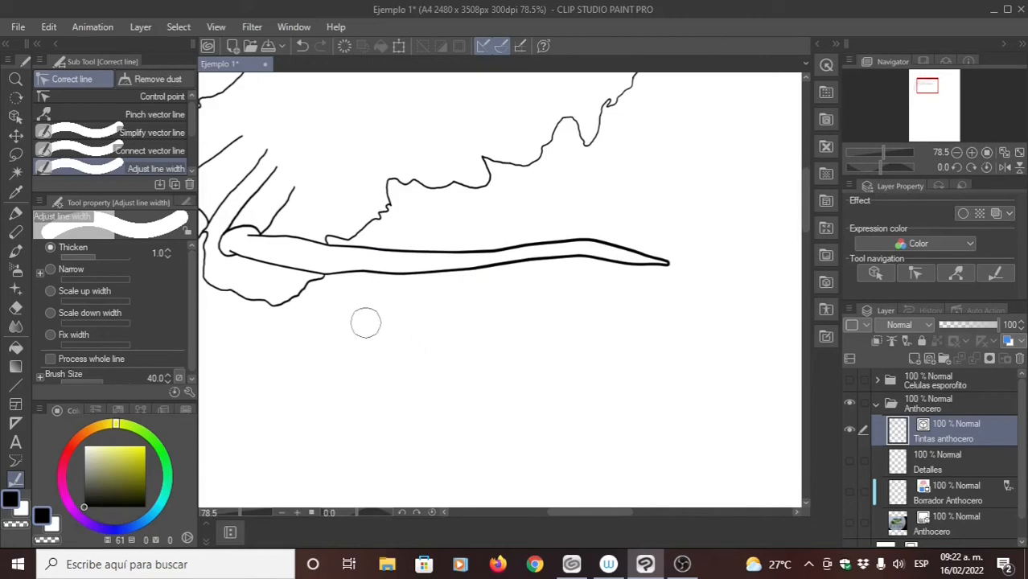
pyautogui.moveTo(477, 321)
pyautogui.mouseDown()
pyautogui.moveTo(544, 349)
pyautogui.moveTo(503, 372)
pyautogui.moveTo(443, 343)
pyautogui.mouseUp()
pyautogui.moveTo(503, 353); pyautogui.dragTo(460, 334)
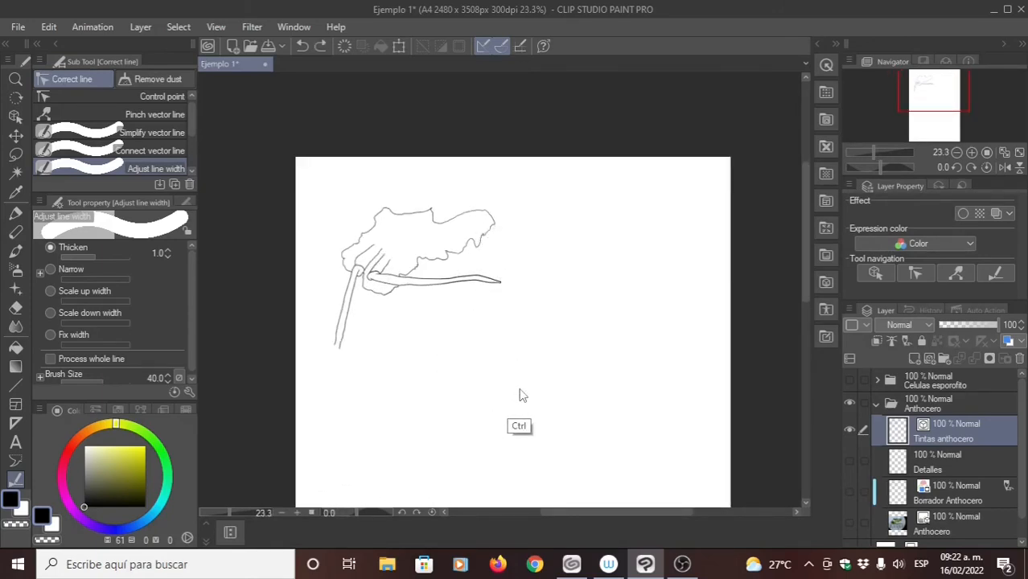
pyautogui.moveTo(439, 315)
pyautogui.mouseDown()
pyautogui.moveTo(495, 280)
pyautogui.moveTo(513, 345)
pyautogui.moveTo(490, 359)
pyautogui.moveTo(496, 324)
pyautogui.moveTo(476, 361)
pyautogui.mouseUp()
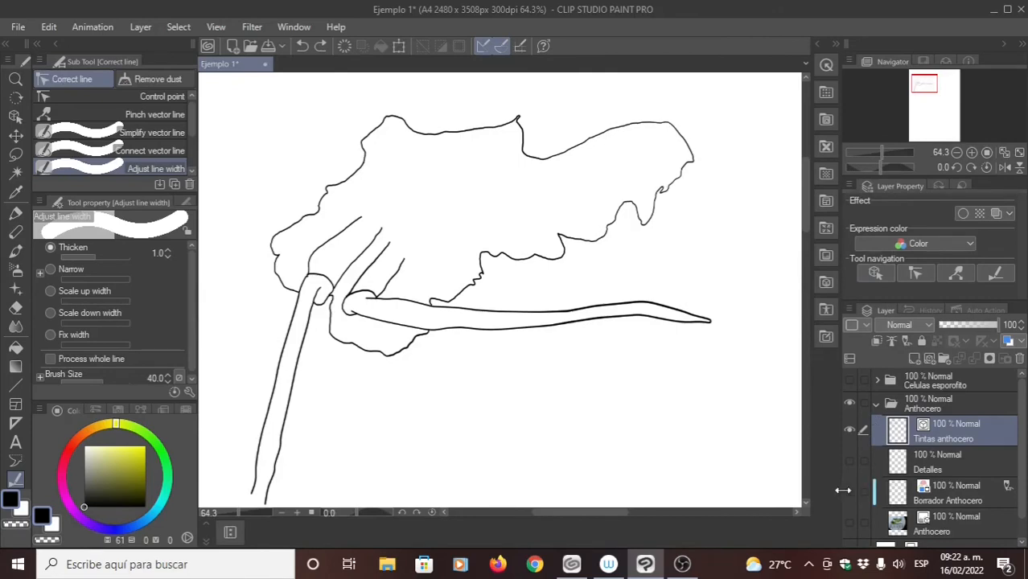
# - Show the Borrador Anthocero draft and switch to the Milli pen with a brush size of 4.0
pyautogui.click(851, 489)
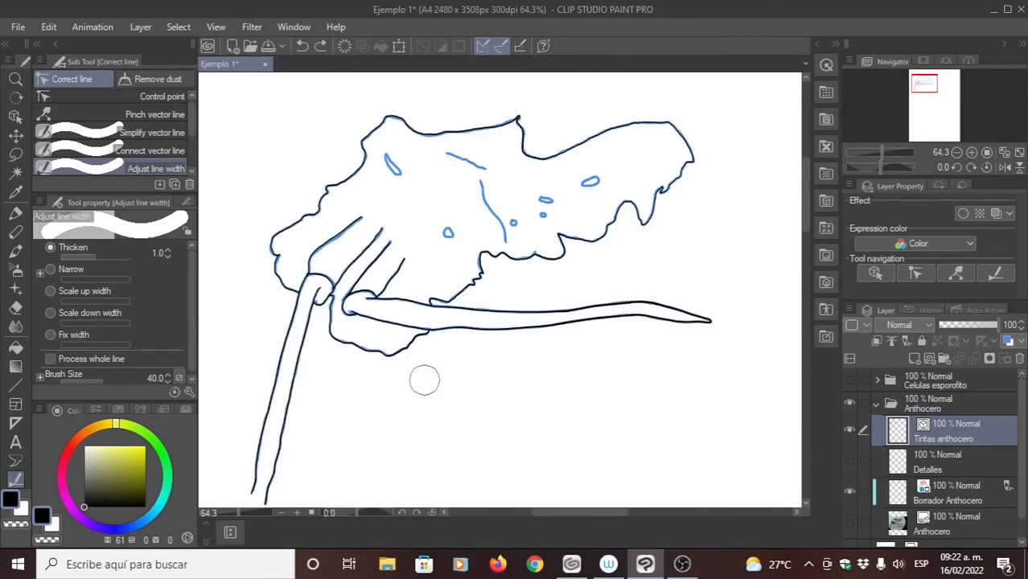
pyautogui.press('p')
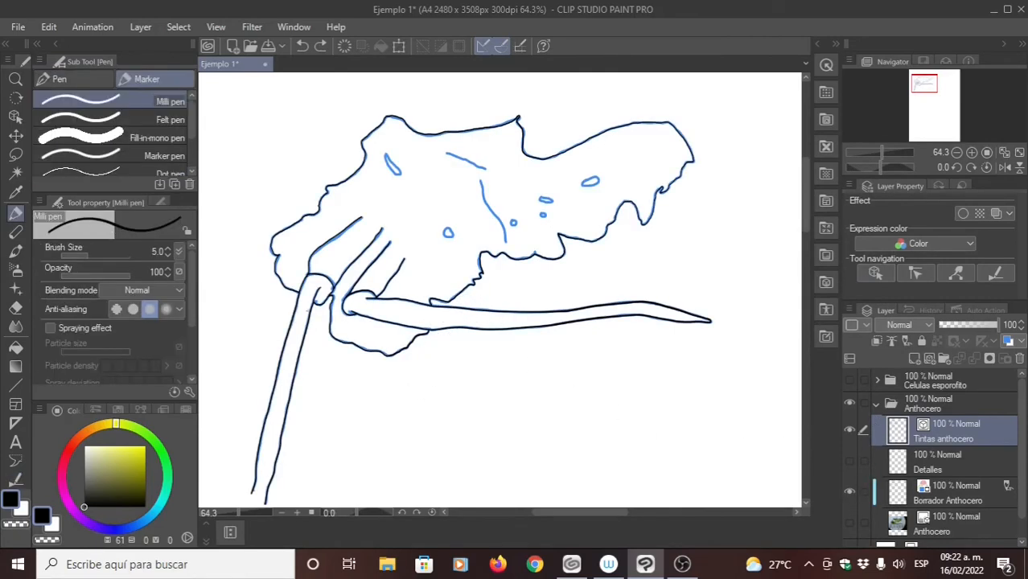
pyautogui.click(168, 255)
pyautogui.click(167, 255)
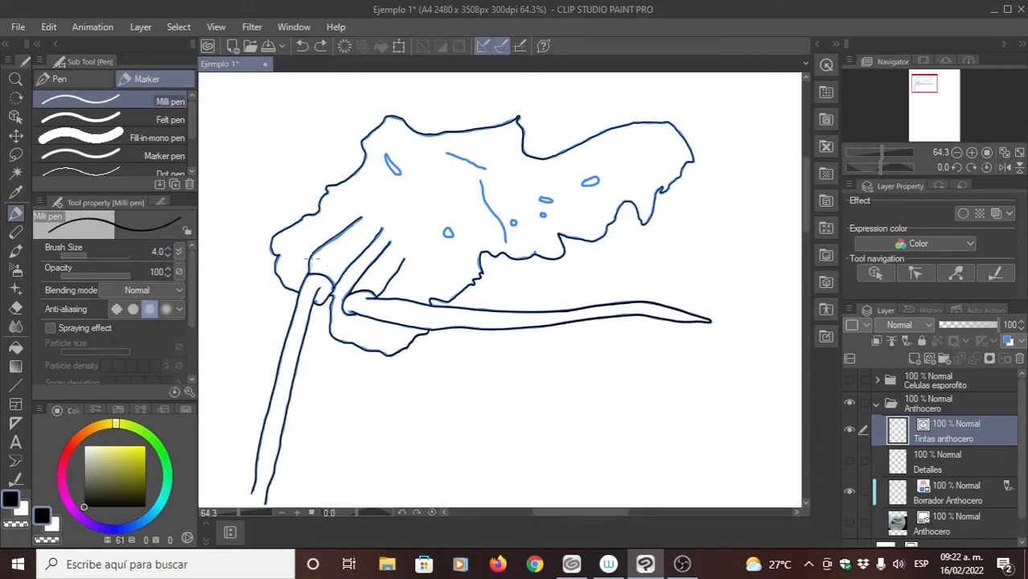
pyautogui.moveTo(452, 203); pyautogui.dragTo(408, 238)
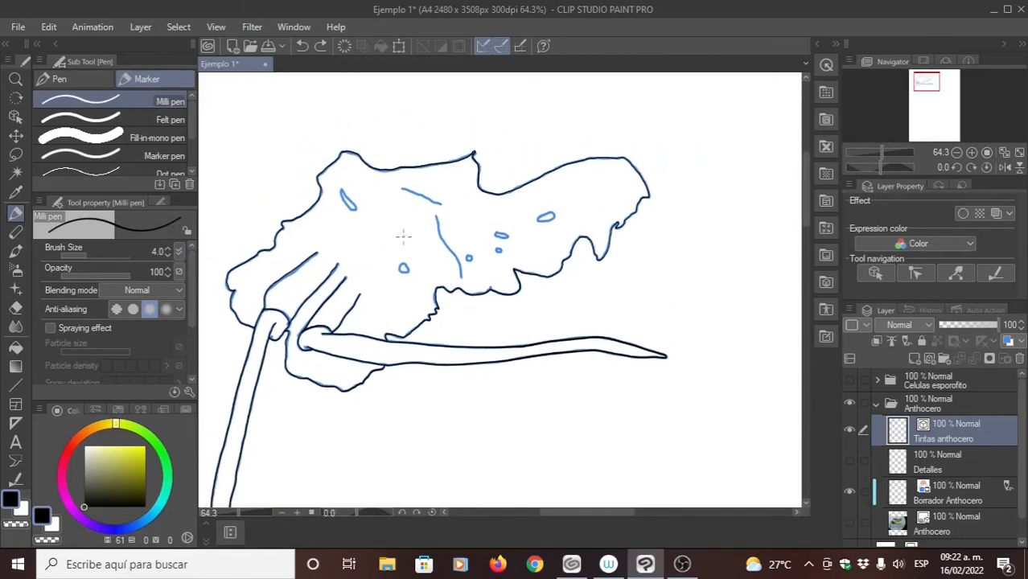
pyautogui.moveTo(404, 237); pyautogui.dragTo(427, 261)
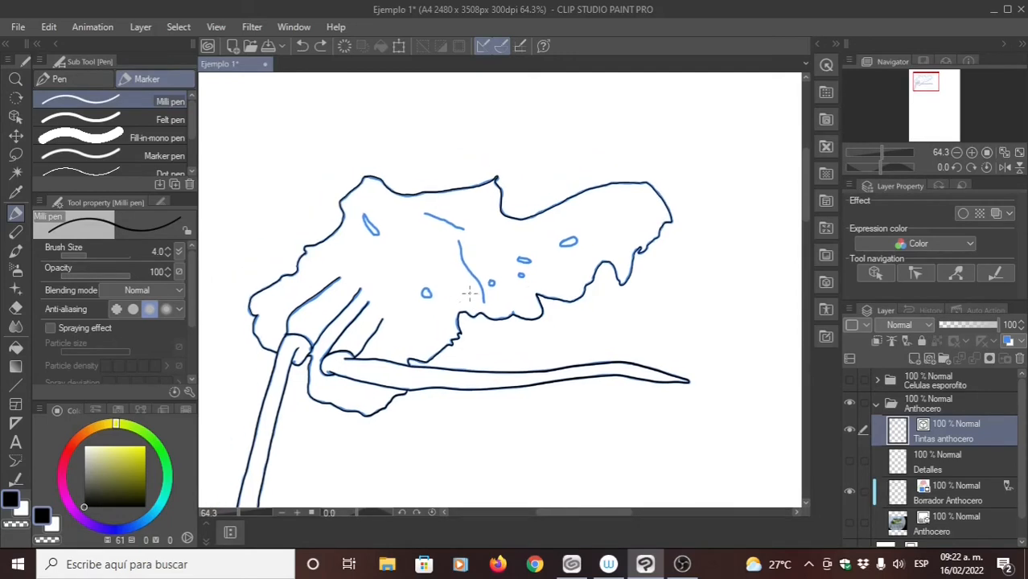
# - Make Detalles the active layer and turn its visibility on
pyautogui.click(940, 466)
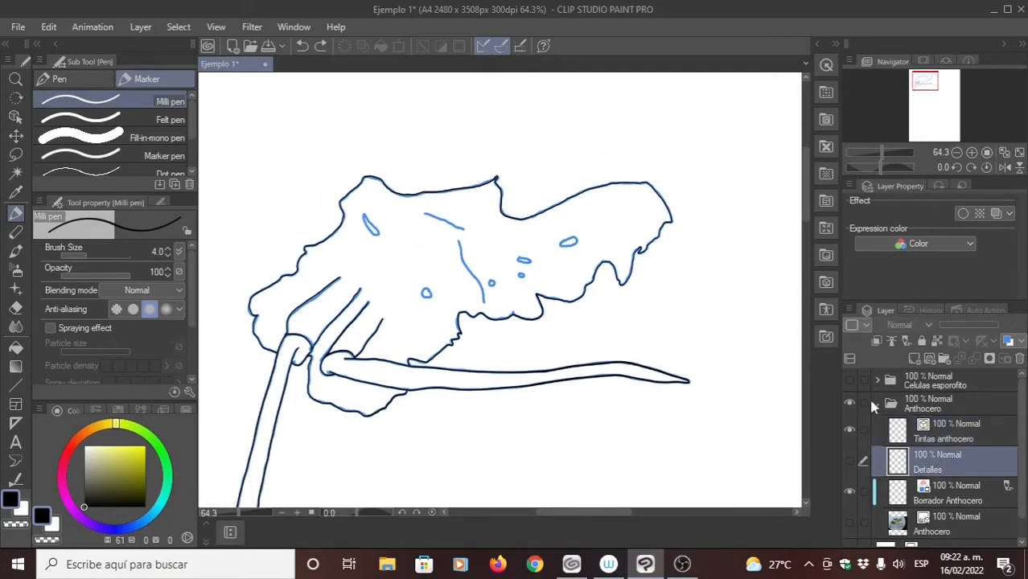
pyautogui.click(850, 461)
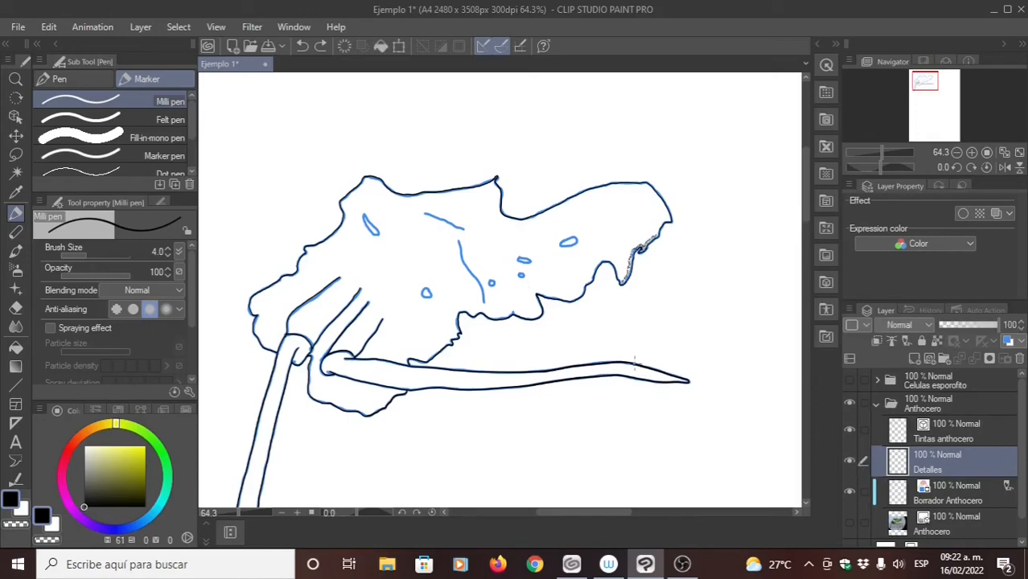
pyautogui.click(850, 462)
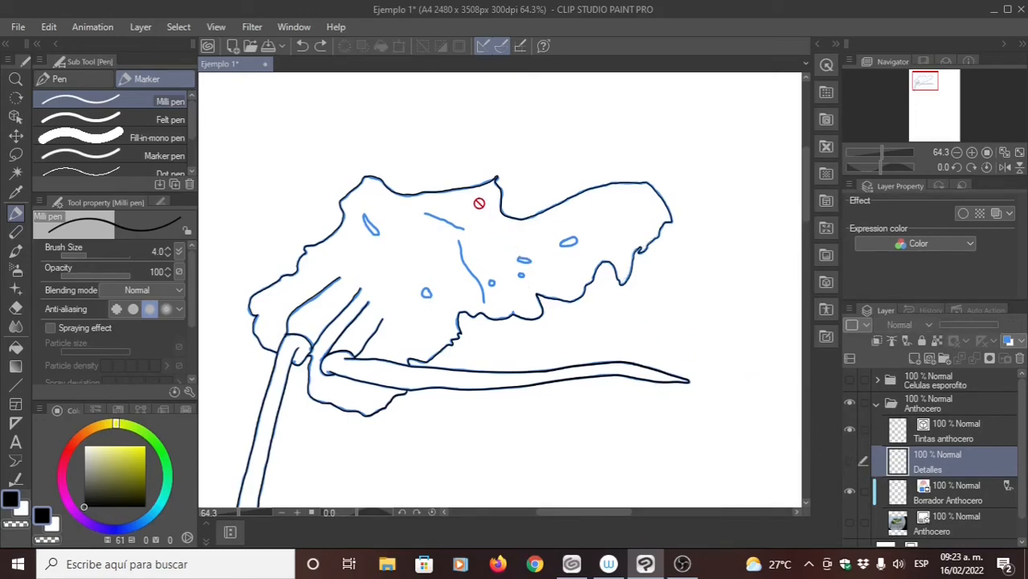
pyautogui.click(855, 458)
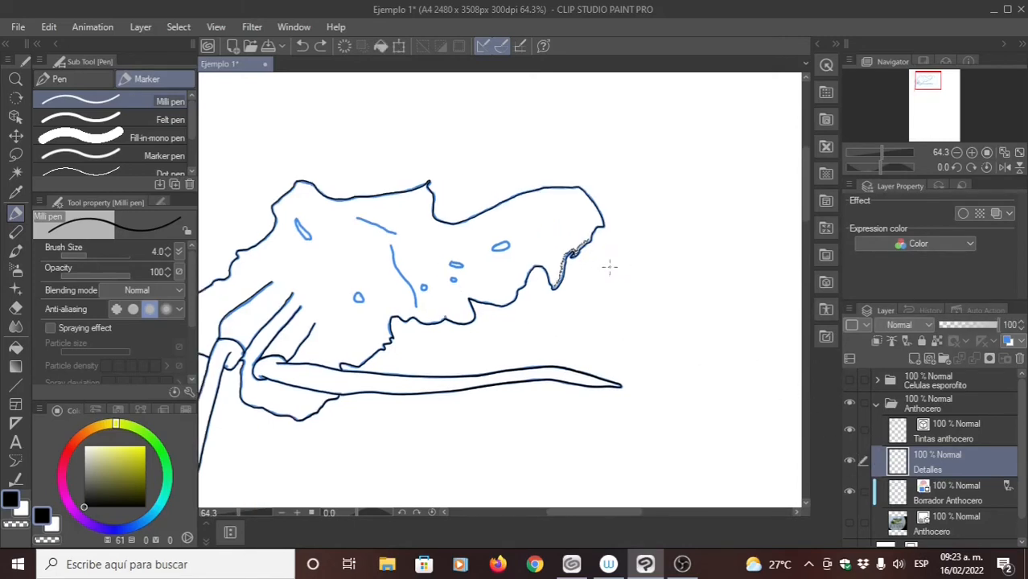
# - Enable the Spraying effect and try stippled strokes beside the right lobe's edge at particle sizes 3.0 and 2.0, undoing each
pyautogui.scroll(4, 618, 232)
pyautogui.scroll(4, 608, 290)
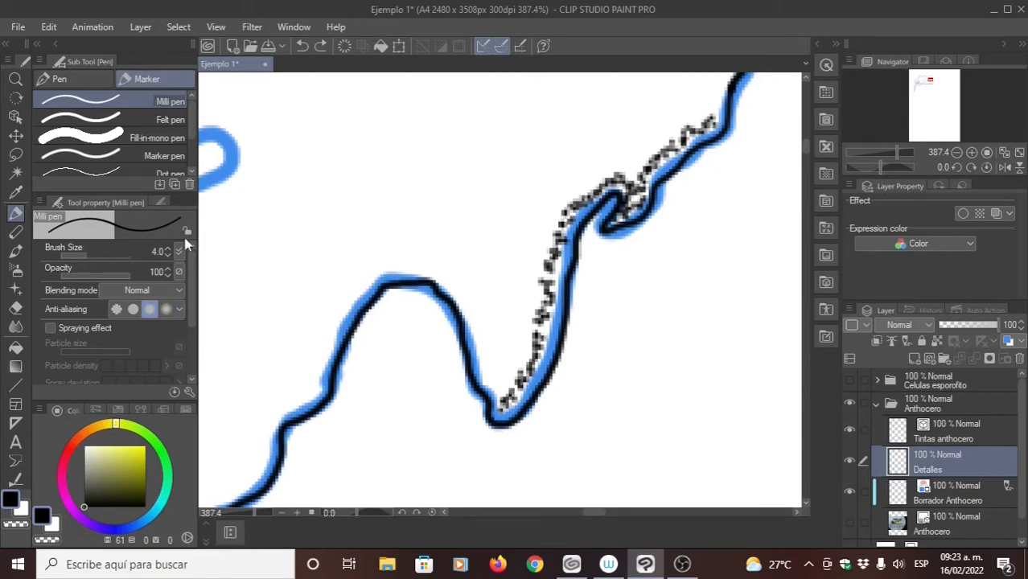
pyautogui.click(51, 328)
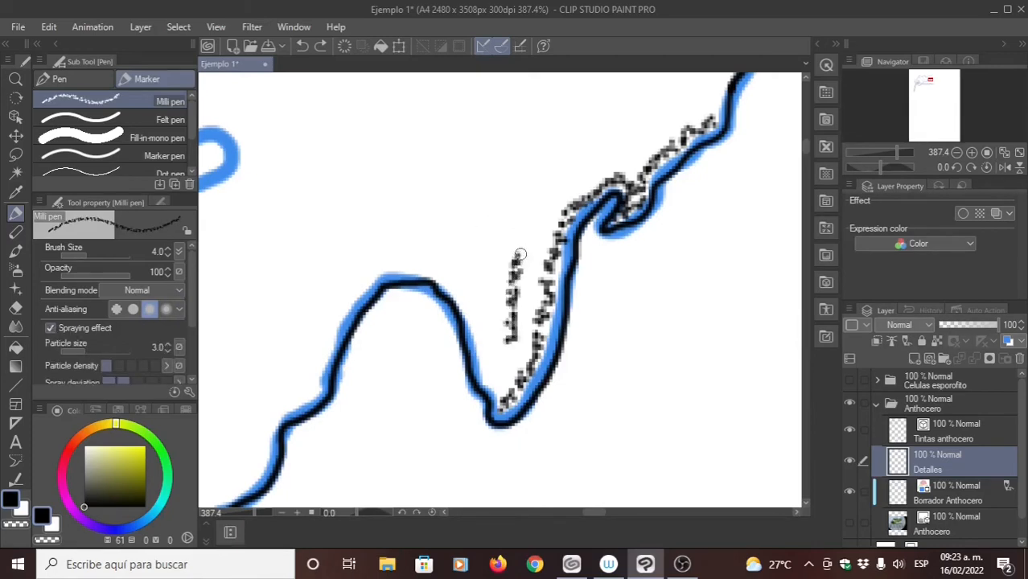
pyautogui.moveTo(520, 255); pyautogui.dragTo(566, 178)
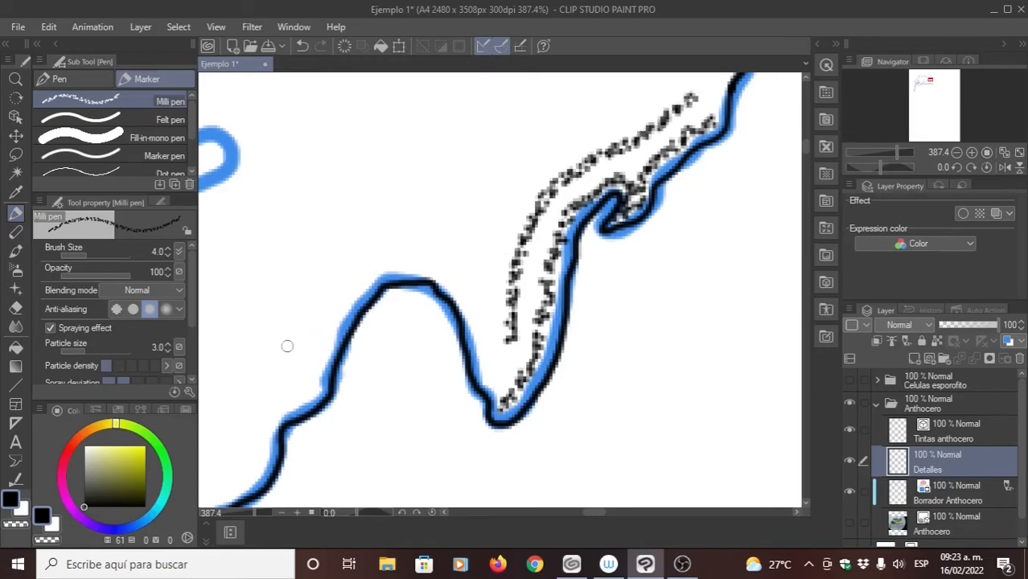
pyautogui.hotkey('ctrl', 'z')
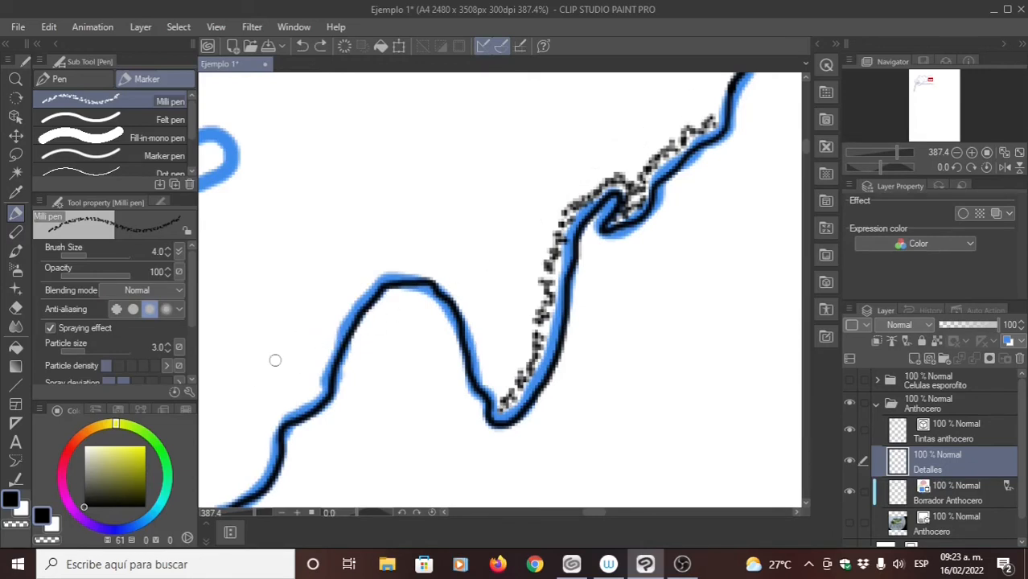
pyautogui.click(168, 350)
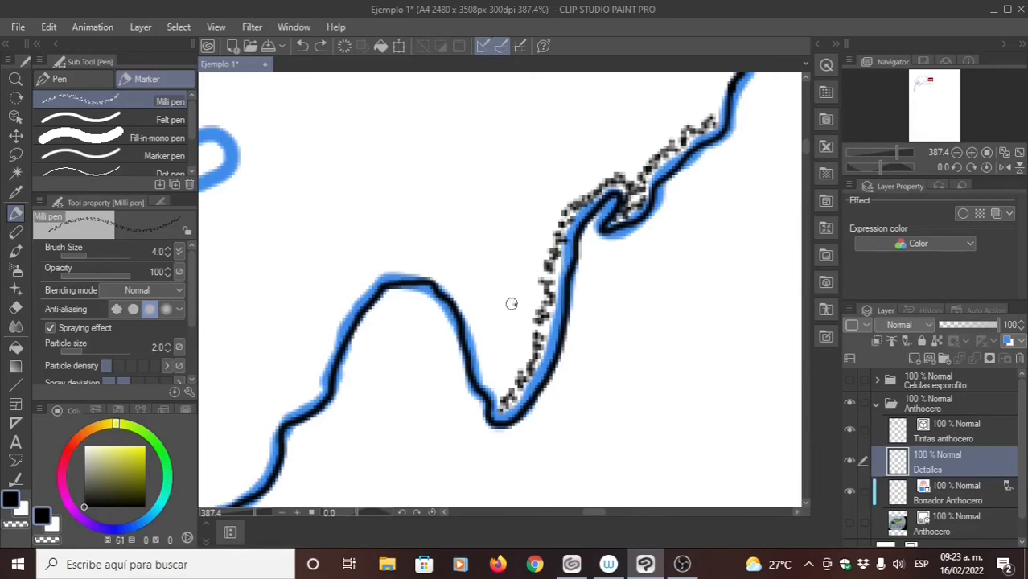
pyautogui.moveTo(512, 303)
pyautogui.mouseDown()
pyautogui.moveTo(534, 225)
pyautogui.moveTo(580, 172)
pyautogui.mouseUp()
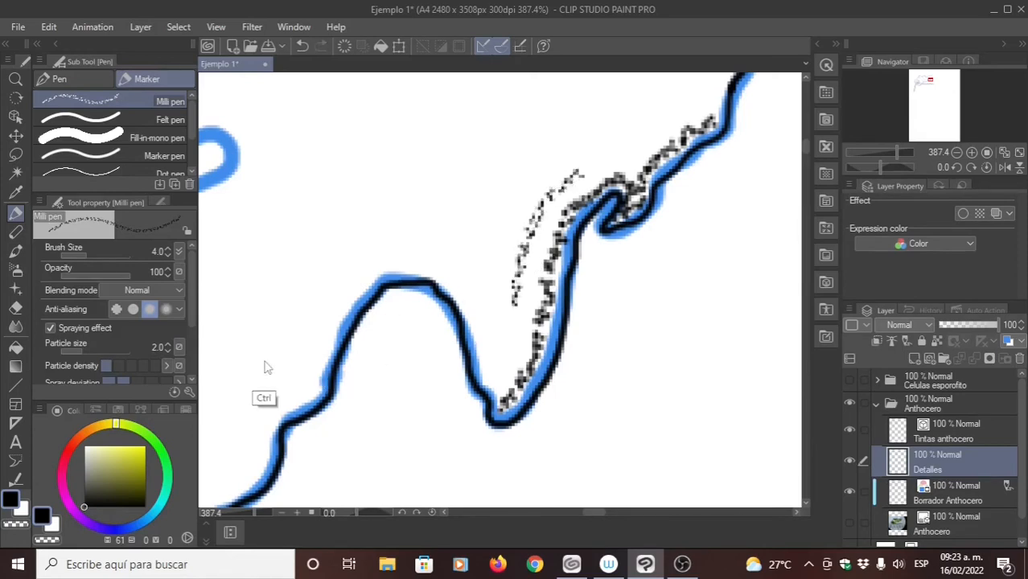
pyautogui.hotkey('ctrl', 'z')
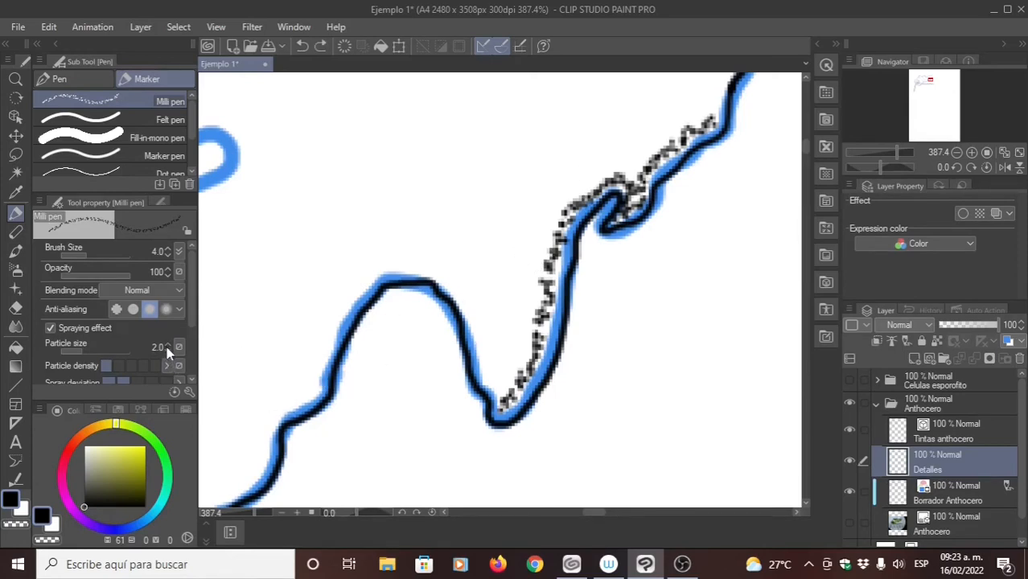
# - Restore the particle size to 3.0 and test stippled strokes at brush sizes 3.0 and 5.0, undoing each and keeping size 5.0
pyautogui.click(168, 344)
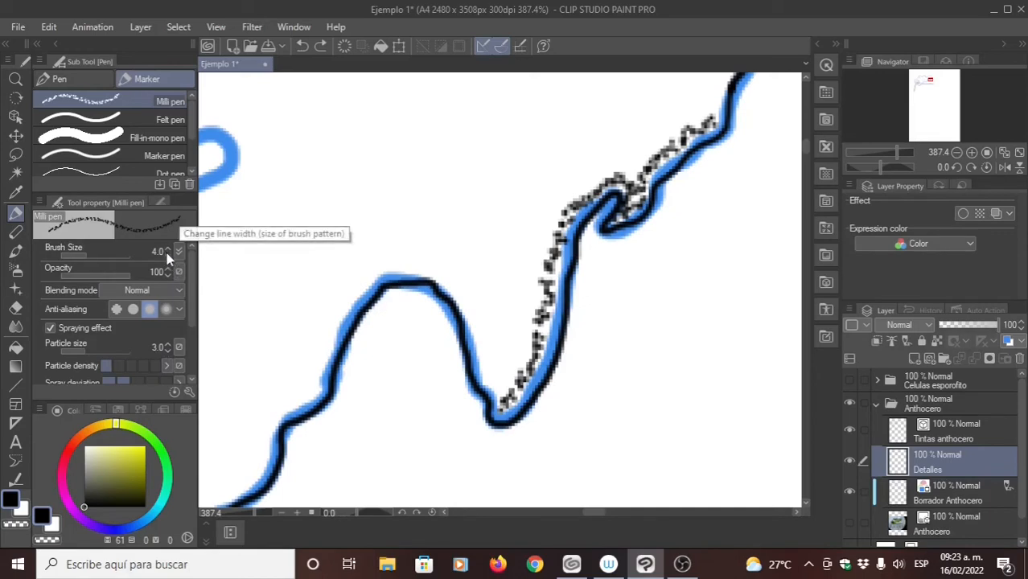
pyautogui.click(167, 256)
pyautogui.moveTo(498, 312); pyautogui.dragTo(528, 216)
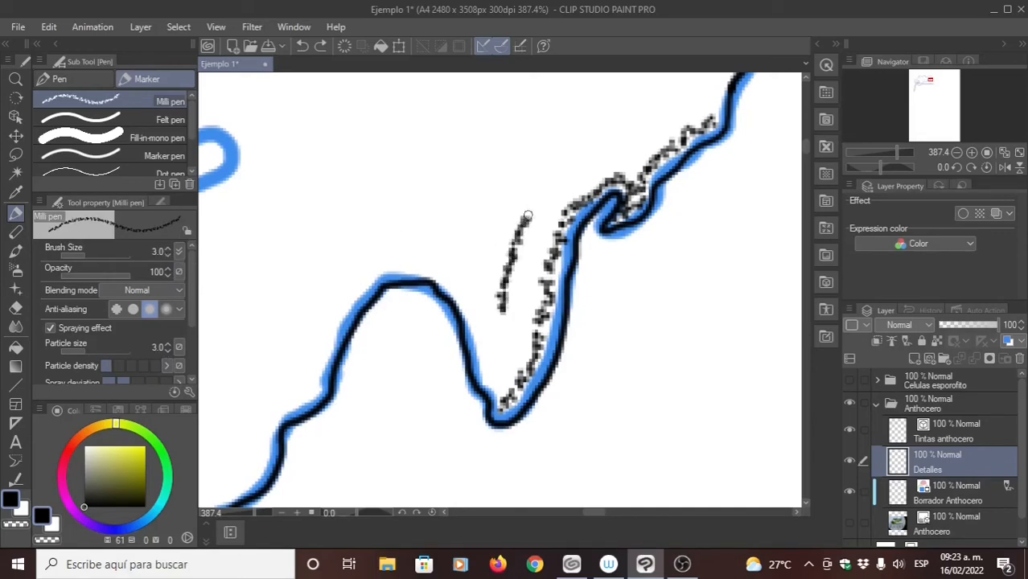
pyautogui.hotkey('ctrl', 'z')
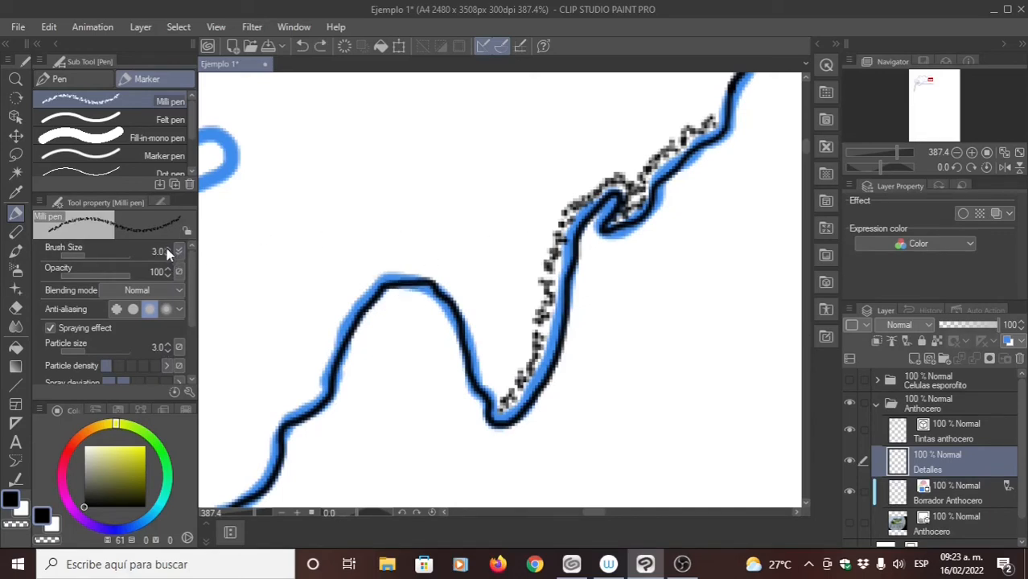
pyautogui.moveTo(503, 291)
pyautogui.mouseDown()
pyautogui.moveTo(524, 206)
pyautogui.moveTo(548, 172)
pyautogui.moveTo(671, 93)
pyautogui.mouseUp()
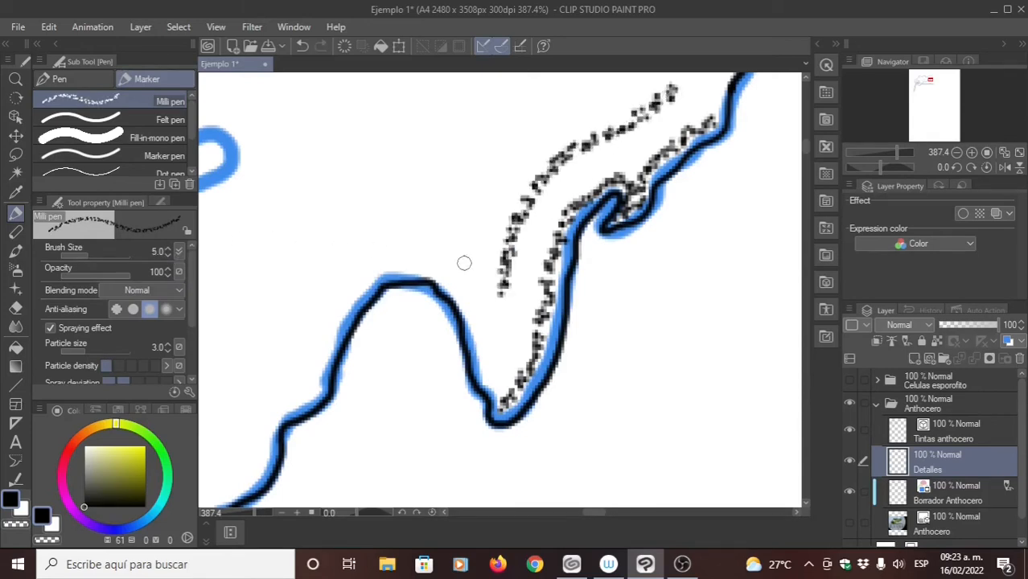
pyautogui.hotkey('ctrl', 'z')
pyautogui.scroll(-2, 121, 354)
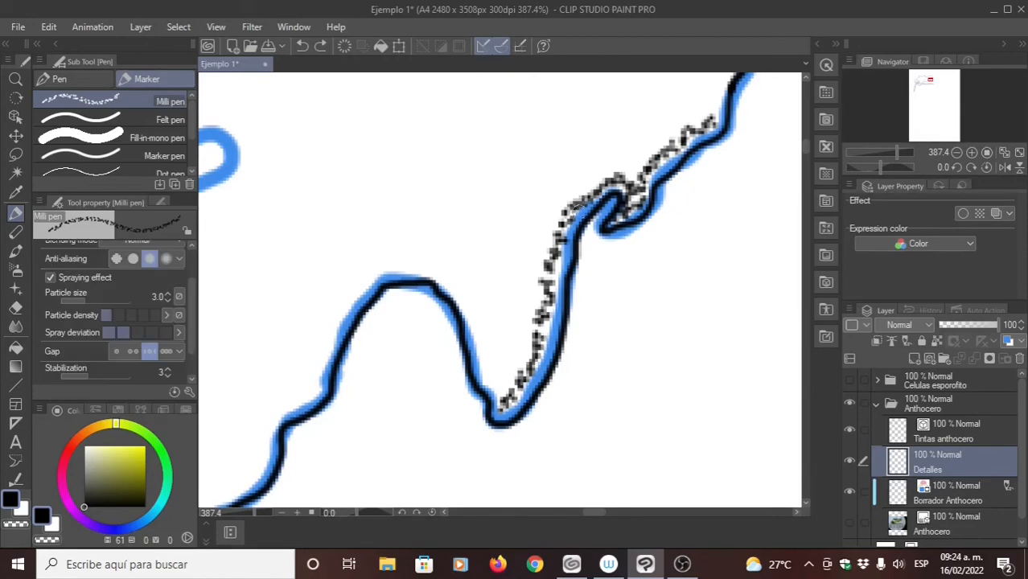
# - Turn off the Milli pen's Spraying effect and trace the large slanted oval on the thallus's right lobe with a dashed outline
pyautogui.press('p')
pyautogui.moveTo(271, 259); pyautogui.dragTo(443, 266)
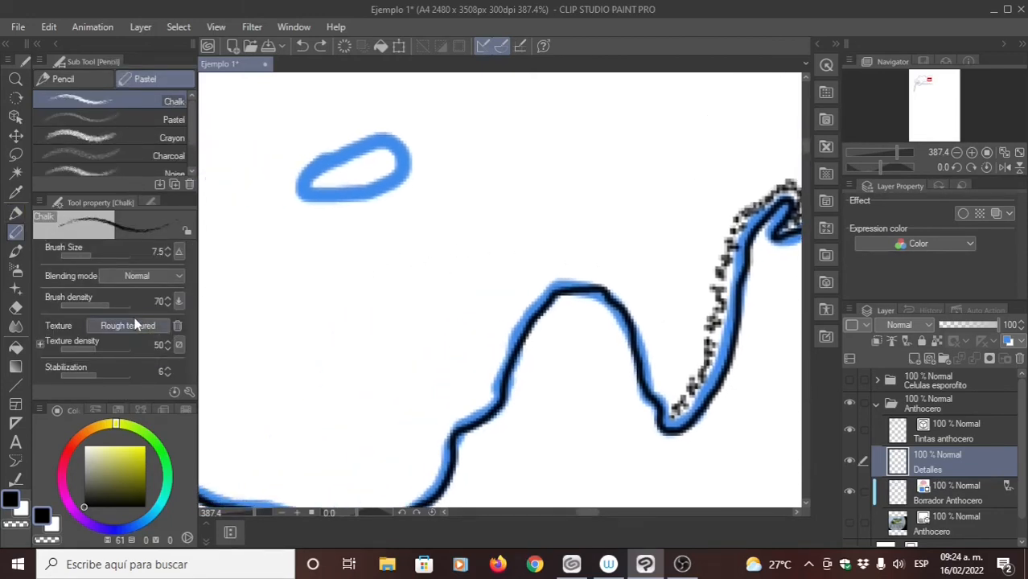
pyautogui.press('p')
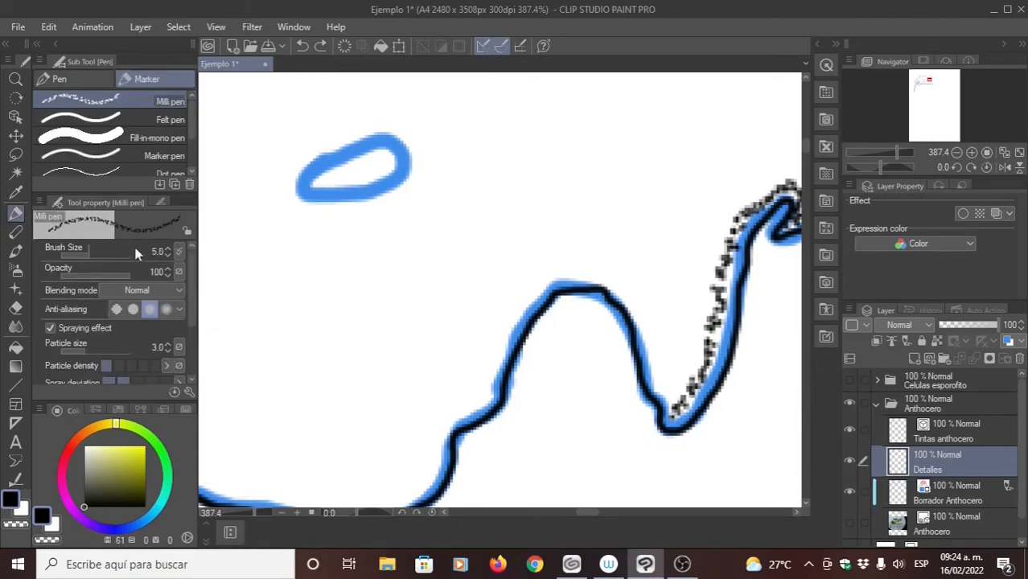
pyautogui.click(50, 329)
pyautogui.moveTo(400, 201)
pyautogui.mouseDown()
pyautogui.moveTo(508, 271)
pyautogui.moveTo(555, 259)
pyautogui.mouseUp()
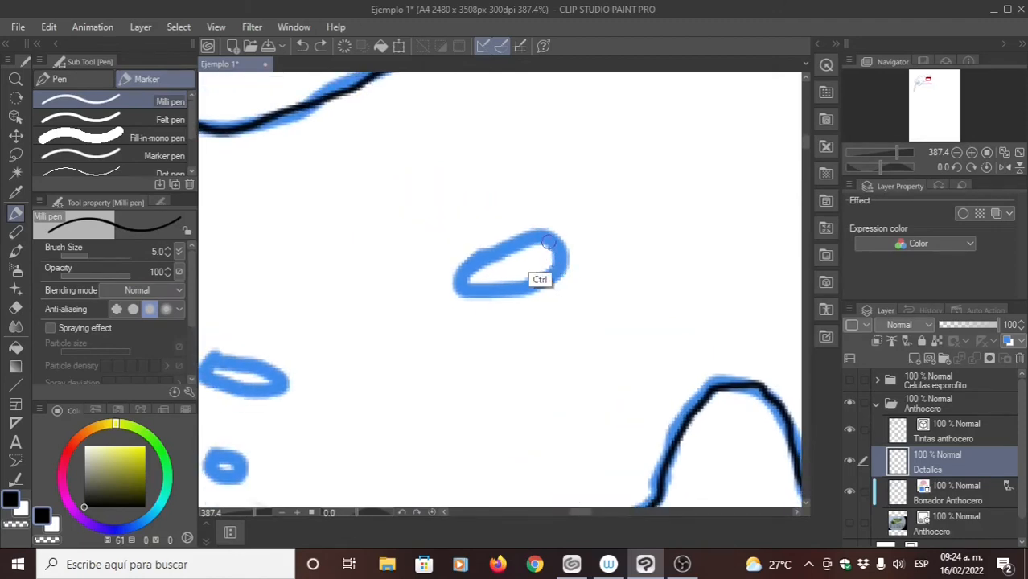
pyautogui.scroll(3, 535, 242)
pyautogui.moveTo(544, 227); pyautogui.dragTo(533, 239)
pyautogui.hotkey('ctrl', 'z')
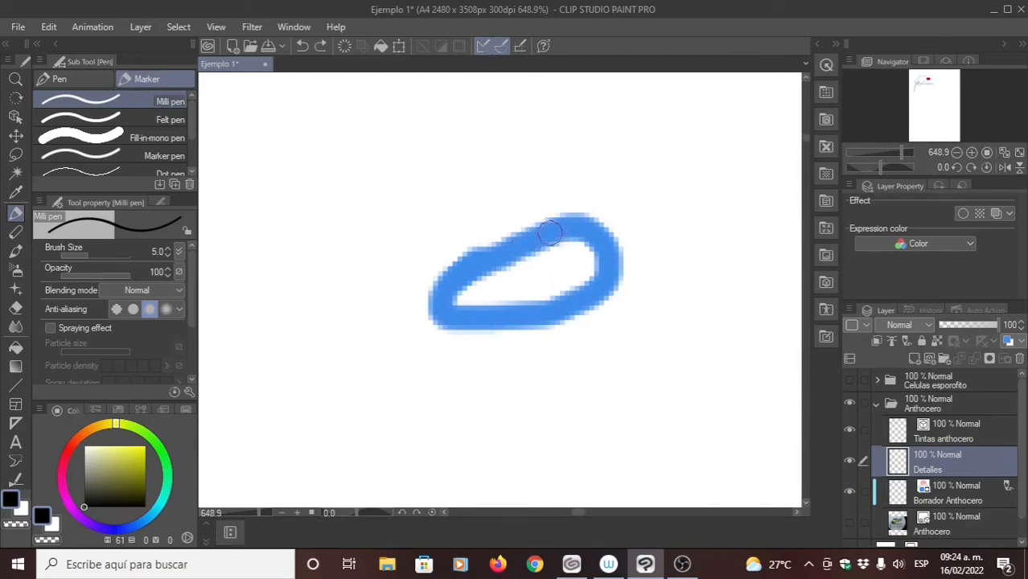
pyautogui.moveTo(550, 232)
pyautogui.mouseDown()
pyautogui.moveTo(535, 239)
pyautogui.moveTo(559, 229)
pyautogui.moveTo(612, 244)
pyautogui.moveTo(602, 295)
pyautogui.moveTo(560, 312)
pyautogui.mouseUp()
pyautogui.hotkey('ctrl', 'z')
pyautogui.moveTo(549, 315)
pyautogui.mouseDown()
pyautogui.moveTo(441, 309)
pyautogui.moveTo(447, 282)
pyautogui.moveTo(525, 239)
pyautogui.mouseUp()
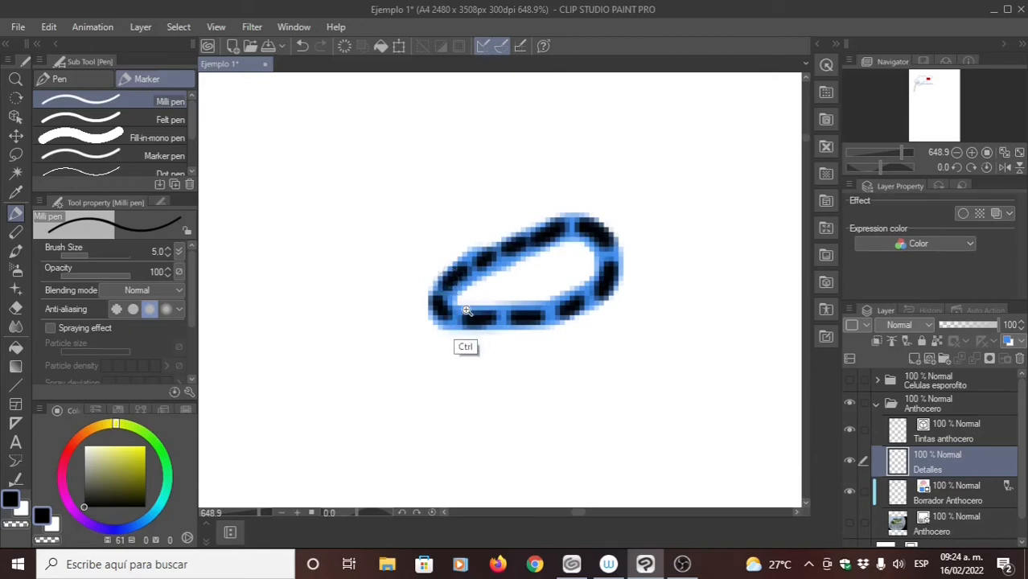
# - Trace the narrower oval below and left of the first with a dashed outline, lengthening its short dashes
pyautogui.moveTo(465, 310)
pyautogui.mouseDown()
pyautogui.moveTo(374, 296)
pyautogui.moveTo(466, 274)
pyautogui.moveTo(509, 232)
pyautogui.mouseUp()
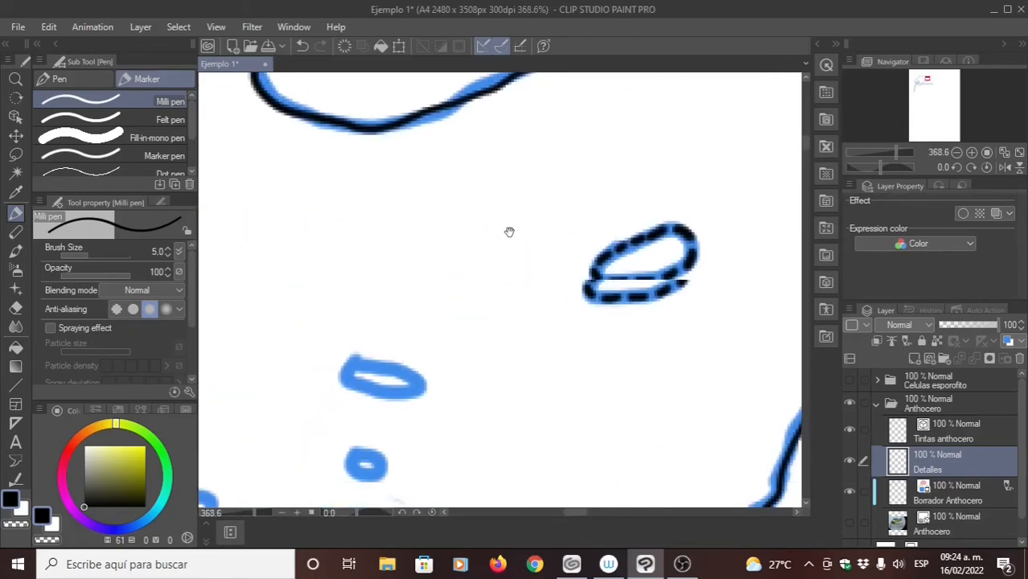
pyautogui.moveTo(397, 358)
pyautogui.mouseDown()
pyautogui.moveTo(482, 192)
pyautogui.moveTo(449, 197)
pyautogui.moveTo(469, 198)
pyautogui.mouseUp()
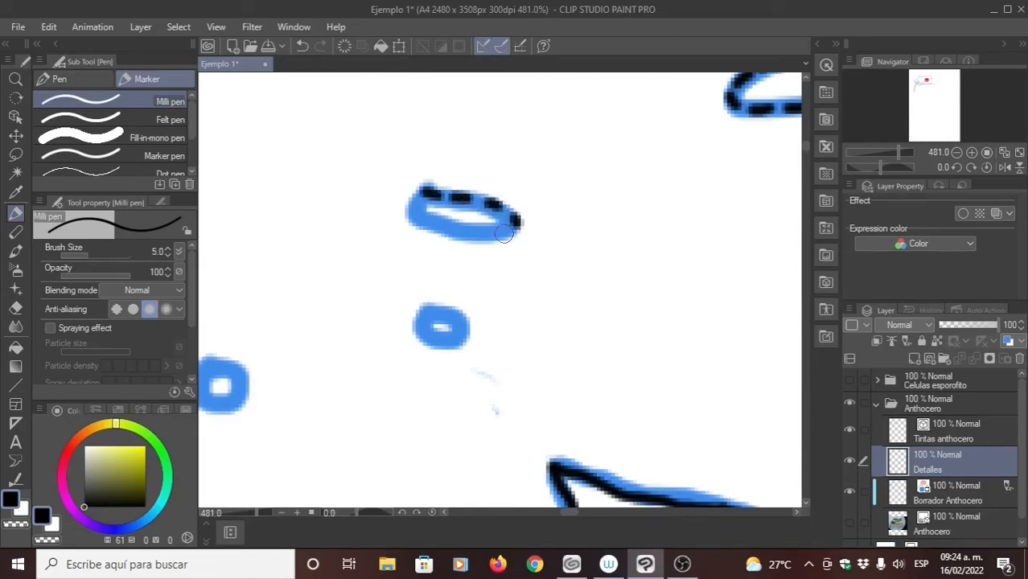
pyautogui.moveTo(445, 227); pyautogui.dragTo(418, 216)
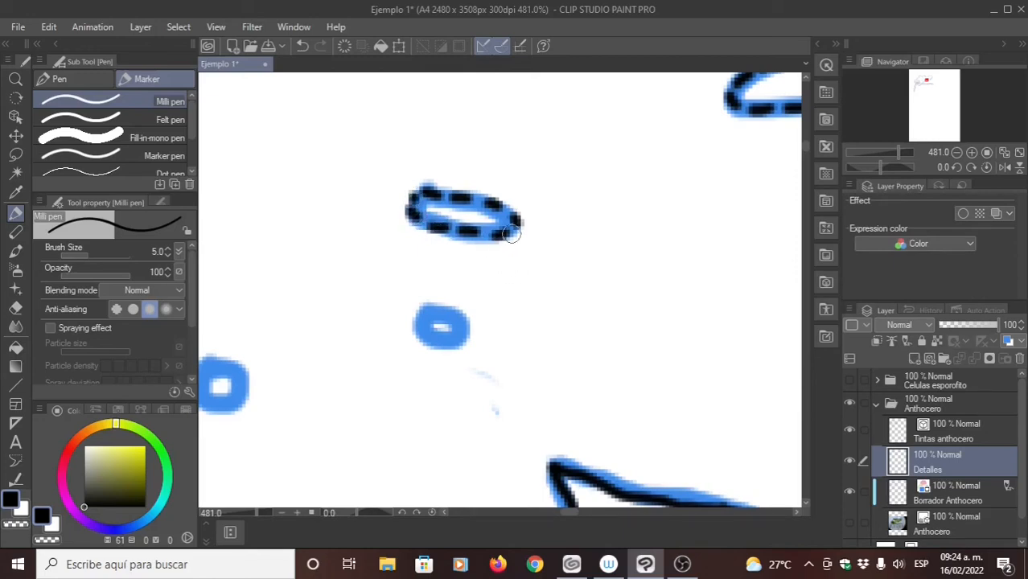
pyautogui.scroll(4, 450, 226)
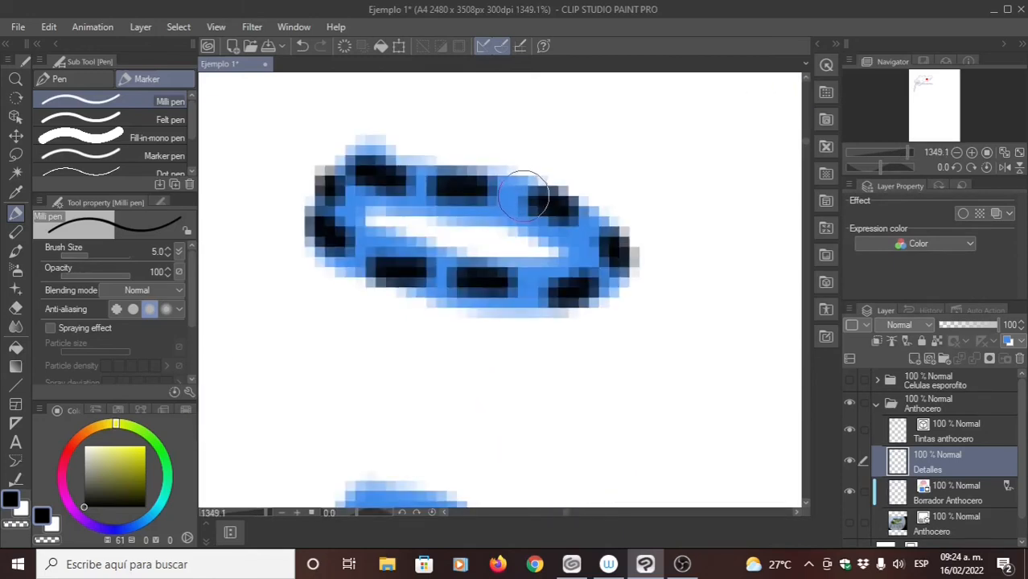
pyautogui.moveTo(523, 194); pyautogui.dragTo(539, 200)
pyautogui.moveTo(597, 232); pyautogui.dragTo(613, 249)
pyautogui.moveTo(549, 292); pyautogui.dragTo(570, 288)
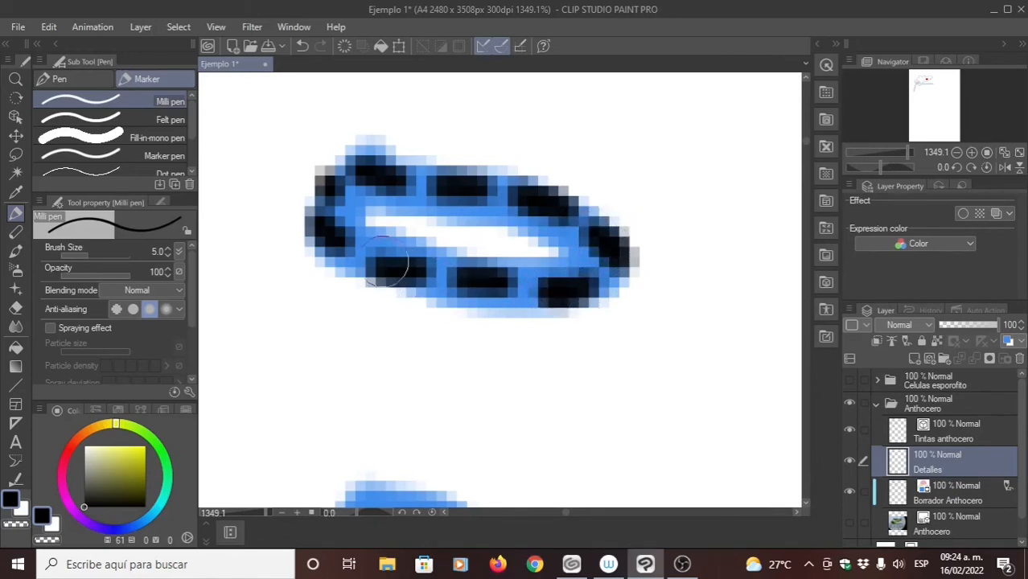
# - Finish the narrow oval's dashes and trace the two small round marks below it with dashed outlines
pyautogui.moveTo(365, 258); pyautogui.dragTo(380, 272)
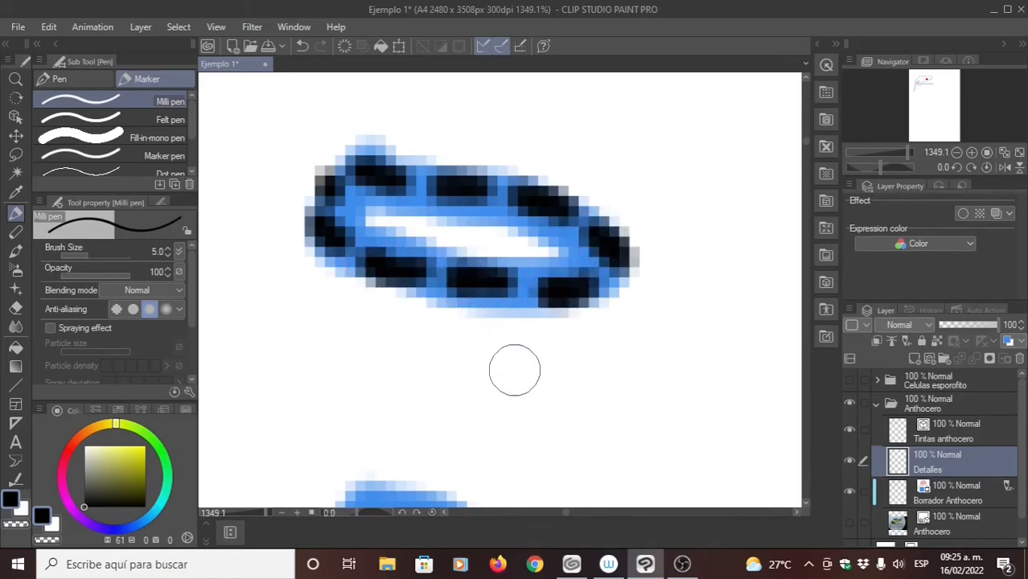
pyautogui.moveTo(490, 376); pyautogui.dragTo(490, 253)
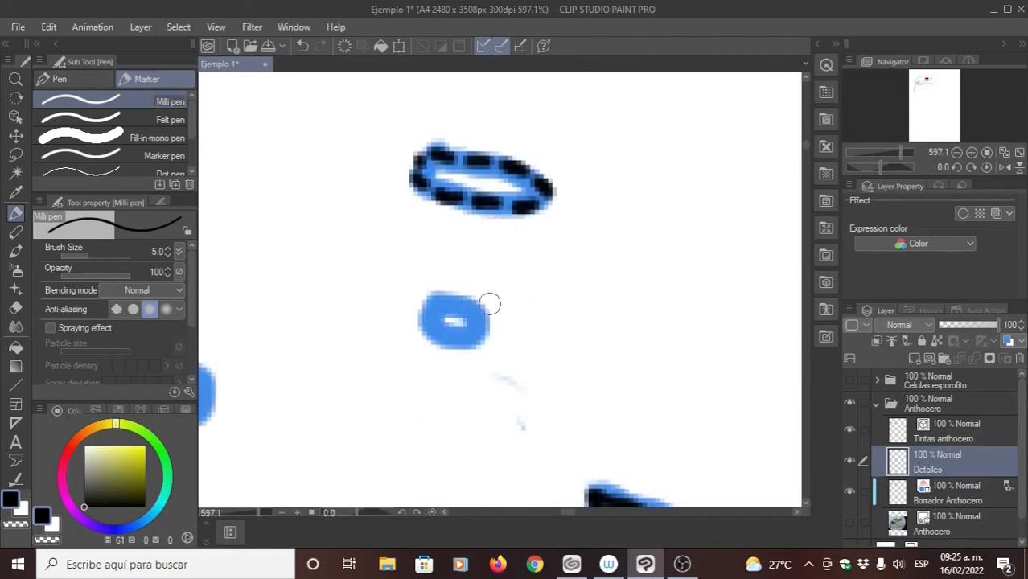
pyautogui.moveTo(458, 286); pyautogui.dragTo(488, 287)
pyautogui.moveTo(424, 321)
pyautogui.mouseDown()
pyautogui.moveTo(473, 317)
pyautogui.moveTo(500, 356)
pyautogui.moveTo(448, 363)
pyautogui.moveTo(409, 333)
pyautogui.moveTo(471, 310)
pyautogui.moveTo(560, 219)
pyautogui.mouseUp()
pyautogui.moveTo(356, 281); pyautogui.dragTo(432, 243)
pyautogui.moveTo(309, 211)
pyautogui.mouseDown()
pyautogui.moveTo(282, 246)
pyautogui.moveTo(292, 291)
pyautogui.moveTo(327, 298)
pyautogui.moveTo(350, 274)
pyautogui.moveTo(344, 235)
pyautogui.moveTo(318, 221)
pyautogui.moveTo(283, 256)
pyautogui.mouseUp()
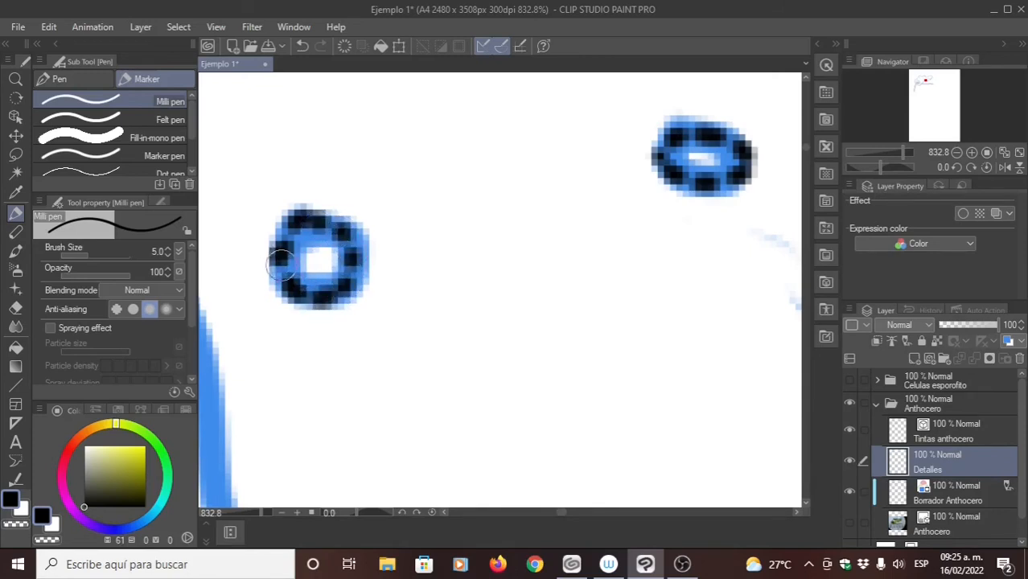
# - Trace the elongated slanted mark near the thallus's upper left with a dashed outline
pyautogui.scroll(-5, 425, 299)
pyautogui.moveTo(327, 144)
pyautogui.mouseDown()
pyautogui.moveTo(464, 329)
pyautogui.moveTo(592, 358)
pyautogui.mouseUp()
pyautogui.moveTo(281, 302); pyautogui.dragTo(398, 250)
pyautogui.moveTo(325, 240); pyautogui.dragTo(442, 248)
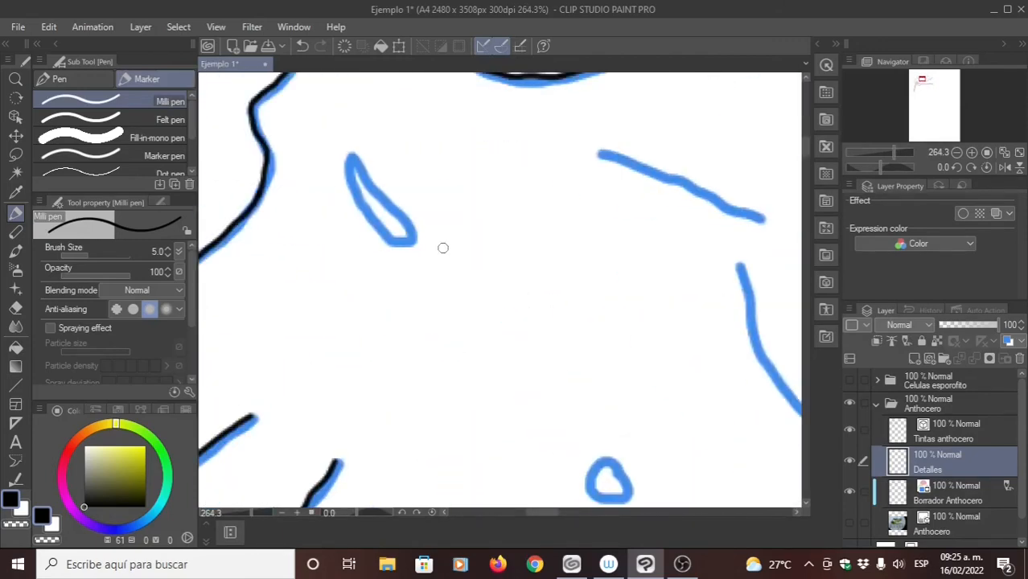
pyautogui.moveTo(376, 180)
pyautogui.mouseDown()
pyautogui.moveTo(429, 255)
pyautogui.moveTo(441, 219)
pyautogui.moveTo(400, 235)
pyautogui.moveTo(410, 264)
pyautogui.moveTo(529, 397)
pyautogui.moveTo(477, 283)
pyautogui.moveTo(513, 326)
pyautogui.moveTo(507, 352)
pyautogui.moveTo(453, 338)
pyautogui.moveTo(372, 240)
pyautogui.moveTo(339, 155)
pyautogui.moveTo(352, 117)
pyautogui.mouseUp()
pyautogui.scroll(3, 401, 225)
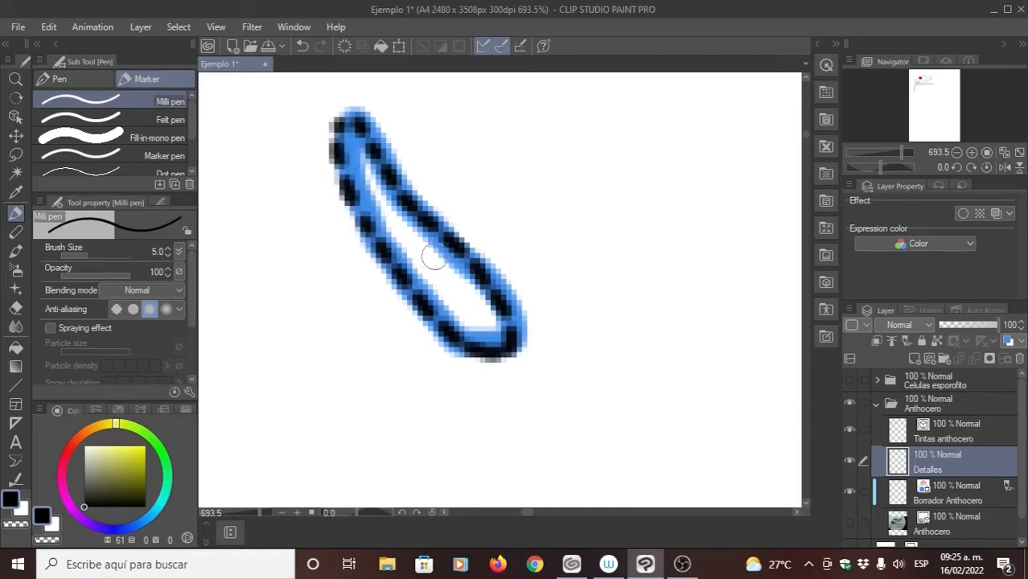
# - Erase a small gap between the dashes at the elongated mark's lower corner and return to the Milli pen
pyautogui.press('e')
pyautogui.scroll(1, 506, 375)
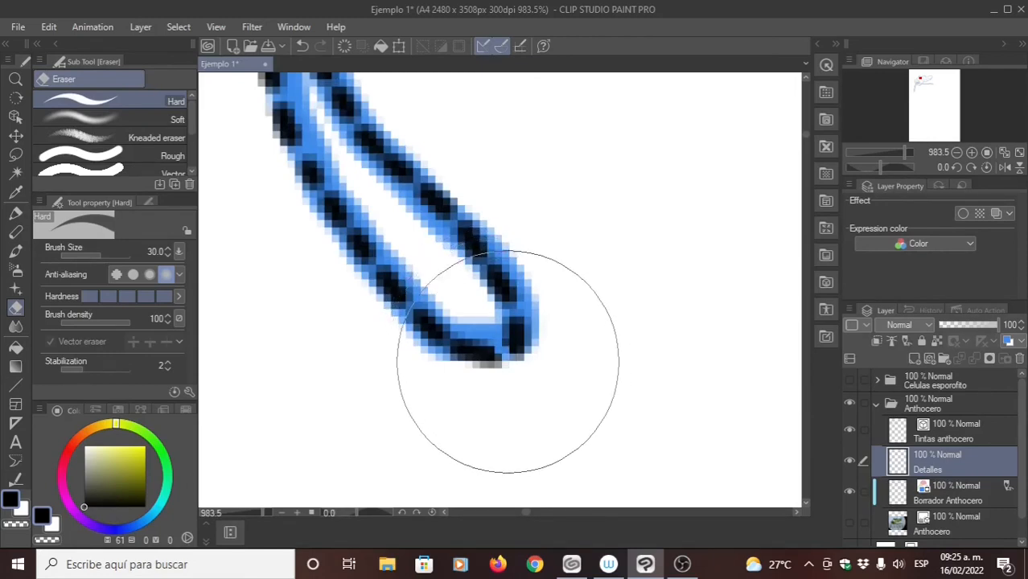
pyautogui.press('p')
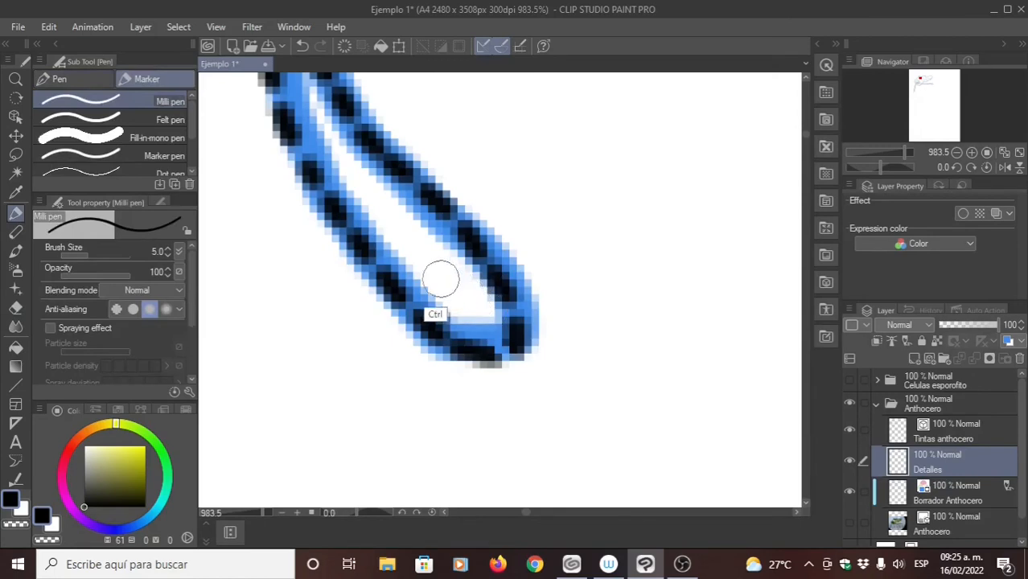
pyautogui.scroll(-4, 441, 280)
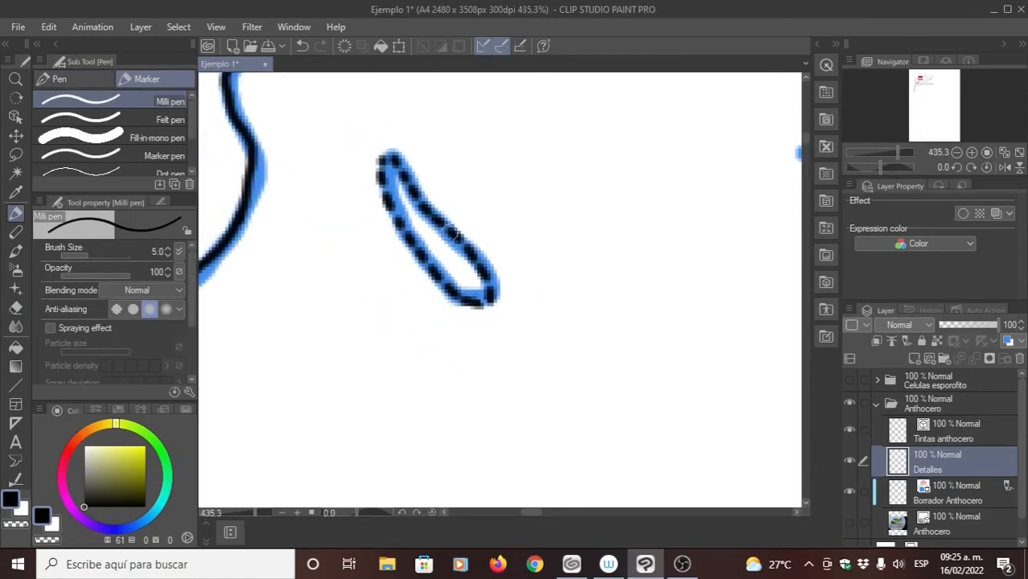
# - Try tracing the rounded triangular mark with a continuous outline and cutting gaps with the Hard eraser, undoing everything
pyautogui.moveTo(455, 262); pyautogui.dragTo(473, 192)
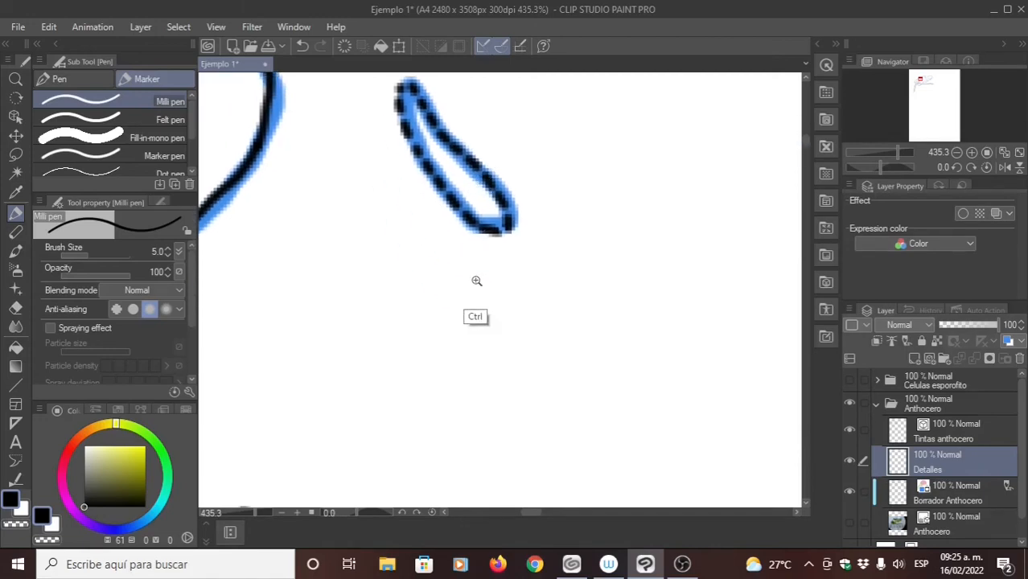
pyautogui.moveTo(475, 280)
pyautogui.mouseDown()
pyautogui.moveTo(413, 236)
pyautogui.moveTo(411, 252)
pyautogui.mouseUp()
pyautogui.keyDown('ctrl'); pyautogui.moveTo(430, 301); pyautogui.dragTo(466, 267); pyautogui.keyUp('ctrl')
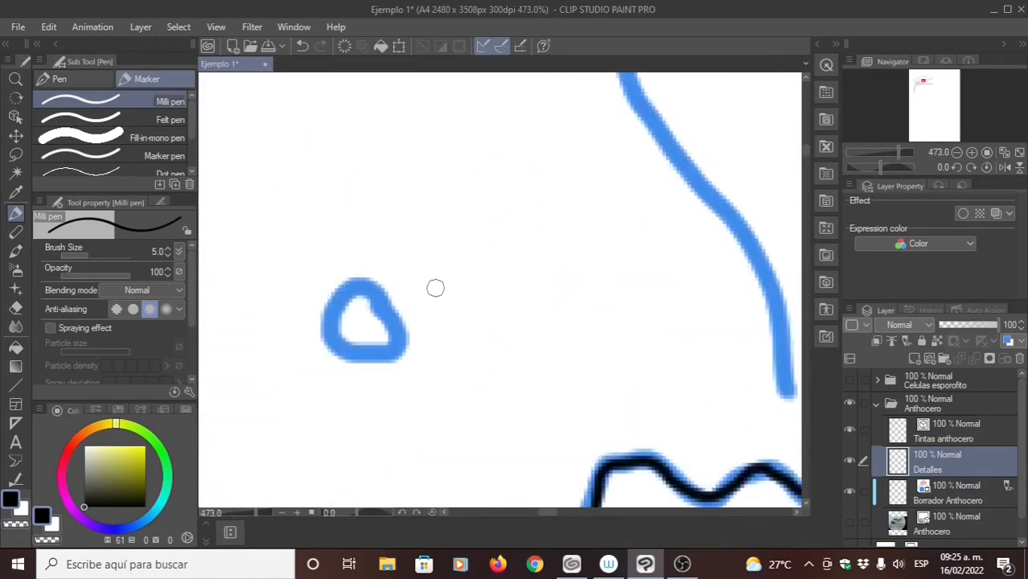
pyautogui.moveTo(362, 315)
pyautogui.mouseDown()
pyautogui.moveTo(433, 286)
pyautogui.moveTo(425, 253)
pyautogui.moveTo(390, 303)
pyautogui.moveTo(420, 338)
pyautogui.moveTo(483, 346)
pyautogui.moveTo(467, 279)
pyautogui.moveTo(426, 250)
pyautogui.moveTo(439, 282)
pyautogui.mouseUp()
pyautogui.press('e')
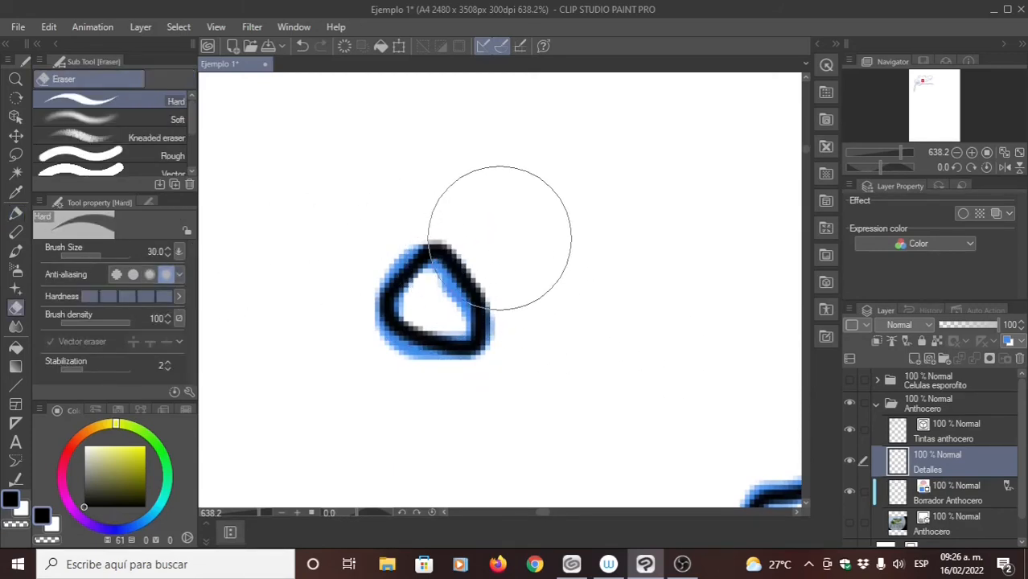
pyautogui.moveTo(500, 222); pyautogui.dragTo(486, 386)
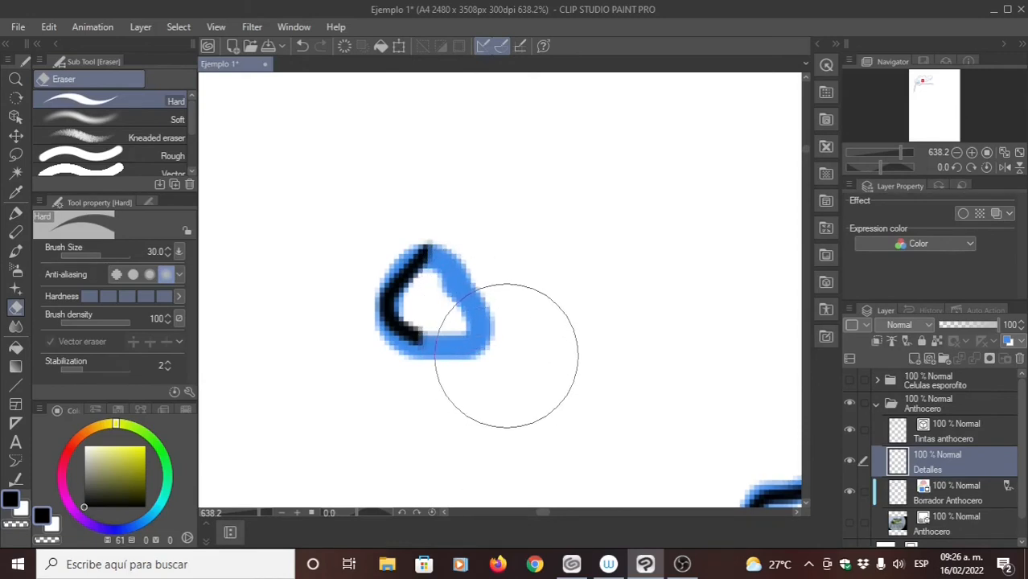
pyautogui.hotkey('ctrl', 'z')
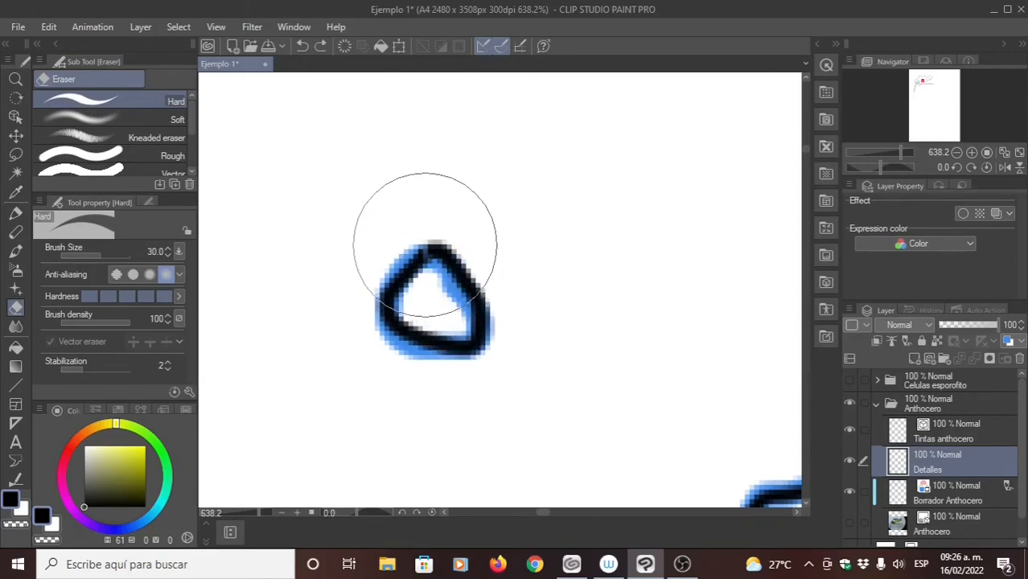
pyautogui.moveTo(427, 247); pyautogui.dragTo(426, 264)
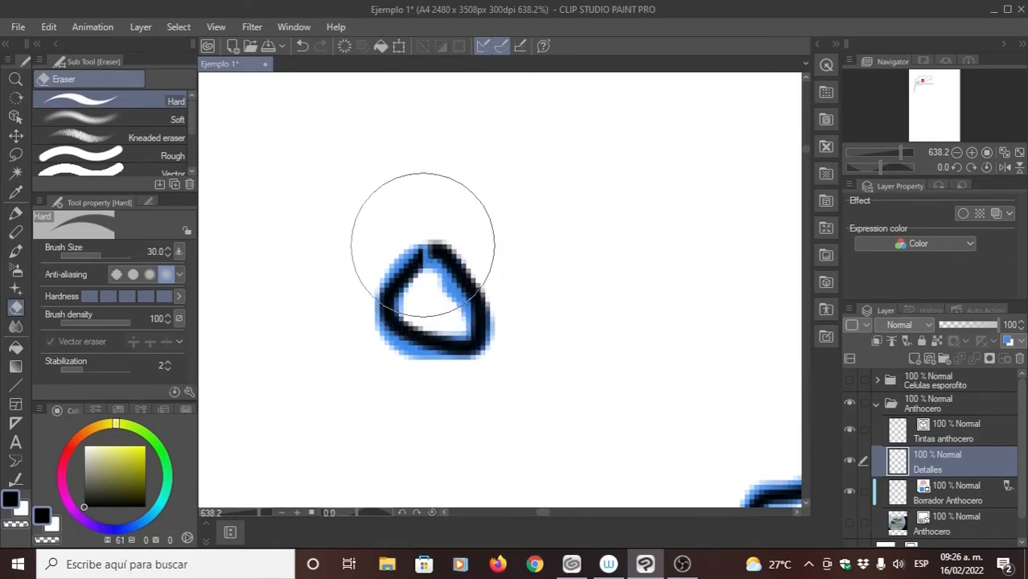
pyautogui.moveTo(458, 259); pyautogui.dragTo(448, 268)
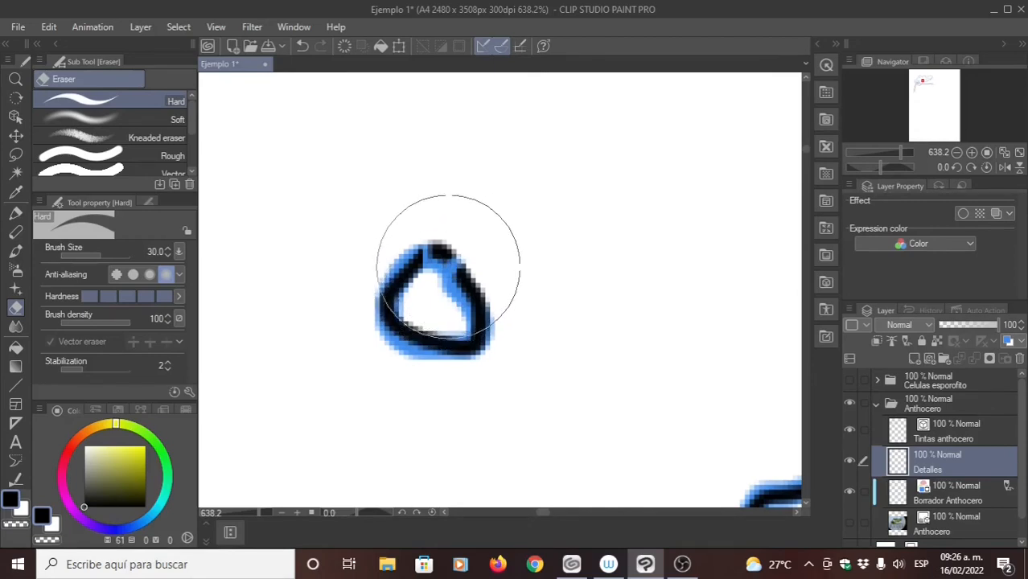
pyautogui.hotkey('ctrl', 'z')
pyautogui.hotkey('ctrl', 'z')
pyautogui.hotkey('ctrl', 'z')
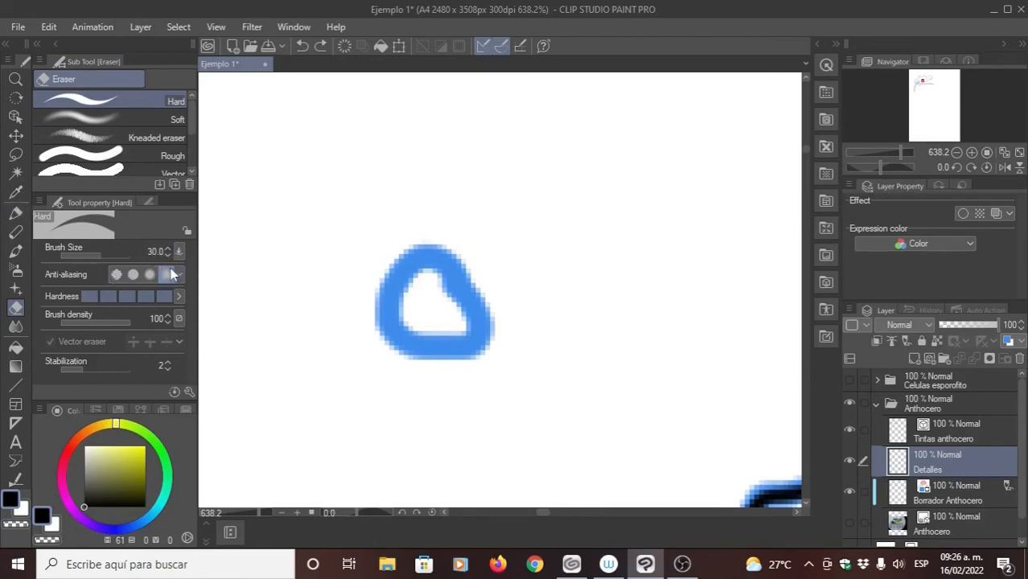
# - Try a continuous circle over the triangular mark and erase it with the Hard eraser, undoing the erasures and the circle
pyautogui.click(15, 213)
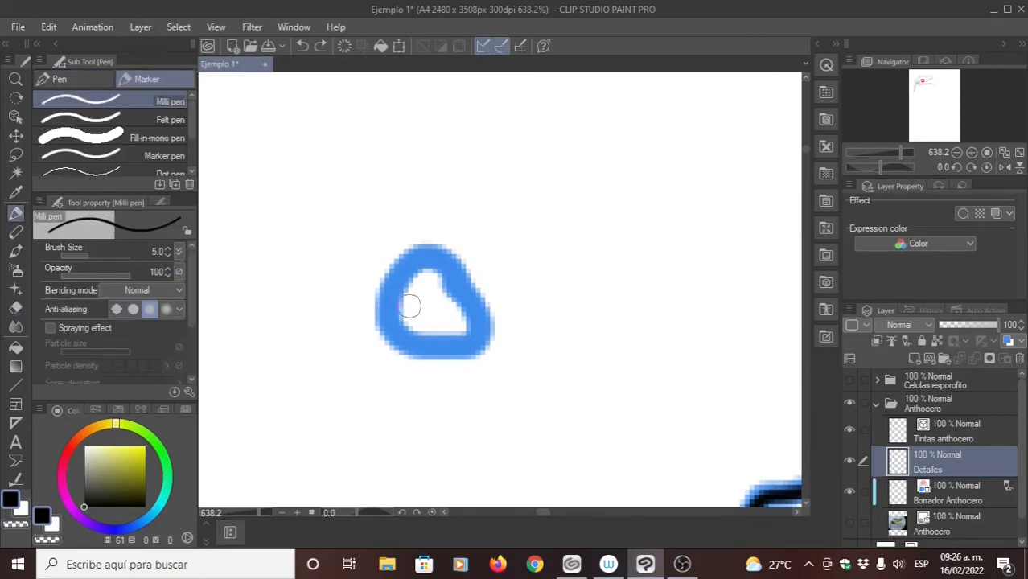
pyautogui.moveTo(412, 266)
pyautogui.mouseDown()
pyautogui.moveTo(372, 320)
pyautogui.moveTo(468, 351)
pyautogui.moveTo(440, 262)
pyautogui.moveTo(380, 282)
pyautogui.mouseUp()
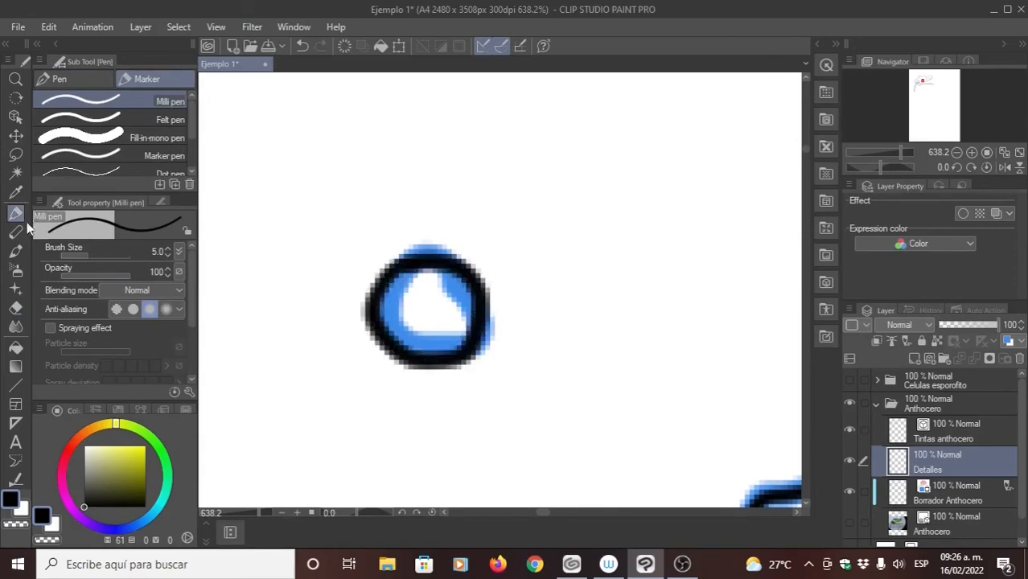
pyautogui.click(10, 308)
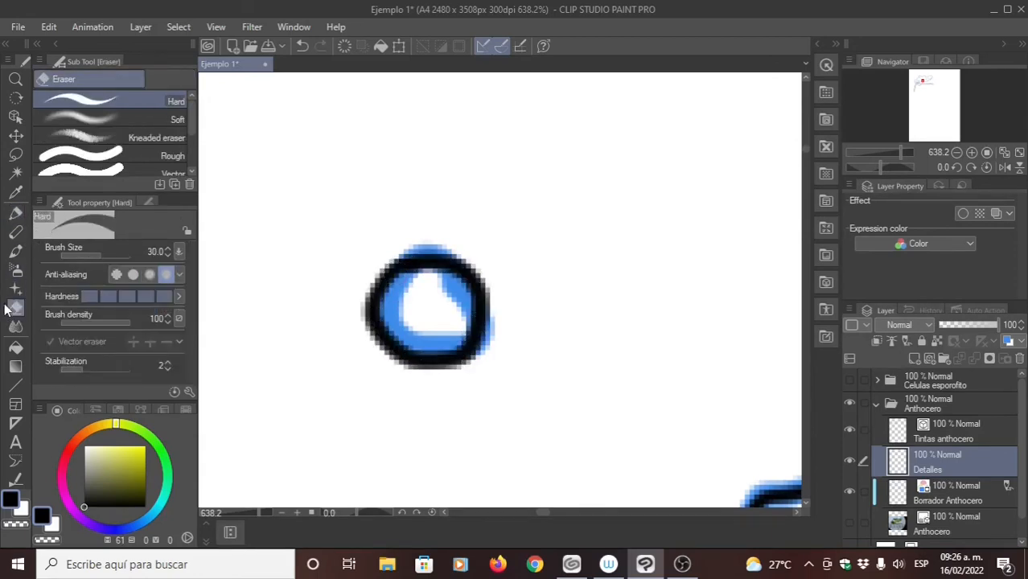
pyautogui.moveTo(471, 239); pyautogui.dragTo(425, 371)
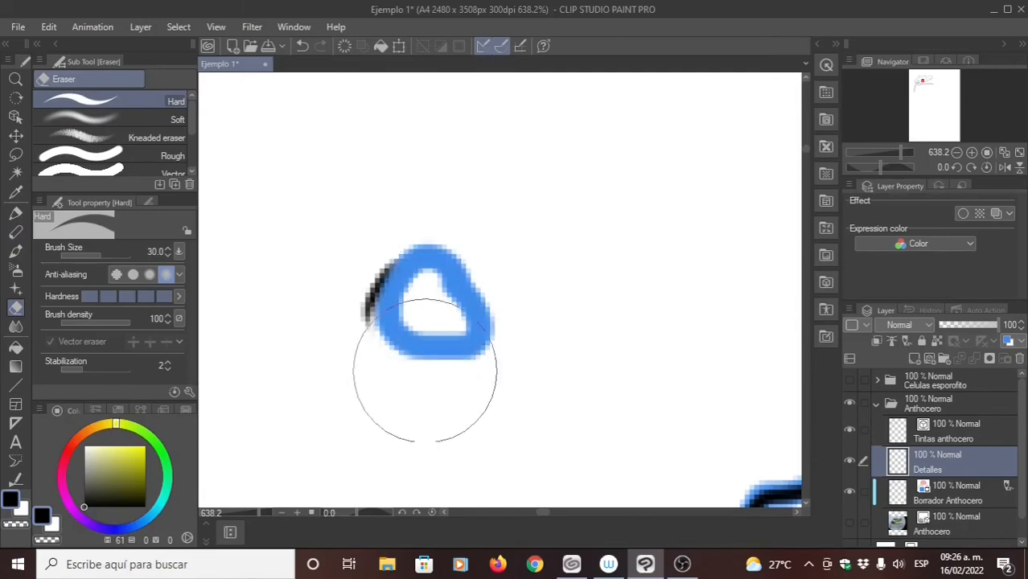
pyautogui.moveTo(379, 288)
pyautogui.mouseDown()
pyautogui.moveTo(342, 309)
pyautogui.moveTo(384, 303)
pyautogui.mouseUp()
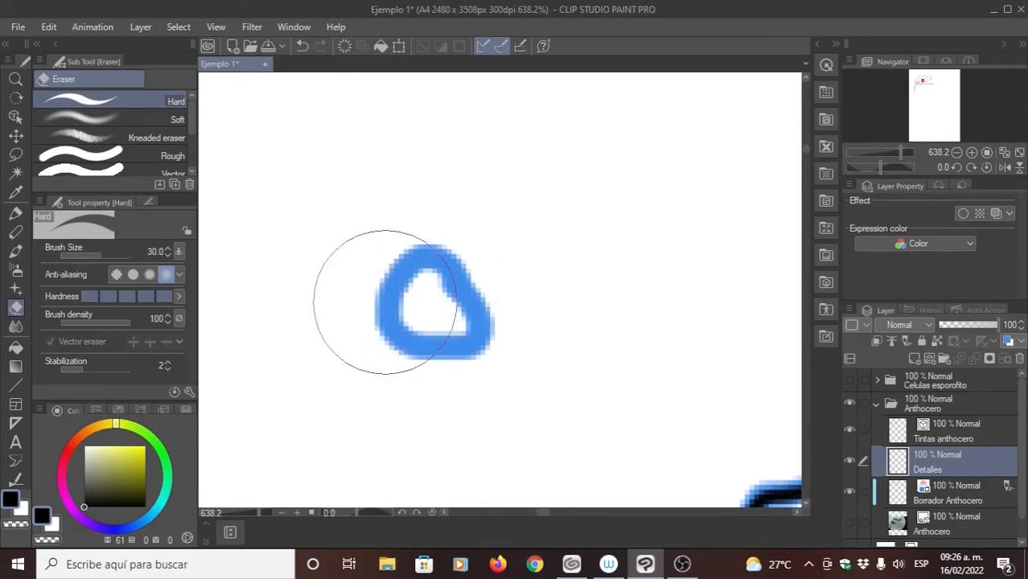
pyautogui.hotkey('ctrl', 'z')
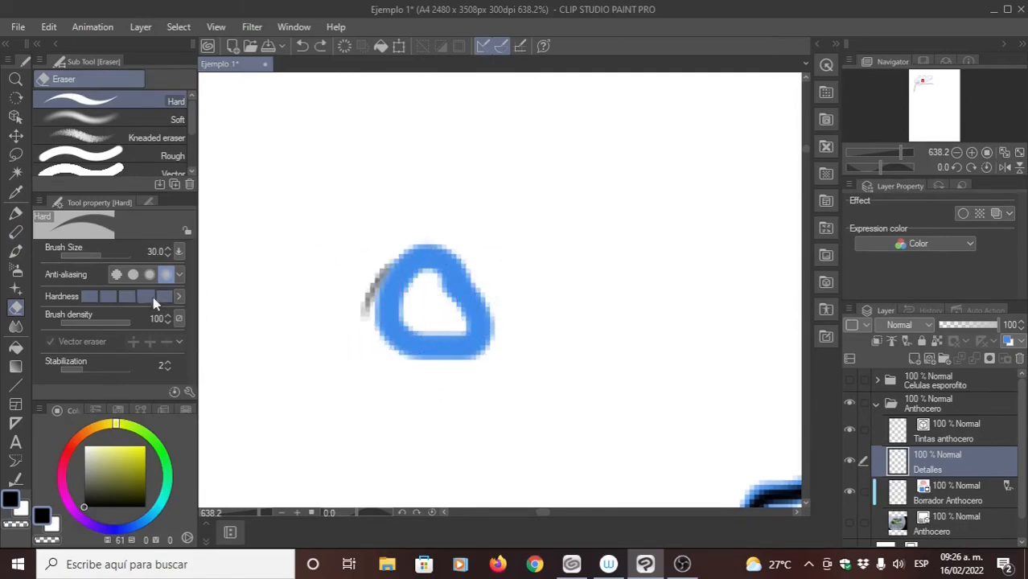
pyautogui.hotkey('ctrl', 'z')
pyautogui.click(153, 253)
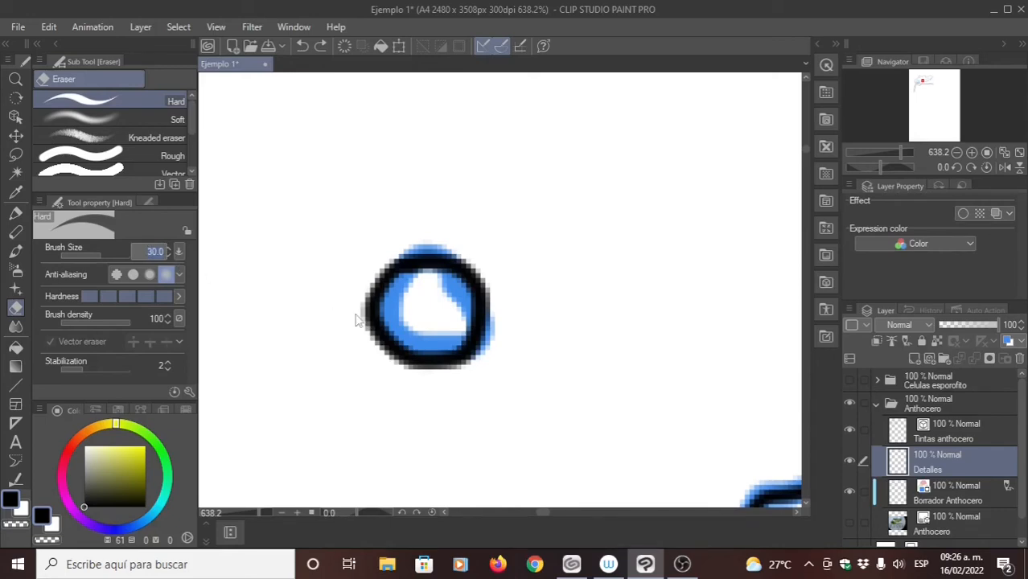
pyautogui.click(217, 280)
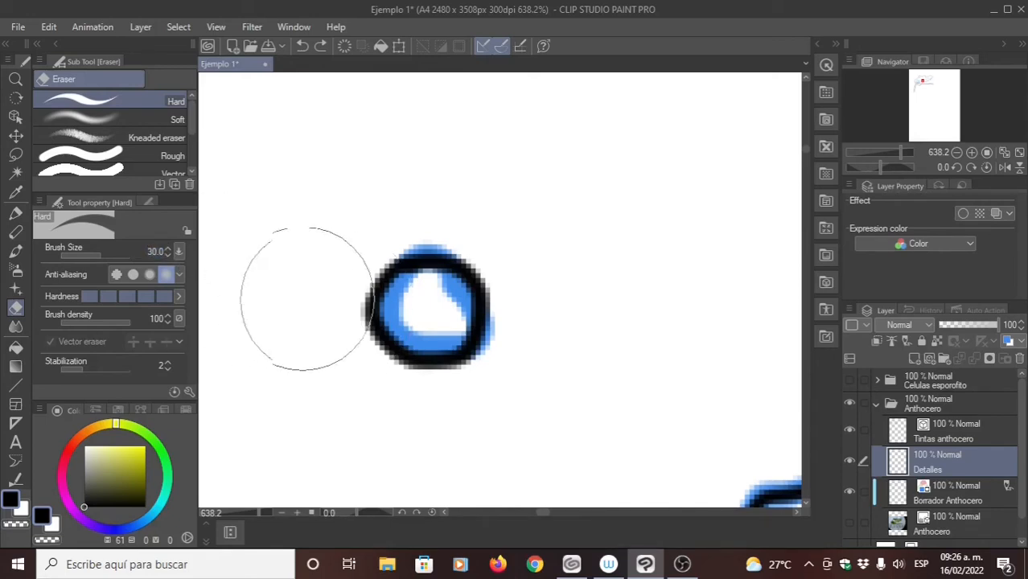
pyautogui.click(15, 214)
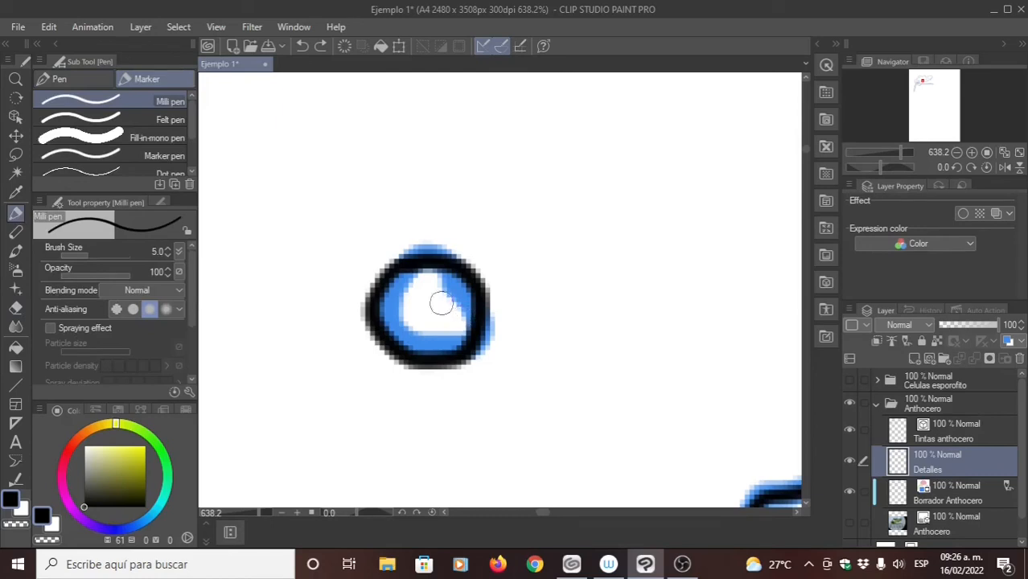
pyautogui.hotkey('ctrl', 'z')
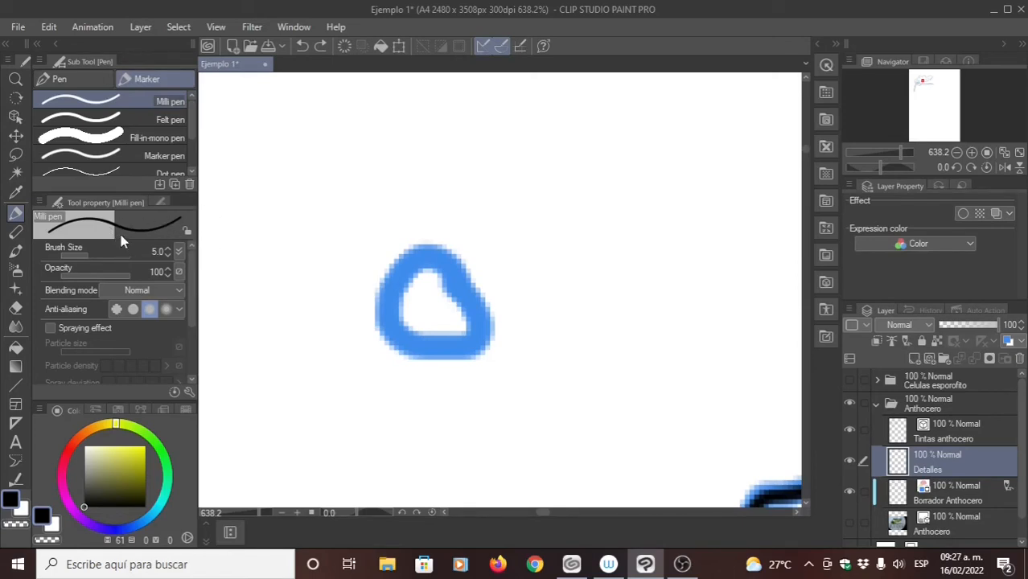
# - Trace the rounded triangular mark with short, separate Milli pen dashes around its whole outline
pyautogui.click(428, 256)
pyautogui.click(407, 264)
pyautogui.click(389, 291)
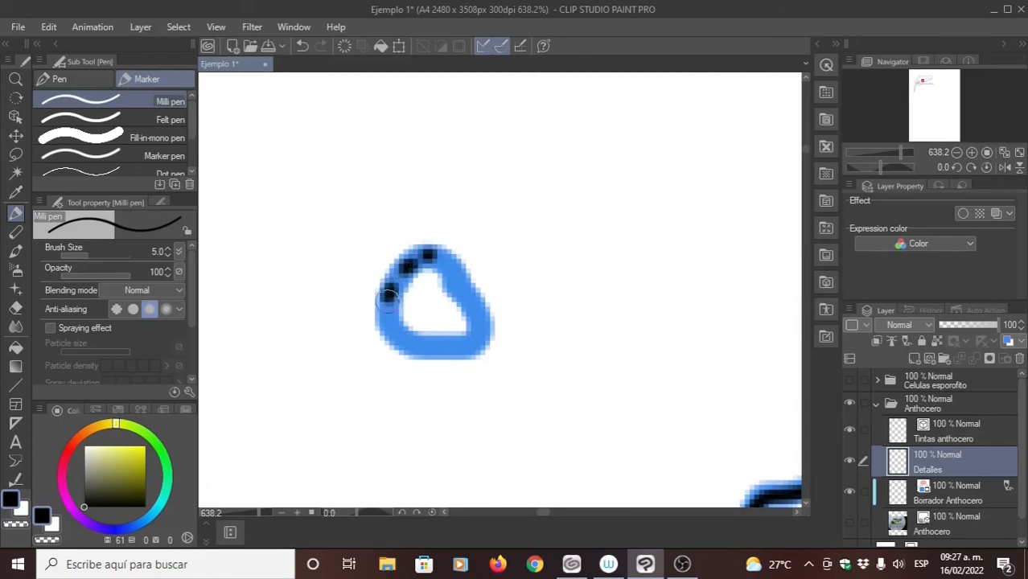
pyautogui.moveTo(390, 318)
pyautogui.mouseDown()
pyautogui.moveTo(400, 344)
pyautogui.moveTo(422, 351)
pyautogui.moveTo(486, 345)
pyautogui.moveTo(490, 318)
pyautogui.moveTo(442, 248)
pyautogui.mouseUp()
pyautogui.moveTo(434, 307); pyautogui.dragTo(391, 278)
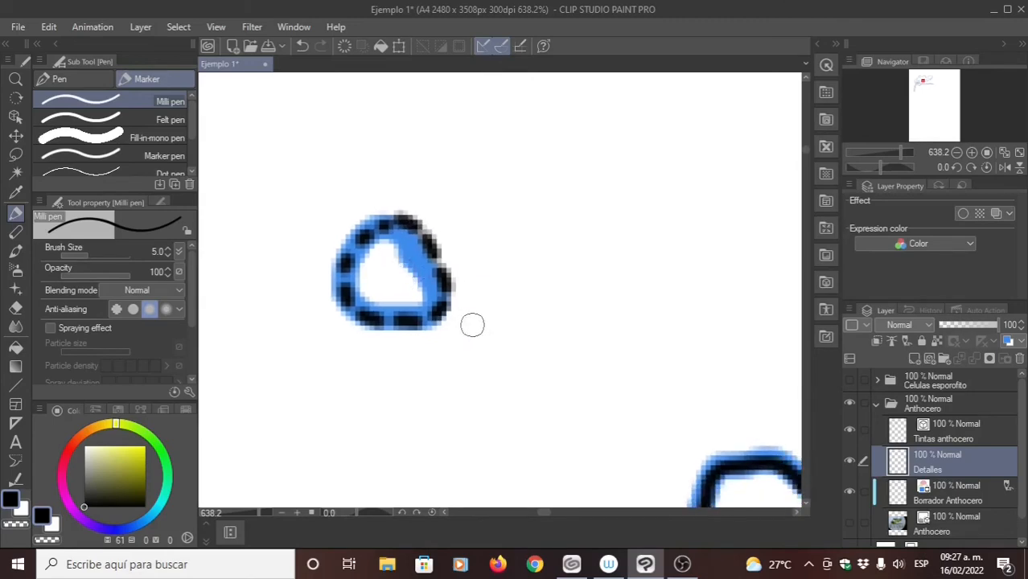
pyautogui.scroll(-8, 487, 321)
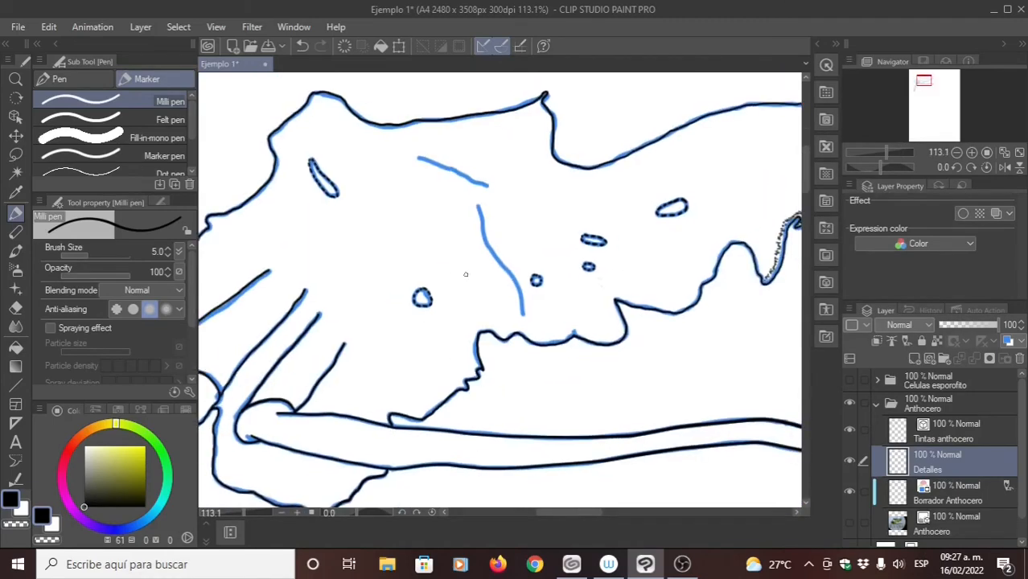
# - Show the Anthocero photo layer and compare the draft curves, inked thallus and sporophyte outlines with the specimen
pyautogui.moveTo(489, 235); pyautogui.dragTo(437, 319)
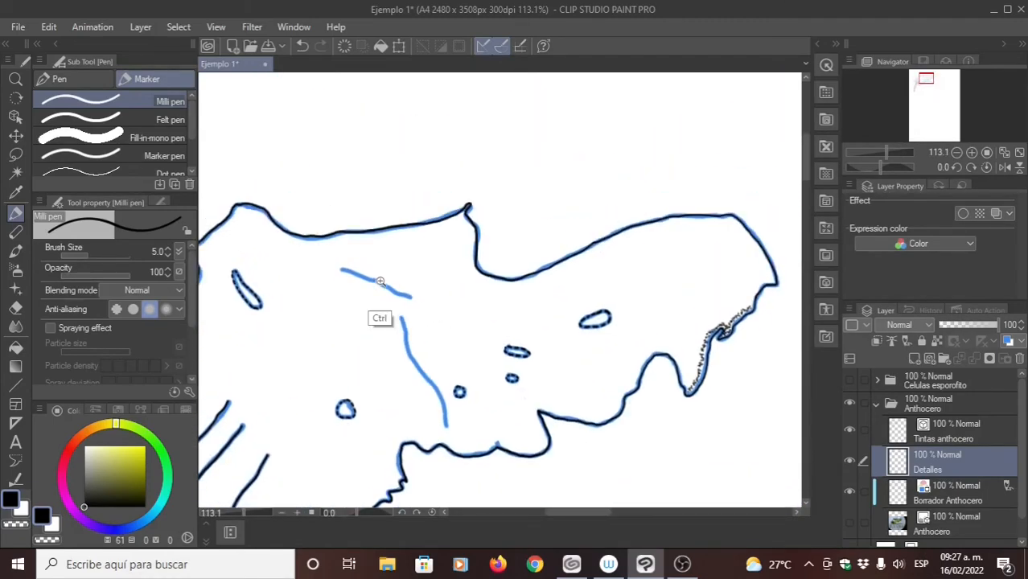
pyautogui.moveTo(386, 284); pyautogui.dragTo(425, 281)
pyautogui.moveTo(458, 315); pyautogui.dragTo(511, 318)
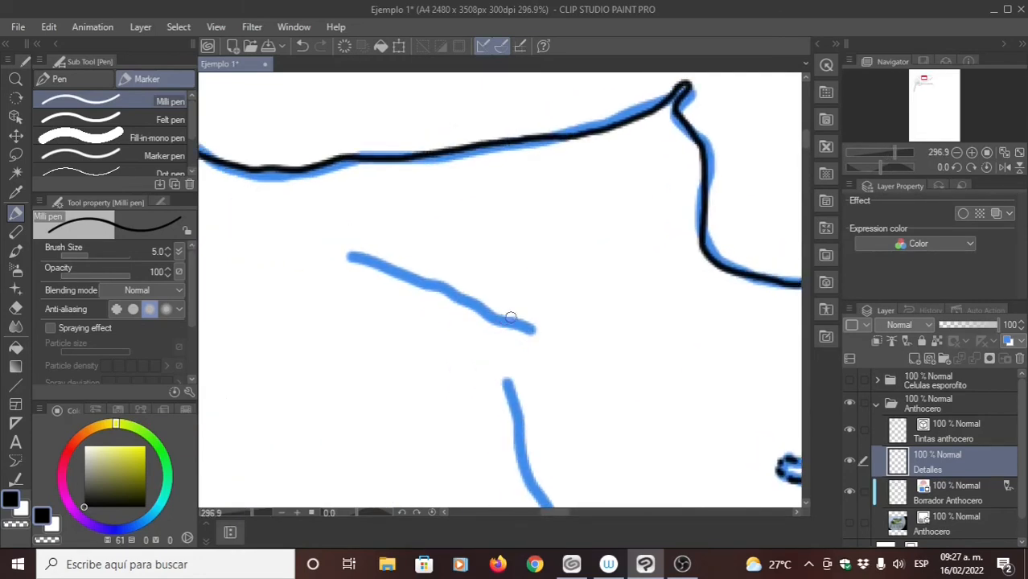
pyautogui.moveTo(498, 389); pyautogui.dragTo(504, 328)
pyautogui.moveTo(488, 258); pyautogui.dragTo(501, 366)
pyautogui.moveTo(513, 304); pyautogui.dragTo(467, 305)
pyautogui.moveTo(559, 354); pyautogui.dragTo(566, 335)
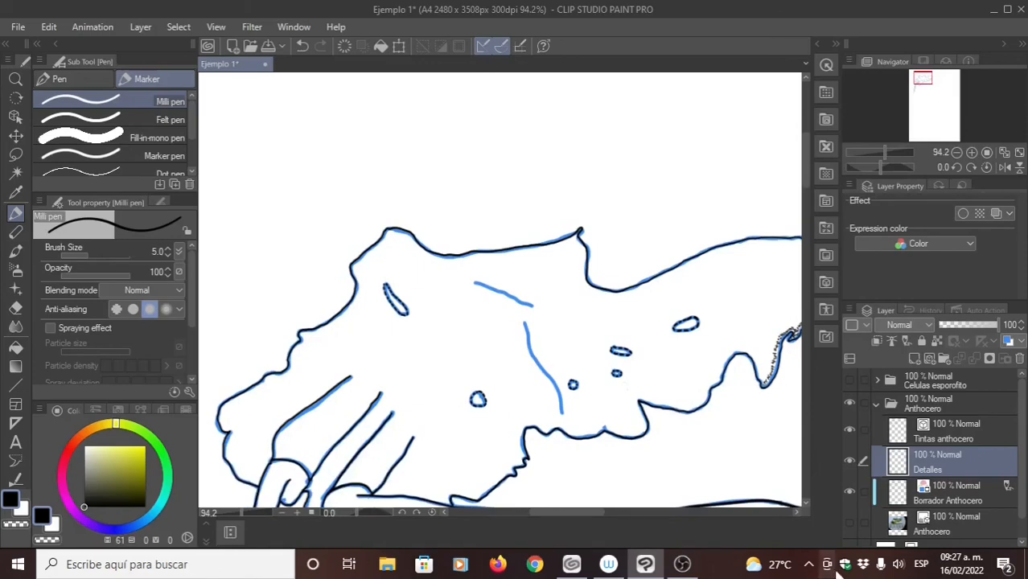
pyautogui.click(849, 522)
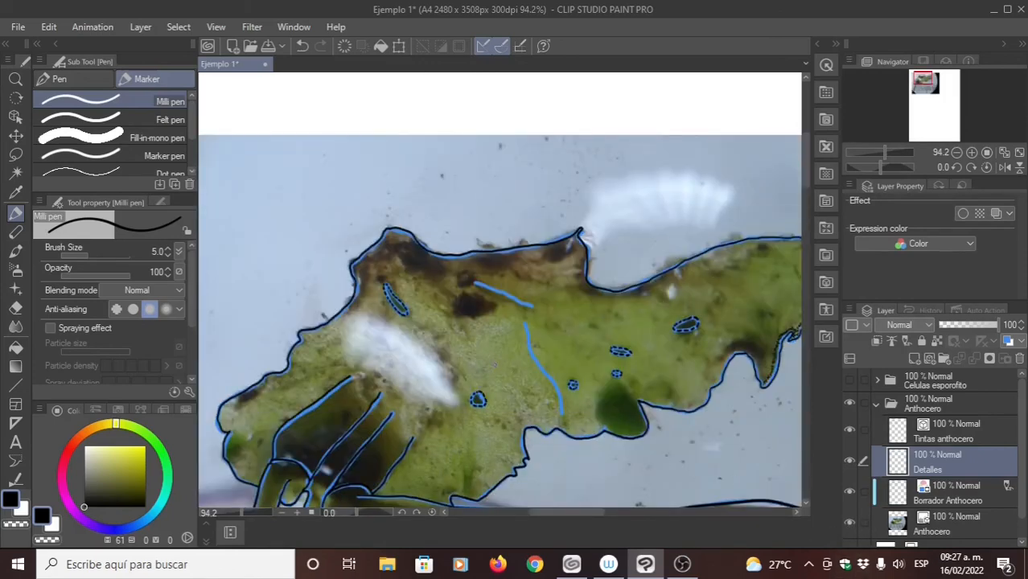
pyautogui.moveTo(391, 465); pyautogui.dragTo(489, 278)
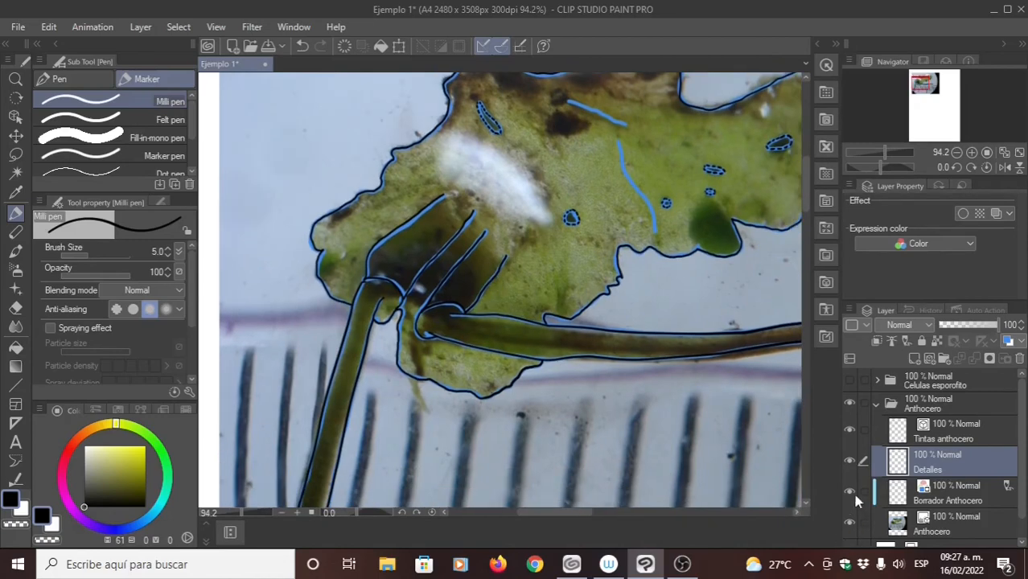
pyautogui.moveTo(599, 355); pyautogui.dragTo(575, 339)
pyautogui.moveTo(667, 346); pyautogui.dragTo(585, 299)
pyautogui.moveTo(636, 326)
pyautogui.mouseDown()
pyautogui.moveTo(596, 294)
pyautogui.moveTo(544, 278)
pyautogui.mouseUp()
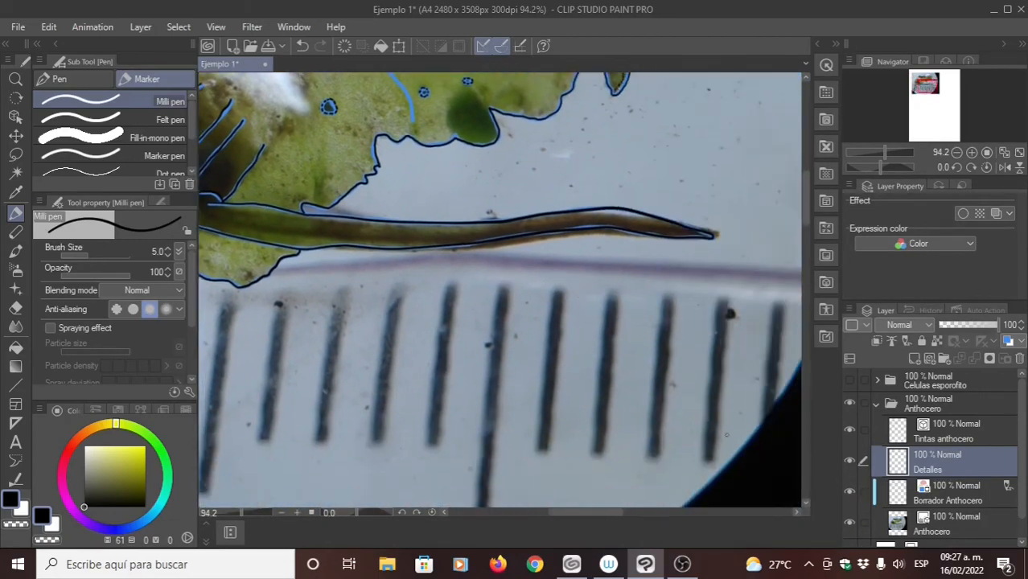
# - Hide the Borrador Anthocero layer and trace the dark green oval at the thallus edge with Milli pen dots, reducing the brush size to 4
pyautogui.moveTo(648, 226); pyautogui.dragTo(600, 363)
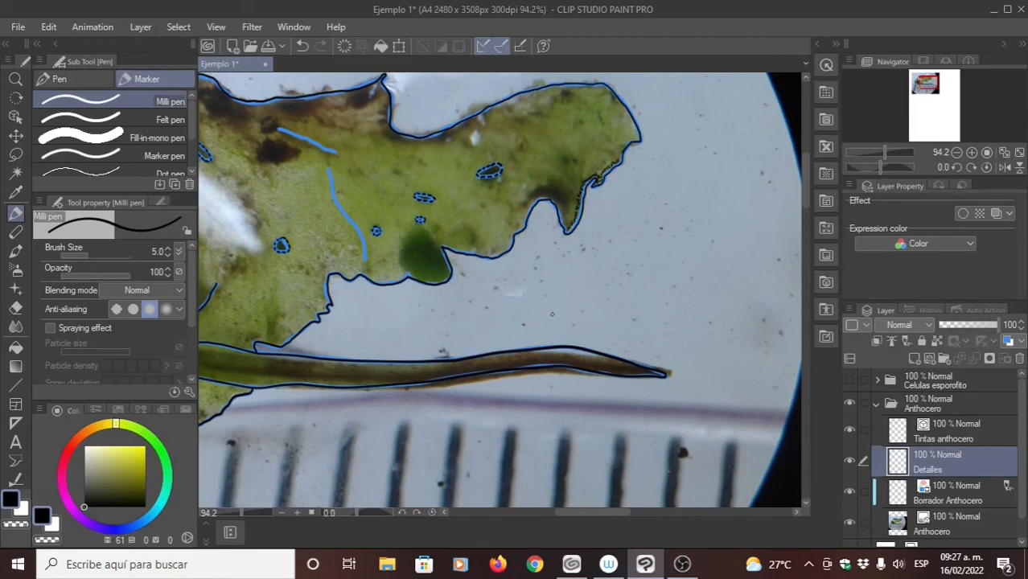
pyautogui.scroll(1, 552, 314)
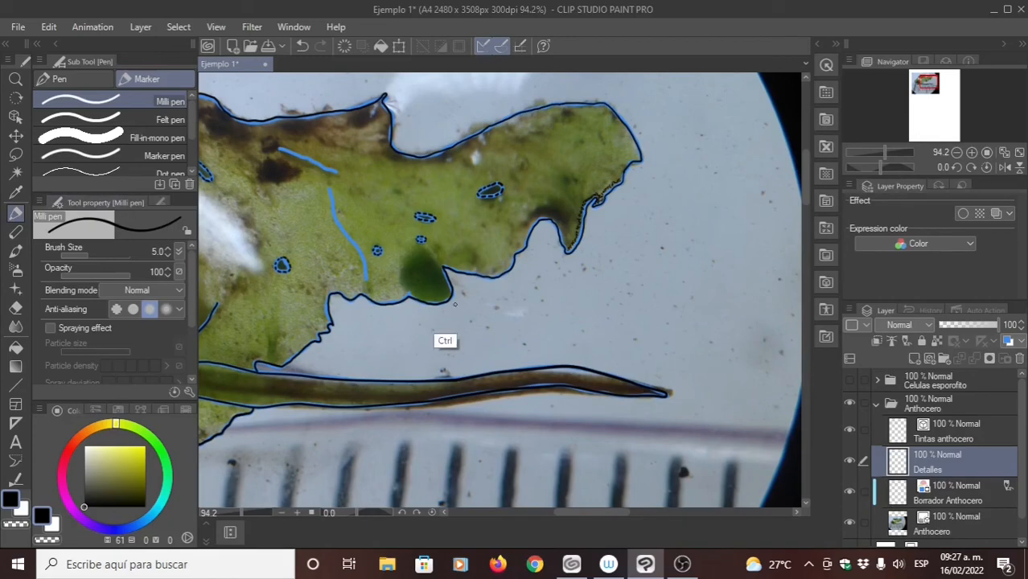
pyautogui.scroll(5, 451, 322)
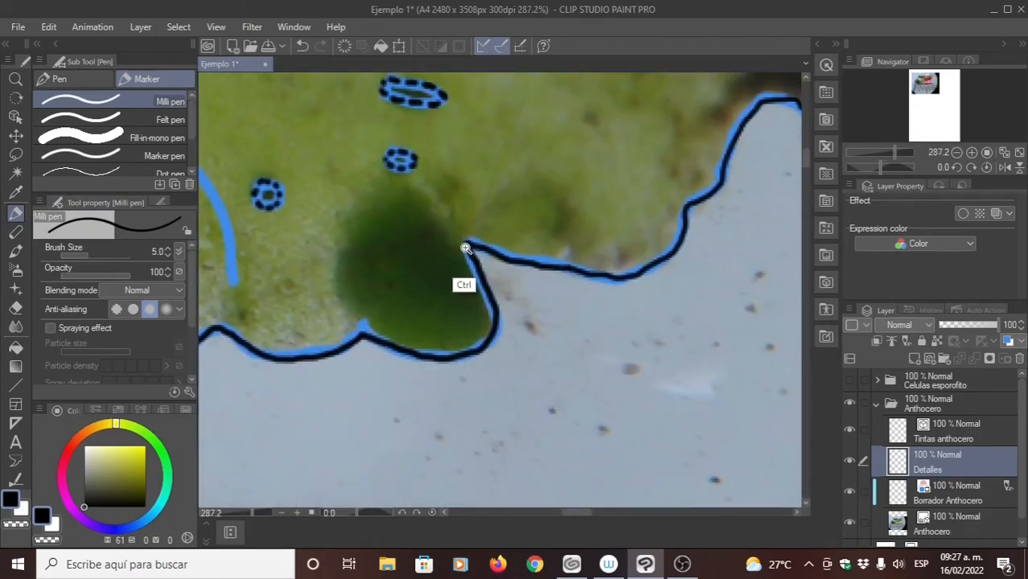
pyautogui.scroll(1, 466, 244)
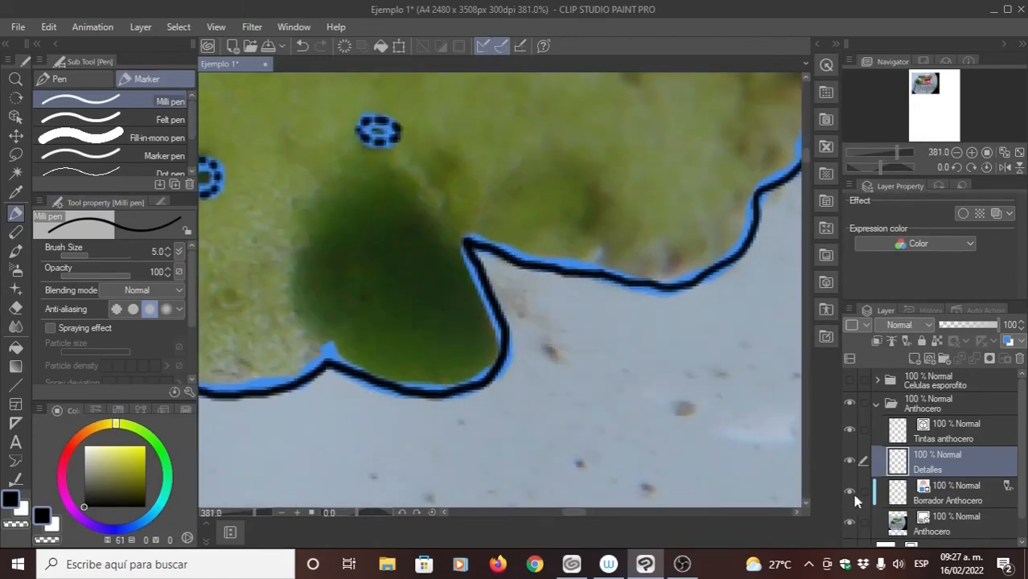
pyautogui.moveTo(470, 202); pyautogui.dragTo(493, 270)
pyautogui.moveTo(458, 223); pyautogui.dragTo(476, 205)
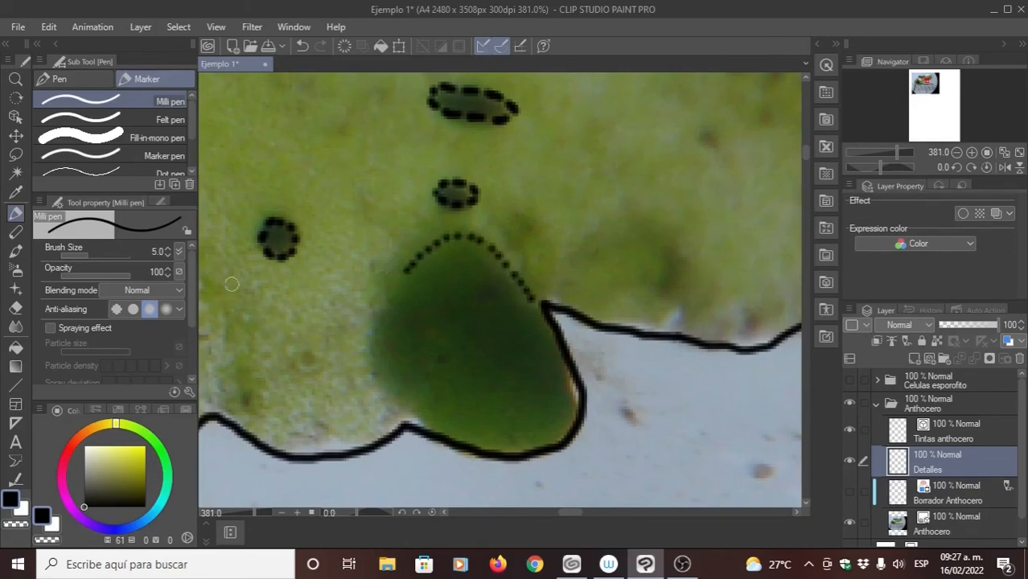
pyautogui.click(168, 254)
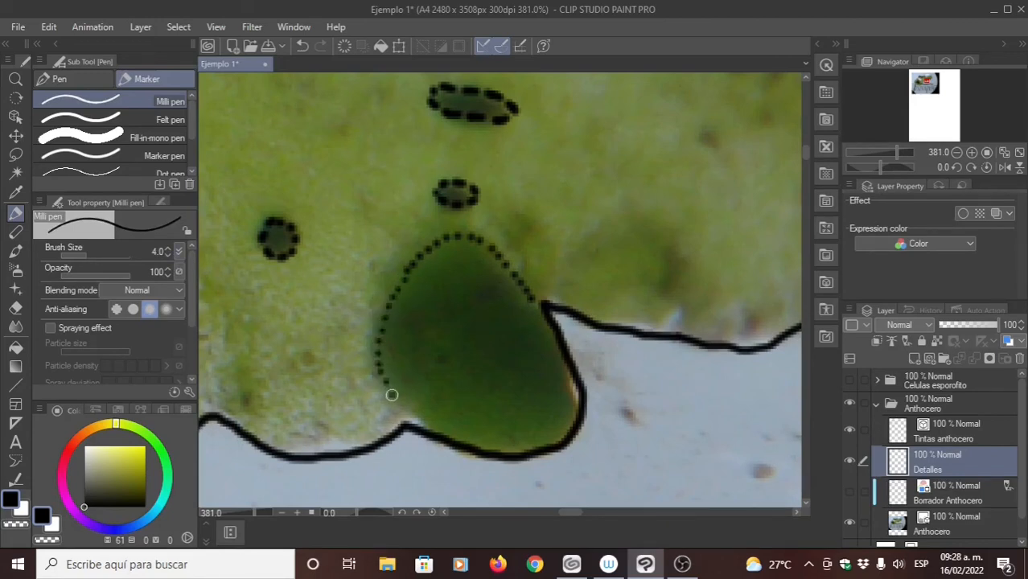
pyautogui.moveTo(479, 157); pyautogui.dragTo(438, 163)
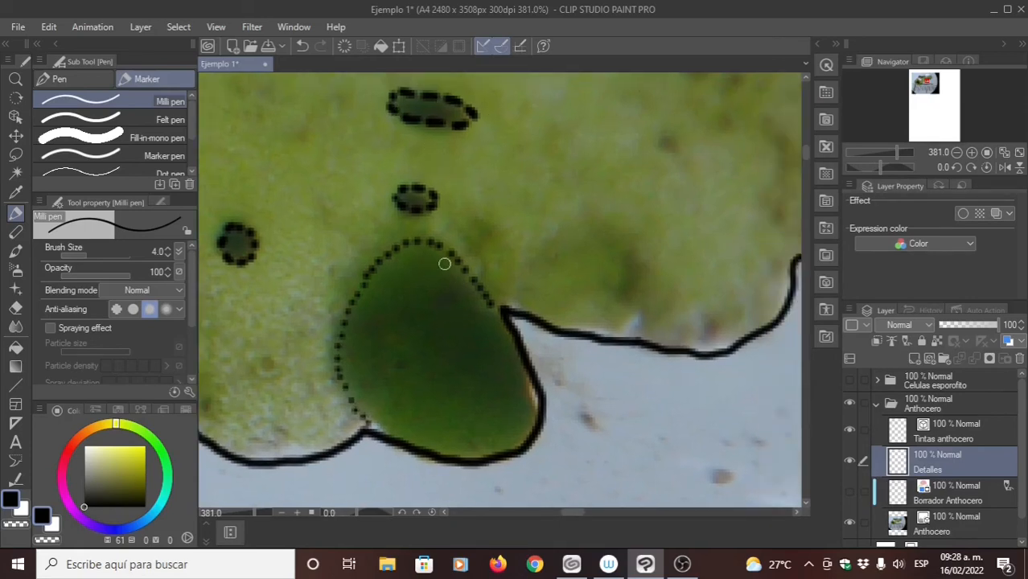
# - Stipple closely spaced dots inside the dark green oval along its right side, next to the inked thallus margin
pyautogui.moveTo(498, 394); pyautogui.dragTo(510, 363)
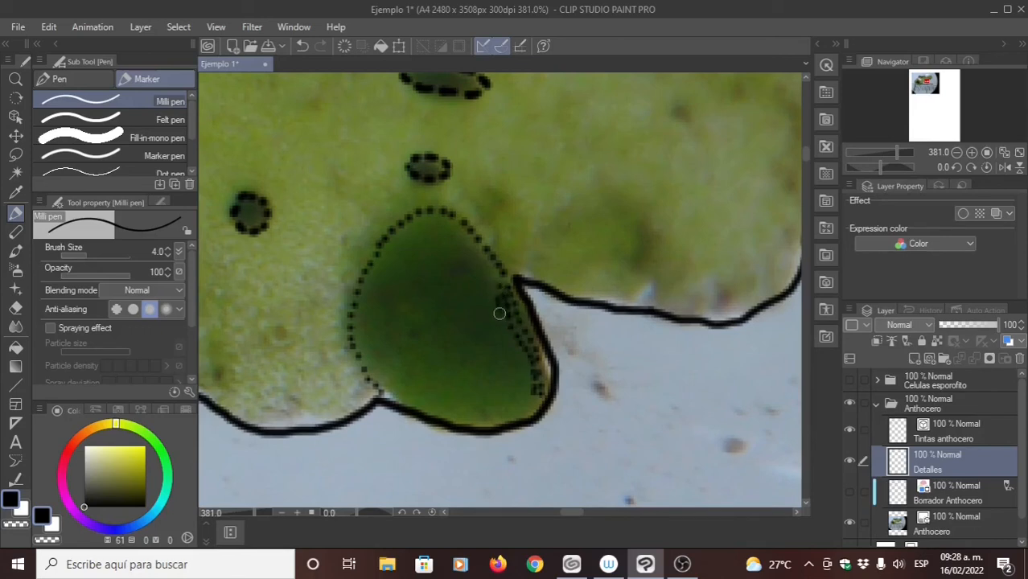
pyautogui.click(528, 393)
pyautogui.click(528, 404)
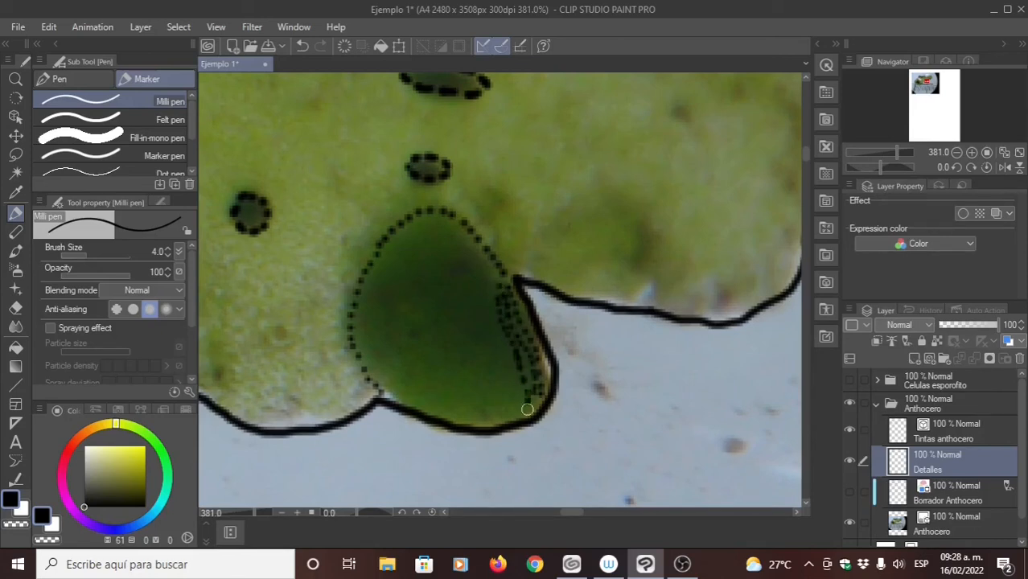
pyautogui.click(528, 413)
pyautogui.click(537, 408)
pyautogui.click(544, 395)
pyautogui.click(546, 385)
pyautogui.click(548, 370)
pyautogui.click(534, 397)
pyautogui.click(532, 372)
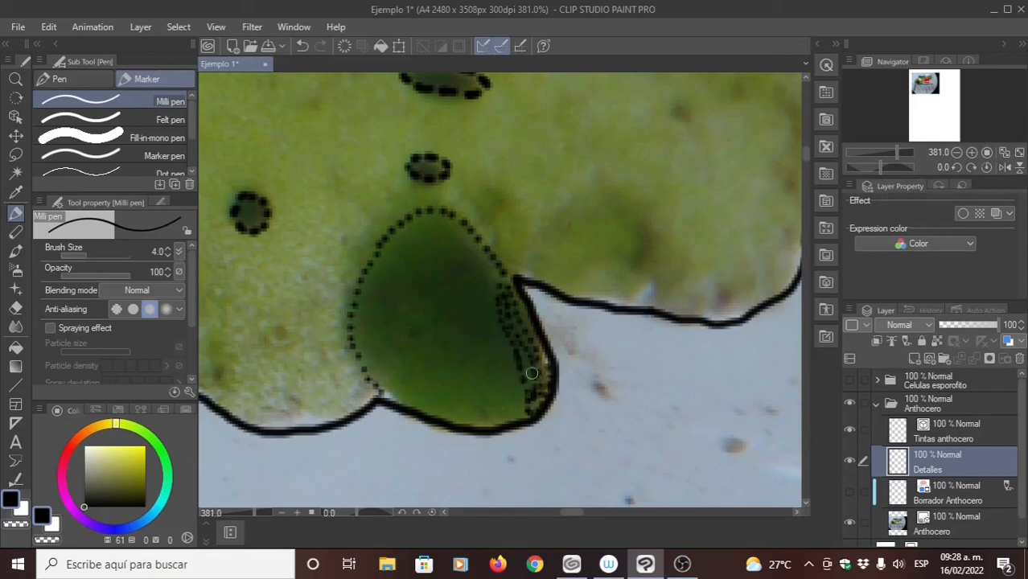
pyautogui.click(532, 366)
pyautogui.click(527, 363)
pyautogui.click(526, 373)
pyautogui.click(522, 358)
# - Widen the oval's right-hand shading inward with another band of stippled dots running down toward its lower edge
pyautogui.moveTo(492, 330); pyautogui.dragTo(527, 335)
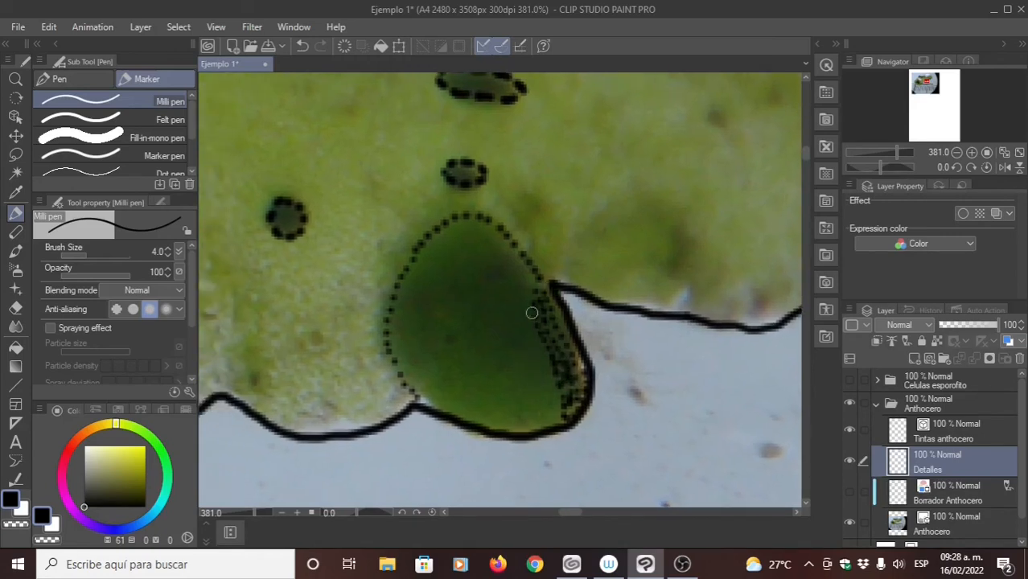
pyautogui.click(528, 305)
pyautogui.click(529, 316)
pyautogui.click(530, 326)
pyautogui.click(531, 335)
pyautogui.click(532, 344)
pyautogui.click(538, 348)
pyautogui.click(545, 360)
pyautogui.click(547, 372)
pyautogui.click(550, 383)
pyautogui.click(553, 396)
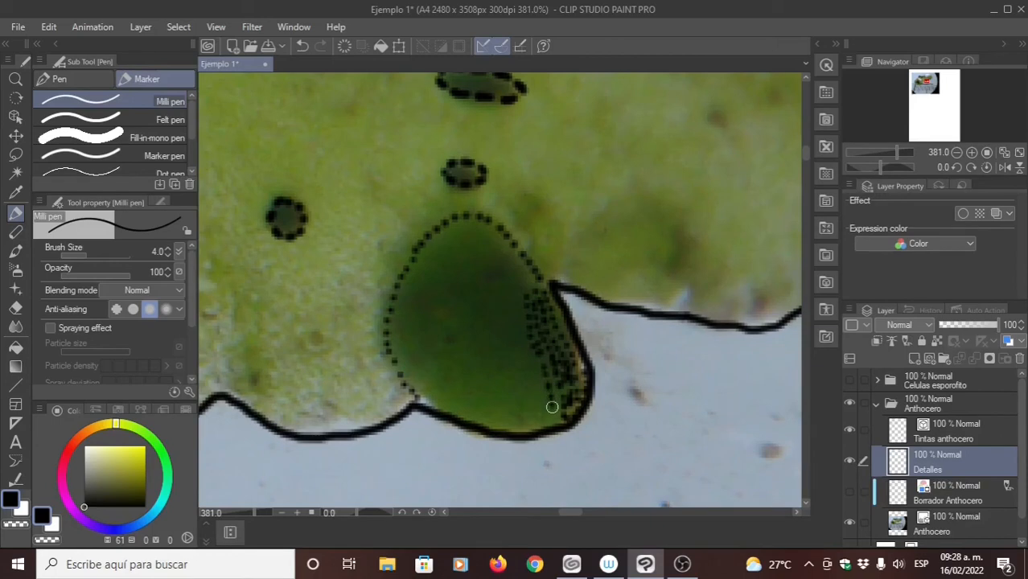
# - Fill the oval's lower right corner with dense stippling, thinning the dots out along the bottom edge
pyautogui.click(554, 408)
pyautogui.click(553, 418)
pyautogui.click(544, 420)
pyautogui.click(534, 419)
pyautogui.click(516, 419)
pyautogui.click(555, 426)
pyautogui.click(544, 426)
pyautogui.click(536, 426)
pyautogui.click(527, 426)
pyautogui.click(518, 426)
pyautogui.click(563, 425)
pyautogui.click(557, 416)
pyautogui.click(558, 404)
pyautogui.click(558, 386)
pyautogui.click(556, 369)
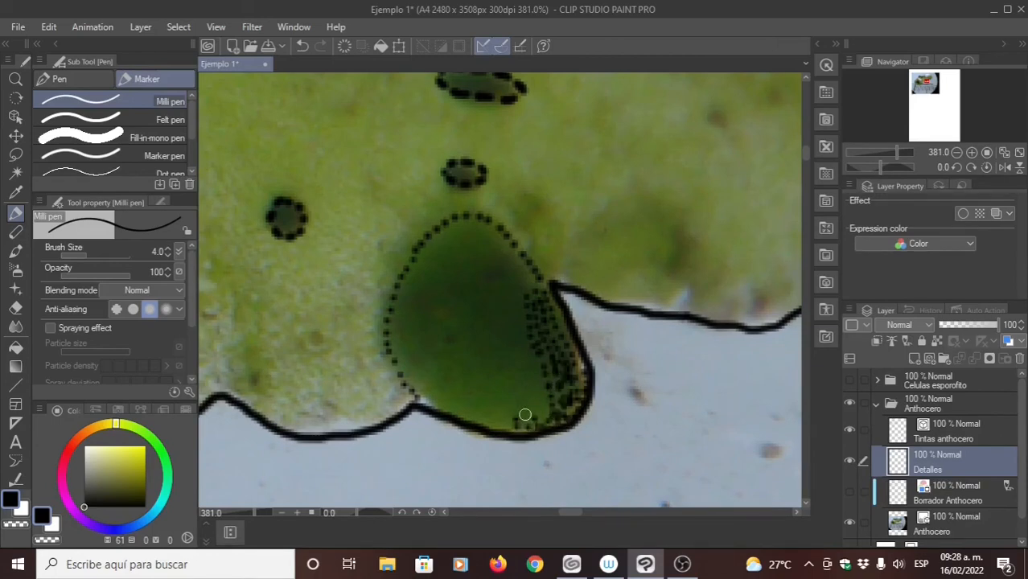
pyautogui.click(521, 413)
pyautogui.click(533, 413)
pyautogui.click(543, 403)
pyautogui.click(544, 388)
pyautogui.click(541, 377)
pyautogui.click(517, 406)
pyautogui.click(528, 404)
pyautogui.click(536, 391)
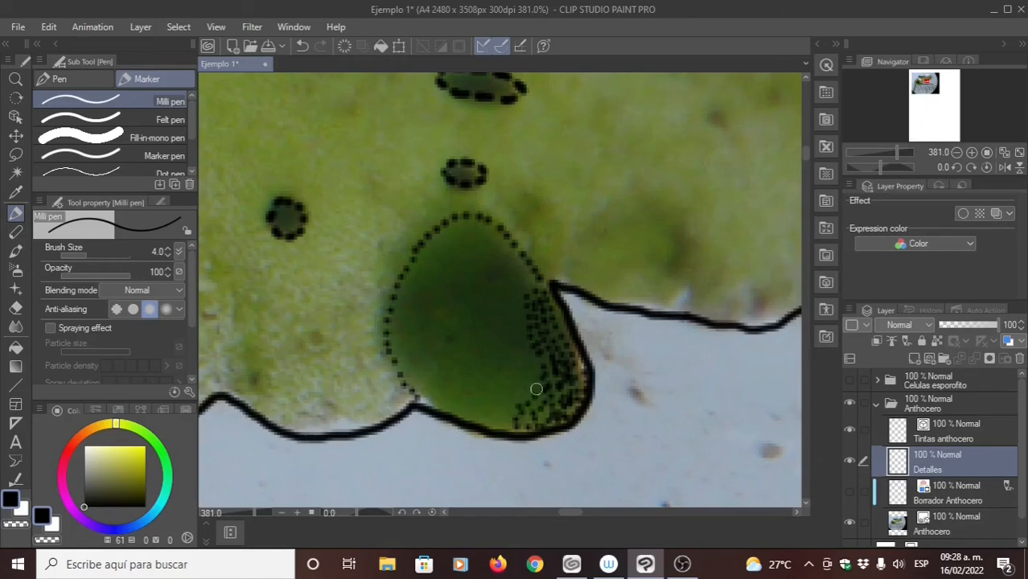
pyautogui.click(537, 378)
# - Add an inner row of dots following the oval's upper right outline down to the shaded side
pyautogui.click(478, 230)
pyautogui.click(486, 235)
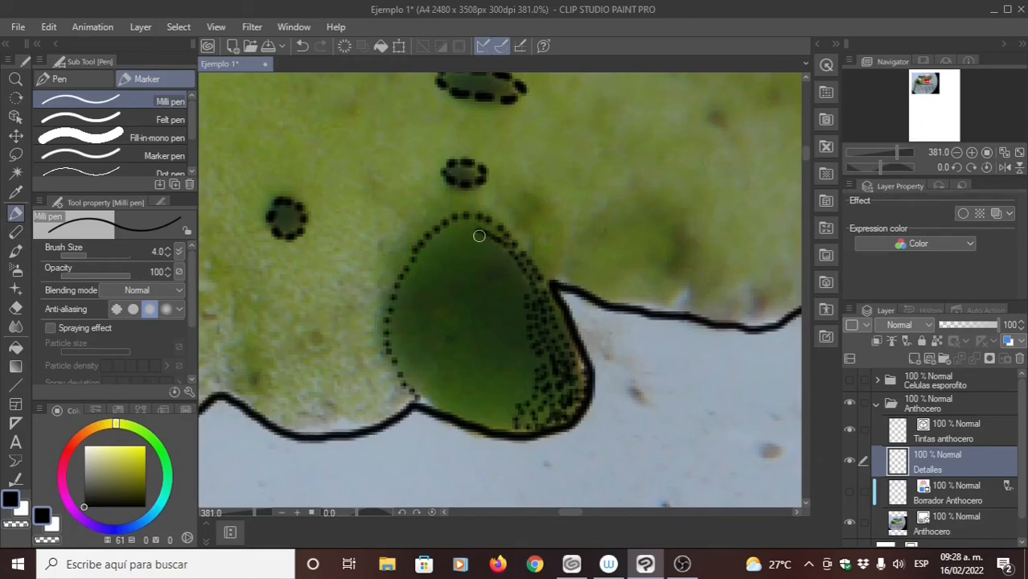
pyautogui.click(481, 232)
pyautogui.click(487, 238)
pyautogui.click(495, 245)
pyautogui.click(502, 251)
pyautogui.click(509, 259)
pyautogui.click(514, 269)
pyautogui.click(522, 277)
pyautogui.click(528, 287)
# - On the Tintas anthocero layer, move the control points of the horizontal sporophyte's upper line near its base to follow the photo
pyautogui.moveTo(424, 342); pyautogui.dragTo(569, 271)
pyautogui.moveTo(466, 329); pyautogui.dragTo(577, 321)
pyautogui.moveTo(427, 311); pyautogui.dragTo(484, 281)
pyautogui.moveTo(351, 435)
pyautogui.mouseDown()
pyautogui.moveTo(505, 331)
pyautogui.moveTo(478, 342)
pyautogui.mouseUp()
pyautogui.moveTo(363, 454); pyautogui.dragTo(501, 252)
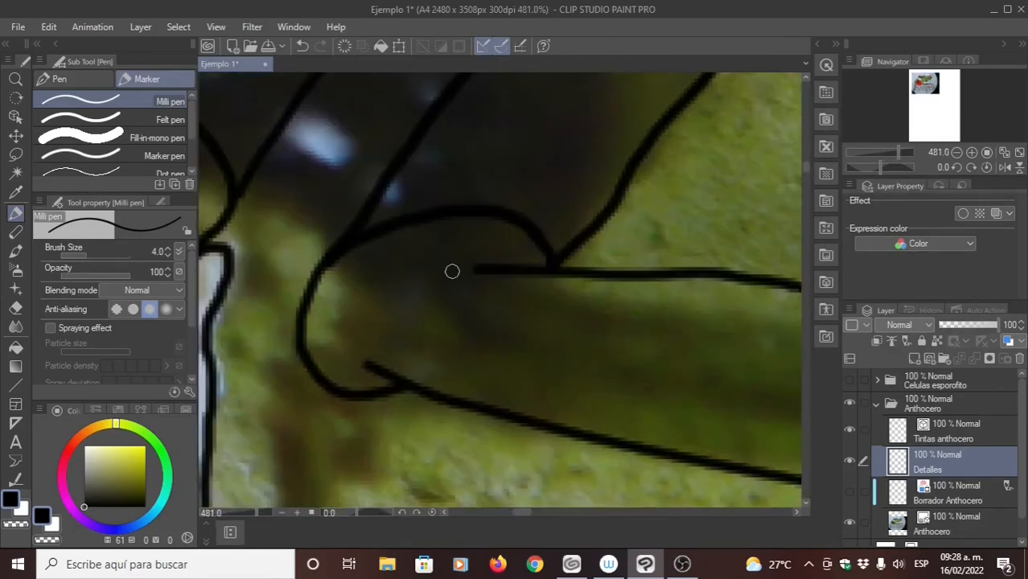
pyautogui.moveTo(555, 323); pyautogui.dragTo(477, 305)
pyautogui.scroll(-5, 477, 300)
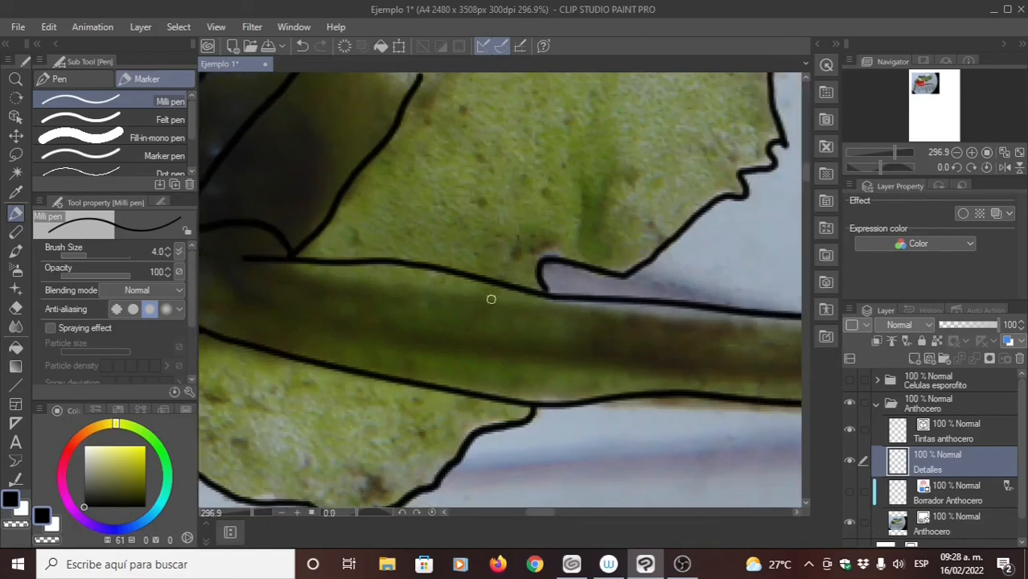
pyautogui.click(920, 436)
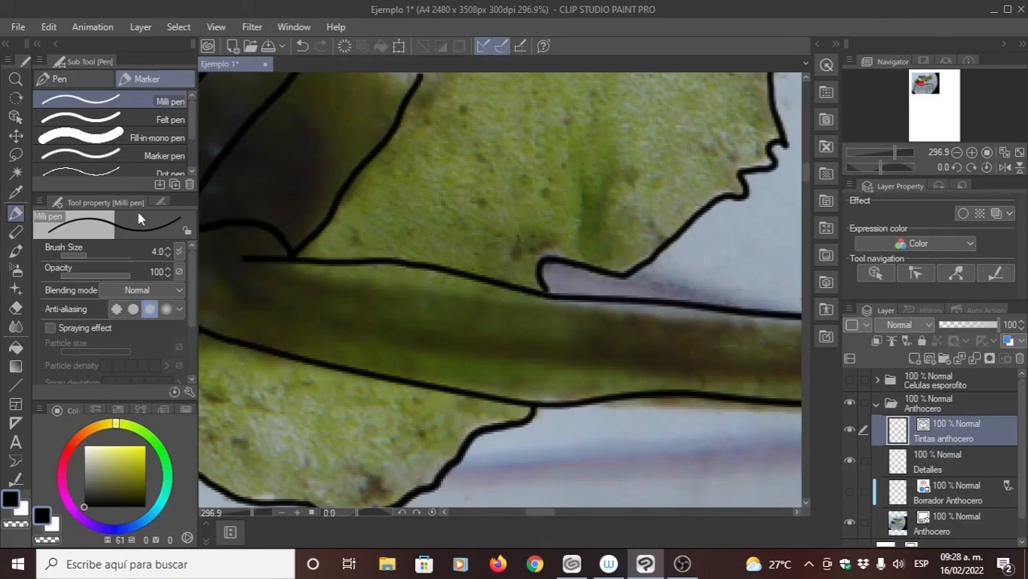
pyautogui.click(16, 479)
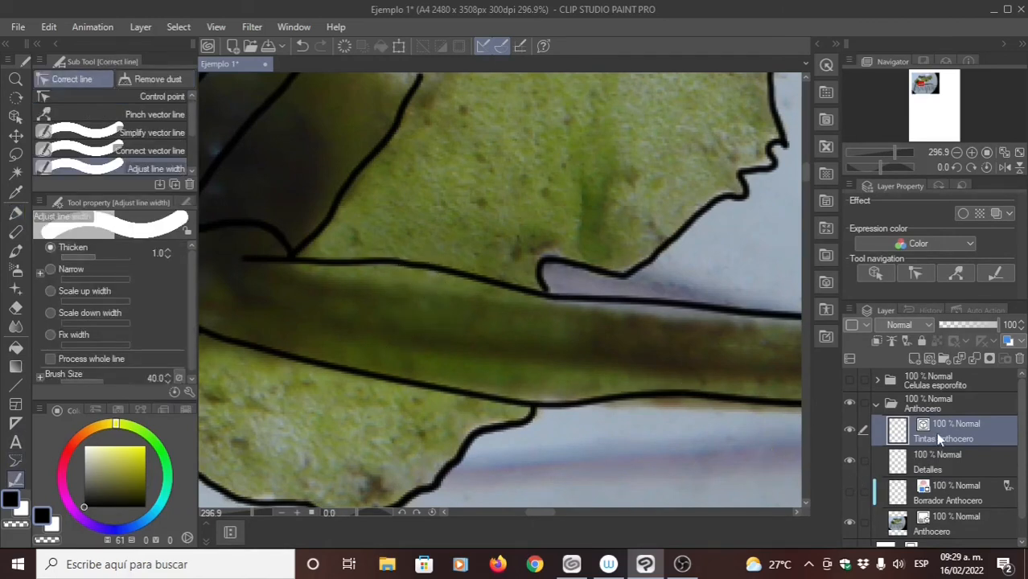
pyautogui.click(154, 97)
pyautogui.moveTo(445, 272); pyautogui.dragTo(300, 272)
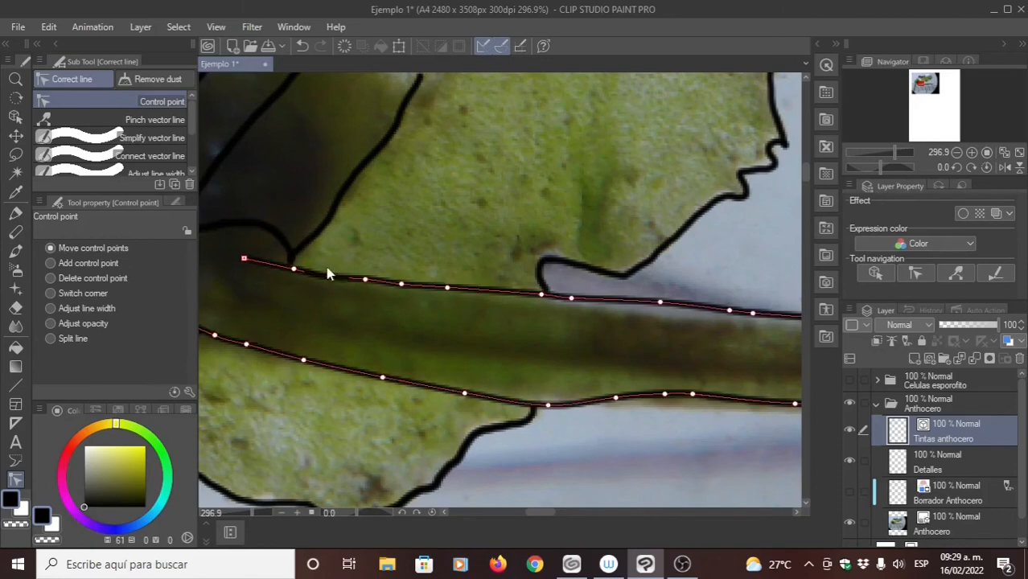
pyautogui.moveTo(296, 268); pyautogui.dragTo(332, 279)
pyautogui.moveTo(448, 288); pyautogui.dragTo(484, 298)
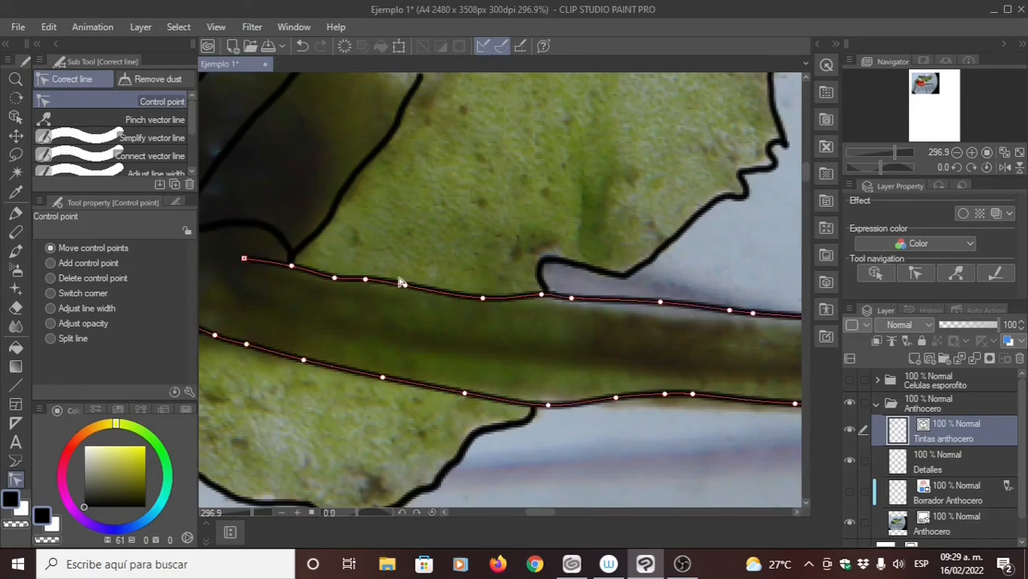
pyautogui.moveTo(401, 285); pyautogui.dragTo(333, 276)
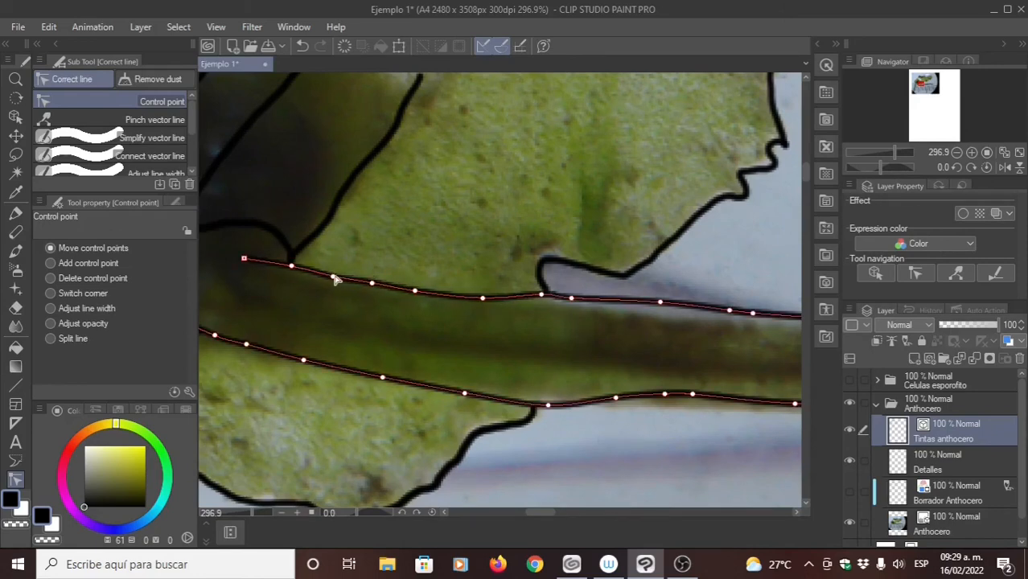
# - Smooth the sporophyte's upper line beyond the thallus by moving its control points, and join the thallus margin's loose end to it
pyautogui.moveTo(536, 329); pyautogui.dragTo(484, 305)
pyautogui.moveTo(490, 269); pyautogui.dragTo(561, 241)
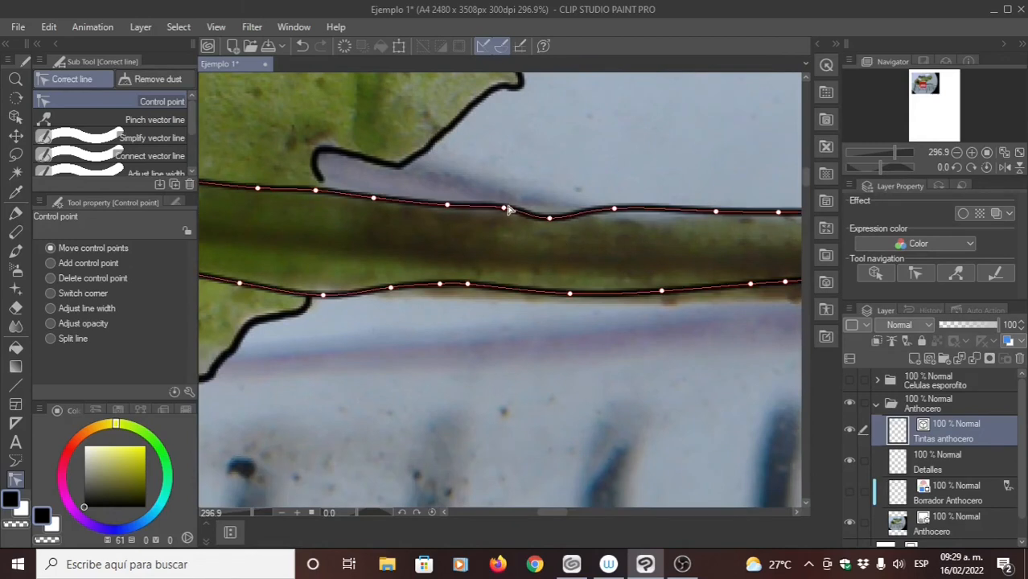
pyautogui.moveTo(617, 211); pyautogui.dragTo(661, 218)
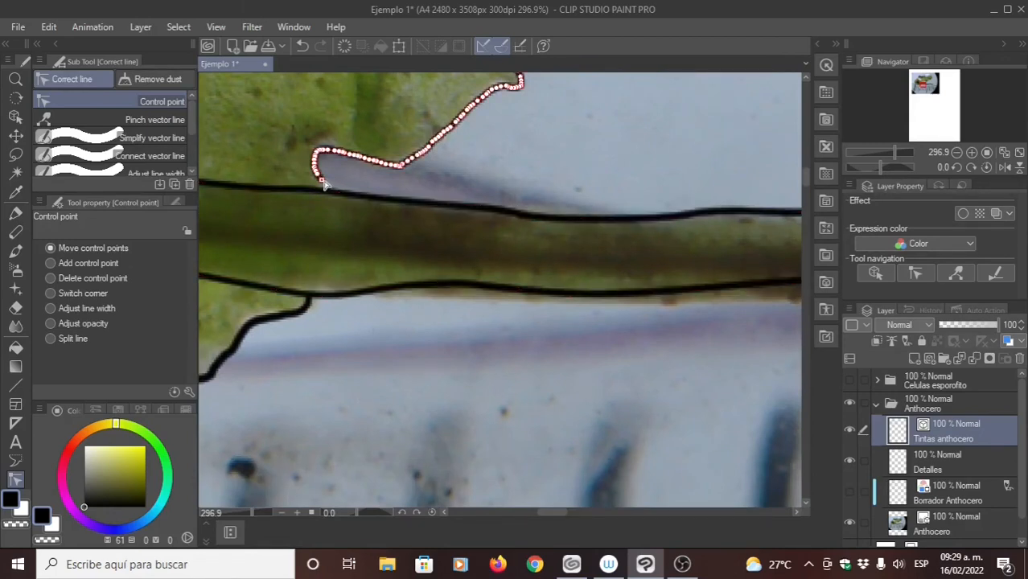
pyautogui.moveTo(322, 180); pyautogui.dragTo(334, 191)
# - Examine the horizontal sporophyte's outline against the photo along its whole length, from the thallus margin to the tip and back to the base
pyautogui.moveTo(362, 350); pyautogui.dragTo(427, 293)
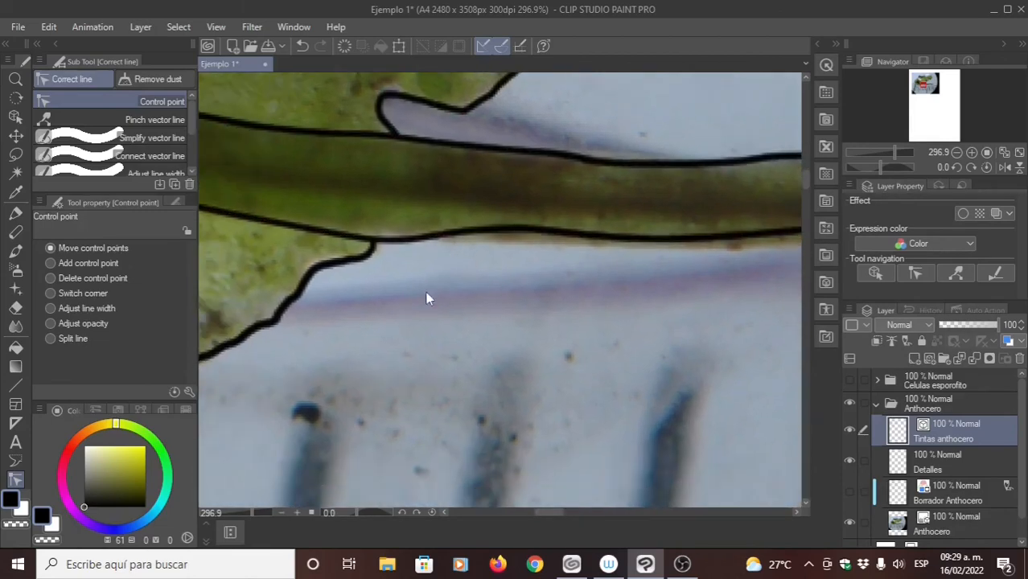
pyautogui.moveTo(551, 308)
pyautogui.mouseDown()
pyautogui.moveTo(452, 287)
pyautogui.moveTo(271, 304)
pyautogui.mouseUp()
pyautogui.moveTo(561, 267); pyautogui.dragTo(365, 258)
pyautogui.moveTo(635, 179)
pyautogui.mouseDown()
pyautogui.moveTo(399, 305)
pyautogui.moveTo(364, 313)
pyautogui.mouseUp()
pyautogui.moveTo(479, 305); pyautogui.dragTo(350, 242)
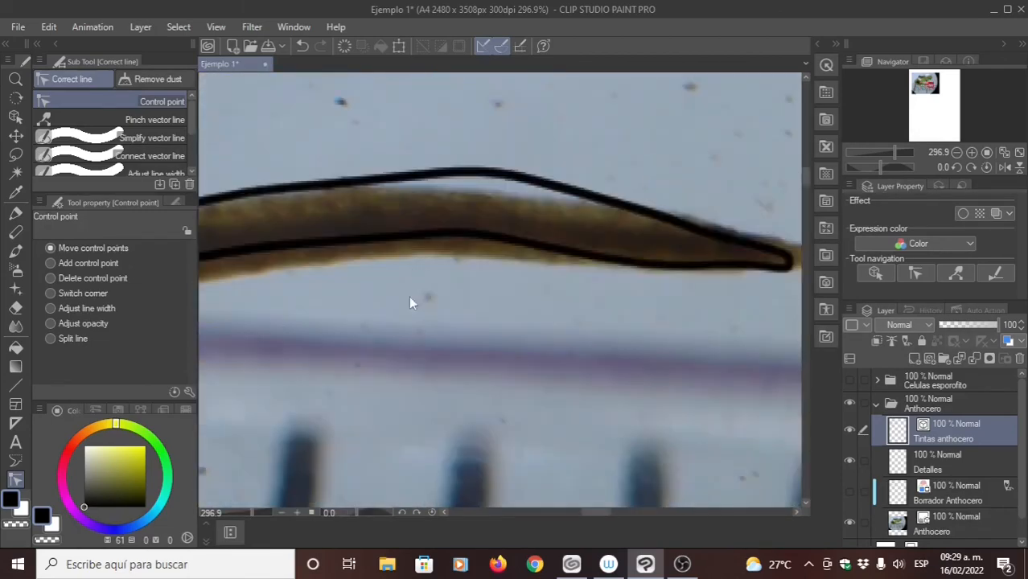
pyautogui.moveTo(409, 301)
pyautogui.mouseDown()
pyautogui.moveTo(490, 269)
pyautogui.moveTo(565, 213)
pyautogui.mouseUp()
pyautogui.moveTo(484, 290)
pyautogui.mouseDown()
pyautogui.moveTo(561, 295)
pyautogui.moveTo(563, 366)
pyautogui.moveTo(573, 295)
pyautogui.mouseUp()
pyautogui.moveTo(530, 237); pyautogui.dragTo(564, 238)
pyautogui.moveTo(462, 307)
pyautogui.mouseDown()
pyautogui.moveTo(567, 264)
pyautogui.moveTo(702, 238)
pyautogui.mouseUp()
pyautogui.moveTo(425, 248)
pyautogui.mouseDown()
pyautogui.moveTo(569, 291)
pyautogui.moveTo(694, 358)
pyautogui.mouseUp()
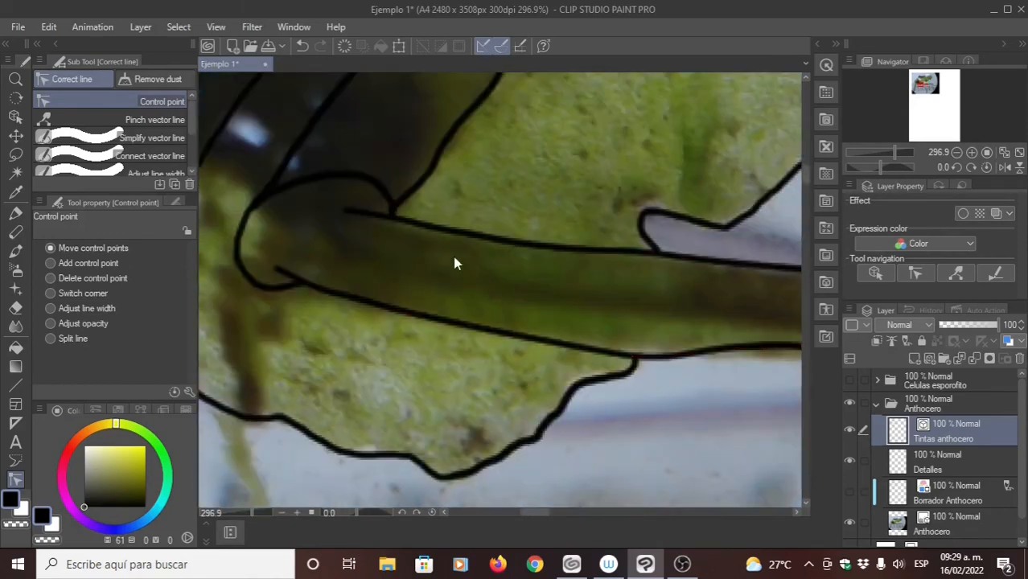
pyautogui.moveTo(397, 230); pyautogui.dragTo(435, 278)
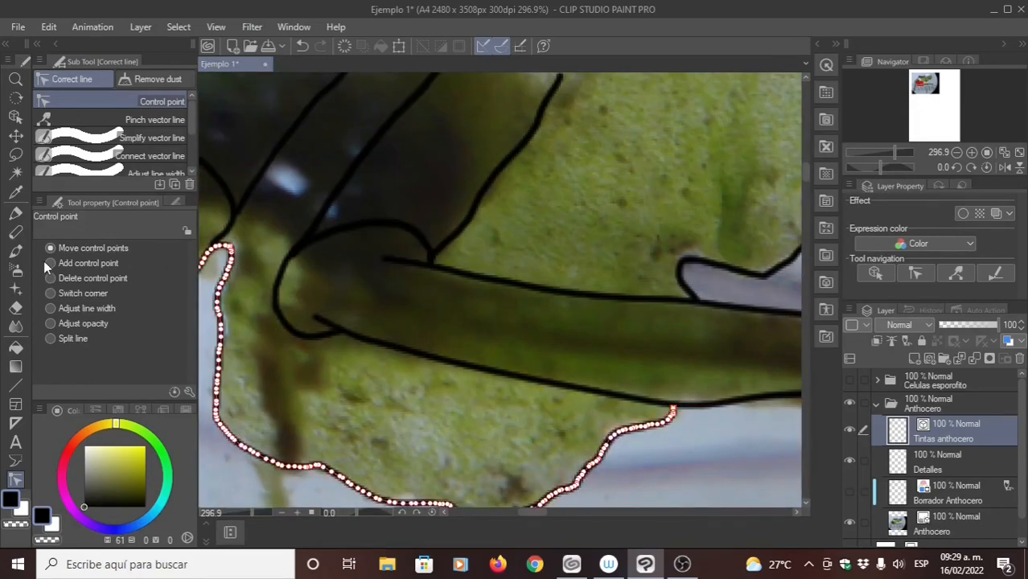
# - On the Detalles layer, stipple a band of Milli pen dots above the curved rim at the horizontal sporophyte's base
pyautogui.click(15, 212)
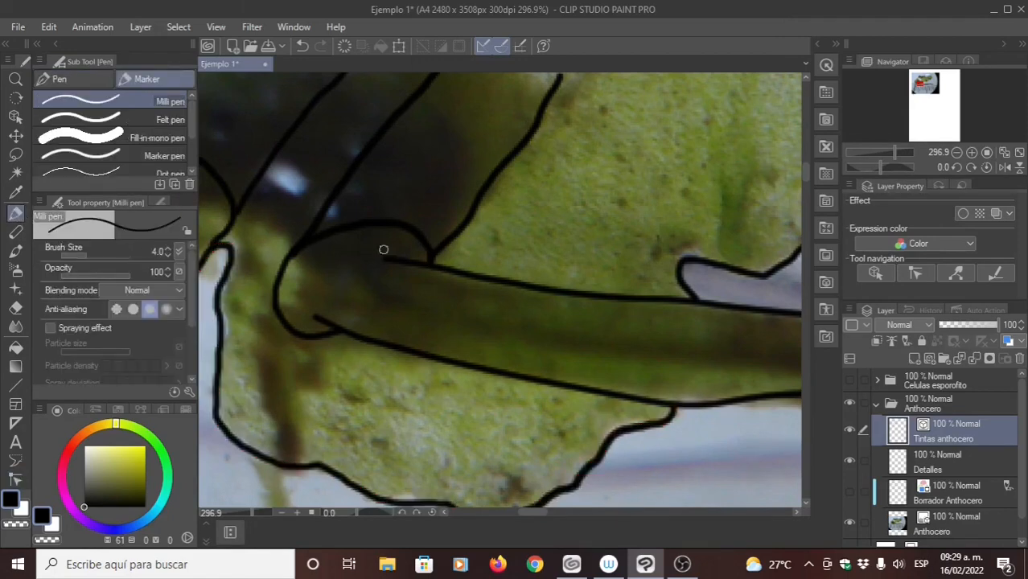
pyautogui.click(901, 463)
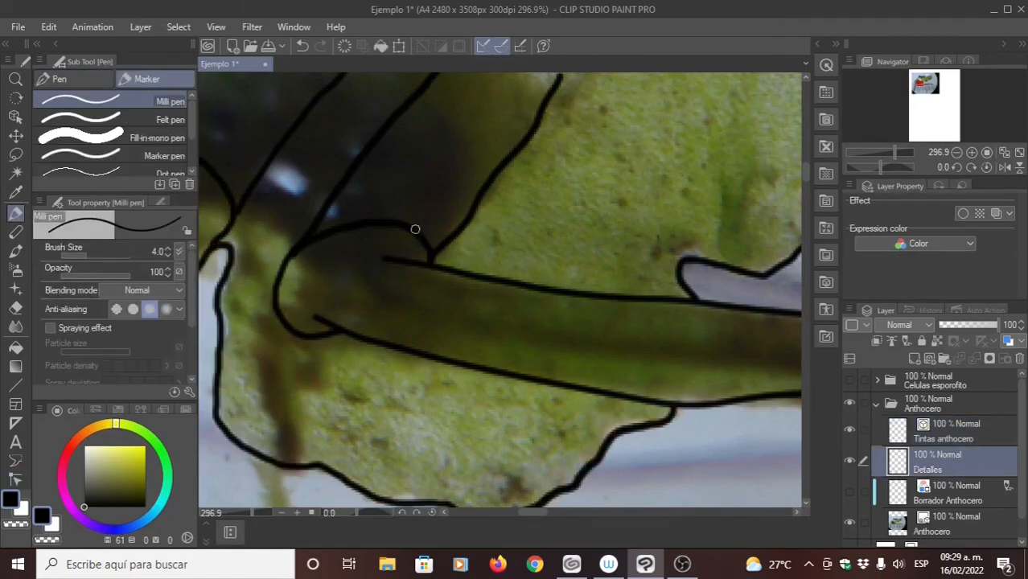
pyautogui.moveTo(493, 312); pyautogui.dragTo(337, 257)
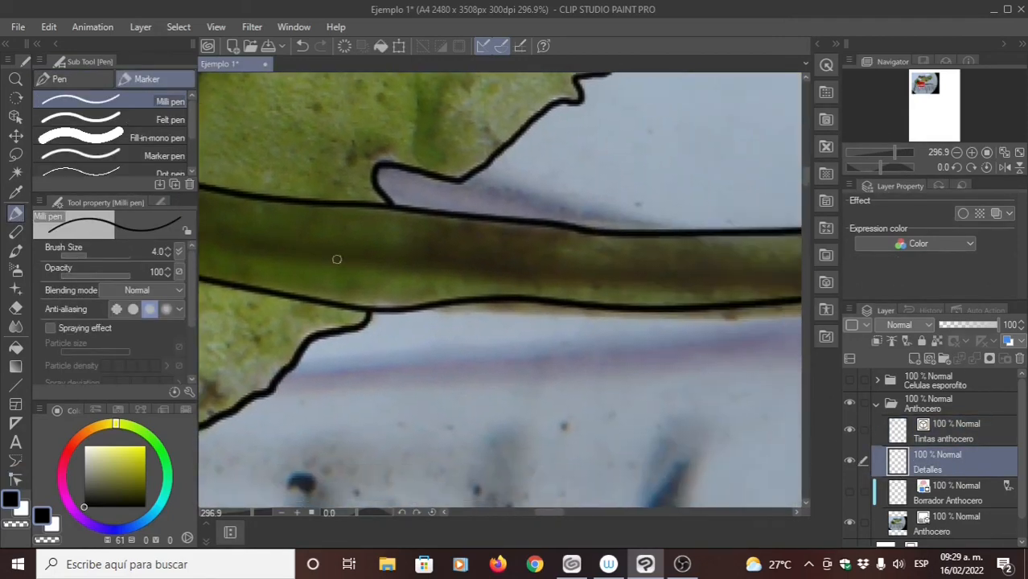
pyautogui.moveTo(245, 228); pyautogui.dragTo(389, 274)
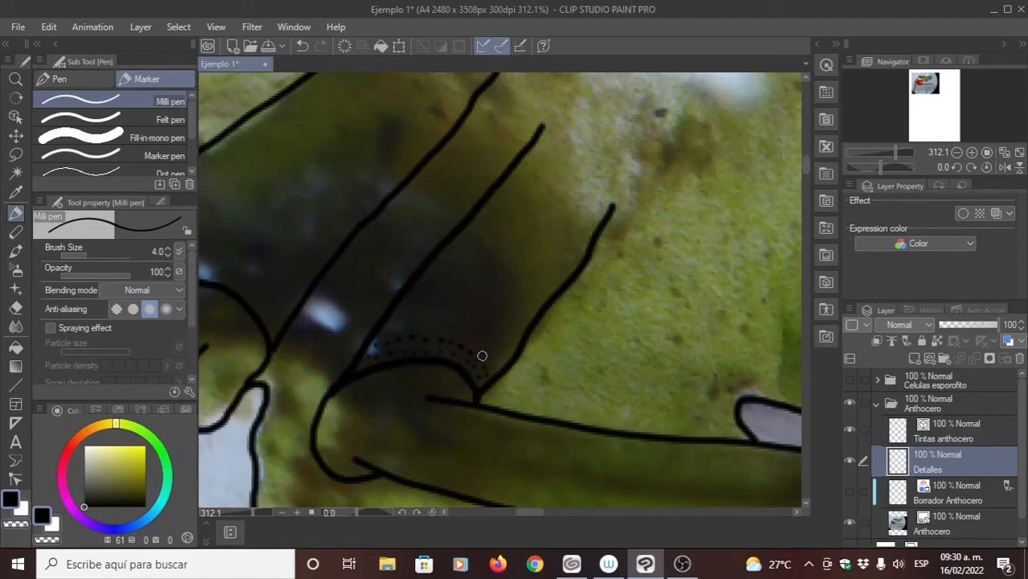
pyautogui.moveTo(482, 356); pyautogui.dragTo(371, 360)
pyautogui.moveTo(366, 361); pyautogui.dragTo(392, 338)
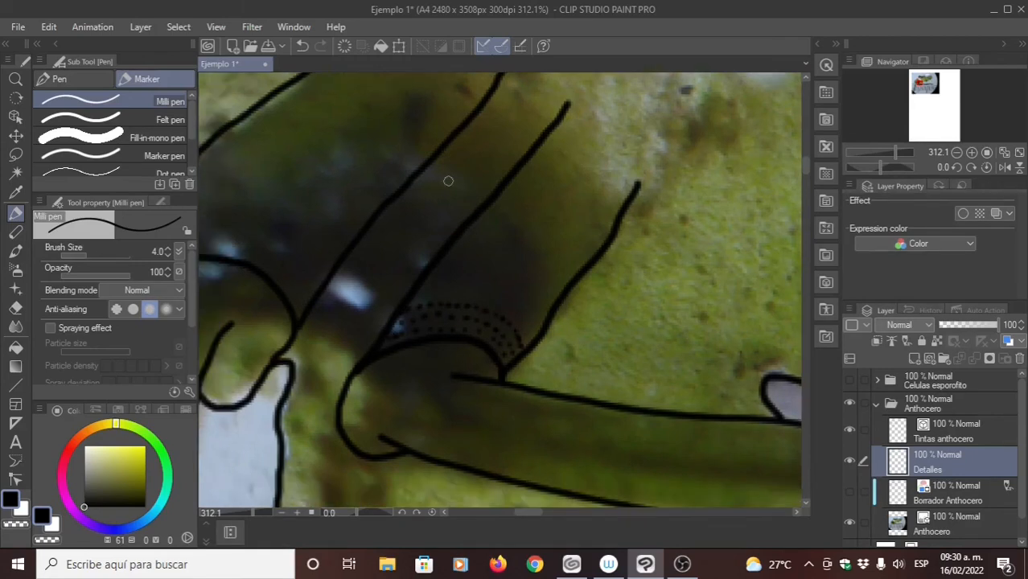
# - Stipple dots inside the curved rim at the base of the other, downward-pointing sporophyte
pyautogui.moveTo(449, 181); pyautogui.dragTo(514, 149)
pyautogui.moveTo(399, 255); pyautogui.dragTo(469, 208)
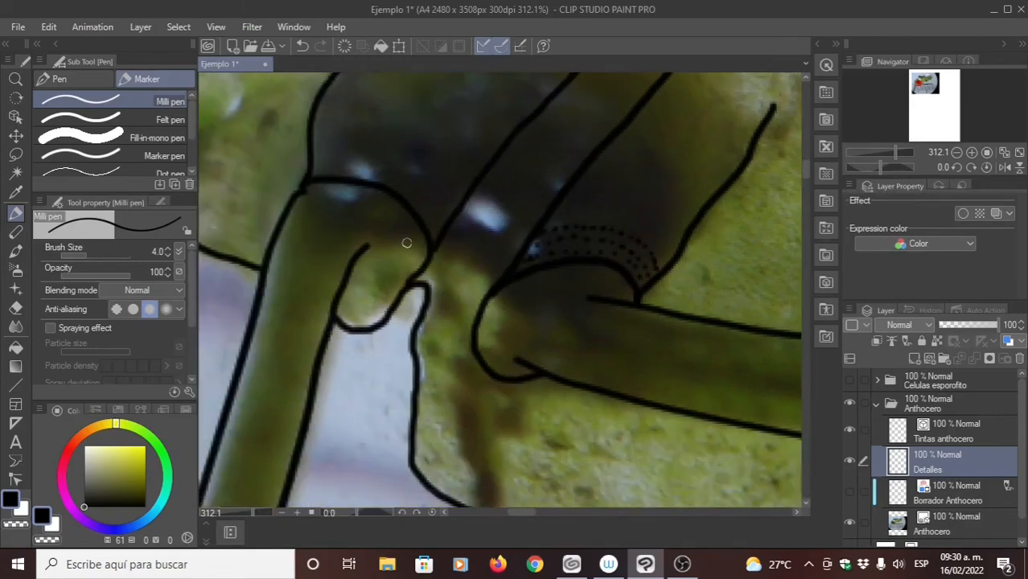
pyautogui.click(411, 249)
pyautogui.click(401, 249)
pyautogui.moveTo(371, 240)
pyautogui.mouseDown()
pyautogui.moveTo(413, 243)
pyautogui.moveTo(371, 235)
pyautogui.moveTo(305, 197)
pyautogui.moveTo(409, 229)
pyautogui.moveTo(327, 190)
pyautogui.moveTo(384, 210)
pyautogui.moveTo(357, 189)
pyautogui.moveTo(346, 194)
pyautogui.moveTo(390, 209)
pyautogui.moveTo(419, 246)
pyautogui.moveTo(402, 254)
pyautogui.moveTo(383, 245)
pyautogui.moveTo(423, 251)
pyautogui.moveTo(413, 232)
pyautogui.mouseUp()
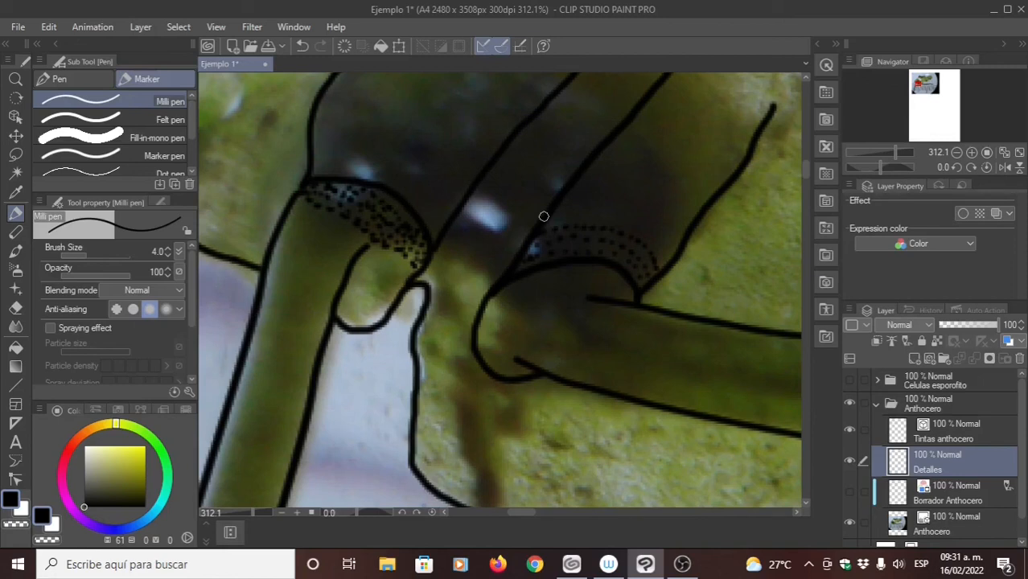
# - Stipple Milli pen dots just beneath the curved rim at the horizontal sporophyte's base
pyautogui.scroll(-2, 492, 193)
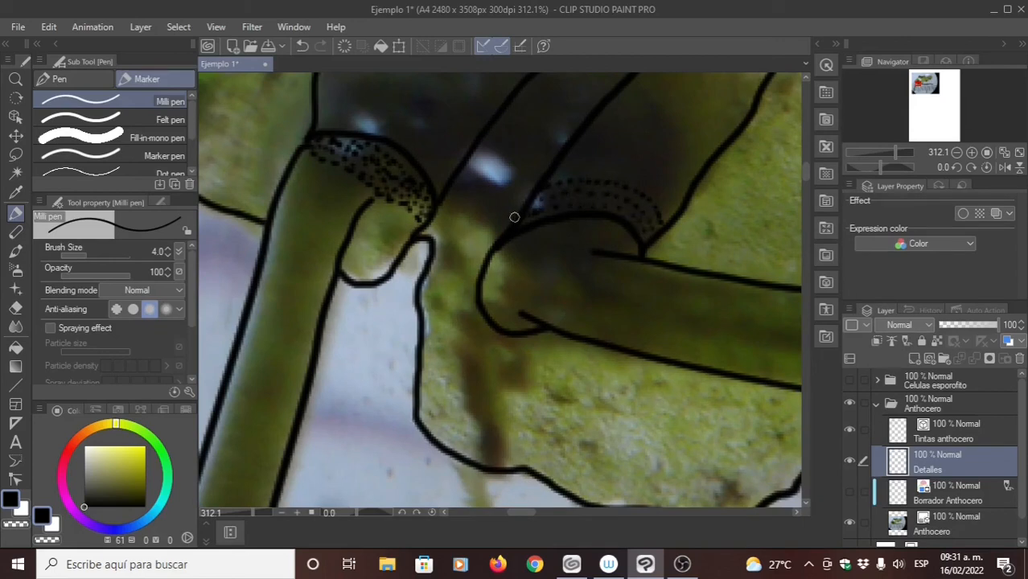
pyautogui.click(657, 234)
pyautogui.click(620, 241)
pyautogui.click(635, 248)
pyautogui.click(627, 247)
pyautogui.click(617, 229)
pyautogui.click(627, 235)
pyautogui.click(624, 247)
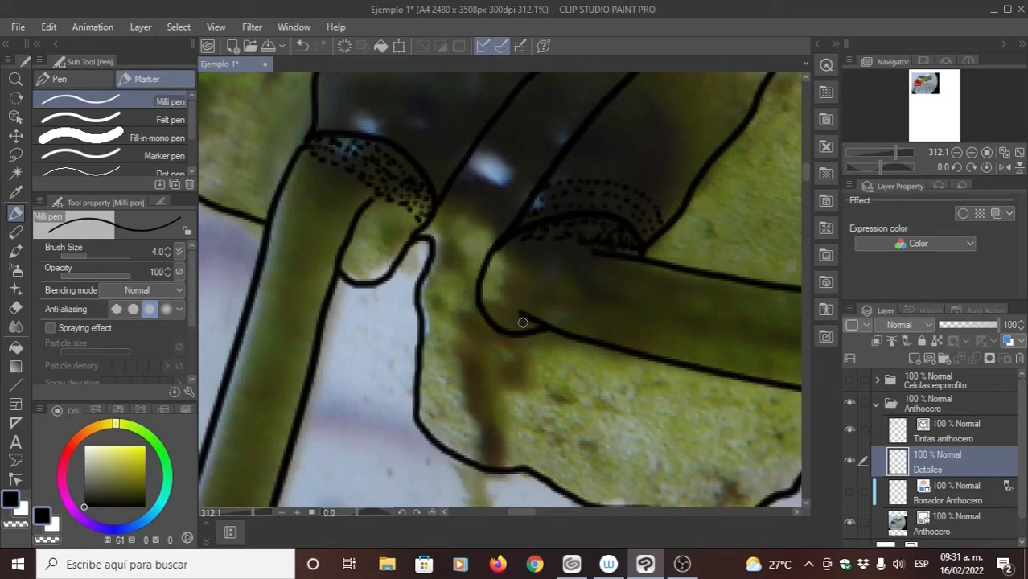
# - Stipple the small fold at the lower corner of the horizontal sporophyte's base and thicken the dots beneath its rim
pyautogui.moveTo(533, 326); pyautogui.dragTo(513, 319)
pyautogui.click(498, 320)
pyautogui.click(595, 244)
pyautogui.click(618, 243)
pyautogui.click(624, 252)
pyautogui.click(609, 237)
pyautogui.click(591, 237)
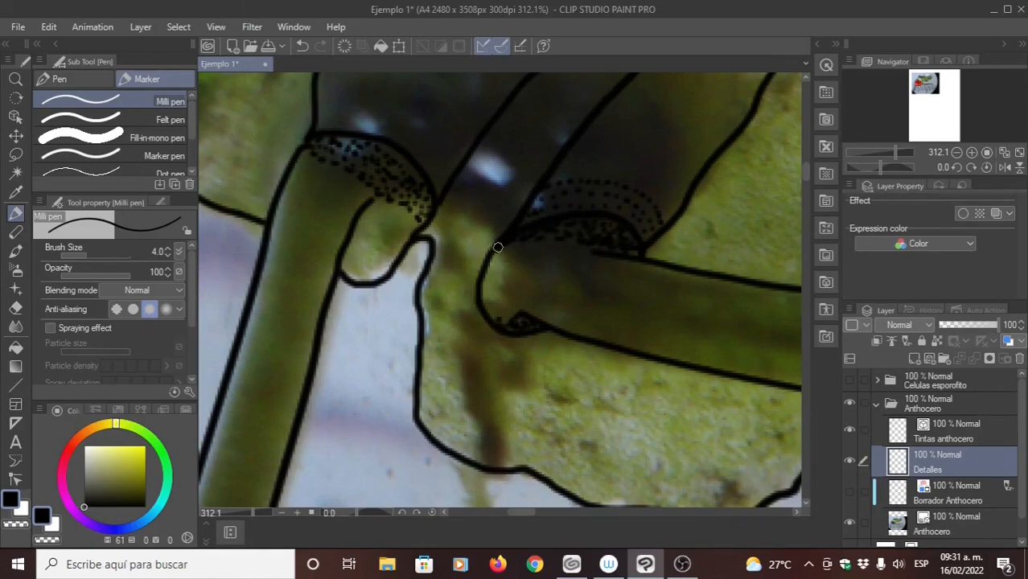
pyautogui.moveTo(515, 256); pyautogui.dragTo(472, 250)
# - Examine both stippled sporophyte bases and the thallus surface against the photo, up to the notch in the upper margin
pyautogui.scroll(-4, 494, 233)
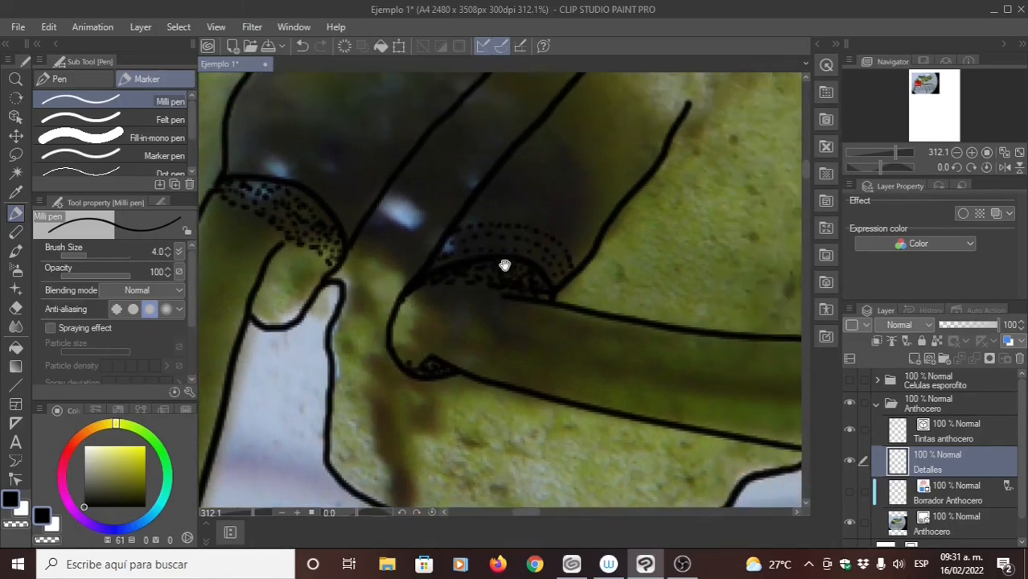
pyautogui.scroll(-1, 493, 249)
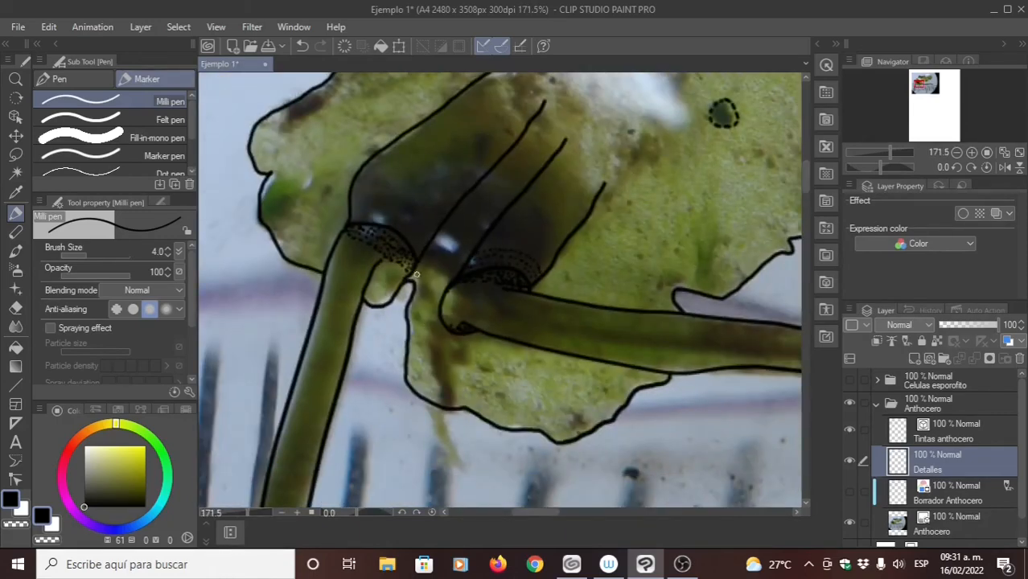
pyautogui.scroll(5, 385, 271)
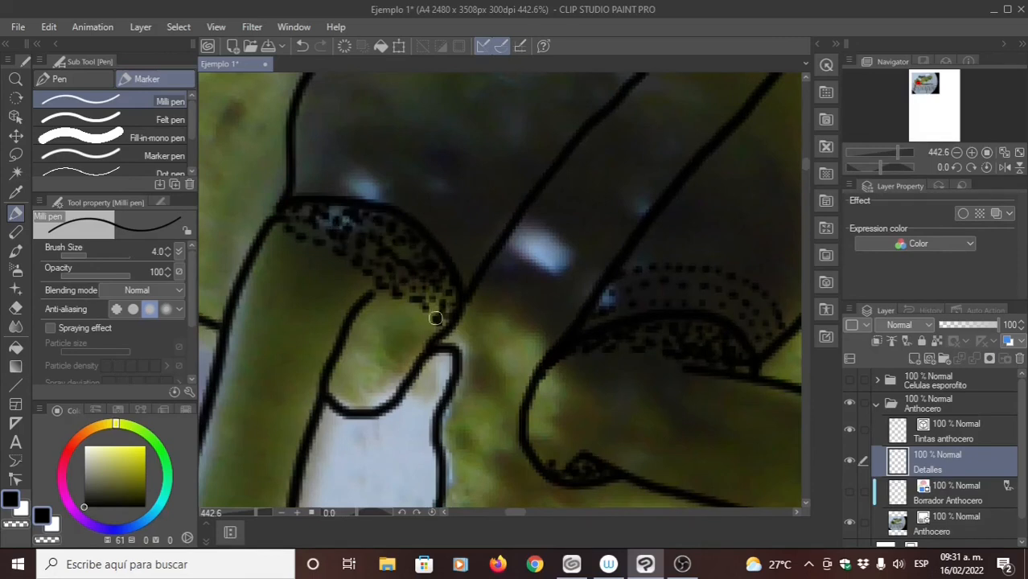
pyautogui.scroll(-2, 409, 283)
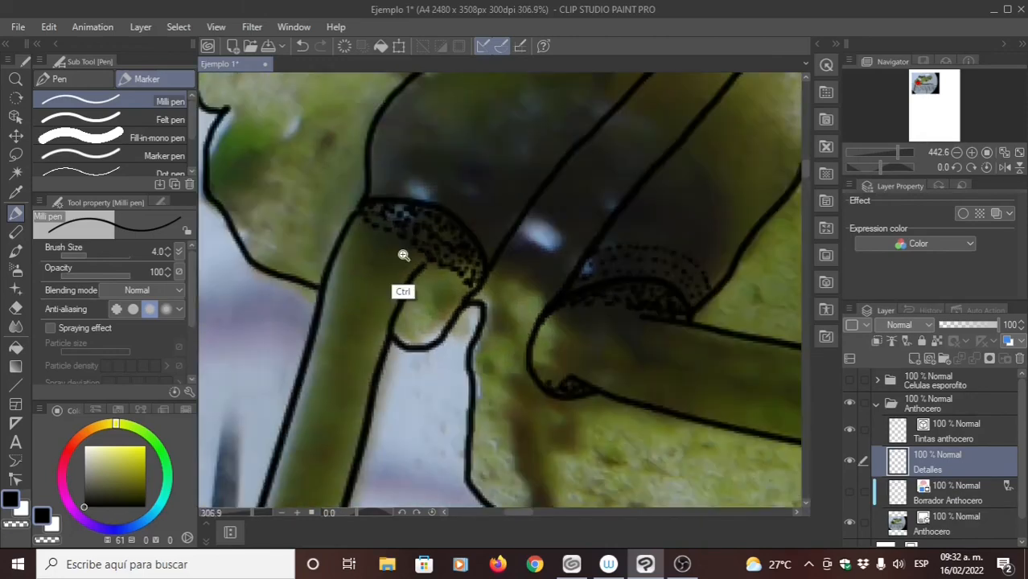
pyautogui.scroll(-3, 404, 255)
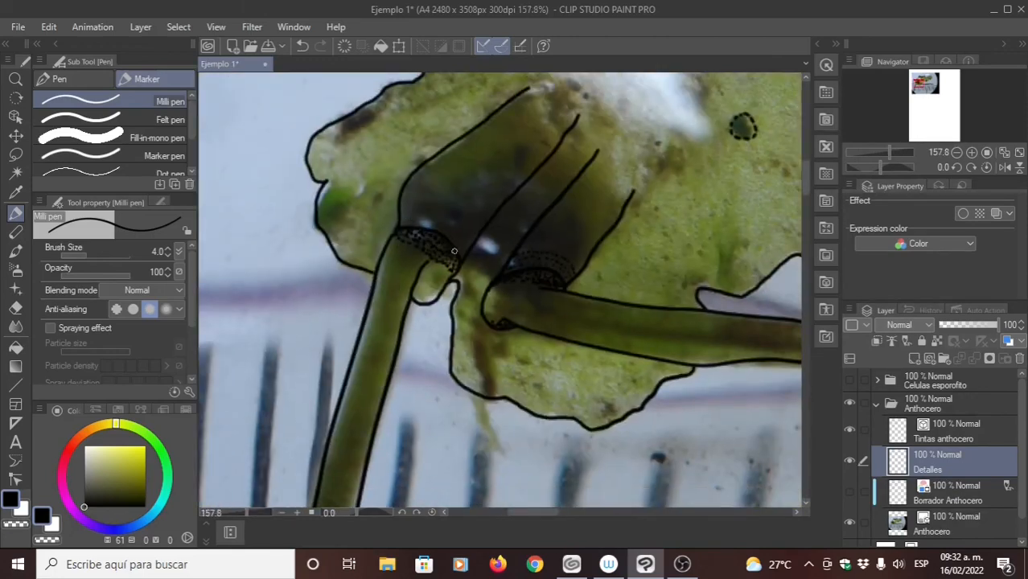
pyautogui.scroll(-3, 442, 229)
pyautogui.scroll(-4, 423, 256)
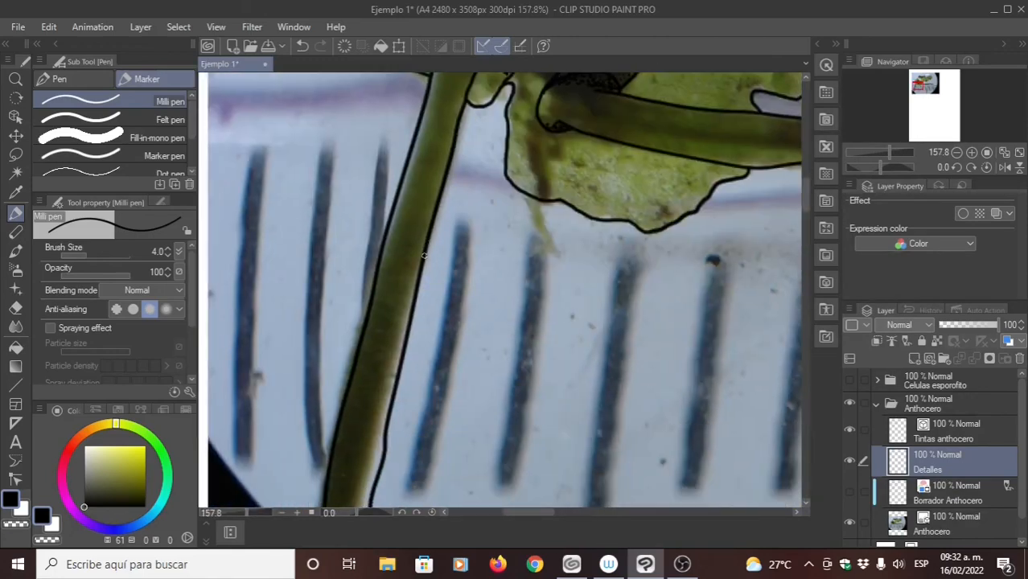
pyautogui.scroll(5, 461, 196)
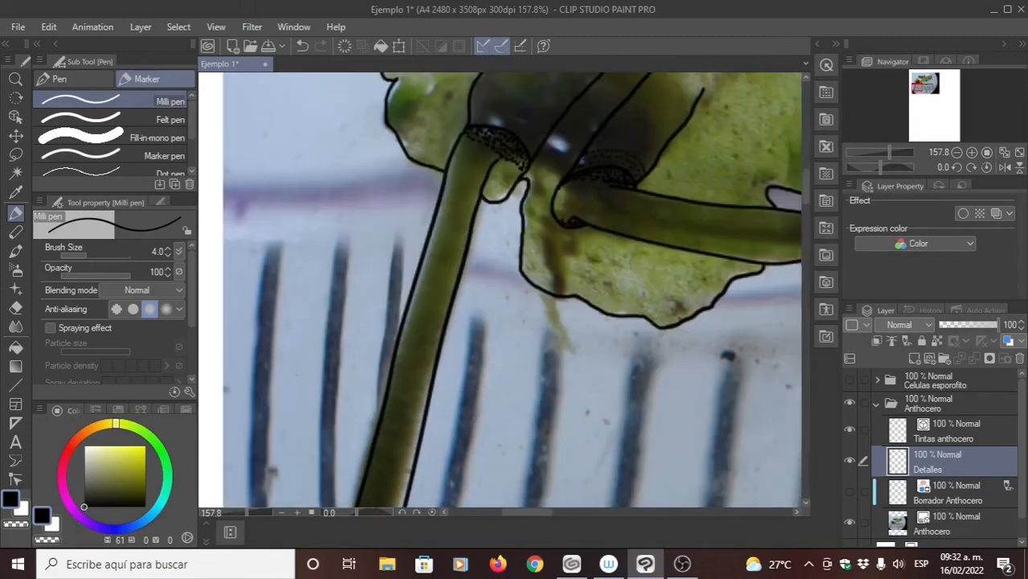
pyautogui.hscroll(3, 478, 233)
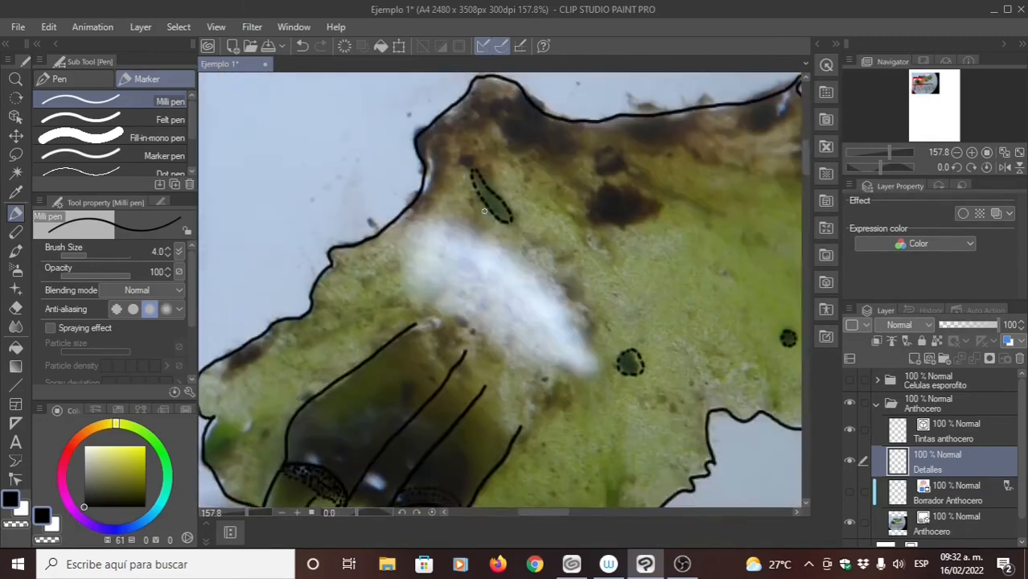
pyautogui.scroll(4, 471, 242)
pyautogui.moveTo(412, 353); pyautogui.dragTo(578, 155)
pyautogui.moveTo(540, 327); pyautogui.dragTo(351, 313)
pyautogui.moveTo(503, 270); pyautogui.dragTo(462, 255)
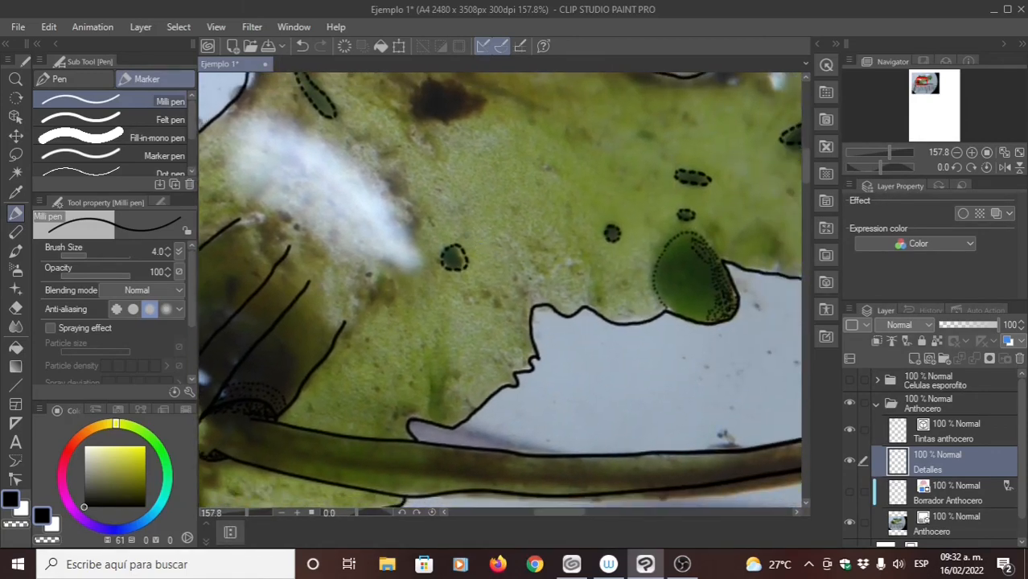
pyautogui.moveTo(523, 242); pyautogui.dragTo(452, 259)
pyautogui.moveTo(532, 232); pyautogui.dragTo(383, 299)
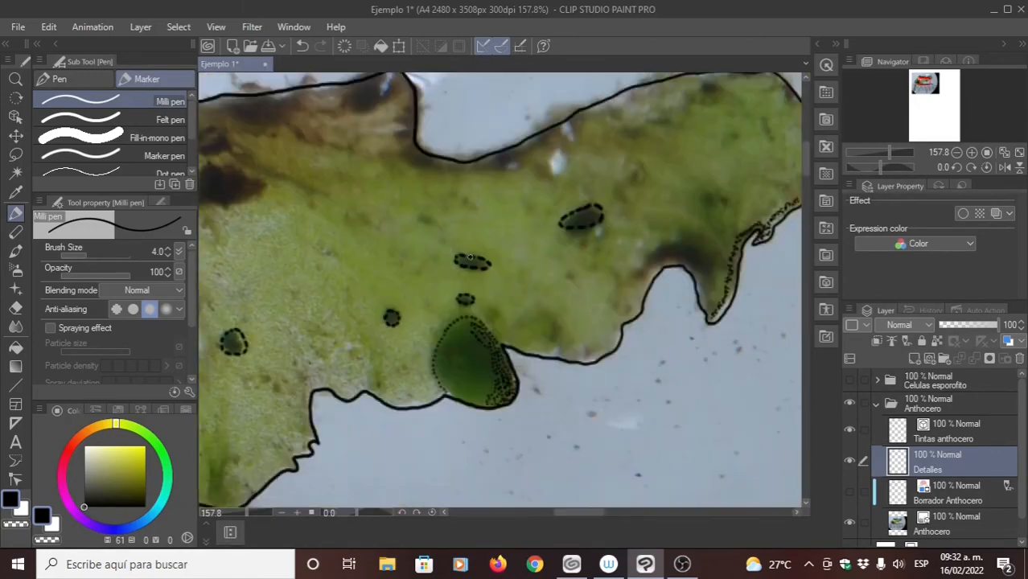
pyautogui.moveTo(563, 202); pyautogui.dragTo(494, 224)
pyautogui.moveTo(519, 162); pyautogui.dragTo(523, 213)
# - Stipple a row of dots along the inner side of the deep notch in the thallus's upper margin
pyautogui.scroll(2, 503, 216)
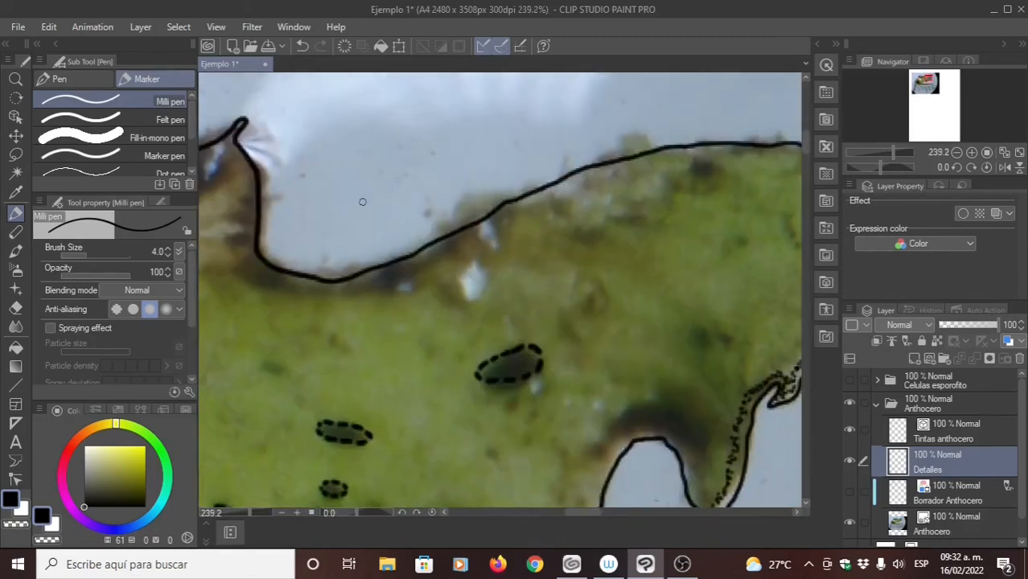
pyautogui.scroll(1, 370, 234)
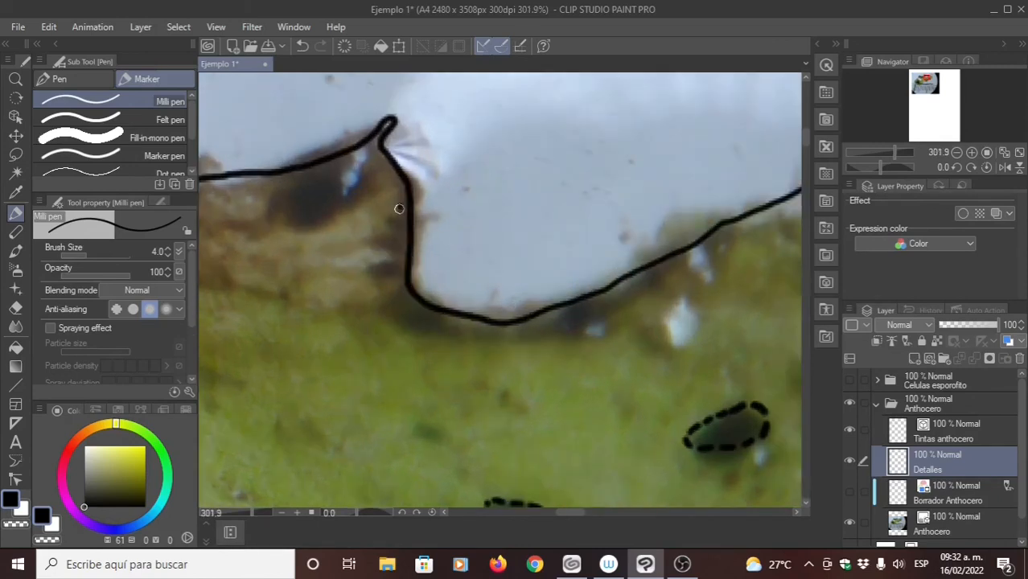
pyautogui.click(400, 207)
pyautogui.moveTo(399, 232)
pyautogui.mouseDown()
pyautogui.moveTo(407, 294)
pyautogui.moveTo(446, 324)
pyautogui.moveTo(502, 330)
pyautogui.moveTo(587, 311)
pyautogui.moveTo(551, 330)
pyautogui.moveTo(546, 316)
pyautogui.moveTo(536, 332)
pyautogui.moveTo(530, 319)
pyautogui.moveTo(515, 333)
pyautogui.moveTo(439, 307)
pyautogui.mouseUp()
pyautogui.moveTo(442, 251); pyautogui.dragTo(509, 307)
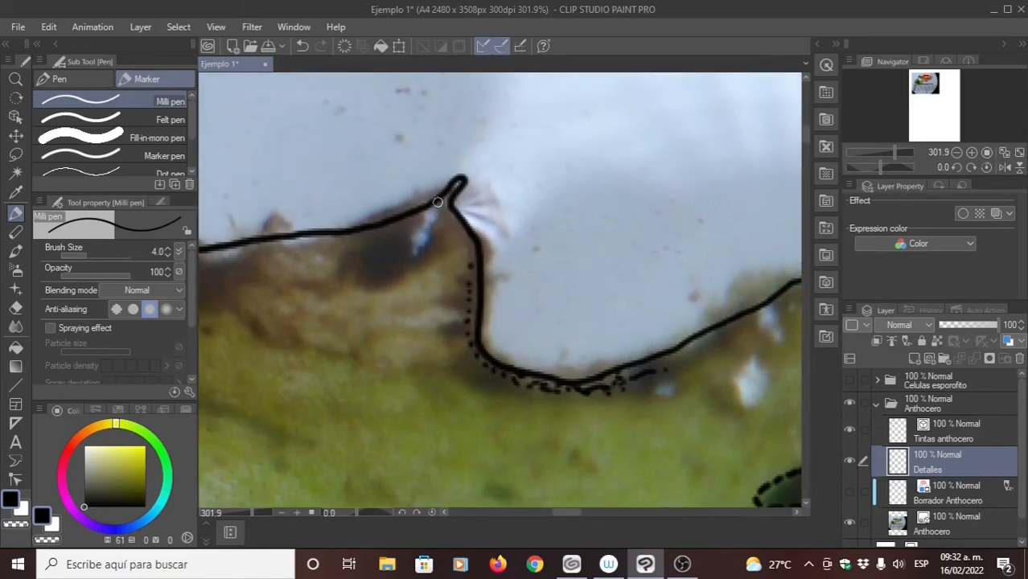
# - Extend the notch's dotted edge up to the pointed tip of the thallus's upper margin
pyautogui.moveTo(453, 186)
pyautogui.mouseDown()
pyautogui.moveTo(444, 206)
pyautogui.moveTo(472, 248)
pyautogui.mouseUp()
pyautogui.click(473, 260)
pyautogui.click(473, 275)
pyautogui.click(473, 285)
# - Add a few dots inside the small indentation on the thallus's upper-left margin
pyautogui.moveTo(425, 401); pyautogui.dragTo(521, 315)
pyautogui.moveTo(312, 207)
pyautogui.mouseDown()
pyautogui.moveTo(440, 282)
pyautogui.moveTo(544, 302)
pyautogui.mouseUp()
pyautogui.moveTo(322, 258); pyautogui.dragTo(519, 288)
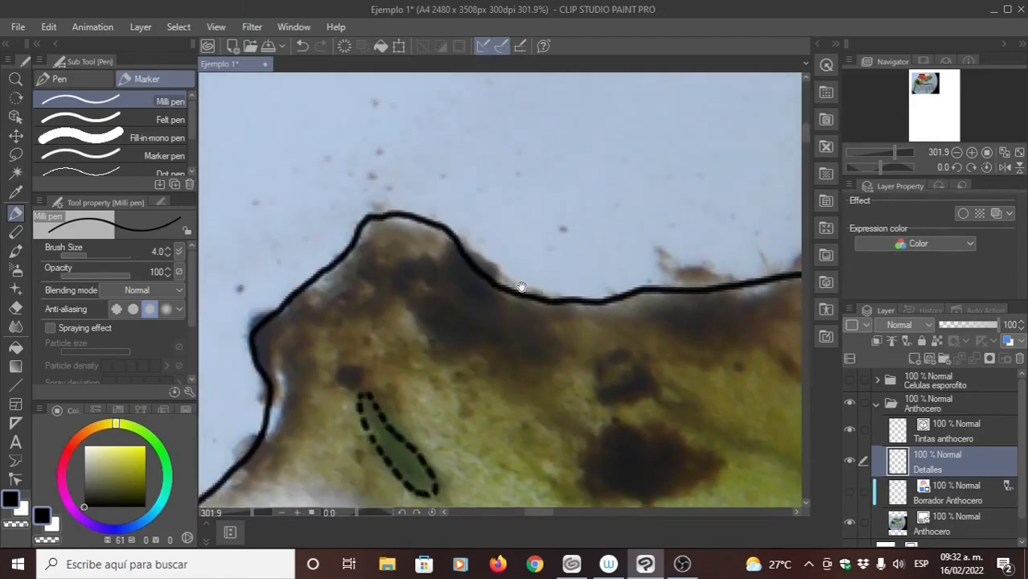
pyautogui.moveTo(388, 340); pyautogui.dragTo(496, 229)
pyautogui.moveTo(373, 399); pyautogui.dragTo(456, 258)
pyautogui.moveTo(326, 311); pyautogui.dragTo(411, 247)
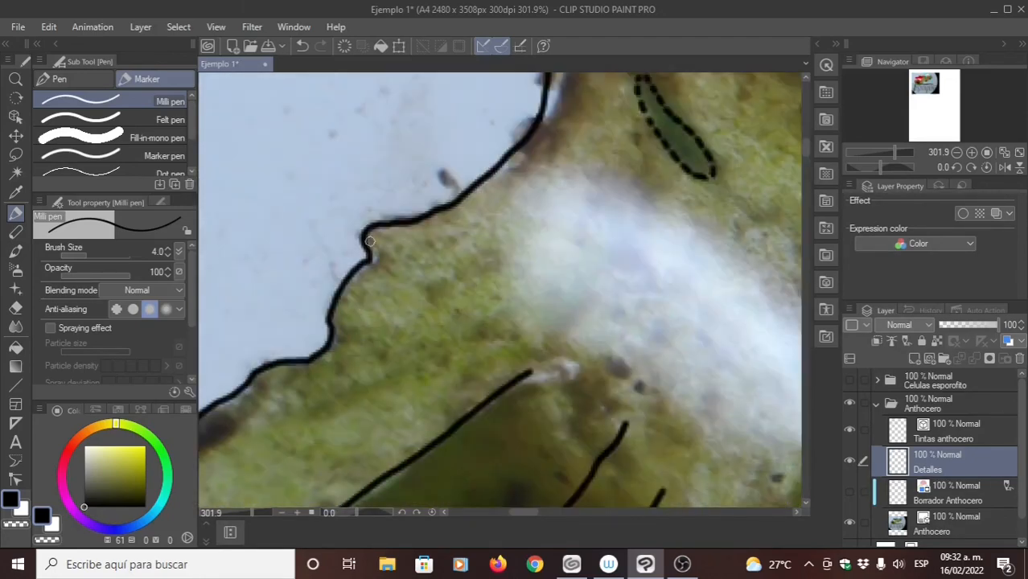
pyautogui.click(376, 232)
pyautogui.click(375, 247)
pyautogui.moveTo(377, 266); pyautogui.dragTo(451, 222)
# - Outline the outer edge of the green patch on the thallus's left lobe with a row of dots
pyautogui.moveTo(365, 313); pyautogui.dragTo(531, 170)
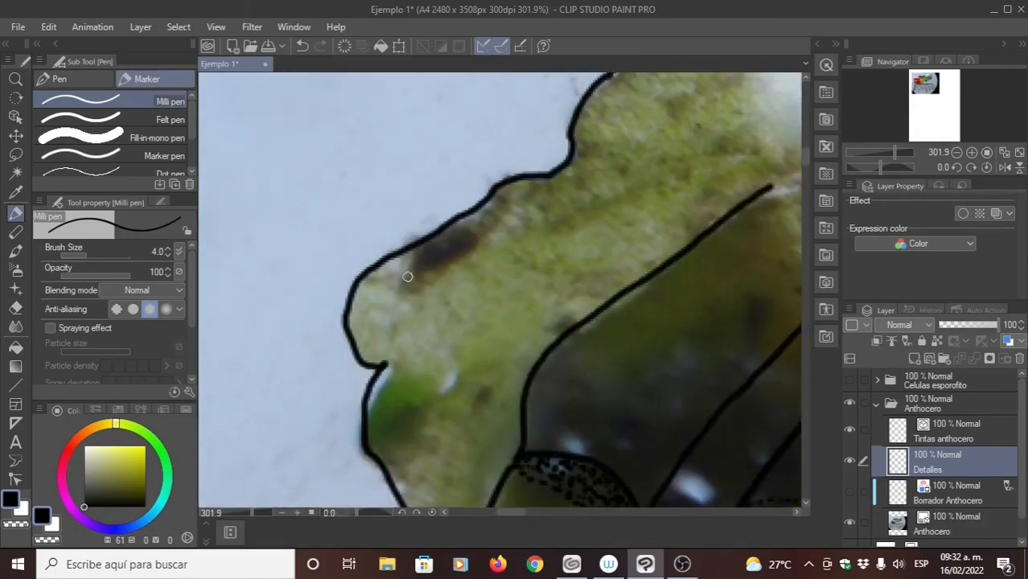
pyautogui.click(374, 420)
pyautogui.click(372, 430)
pyautogui.click(370, 437)
pyautogui.click(372, 411)
pyautogui.click(380, 393)
pyautogui.click(387, 388)
pyautogui.click(394, 381)
pyautogui.click(402, 374)
pyautogui.moveTo(375, 435); pyautogui.dragTo(394, 349)
pyautogui.click(394, 362)
pyautogui.click(403, 372)
pyautogui.click(411, 367)
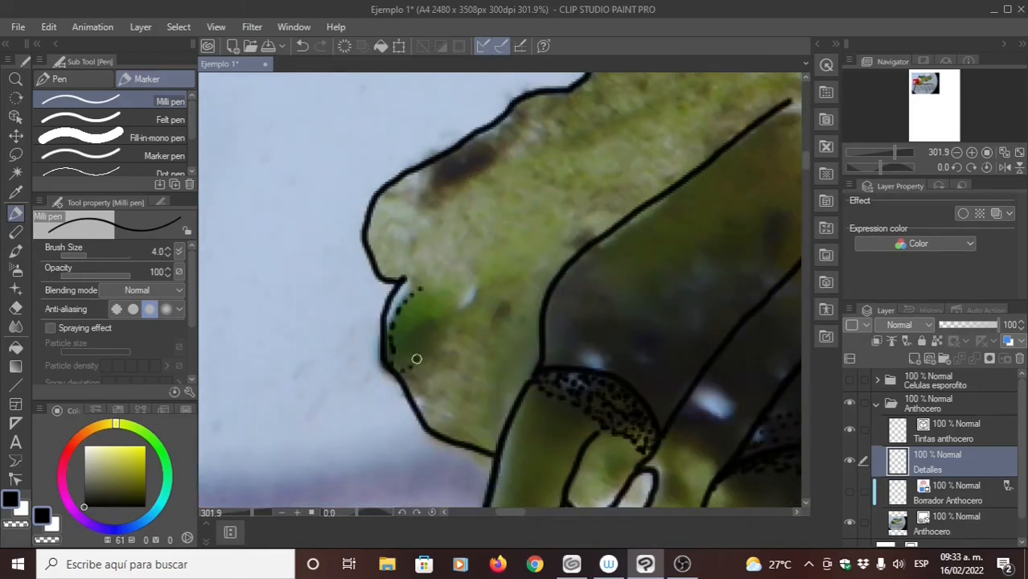
# - Close the green patch's dotted outline on its inner side and fill the patch with scattered dots
pyautogui.click(442, 322)
pyautogui.click(450, 301)
pyautogui.click(396, 362)
pyautogui.click(416, 342)
pyautogui.click(443, 312)
pyautogui.click(426, 318)
pyautogui.click(399, 338)
pyautogui.click(437, 301)
pyautogui.click(410, 336)
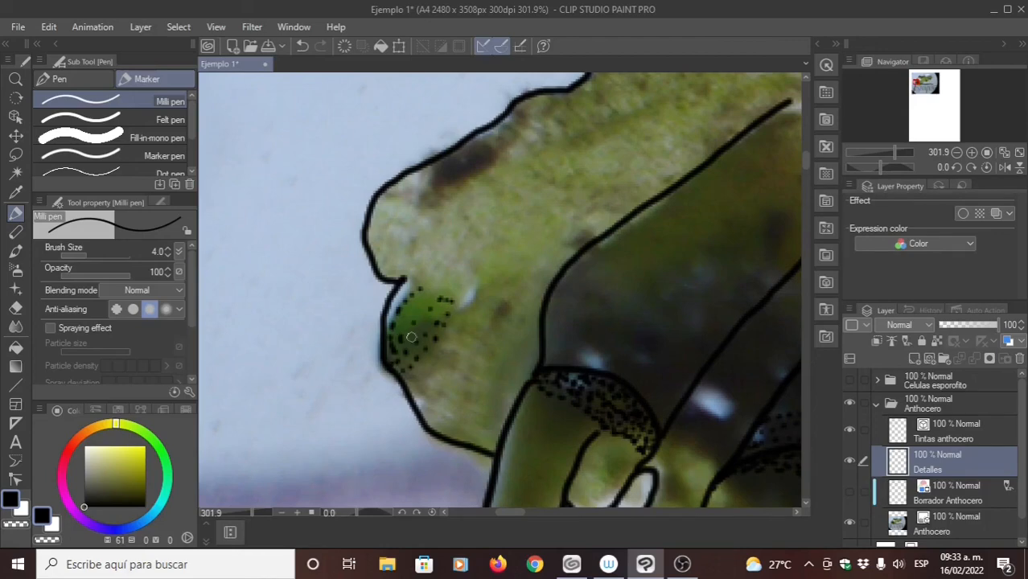
pyautogui.click(419, 331)
pyautogui.click(441, 304)
pyautogui.click(393, 335)
pyautogui.click(407, 312)
# - Examine the thallus margin and inner details from the lower-left lobe to the far right end against the photo
pyautogui.moveTo(438, 328); pyautogui.dragTo(410, 222)
pyautogui.moveTo(439, 358); pyautogui.dragTo(402, 199)
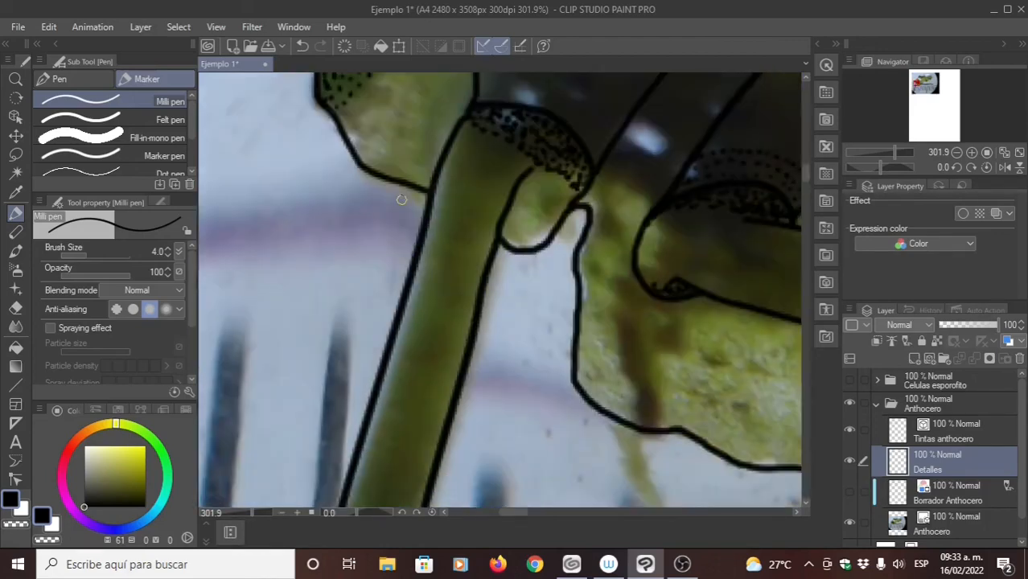
pyautogui.moveTo(551, 270); pyautogui.dragTo(397, 228)
pyautogui.moveTo(598, 246); pyautogui.dragTo(485, 239)
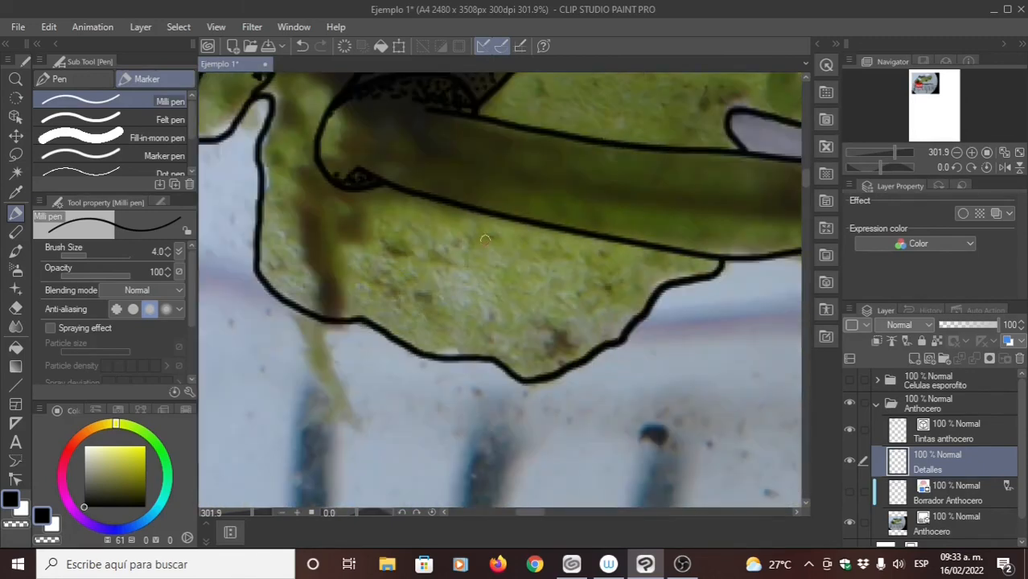
pyautogui.moveTo(549, 219); pyautogui.dragTo(485, 275)
pyautogui.moveTo(553, 211); pyautogui.dragTo(439, 349)
pyautogui.moveTo(611, 140); pyautogui.dragTo(445, 337)
pyautogui.moveTo(519, 238); pyautogui.dragTo(448, 334)
pyautogui.moveTo(618, 280); pyautogui.dragTo(441, 272)
pyautogui.moveTo(561, 273); pyautogui.dragTo(439, 303)
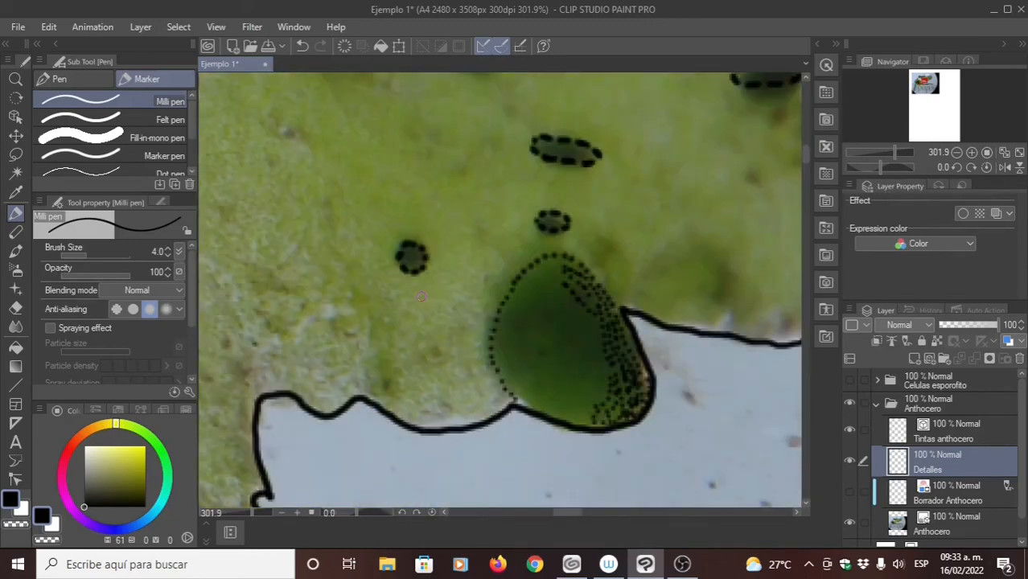
pyautogui.moveTo(695, 194); pyautogui.dragTo(436, 333)
pyautogui.moveTo(583, 194); pyautogui.dragTo(470, 300)
pyautogui.moveTo(646, 291); pyautogui.dragTo(481, 290)
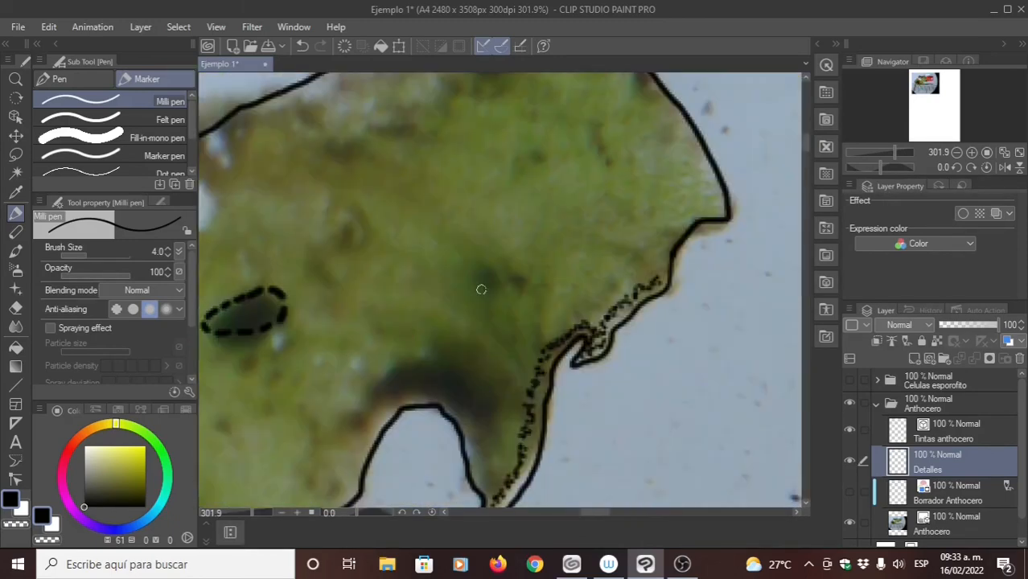
pyautogui.scroll(-6, 474, 296)
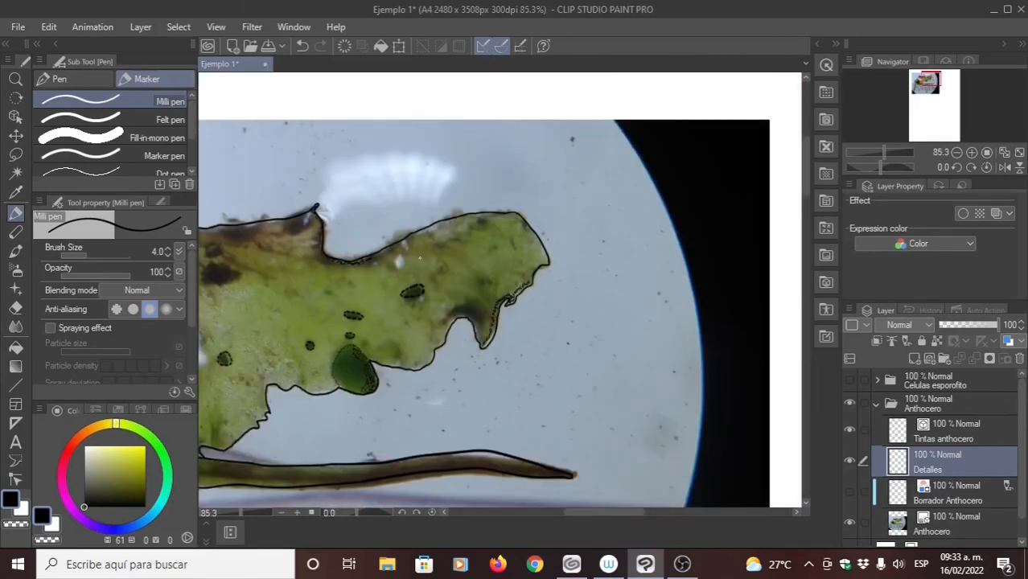
pyautogui.moveTo(354, 297); pyautogui.dragTo(522, 280)
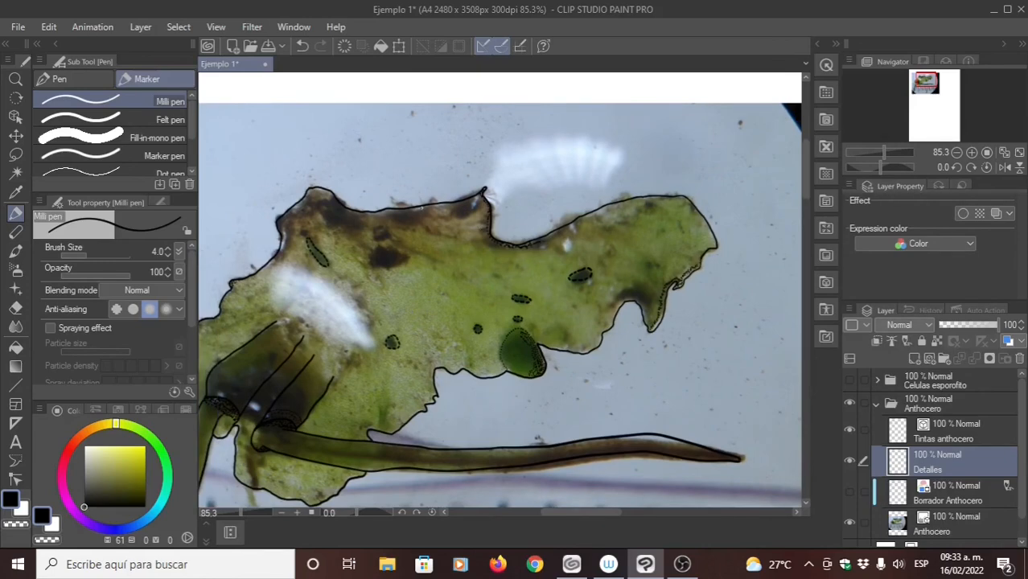
# - Stipple two curved rows of dots running inward from the thallus's upper margin, along the pale brown area beside the pointed tip
pyautogui.scroll(4, 450, 237)
pyautogui.moveTo(346, 163)
pyautogui.mouseDown()
pyautogui.moveTo(364, 202)
pyautogui.moveTo(441, 239)
pyautogui.mouseUp()
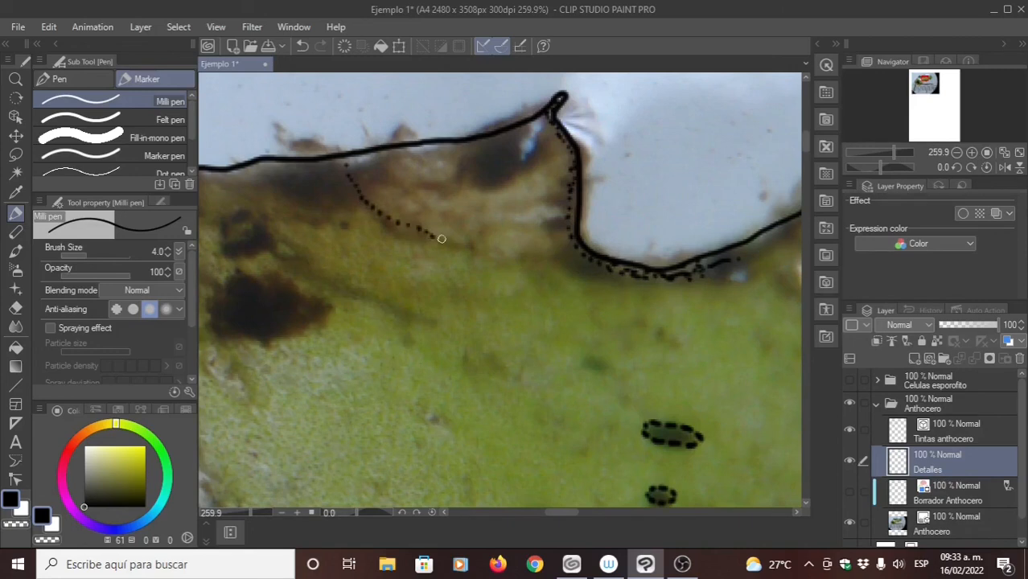
pyautogui.click(442, 239)
pyautogui.click(452, 241)
pyautogui.click(462, 244)
pyautogui.click(470, 246)
pyautogui.moveTo(363, 221); pyautogui.dragTo(446, 261)
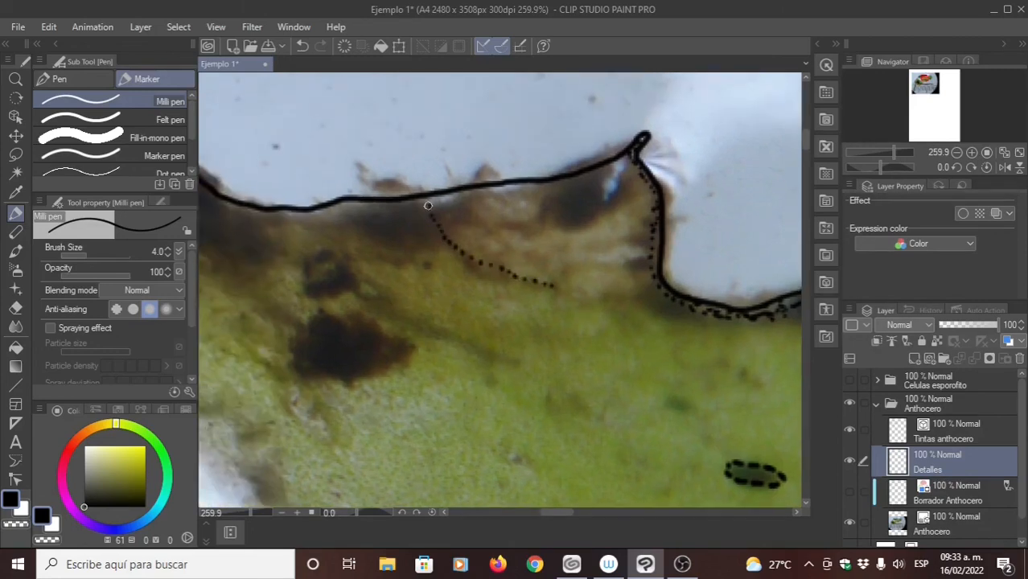
pyautogui.moveTo(435, 202)
pyautogui.mouseDown()
pyautogui.moveTo(469, 238)
pyautogui.moveTo(534, 259)
pyautogui.mouseUp()
# - Hide the Anthocero photo layer and compare the line drawing with and without the Detalles layer
pyautogui.scroll(-5, 534, 259)
pyautogui.click(850, 521)
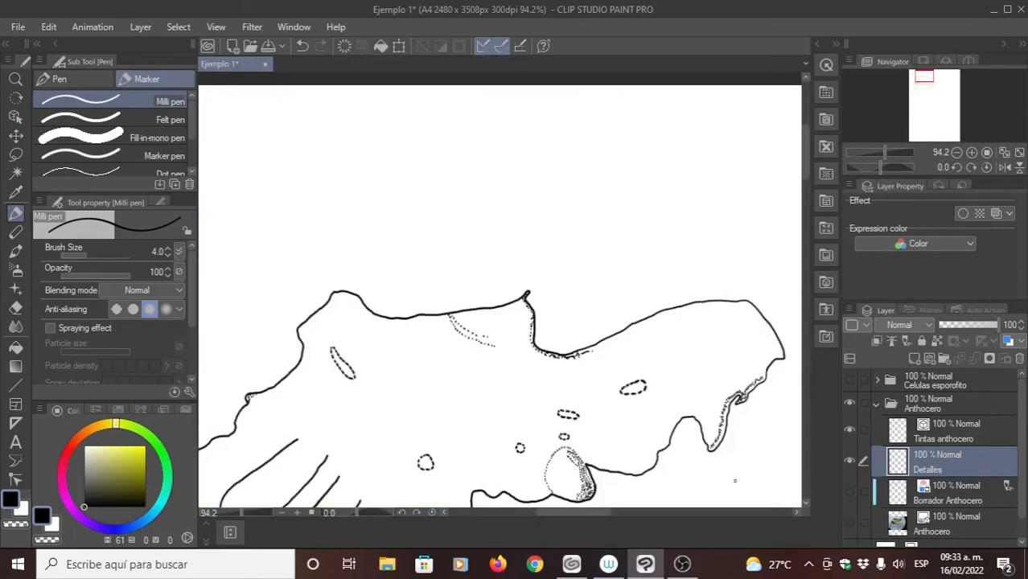
pyautogui.moveTo(429, 440)
pyautogui.mouseDown()
pyautogui.moveTo(485, 325)
pyautogui.moveTo(476, 321)
pyautogui.mouseUp()
pyautogui.scroll(-2, 486, 325)
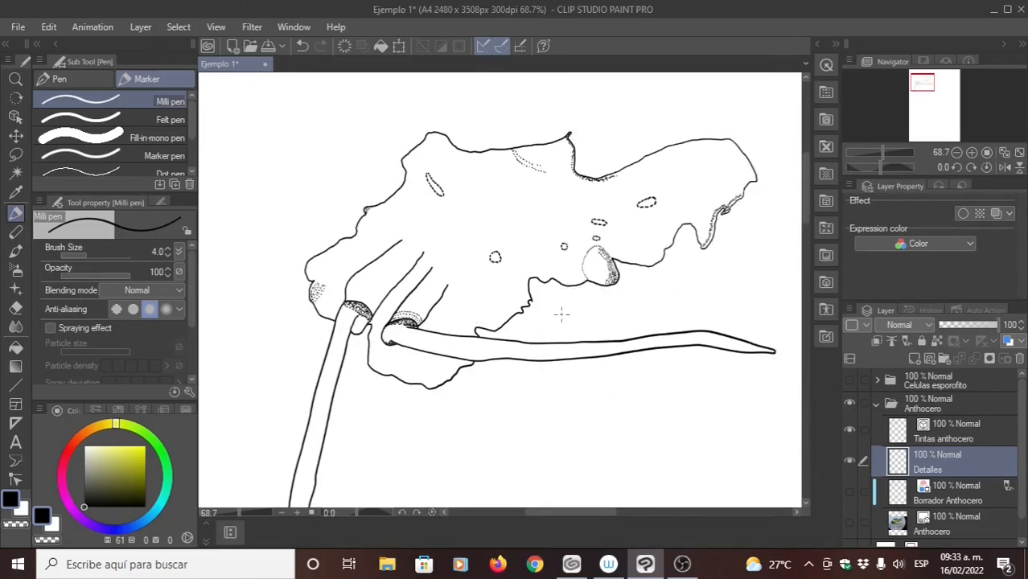
pyautogui.click(849, 464)
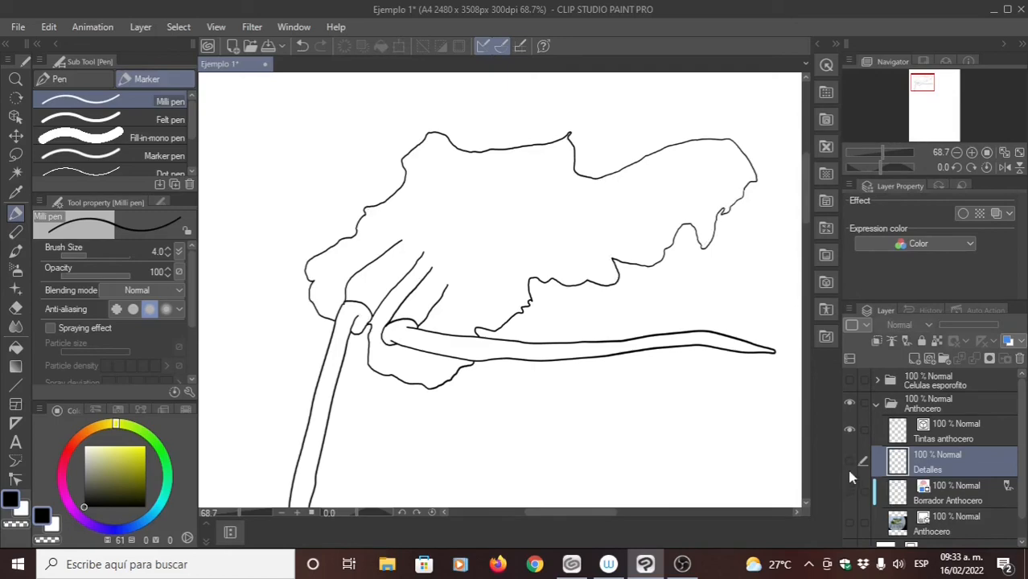
pyautogui.click(849, 464)
pyautogui.click(849, 464)
pyautogui.click(849, 463)
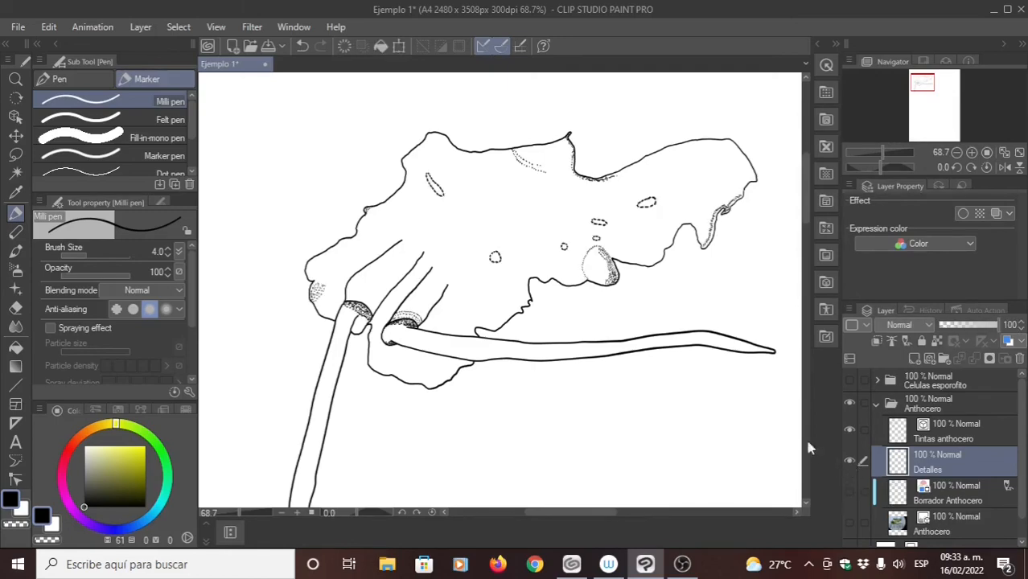
# - Draw a freehand circle around the rightmost dashed oval on the thallus
pyautogui.scroll(4, 607, 251)
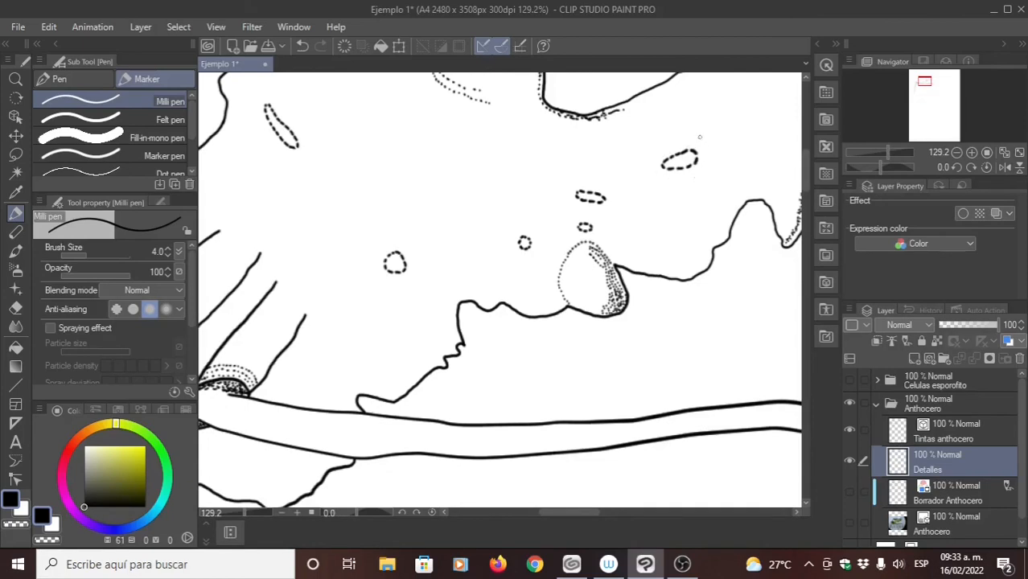
pyautogui.moveTo(700, 137)
pyautogui.mouseDown()
pyautogui.moveTo(646, 156)
pyautogui.moveTo(655, 190)
pyautogui.moveTo(719, 191)
pyautogui.moveTo(730, 160)
pyautogui.moveTo(696, 137)
pyautogui.mouseUp()
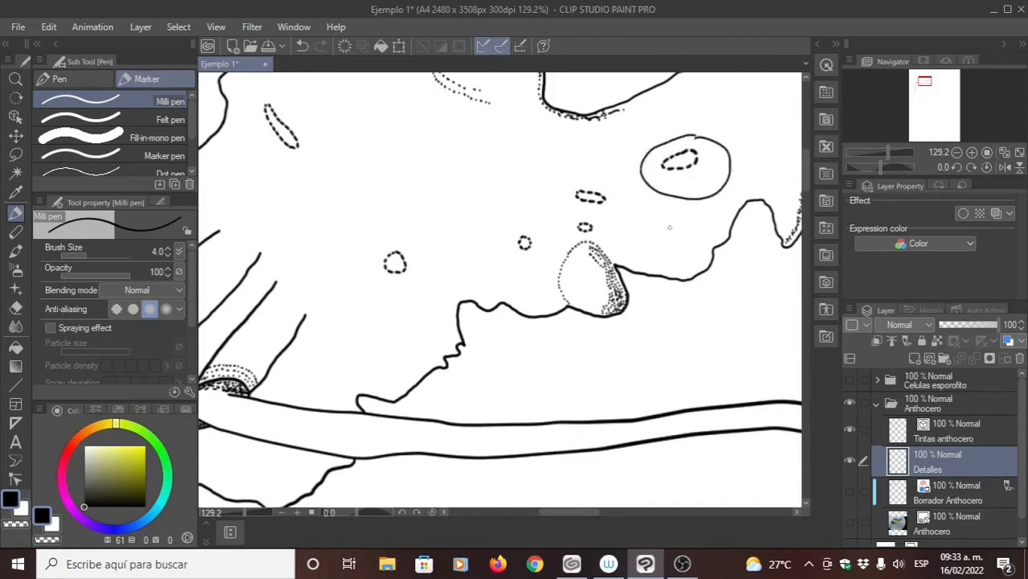
# - Undo the freehand circle around the rightmost dashed oval and review the whole Anthocero line drawing
pyautogui.hotkey('ctrl', 'z')
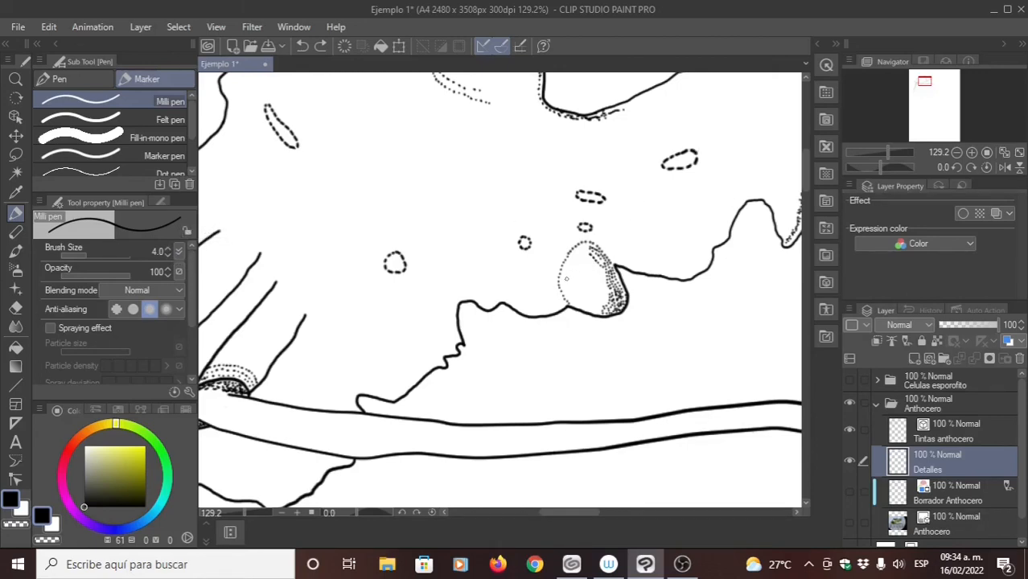
pyautogui.moveTo(388, 344); pyautogui.dragTo(469, 300)
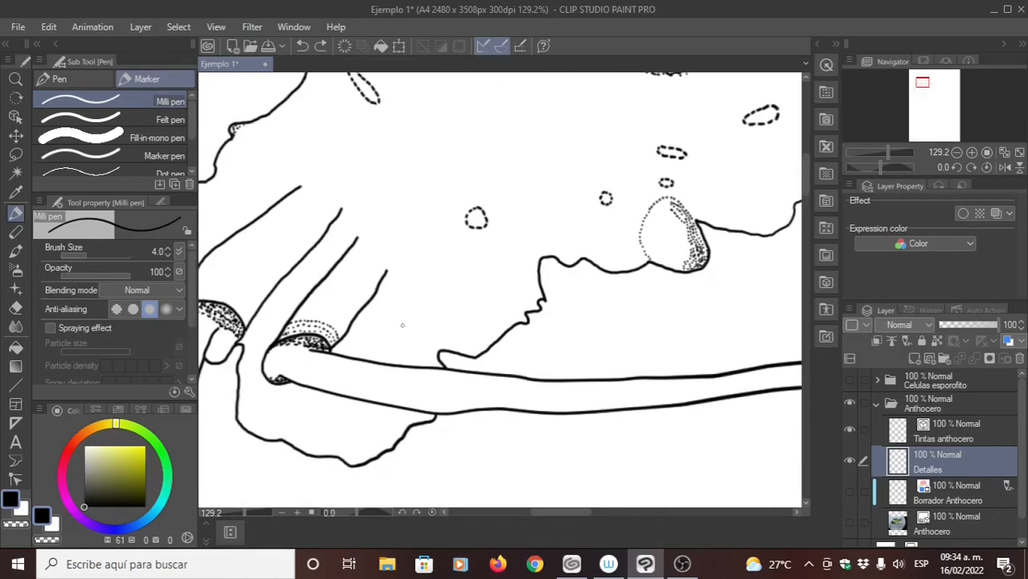
pyautogui.moveTo(402, 320); pyautogui.dragTo(432, 301)
pyautogui.hotkey('ctrl', 'z')
pyautogui.scroll(-3, 433, 321)
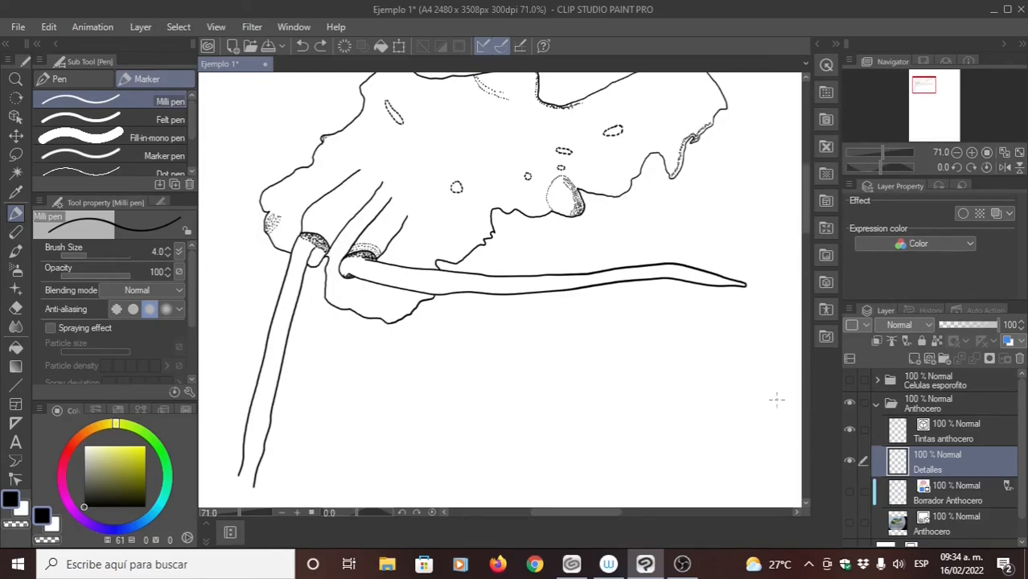
pyautogui.moveTo(590, 315)
pyautogui.mouseDown()
pyautogui.moveTo(541, 312)
pyautogui.moveTo(547, 344)
pyautogui.mouseUp()
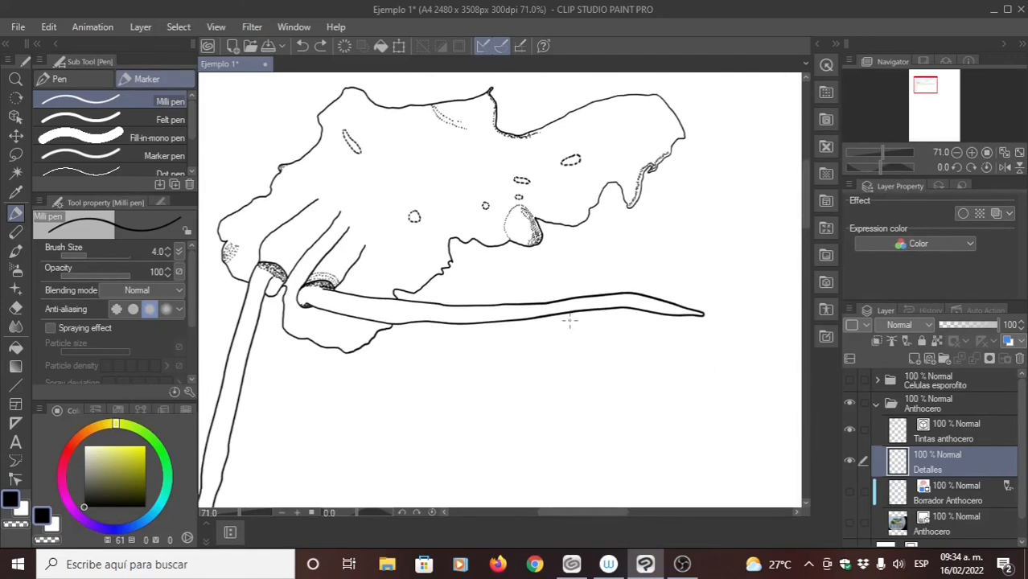
pyautogui.scroll(-1, 551, 328)
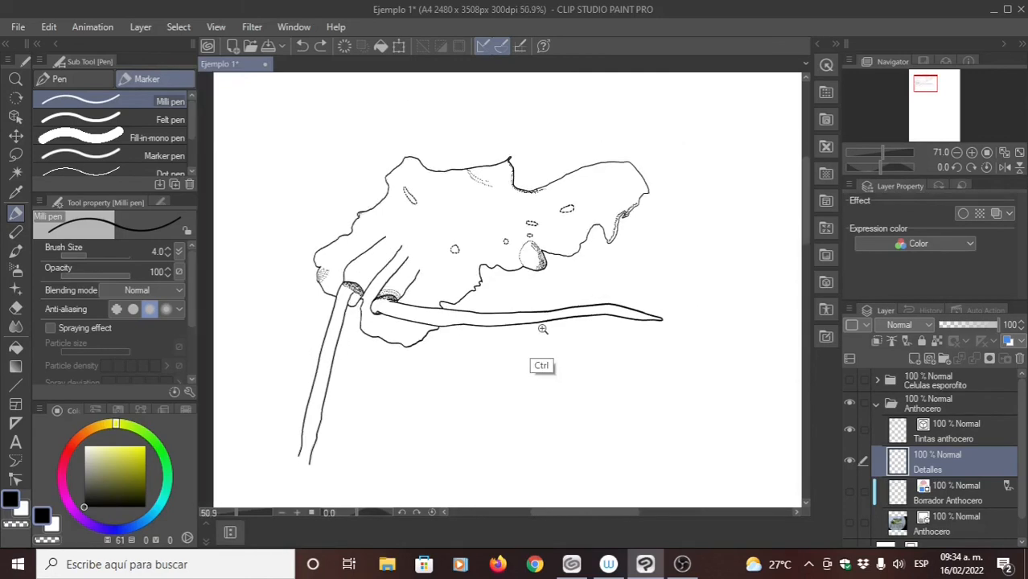
pyautogui.moveTo(543, 329); pyautogui.dragTo(487, 292)
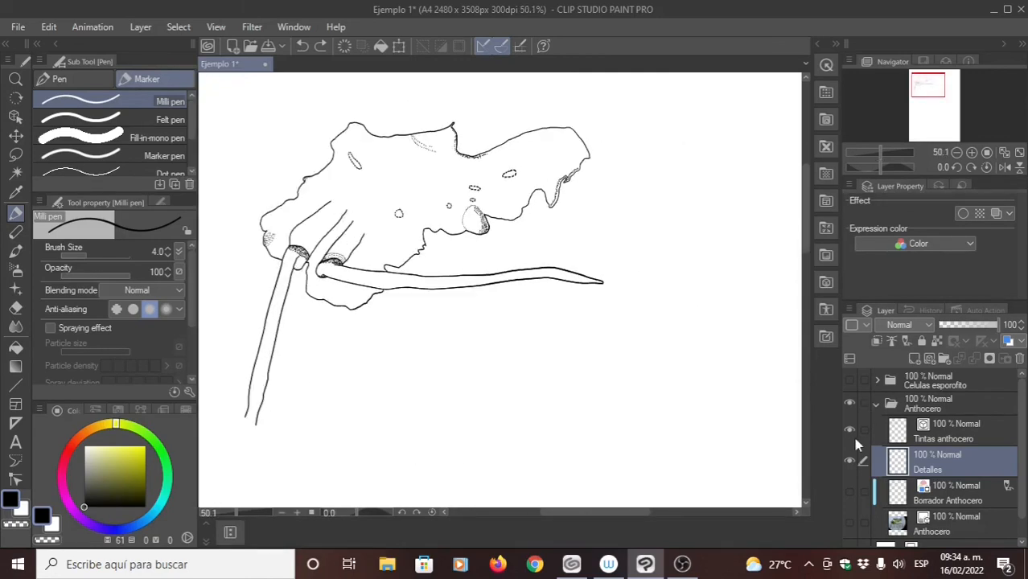
# - Show the Borrador Anthocero sketch layer, the Anthocero photo layer and the Celulas esporofito folder
pyautogui.click(850, 491)
pyautogui.click(850, 522)
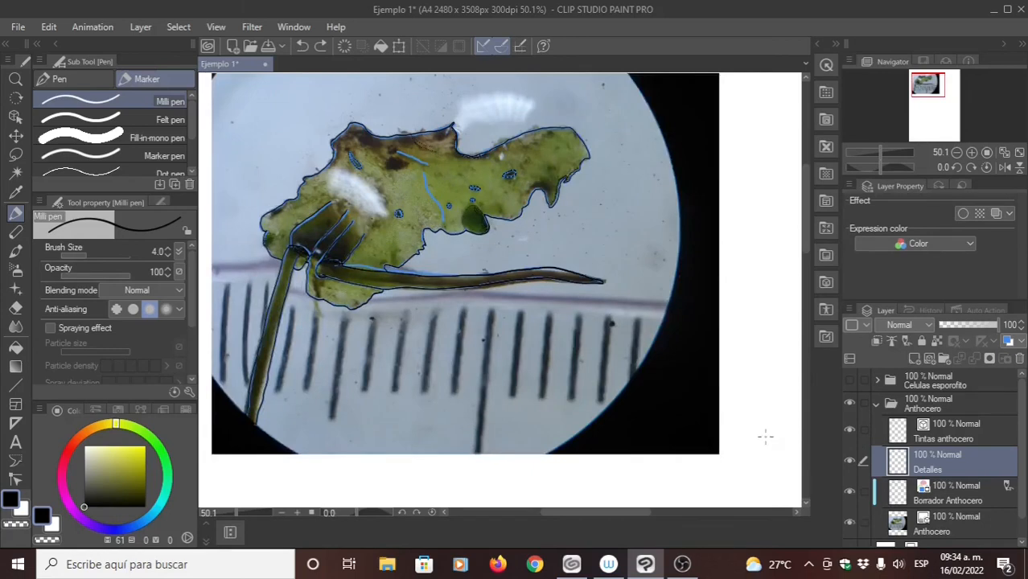
pyautogui.scroll(-2, 596, 339)
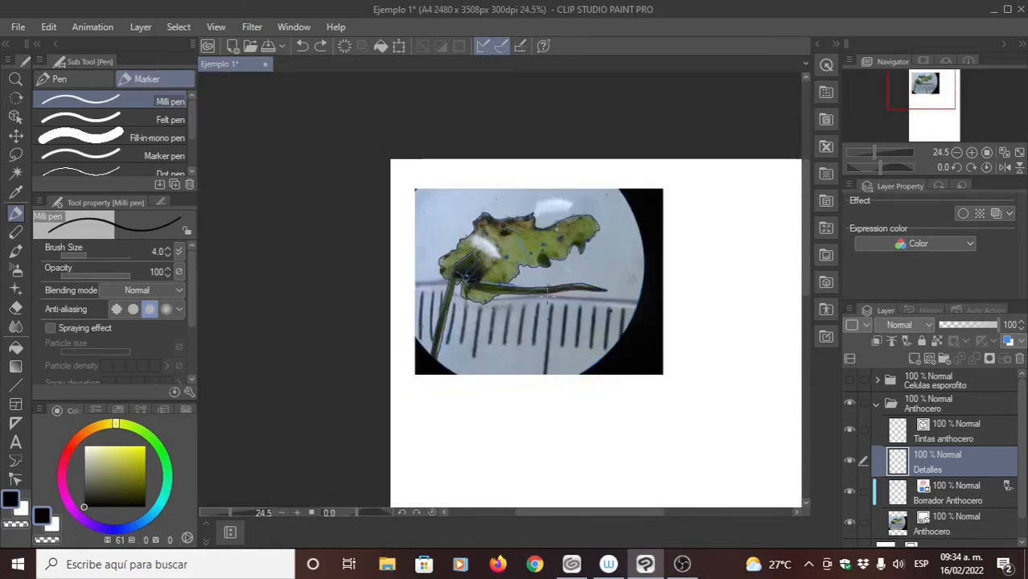
pyautogui.moveTo(548, 296); pyautogui.dragTo(421, 279)
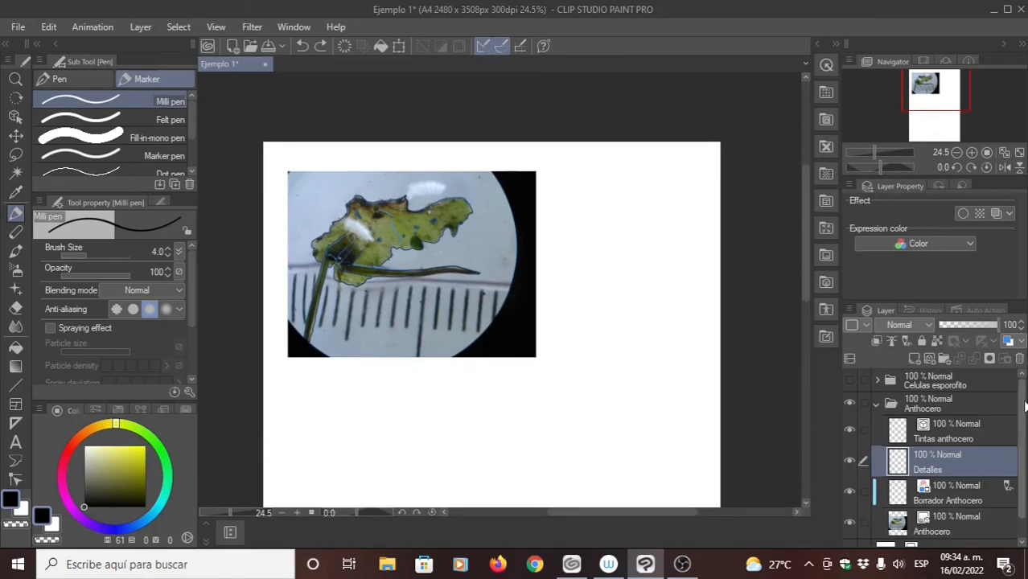
pyautogui.click(853, 383)
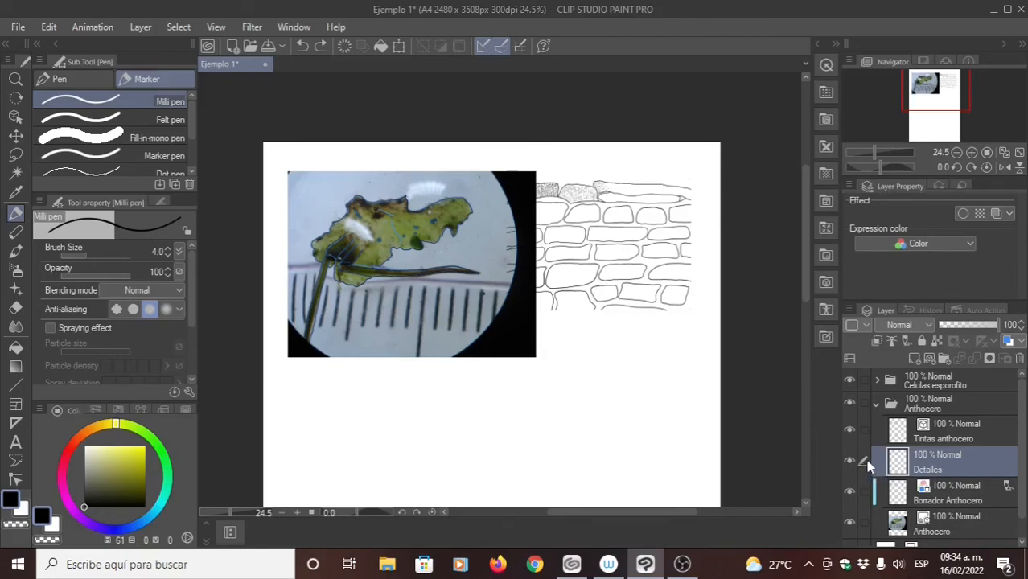
# - Expand the Celulas esporofito folder and compare the cell drawing with and without the Células esporofito7 photo
pyautogui.click(878, 381)
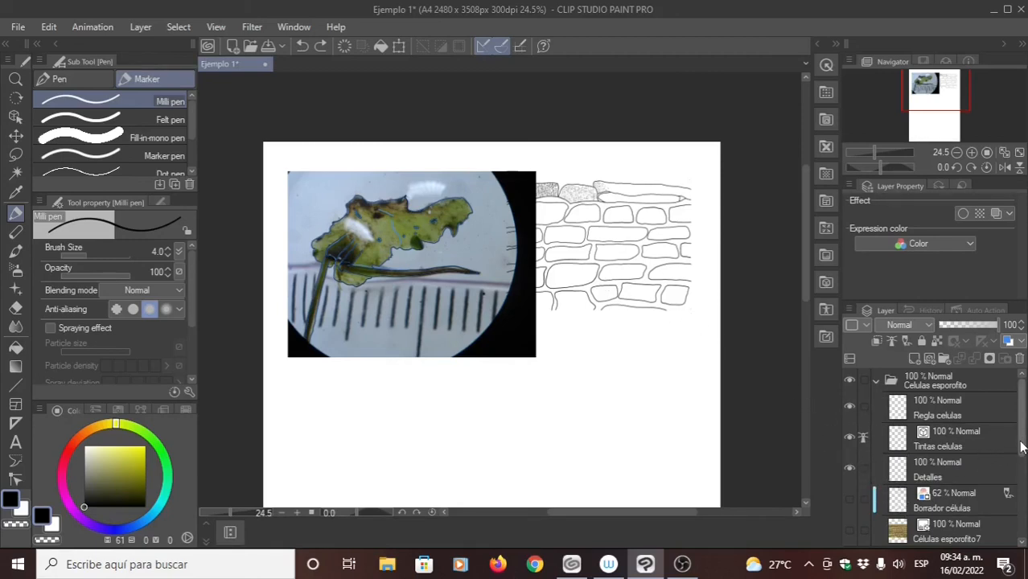
pyautogui.moveTo(1022, 448); pyautogui.dragTo(1012, 423)
pyautogui.click(851, 531)
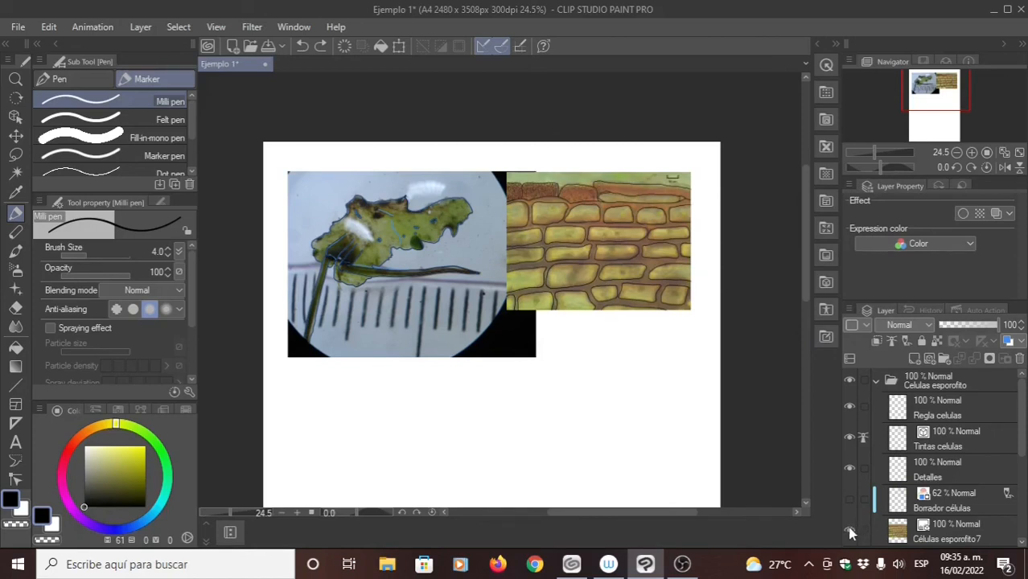
pyautogui.click(850, 531)
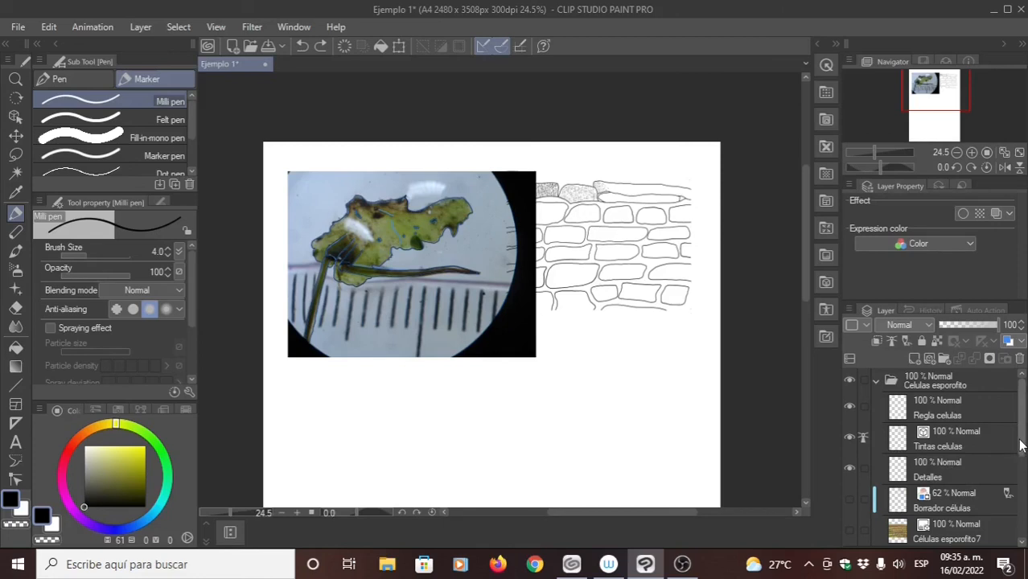
pyautogui.moveTo(1024, 448)
pyautogui.mouseDown()
pyautogui.moveTo(1025, 535)
pyautogui.moveTo(1023, 446)
pyautogui.mouseUp()
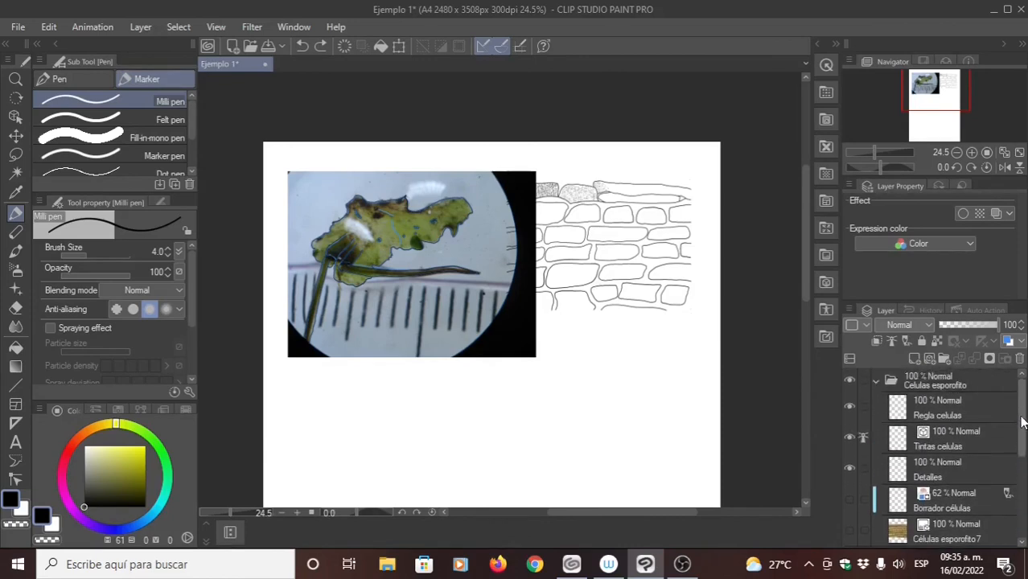
# - Collapse both layer folders and move the whole Anthocero folder slightly closer to the page's upper-left corner
pyautogui.click(877, 383)
pyautogui.click(877, 402)
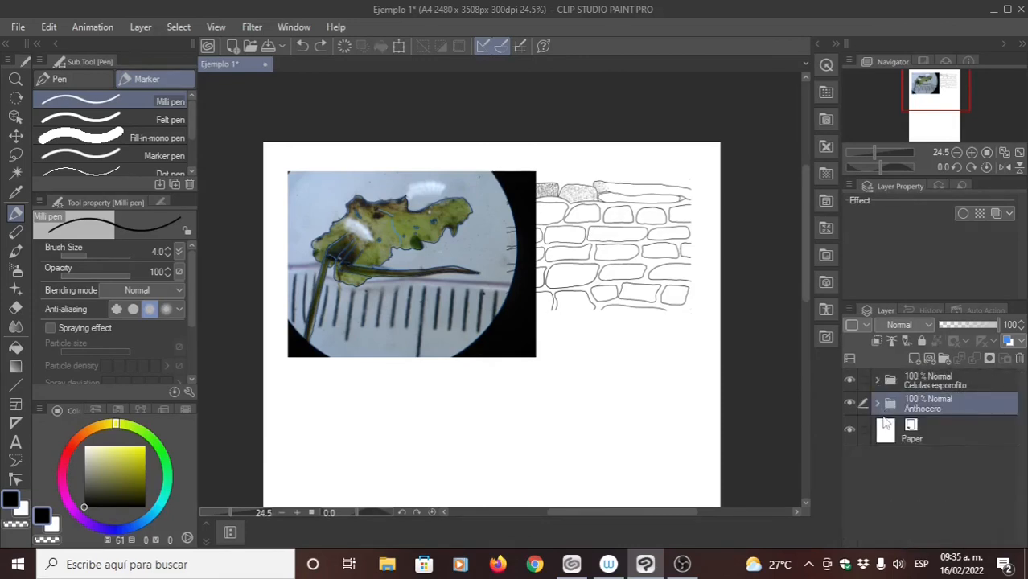
pyautogui.click(864, 390)
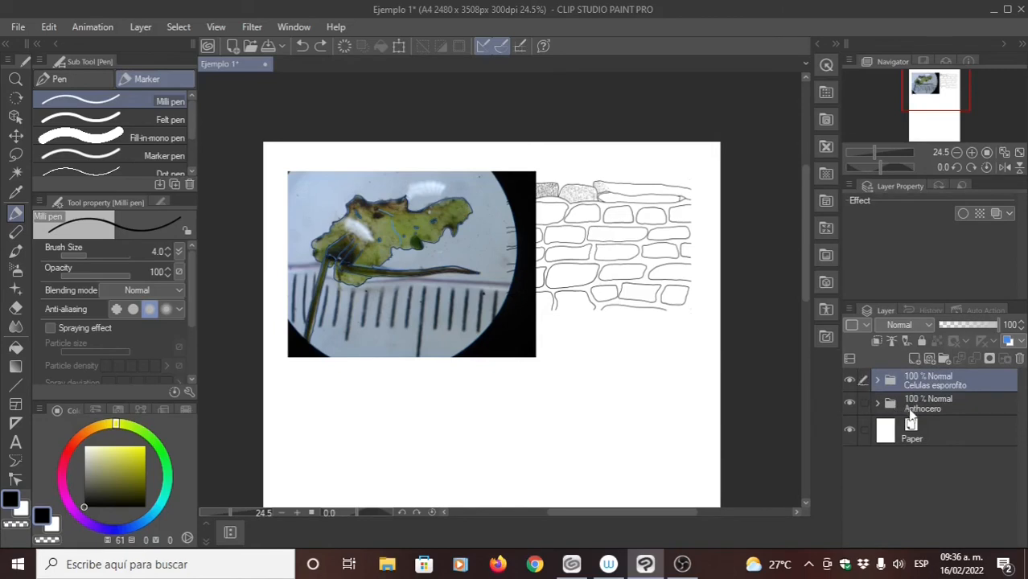
pyautogui.click(911, 410)
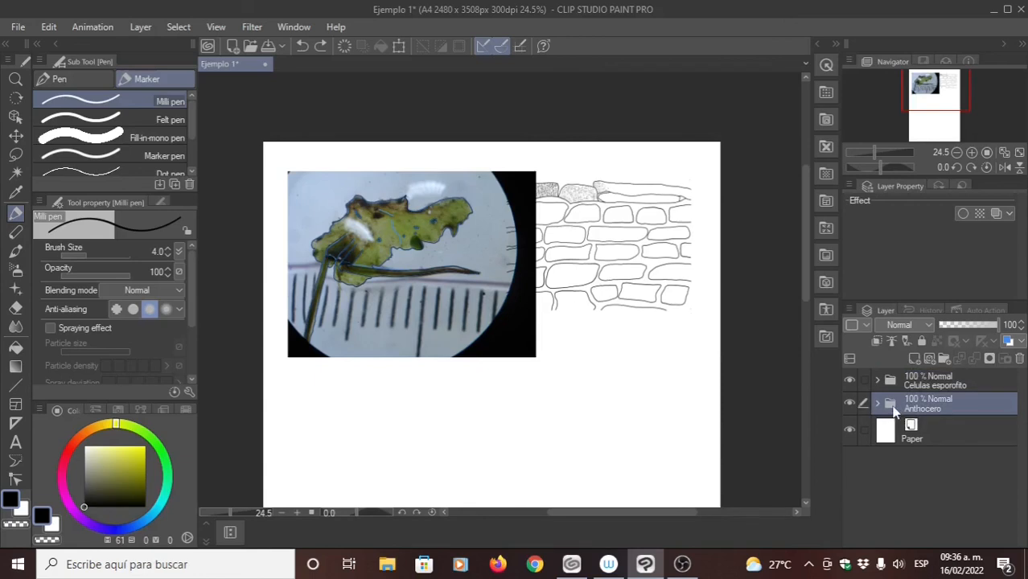
pyautogui.click(17, 137)
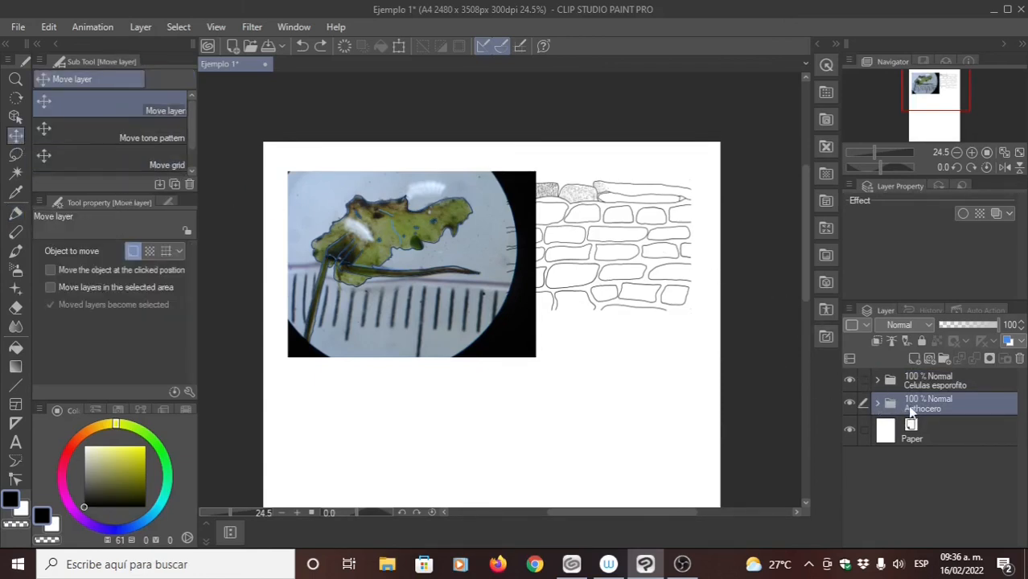
pyautogui.moveTo(607, 256)
pyautogui.mouseDown()
pyautogui.moveTo(611, 320)
pyautogui.moveTo(580, 248)
pyautogui.moveTo(590, 247)
pyautogui.mouseUp()
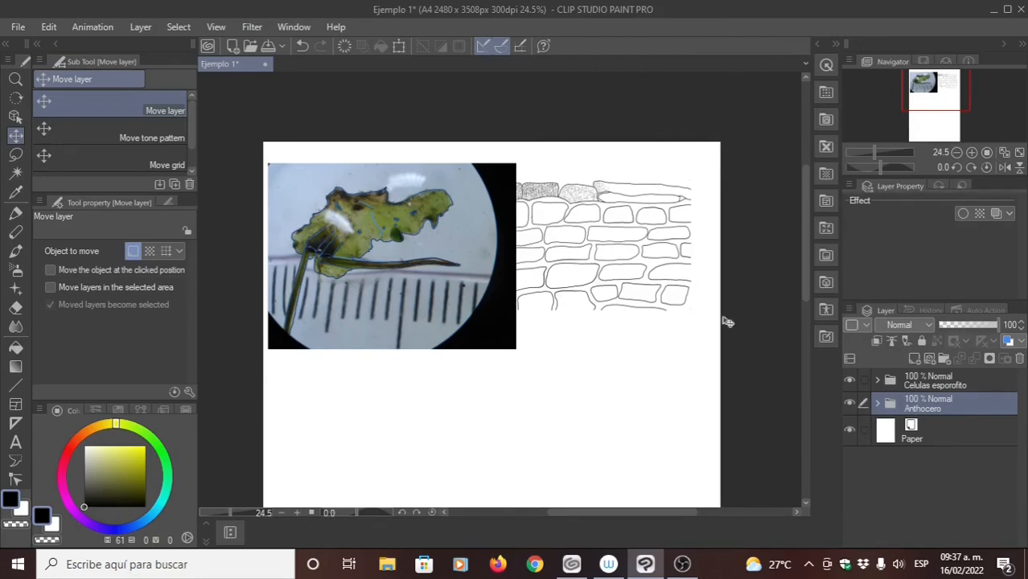
# - Try to move only the Tintas celulas layer of the Celulas esporofito folder down the page
pyautogui.click(918, 387)
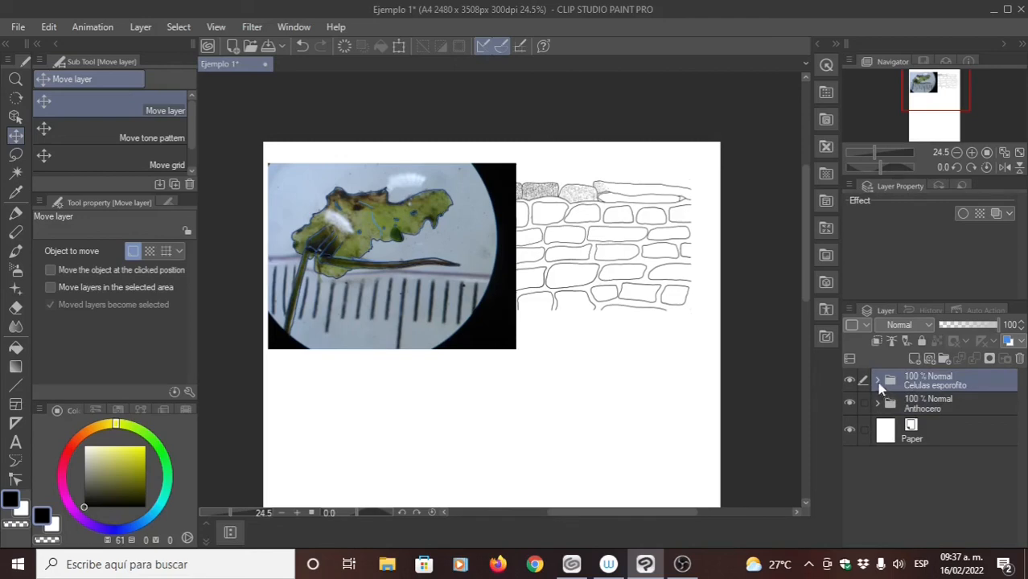
pyautogui.click(878, 381)
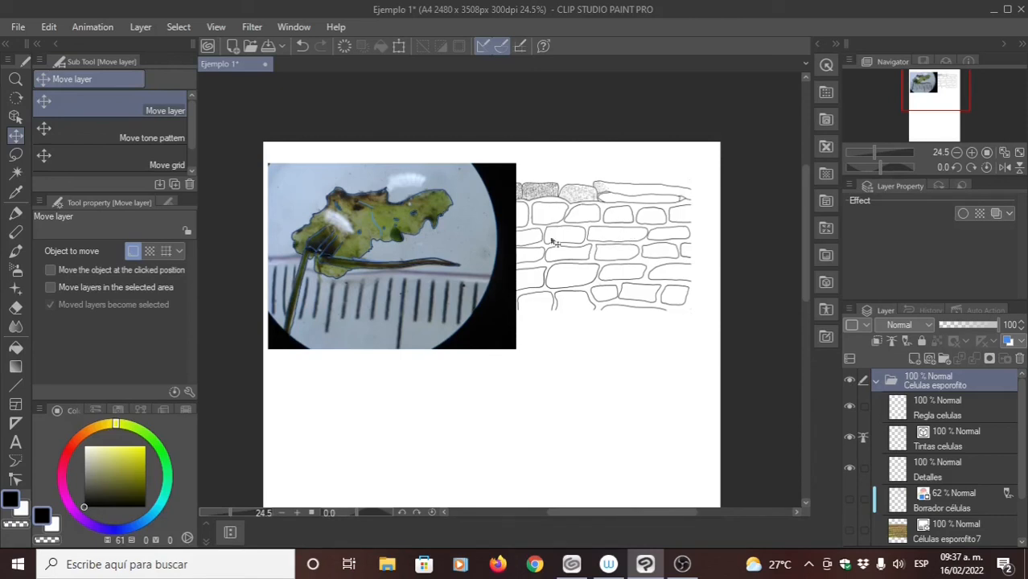
pyautogui.click(906, 449)
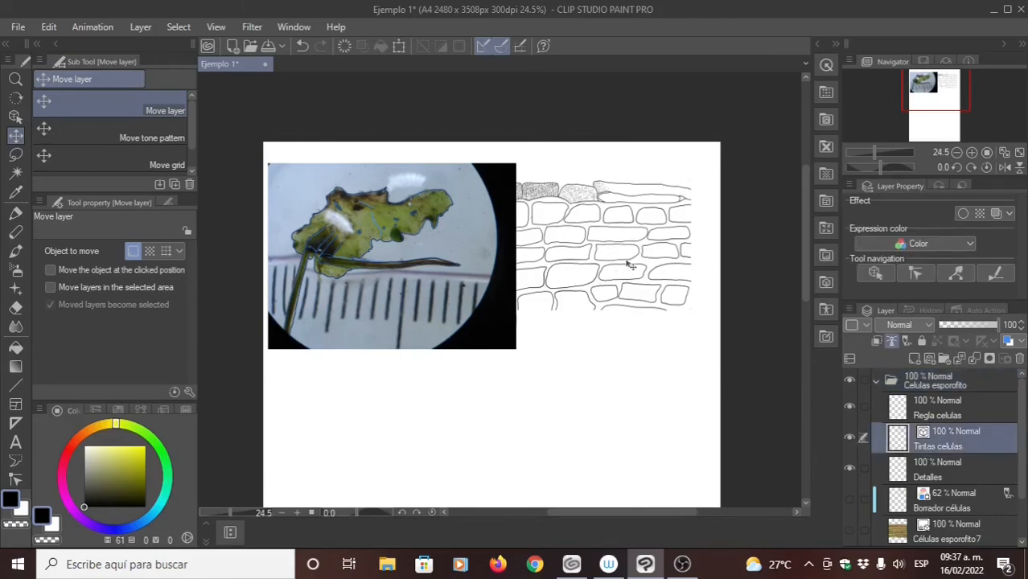
pyautogui.moveTo(632, 274)
pyautogui.mouseDown()
pyautogui.moveTo(635, 342)
pyautogui.moveTo(614, 424)
pyautogui.mouseUp()
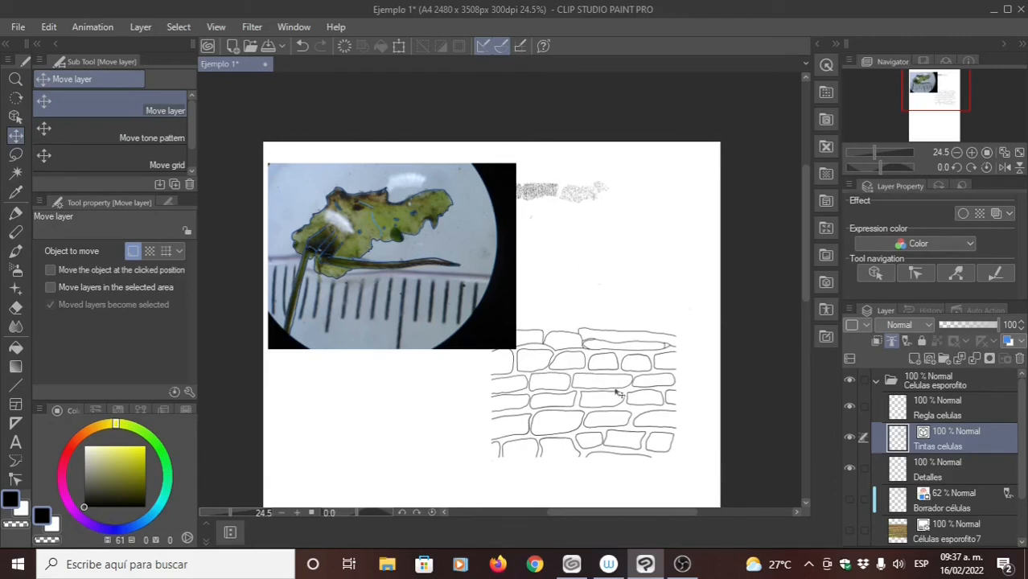
pyautogui.hotkey('ctrl', 'z')
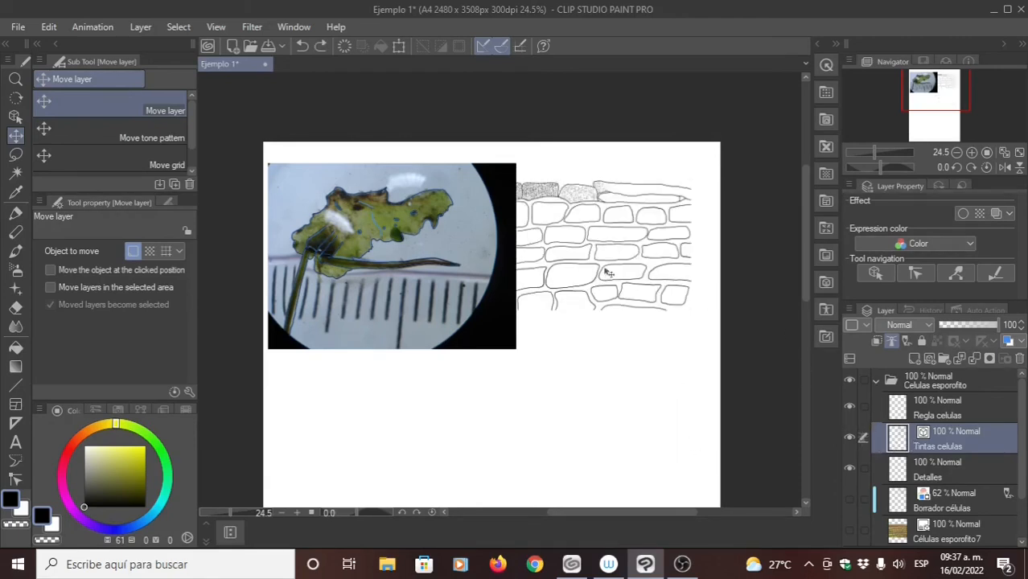
# - Compare the page with and without the Anthocero folder, and collapse the Celulas esporofito folder
pyautogui.scroll(-2, 1023, 426)
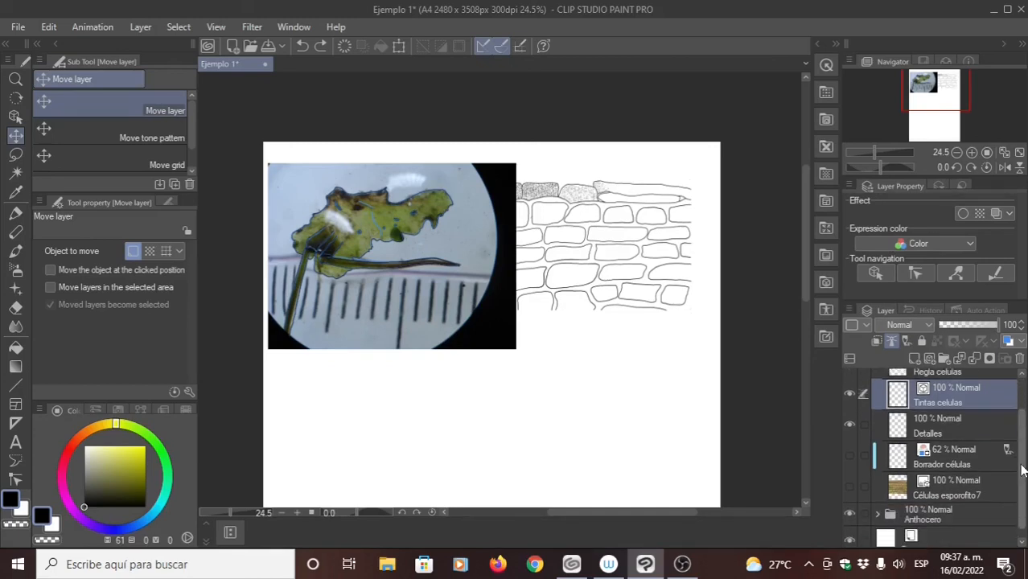
pyautogui.click(850, 505)
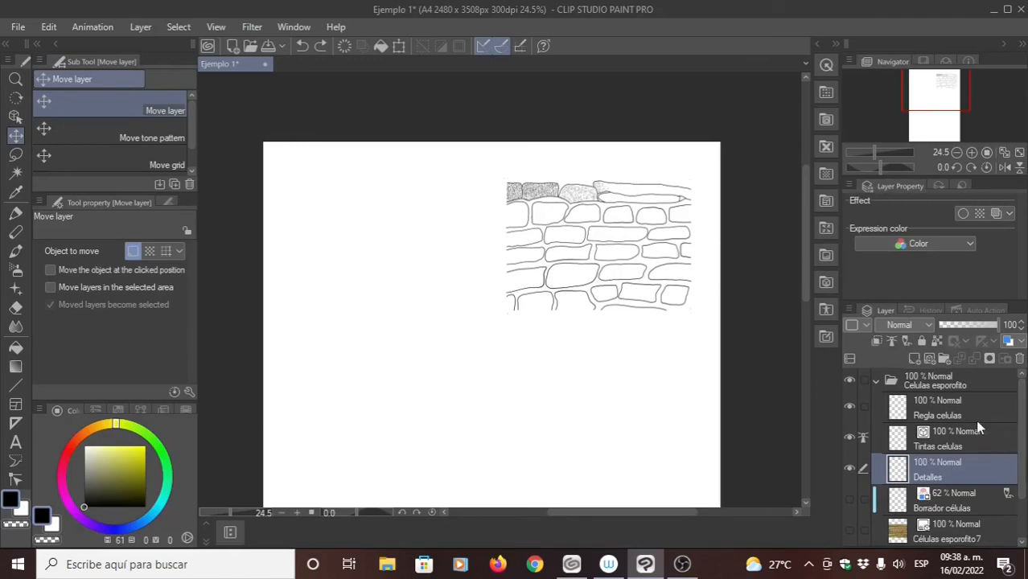
pyautogui.click(876, 381)
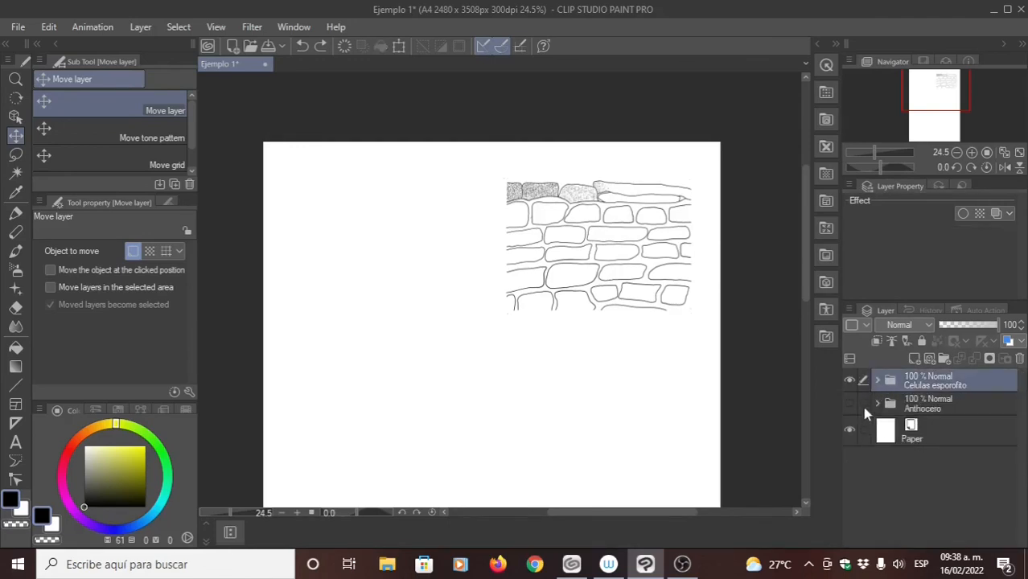
pyautogui.click(850, 404)
# - Hide the Anthocero photo and the Borrador Anthocero sketch inside the Anthocero folder, and collapse the folder
pyautogui.click(877, 403)
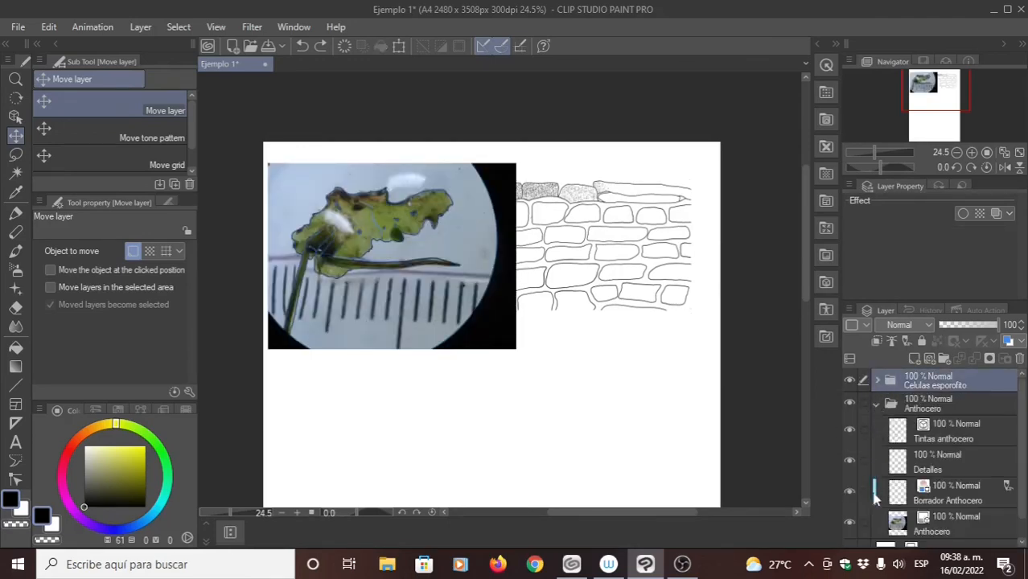
pyautogui.click(850, 524)
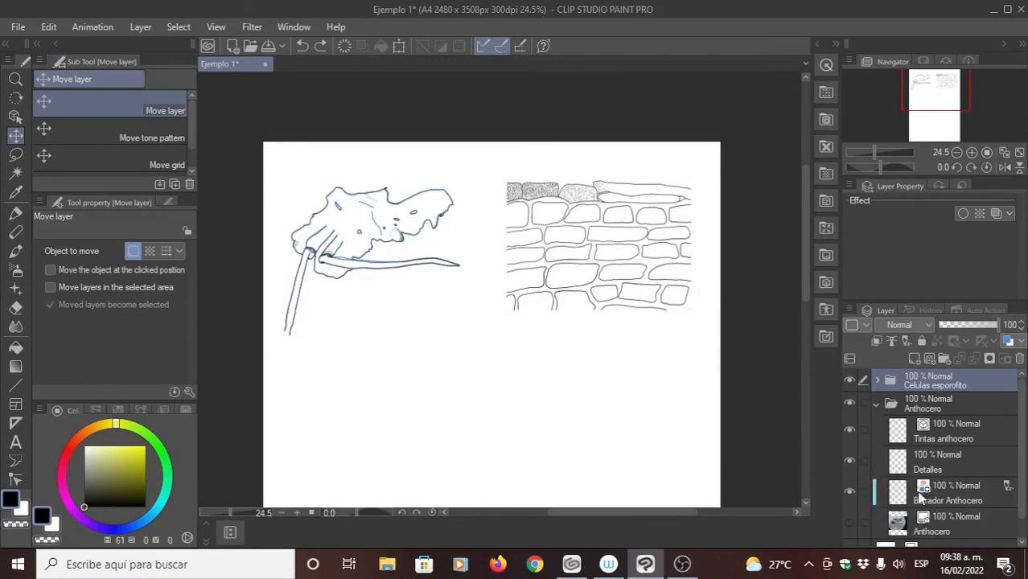
pyautogui.click(851, 493)
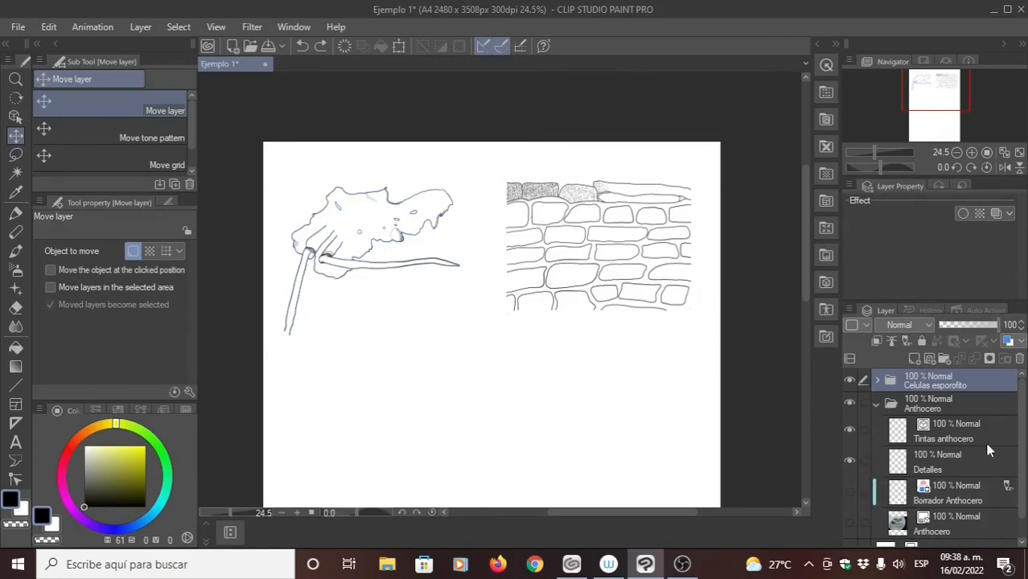
pyautogui.click(876, 405)
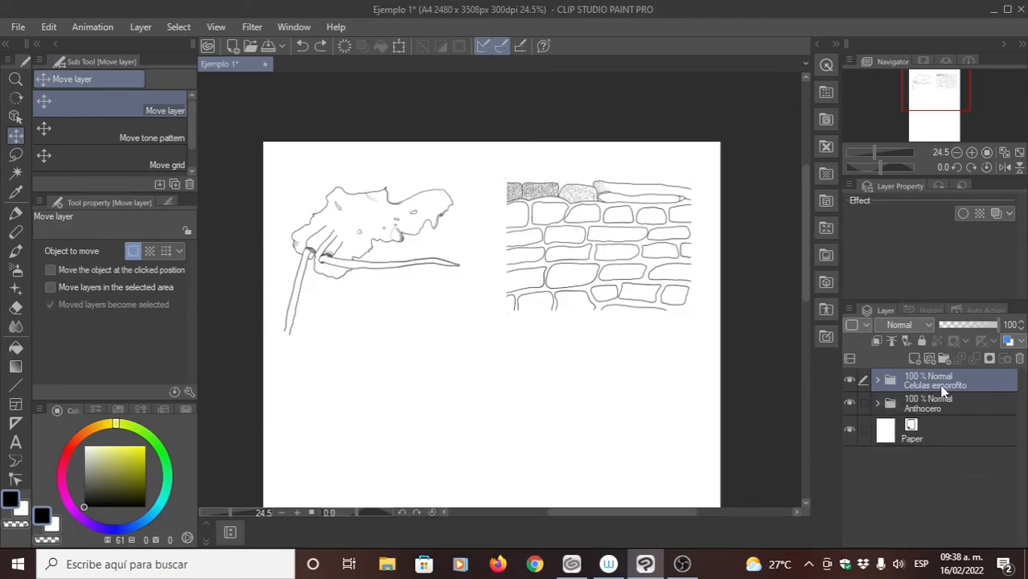
# - Move the whole Celulas esporofito folder to the page's left half, directly below the Anthocero drawing
pyautogui.click(946, 400)
pyautogui.click(948, 380)
pyautogui.moveTo(565, 258)
pyautogui.mouseDown()
pyautogui.moveTo(582, 272)
pyautogui.moveTo(497, 374)
pyautogui.moveTo(387, 433)
pyautogui.moveTo(333, 439)
pyautogui.mouseUp()
pyautogui.moveTo(476, 331); pyautogui.dragTo(498, 283)
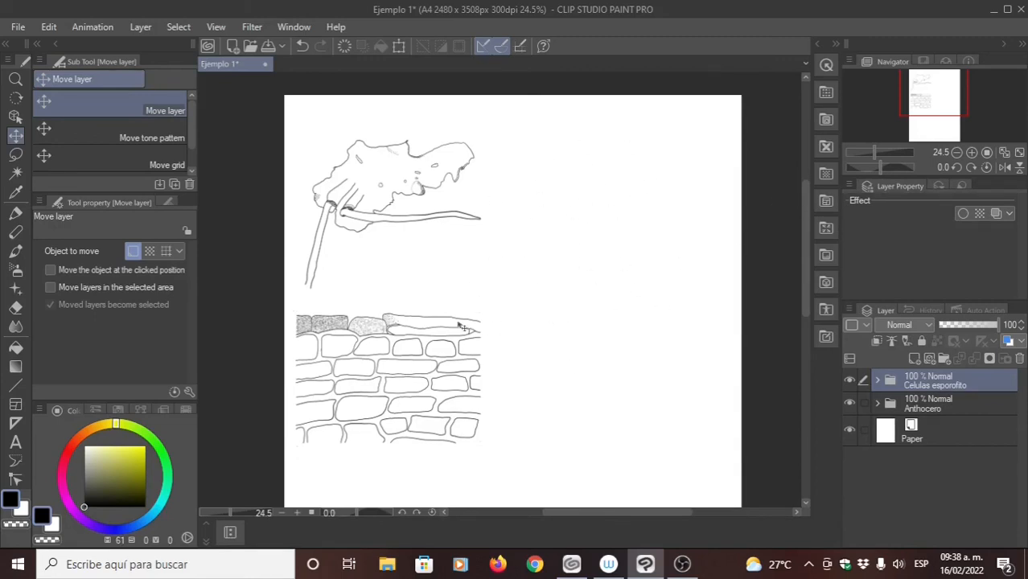
# - Move the whole Celulas esporofito folder to the page's upper right half, beside the Anthocero drawing, and switch to the Lasso selection tool
pyautogui.moveTo(435, 364)
pyautogui.mouseDown()
pyautogui.moveTo(565, 282)
pyautogui.moveTo(601, 230)
pyautogui.moveTo(658, 186)
pyautogui.mouseUp()
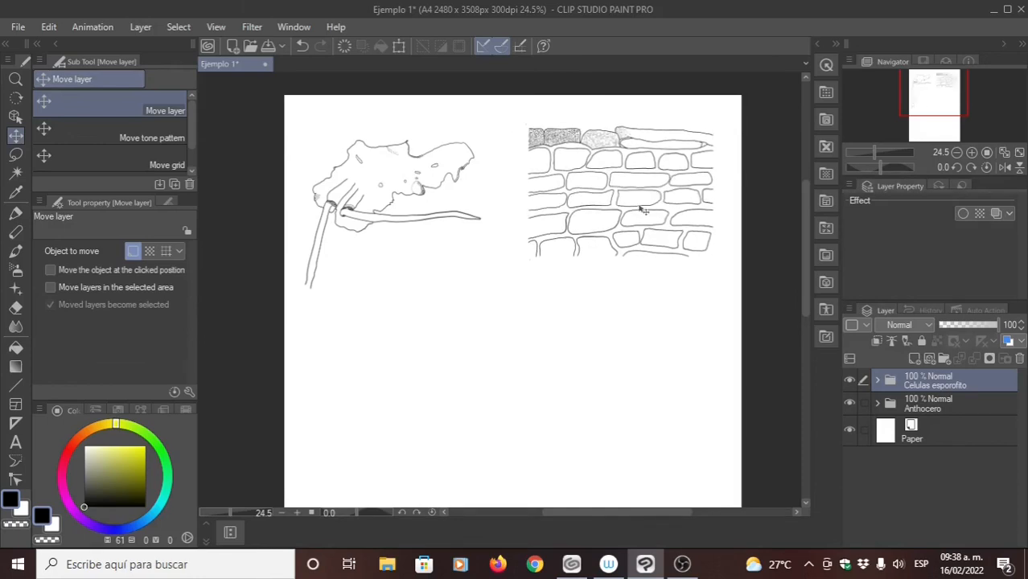
pyautogui.click(16, 154)
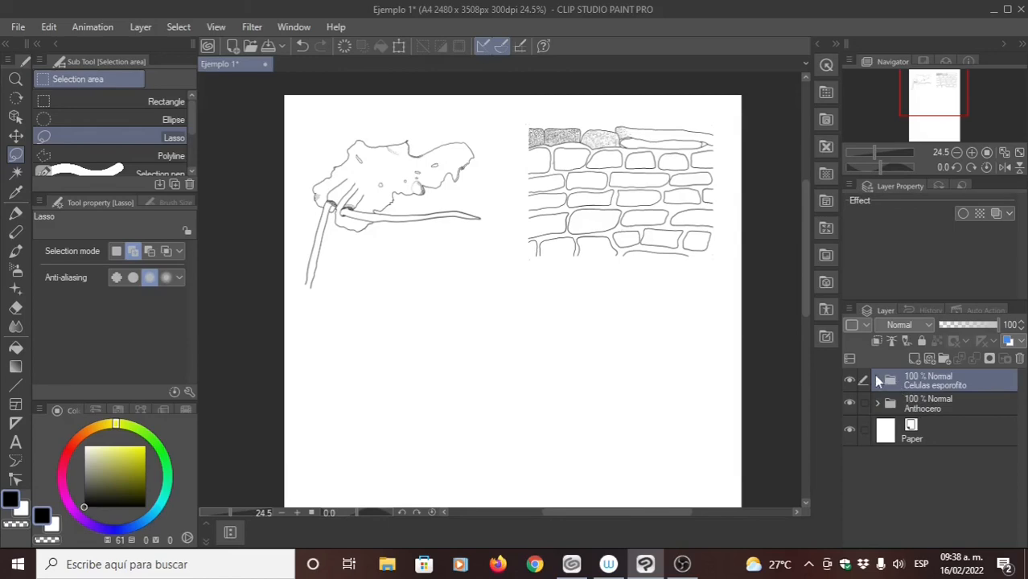